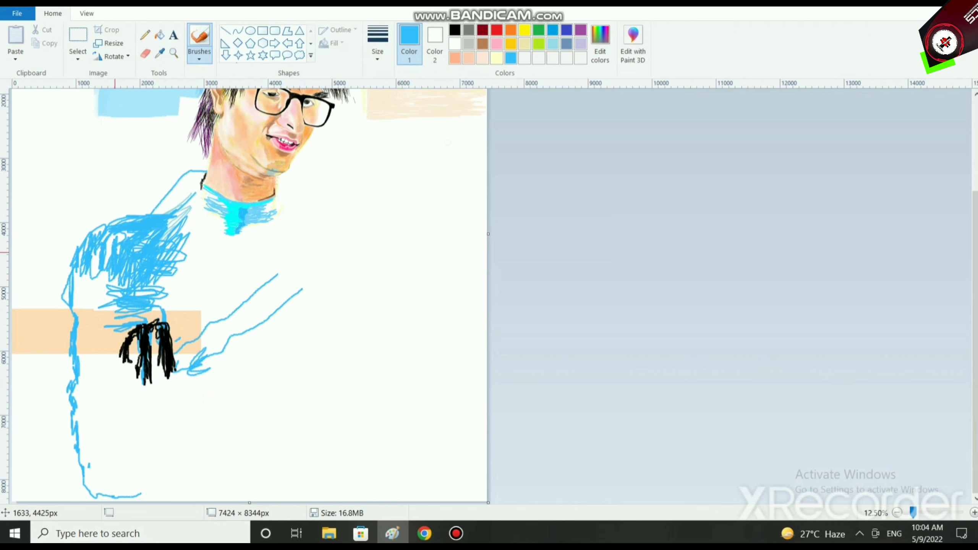
Shade the upper sleeve in light blue with the brush, carrying the strokes down beside and over the black marks
mouse_move(83, 288)
mouse_down()
mouse_move(93, 320)
mouse_move(83, 301)
mouse_move(96, 279)
mouse_move(121, 287)
mouse_move(105, 263)
mouse_move(124, 241)
mouse_up()
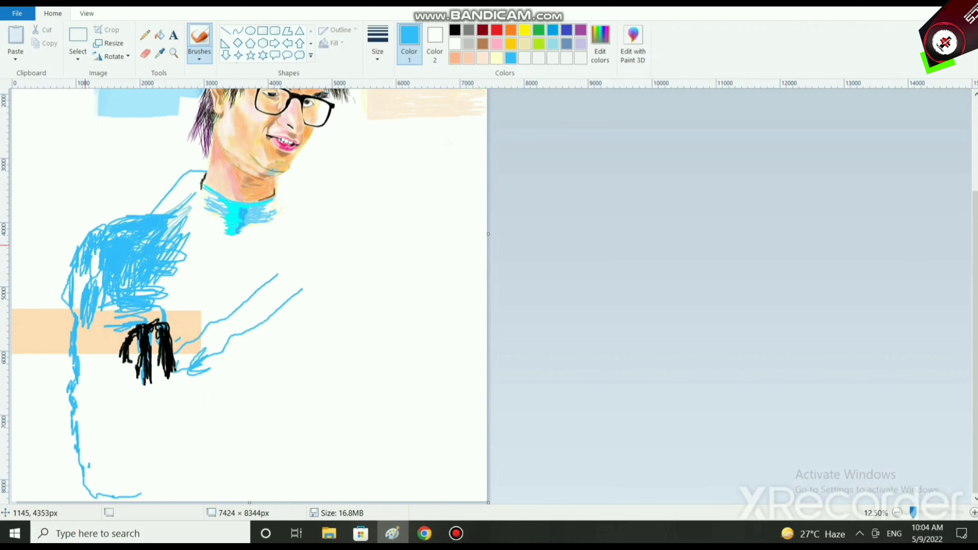
mouse_move(99, 306)
mouse_down()
mouse_move(130, 370)
mouse_move(125, 326)
mouse_move(128, 362)
mouse_move(160, 339)
mouse_move(141, 347)
mouse_move(96, 467)
mouse_move(111, 385)
mouse_move(108, 416)
mouse_move(94, 334)
mouse_move(102, 351)
mouse_move(107, 320)
mouse_up()
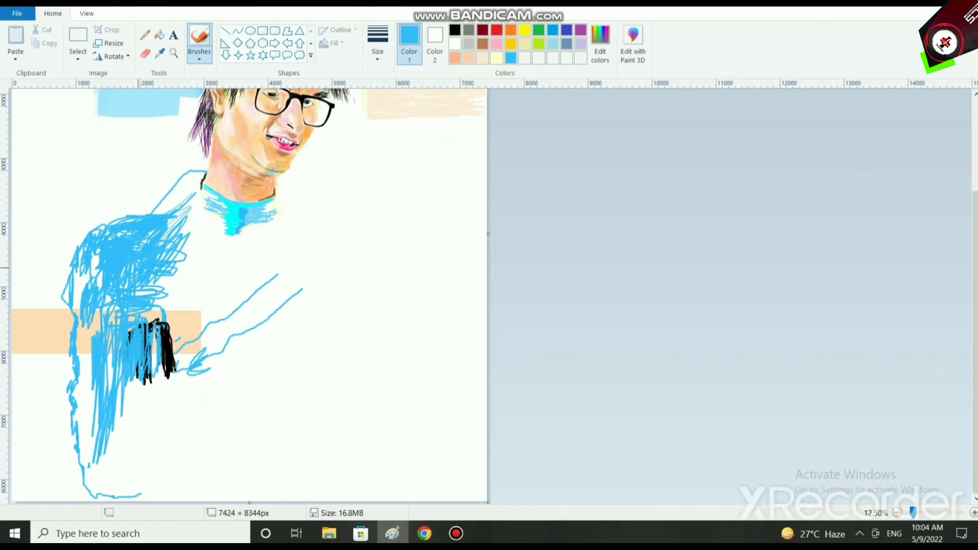
mouse_move(85, 272)
mouse_down()
mouse_move(81, 296)
mouse_move(98, 276)
mouse_move(78, 312)
mouse_move(74, 295)
mouse_move(88, 343)
mouse_move(84, 330)
mouse_up()
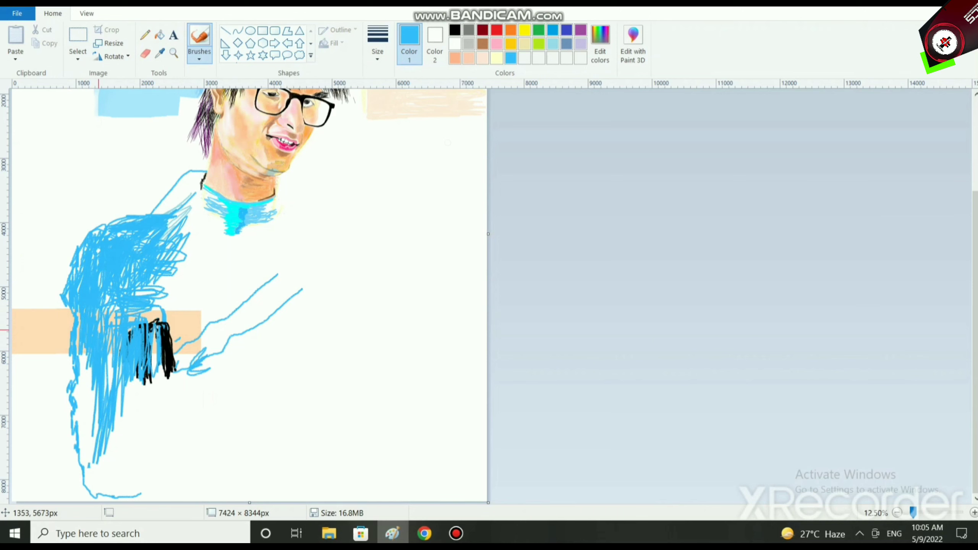
Scribble light blue strokes across the chest and the upper part of the folded arm, within and above its outline
mouse_move(152, 328)
mouse_down()
mouse_move(160, 278)
mouse_move(181, 322)
mouse_move(252, 272)
mouse_move(277, 269)
mouse_move(233, 287)
mouse_move(217, 320)
mouse_up()
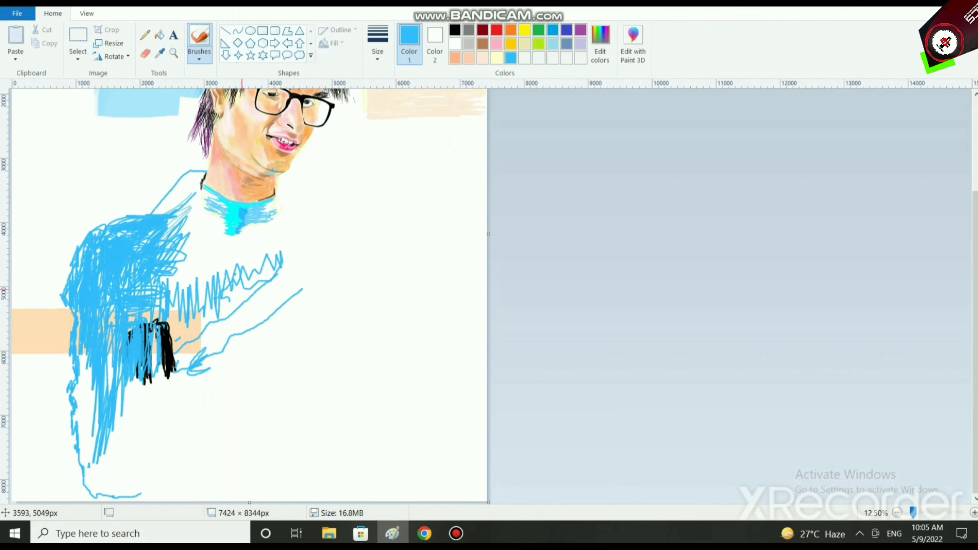
mouse_move(242, 288)
mouse_down()
mouse_move(250, 280)
mouse_move(215, 307)
mouse_up()
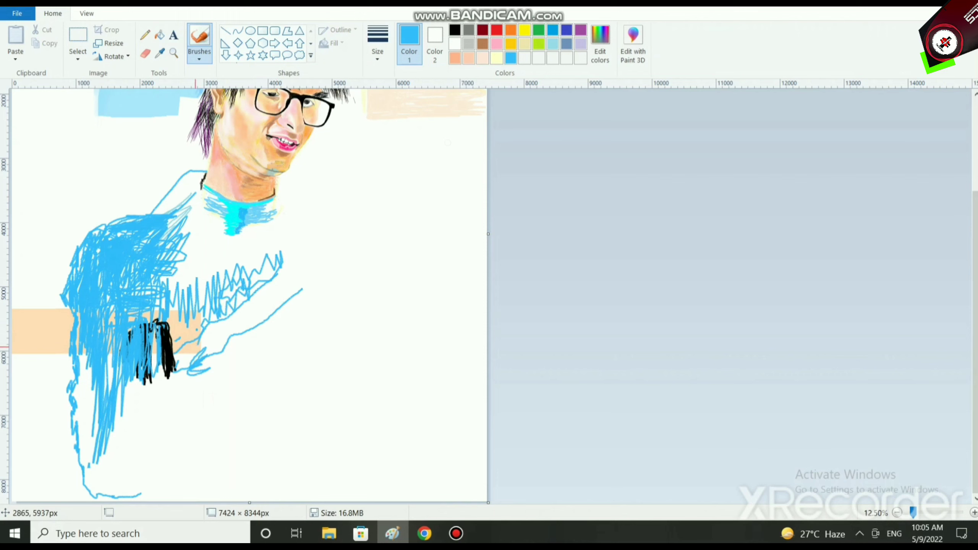
drag(196, 348, 189, 329)
mouse_move(205, 262)
mouse_down()
mouse_move(224, 297)
mouse_move(206, 320)
mouse_move(234, 318)
mouse_up()
mouse_move(257, 287)
mouse_down()
mouse_move(248, 257)
mouse_move(198, 275)
mouse_up()
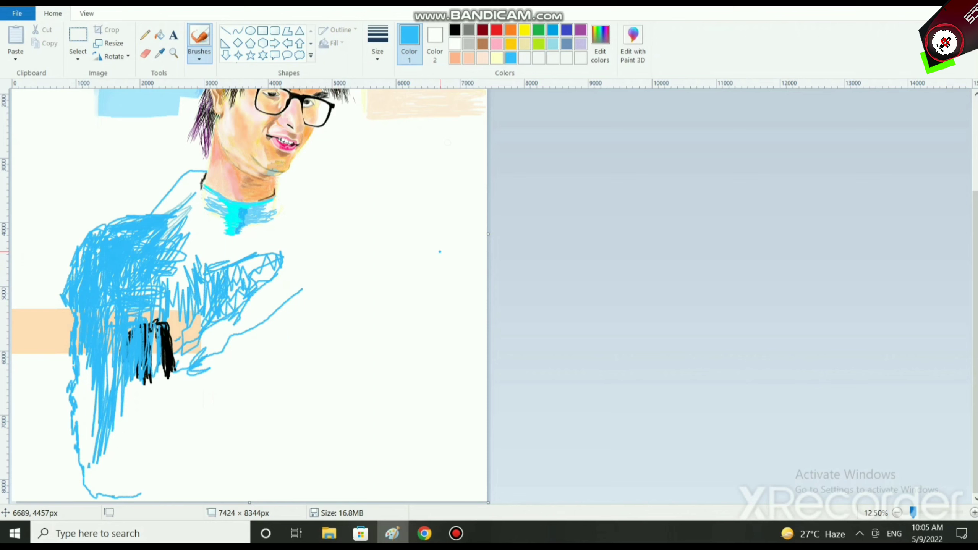
Fill the outer edge of the lower sleeve with dense vertical light blue strokes down towards the elbow
mouse_move(94, 428)
mouse_down()
mouse_move(91, 359)
mouse_move(84, 383)
mouse_move(84, 350)
mouse_up()
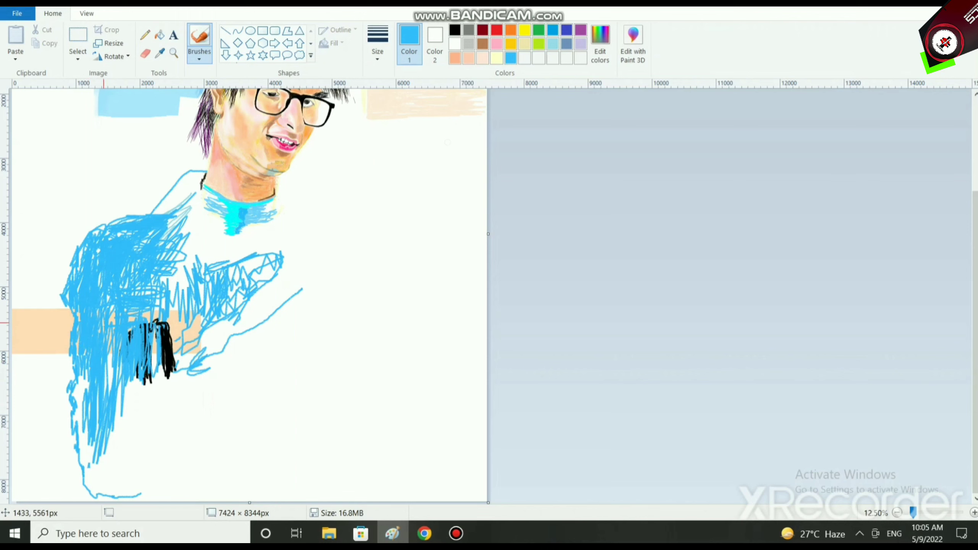
drag(105, 329, 114, 377)
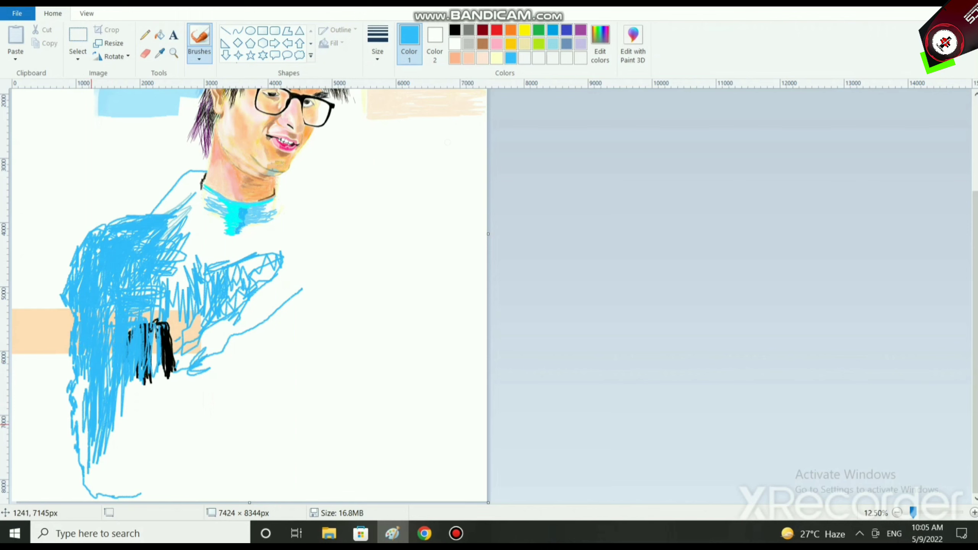
mouse_move(92, 431)
mouse_down()
mouse_move(84, 455)
mouse_move(91, 369)
mouse_up()
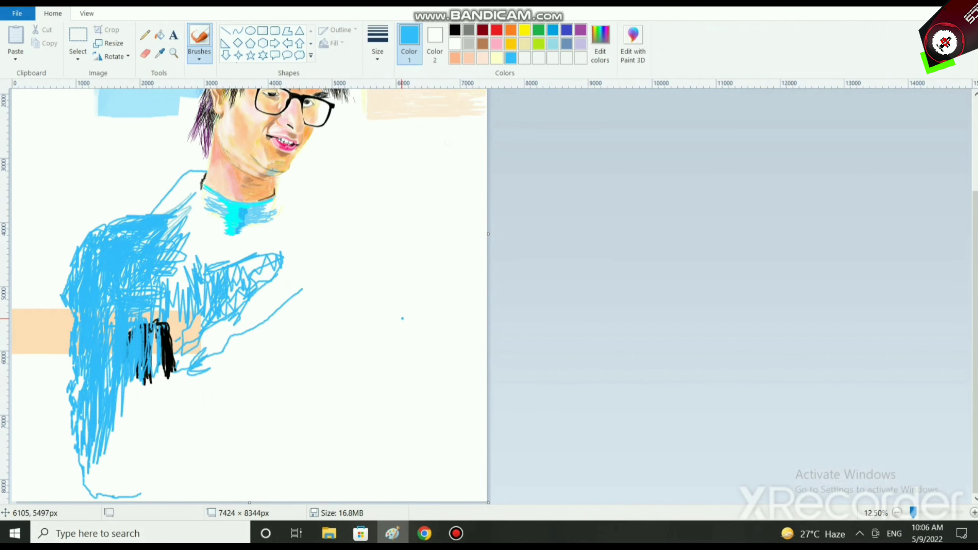
Shade the forearm in light blue from the elbow diagonally up to the outer end of the folded arm
scroll(387, 312, up, 1)
scroll(379, 321, down, 2)
scroll(372, 328, up, 3)
scroll(539, 288, down, 3)
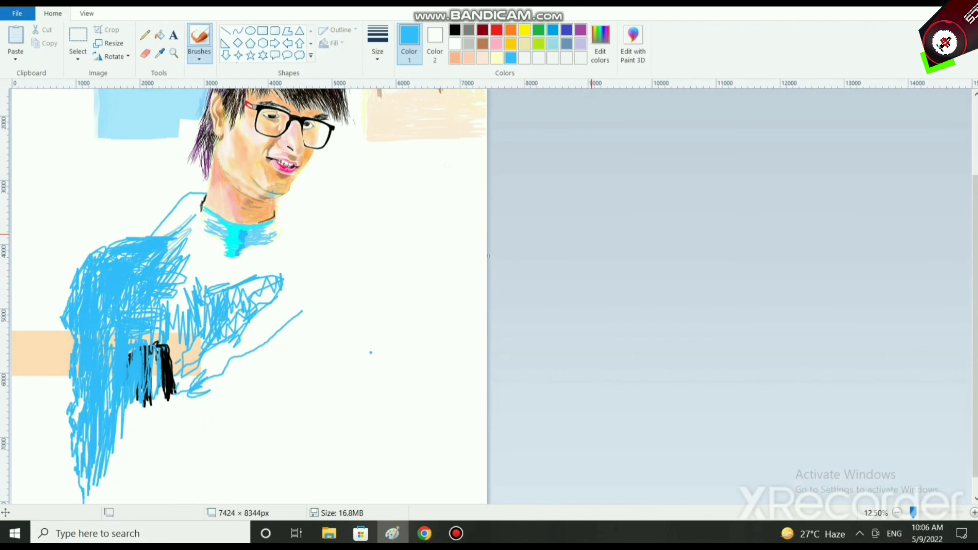
scroll(370, 353, down, 1)
mouse_move(116, 453)
mouse_down()
mouse_move(130, 488)
mouse_move(144, 482)
mouse_move(208, 415)
mouse_move(202, 402)
mouse_move(158, 434)
mouse_move(186, 432)
mouse_move(169, 398)
mouse_move(186, 392)
mouse_move(164, 439)
mouse_move(142, 452)
mouse_move(125, 444)
mouse_move(142, 434)
mouse_move(181, 453)
mouse_move(203, 398)
mouse_move(210, 423)
mouse_move(229, 348)
mouse_move(282, 327)
mouse_move(243, 383)
mouse_move(249, 392)
mouse_move(246, 318)
mouse_move(291, 285)
mouse_up()
mouse_move(249, 323)
mouse_down()
mouse_move(246, 293)
mouse_move(260, 306)
mouse_move(285, 296)
mouse_up()
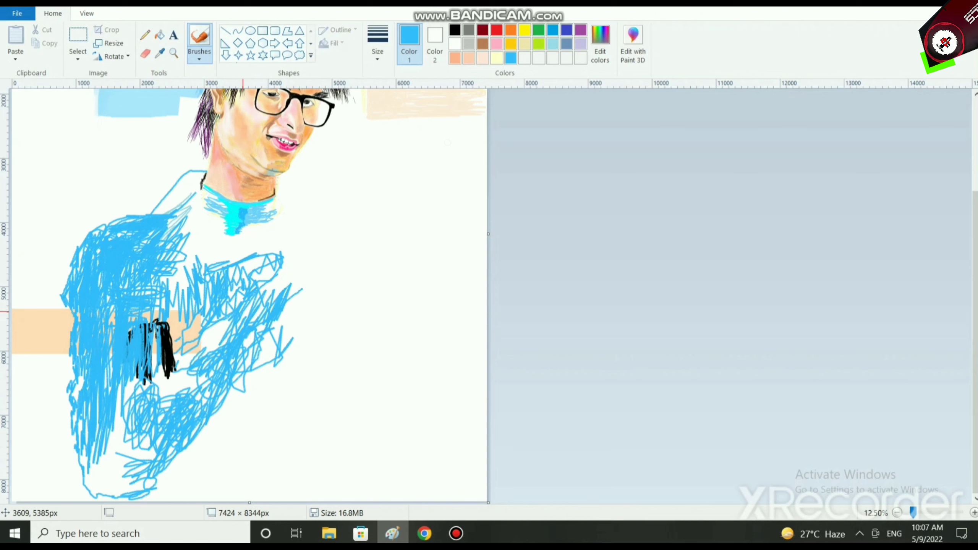
click(78, 54)
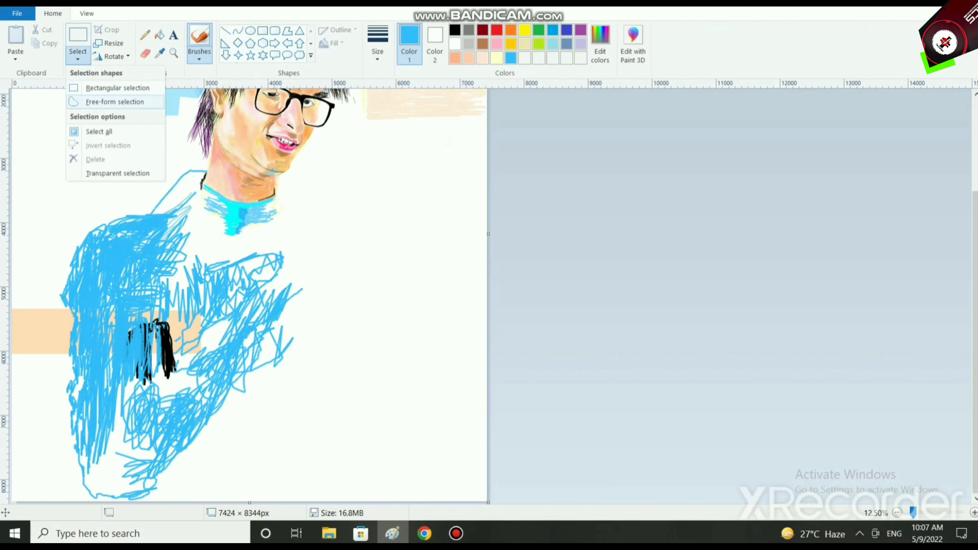
click(115, 101)
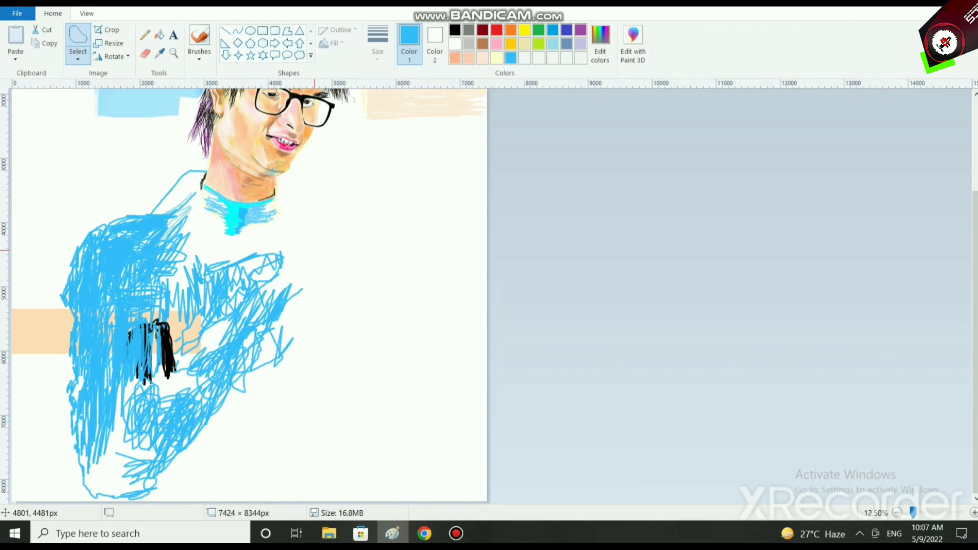
click(199, 58)
click(227, 104)
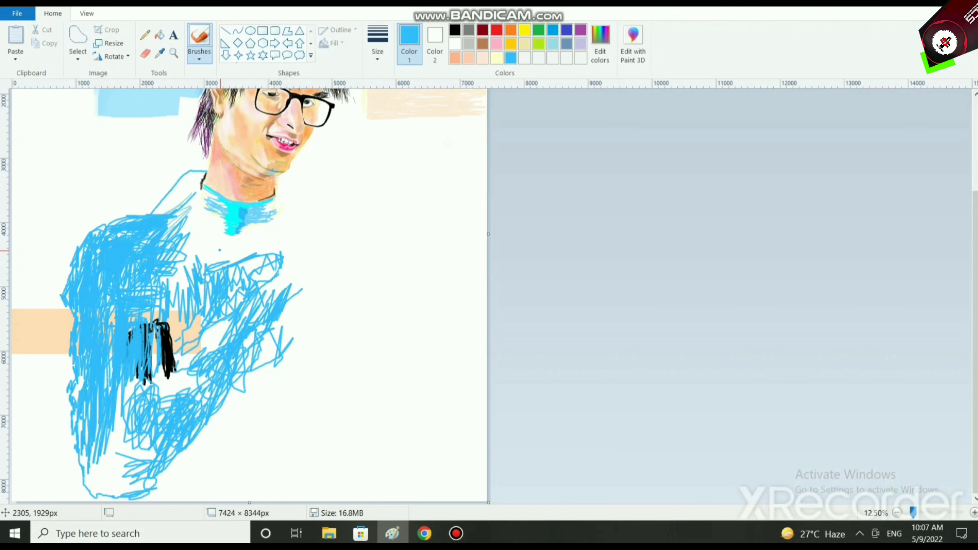
Fill gaps in the elbow and forearm with light blue brush strokes and shade the shirt's torso beneath the folded arm
mouse_move(221, 387)
mouse_down()
mouse_move(214, 444)
mouse_move(156, 459)
mouse_move(121, 481)
mouse_move(95, 482)
mouse_move(123, 484)
mouse_move(116, 443)
mouse_move(133, 414)
mouse_move(112, 410)
mouse_up()
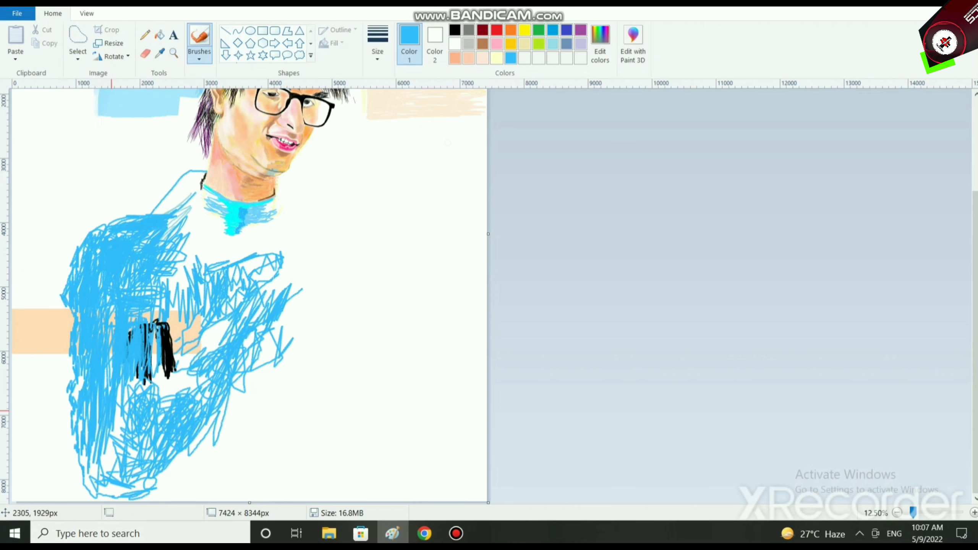
mouse_move(114, 458)
mouse_down()
mouse_move(129, 408)
mouse_move(191, 385)
mouse_move(184, 392)
mouse_move(170, 382)
mouse_move(225, 341)
mouse_move(172, 329)
mouse_move(198, 323)
mouse_up()
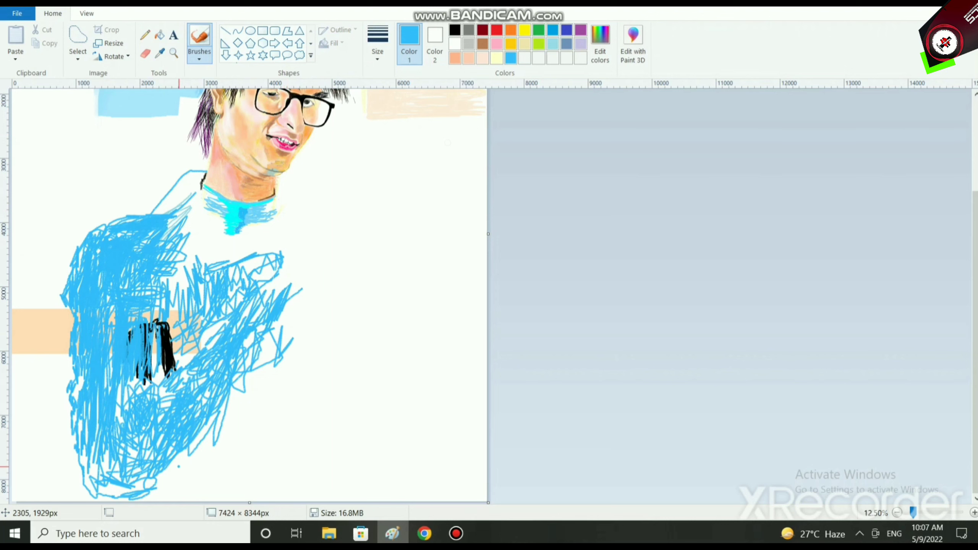
mouse_move(179, 467)
mouse_down()
mouse_move(162, 501)
mouse_move(197, 455)
mouse_move(215, 477)
mouse_move(264, 416)
mouse_move(272, 485)
mouse_move(274, 454)
mouse_move(307, 428)
mouse_move(315, 451)
mouse_move(306, 482)
mouse_move(256, 489)
mouse_move(231, 463)
mouse_move(279, 366)
mouse_move(243, 451)
mouse_move(253, 370)
mouse_move(294, 365)
mouse_move(283, 385)
mouse_move(298, 401)
mouse_move(286, 424)
mouse_move(300, 383)
mouse_move(313, 466)
mouse_move(283, 484)
mouse_move(277, 501)
mouse_move(322, 478)
mouse_move(285, 404)
mouse_move(231, 466)
mouse_move(191, 470)
mouse_up()
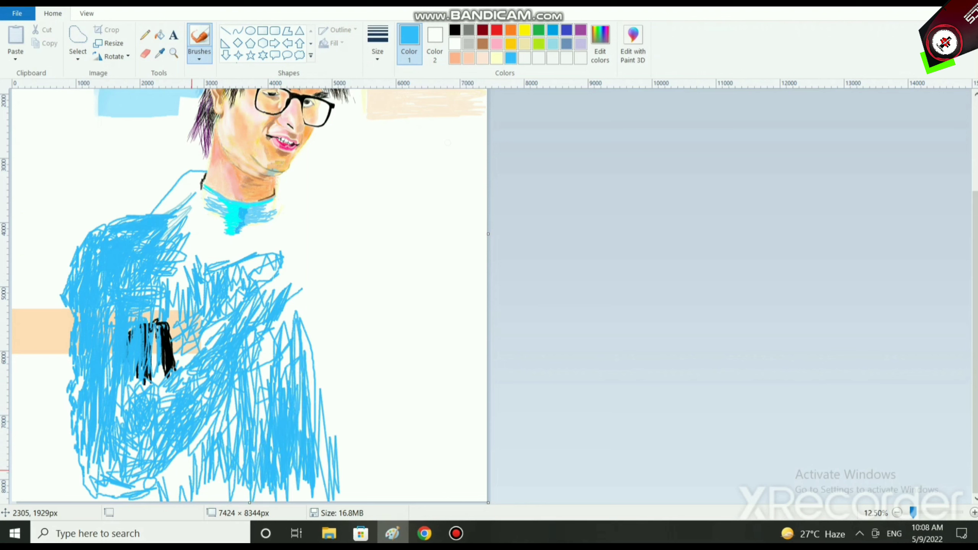
drag(289, 477, 316, 426)
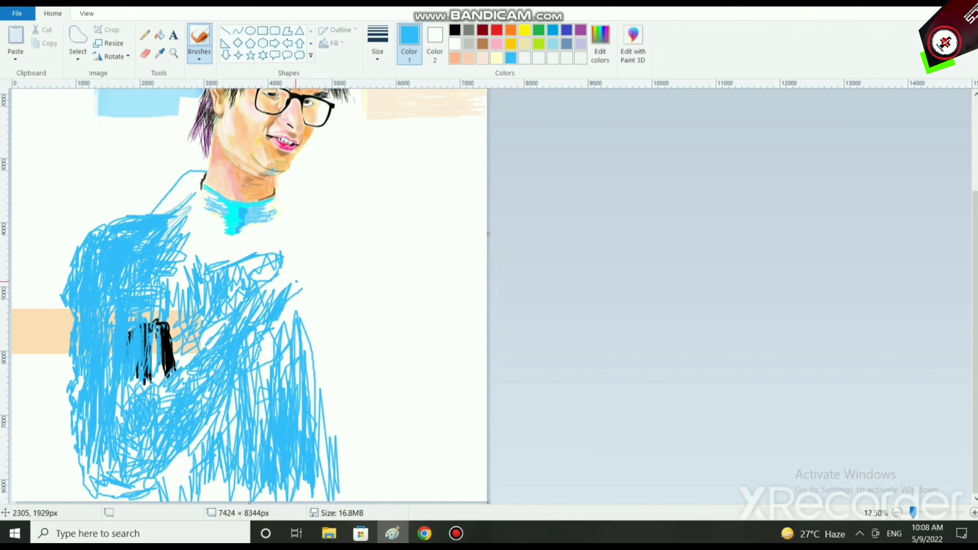
mouse_move(297, 281)
mouse_down()
mouse_move(301, 401)
mouse_move(275, 493)
mouse_move(204, 441)
mouse_move(287, 402)
mouse_move(231, 423)
mouse_move(335, 337)
mouse_move(153, 420)
mouse_up()
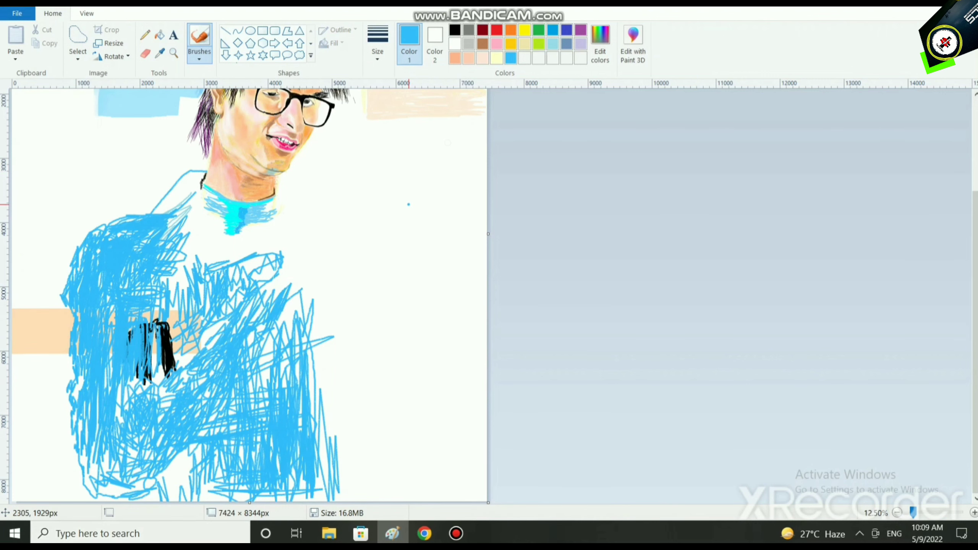
Shade the outlined shoulder beside the neck in light blue and continue the strokes down along the chest edge
scroll(415, 210, up, 5)
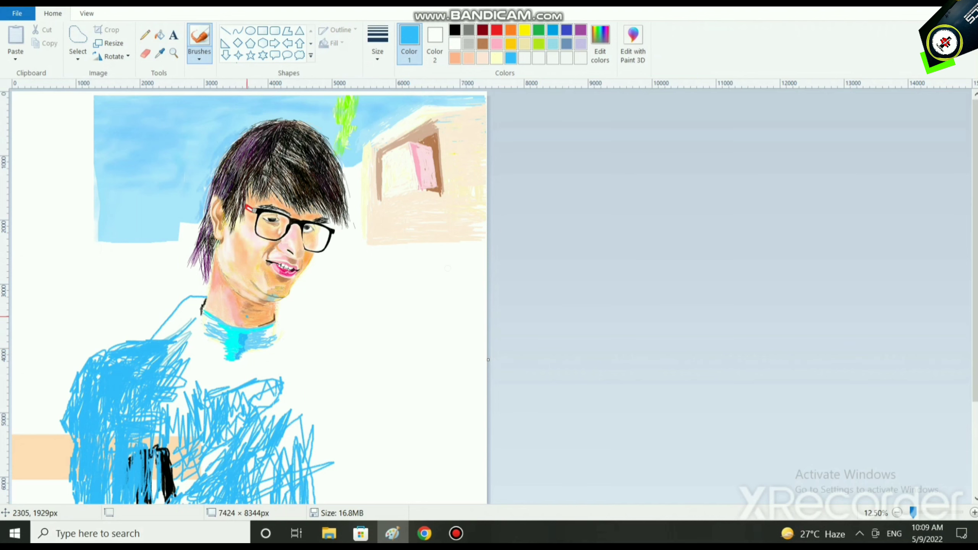
ctrl+scroll(300, 376, up, 1)
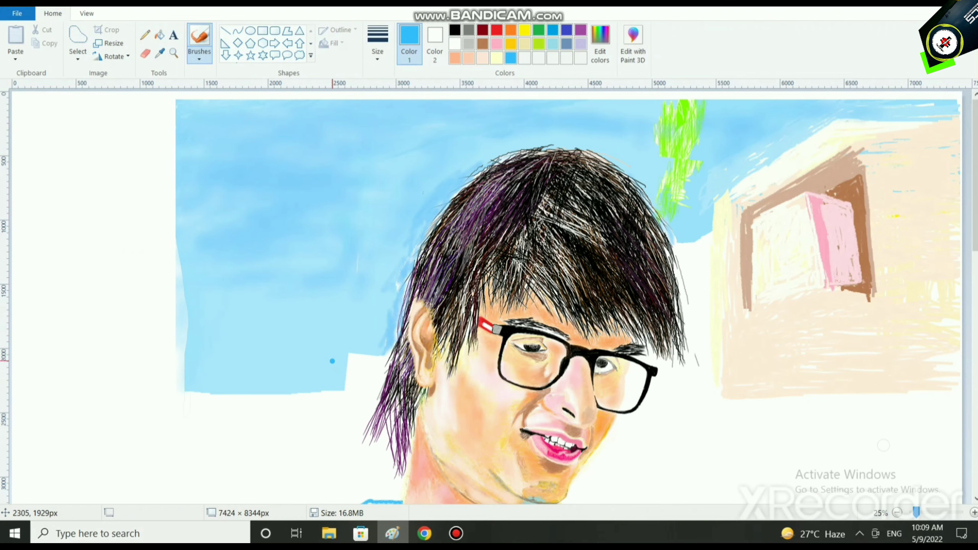
scroll(328, 360, down, 5)
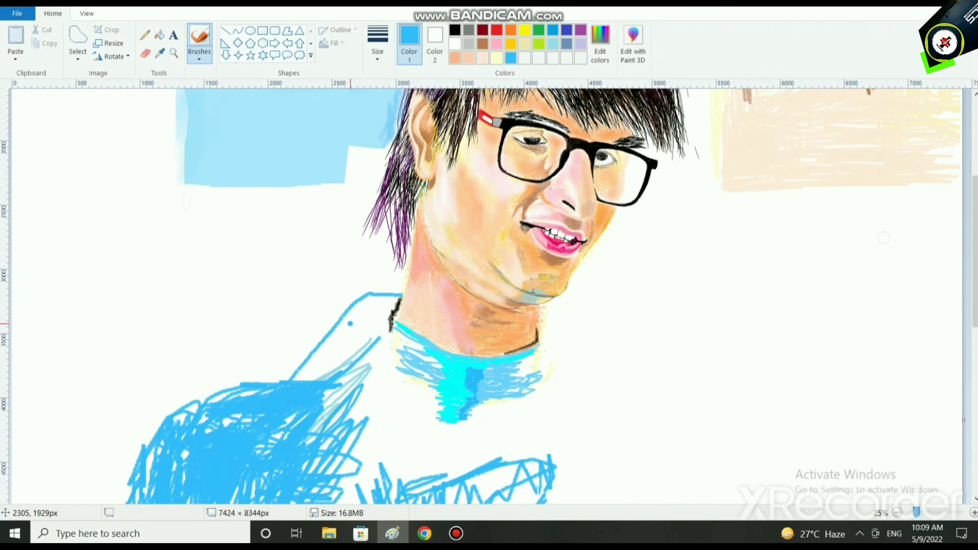
mouse_move(350, 323)
mouse_down()
mouse_move(339, 347)
mouse_move(329, 339)
mouse_move(300, 366)
mouse_move(337, 336)
mouse_move(308, 349)
mouse_move(358, 294)
mouse_move(287, 368)
mouse_move(347, 295)
mouse_move(400, 289)
mouse_move(368, 293)
mouse_move(305, 336)
mouse_move(339, 304)
mouse_move(369, 339)
mouse_move(389, 319)
mouse_move(370, 343)
mouse_move(346, 339)
mouse_move(328, 397)
mouse_move(364, 498)
mouse_move(361, 410)
mouse_move(351, 448)
mouse_up()
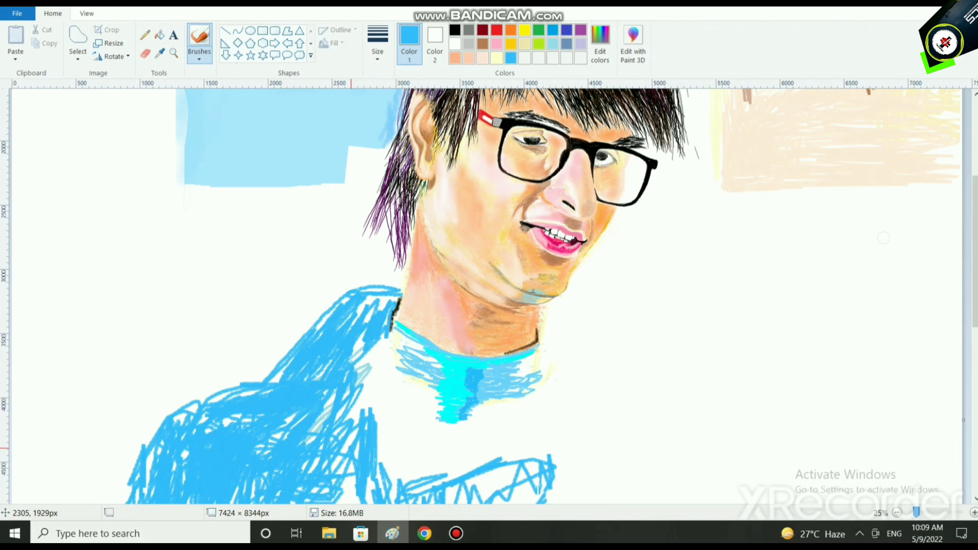
Cover the black marks and the bare gaps around the folded arm with dense diagonal light blue strokes
scroll(560, 385, down, 5)
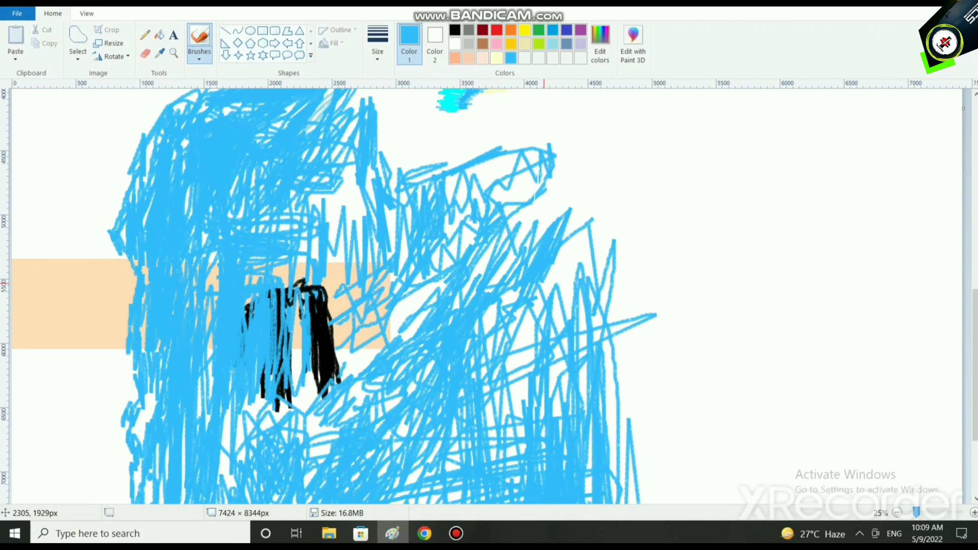
mouse_move(577, 370)
mouse_down()
mouse_move(485, 366)
mouse_move(512, 385)
mouse_move(514, 435)
mouse_move(298, 450)
mouse_move(277, 420)
mouse_move(424, 292)
mouse_move(302, 367)
mouse_move(516, 454)
mouse_move(371, 479)
mouse_move(396, 389)
mouse_move(524, 204)
mouse_move(308, 238)
mouse_move(355, 266)
mouse_move(356, 154)
mouse_move(189, 493)
mouse_move(210, 385)
mouse_move(297, 325)
mouse_move(224, 501)
mouse_move(234, 197)
mouse_up()
mouse_move(564, 212)
mouse_down()
mouse_move(337, 270)
mouse_move(335, 193)
mouse_move(323, 397)
mouse_move(300, 359)
mouse_move(313, 466)
mouse_move(405, 339)
mouse_move(268, 341)
mouse_move(315, 385)
mouse_move(430, 382)
mouse_move(452, 460)
mouse_move(283, 462)
mouse_move(278, 376)
mouse_up()
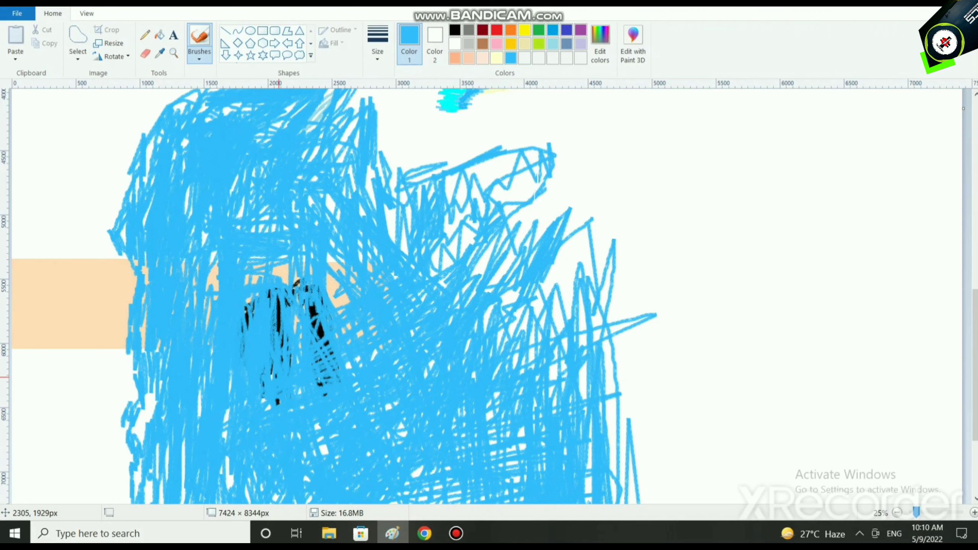
Extend the canvas downward to 7424 × 8864 px
scroll(410, 389, down, 5)
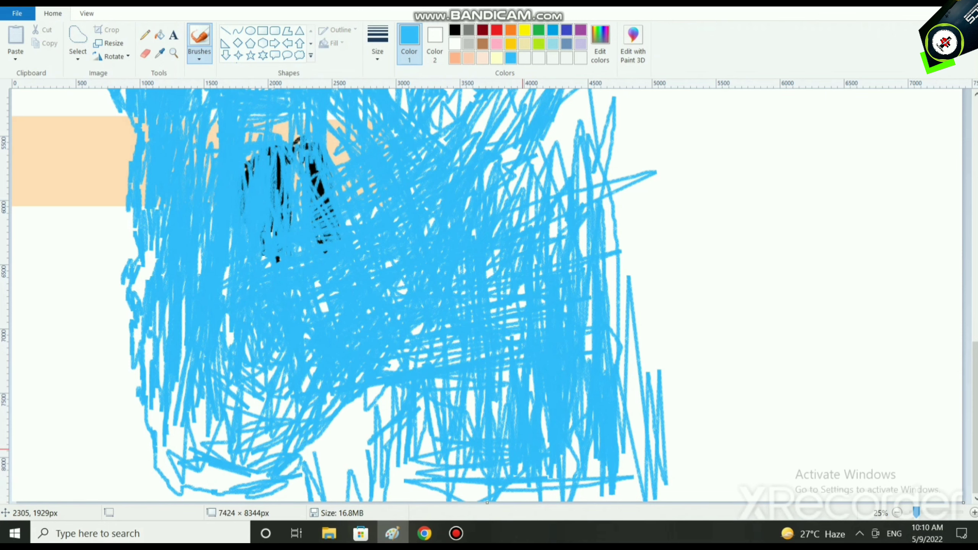
scroll(426, 363, down, 1)
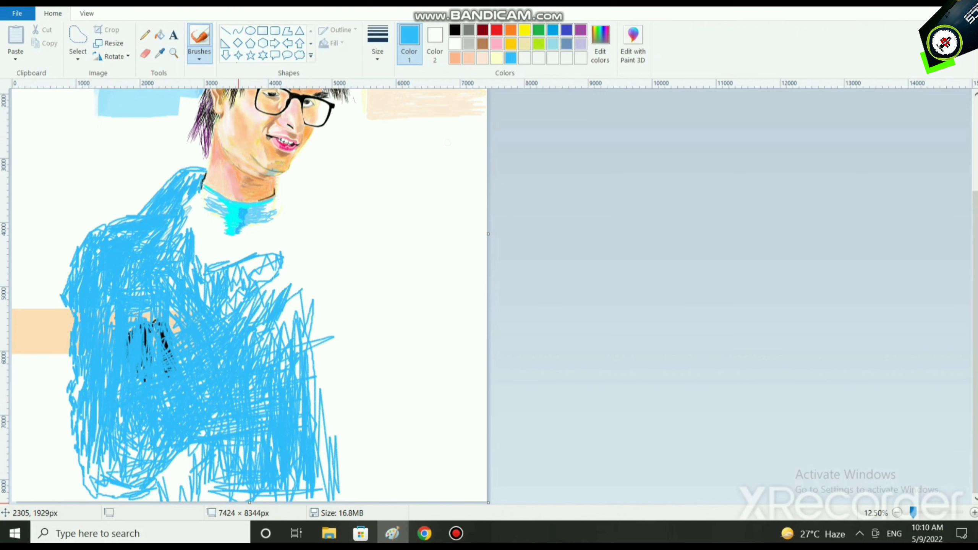
drag(250, 503, 249, 536)
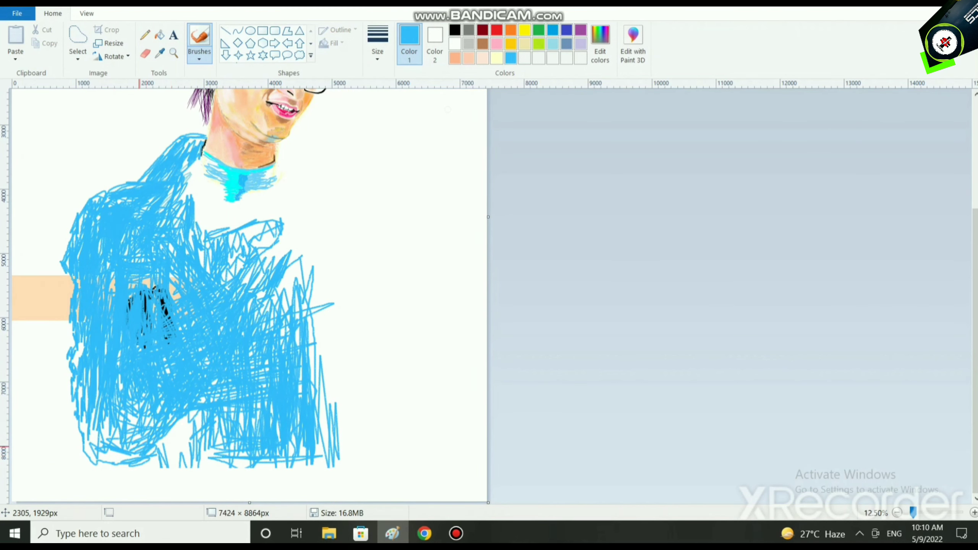
Fill the remaining white gaps around the bent elbow and lower sleeve with light blue strokes
scroll(596, 368, up, 5)
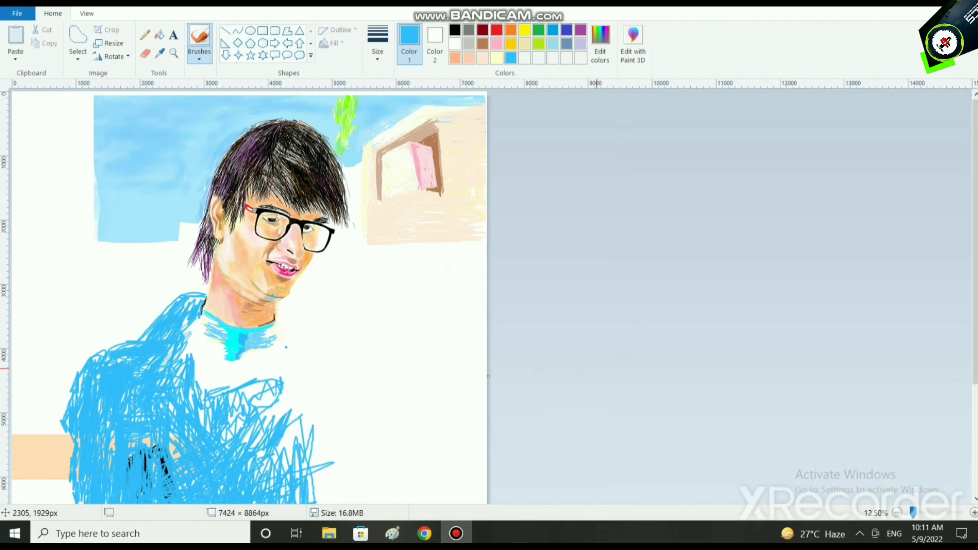
scroll(248, 296, down, 5)
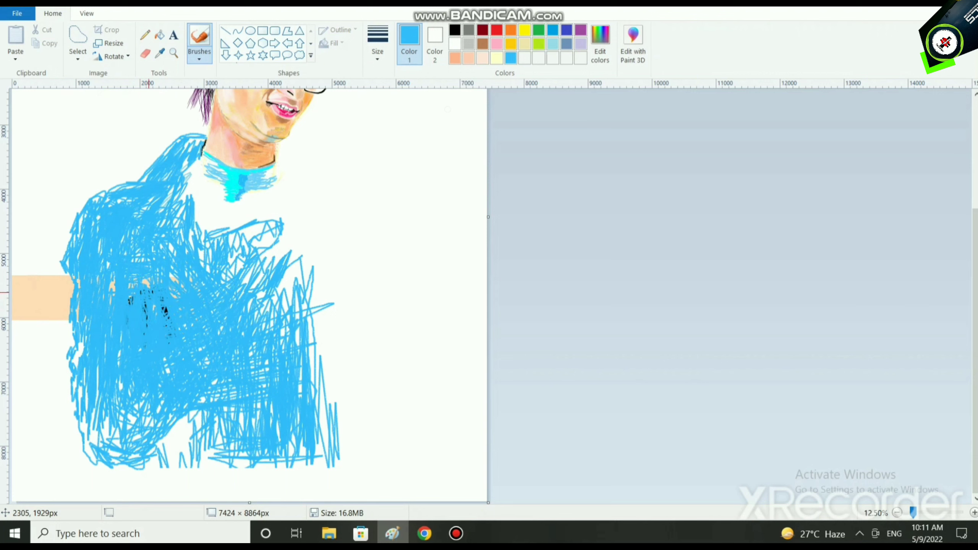
mouse_move(106, 447)
mouse_down()
mouse_move(98, 431)
mouse_move(145, 457)
mouse_up()
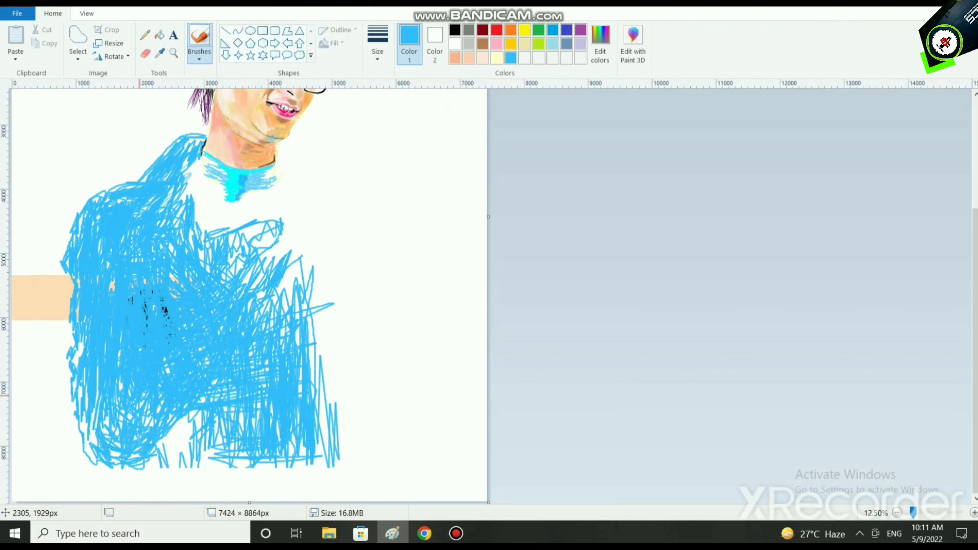
mouse_move(113, 383)
mouse_down()
mouse_move(91, 412)
mouse_move(88, 439)
mouse_up()
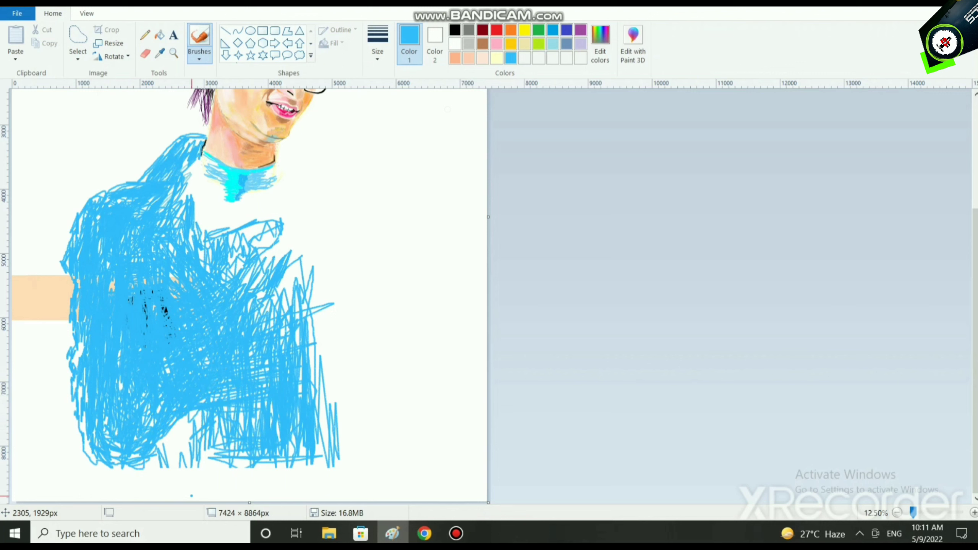
Extend the light blue shirt below the folded arm down to the canvas's lower edge with dense vertical strokes
mouse_move(191, 496)
mouse_down()
mouse_move(168, 448)
mouse_move(165, 497)
mouse_move(231, 466)
mouse_move(306, 463)
mouse_move(281, 481)
mouse_move(224, 468)
mouse_move(204, 427)
mouse_move(184, 462)
mouse_move(183, 443)
mouse_up()
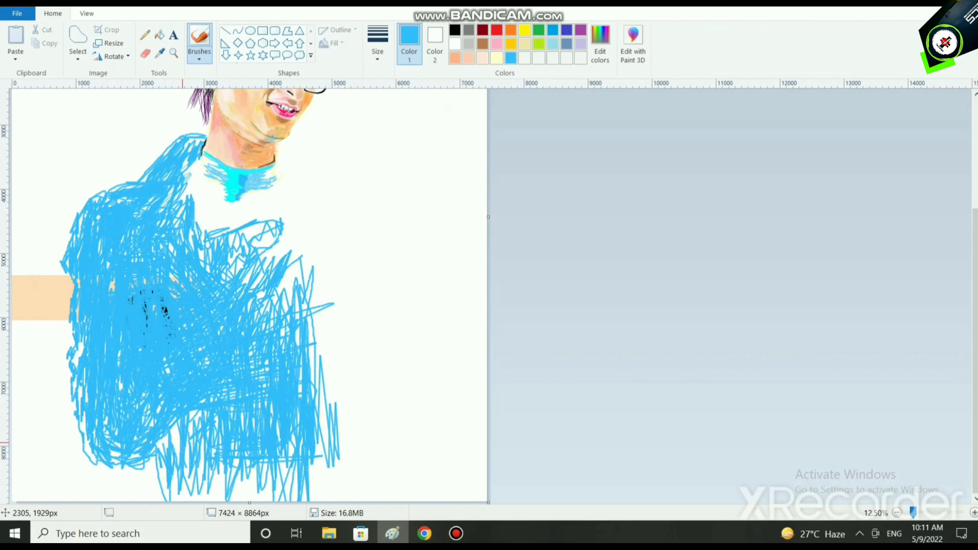
mouse_move(244, 419)
mouse_down()
mouse_move(249, 468)
mouse_move(309, 462)
mouse_move(231, 486)
mouse_move(202, 473)
mouse_move(177, 483)
mouse_move(166, 459)
mouse_move(255, 464)
mouse_move(293, 482)
mouse_move(272, 485)
mouse_up()
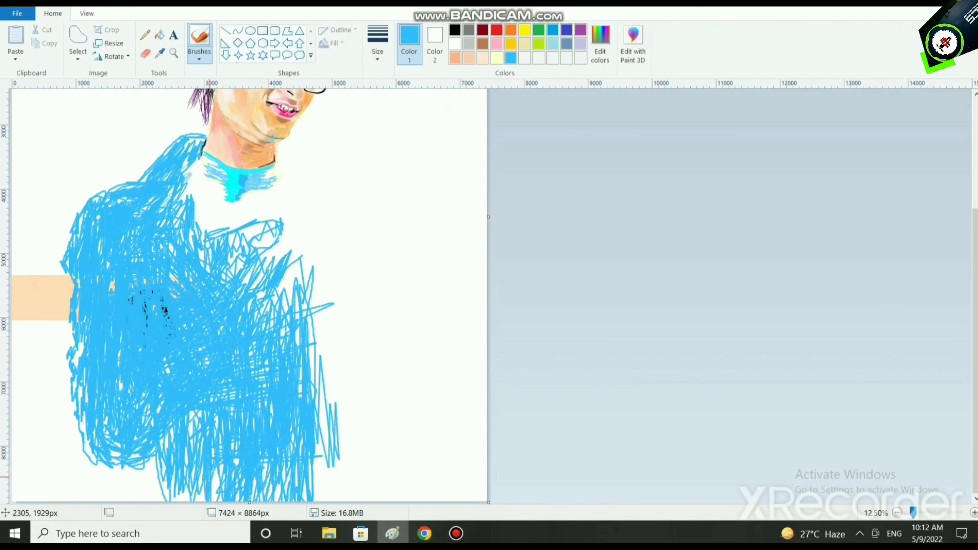
drag(151, 502, 241, 478)
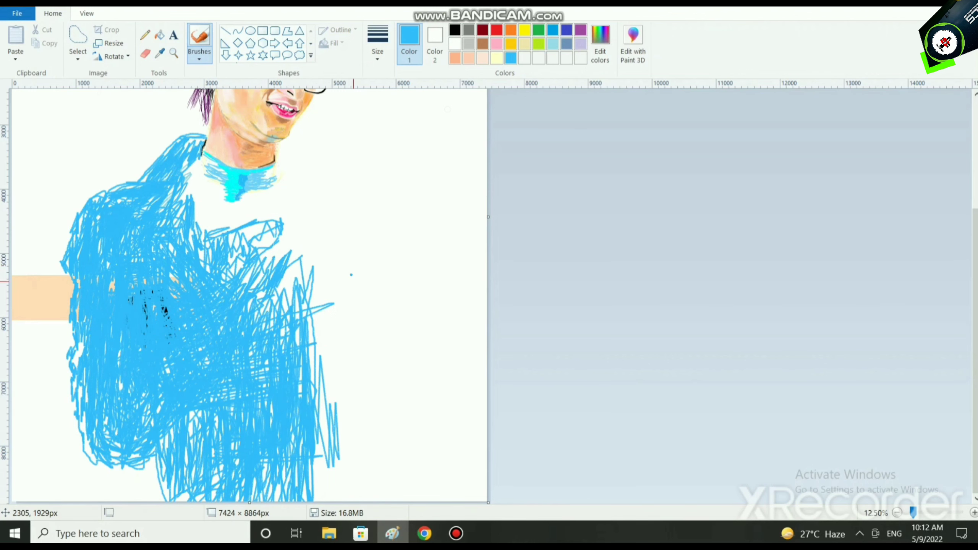
Examine the whole portrait in full-screen view for gaps in the light blue shirt and sleeve
scroll(390, 247, up, 5)
click(87, 13)
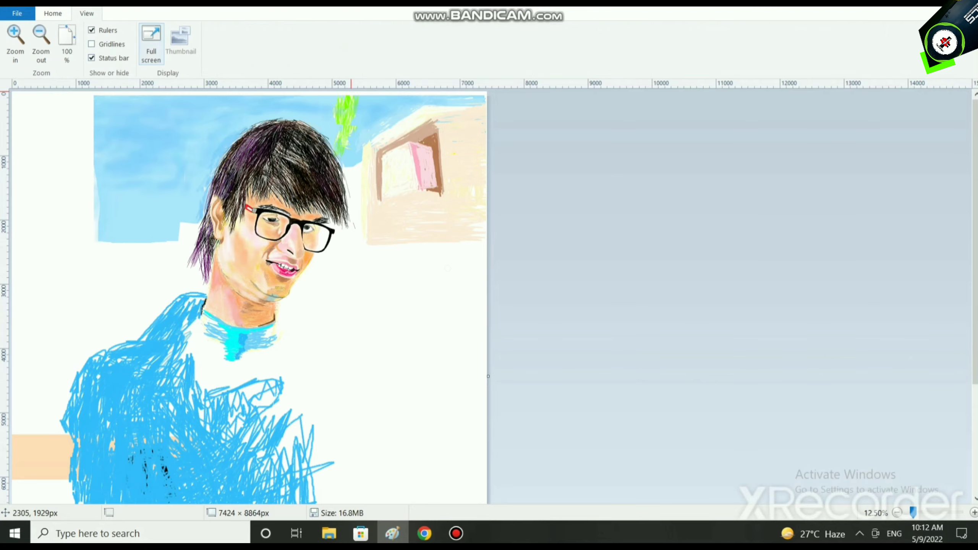
click(151, 39)
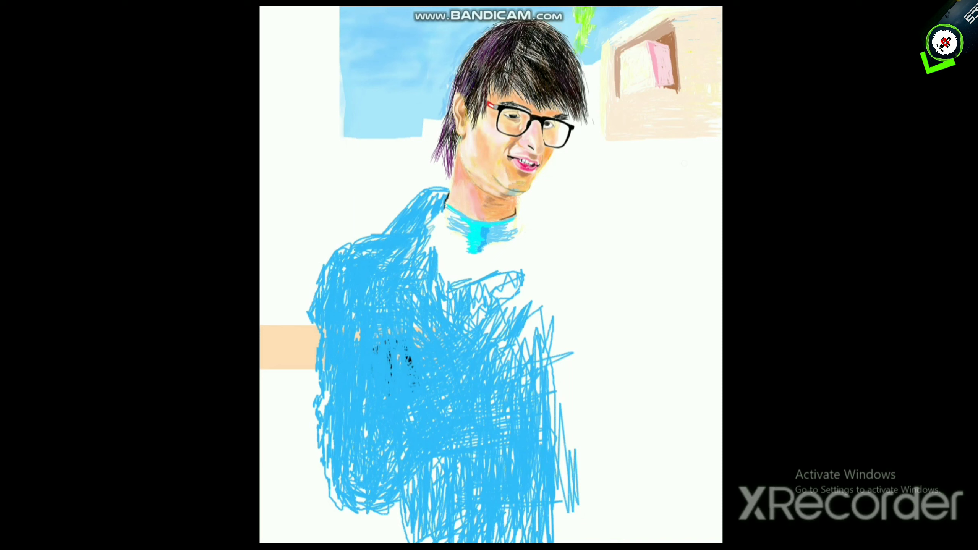
key(Escape)
scroll(250, 295, down, 3)
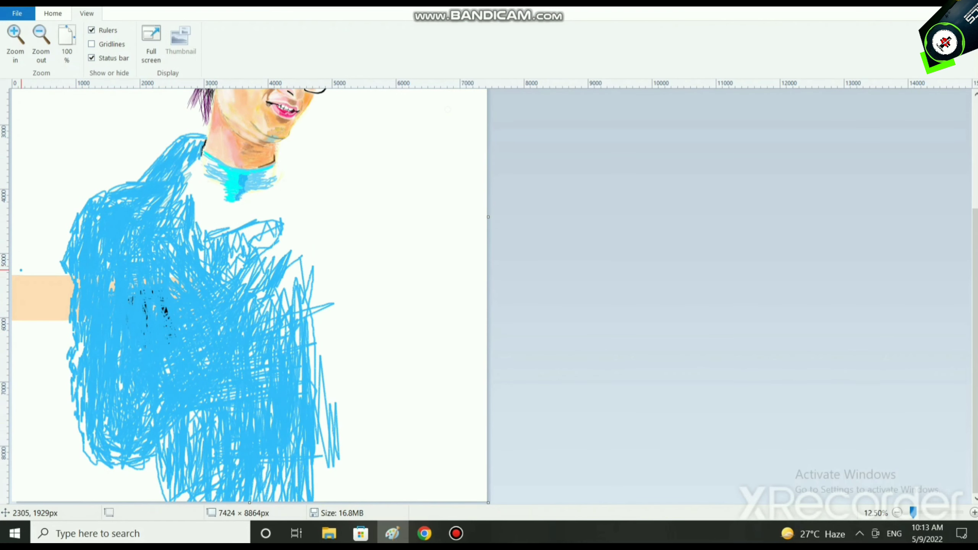
Fill the white gaps in the shirt's shoulder section beside the neck with light blue strokes
scroll(139, 461, up, 2)
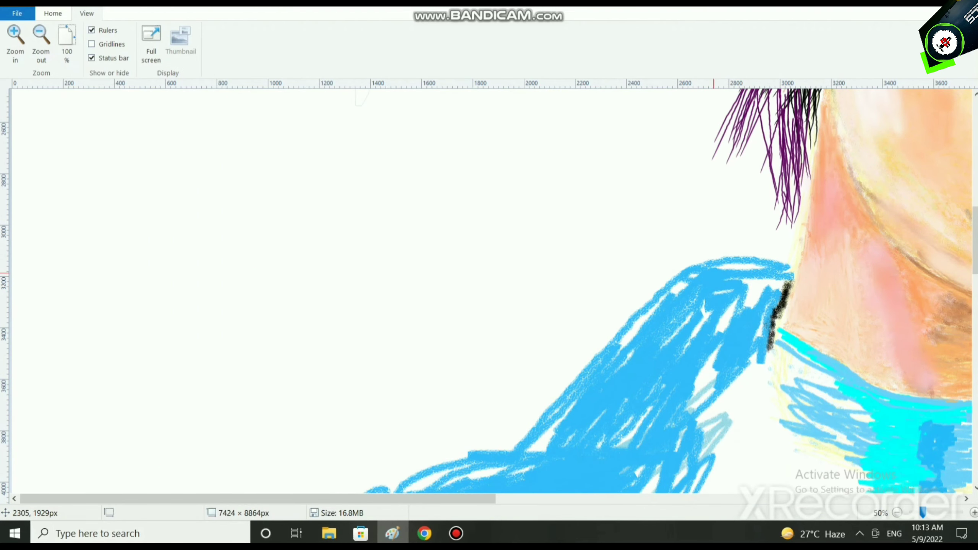
mouse_move(718, 283)
mouse_down()
mouse_move(747, 269)
mouse_move(720, 268)
mouse_move(744, 264)
mouse_up()
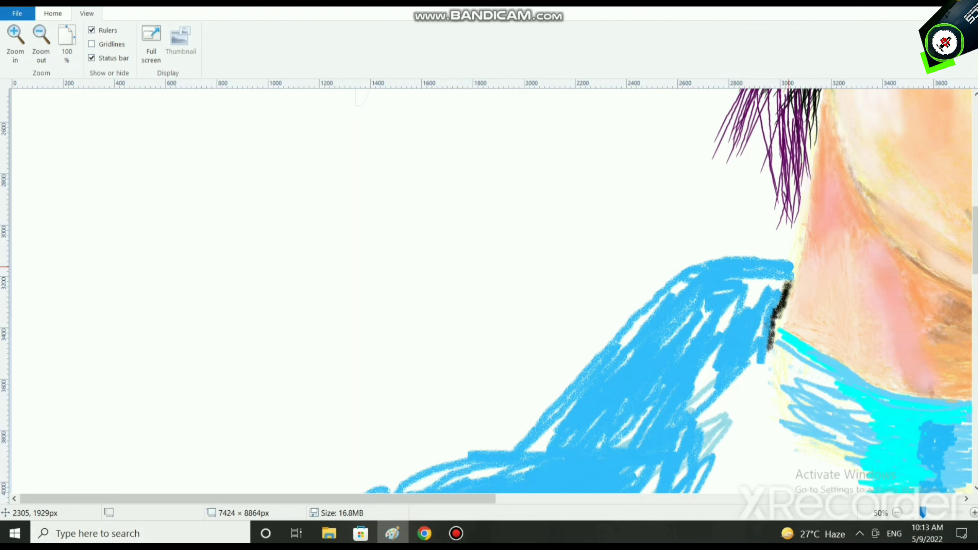
mouse_move(787, 267)
mouse_down()
mouse_move(718, 327)
mouse_move(718, 360)
mouse_move(693, 408)
mouse_move(674, 320)
mouse_move(625, 363)
mouse_move(670, 295)
mouse_move(693, 309)
mouse_move(760, 308)
mouse_move(762, 316)
mouse_move(772, 294)
mouse_up()
Cover the white gaps along the shoulder curve and upper sleeve with light blue strokes
scroll(646, 326, down, 5)
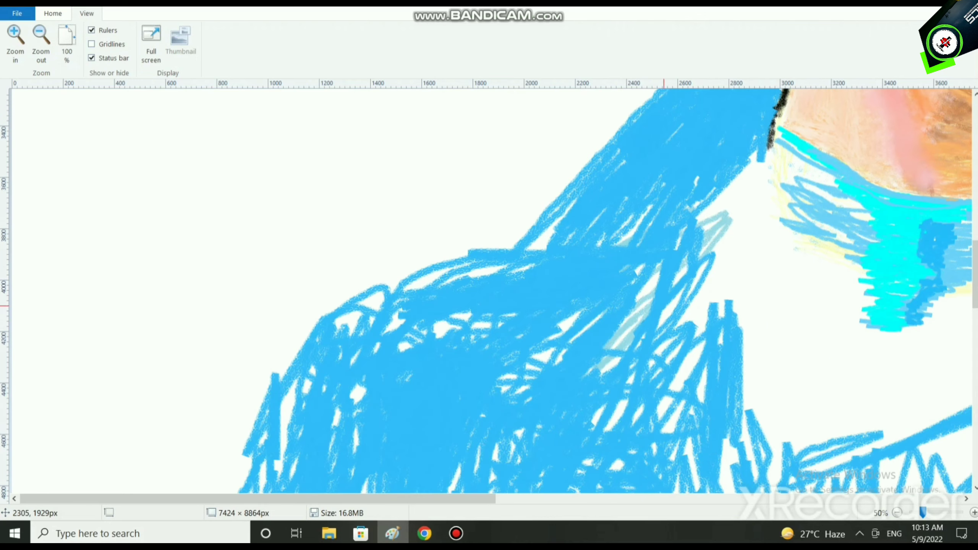
mouse_move(646, 229)
mouse_down()
mouse_move(566, 210)
mouse_move(509, 270)
mouse_move(480, 326)
mouse_move(566, 346)
mouse_move(554, 362)
mouse_move(569, 336)
mouse_up()
drag(421, 342, 469, 293)
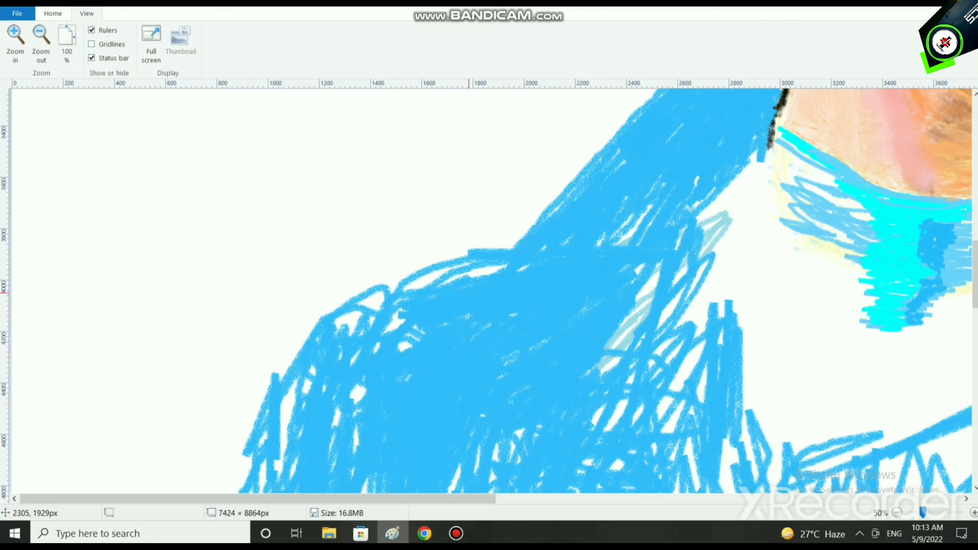
mouse_move(407, 309)
mouse_down()
mouse_move(432, 278)
mouse_move(482, 266)
mouse_move(461, 255)
mouse_move(346, 319)
mouse_move(416, 347)
mouse_move(453, 282)
mouse_up()
mouse_move(616, 243)
mouse_down()
mouse_move(639, 292)
mouse_move(620, 347)
mouse_move(633, 377)
mouse_up()
Fill the gaps across the upper arm and chest with broad light blue strokes
scroll(547, 308, down, 4)
mouse_move(640, 309)
mouse_down()
mouse_move(621, 351)
mouse_move(628, 377)
mouse_move(704, 419)
mouse_move(536, 430)
mouse_move(777, 254)
mouse_move(828, 253)
mouse_move(774, 172)
mouse_move(833, 229)
mouse_move(732, 273)
mouse_move(889, 347)
mouse_move(847, 435)
mouse_move(906, 377)
mouse_move(693, 262)
mouse_move(654, 144)
mouse_move(732, 96)
mouse_move(905, 175)
mouse_move(774, 123)
mouse_move(951, 212)
mouse_move(432, 138)
mouse_up()
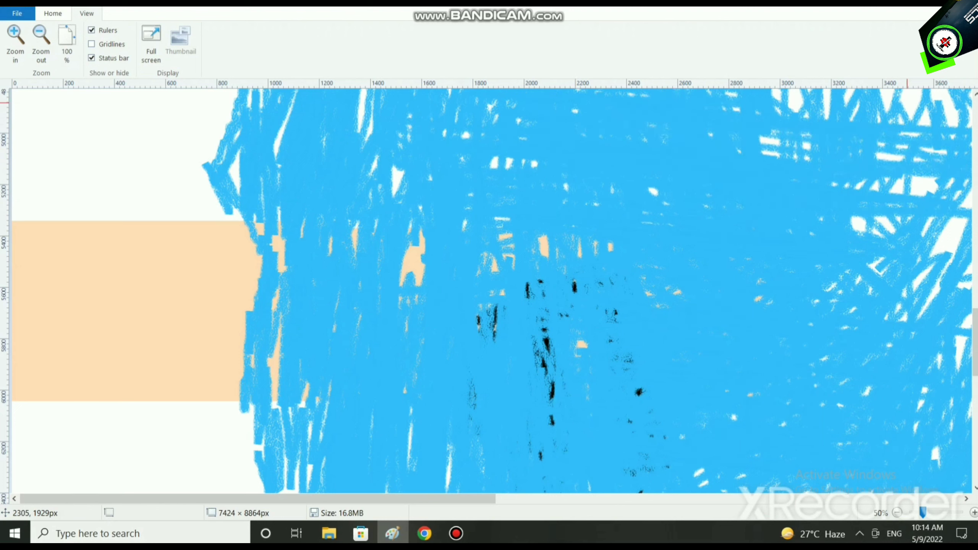
mouse_move(907, 102)
mouse_down()
mouse_move(793, 96)
mouse_move(894, 314)
mouse_move(855, 92)
mouse_up()
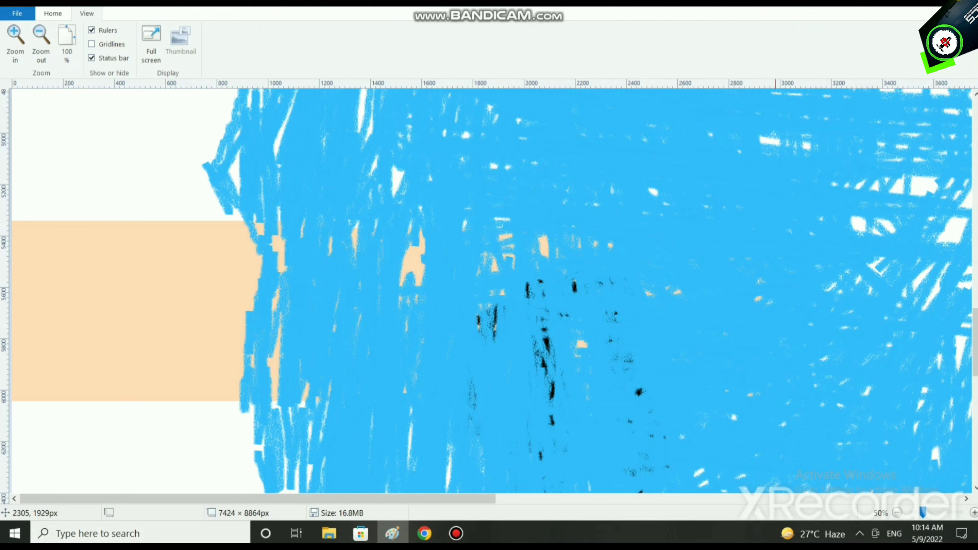
drag(776, 88, 735, 89)
mouse_move(820, 138)
mouse_down()
mouse_move(891, 181)
mouse_move(916, 185)
mouse_move(594, 189)
mouse_move(685, 124)
mouse_move(863, 225)
mouse_move(924, 277)
mouse_move(966, 231)
mouse_move(636, 203)
mouse_up()
Touch up the inner shoulder and cover gaps, peach patches and black marks across the middle of the sleeve in light blue
scroll(467, 354, up, 10)
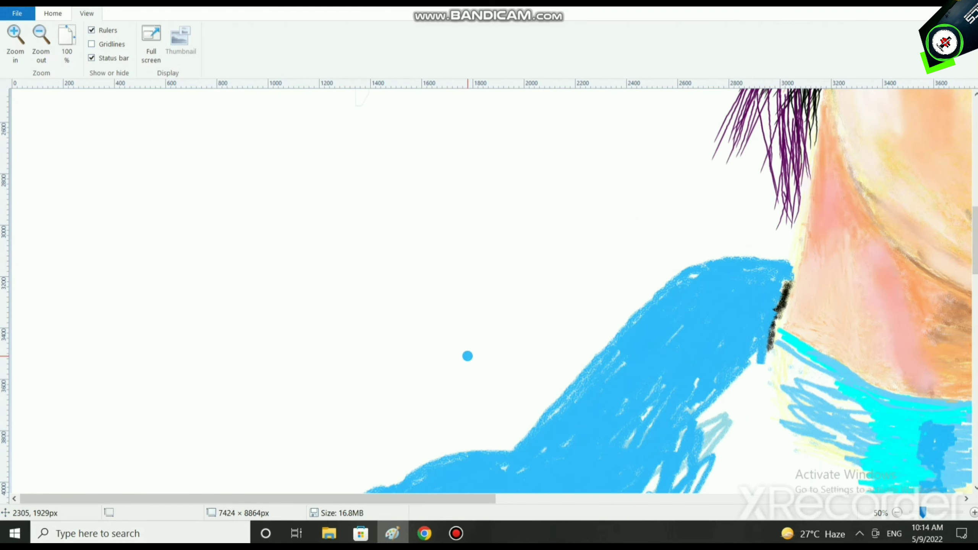
scroll(684, 428, down, 2)
mouse_move(656, 447)
mouse_down()
mouse_move(651, 366)
mouse_move(701, 332)
mouse_move(683, 309)
mouse_move(585, 459)
mouse_move(624, 397)
mouse_move(596, 410)
mouse_move(733, 455)
mouse_move(679, 470)
mouse_move(634, 451)
mouse_up()
scroll(205, 282, down, 10)
mouse_move(280, 194)
mouse_down()
mouse_move(258, 185)
mouse_move(297, 192)
mouse_move(408, 359)
mouse_move(396, 383)
mouse_move(420, 376)
mouse_move(543, 463)
mouse_move(493, 424)
mouse_move(539, 447)
mouse_up()
mouse_move(540, 499)
mouse_down()
mouse_move(541, 456)
mouse_move(497, 359)
mouse_move(447, 384)
mouse_up()
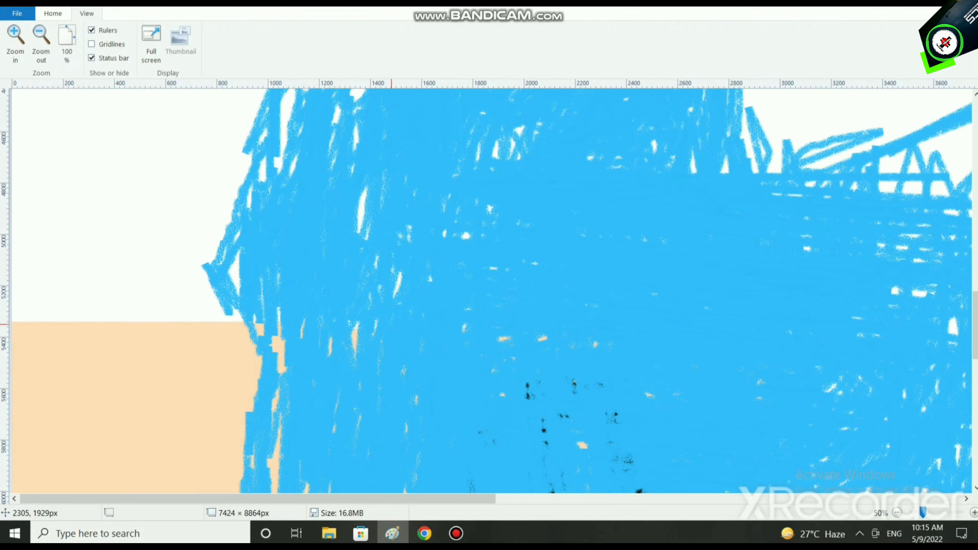
Fill the gaps along the sleeve's outer edge beside and below the peach band with light blue strokes
scroll(564, 340, down, 5)
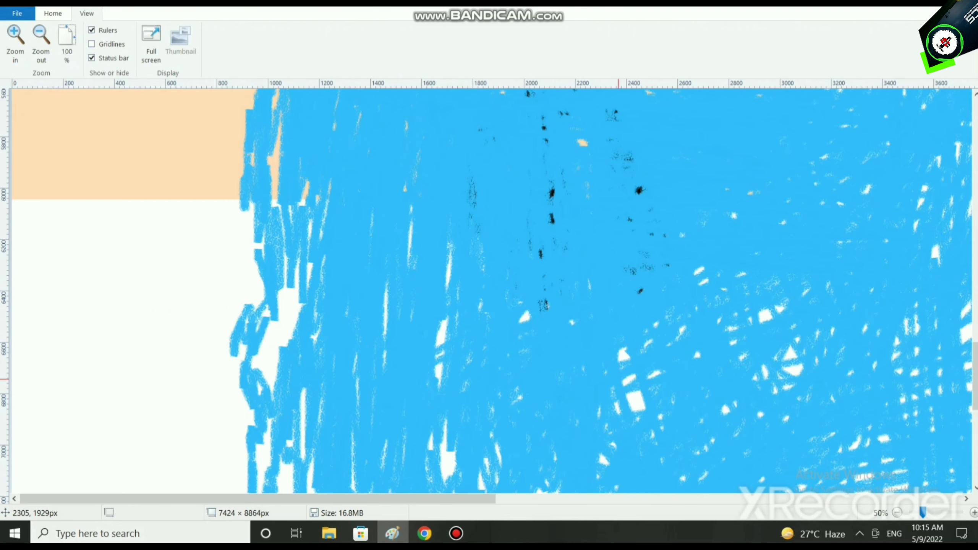
mouse_move(595, 208)
mouse_down()
mouse_move(861, 442)
mouse_move(282, 302)
mouse_move(196, 342)
mouse_move(618, 383)
mouse_up()
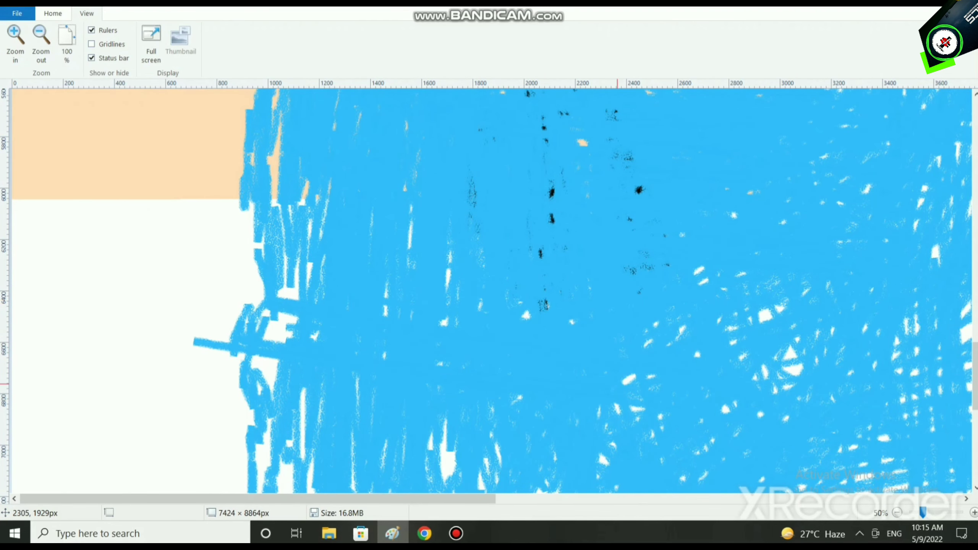
drag(243, 364, 128, 355)
drag(249, 404, 250, 425)
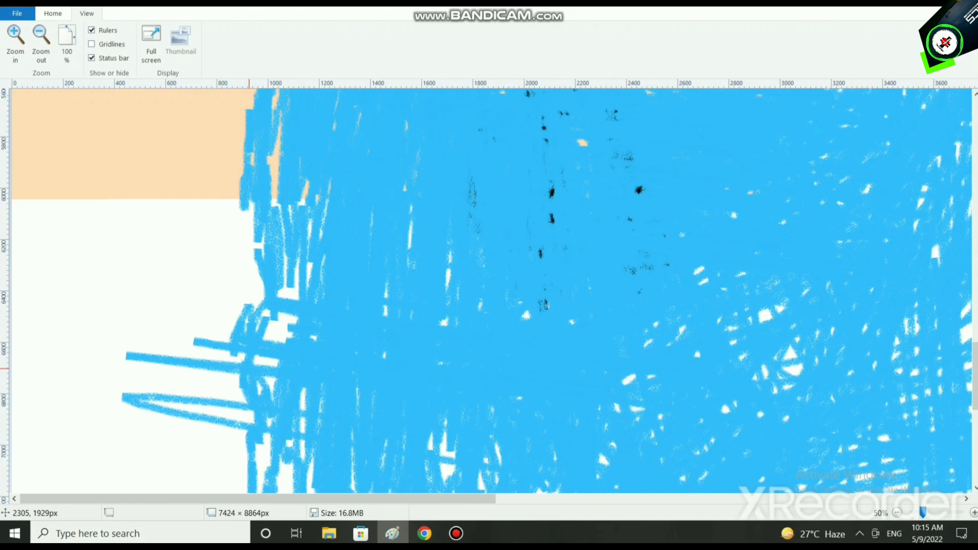
mouse_move(252, 360)
mouse_down()
mouse_move(243, 411)
mouse_move(236, 358)
mouse_move(270, 383)
mouse_move(293, 270)
mouse_move(261, 300)
mouse_move(268, 268)
mouse_move(242, 204)
mouse_move(250, 312)
mouse_up()
mouse_move(269, 243)
mouse_down()
mouse_move(285, 293)
mouse_move(302, 181)
mouse_move(278, 112)
mouse_move(318, 201)
mouse_move(304, 246)
mouse_move(310, 270)
mouse_move(302, 246)
mouse_move(263, 262)
mouse_move(265, 242)
mouse_move(266, 370)
mouse_move(249, 233)
mouse_move(262, 381)
mouse_move(287, 424)
mouse_move(311, 271)
mouse_move(538, 158)
mouse_move(651, 140)
mouse_move(886, 353)
mouse_move(736, 484)
mouse_move(495, 369)
mouse_move(767, 375)
mouse_move(731, 447)
mouse_move(449, 426)
mouse_move(735, 471)
mouse_move(732, 372)
mouse_move(610, 489)
mouse_move(809, 388)
mouse_move(651, 408)
mouse_move(795, 431)
mouse_move(787, 170)
mouse_move(845, 116)
mouse_up()
Fill the white gaps in the lower sleeve and along its outer edge with light blue strokes
scroll(320, 231, down, 4)
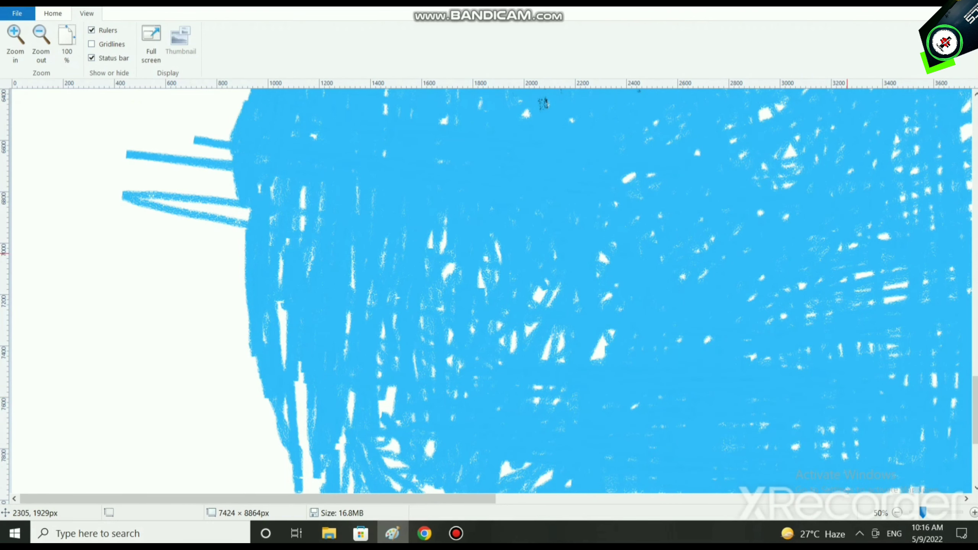
mouse_move(847, 254)
mouse_down()
mouse_move(632, 349)
mouse_move(605, 378)
mouse_move(597, 425)
mouse_up()
mouse_move(461, 398)
mouse_down()
mouse_move(433, 447)
mouse_move(339, 443)
mouse_move(381, 401)
mouse_move(376, 328)
mouse_move(490, 275)
mouse_move(596, 263)
mouse_up()
drag(587, 362, 607, 352)
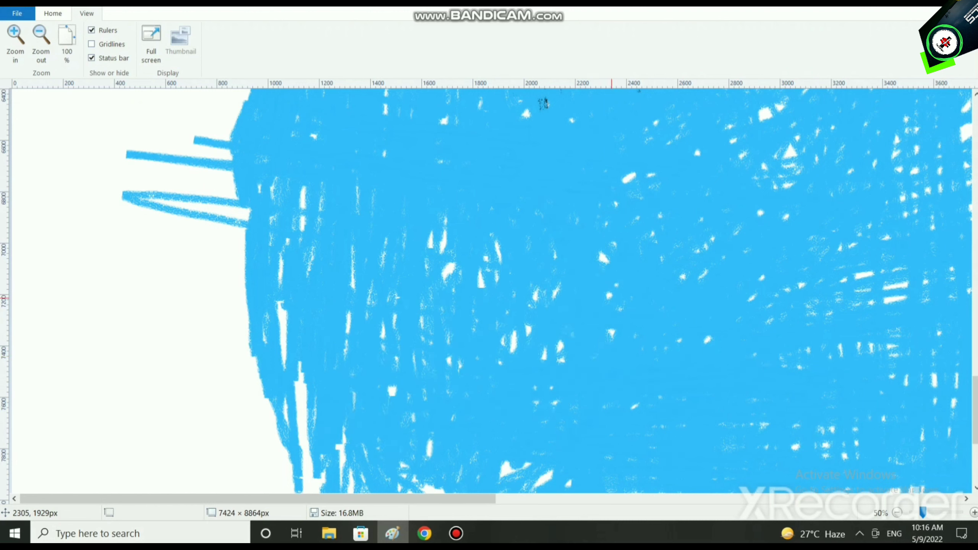
mouse_move(592, 254)
mouse_down()
mouse_move(607, 362)
mouse_move(526, 364)
mouse_move(541, 329)
mouse_up()
mouse_move(503, 275)
mouse_down()
mouse_move(456, 260)
mouse_move(546, 318)
mouse_up()
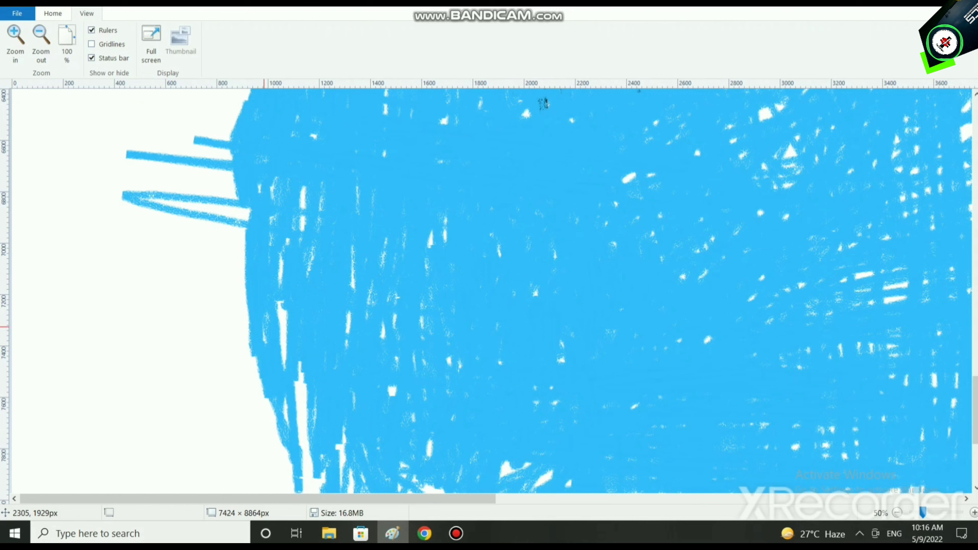
mouse_move(264, 326)
mouse_down()
mouse_move(300, 385)
mouse_move(305, 462)
mouse_move(304, 385)
mouse_move(277, 310)
mouse_move(295, 220)
mouse_move(335, 268)
mouse_move(338, 358)
mouse_move(308, 301)
mouse_move(320, 338)
mouse_move(312, 334)
mouse_move(328, 341)
mouse_move(330, 327)
mouse_move(316, 317)
mouse_move(325, 298)
mouse_move(386, 355)
mouse_move(359, 370)
mouse_move(403, 385)
mouse_move(376, 377)
mouse_move(423, 385)
mouse_move(411, 373)
mouse_move(481, 339)
mouse_move(437, 346)
mouse_move(408, 281)
mouse_move(354, 277)
mouse_move(485, 281)
mouse_up()
Paint over the white gaps along the rounded underside of the elbow in light blue
scroll(316, 253, down, 3)
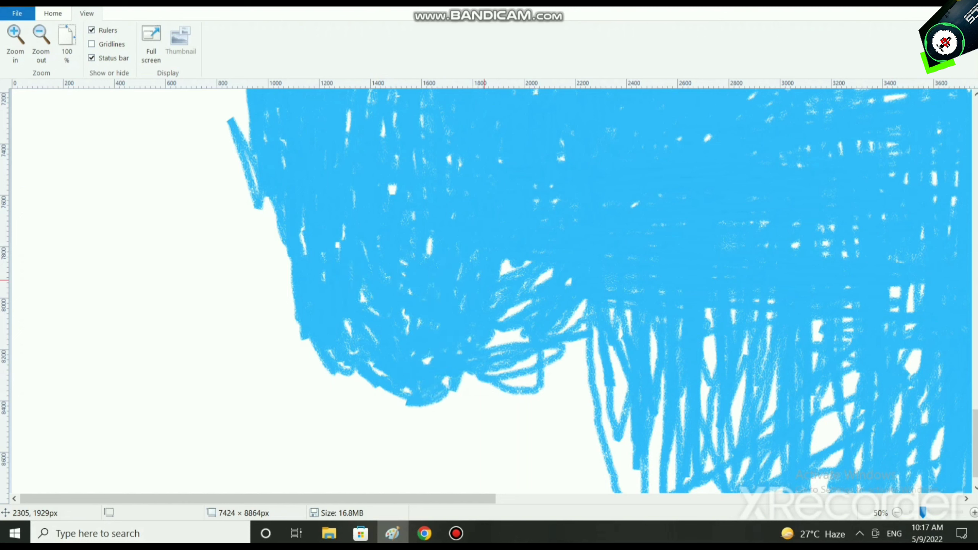
mouse_move(547, 353)
mouse_down()
mouse_move(570, 347)
mouse_move(478, 381)
mouse_move(524, 385)
mouse_move(501, 339)
mouse_move(539, 285)
mouse_move(478, 296)
mouse_up()
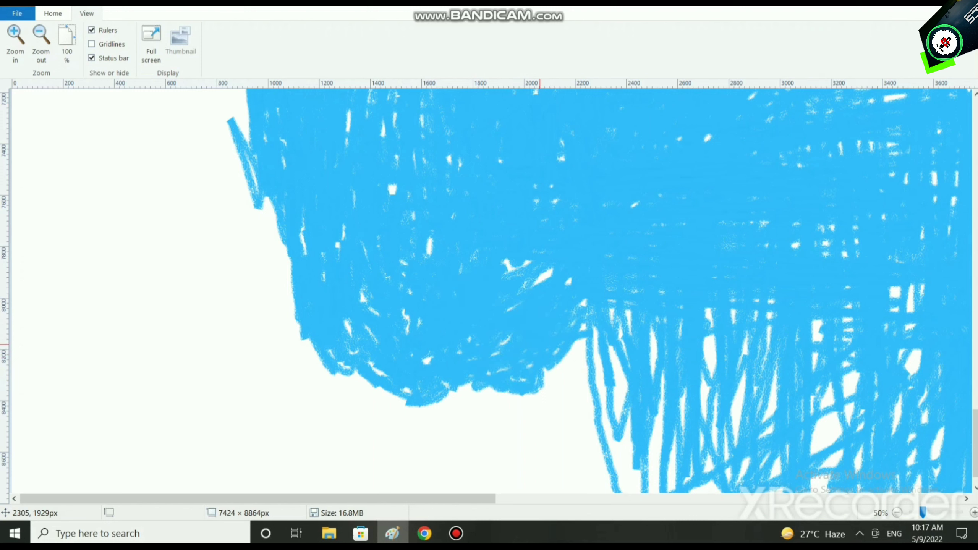
scroll(301, 188, down, 2)
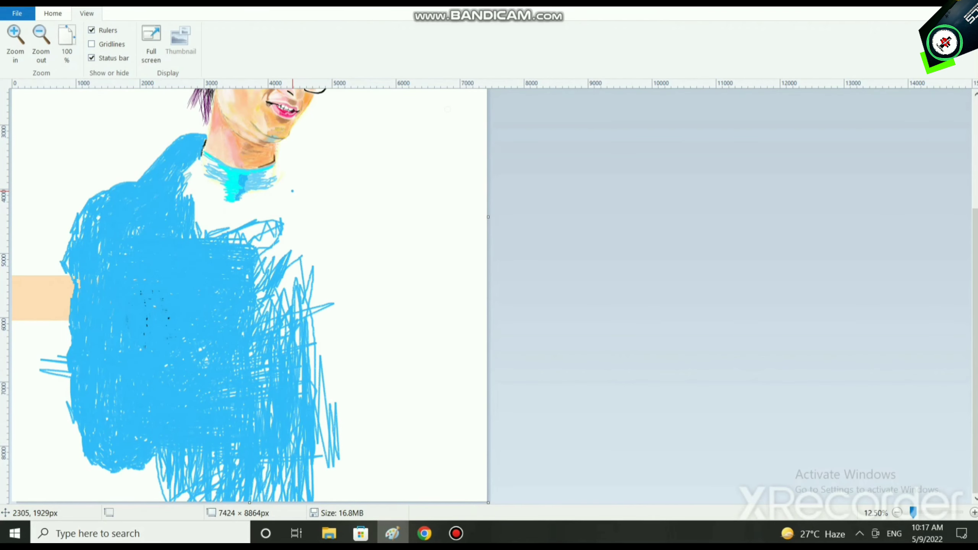
Add light blue strokes to the shirt below the elbow along the canvas's lower edge
scroll(293, 192, up, 3)
scroll(250, 174, down, 3)
mouse_move(252, 485)
mouse_down()
mouse_move(321, 478)
mouse_move(252, 421)
mouse_move(178, 470)
mouse_up()
drag(166, 489, 159, 501)
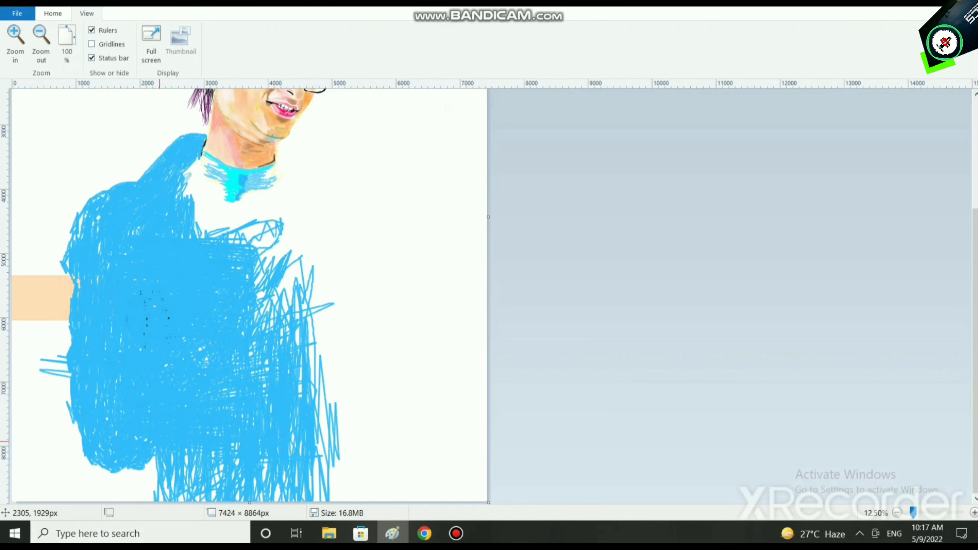
Extend the canvas downward to 7424 × 9400 px and continue the light blue shirt into the added strip
drag(250, 502, 249, 528)
scroll(168, 367, down, 1)
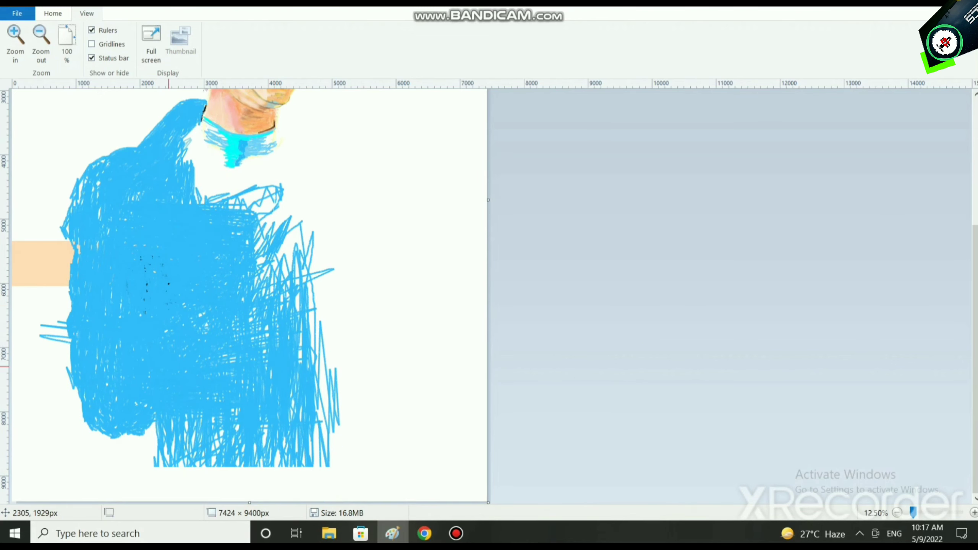
mouse_move(285, 480)
mouse_down()
mouse_move(223, 490)
mouse_move(269, 498)
mouse_move(210, 493)
mouse_move(269, 464)
mouse_move(250, 495)
mouse_move(219, 486)
mouse_move(211, 467)
mouse_move(154, 466)
mouse_move(200, 497)
mouse_move(230, 490)
mouse_move(161, 476)
mouse_move(313, 455)
mouse_move(304, 491)
mouse_move(295, 493)
mouse_move(292, 468)
mouse_move(305, 477)
mouse_move(287, 486)
mouse_move(247, 468)
mouse_move(257, 448)
mouse_move(199, 435)
mouse_move(180, 476)
mouse_move(185, 497)
mouse_move(165, 483)
mouse_move(179, 493)
mouse_up()
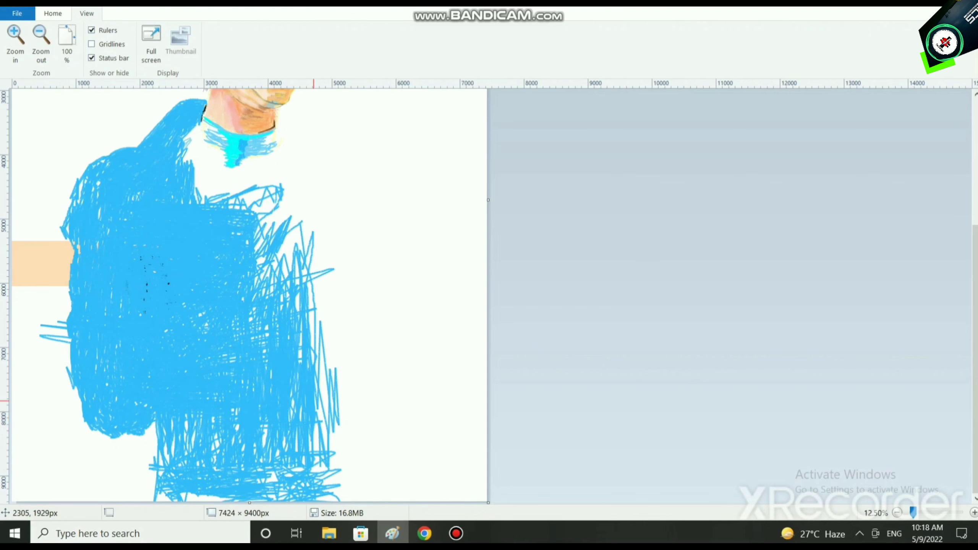
Review the extended portrait in full-screen view and check the shirt's coverage down to the lower edge
scroll(456, 392, up, 3)
scroll(456, 392, up, 2)
click(151, 43)
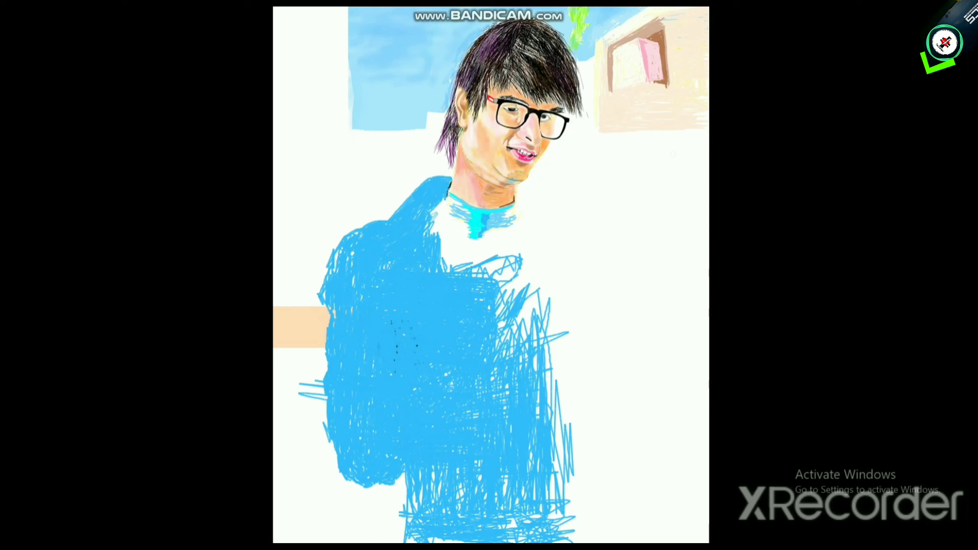
key(Escape)
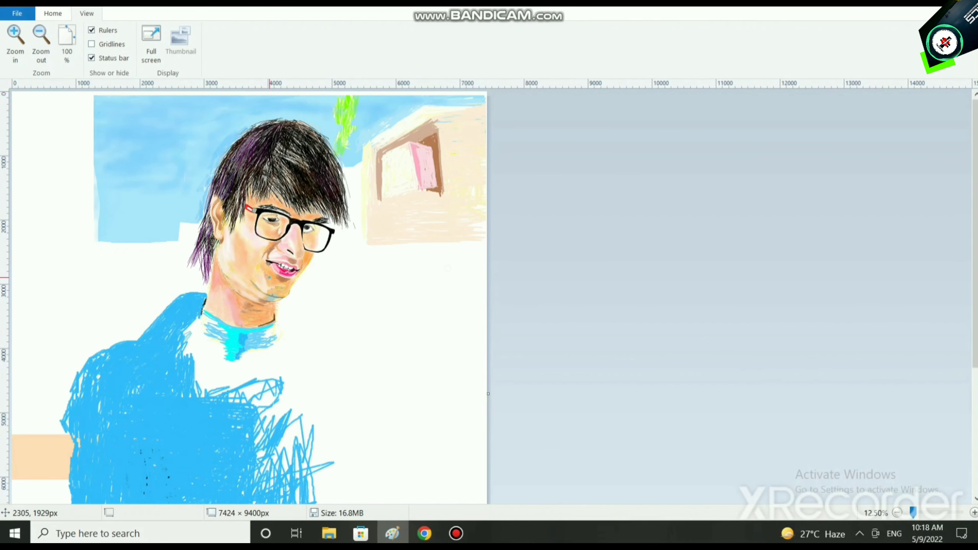
scroll(407, 256, down, 3)
scroll(407, 256, up, 3)
key(F11)
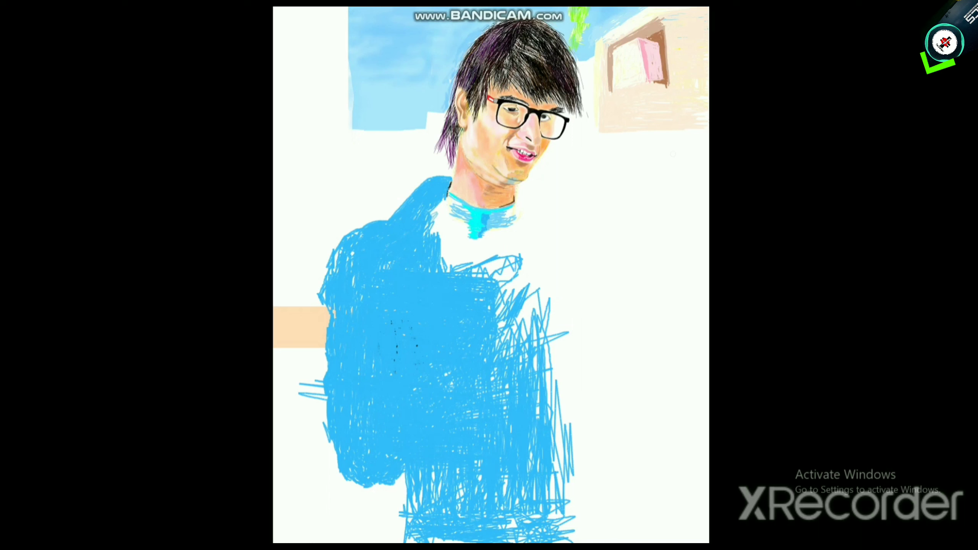
key(Escape)
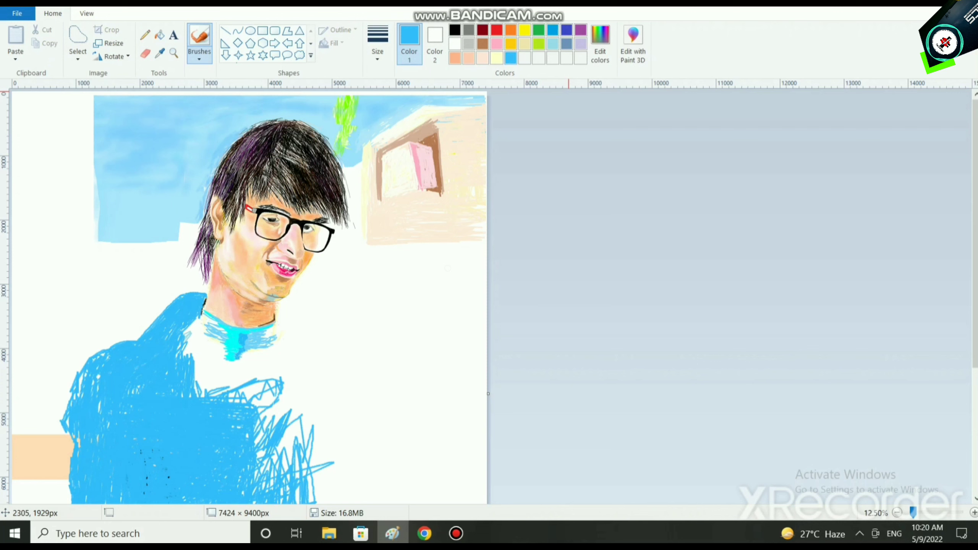
Mix a slightly darker blue for Color 1 by lowering the current light blue's luminosity
click(600, 42)
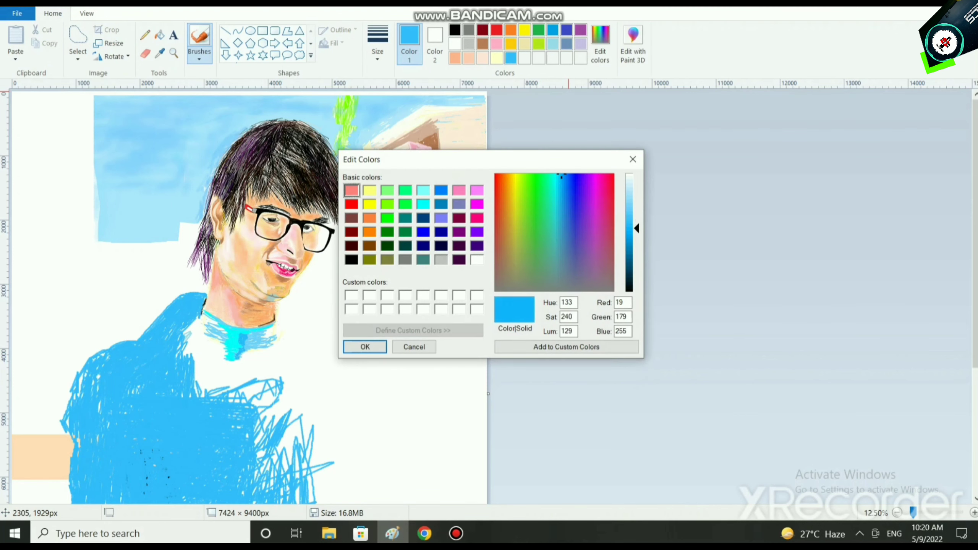
drag(636, 228, 636, 237)
click(365, 347)
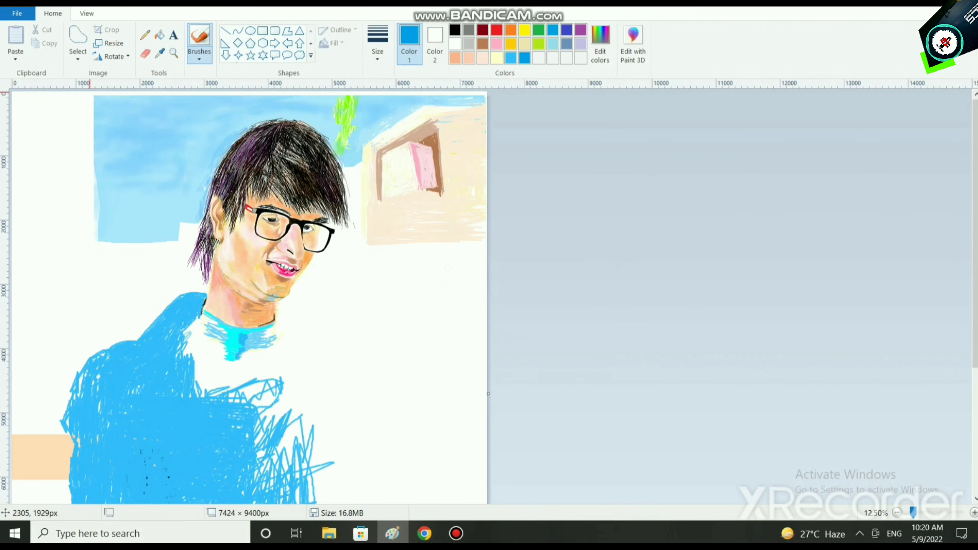
click(199, 50)
click(226, 103)
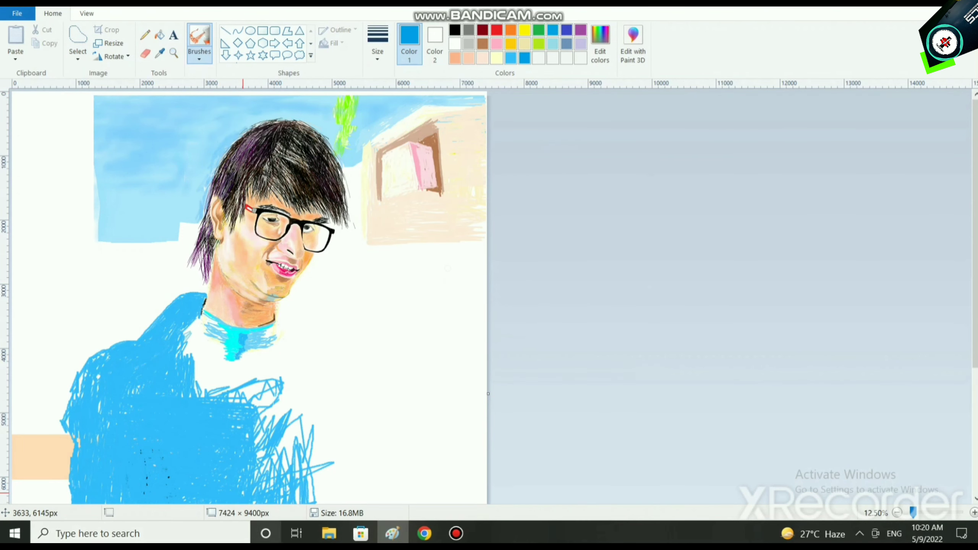
scroll(373, 368, down, 5)
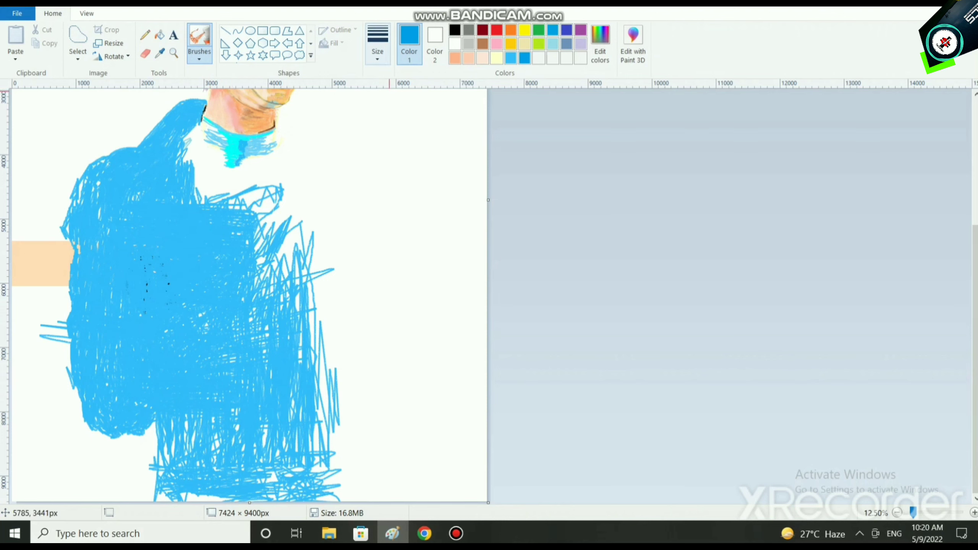
click(377, 43)
click(407, 156)
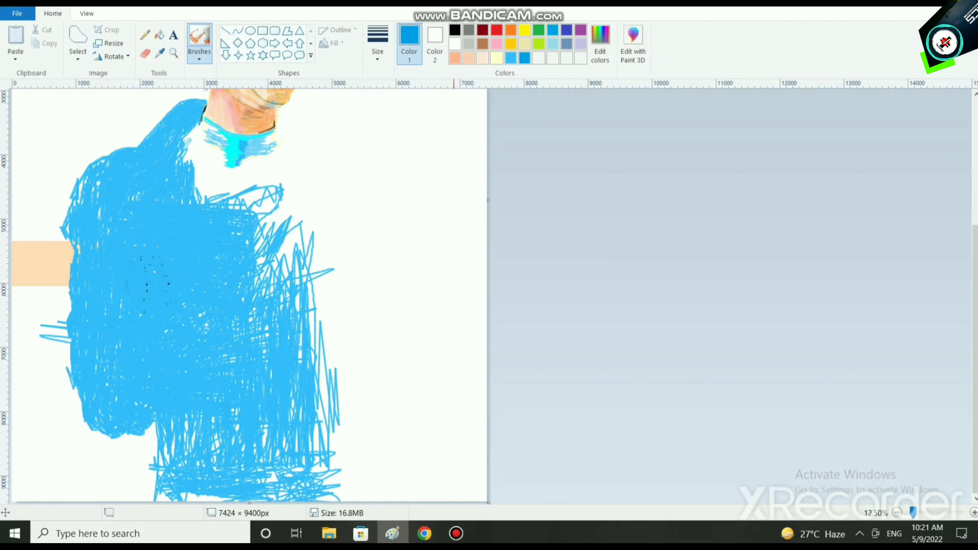
Select the standard round brush with the thickest stroke size for painting in the darker blue
click(199, 56)
click(200, 78)
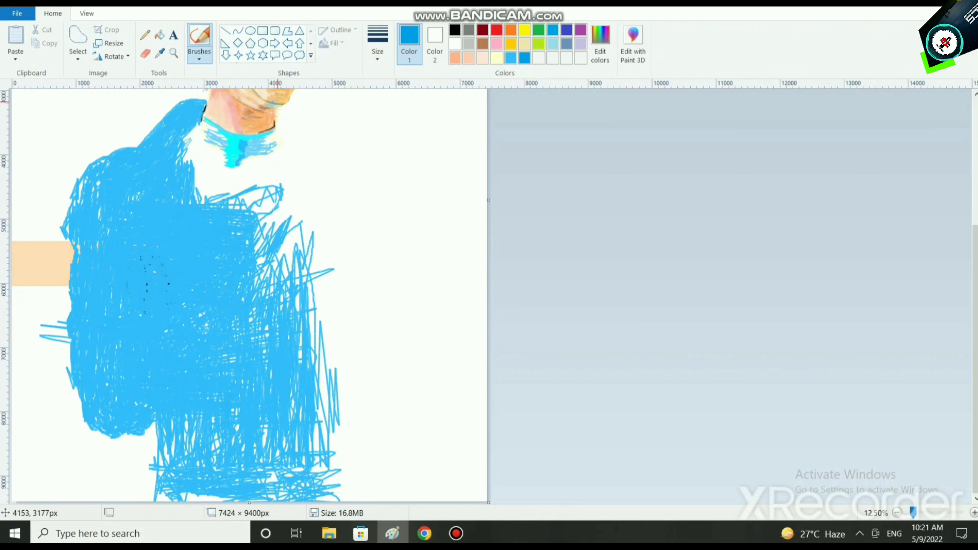
click(377, 45)
click(407, 156)
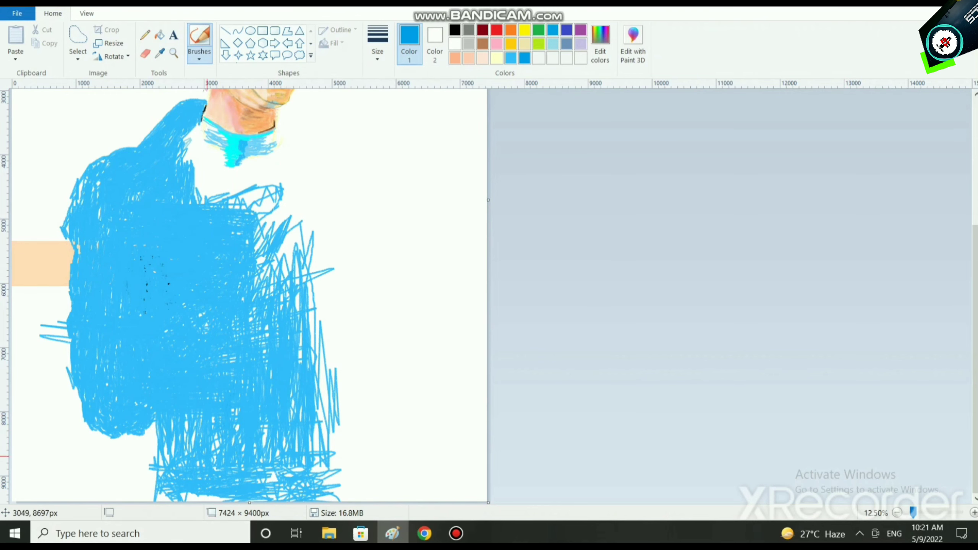
ctrl+scroll(29, 424, up, 3)
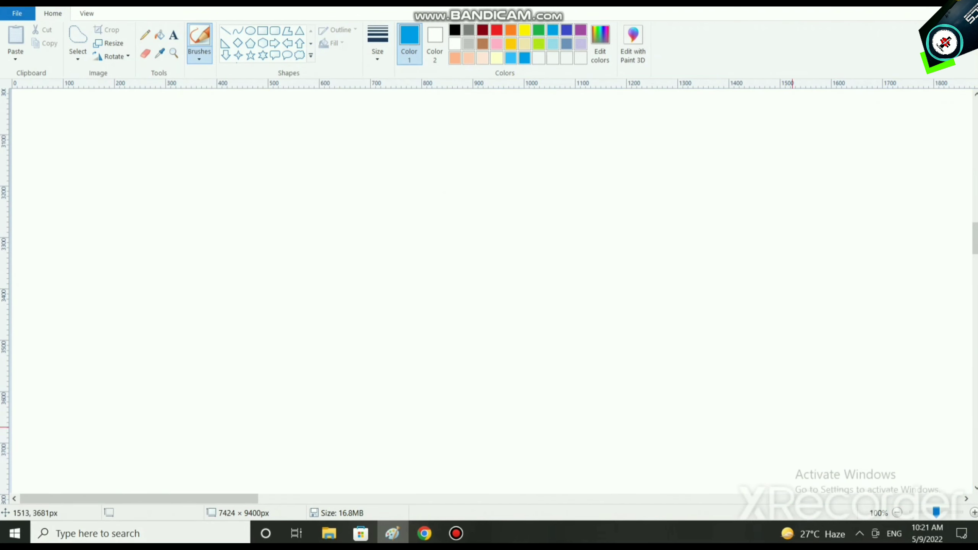
Paint a few darker blue fold strokes across the upper part of the light blue sleeve, below the shoulder
scroll(678, 306, down, 5)
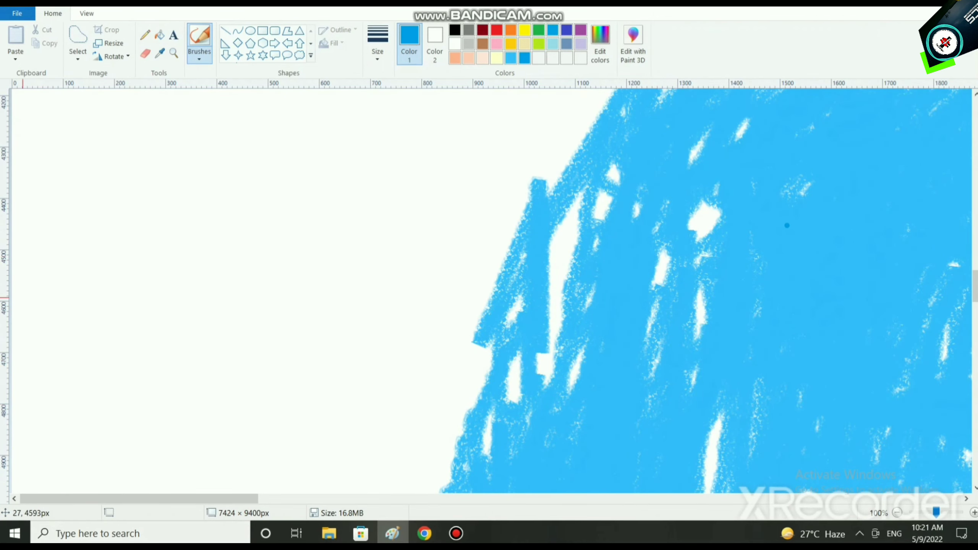
drag(105, 499, 210, 498)
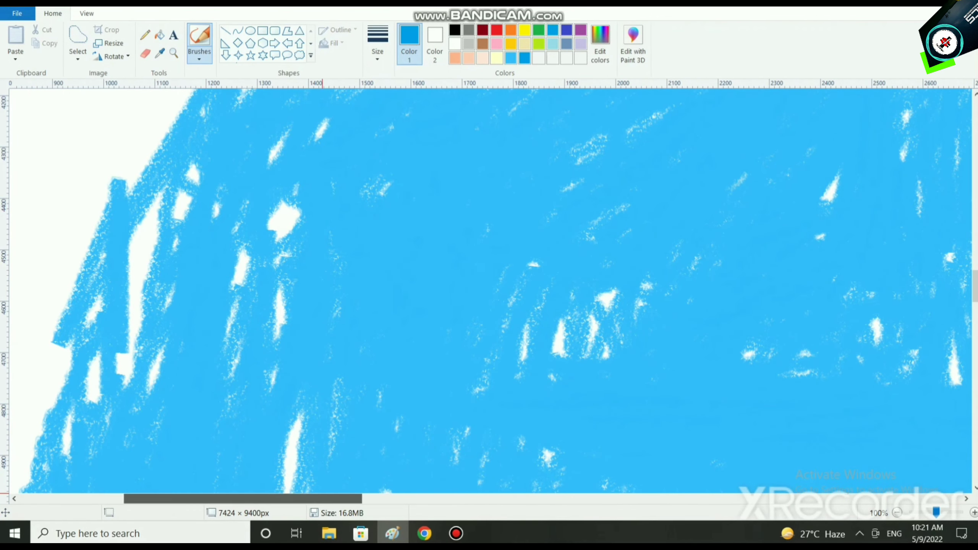
scroll(360, 201, down, 3)
mouse_move(289, 189)
mouse_down()
mouse_move(366, 186)
mouse_move(578, 243)
mouse_move(483, 208)
mouse_move(423, 231)
mouse_move(350, 231)
mouse_move(274, 188)
mouse_move(354, 210)
mouse_move(439, 266)
mouse_move(329, 199)
mouse_move(315, 166)
mouse_move(273, 162)
mouse_move(335, 212)
mouse_move(276, 208)
mouse_move(285, 189)
mouse_move(343, 184)
mouse_move(458, 200)
mouse_move(531, 196)
mouse_up()
mouse_move(463, 204)
mouse_down()
mouse_move(391, 214)
mouse_move(426, 264)
mouse_move(370, 229)
mouse_move(288, 206)
mouse_move(378, 218)
mouse_move(473, 196)
mouse_move(525, 218)
mouse_up()
scroll(300, 280, down, 3)
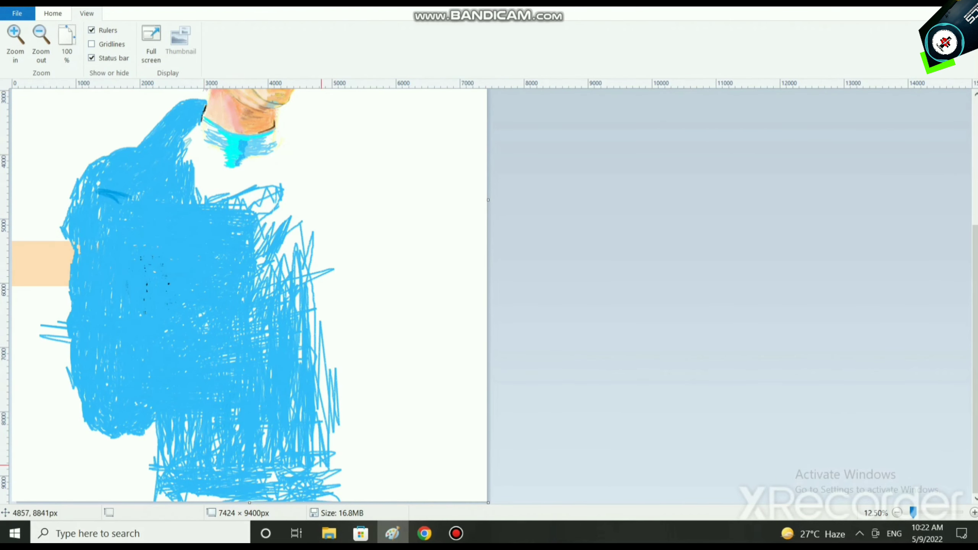
Extend the shirt's right side upward toward the chest with light blue strokes, using the thickest brush size
click(52, 13)
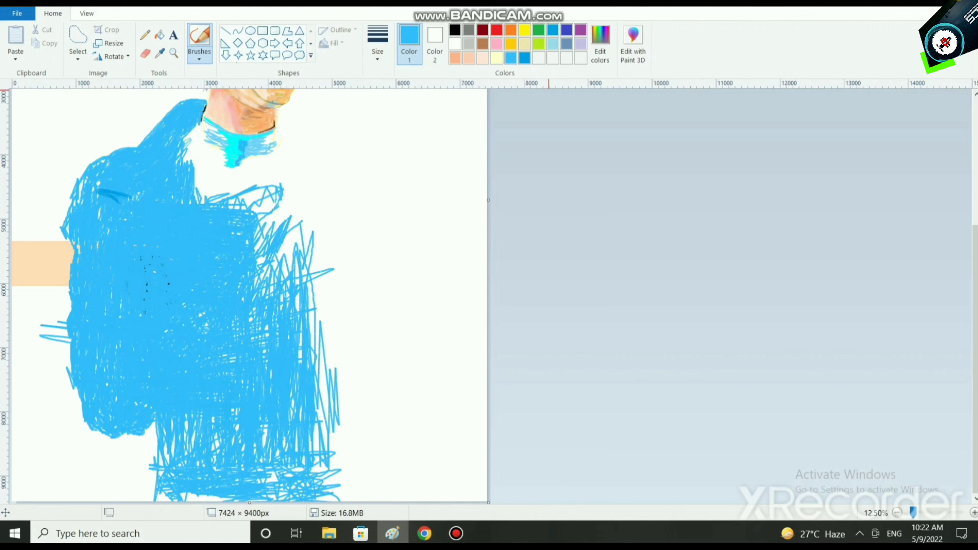
click(199, 55)
click(378, 54)
click(376, 162)
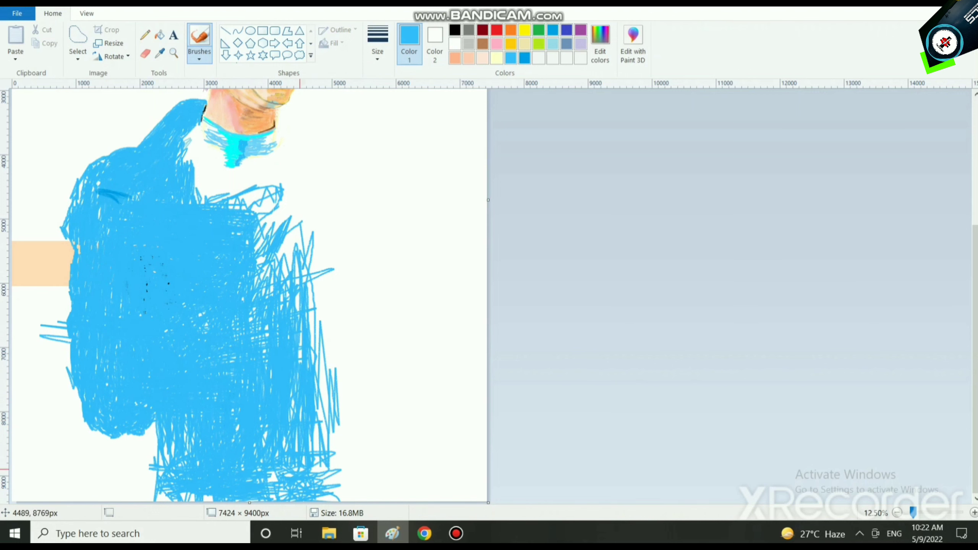
scroll(313, 486, up, 5)
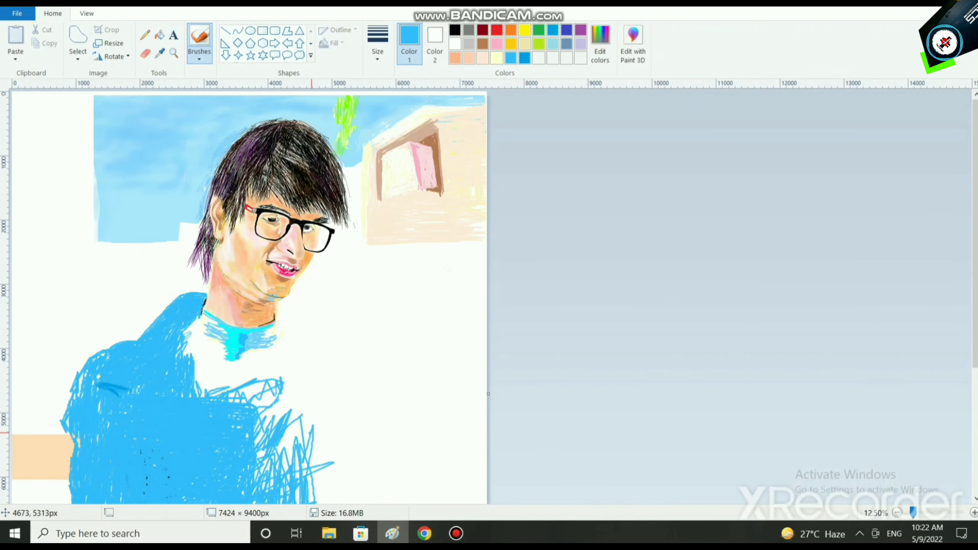
mouse_move(310, 394)
mouse_down()
mouse_move(274, 498)
mouse_move(298, 501)
mouse_move(324, 439)
mouse_move(329, 497)
mouse_move(311, 443)
mouse_move(329, 497)
mouse_move(322, 435)
mouse_move(270, 482)
mouse_move(311, 396)
mouse_move(320, 443)
mouse_move(342, 405)
mouse_move(297, 447)
mouse_up()
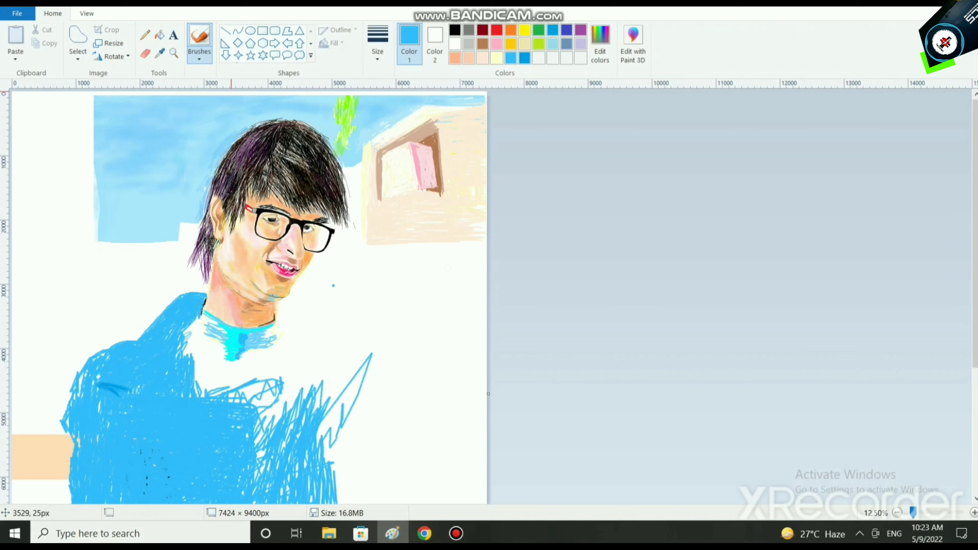
click(78, 56)
click(319, 427)
mouse_move(379, 324)
mouse_down()
mouse_move(350, 345)
mouse_move(350, 438)
mouse_move(414, 343)
mouse_move(352, 345)
mouse_up()
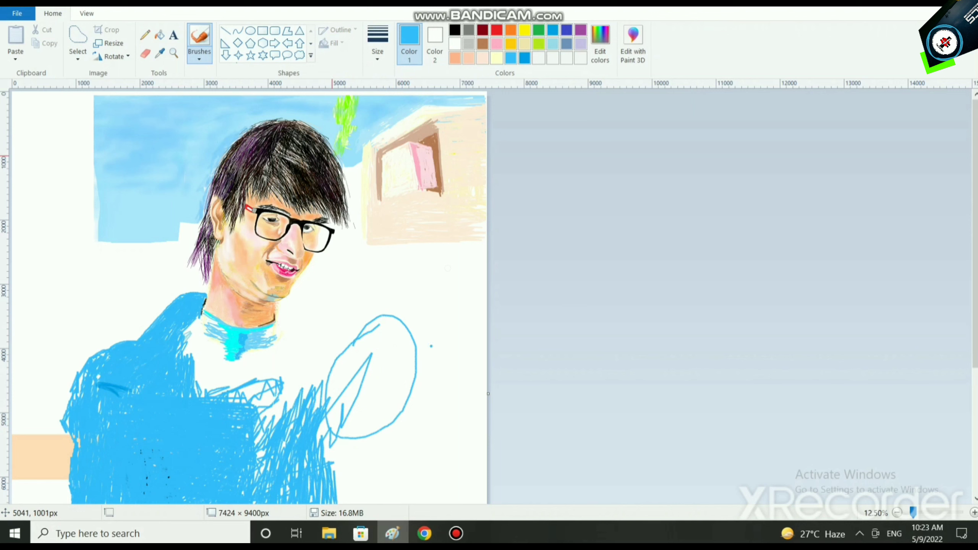
key(ctrl+z)
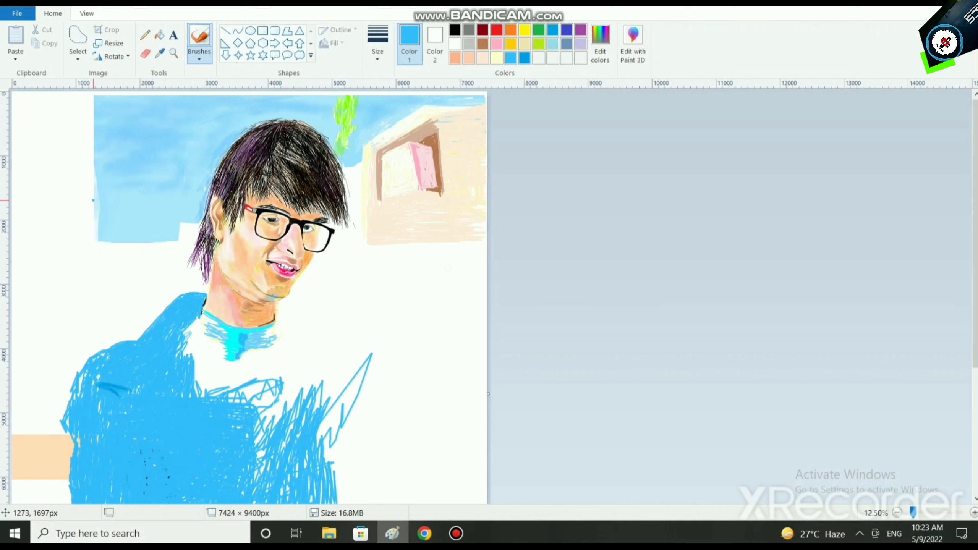
Enclose the stray light blue spike beyond the shirt's right edge in a free-form selection and delete it
click(79, 39)
click(108, 100)
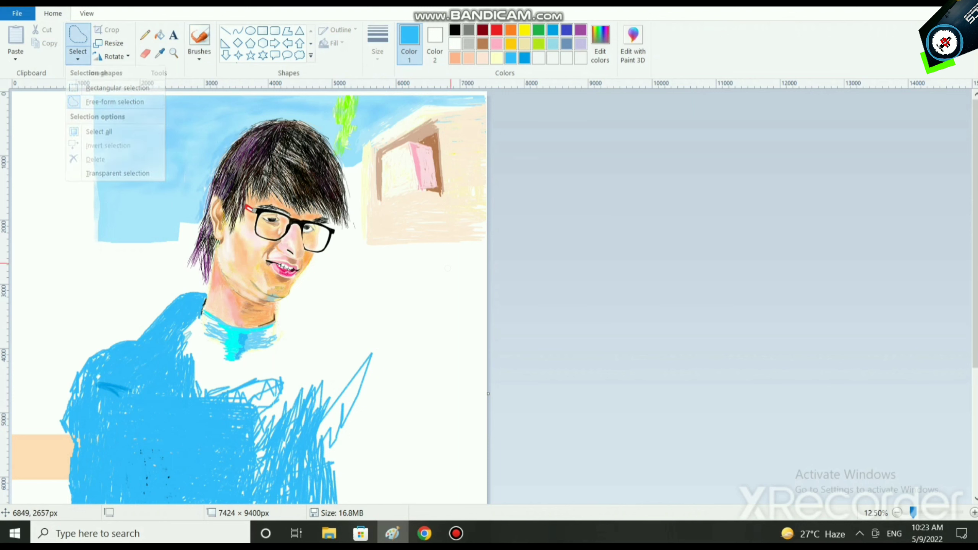
mouse_move(403, 321)
mouse_down()
mouse_move(365, 476)
mouse_move(418, 369)
mouse_move(404, 322)
mouse_up()
right_click(392, 397)
click(421, 345)
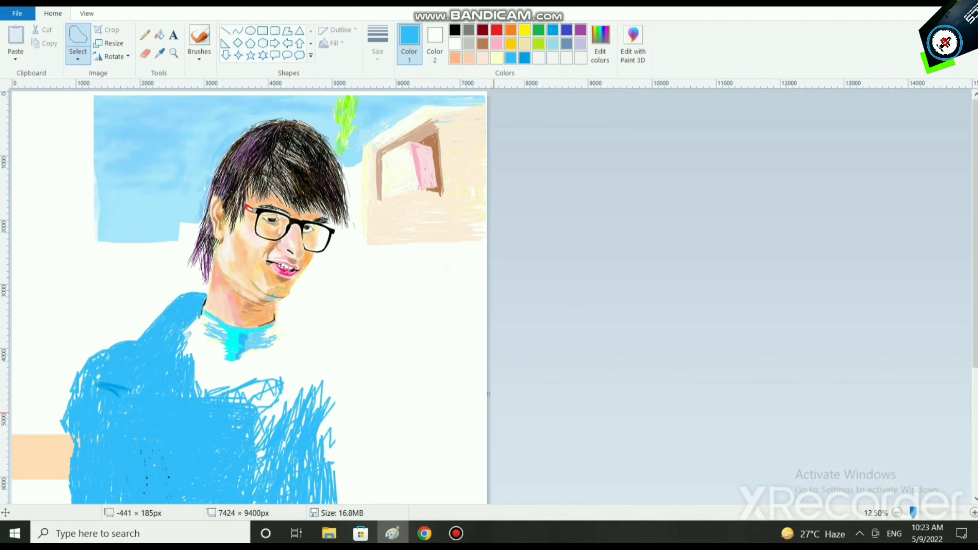
scroll(76, 501, down, 3)
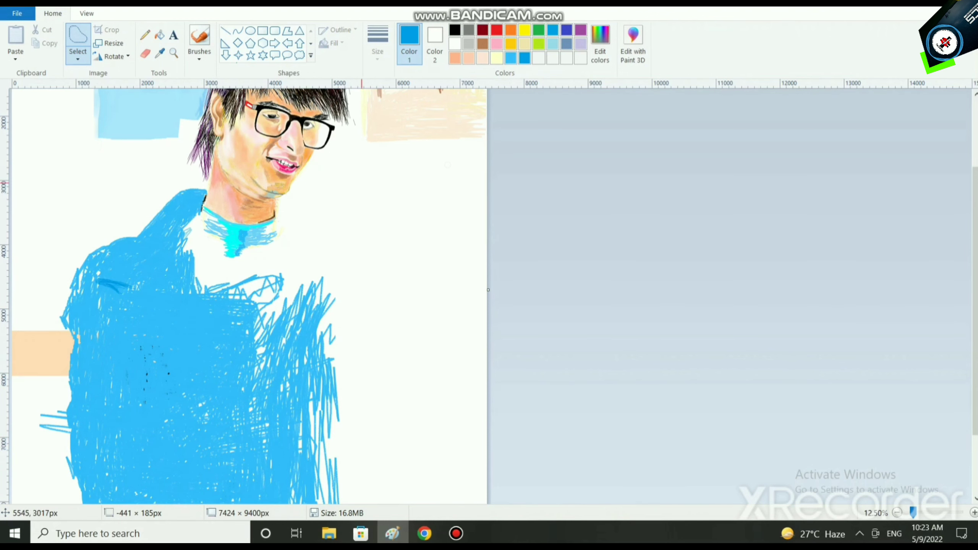
scroll(166, 380, down, 3)
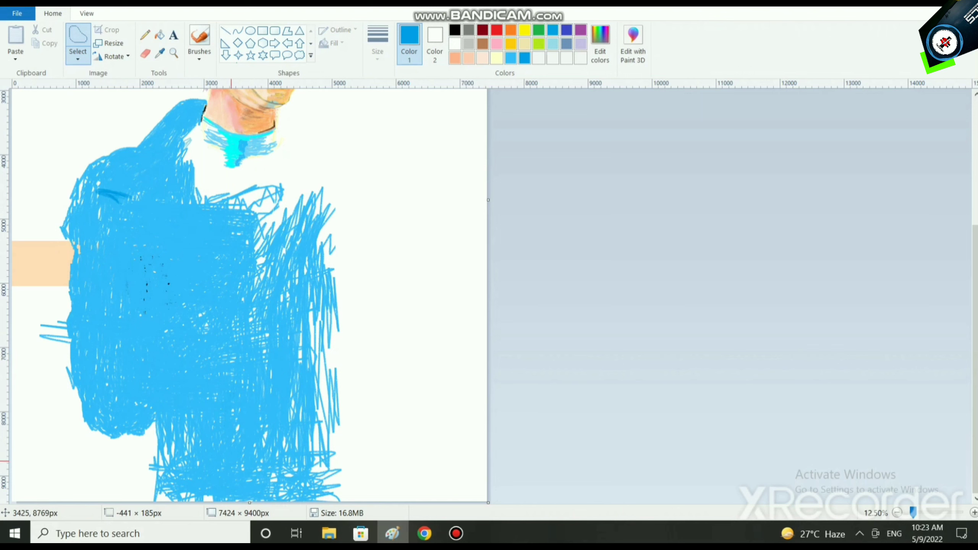
click(78, 56)
click(108, 102)
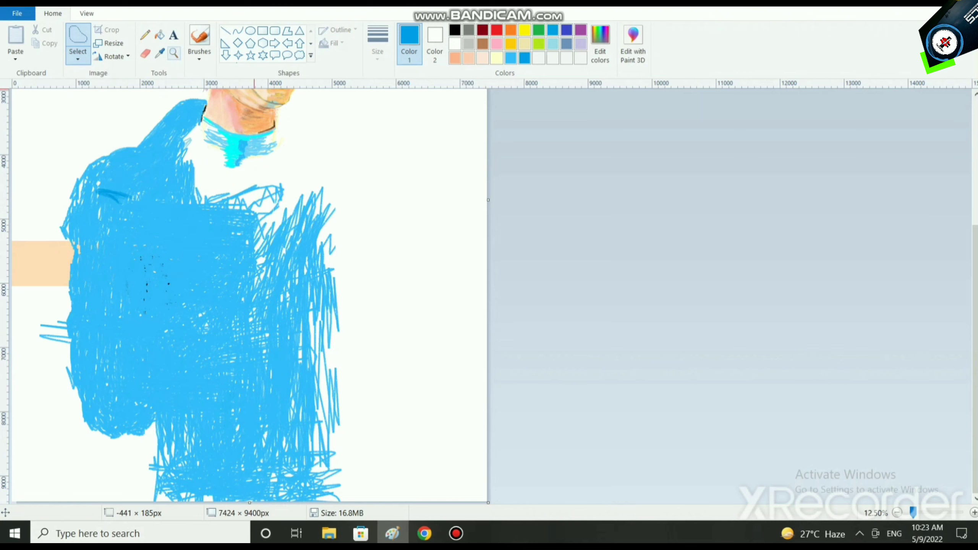
click(199, 56)
click(277, 103)
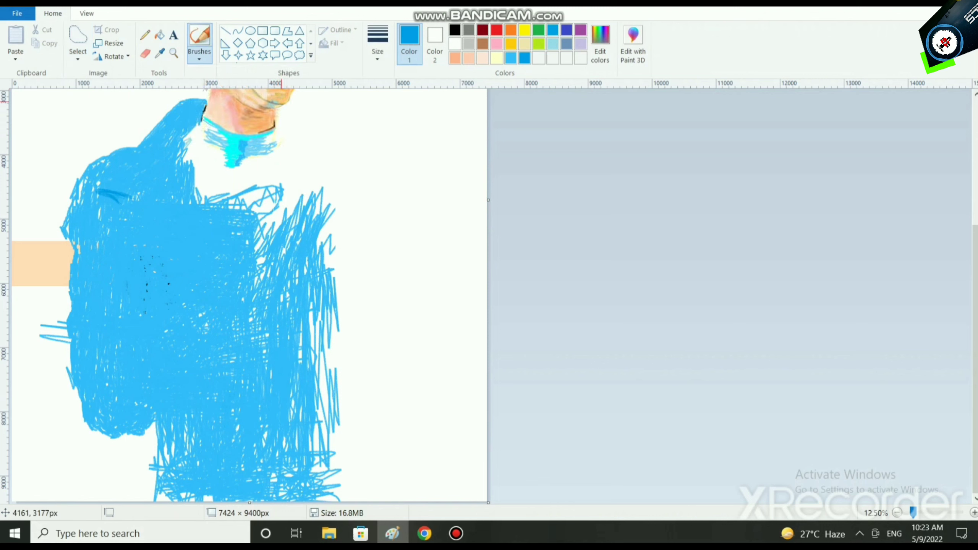
Paint darker blue fold lines with the oil brush, from the elbow area diagonally up across the middle of the shirt
click(199, 59)
click(200, 78)
click(199, 58)
click(200, 103)
click(378, 51)
click(390, 137)
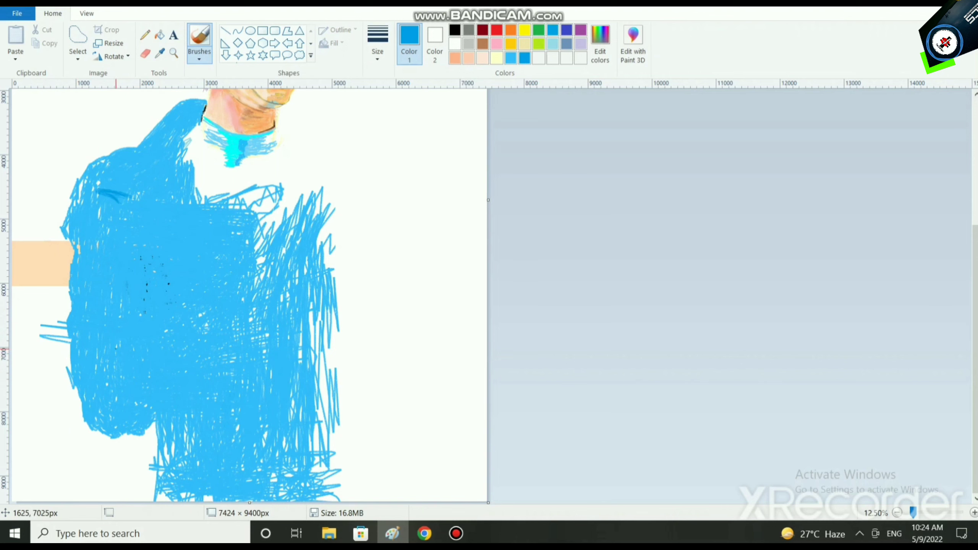
drag(119, 344, 146, 309)
mouse_move(123, 366)
mouse_down()
mouse_move(155, 319)
mouse_move(163, 338)
mouse_move(162, 326)
mouse_up()
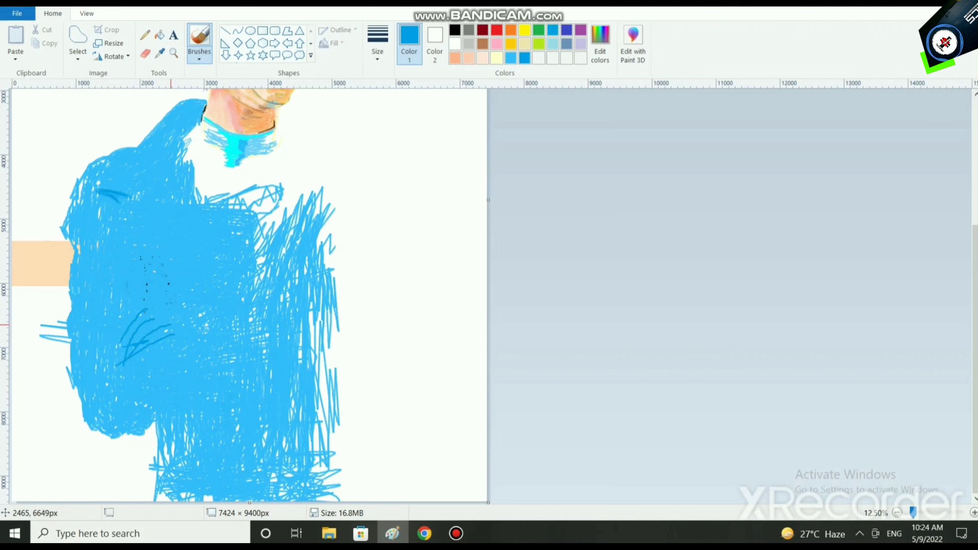
drag(179, 324, 253, 269)
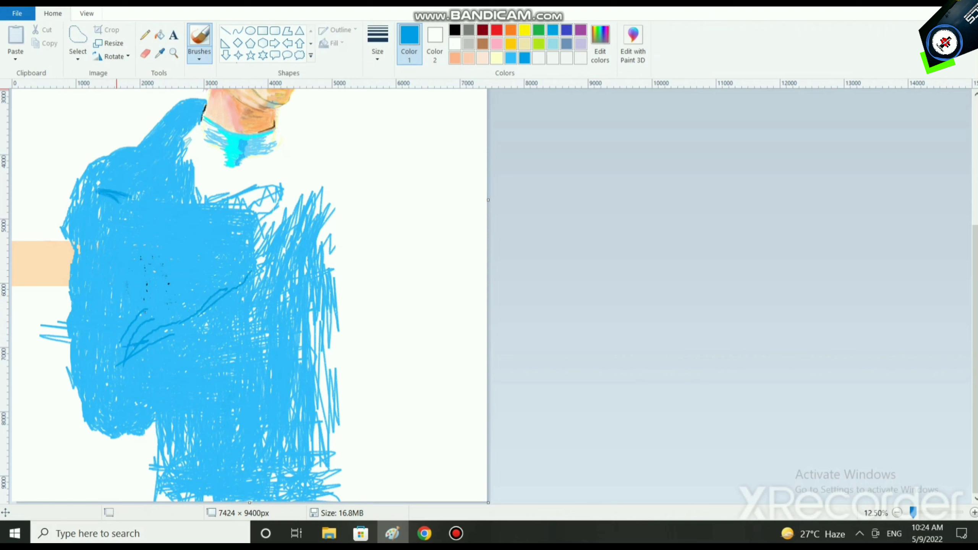
Add darker blue fold lines at the thickest brush size beside the existing ones, continuing diagonally past the shirt's upper right edge
click(199, 58)
click(377, 54)
click(408, 154)
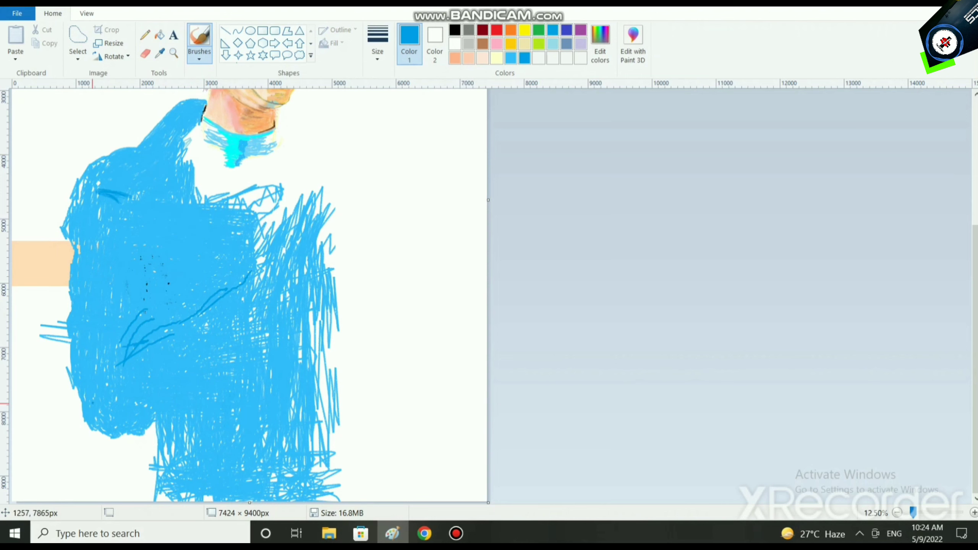
mouse_move(131, 341)
mouse_down()
mouse_move(157, 303)
mouse_move(234, 263)
mouse_up()
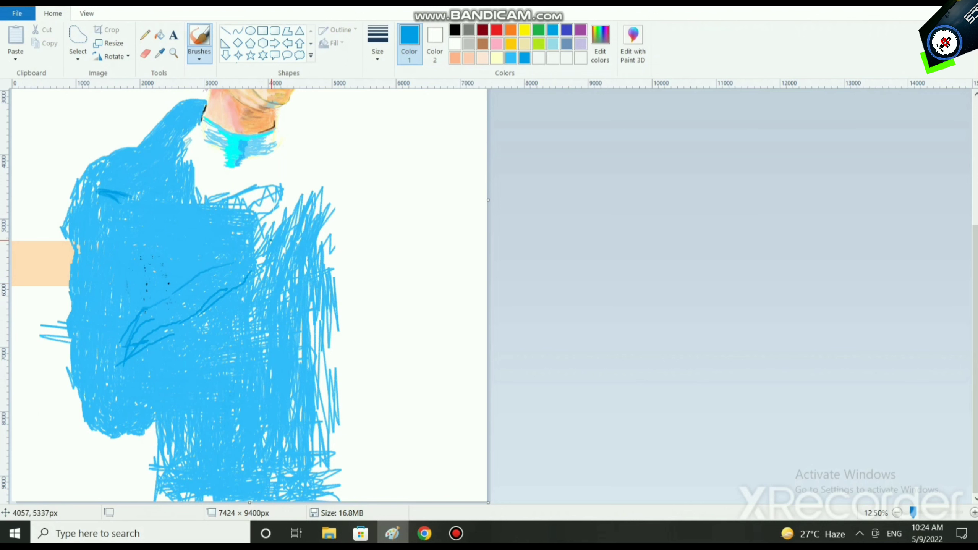
mouse_move(174, 346)
mouse_down()
mouse_move(335, 200)
mouse_move(276, 237)
mouse_move(343, 168)
mouse_up()
Review the whole portrait in full-screen view and check the darker blue folds on the shirt
scroll(106, 474, up, 3)
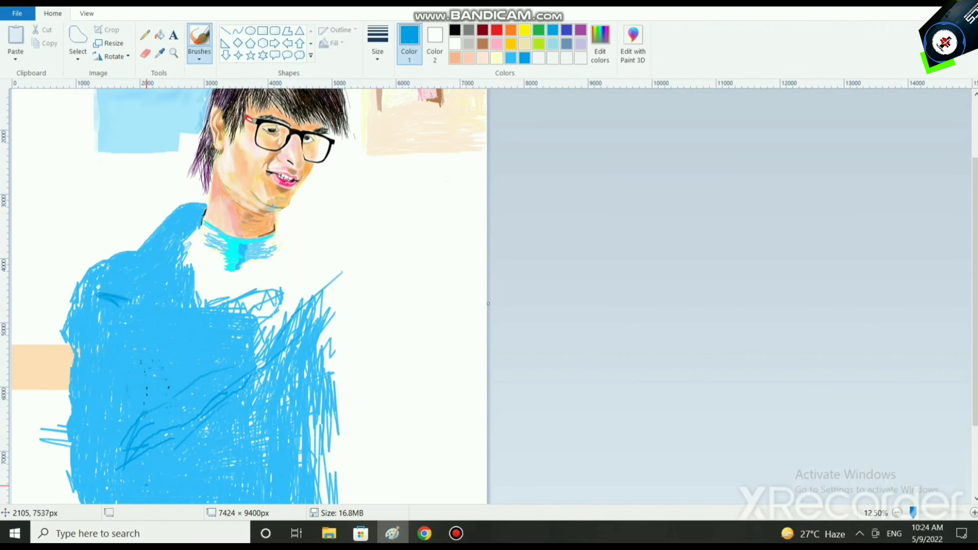
scroll(199, 196, up, 2)
scroll(354, 347, down, 2)
scroll(354, 347, up, 3)
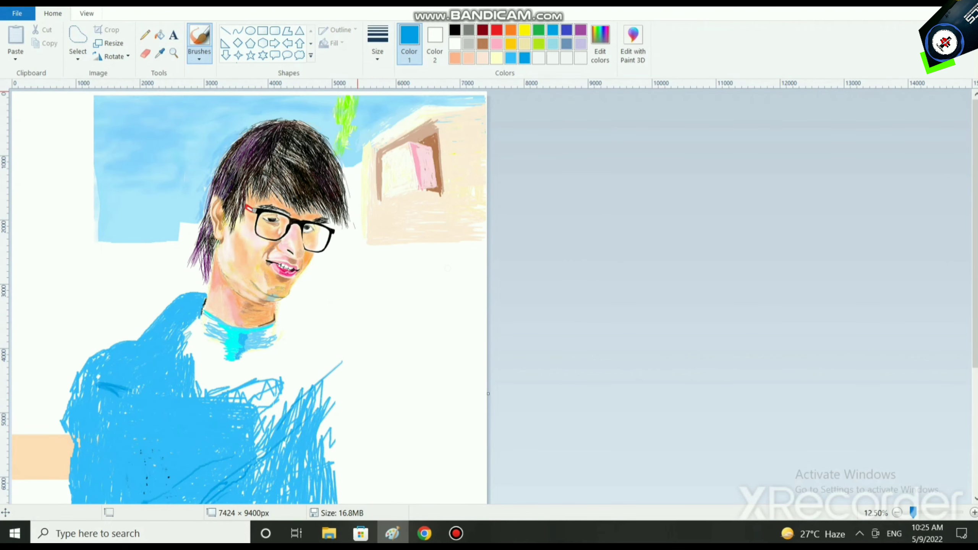
click(87, 13)
click(150, 39)
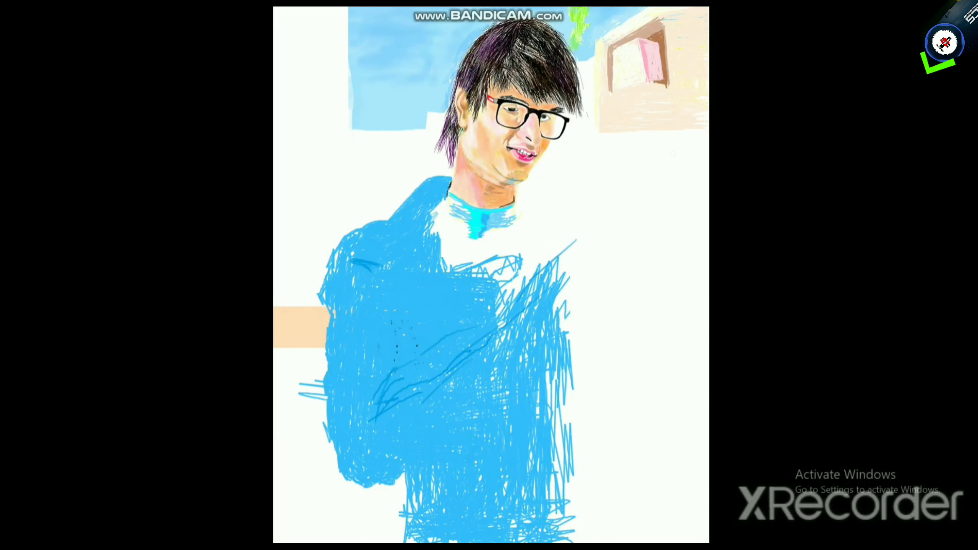
key(Escape)
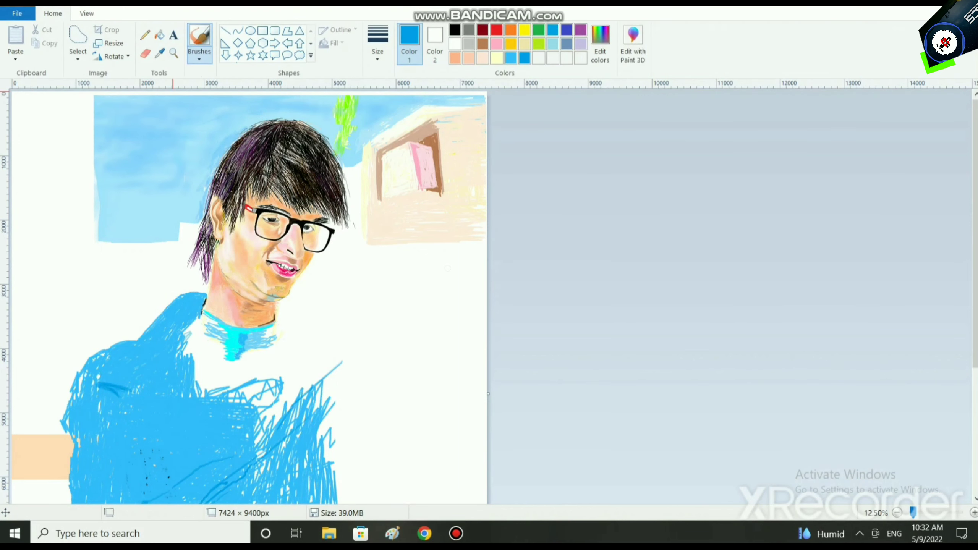
Set Color 1 to light yellow and choose the crayon brush with the thickest stroke size
click(524, 44)
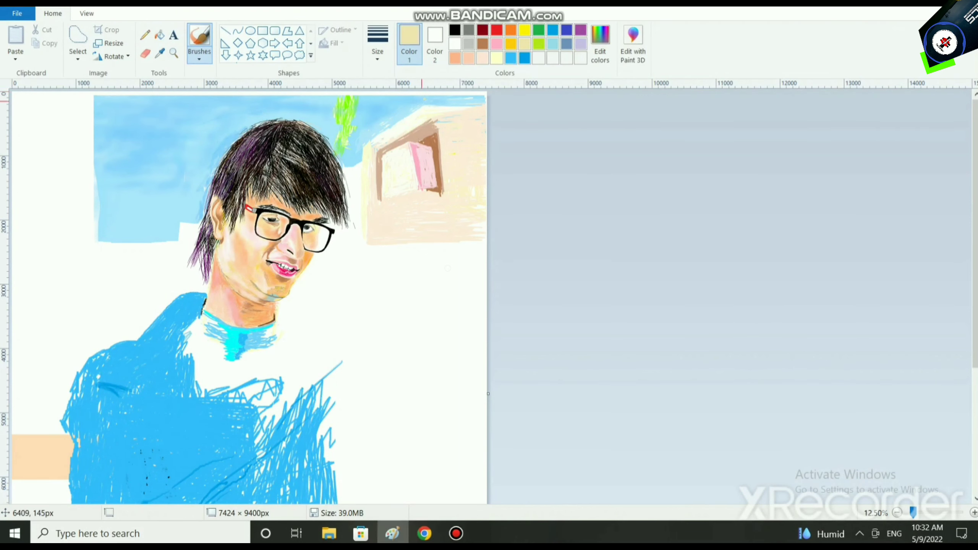
click(377, 44)
click(407, 156)
click(377, 43)
click(406, 130)
click(377, 44)
click(406, 155)
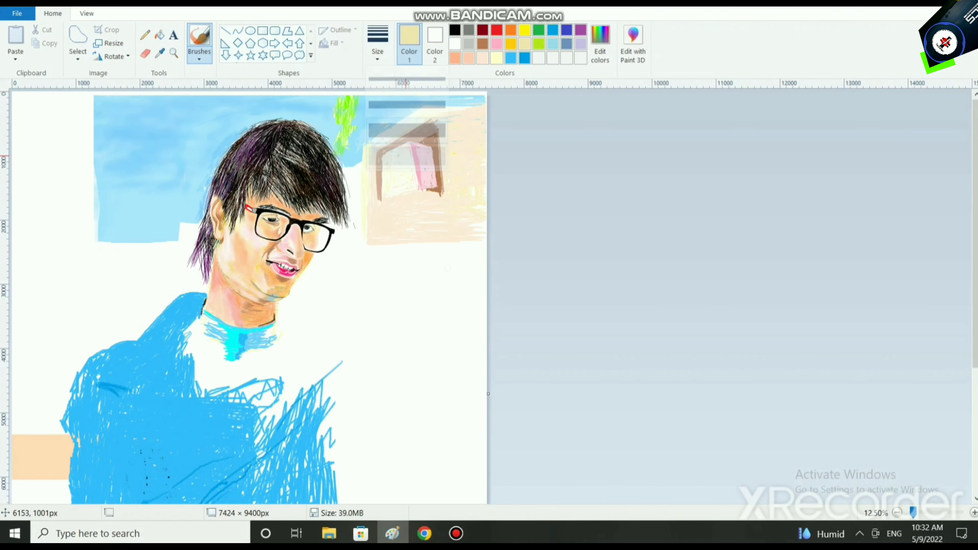
click(199, 54)
click(226, 103)
Paint a pale yellow line beside the collar, from next to the neck diagonally down to the blue shirt, using the custom pale yellow
scroll(278, 269, up, 2)
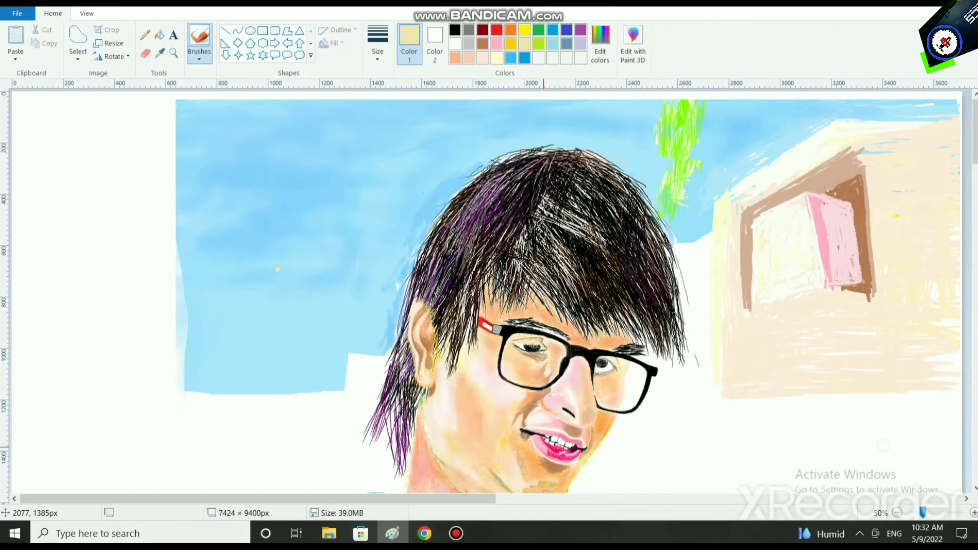
scroll(277, 343, down, 5)
drag(240, 499, 534, 499)
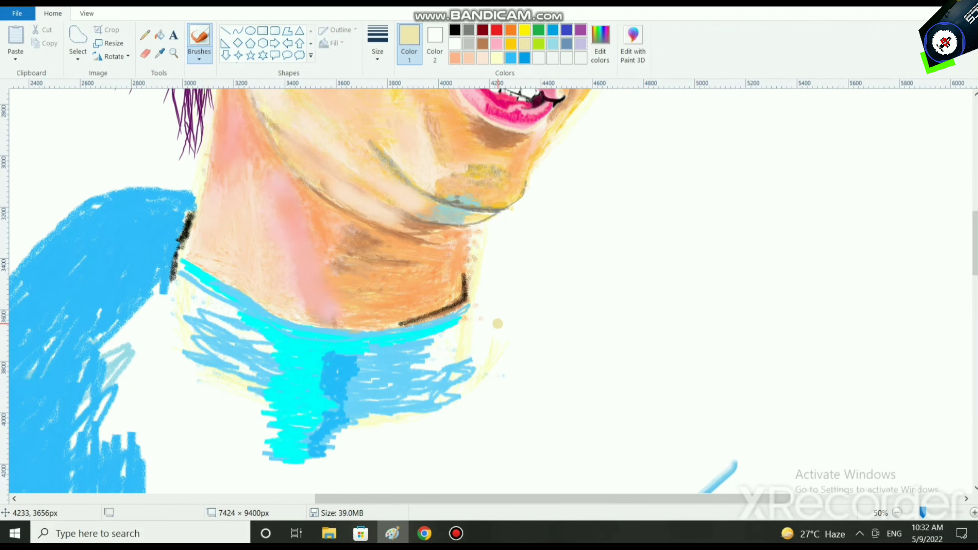
click(497, 58)
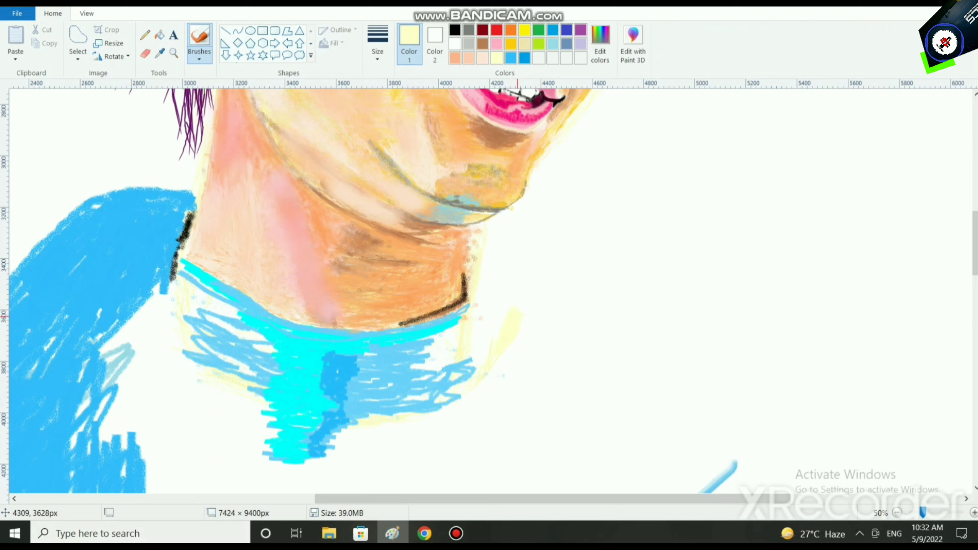
mouse_move(465, 423)
mouse_down()
mouse_move(435, 480)
mouse_move(425, 475)
mouse_up()
scroll(425, 470, down, 5)
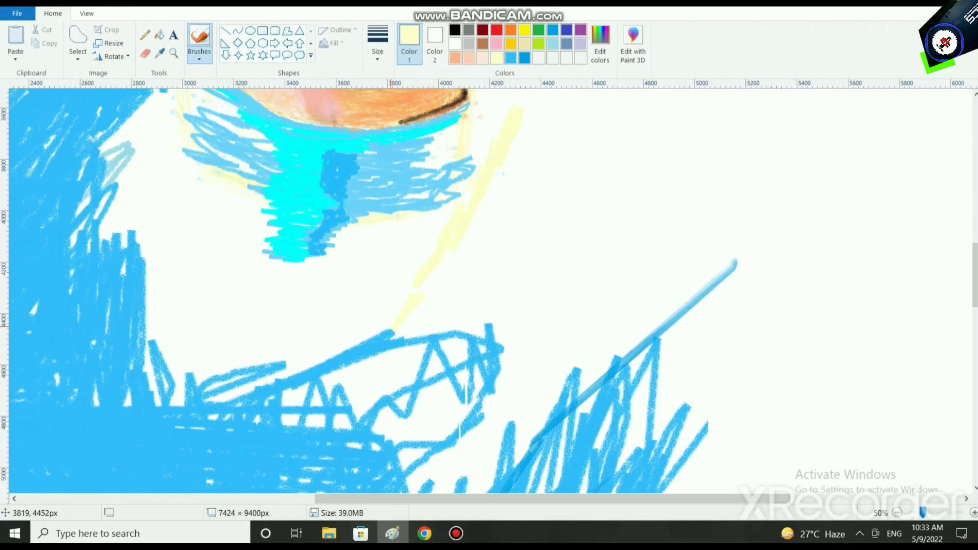
mouse_move(392, 328)
mouse_down()
mouse_move(354, 338)
mouse_move(340, 353)
mouse_up()
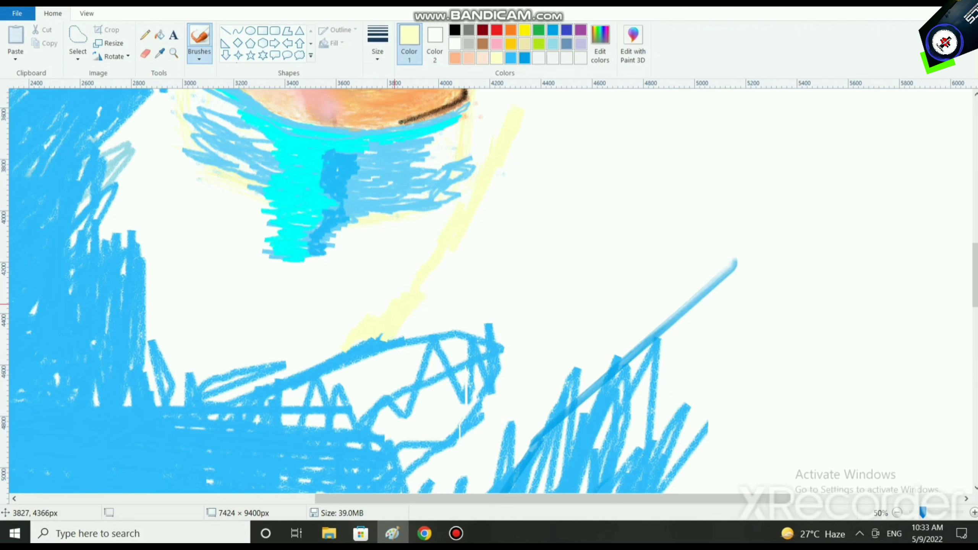
Extend the pale yellow line upward beside the neck and chin and add short finger strokes at its upper end
scroll(497, 174, up, 3)
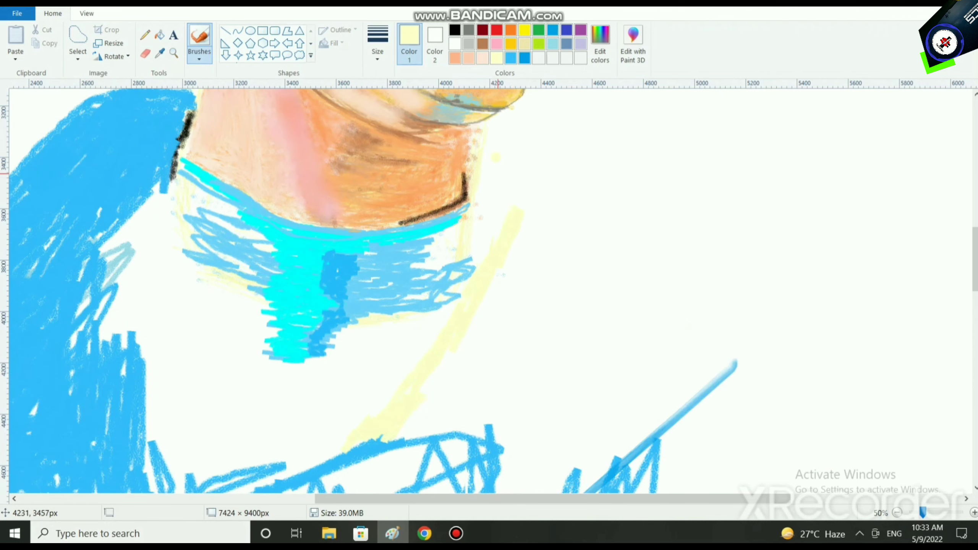
scroll(498, 174, up, 3)
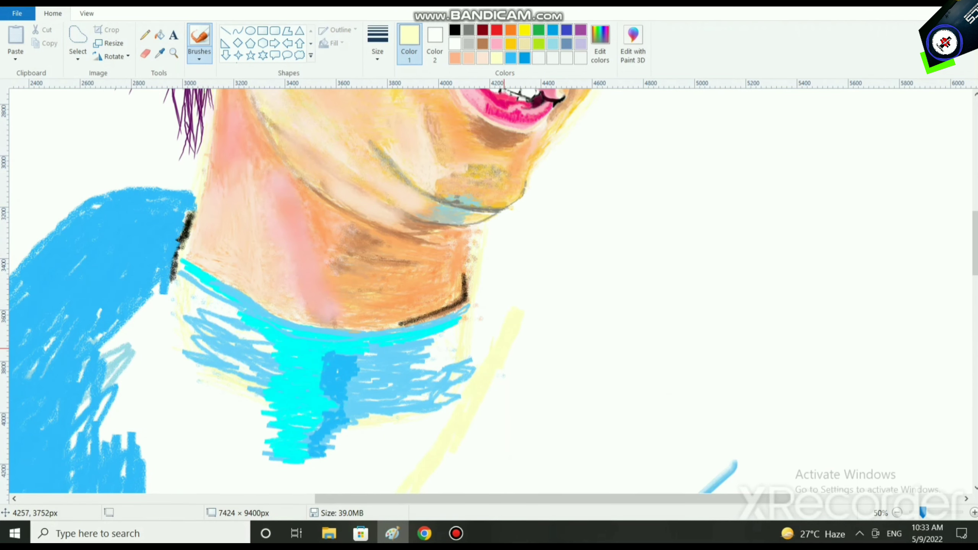
mouse_move(549, 262)
mouse_down()
mouse_move(532, 267)
mouse_move(559, 223)
mouse_up()
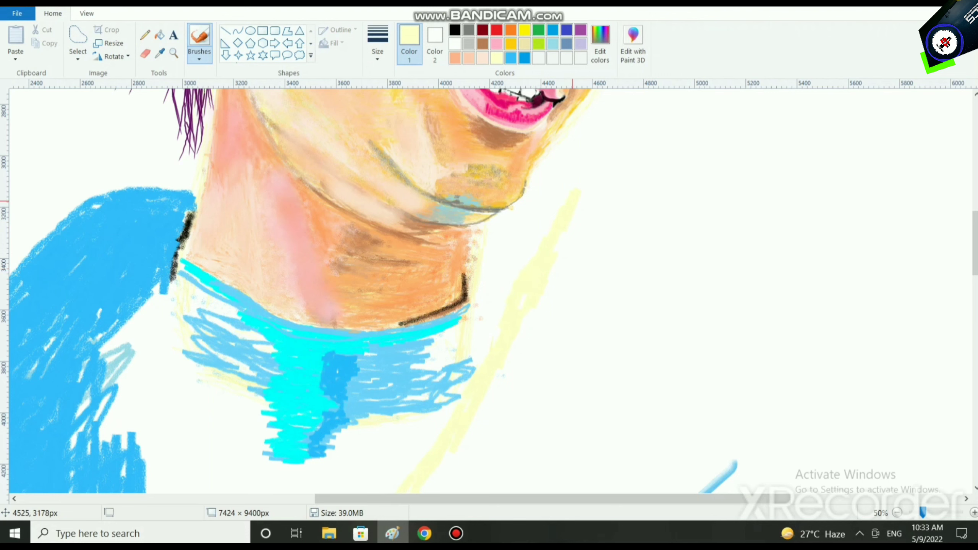
drag(586, 190, 567, 241)
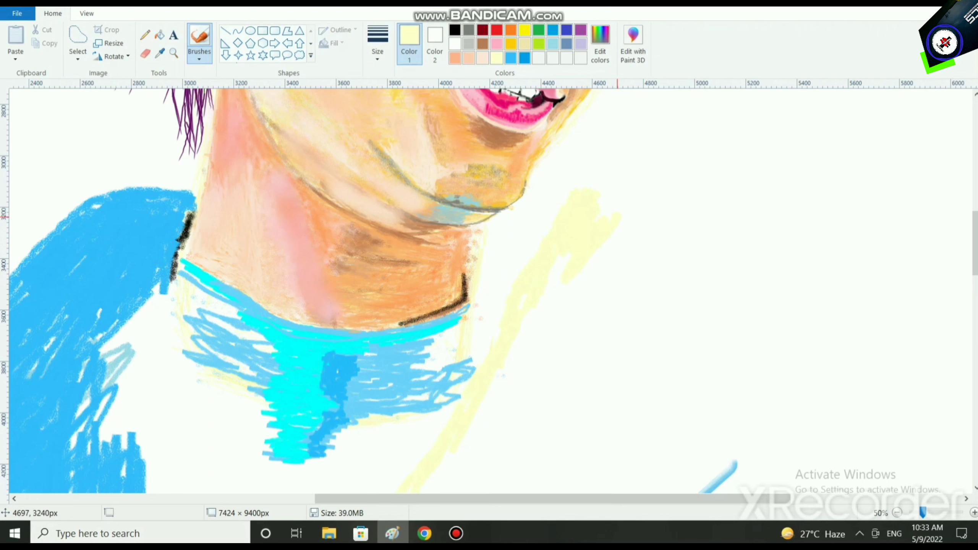
Set Color 1 to pale peach and outline the upper fingers of a raised hand over the end of the yellow line
click(455, 43)
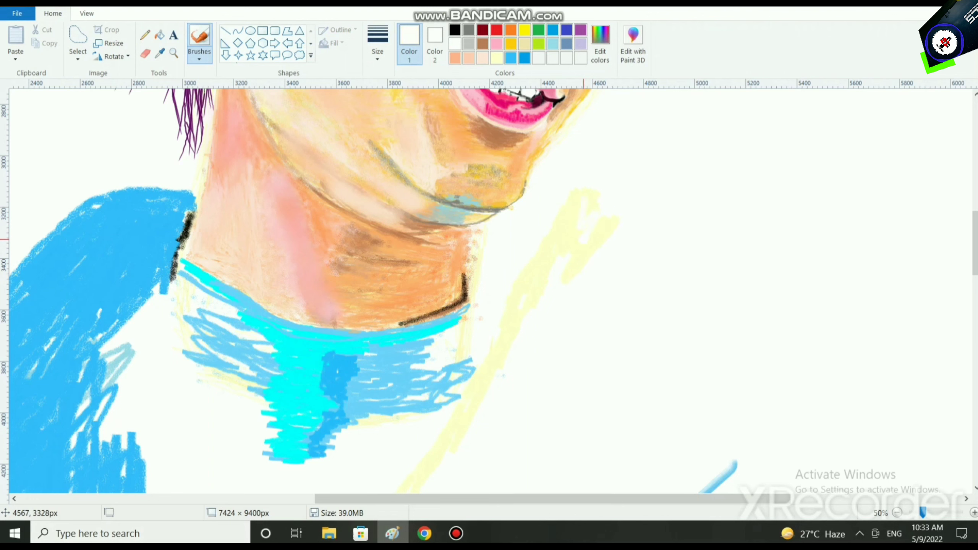
click(483, 58)
mouse_move(576, 201)
mouse_down()
mouse_move(555, 242)
mouse_move(570, 236)
mouse_move(554, 233)
mouse_move(530, 257)
mouse_move(498, 333)
mouse_move(541, 254)
mouse_up()
mouse_move(582, 204)
mouse_down()
mouse_move(626, 187)
mouse_move(613, 194)
mouse_move(649, 190)
mouse_move(691, 210)
mouse_move(664, 221)
mouse_move(643, 211)
mouse_move(616, 219)
mouse_move(558, 306)
mouse_move(633, 277)
mouse_move(582, 302)
mouse_up()
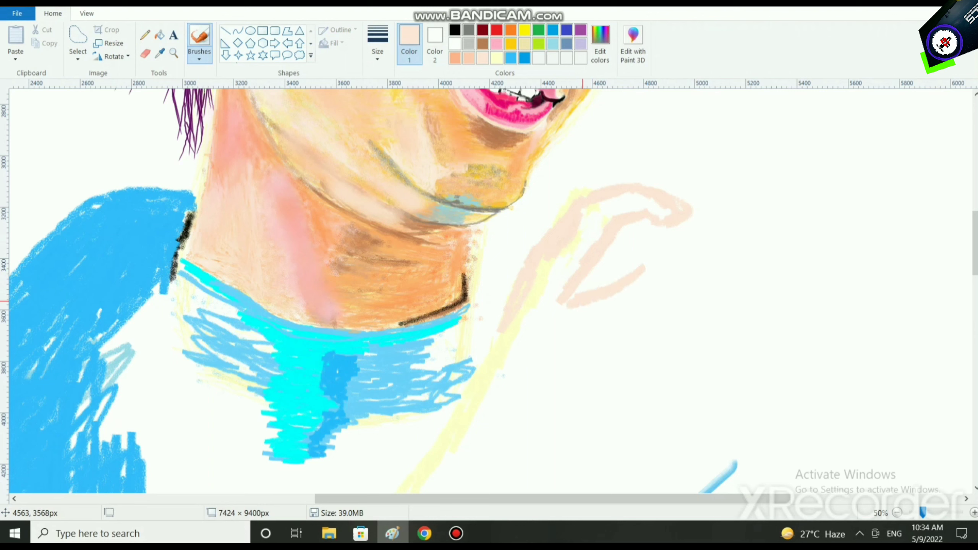
mouse_move(643, 267)
mouse_down()
mouse_move(687, 290)
mouse_move(688, 316)
mouse_move(652, 300)
mouse_move(596, 337)
mouse_up()
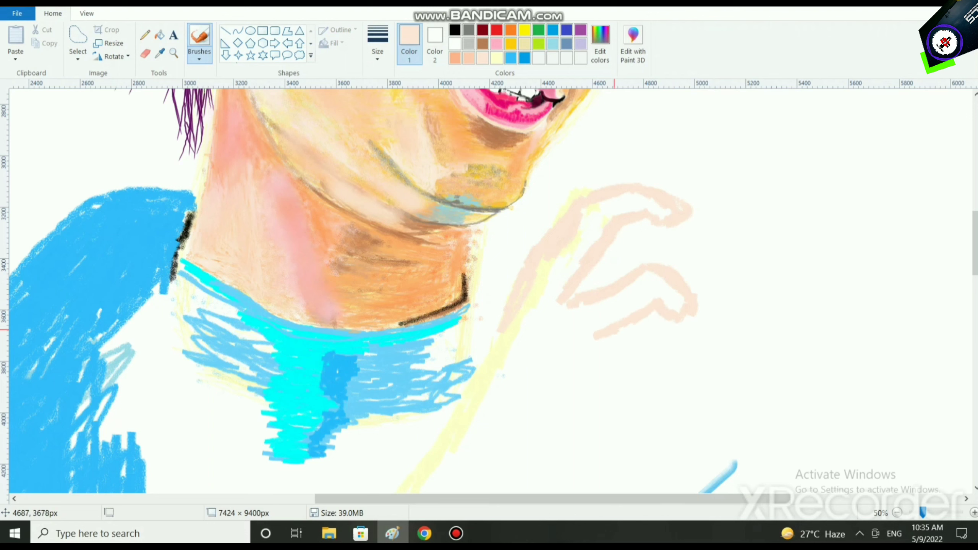
Outline the hand's lower fingers and continue the pale peach line along the outer edge of the wrist down to the blue shirt
drag(671, 325, 684, 320)
drag(676, 321, 670, 364)
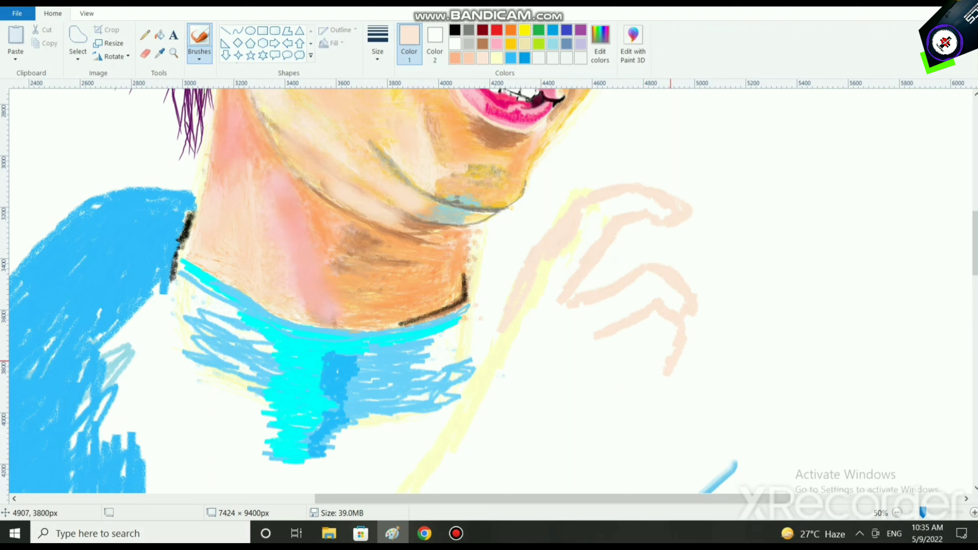
drag(692, 307, 693, 288)
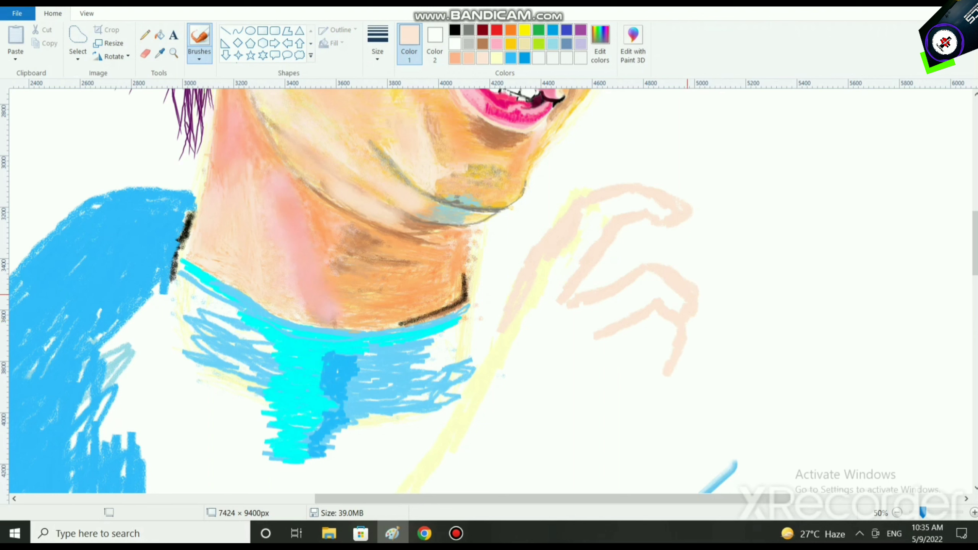
mouse_move(677, 322)
mouse_down()
mouse_move(664, 367)
mouse_move(654, 348)
mouse_move(609, 376)
mouse_move(661, 363)
mouse_move(592, 392)
mouse_move(654, 375)
mouse_move(673, 409)
mouse_move(660, 421)
mouse_move(616, 425)
mouse_move(579, 469)
mouse_up()
scroll(598, 468, down, 5)
mouse_move(598, 269)
mouse_down()
mouse_move(502, 330)
mouse_move(513, 341)
mouse_up()
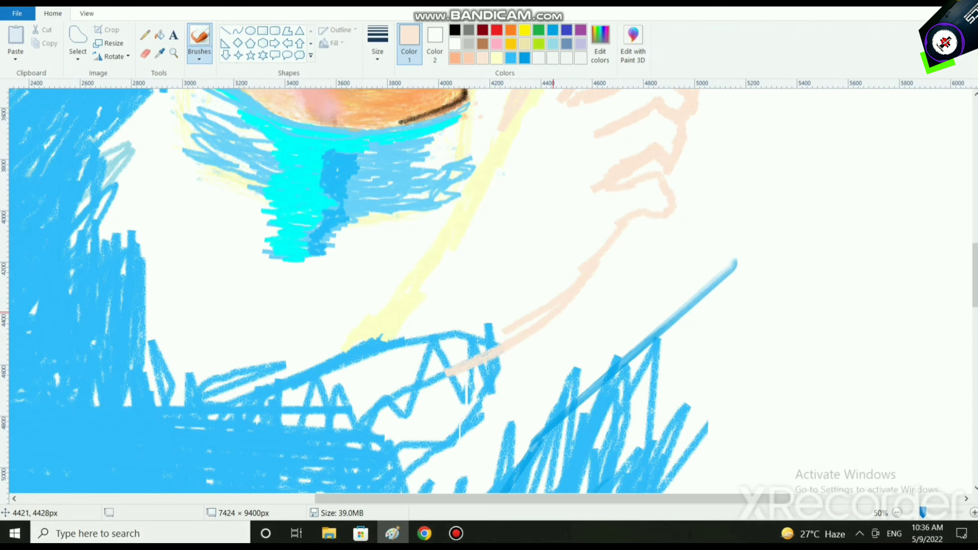
scroll(539, 296, down, 2)
scroll(249, 297, up, 5)
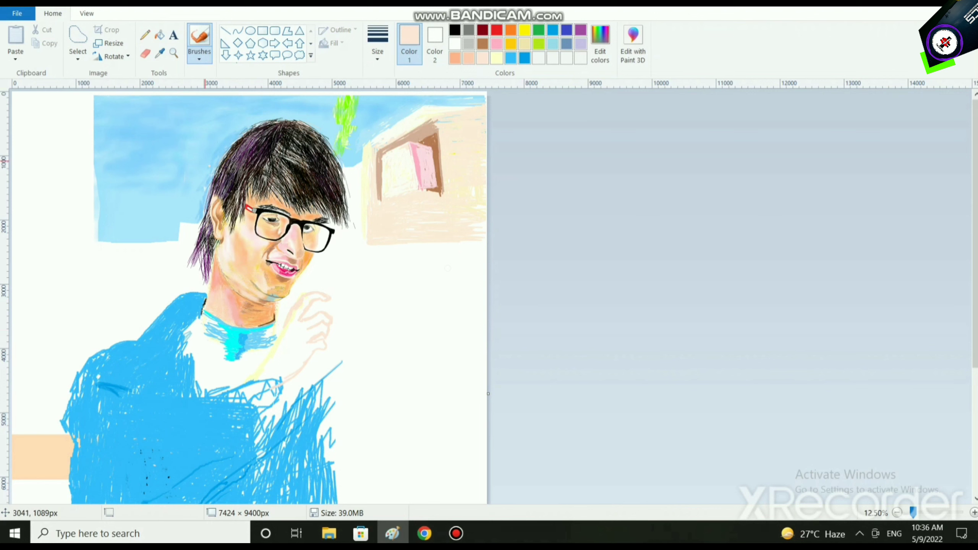
Select the hand outline with a free-form selection and stretch it to 1984 × 1592 px
click(78, 56)
click(104, 102)
mouse_move(304, 287)
mouse_down()
mouse_move(254, 386)
mouse_move(295, 379)
mouse_move(346, 310)
mouse_move(318, 284)
mouse_move(295, 291)
mouse_up()
drag(350, 337, 380, 336)
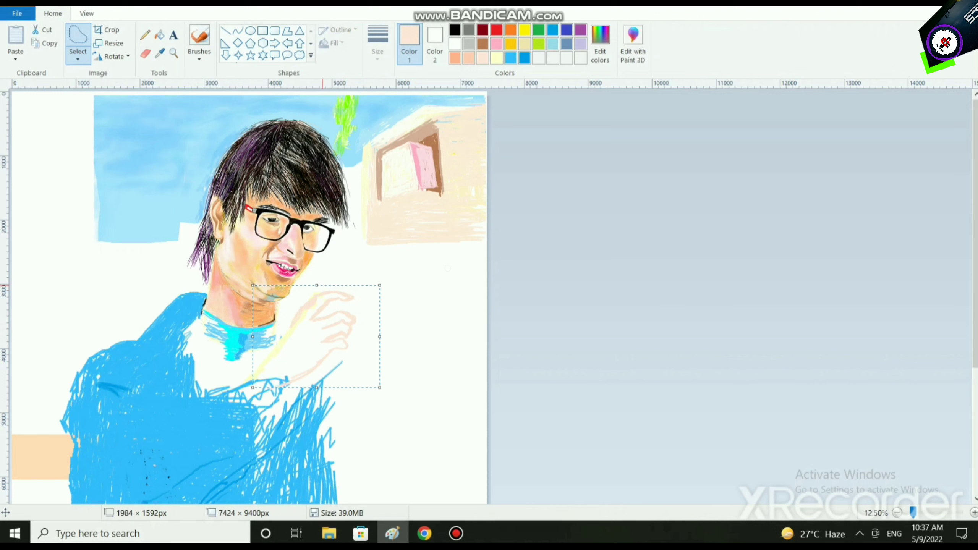
drag(316, 285, 317, 276)
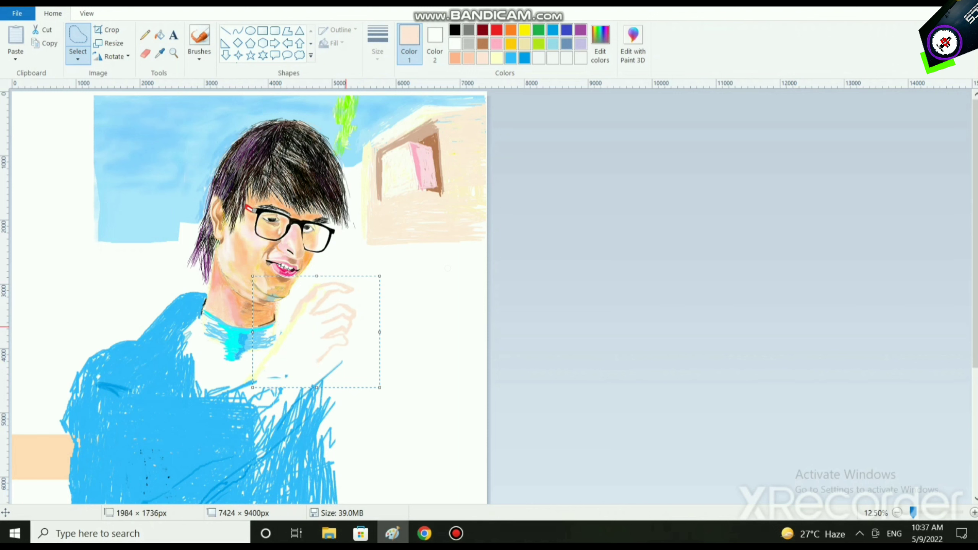
drag(316, 276, 351, 286)
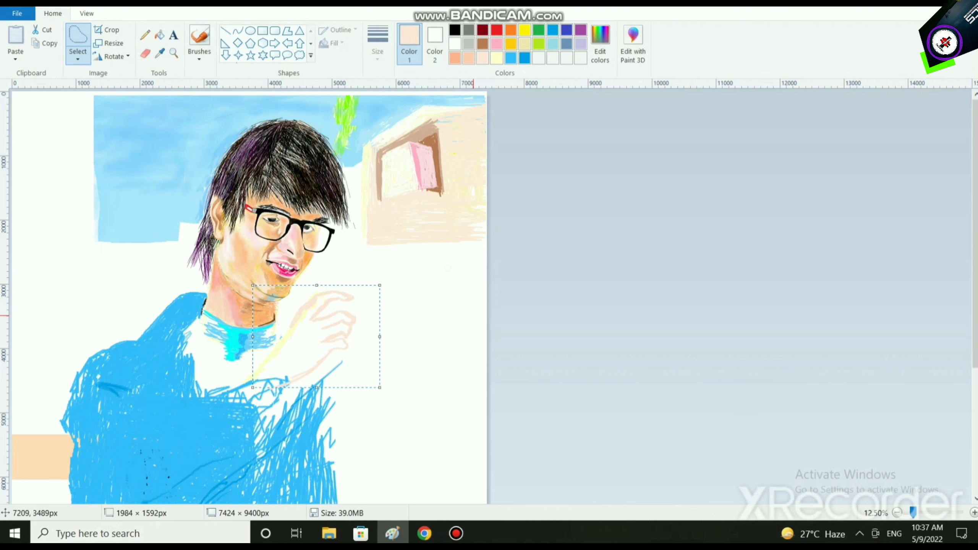
Resize the selected hand outline to 2184 × 1704 px and shift it slightly away from the face
drag(380, 388, 394, 395)
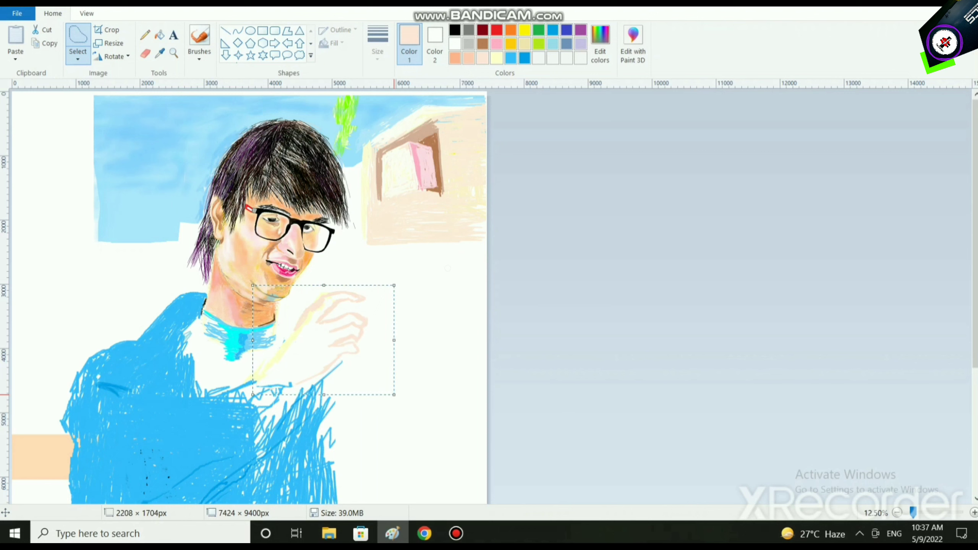
mouse_move(394, 340)
mouse_down()
mouse_move(404, 340)
mouse_move(346, 323)
mouse_up()
key(Escape)
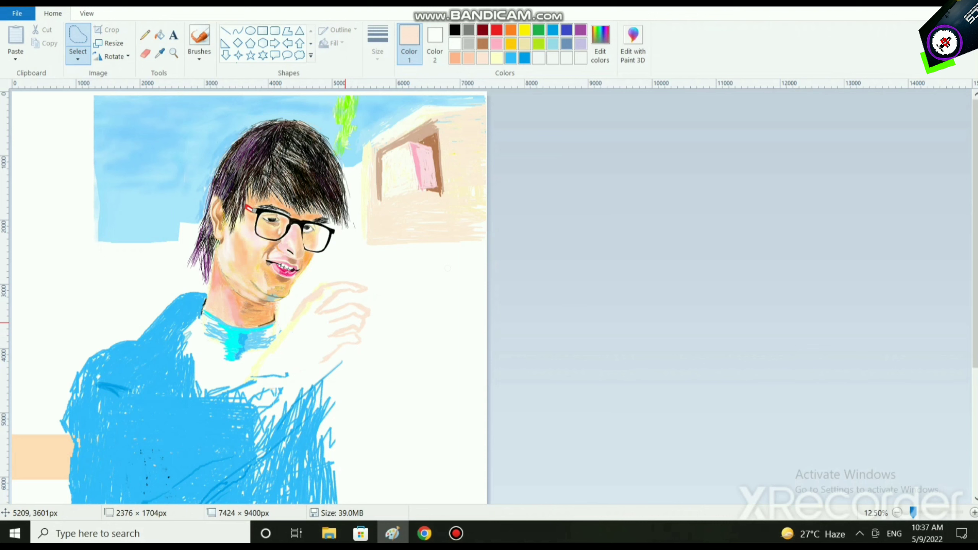
drag(345, 323, 366, 339)
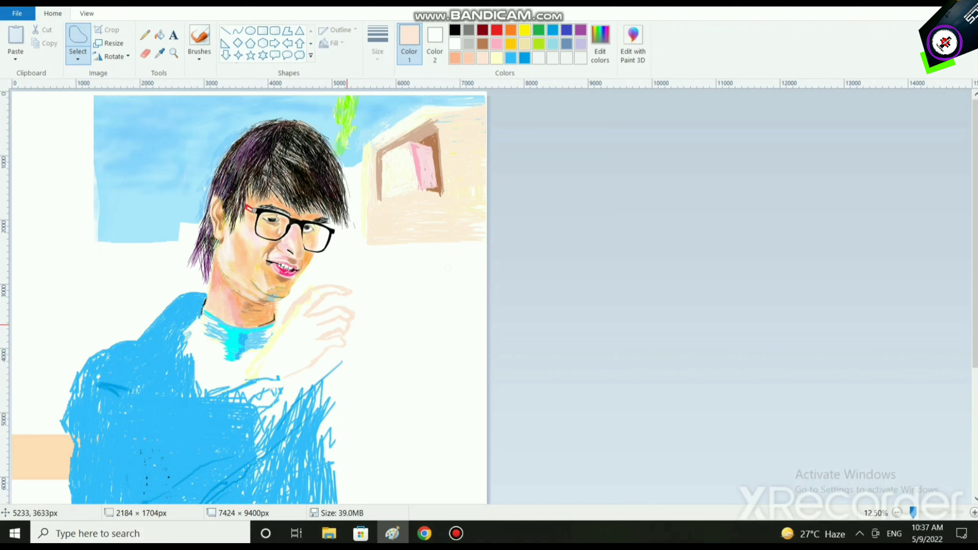
drag(347, 325, 352, 324)
click(406, 329)
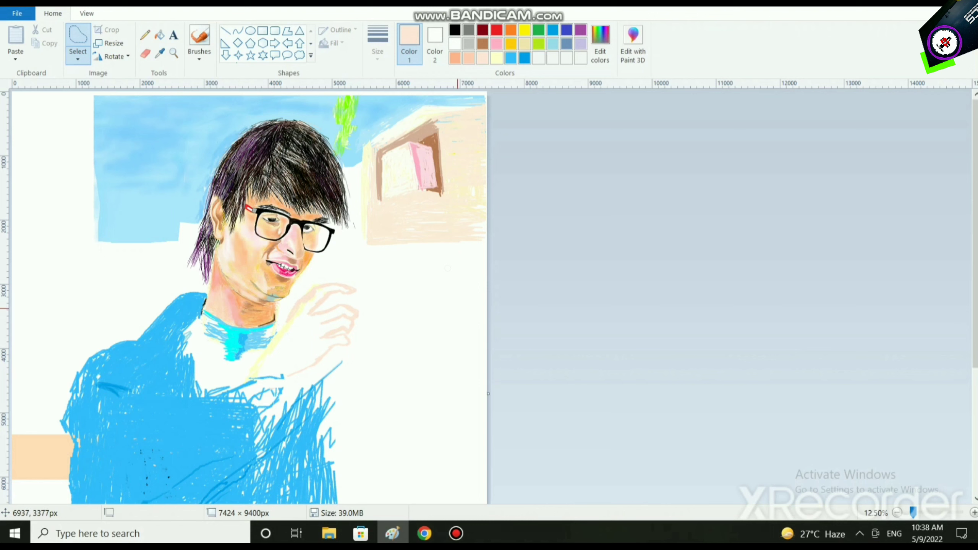
Set Color 1 to light yellow and brush loose strokes inside the palm and wrist of the hand outline
click(496, 58)
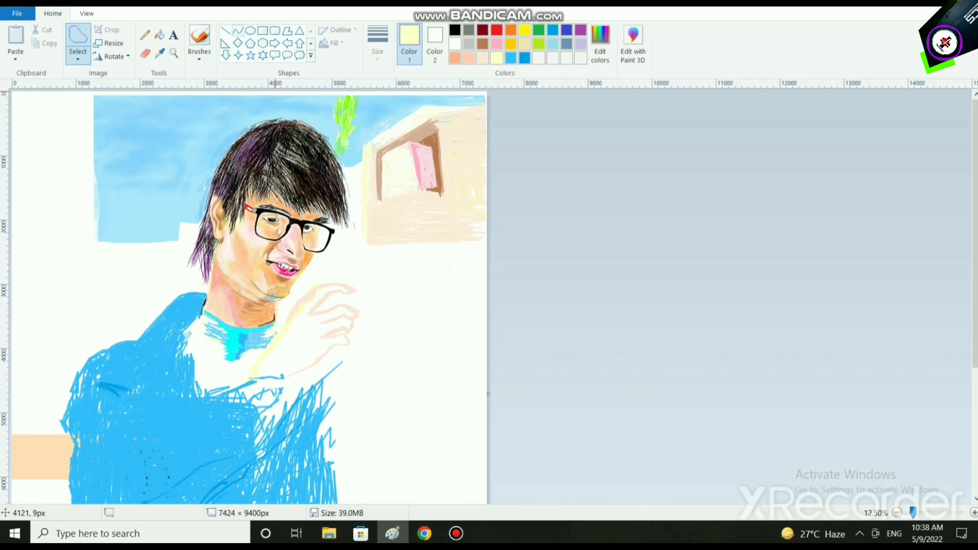
click(199, 51)
click(226, 104)
click(199, 52)
click(226, 104)
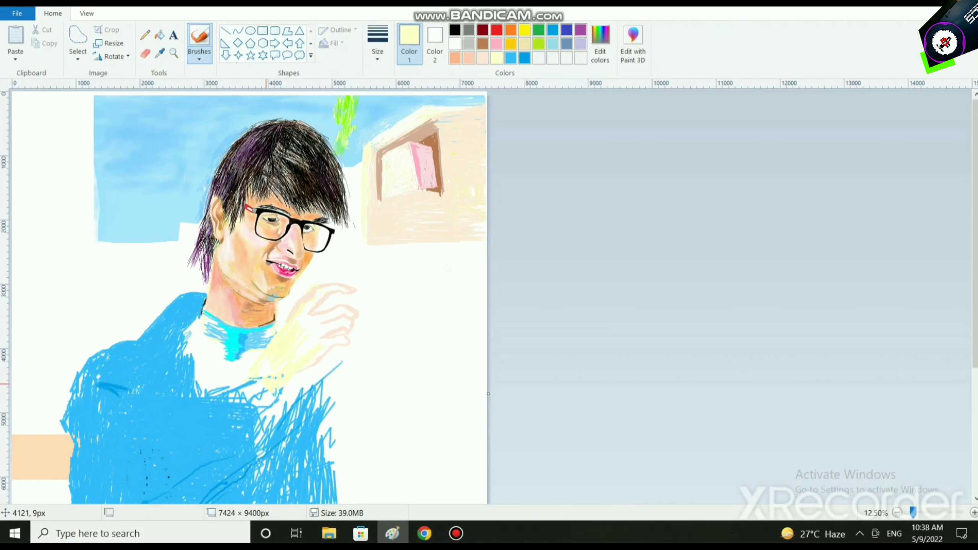
Set Color 1 to brown and shade the wrist and the neck side of the palm over the light yellow
click(482, 43)
mouse_move(281, 358)
mouse_down()
mouse_move(296, 337)
mouse_move(271, 361)
mouse_move(291, 360)
mouse_up()
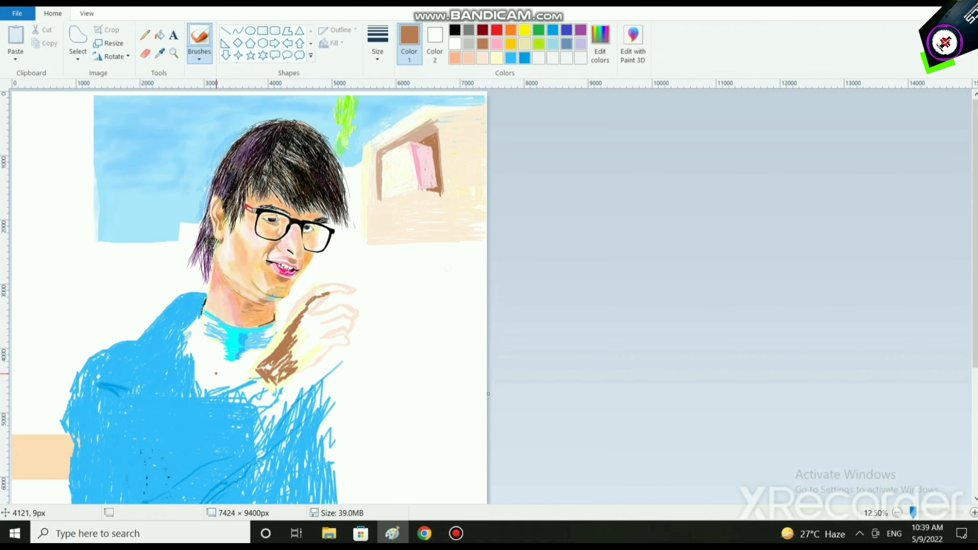
scroll(240, 361, up, 2)
drag(341, 498, 737, 498)
scroll(637, 395, down, 12)
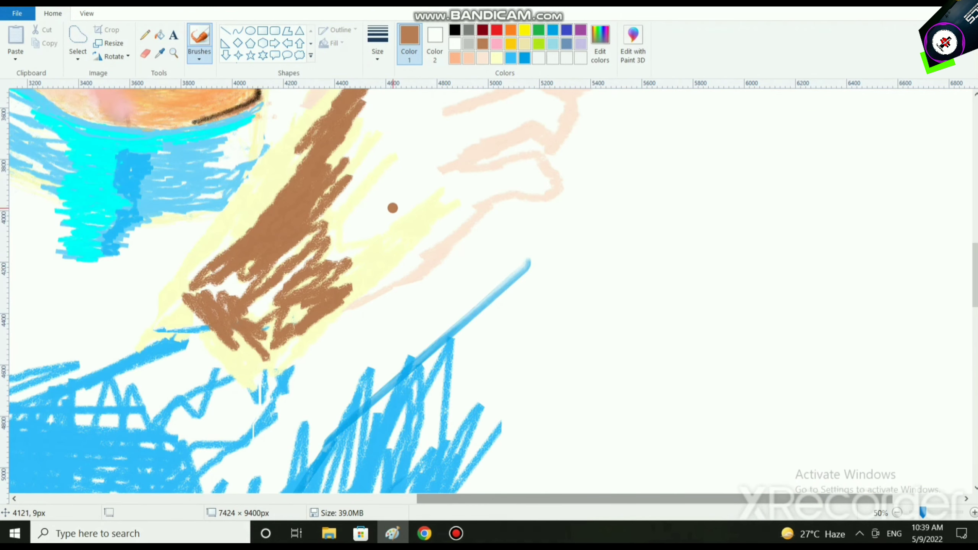
mouse_move(357, 225)
mouse_down()
mouse_move(336, 225)
mouse_move(368, 200)
mouse_up()
Choose a brush size and fill the wrist, palm and lowest finger of the hand with dense brown strokes
click(378, 52)
click(407, 156)
mouse_move(408, 163)
mouse_down()
mouse_move(333, 216)
mouse_move(315, 281)
mouse_move(331, 285)
mouse_move(254, 379)
mouse_move(307, 333)
mouse_move(292, 350)
mouse_move(327, 345)
mouse_move(304, 353)
mouse_move(417, 284)
mouse_move(508, 192)
mouse_move(485, 212)
mouse_move(559, 183)
mouse_move(529, 156)
mouse_move(434, 169)
mouse_move(494, 188)
mouse_move(438, 180)
mouse_move(542, 178)
mouse_move(442, 175)
mouse_move(453, 174)
mouse_move(428, 231)
mouse_move(487, 195)
mouse_move(428, 239)
mouse_move(426, 253)
mouse_move(330, 308)
mouse_move(462, 237)
mouse_move(397, 272)
mouse_move(303, 291)
mouse_move(216, 279)
mouse_move(179, 298)
mouse_move(173, 304)
mouse_move(237, 391)
mouse_move(160, 310)
mouse_move(197, 362)
mouse_move(185, 370)
mouse_move(143, 318)
mouse_move(265, 202)
mouse_move(195, 255)
mouse_move(212, 265)
mouse_move(178, 296)
mouse_move(265, 174)
mouse_move(207, 247)
mouse_move(285, 127)
mouse_move(296, 181)
mouse_move(242, 289)
mouse_move(338, 266)
mouse_move(385, 235)
mouse_move(400, 273)
mouse_move(220, 339)
mouse_move(251, 381)
mouse_move(235, 413)
mouse_move(401, 294)
mouse_move(272, 372)
mouse_move(348, 333)
mouse_move(410, 275)
mouse_move(386, 320)
mouse_move(335, 342)
mouse_move(382, 255)
mouse_up()
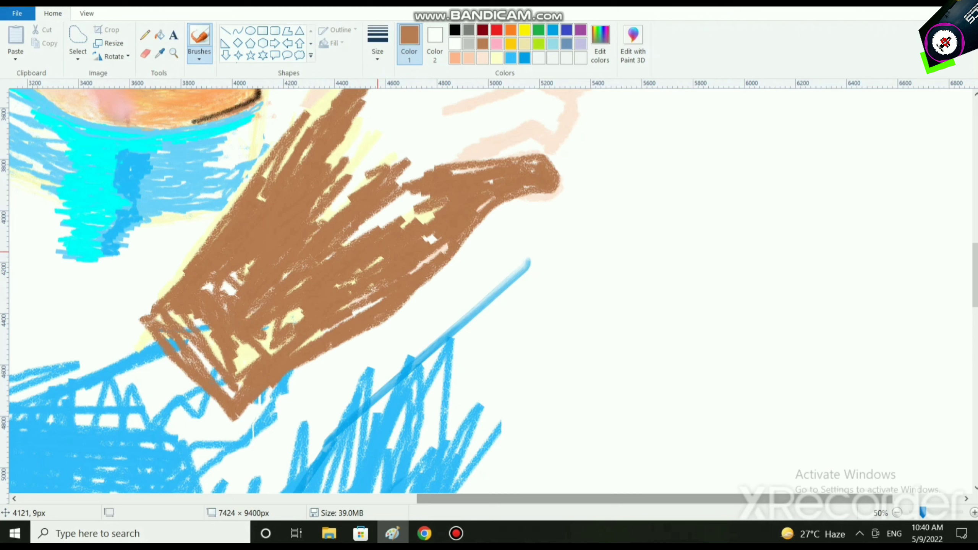
mouse_move(291, 320)
mouse_down()
mouse_move(246, 366)
mouse_move(265, 339)
mouse_move(193, 331)
mouse_move(206, 337)
mouse_move(209, 364)
mouse_move(237, 374)
mouse_move(231, 277)
mouse_move(304, 313)
mouse_move(408, 209)
mouse_move(432, 246)
mouse_move(366, 305)
mouse_move(407, 293)
mouse_move(435, 271)
mouse_up()
mouse_move(389, 310)
mouse_down()
mouse_move(443, 270)
mouse_move(463, 231)
mouse_up()
Paint the middle fingers of the hand brown, covering their peach outlines and rounding the bent fingertips
scroll(464, 231, up, 5)
mouse_move(400, 331)
mouse_down()
mouse_move(418, 311)
mouse_move(407, 297)
mouse_move(450, 285)
mouse_move(507, 250)
mouse_move(403, 283)
mouse_move(506, 247)
mouse_move(553, 248)
mouse_move(581, 272)
mouse_move(541, 250)
mouse_move(587, 266)
mouse_move(523, 248)
mouse_move(404, 280)
mouse_move(519, 241)
mouse_move(580, 269)
mouse_move(583, 281)
mouse_move(576, 287)
mouse_move(583, 263)
mouse_move(575, 286)
mouse_move(504, 276)
mouse_move(439, 308)
mouse_move(498, 272)
mouse_move(482, 271)
mouse_move(565, 274)
mouse_up()
mouse_move(484, 277)
mouse_down()
mouse_move(528, 258)
mouse_move(554, 262)
mouse_move(523, 265)
mouse_up()
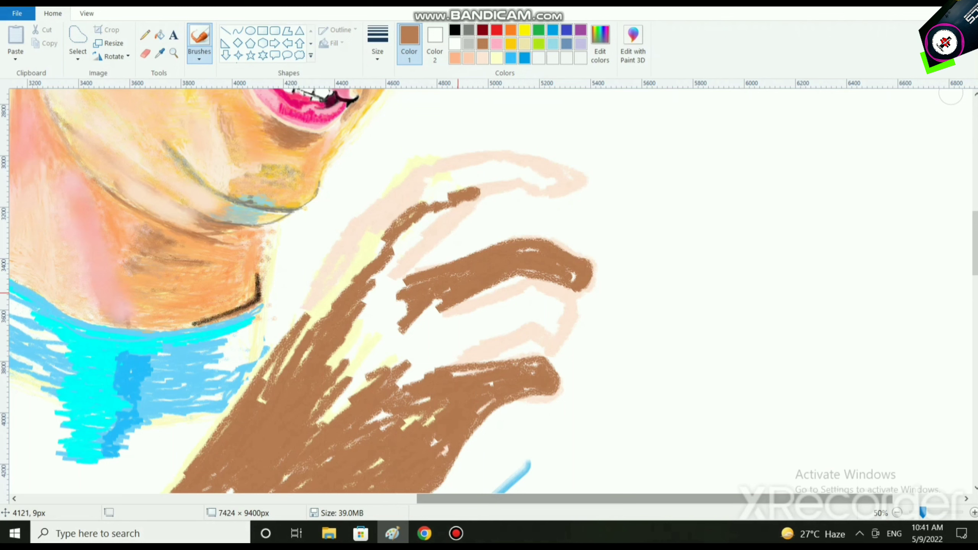
mouse_move(448, 298)
mouse_down()
mouse_move(519, 276)
mouse_move(566, 287)
mouse_up()
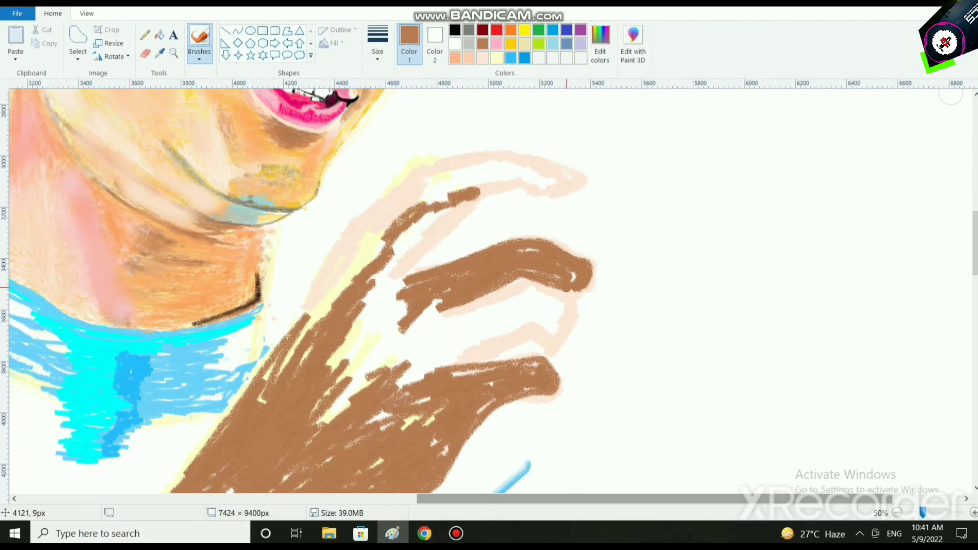
mouse_move(428, 310)
mouse_down()
mouse_move(380, 332)
mouse_move(338, 385)
mouse_move(400, 347)
mouse_move(527, 295)
mouse_move(428, 326)
mouse_move(431, 308)
mouse_move(550, 290)
mouse_move(567, 320)
mouse_move(548, 341)
mouse_move(559, 337)
mouse_move(520, 345)
mouse_move(580, 308)
mouse_move(565, 347)
mouse_move(577, 303)
mouse_up()
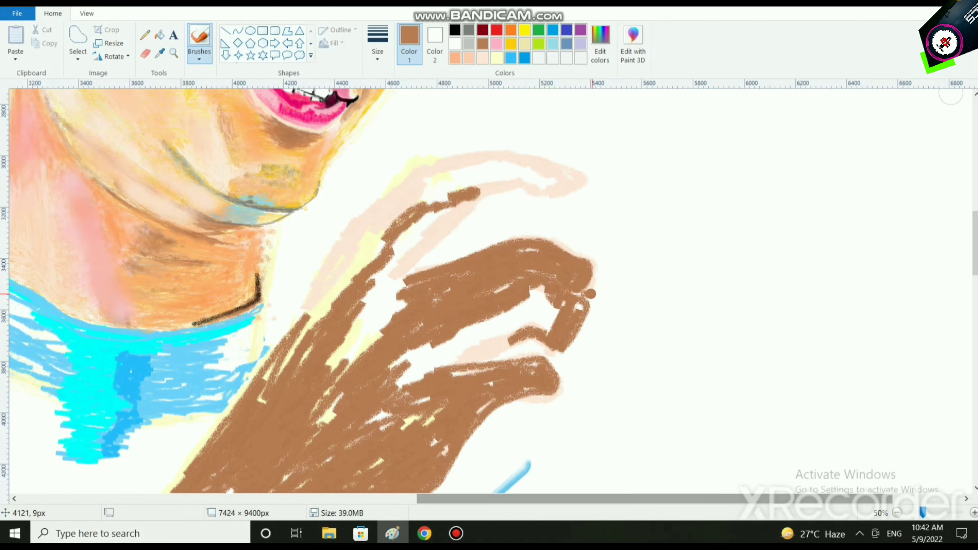
mouse_move(591, 293)
mouse_down()
mouse_move(613, 272)
mouse_move(595, 259)
mouse_move(607, 259)
mouse_move(556, 233)
mouse_move(528, 241)
mouse_move(526, 230)
mouse_move(589, 257)
mouse_move(588, 290)
mouse_move(410, 366)
mouse_move(504, 332)
mouse_move(456, 352)
mouse_up()
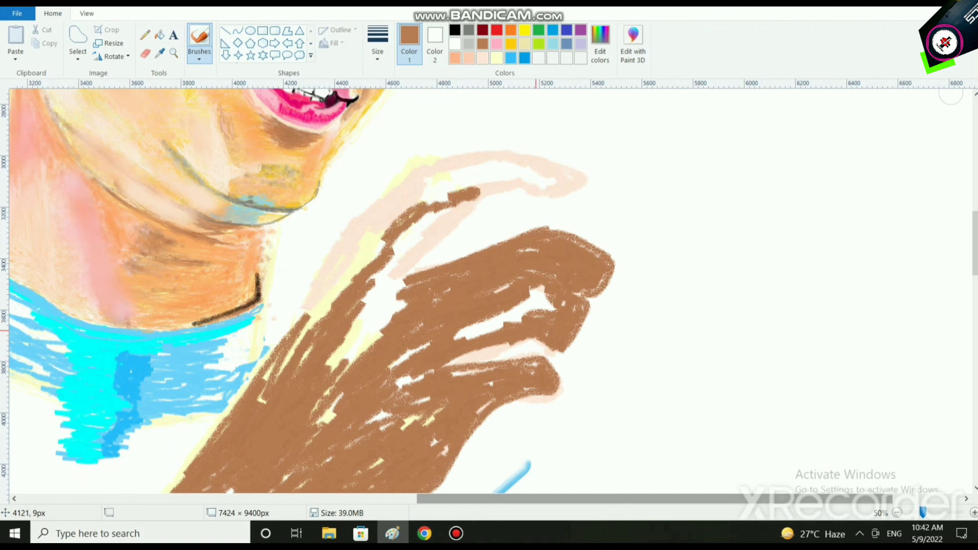
Paint the uppermost finger and the neck-side edge of the hand brown, following the peach outline to the curved fingertip
mouse_move(535, 330)
mouse_down()
mouse_move(458, 357)
mouse_move(370, 418)
mouse_move(416, 335)
mouse_move(389, 316)
mouse_move(358, 319)
mouse_move(389, 247)
mouse_move(458, 206)
mouse_move(383, 274)
mouse_move(397, 283)
mouse_move(482, 196)
mouse_move(537, 183)
mouse_move(441, 212)
mouse_move(304, 329)
mouse_up()
mouse_move(281, 378)
mouse_down()
mouse_move(312, 310)
mouse_move(268, 346)
mouse_move(238, 400)
mouse_up()
mouse_move(287, 347)
mouse_down()
mouse_move(244, 385)
mouse_move(301, 319)
mouse_move(341, 246)
mouse_move(311, 305)
mouse_move(348, 233)
mouse_move(318, 292)
mouse_up()
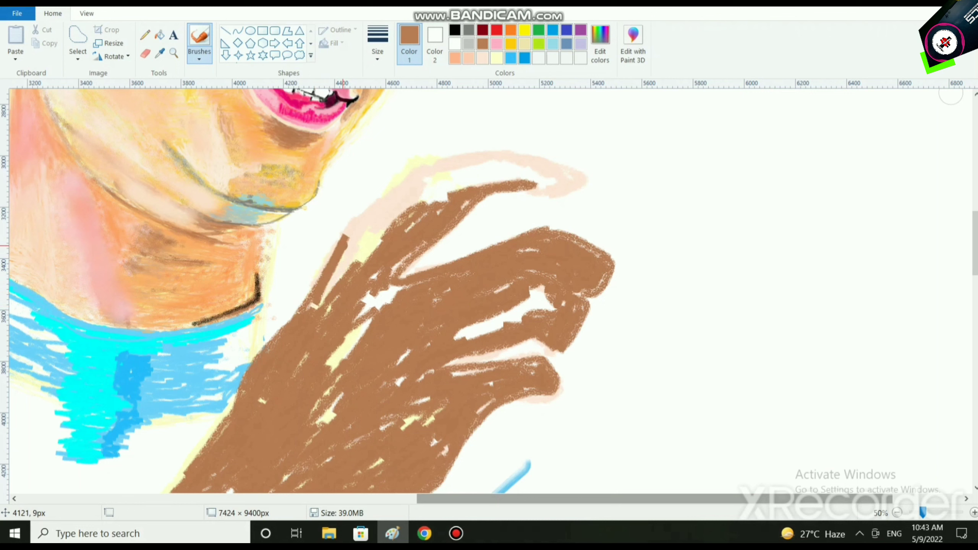
mouse_move(342, 244)
mouse_down()
mouse_move(353, 230)
mouse_move(309, 307)
mouse_move(354, 228)
mouse_move(415, 175)
mouse_move(341, 236)
mouse_move(421, 174)
mouse_move(491, 156)
mouse_move(436, 195)
mouse_move(443, 169)
mouse_move(370, 231)
mouse_move(435, 167)
mouse_move(508, 156)
mouse_up()
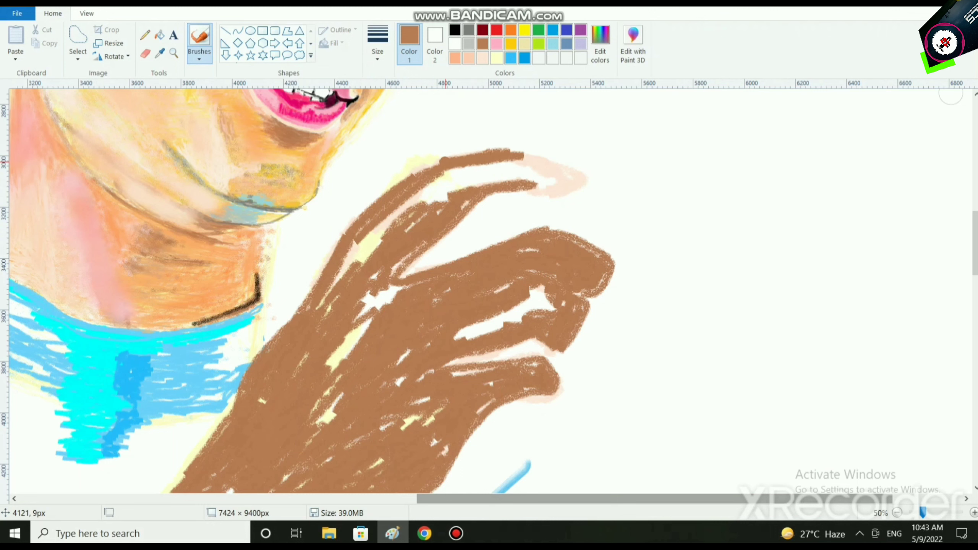
mouse_move(445, 162)
mouse_down()
mouse_move(388, 178)
mouse_move(489, 150)
mouse_move(476, 151)
mouse_move(537, 162)
mouse_move(526, 163)
mouse_move(545, 179)
mouse_move(464, 188)
mouse_move(389, 234)
mouse_up()
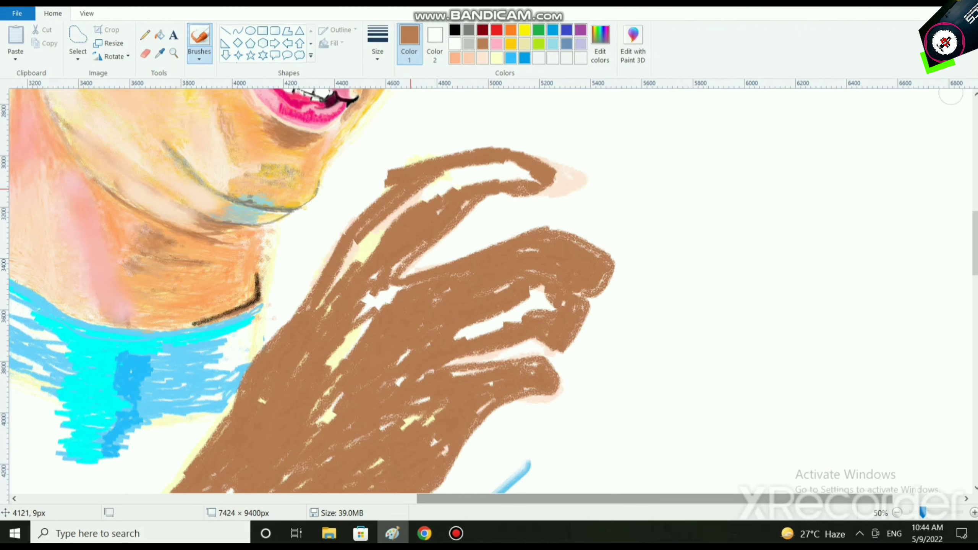
Set Color 1 to white and trim the stray brown and yellow marks along the outer edge of the uppermost finger
click(455, 43)
mouse_move(424, 159)
mouse_down()
mouse_move(385, 192)
mouse_move(417, 159)
mouse_move(445, 153)
mouse_up()
mouse_move(365, 197)
mouse_down()
mouse_move(362, 216)
mouse_move(400, 186)
mouse_up()
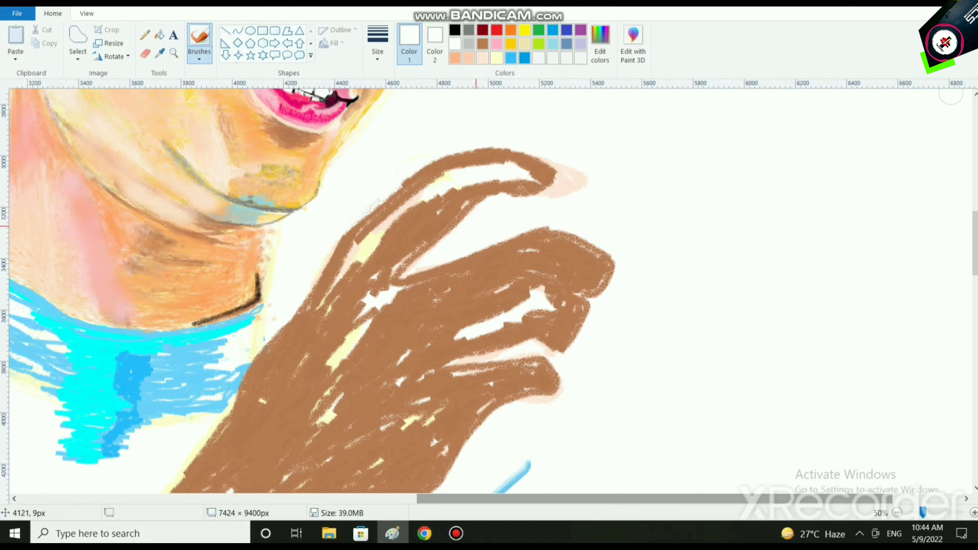
Review the whole portrait in full-screen view and check the brown hand beside the face
scroll(476, 226, down, 2)
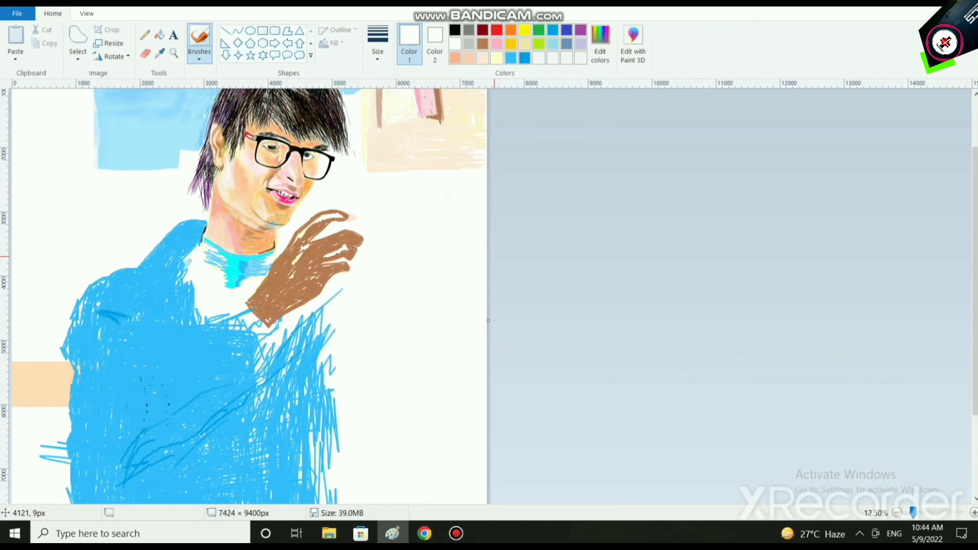
scroll(663, 274, up, 2)
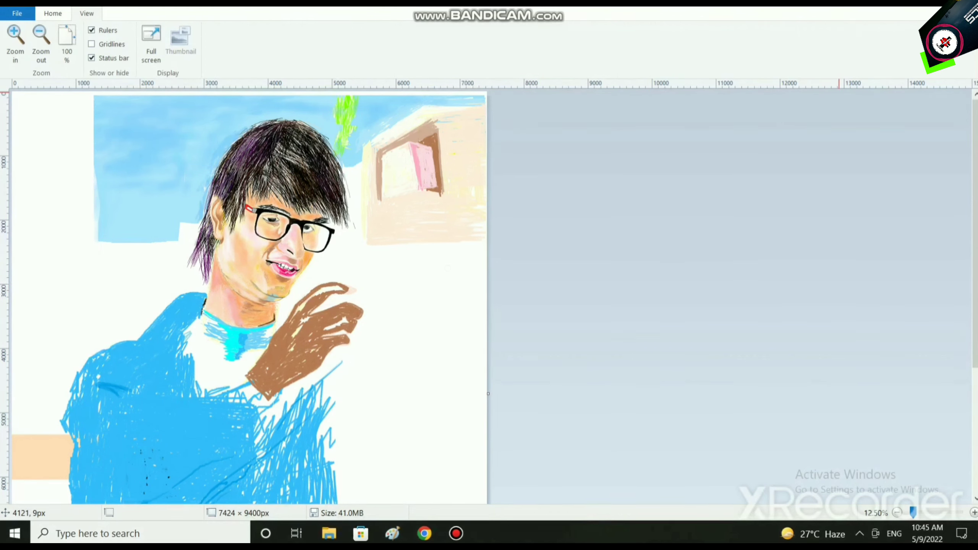
key(F11)
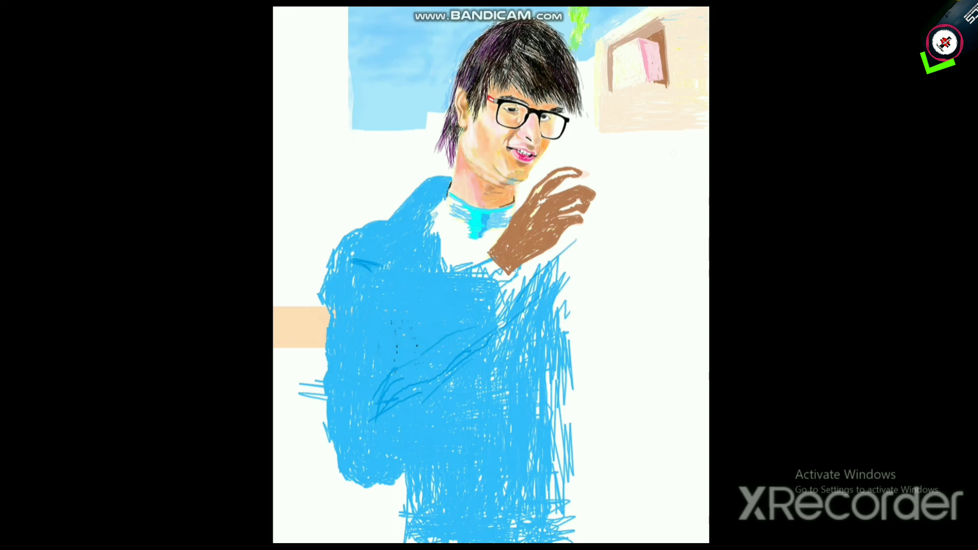
key(Escape)
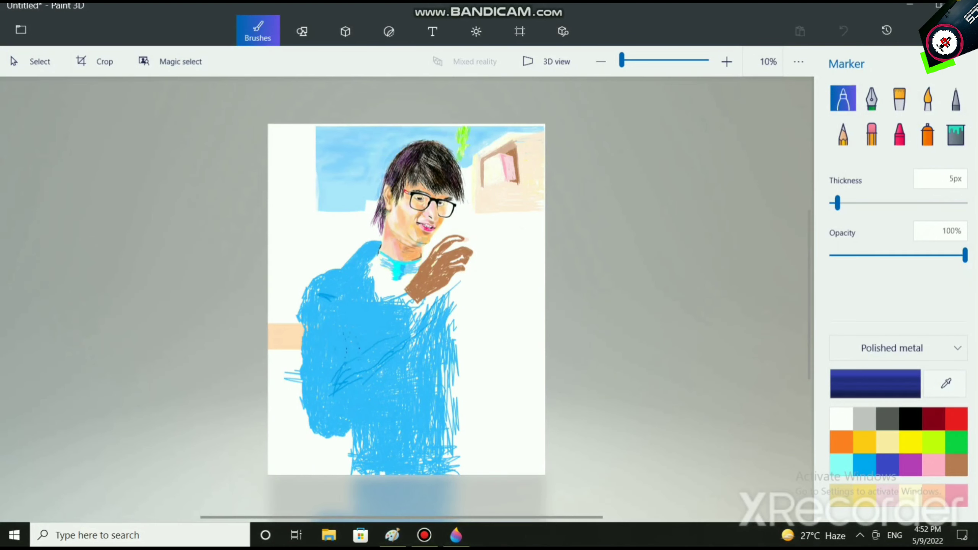
Select the Watercolor brush and set its colour to the light blue 45c6ff
scroll(453, 345, up, 3)
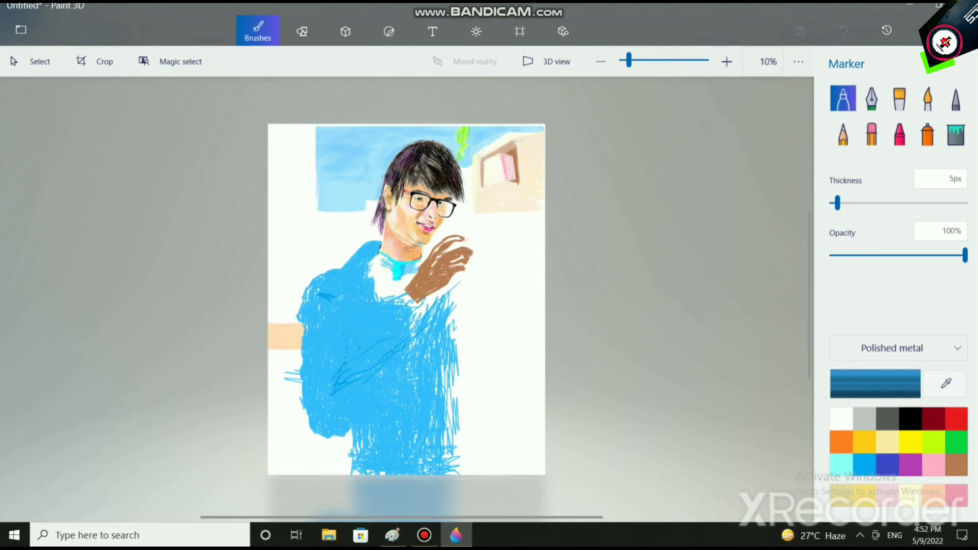
click(927, 98)
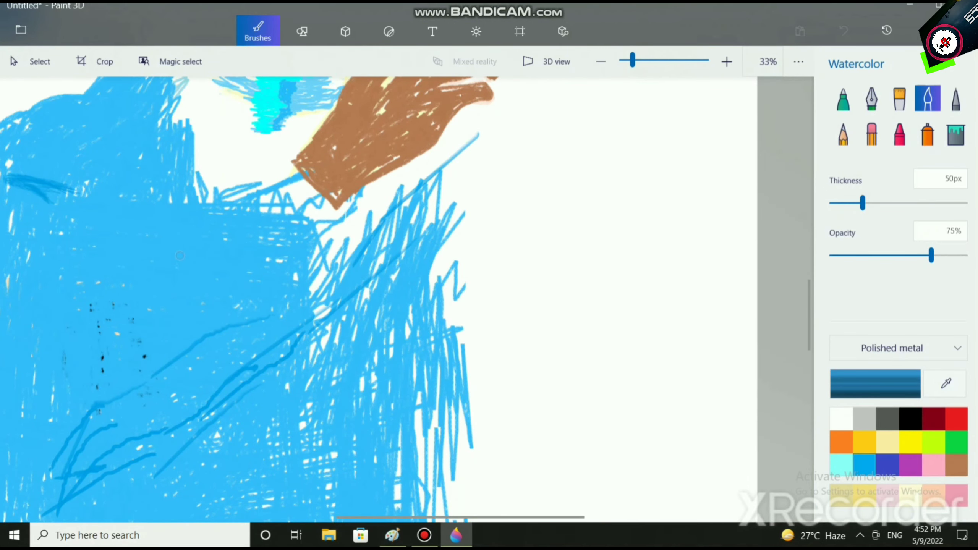
scroll(404, 301, down, 3)
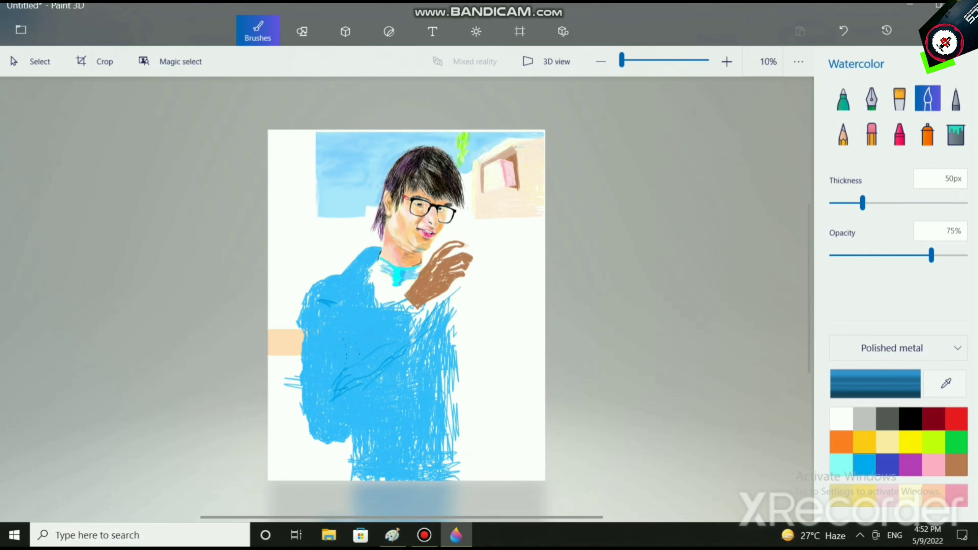
scroll(435, 390, up, 3)
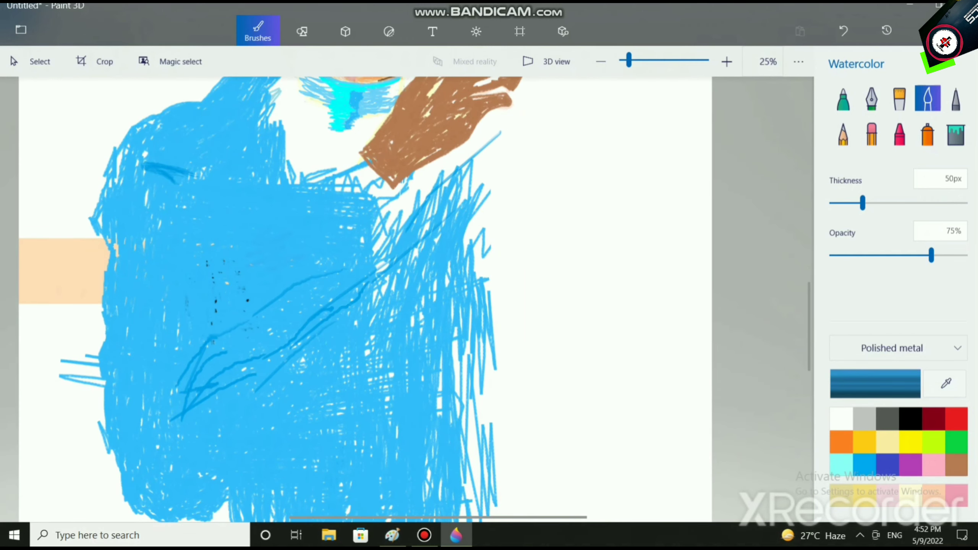
click(875, 383)
drag(546, 162, 496, 156)
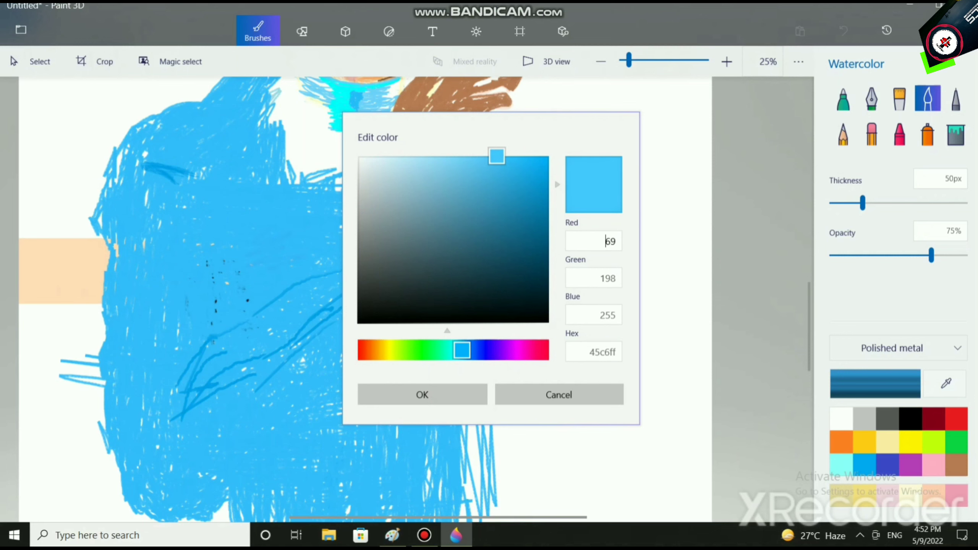
click(422, 395)
Set the Watercolor brush to 200 px thickness and 100% opacity, and brush over the gaps near the shirt's outer front edge
drag(863, 202, 965, 203)
scroll(434, 334, down, 3)
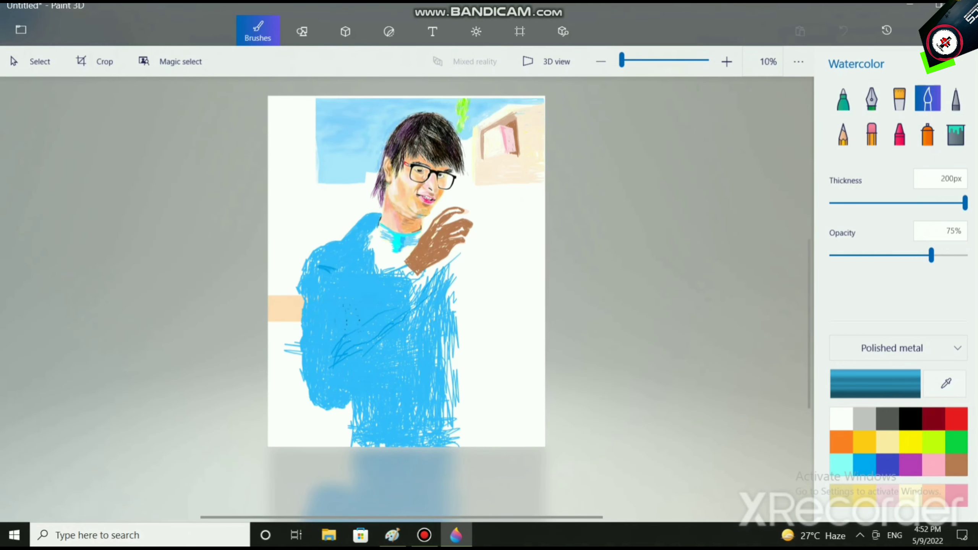
drag(931, 255, 965, 255)
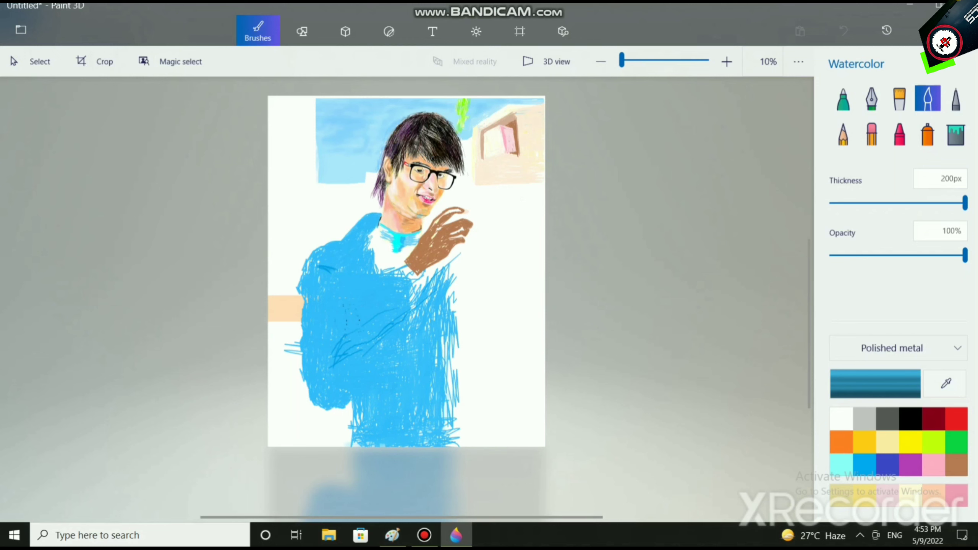
scroll(430, 377, up, 8)
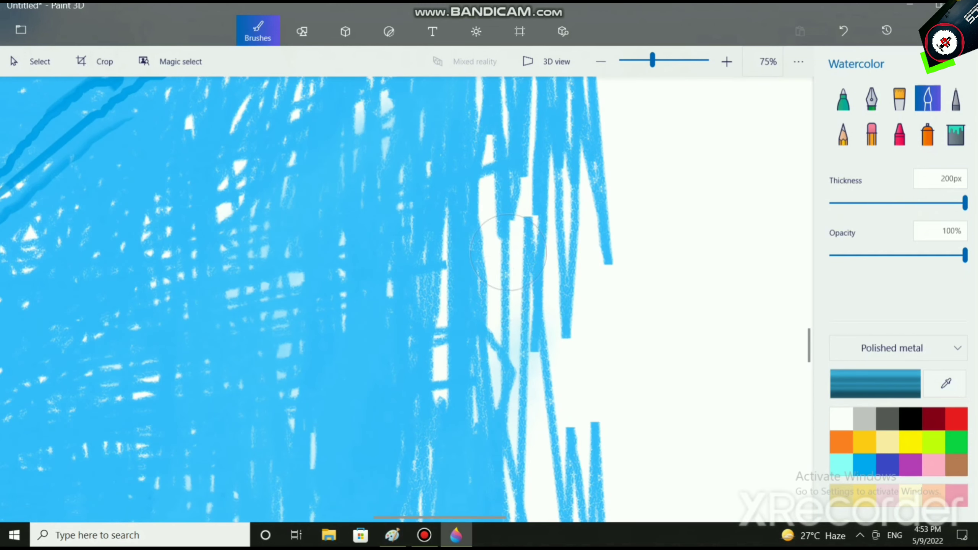
drag(508, 204, 520, 335)
Change the brush material to Dull metal and paint watercolour over the white gaps in the middle of the shirt front
click(898, 348)
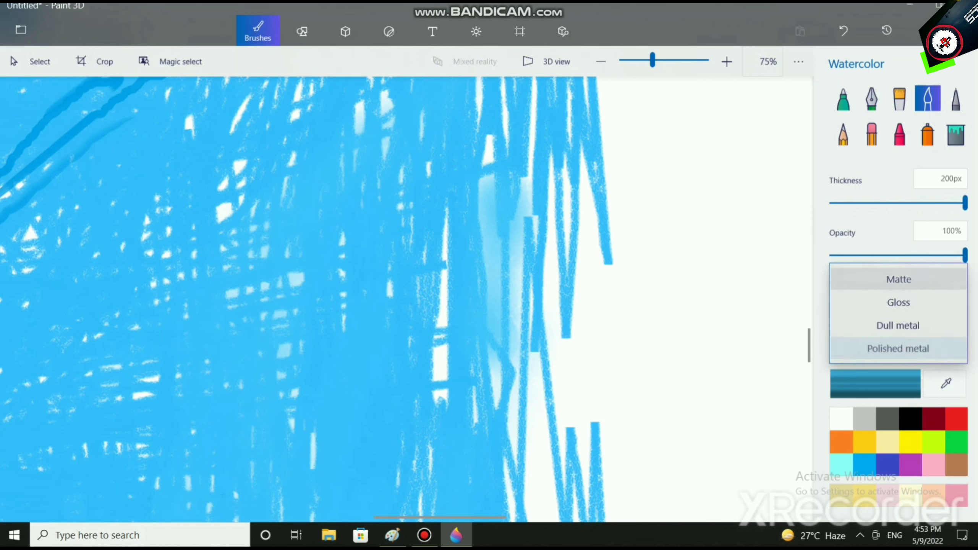
click(898, 325)
mouse_move(327, 277)
mouse_down()
mouse_move(281, 292)
mouse_move(227, 185)
mouse_move(181, 258)
mouse_up()
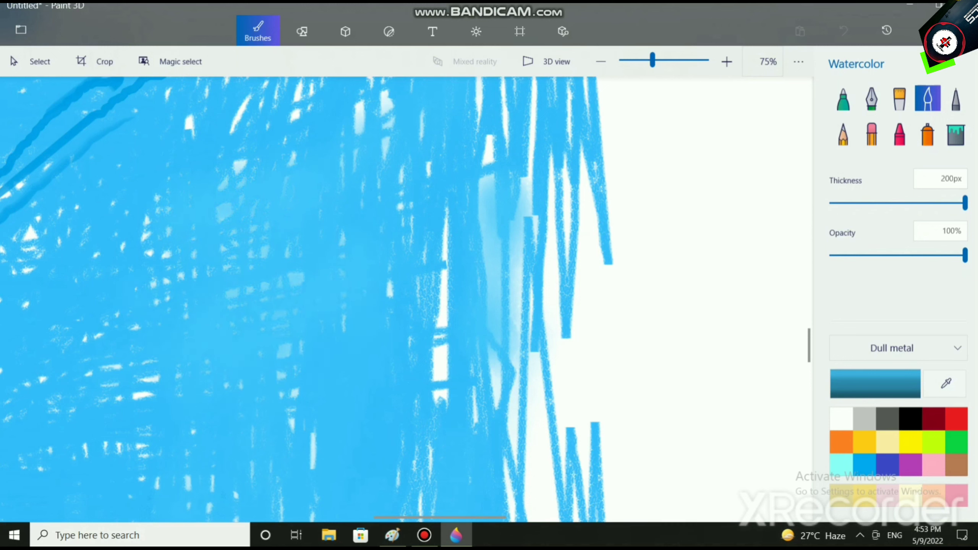
Switch to the Crayon at 100 px thickness and cover the white gaps on the lower shirt front
click(871, 133)
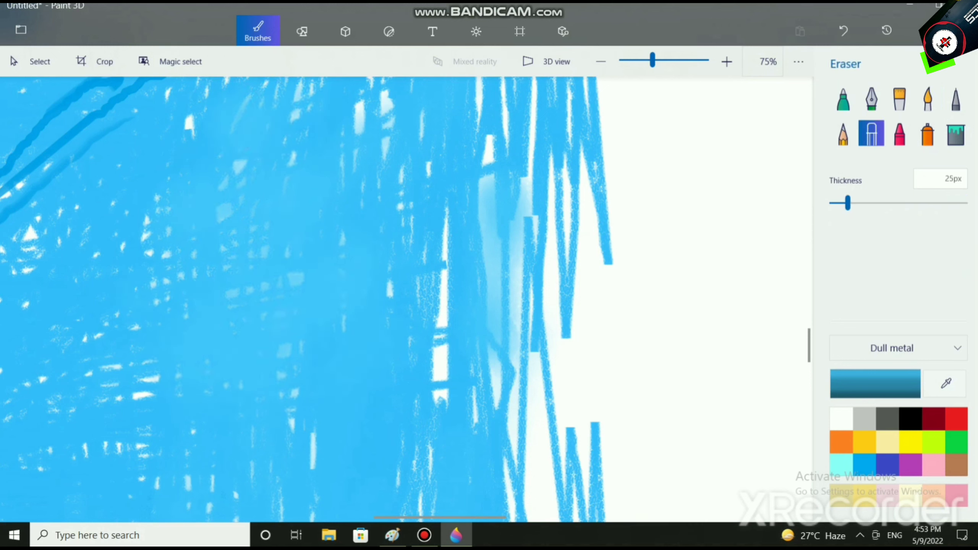
click(899, 133)
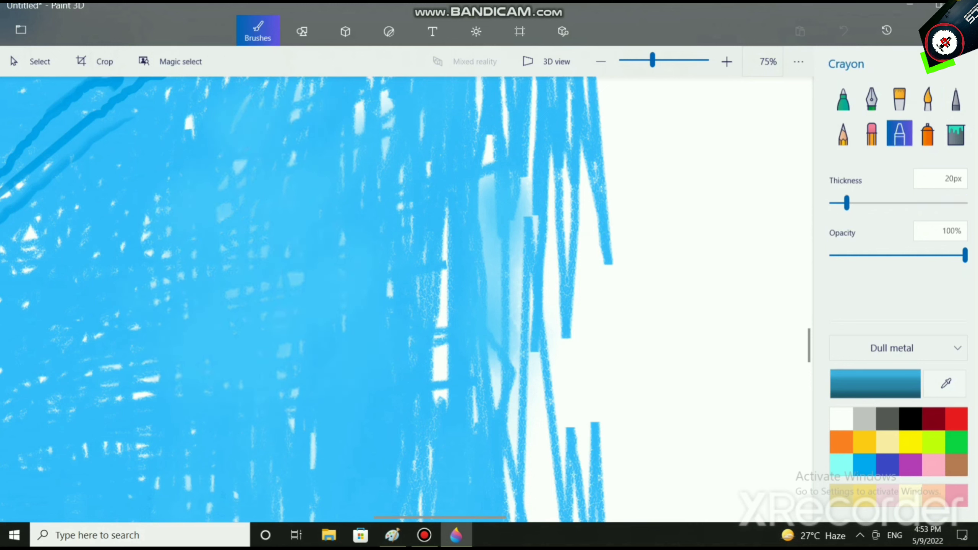
drag(846, 203, 966, 203)
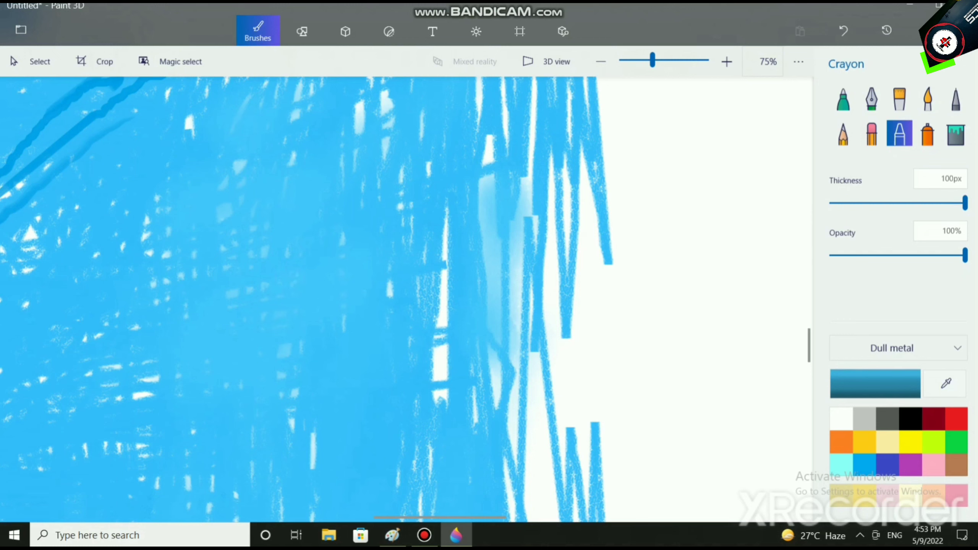
mouse_move(307, 218)
mouse_down()
mouse_move(118, 368)
mouse_move(135, 396)
mouse_up()
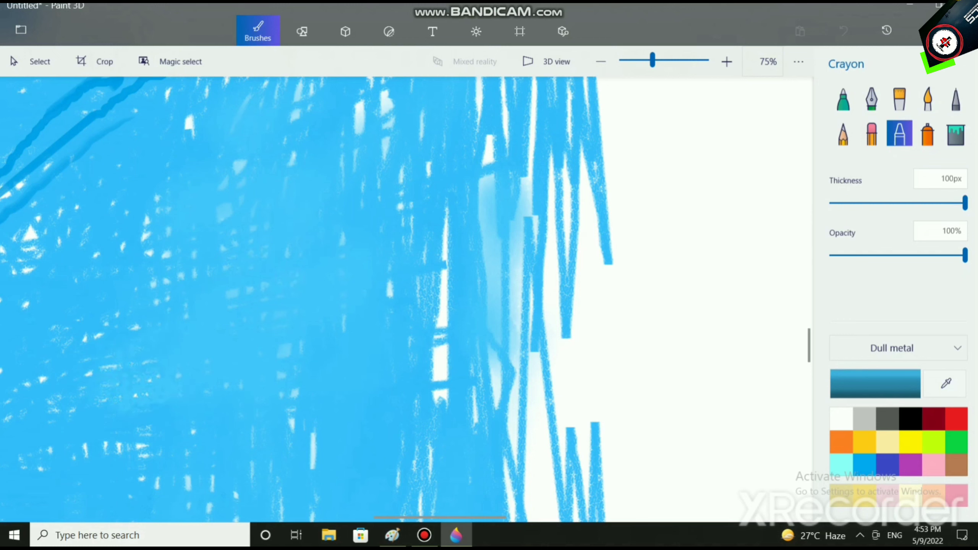
drag(443, 366, 446, 255)
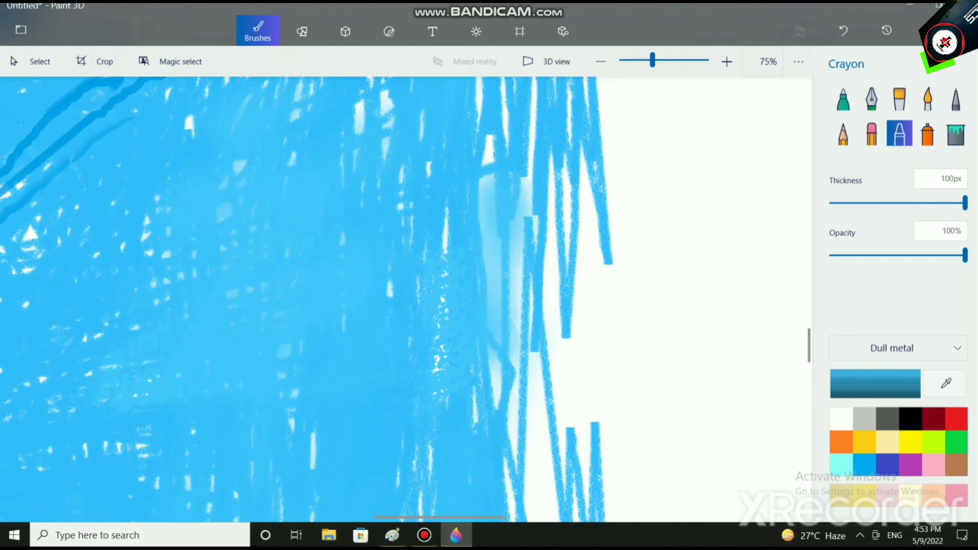
Switch to the Spray can with a slightly lighter blue and 300 px thickness, and spray over the gaps across the shirt front
click(875, 383)
mouse_move(497, 156)
mouse_down()
mouse_move(465, 156)
mouse_move(474, 155)
mouse_up()
click(422, 395)
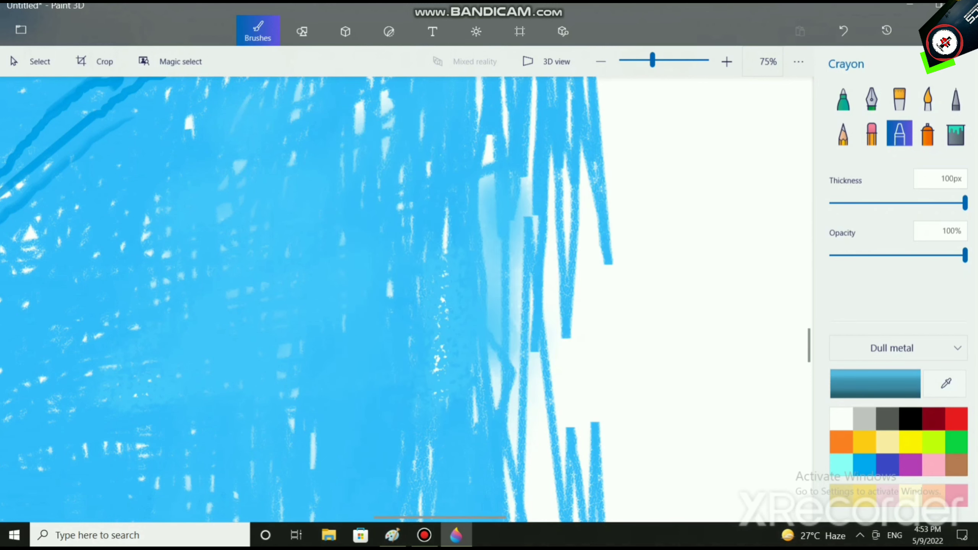
click(928, 133)
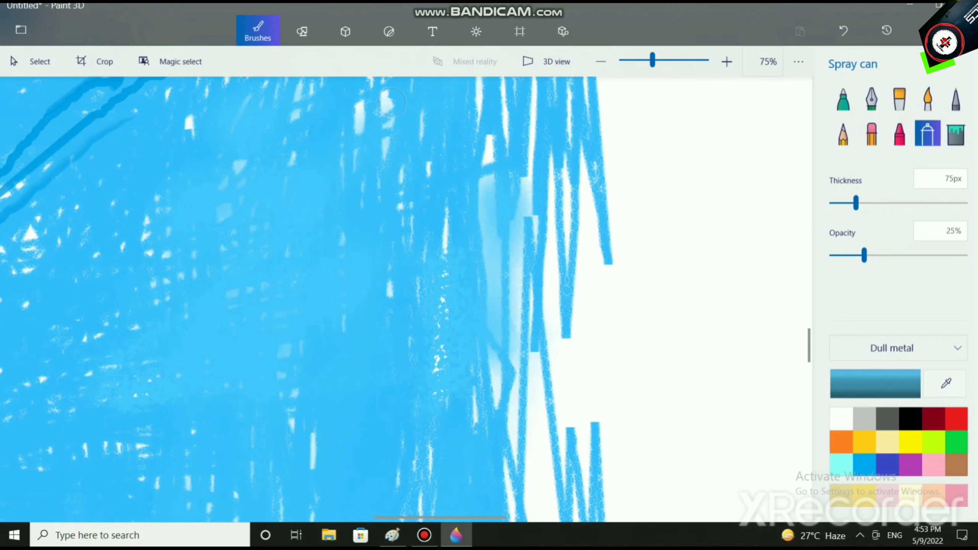
click(875, 383)
drag(476, 156, 486, 156)
click(422, 395)
drag(855, 203, 965, 203)
click(243, 273)
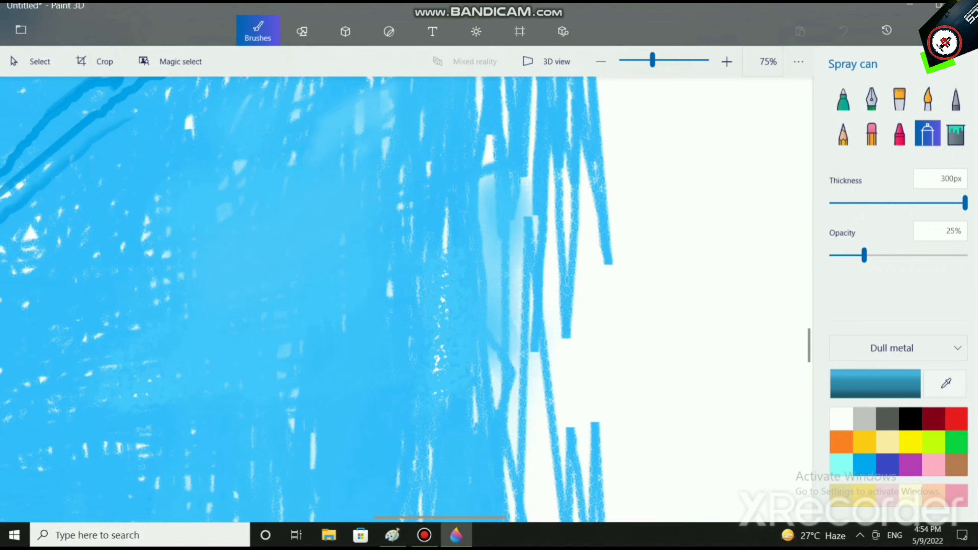
drag(116, 227, 4, 239)
Raise the spray opacity to 100%, undo the last spray stroke, and choose a slightly deeper blue for the shirt
scroll(406, 299, down, 8)
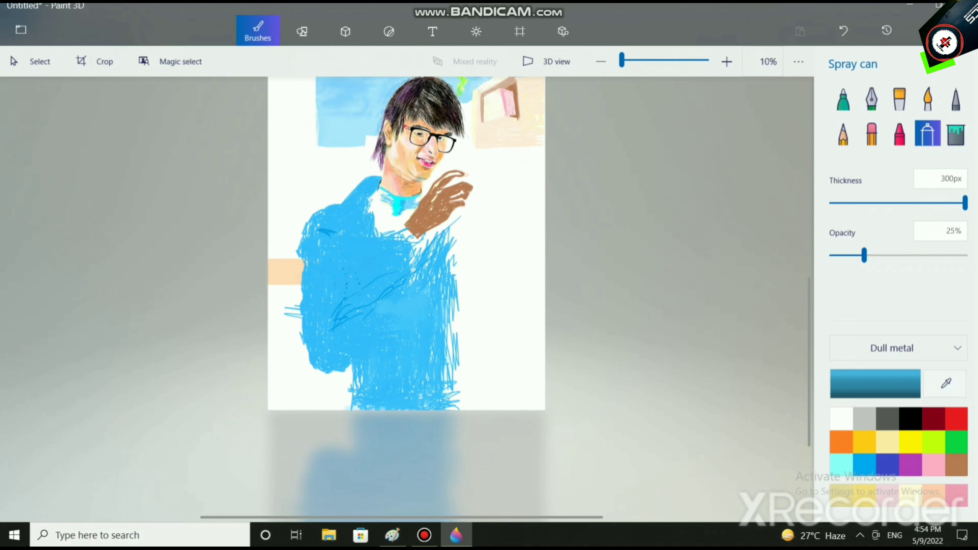
click(892, 348)
click(891, 349)
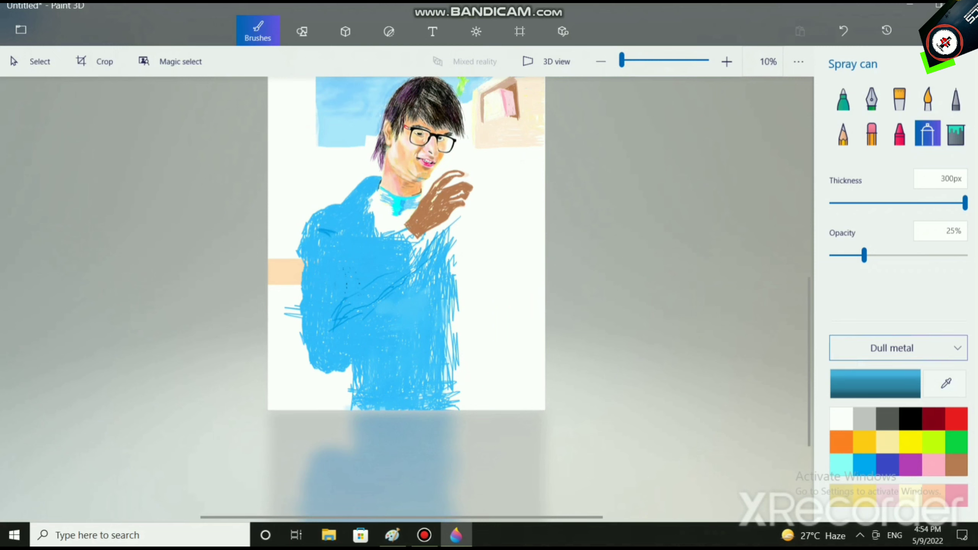
drag(864, 255, 965, 255)
key(ctrl+z)
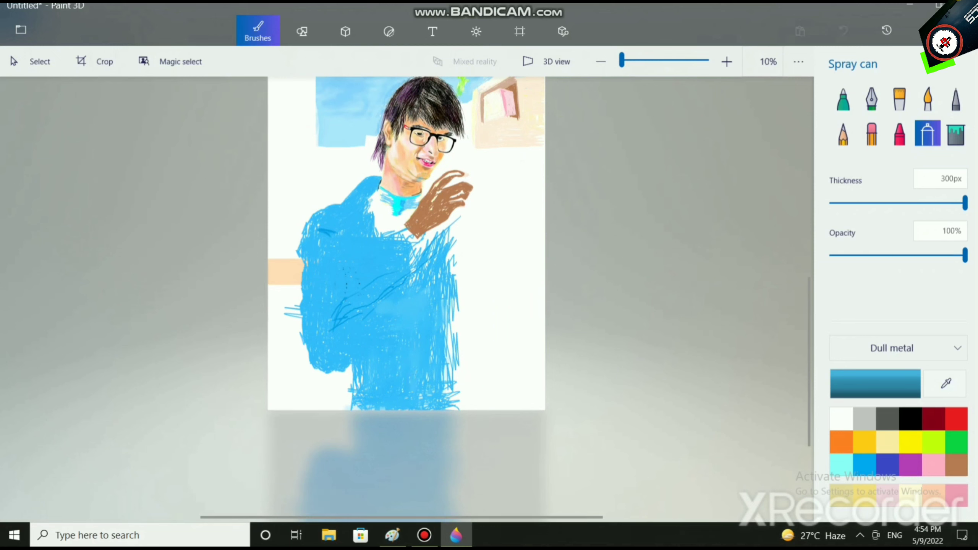
click(875, 384)
drag(491, 157, 501, 156)
click(422, 395)
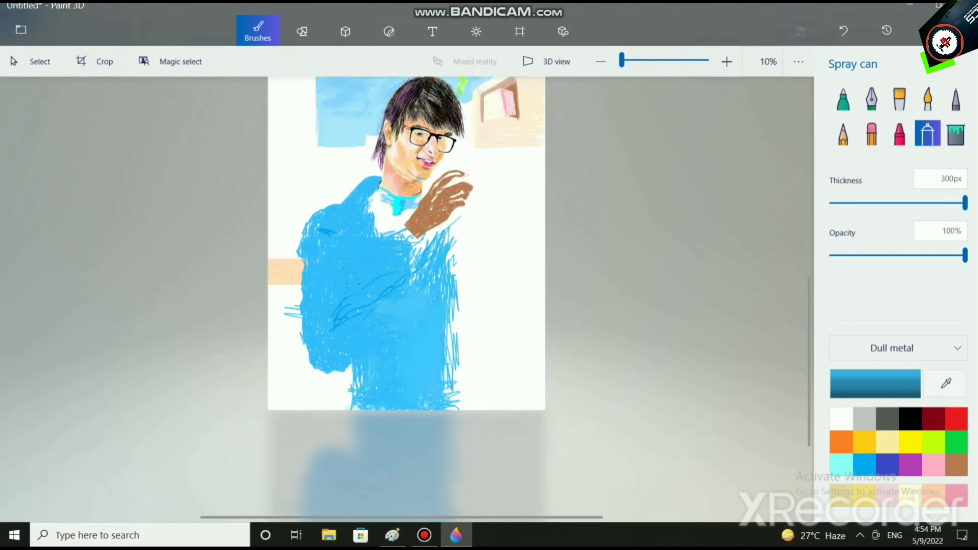
Change the spray material to Polished metal and cover the lower shirt front with solid light blue
click(898, 348)
click(898, 371)
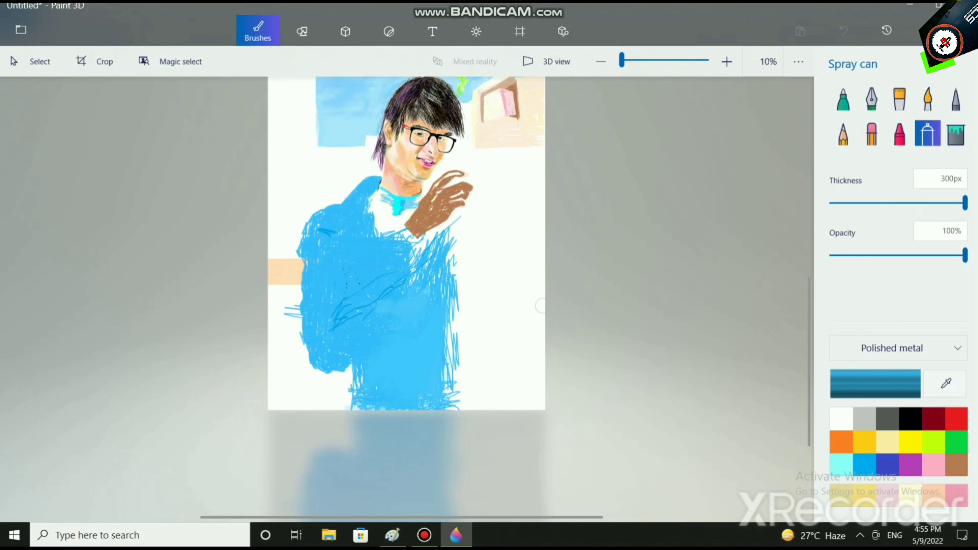
scroll(541, 306, up, 3)
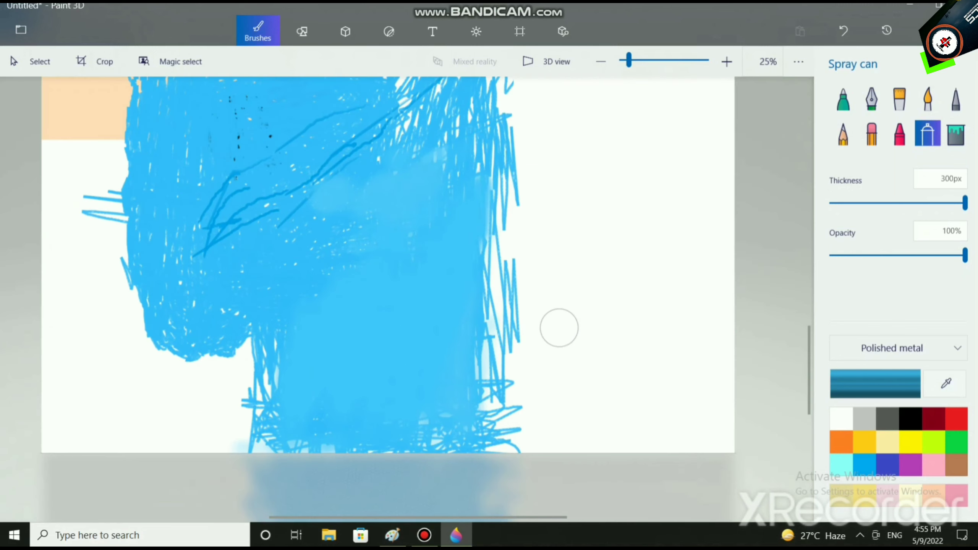
scroll(559, 328, down, 3)
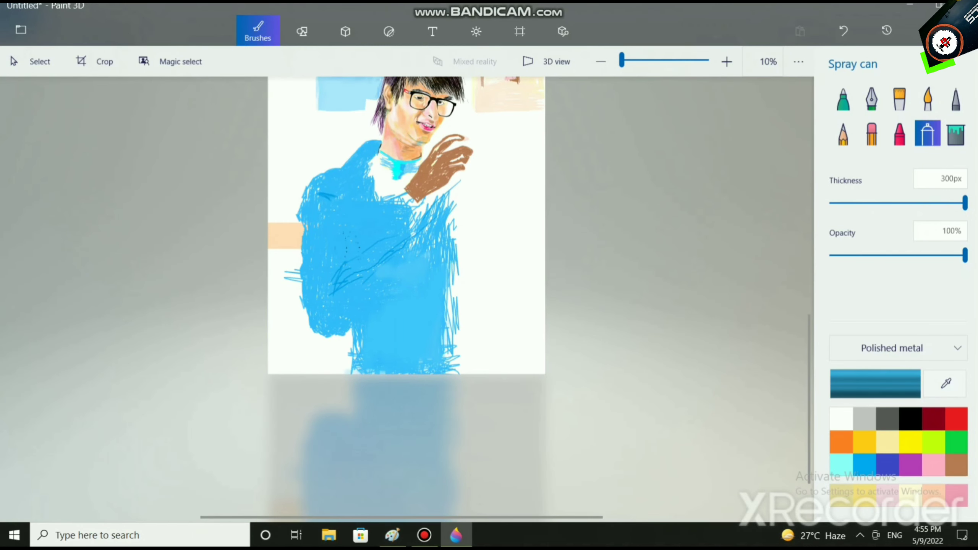
Set the spray colour to 22bbff and spray across the middle and lower front of the shirt
click(892, 348)
click(875, 384)
drag(499, 156, 524, 154)
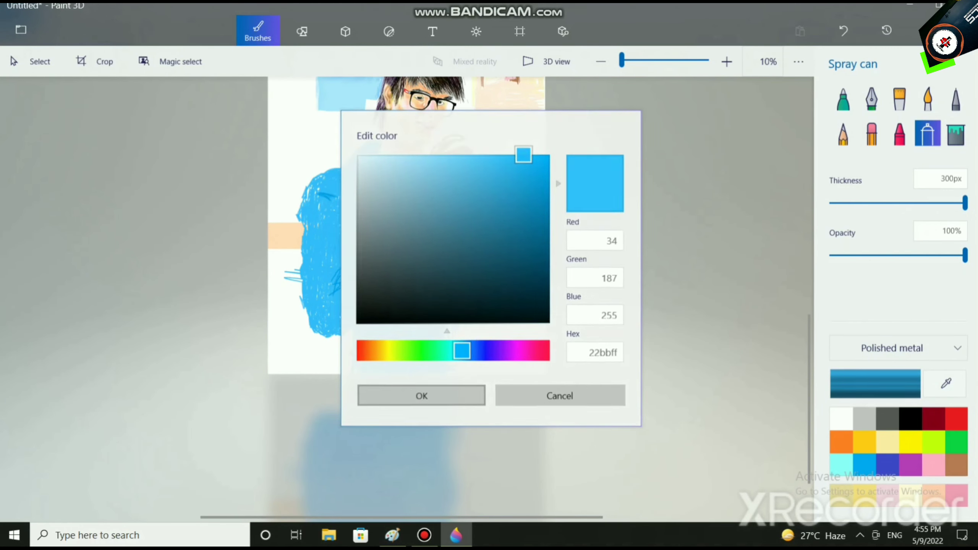
click(421, 396)
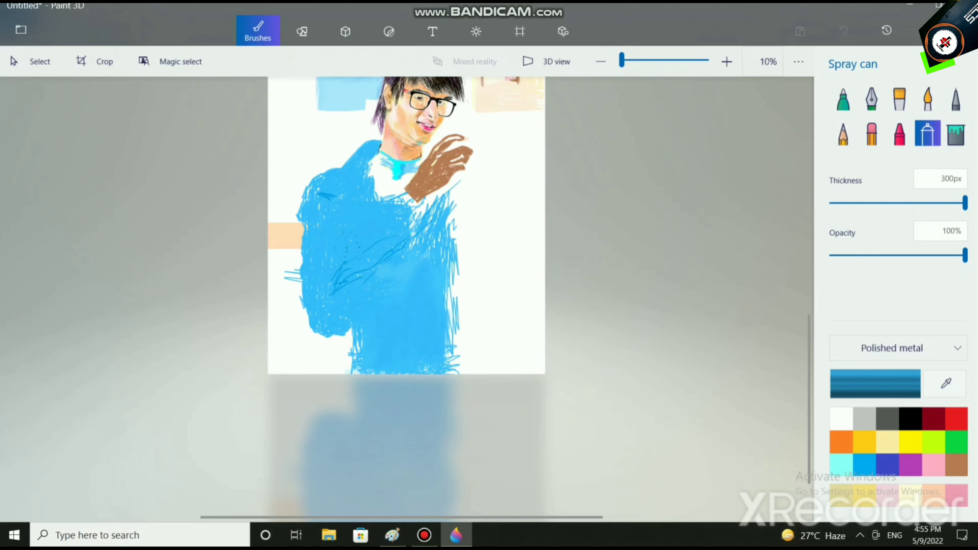
drag(347, 254, 449, 293)
Spray blue over the gaps on the sleeve beside the peach block, and undo the stroke that spills past its edge
scroll(524, 266, up, 3)
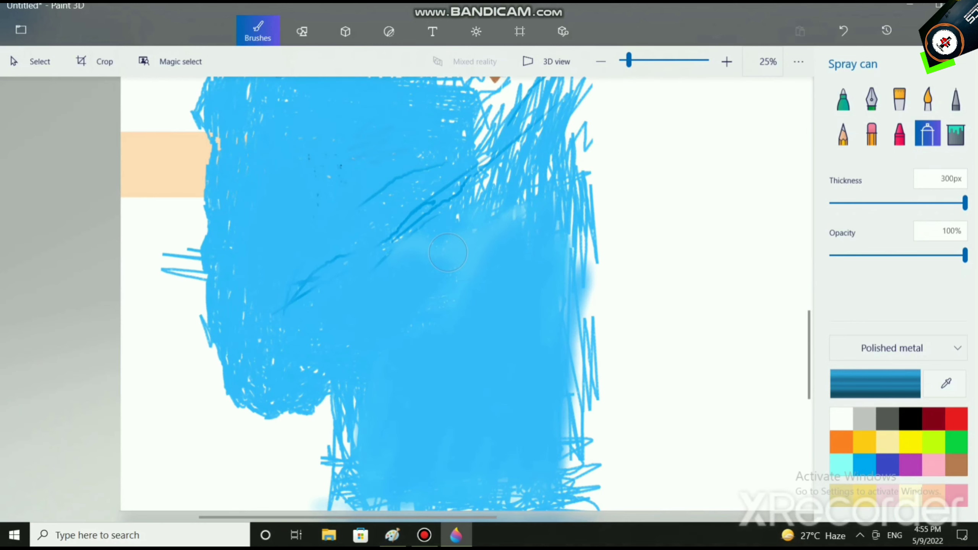
scroll(484, 259, up, 1)
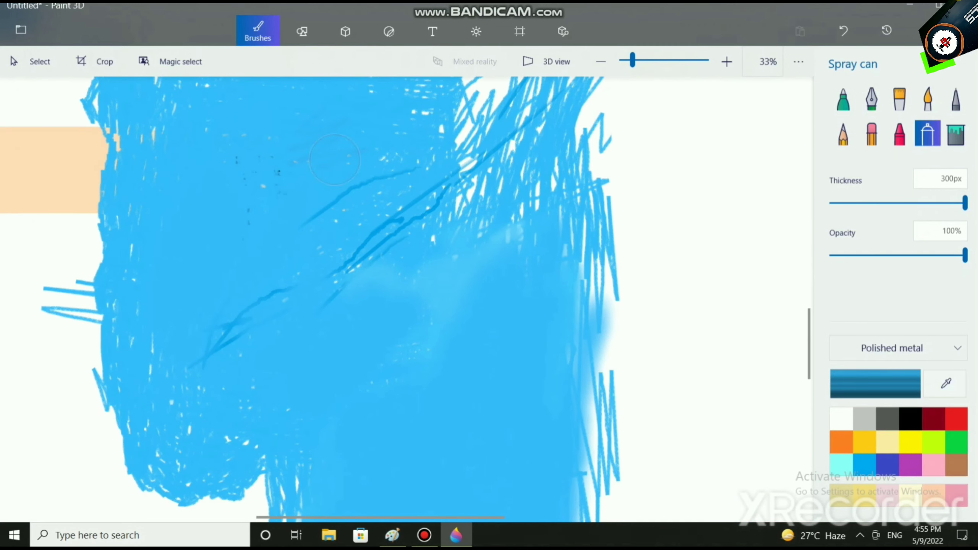
key(ctrl+z)
key(ctrl+y)
mouse_move(154, 133)
mouse_down()
mouse_move(112, 210)
mouse_move(143, 285)
mouse_up()
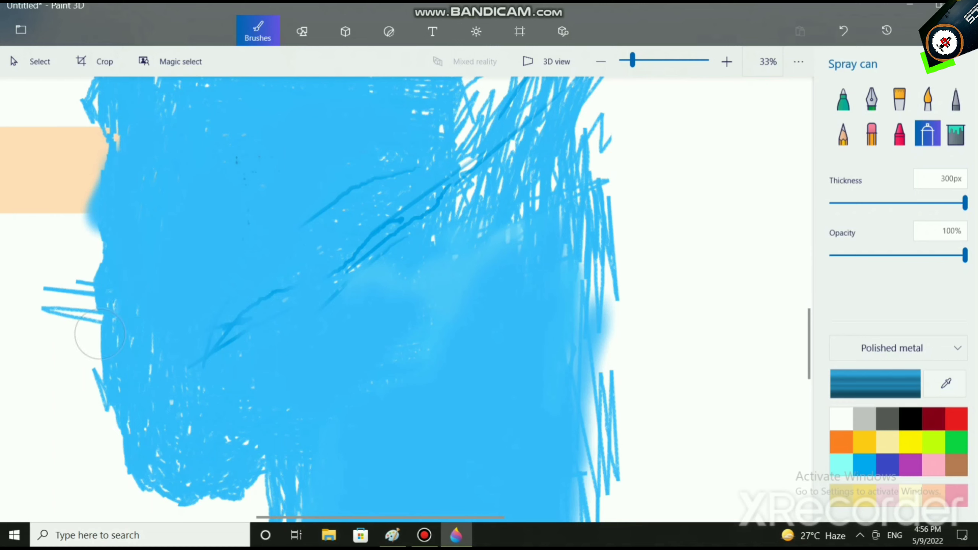
key(ctrl+z)
Spray the outer sleeve, rounded elbow and shoulder solid blue, keeping within the sleeve outline
mouse_move(131, 241)
mouse_down()
mouse_move(150, 362)
mouse_move(115, 355)
mouse_move(129, 414)
mouse_up()
mouse_move(161, 456)
mouse_down()
mouse_move(152, 478)
mouse_move(181, 505)
mouse_move(224, 478)
mouse_move(246, 443)
mouse_up()
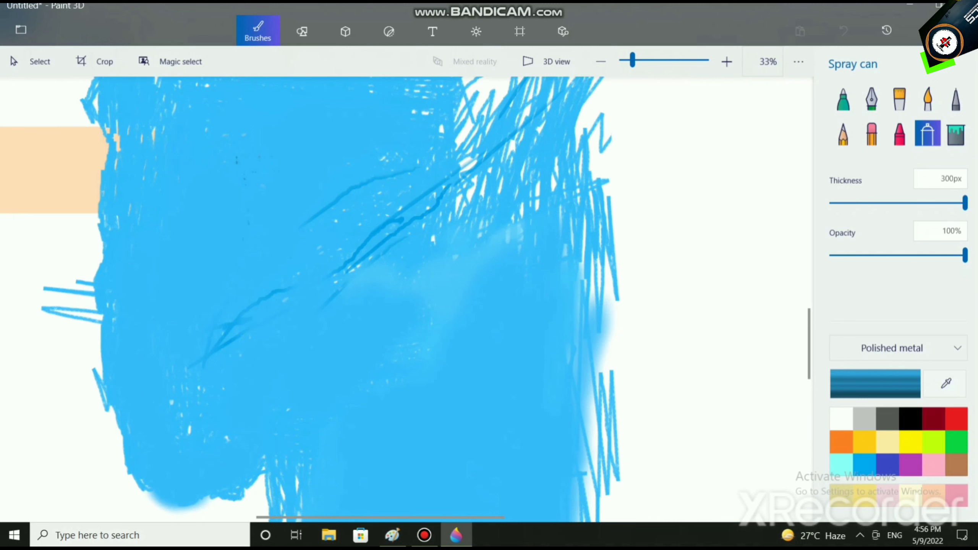
drag(259, 305, 192, 425)
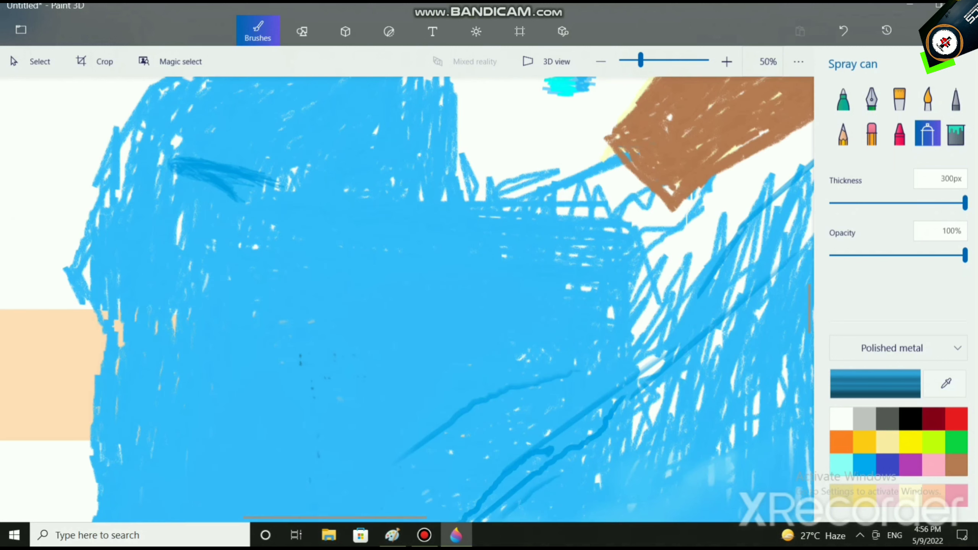
mouse_move(183, 242)
mouse_down()
mouse_move(193, 208)
mouse_move(235, 176)
mouse_move(169, 150)
mouse_move(148, 127)
mouse_move(181, 100)
mouse_move(277, 162)
mouse_up()
Spray blue over the remaining gaps on the lower shirt down to the bottom edge of the canvas
scroll(284, 242, down, 1)
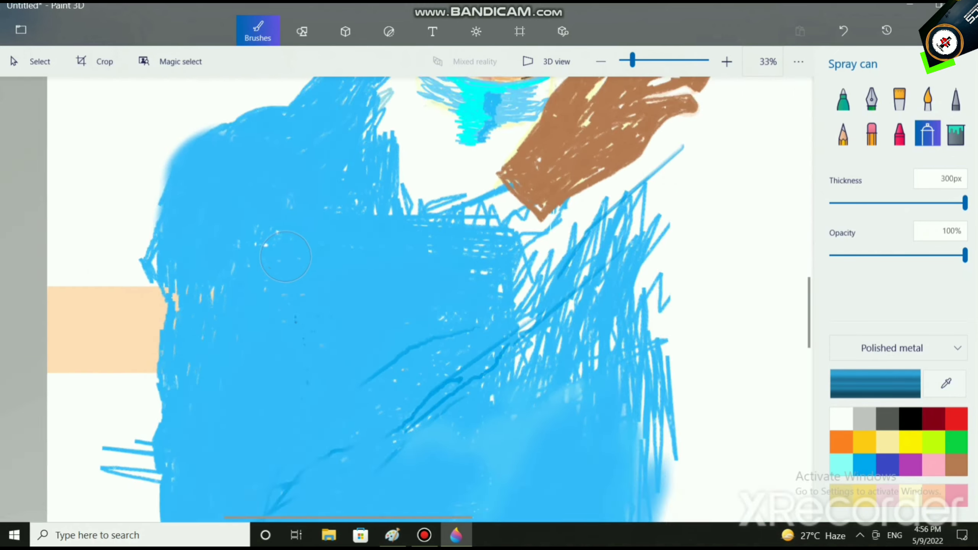
scroll(286, 256, down, 3)
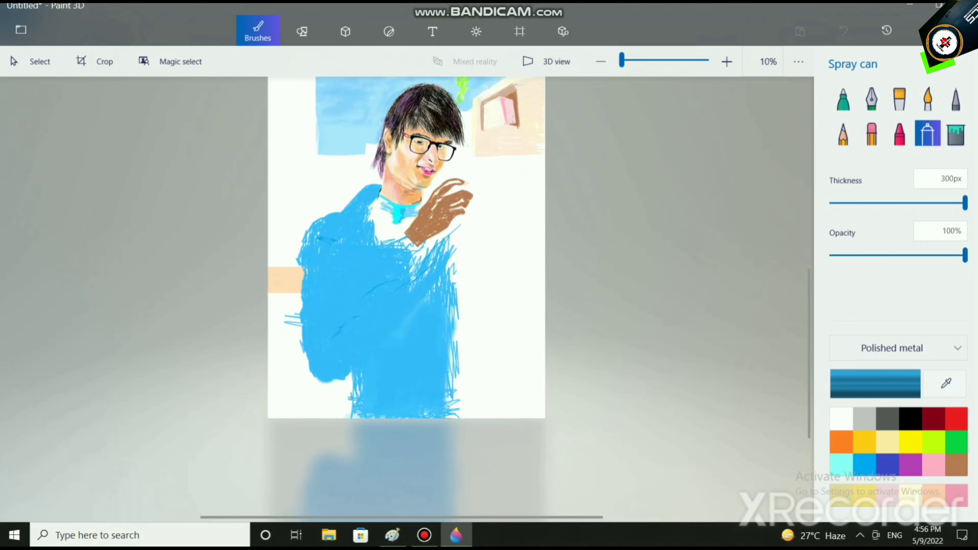
mouse_move(403, 326)
mouse_down()
mouse_move(355, 409)
mouse_move(430, 413)
mouse_up()
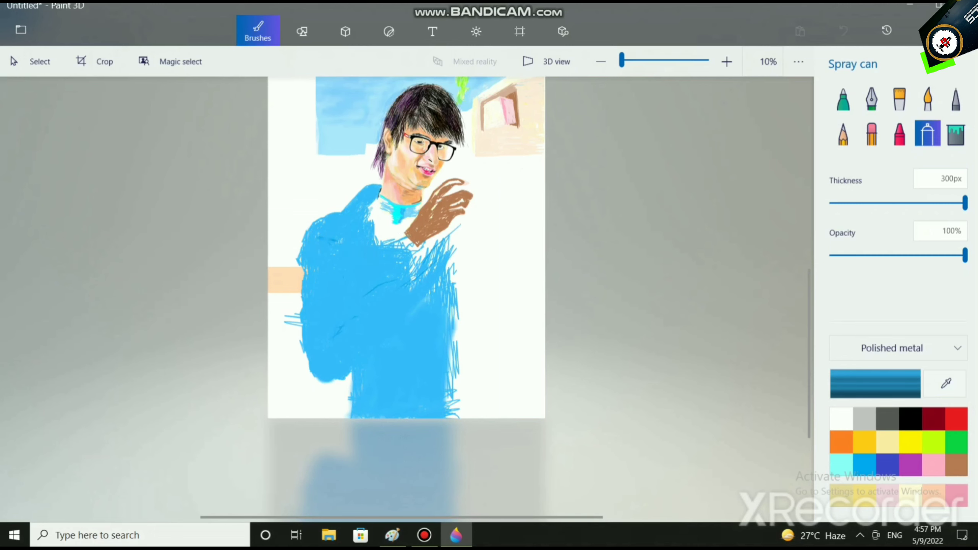
Spray blue along the ragged shirt edge between the shoulder and the white area below the collar
scroll(430, 218, up, 5)
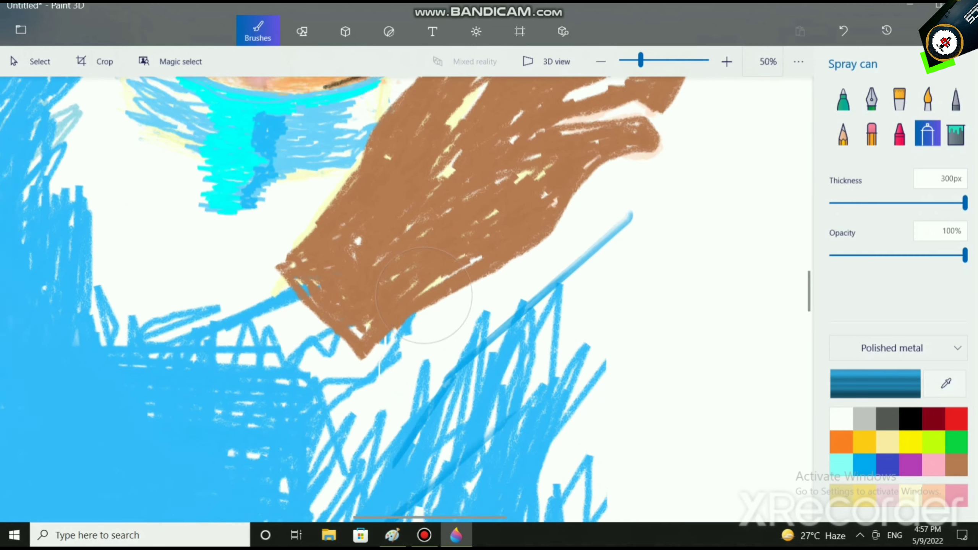
scroll(431, 280, down, 2)
mouse_move(251, 172)
mouse_down()
mouse_move(239, 175)
mouse_move(217, 223)
mouse_up()
mouse_move(256, 161)
mouse_down()
mouse_move(191, 208)
mouse_move(259, 309)
mouse_up()
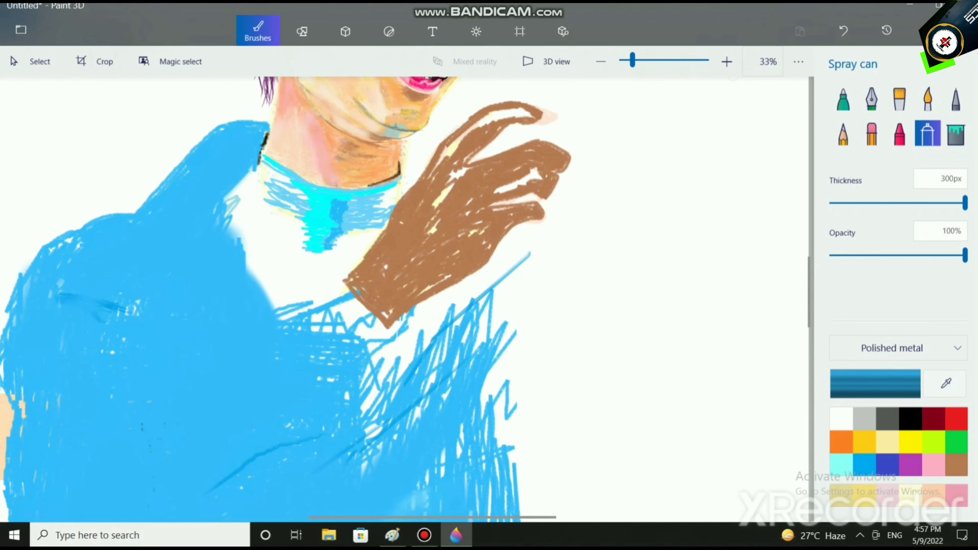
Set the spray thickness to 63 px and spray pale yellow over the wrist and back of the brown hand
drag(965, 203, 850, 203)
scroll(703, 262, up, 2)
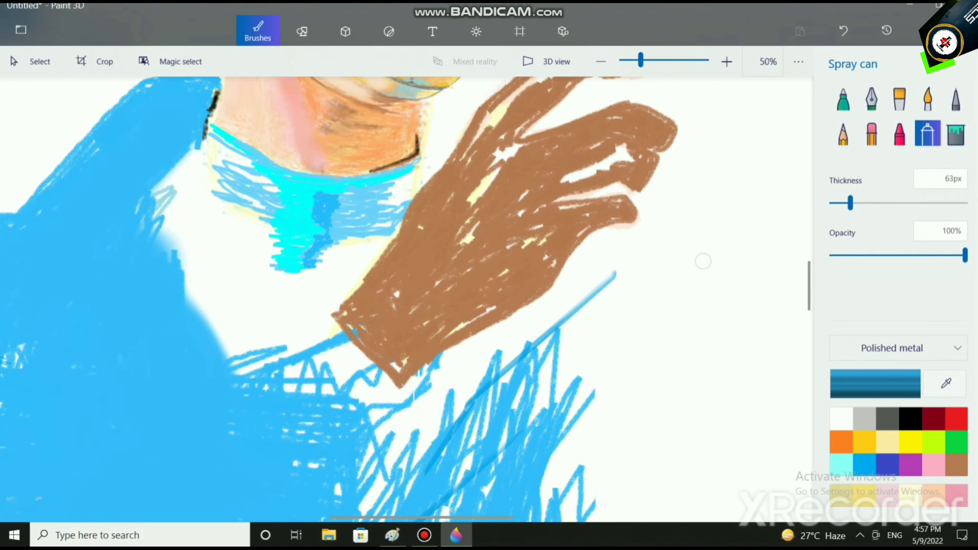
click(888, 442)
mouse_move(478, 235)
mouse_down()
mouse_move(442, 278)
mouse_move(418, 270)
mouse_move(431, 185)
mouse_move(472, 135)
mouse_move(420, 212)
mouse_move(381, 301)
mouse_move(364, 300)
mouse_up()
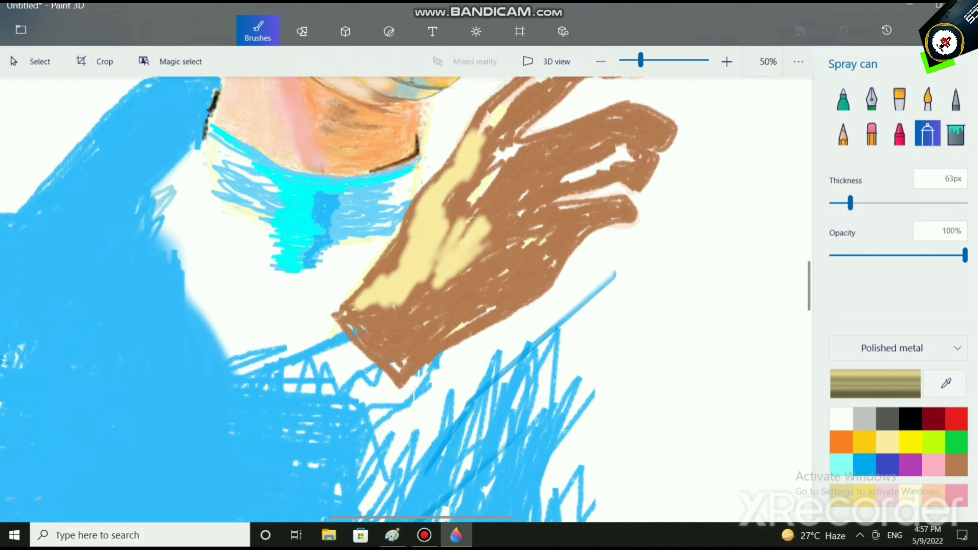
click(875, 383)
drag(425, 157, 428, 157)
click(414, 395)
mouse_move(479, 237)
mouse_down()
mouse_move(455, 298)
mouse_move(472, 310)
mouse_move(523, 287)
mouse_move(516, 295)
mouse_move(398, 371)
mouse_move(349, 322)
mouse_up()
Set the spray thickness to 190 px and fill the body of the hand with solid pale yellow
click(912, 202)
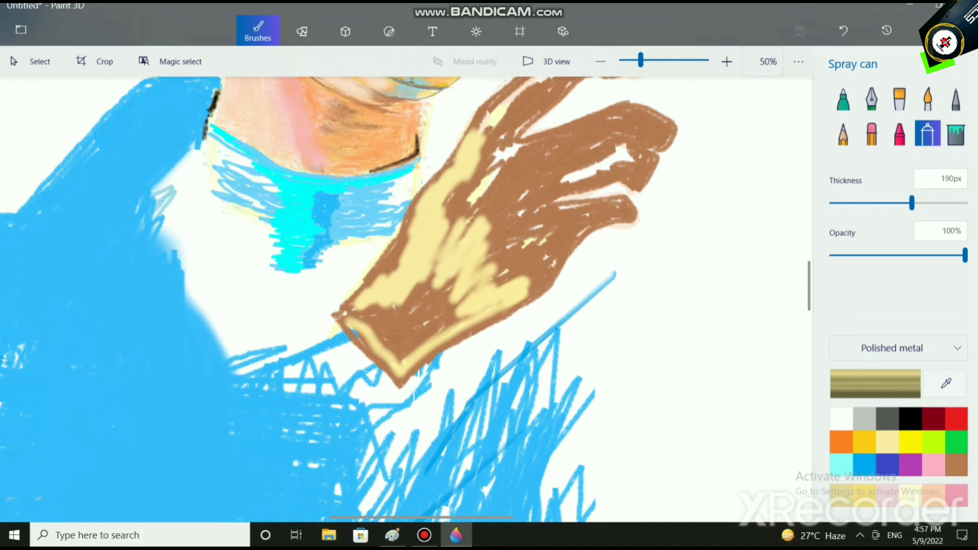
mouse_move(501, 243)
mouse_down()
mouse_move(432, 276)
mouse_move(475, 260)
mouse_move(392, 302)
mouse_move(386, 319)
mouse_move(409, 336)
mouse_move(556, 239)
mouse_move(535, 267)
mouse_move(547, 248)
mouse_move(504, 290)
mouse_move(401, 350)
mouse_move(364, 314)
mouse_move(452, 214)
mouse_move(470, 239)
mouse_move(544, 234)
mouse_move(513, 160)
mouse_move(480, 192)
mouse_move(497, 166)
mouse_move(433, 218)
mouse_move(406, 313)
mouse_move(531, 235)
mouse_up()
scroll(461, 234, down, 5)
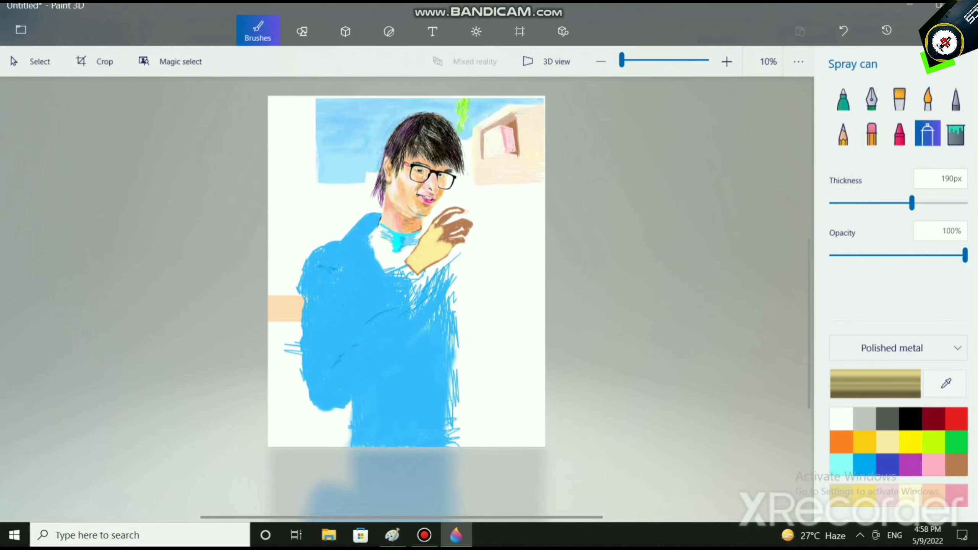
Set the spray thickness to 67 px and spray the index finger and the hand's upper edge pale yellow
scroll(451, 225, up, 5)
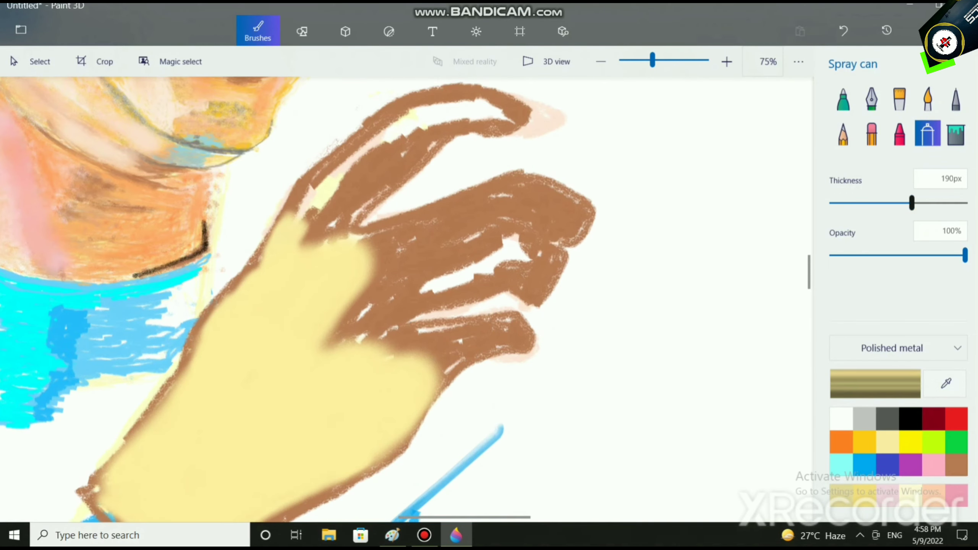
drag(912, 203, 852, 204)
mouse_move(412, 131)
mouse_down()
mouse_move(385, 172)
mouse_move(368, 152)
mouse_move(320, 185)
mouse_move(404, 123)
mouse_move(335, 166)
mouse_move(281, 243)
mouse_move(308, 191)
mouse_move(404, 112)
mouse_move(443, 98)
mouse_move(471, 103)
mouse_up()
mouse_move(432, 104)
mouse_down()
mouse_move(500, 119)
mouse_move(389, 169)
mouse_move(458, 112)
mouse_move(312, 231)
mouse_up()
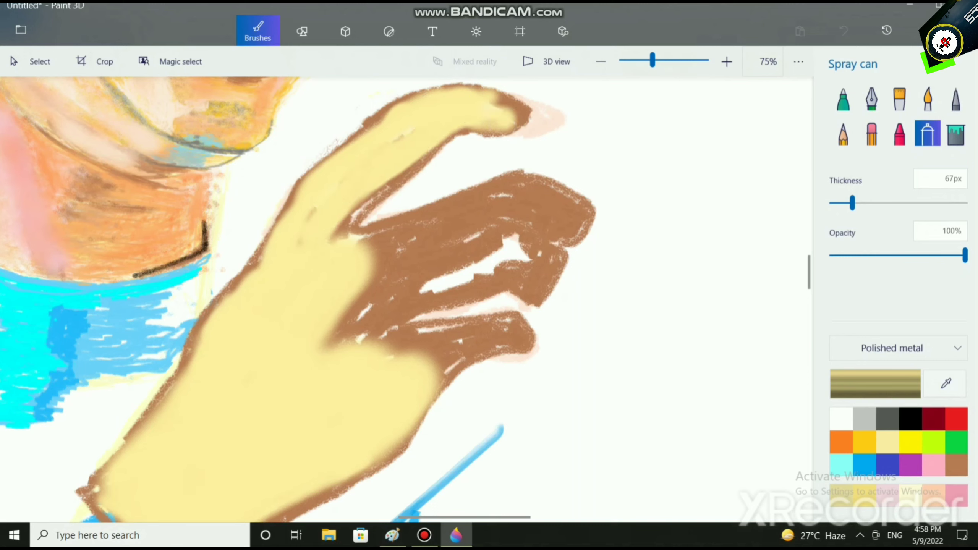
mouse_move(426, 107)
mouse_down()
mouse_move(339, 160)
mouse_move(206, 327)
mouse_move(113, 468)
mouse_move(275, 241)
mouse_move(308, 177)
mouse_move(388, 114)
mouse_move(448, 88)
mouse_move(345, 141)
mouse_move(294, 202)
mouse_up()
Spray white along the outer edge of the index finger and hand to clean up the outline
scroll(428, 181, down, 2)
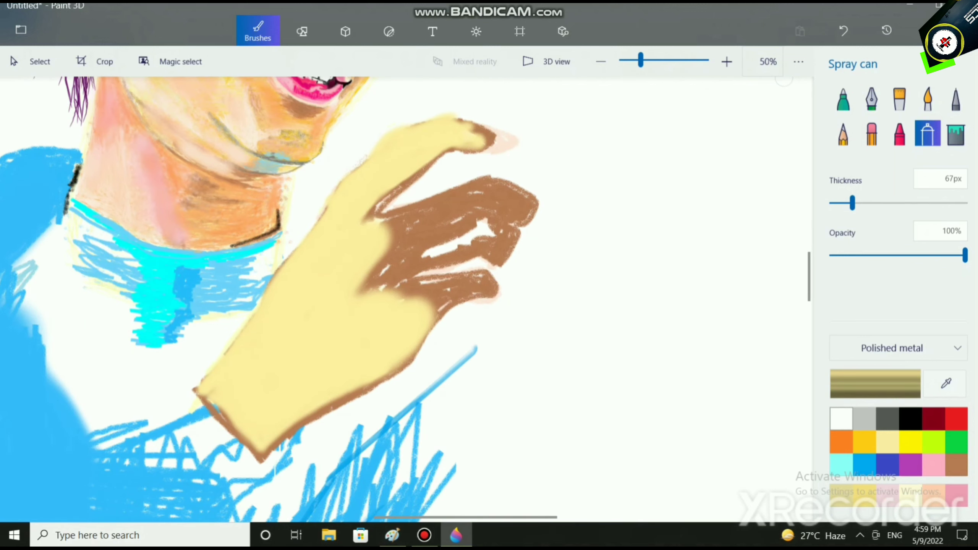
click(841, 418)
mouse_move(468, 97)
mouse_down()
mouse_move(393, 116)
mouse_move(383, 134)
mouse_up()
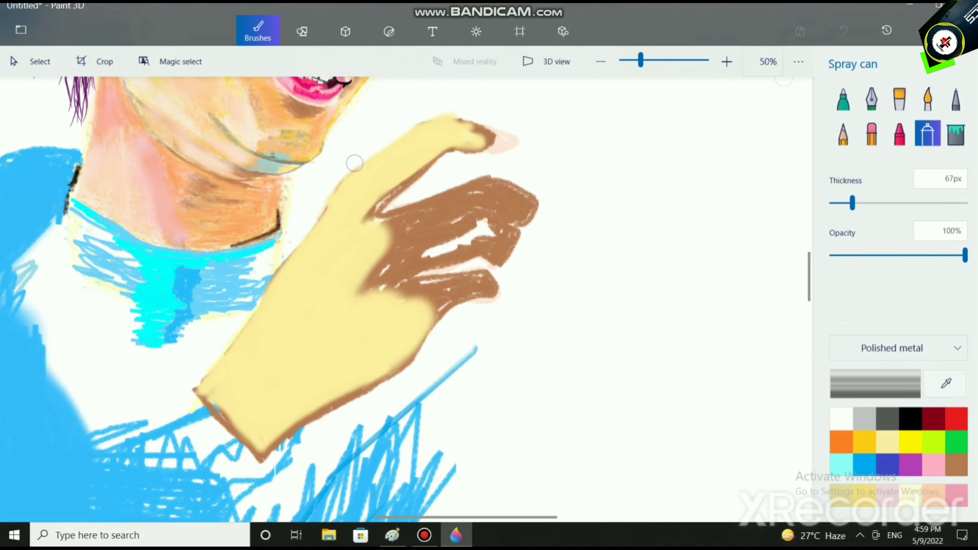
drag(355, 164, 300, 219)
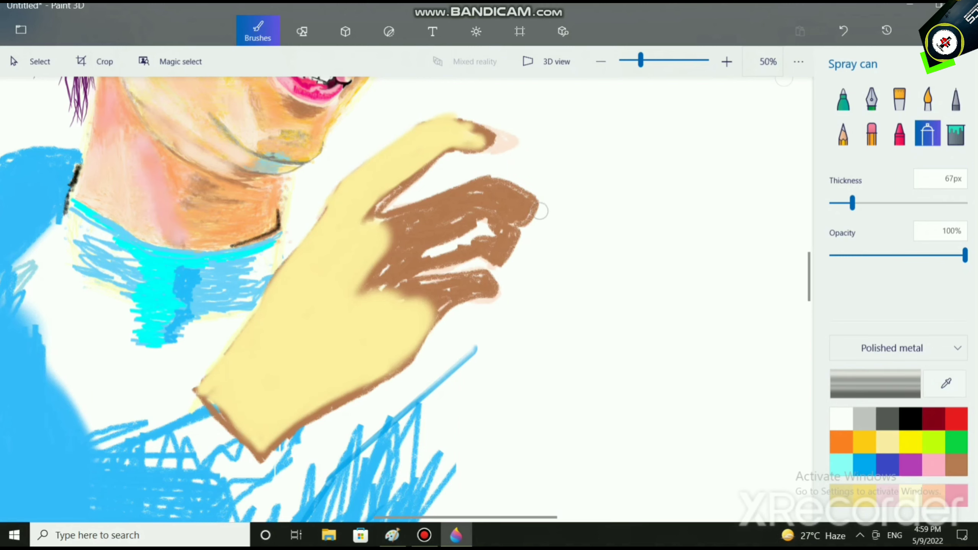
Mix a near-white spray colour from the pink swatch and spray soft highlight streaks on the lower part of the hand
scroll(541, 211, down, 5)
scroll(563, 155, up, 3)
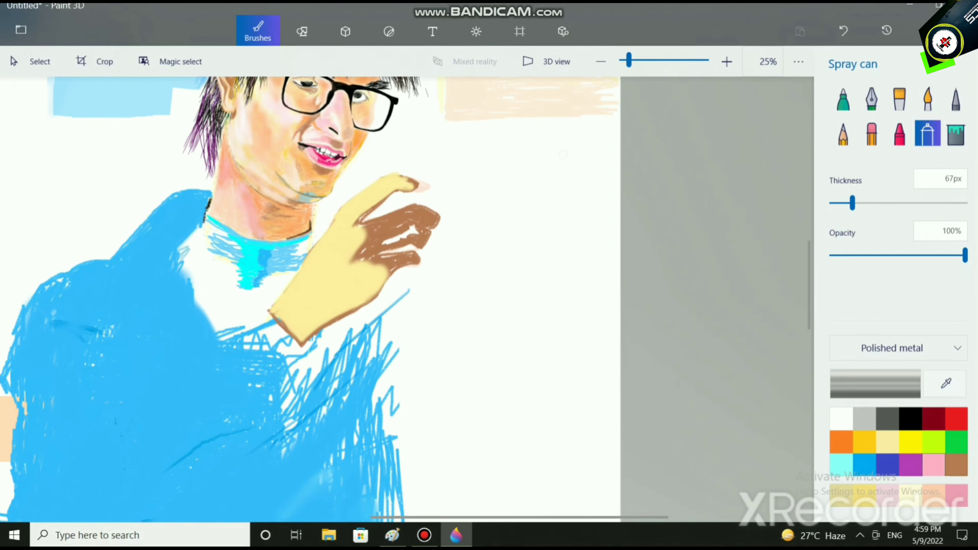
click(933, 464)
click(891, 348)
click(891, 347)
click(875, 383)
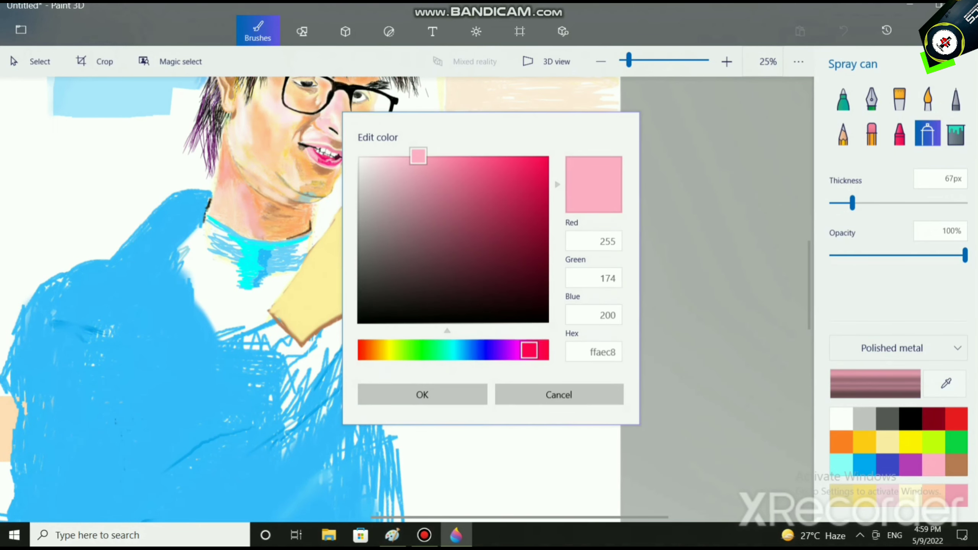
drag(419, 156, 358, 156)
click(423, 394)
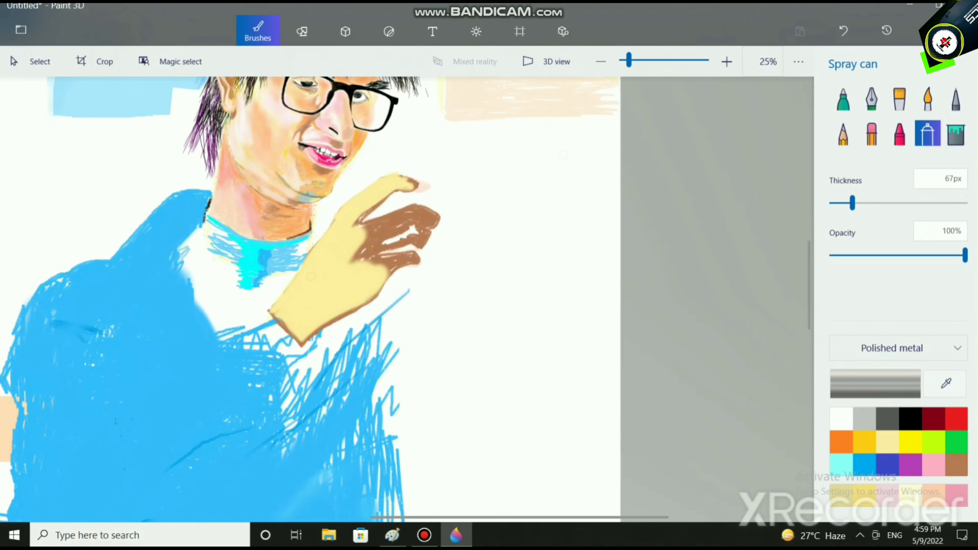
drag(314, 277, 317, 318)
Spray a pale yellow outline that extends the index finger upward and curves down around its tip
click(888, 442)
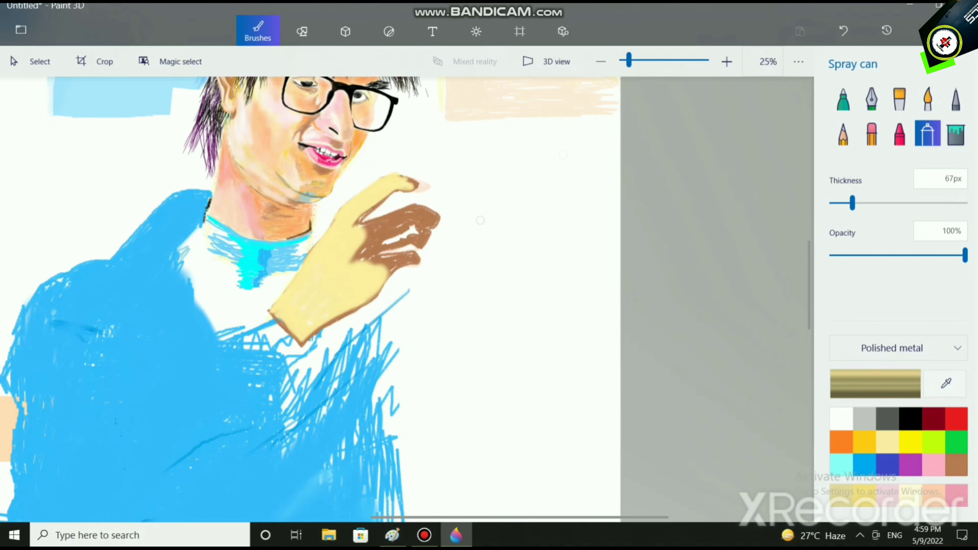
scroll(447, 221, up, 2)
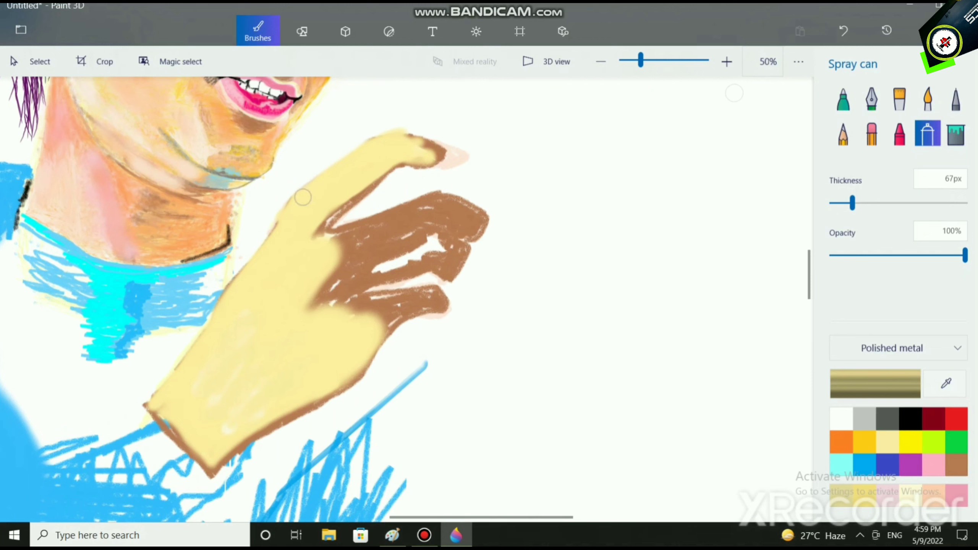
mouse_move(306, 183)
mouse_down()
mouse_move(356, 122)
mouse_move(428, 111)
mouse_up()
mouse_move(361, 126)
mouse_down()
mouse_move(437, 108)
mouse_move(478, 136)
mouse_move(477, 148)
mouse_move(448, 145)
mouse_up()
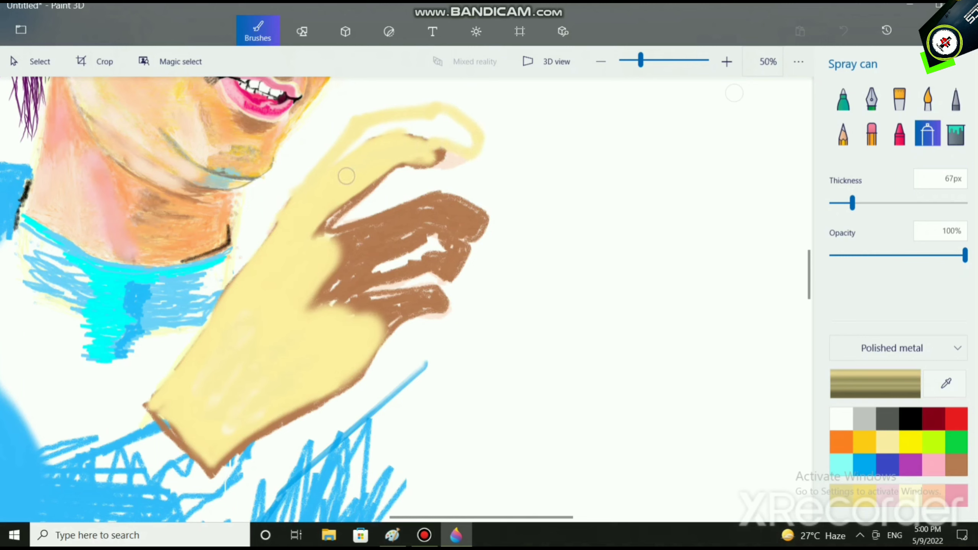
drag(351, 193, 320, 229)
Spray white over the brown underside and inner part of the index finger to reshape it
click(841, 419)
mouse_move(456, 165)
mouse_down()
mouse_move(409, 155)
mouse_move(448, 156)
mouse_move(434, 165)
mouse_move(461, 156)
mouse_move(397, 167)
mouse_move(347, 200)
mouse_move(408, 169)
mouse_up()
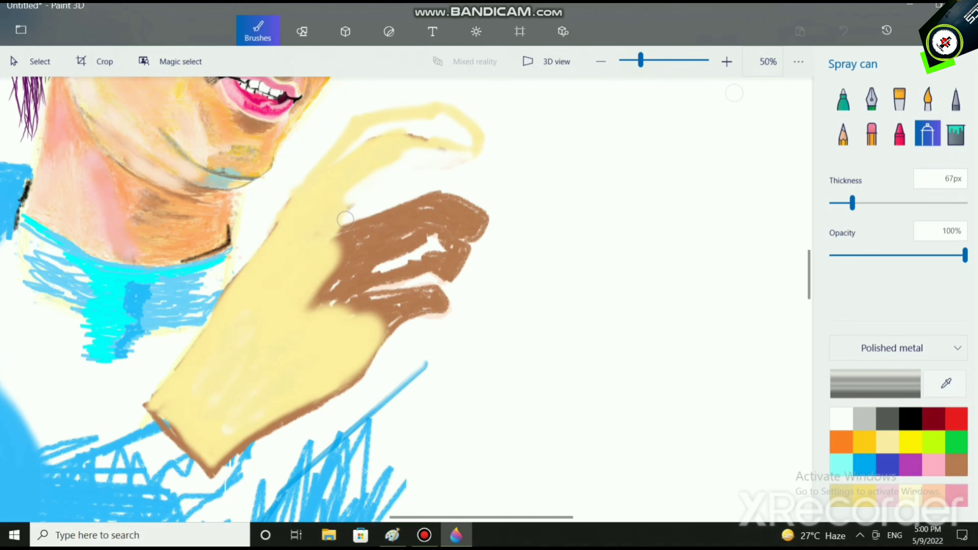
scroll(476, 289, down, 2)
scroll(476, 290, down, 1)
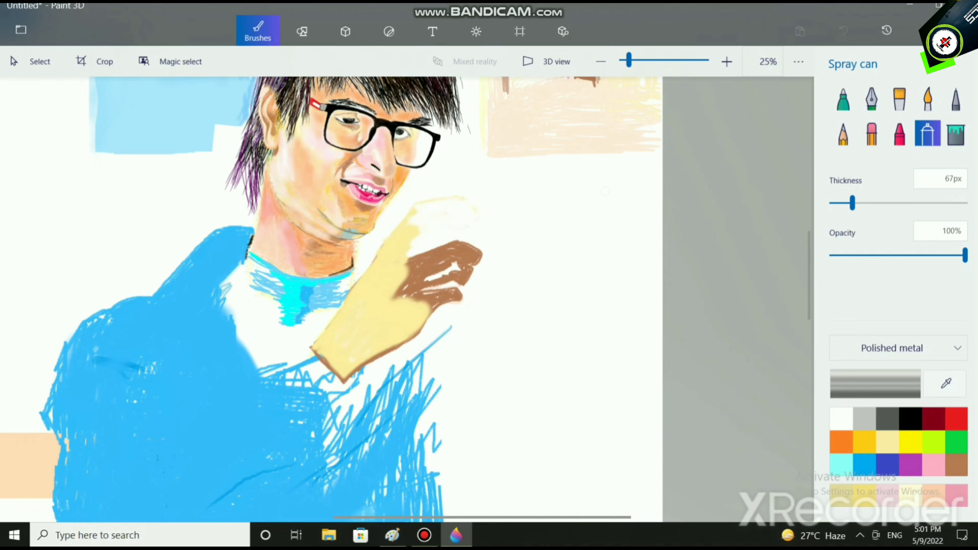
Set the spray colour to fff0bf and spray the curved index finger solid
scroll(605, 191, up, 1)
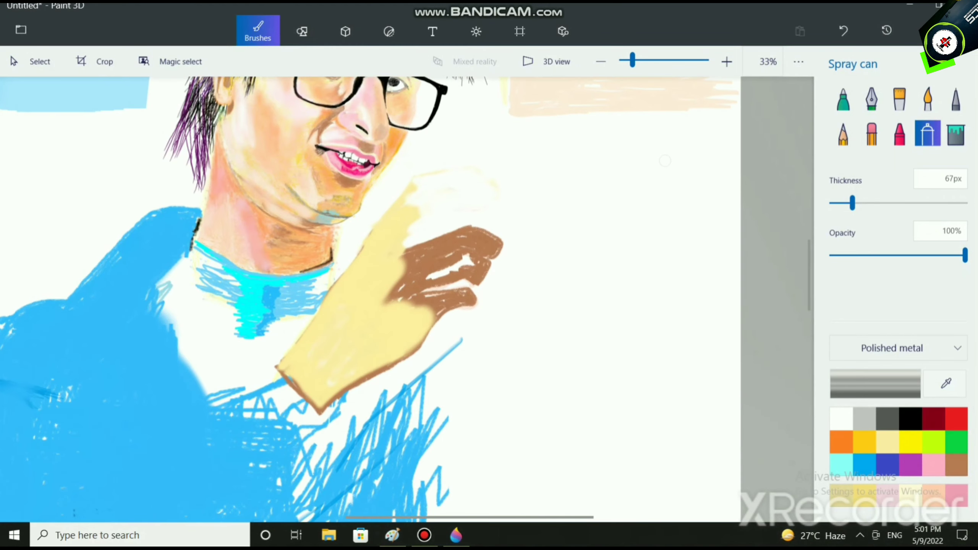
click(887, 443)
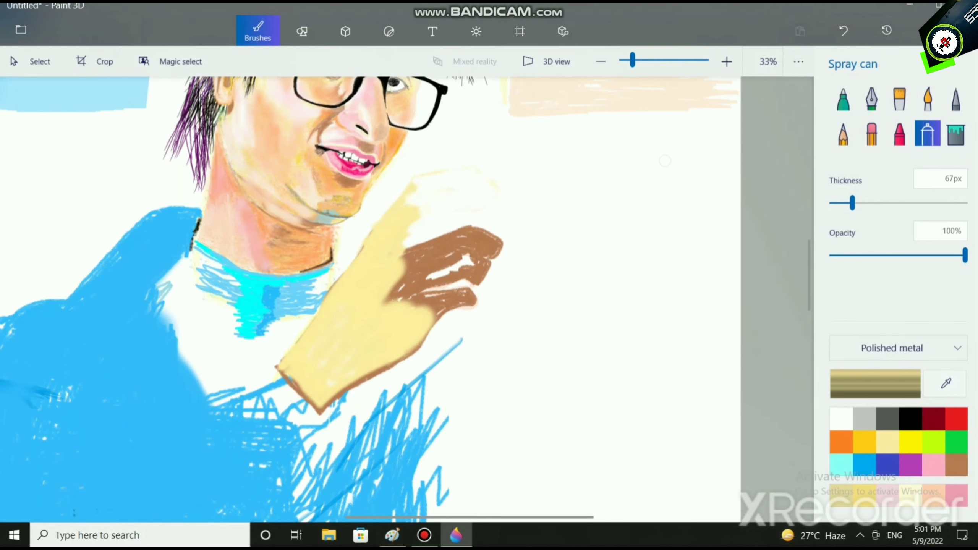
click(864, 442)
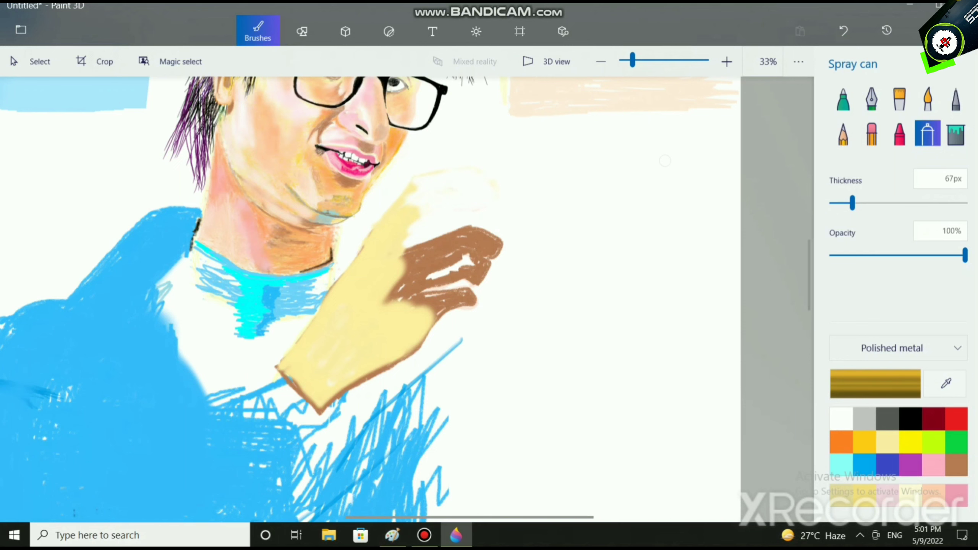
click(875, 383)
drag(531, 156, 405, 156)
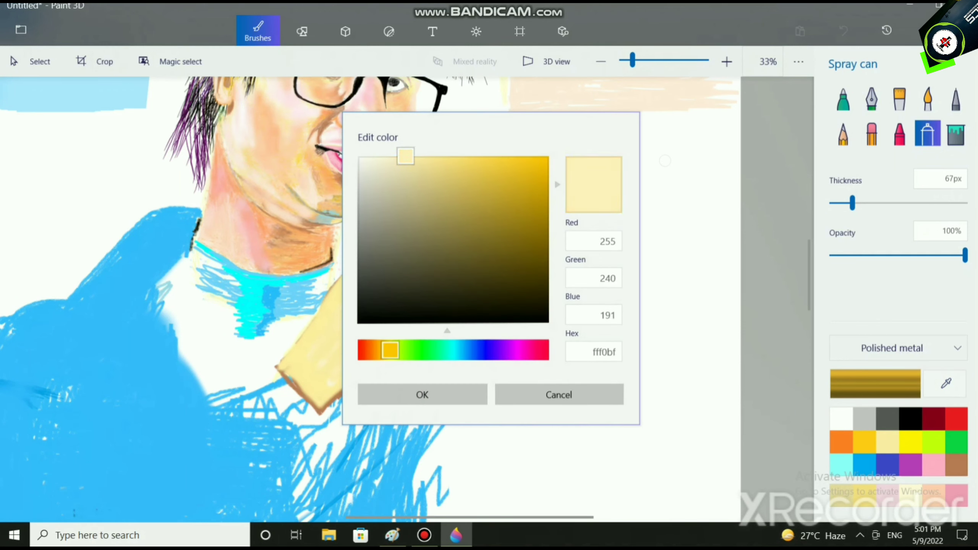
click(423, 395)
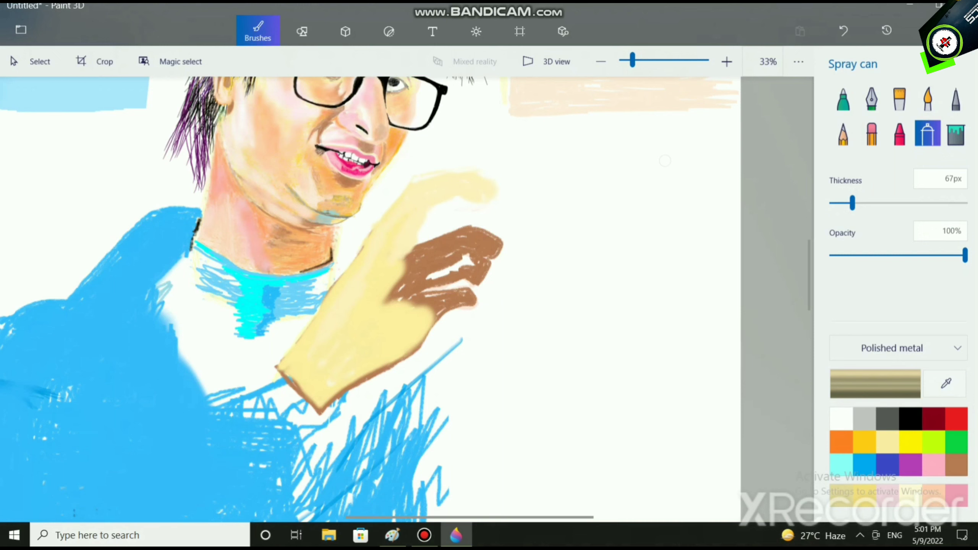
Spray the same cream colour over the brown on the lower fingers and along the hand's lower edge
mouse_move(404, 265)
mouse_down()
mouse_move(481, 228)
mouse_move(491, 252)
mouse_move(468, 248)
mouse_move(479, 244)
mouse_move(470, 237)
mouse_move(434, 267)
mouse_move(464, 236)
mouse_move(492, 247)
mouse_move(451, 248)
mouse_move(409, 271)
mouse_move(467, 254)
mouse_up()
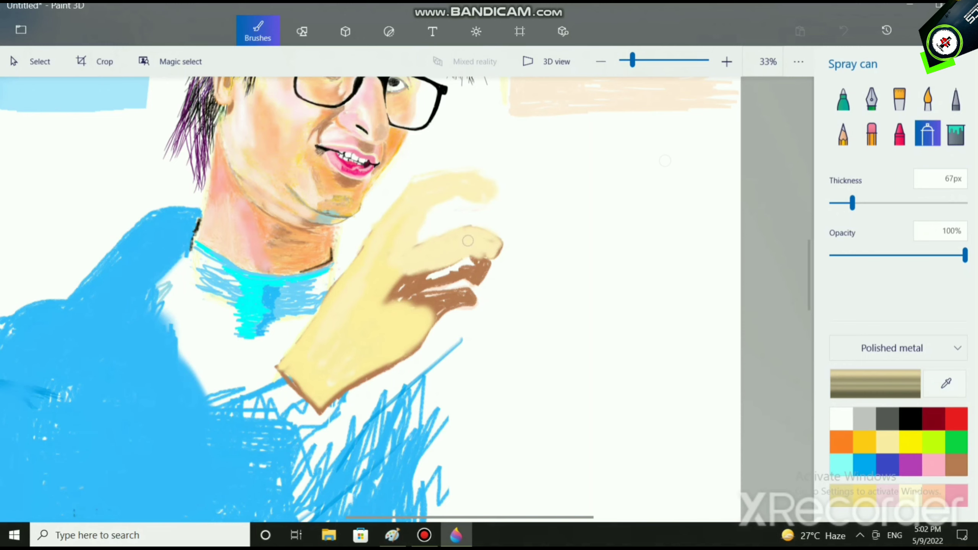
mouse_move(409, 279)
mouse_down()
mouse_move(396, 287)
mouse_move(468, 266)
mouse_move(483, 279)
mouse_move(466, 269)
mouse_move(397, 297)
mouse_up()
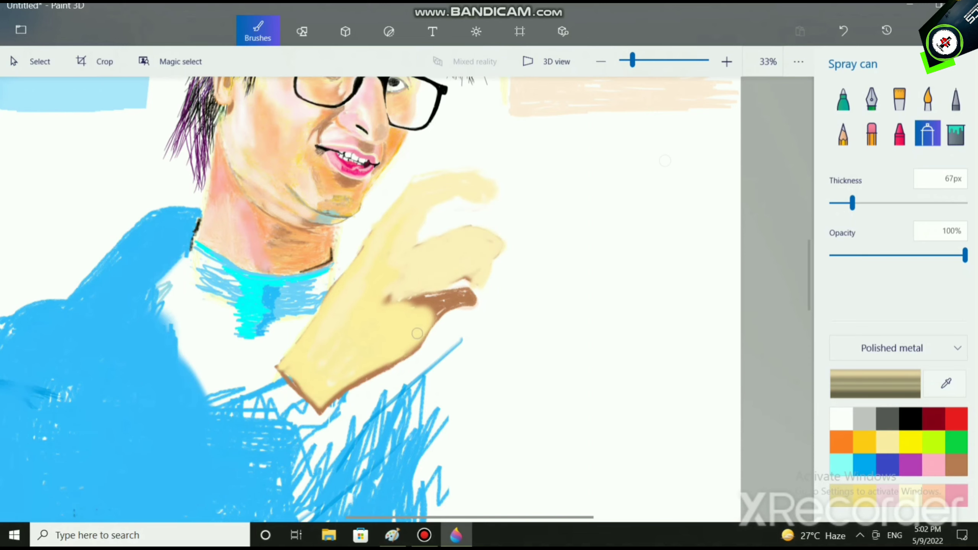
scroll(418, 333, up, 3)
mouse_move(424, 278)
mouse_down()
mouse_move(494, 261)
mouse_move(472, 264)
mouse_move(508, 247)
mouse_move(481, 252)
mouse_move(521, 247)
mouse_move(537, 270)
mouse_move(530, 264)
mouse_move(532, 285)
mouse_move(518, 257)
mouse_move(531, 262)
mouse_move(532, 279)
mouse_move(515, 291)
mouse_move(522, 296)
mouse_move(509, 281)
mouse_move(482, 278)
mouse_move(446, 303)
mouse_move(519, 275)
mouse_move(408, 270)
mouse_move(404, 258)
mouse_up()
mouse_move(448, 299)
mouse_down()
mouse_move(402, 368)
mouse_move(216, 486)
mouse_move(384, 388)
mouse_move(468, 286)
mouse_move(442, 310)
mouse_move(424, 350)
mouse_move(475, 287)
mouse_up()
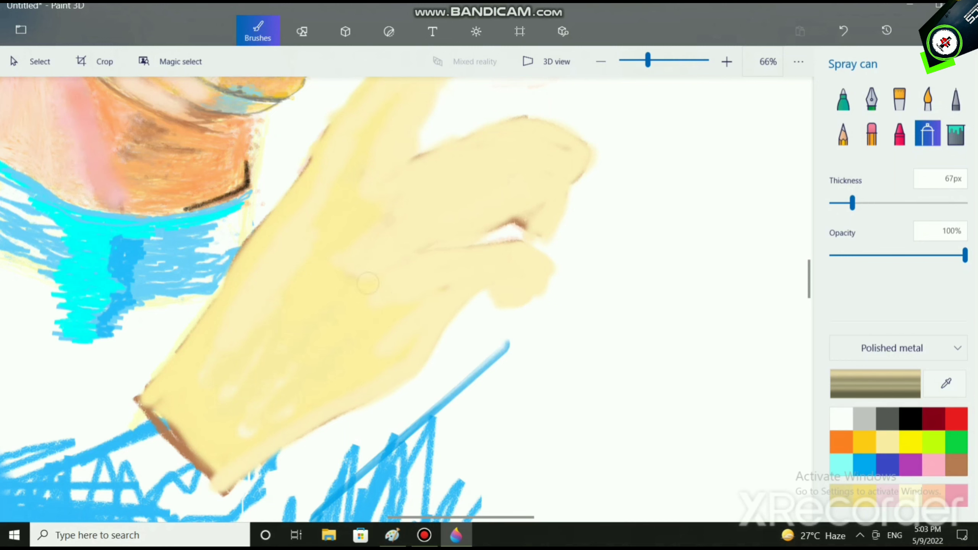
Mix a pale peach spray colour from the orange swatch and shade the underside of the index finger
scroll(367, 283, down, 8)
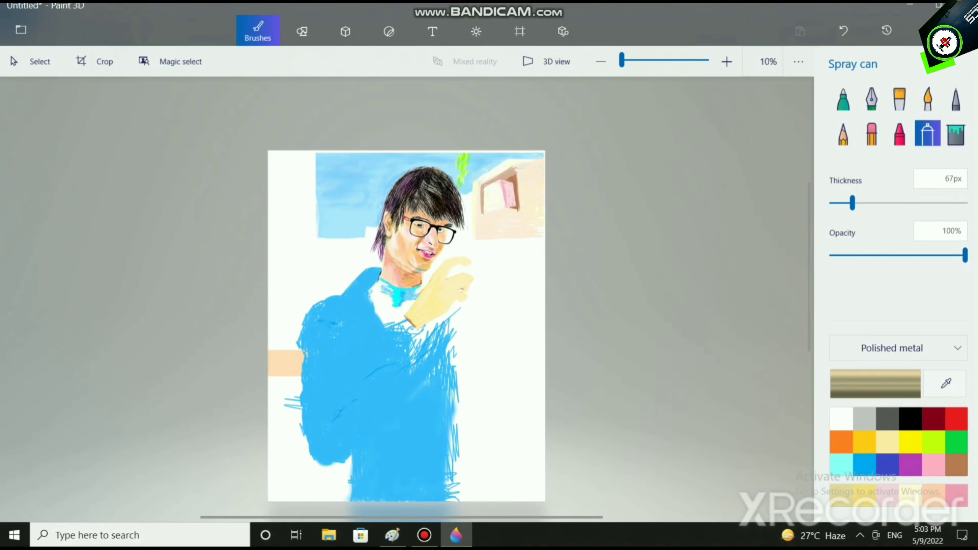
scroll(482, 319, up, 4)
click(864, 442)
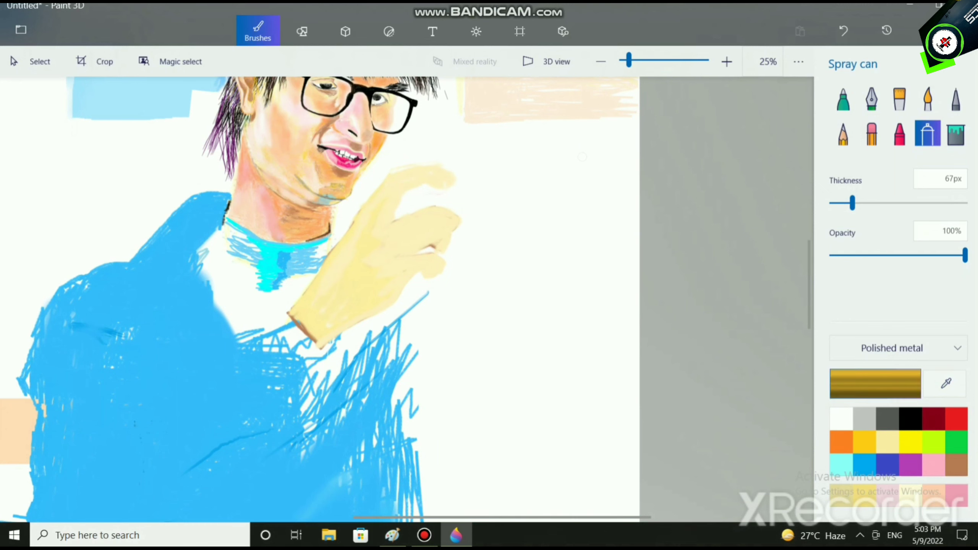
click(841, 442)
click(875, 384)
drag(519, 156, 399, 156)
click(422, 395)
scroll(303, 136, up, 3)
scroll(303, 136, up, 2)
mouse_move(376, 227)
mouse_down()
mouse_move(313, 230)
mouse_move(322, 244)
mouse_move(309, 246)
mouse_move(375, 225)
mouse_move(438, 251)
mouse_move(335, 227)
mouse_move(330, 249)
mouse_move(312, 243)
mouse_move(294, 270)
mouse_move(301, 283)
mouse_move(257, 341)
mouse_move(306, 242)
mouse_move(260, 317)
mouse_move(266, 332)
mouse_move(294, 259)
mouse_move(389, 226)
mouse_move(374, 207)
mouse_move(318, 209)
mouse_move(374, 214)
mouse_up()
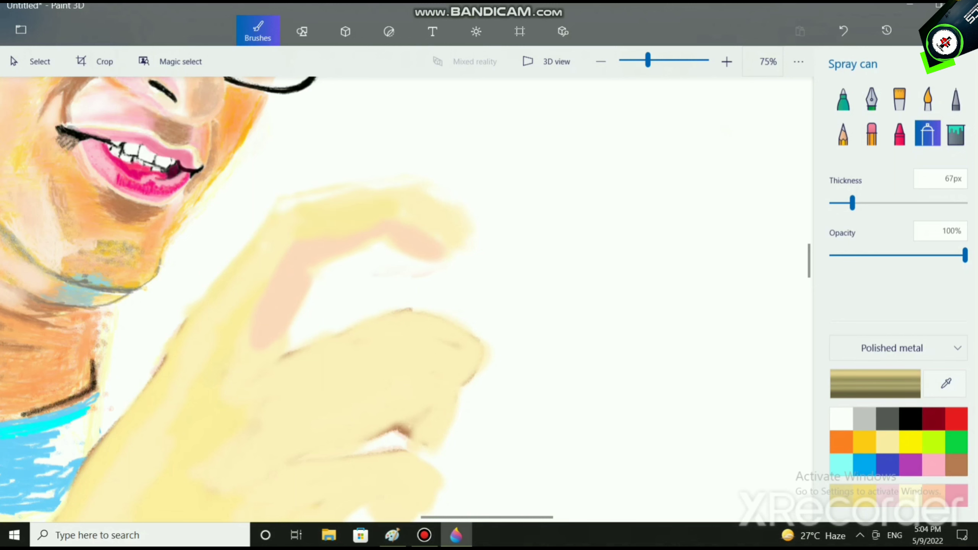
scroll(374, 401, down, 3)
click(933, 495)
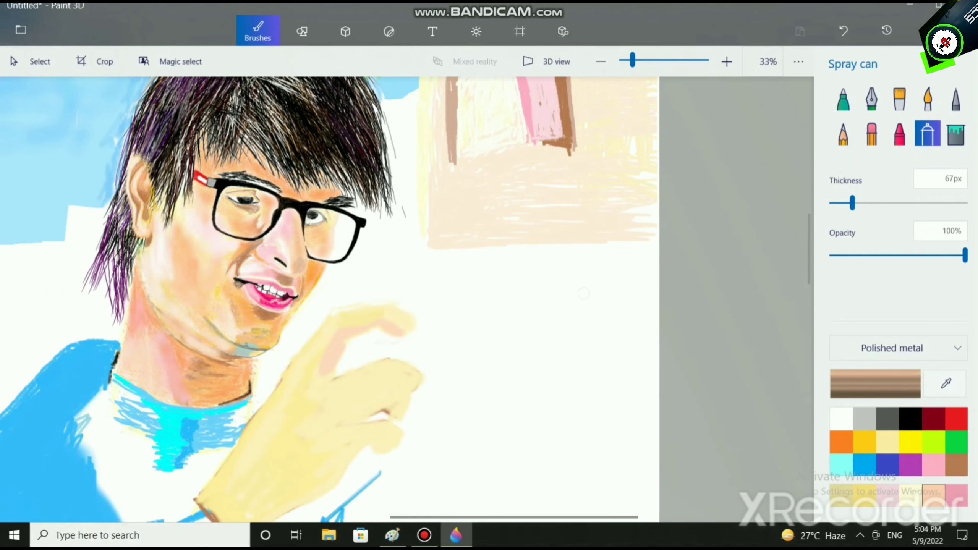
drag(283, 440, 336, 411)
key(ctrl+z)
Set the spray colour to brown and thickness to 25 px, and spray a curved dividing line across the middle fingers
scroll(436, 423, up, 6)
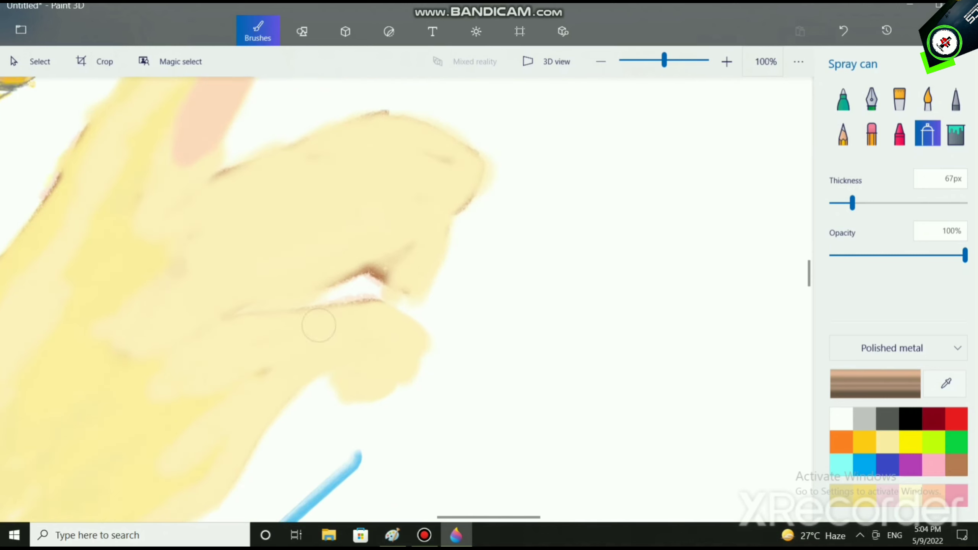
scroll(295, 242, up, 1)
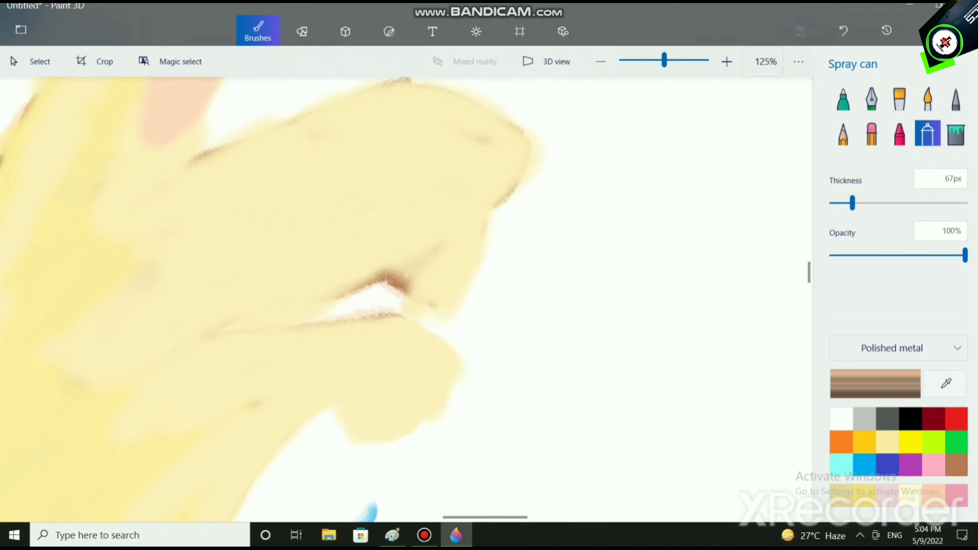
click(956, 464)
drag(852, 202, 831, 202)
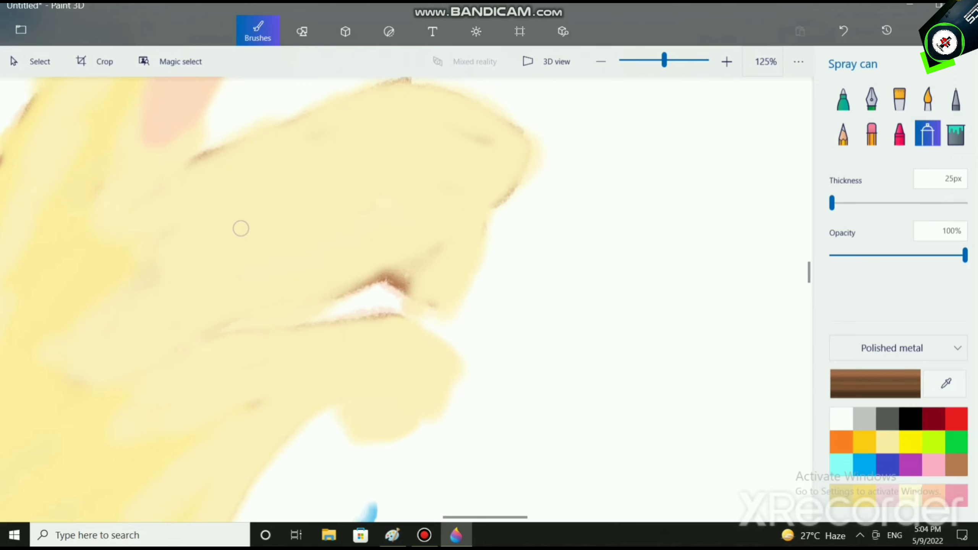
mouse_move(241, 228)
mouse_down()
mouse_move(419, 166)
mouse_move(449, 170)
mouse_move(490, 210)
mouse_up()
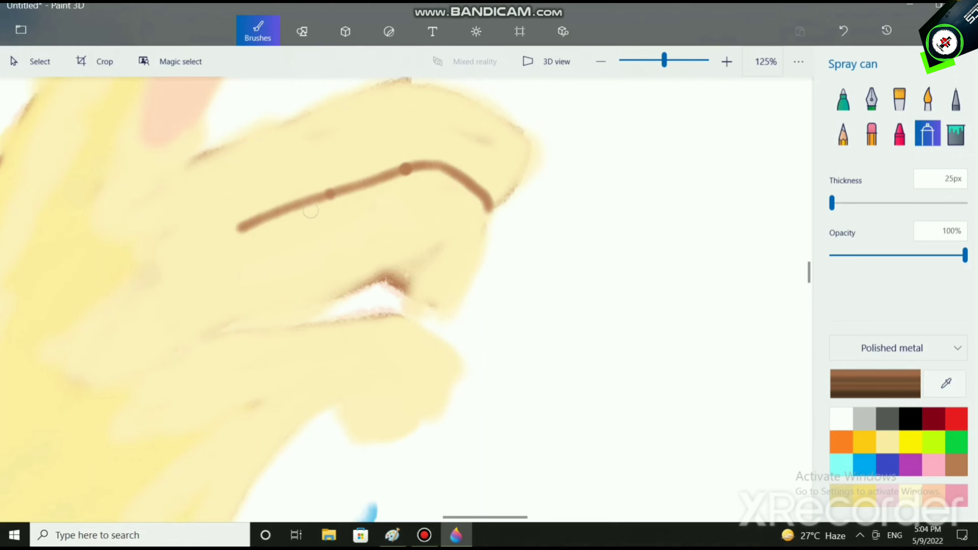
Spray a second brown line below the finger divider, and fill between the two lines with a black 6 px Pencil
mouse_move(276, 224)
mouse_down()
mouse_move(231, 224)
mouse_move(413, 187)
mouse_move(460, 198)
mouse_move(488, 228)
mouse_up()
click(910, 418)
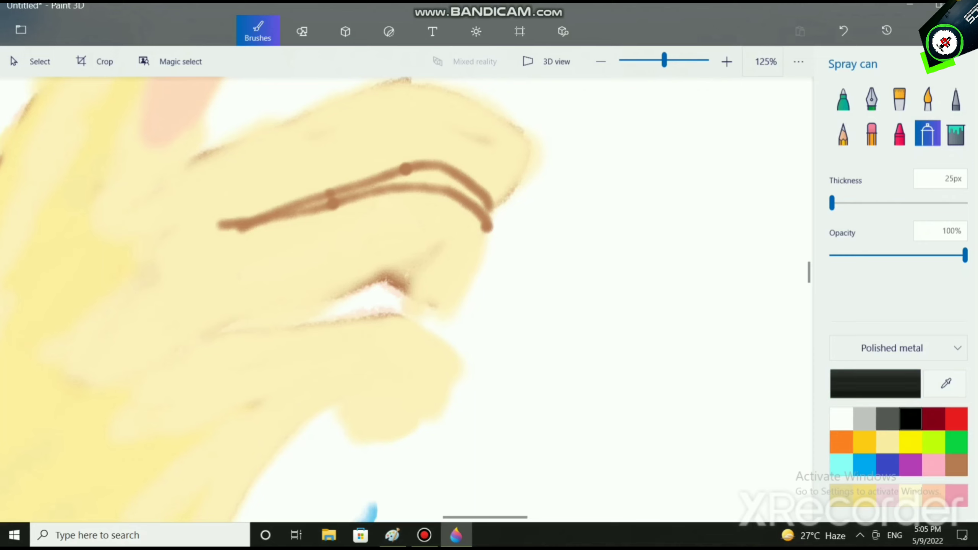
click(843, 133)
mouse_move(431, 176)
mouse_down()
mouse_move(462, 184)
mouse_move(479, 204)
mouse_up()
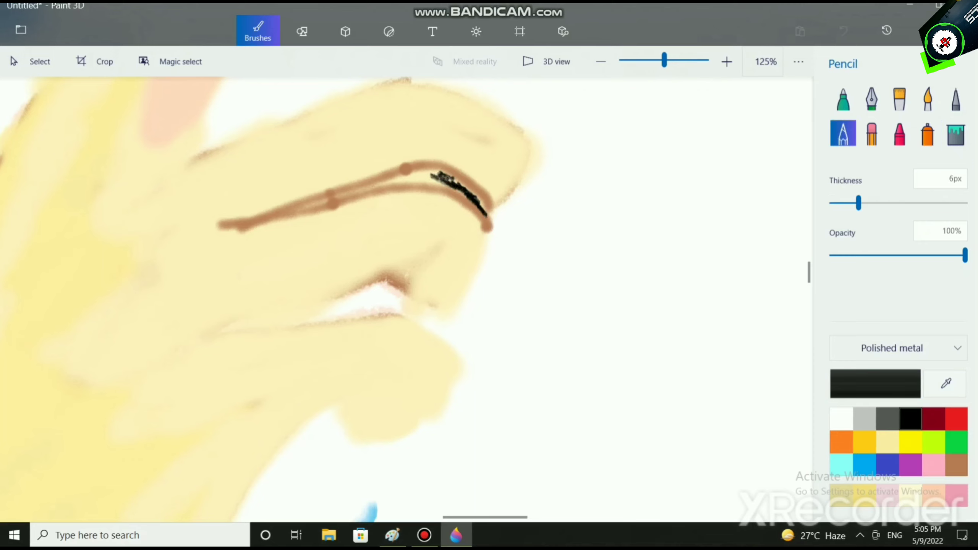
mouse_move(431, 174)
mouse_down()
mouse_move(242, 218)
mouse_move(447, 180)
mouse_move(330, 195)
mouse_up()
mouse_move(270, 217)
mouse_down()
mouse_move(404, 177)
mouse_move(447, 179)
mouse_move(487, 218)
mouse_up()
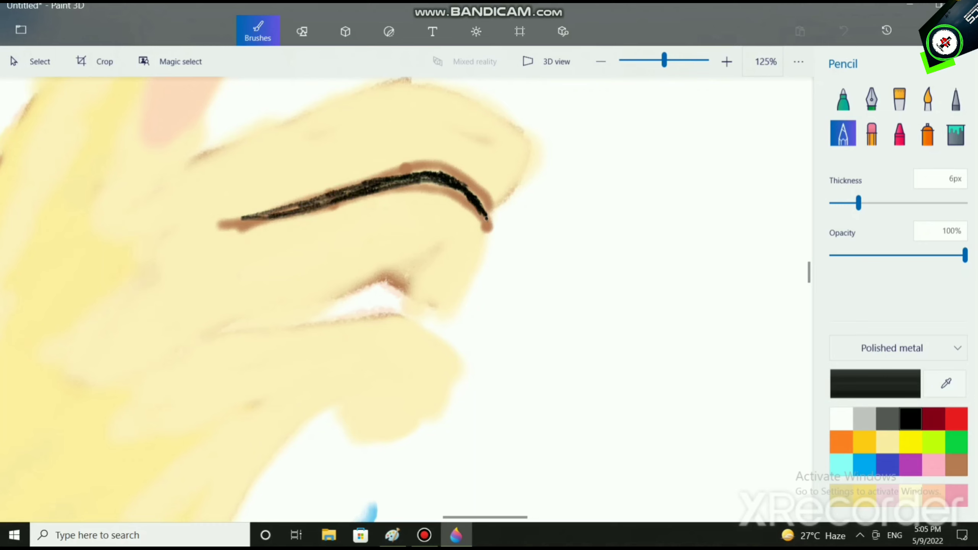
mouse_move(461, 187)
mouse_down()
mouse_move(391, 176)
mouse_move(478, 208)
mouse_move(436, 187)
mouse_move(379, 185)
mouse_move(435, 162)
mouse_move(494, 208)
mouse_move(408, 171)
mouse_move(466, 192)
mouse_up()
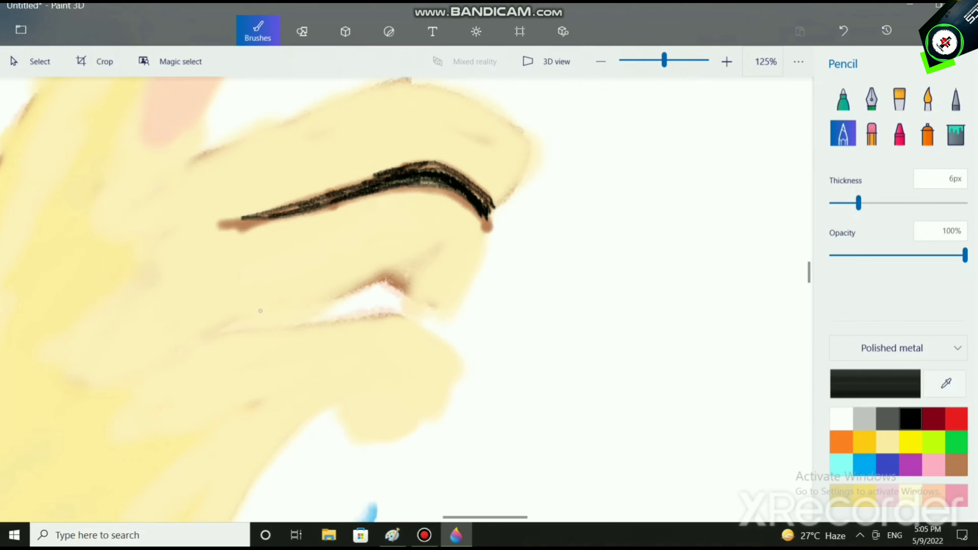
Fill the white gap between the lower fingers with black pencil strokes
scroll(260, 311, down, 5)
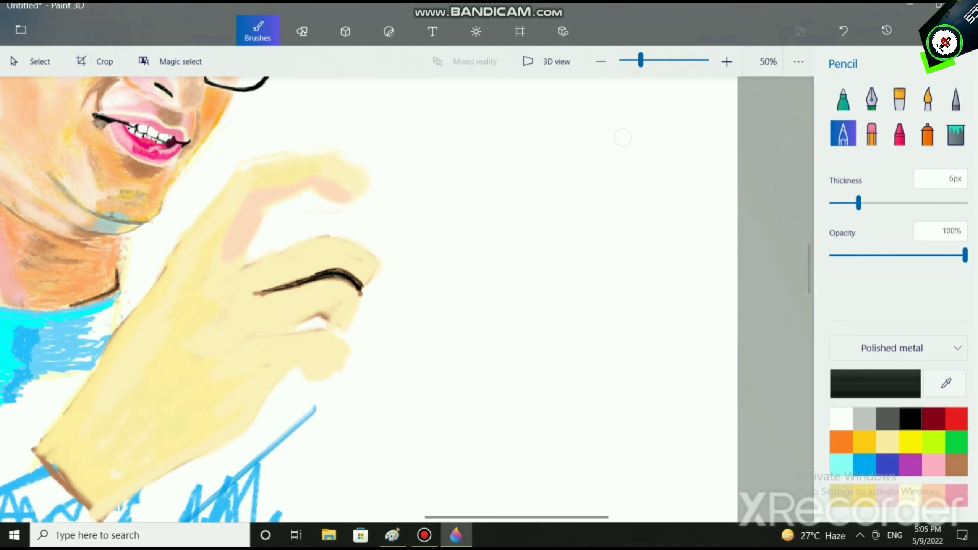
scroll(242, 357, up, 5)
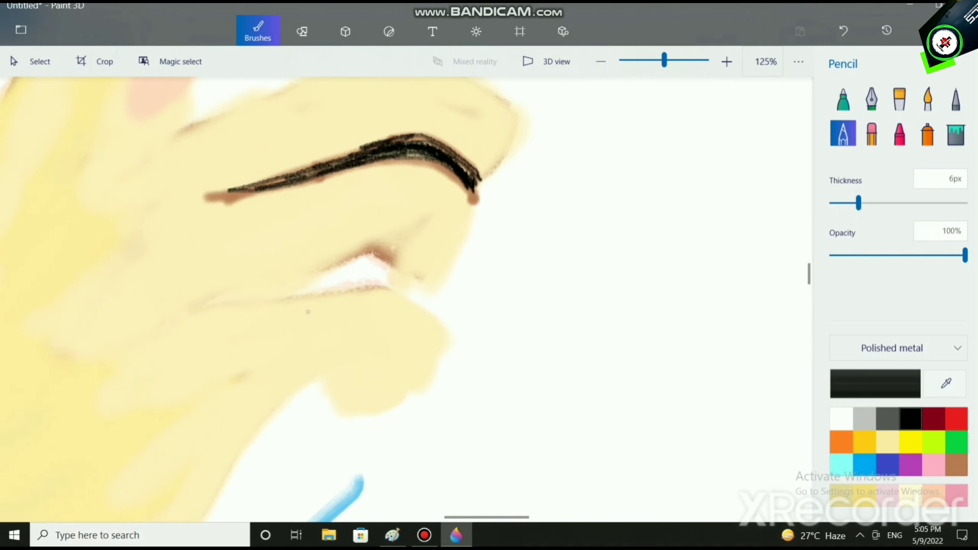
mouse_move(272, 288)
mouse_down()
mouse_move(370, 248)
mouse_move(277, 288)
mouse_move(341, 285)
mouse_move(366, 256)
mouse_move(297, 289)
mouse_move(254, 294)
mouse_move(383, 279)
mouse_move(357, 272)
mouse_move(370, 258)
mouse_move(420, 295)
mouse_move(385, 271)
mouse_move(376, 276)
mouse_move(414, 294)
mouse_move(393, 275)
mouse_move(340, 266)
mouse_move(370, 271)
mouse_move(369, 254)
mouse_up()
scroll(378, 292, down, 10)
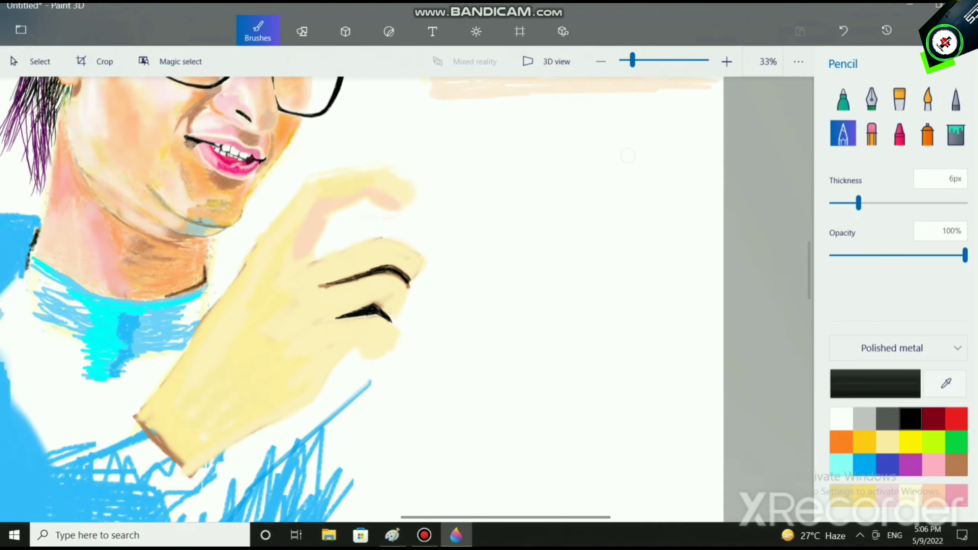
Paint two peach shading lines from the knuckles across the back of the hand with a 29 px Watercolor brush
scroll(452, 352, up, 3)
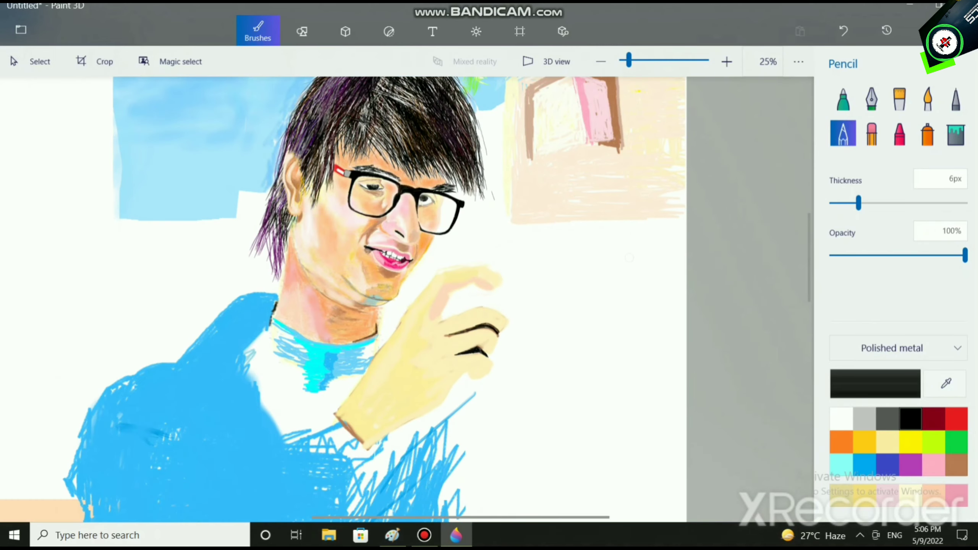
click(934, 495)
scroll(424, 347, up, 1)
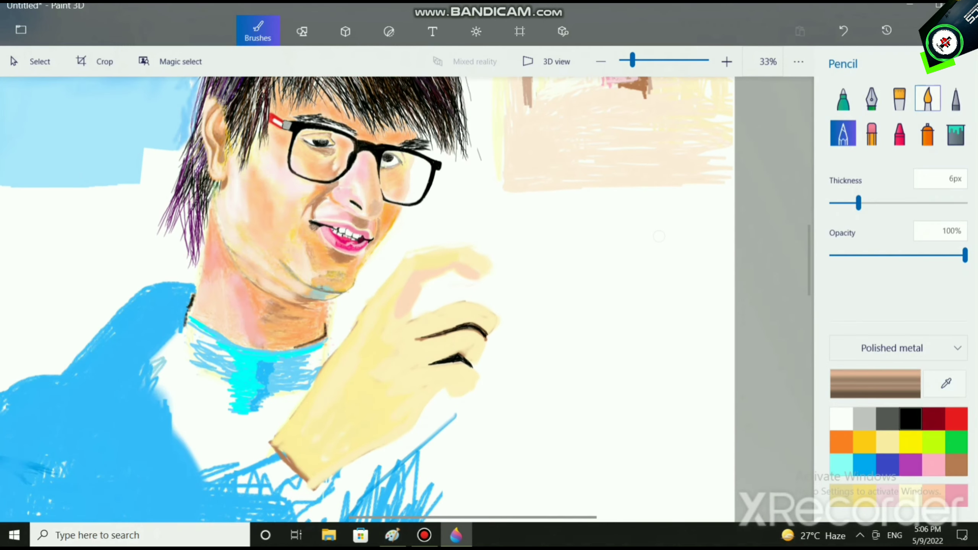
click(928, 98)
scroll(347, 401, up, 1)
mouse_move(965, 203)
mouse_down()
mouse_move(837, 203)
mouse_move(847, 203)
mouse_up()
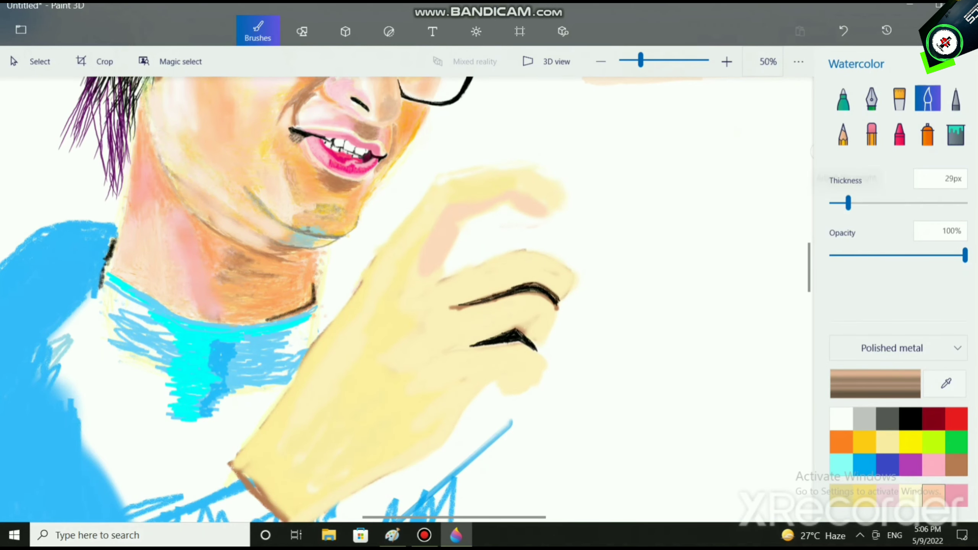
mouse_move(398, 327)
mouse_down()
mouse_move(350, 389)
mouse_move(393, 312)
mouse_up()
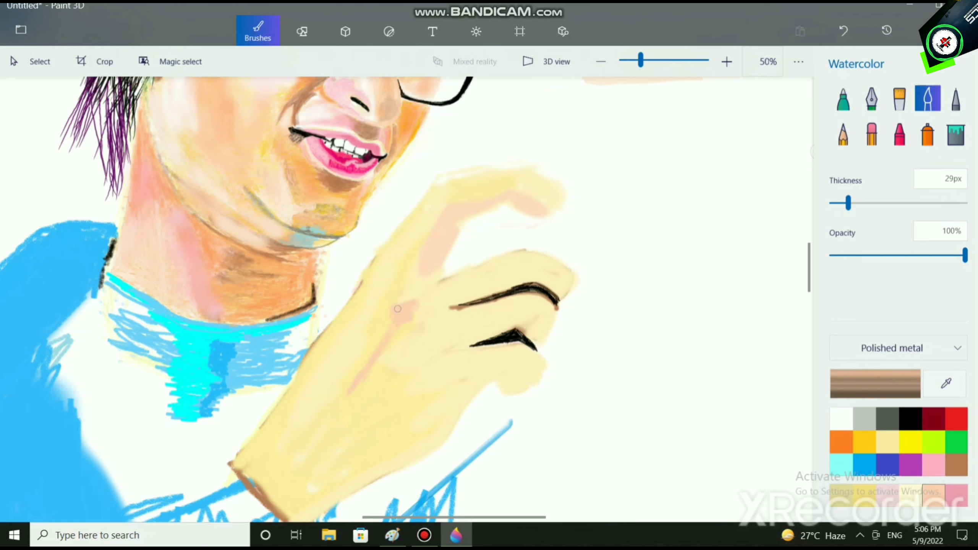
drag(417, 304, 421, 299)
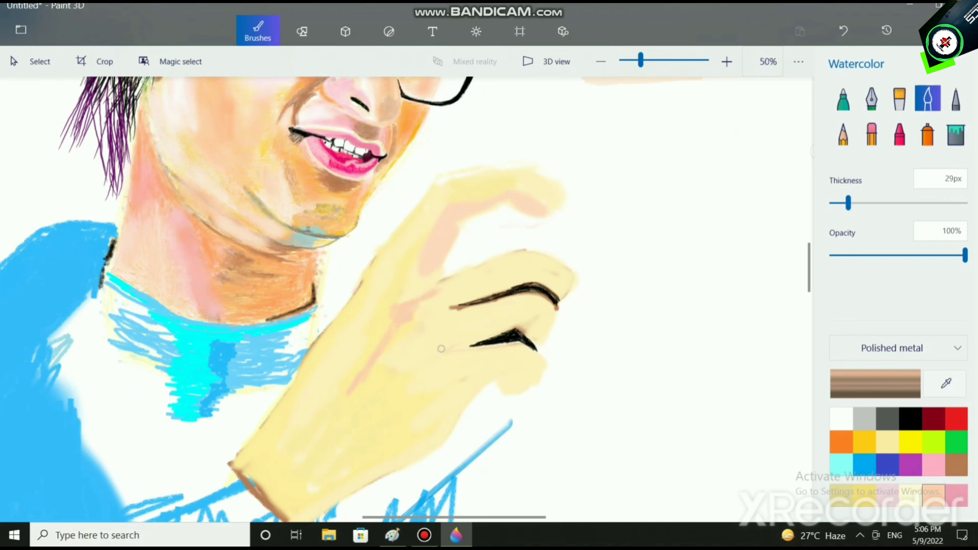
mouse_move(438, 344)
mouse_down()
mouse_move(372, 402)
mouse_move(396, 383)
mouse_move(372, 397)
mouse_up()
mouse_move(436, 345)
mouse_down()
mouse_move(442, 335)
mouse_move(445, 345)
mouse_up()
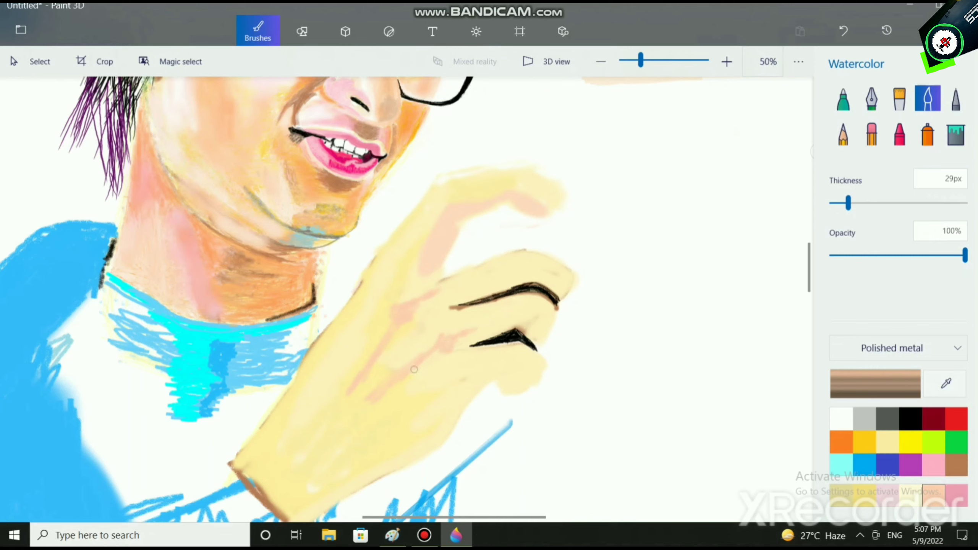
Set the watercolour to fff8f3 and thickness to 147 px, and brush a highlight near the hand's lower edge
click(841, 442)
click(875, 383)
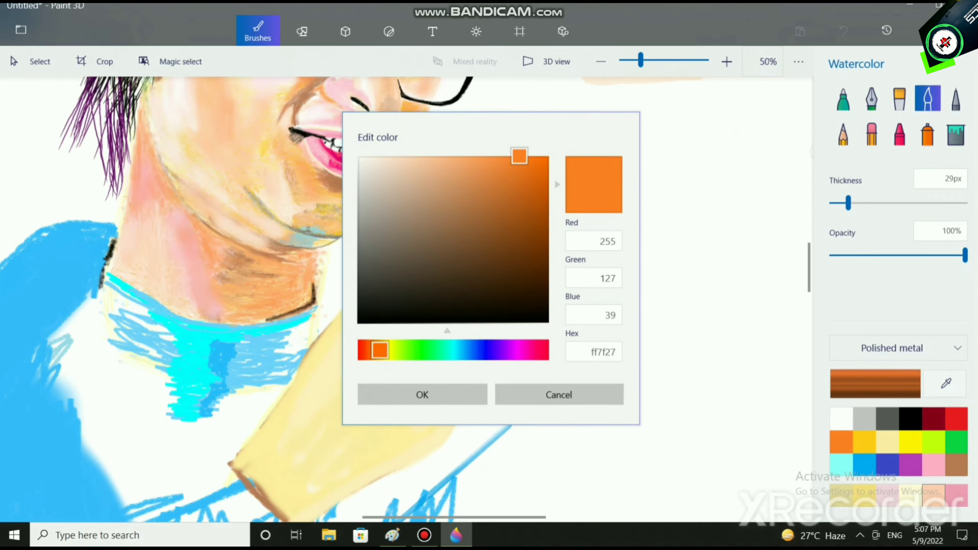
drag(520, 156, 366, 156)
click(422, 395)
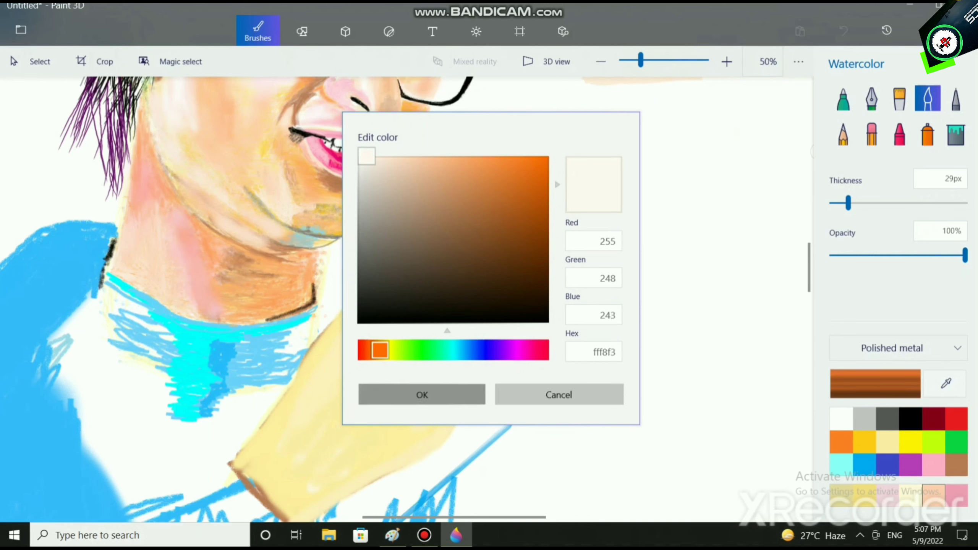
key(Return)
drag(848, 203, 929, 203)
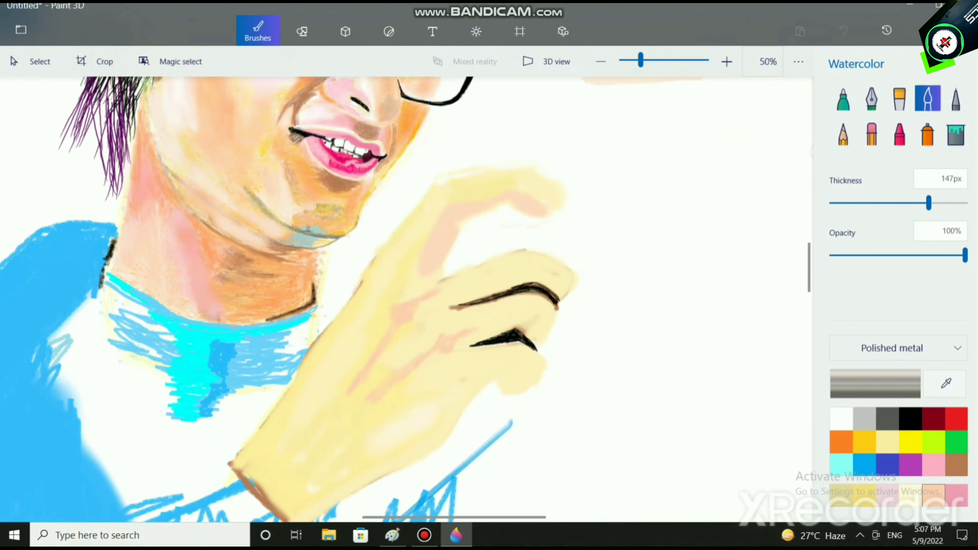
drag(422, 425, 414, 433)
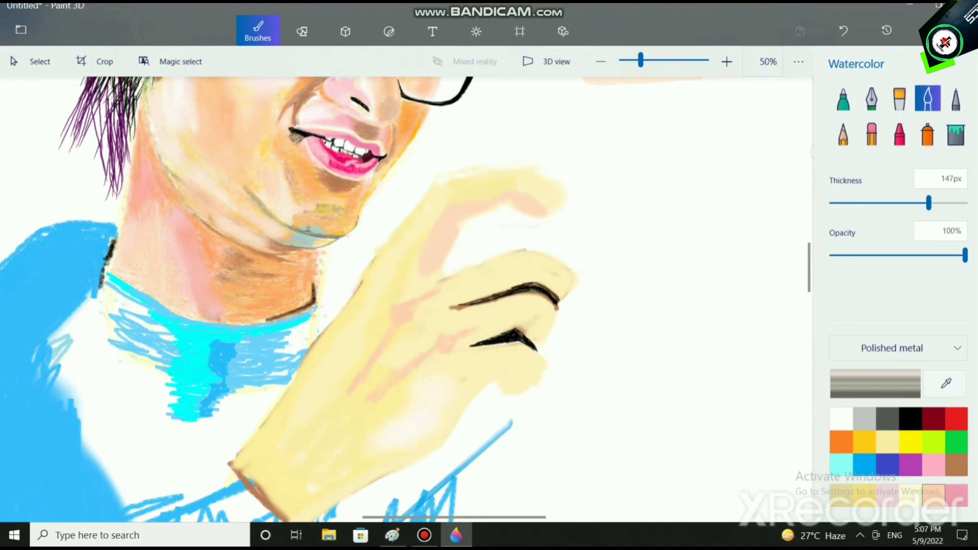
Brush the same off-white highlights along the hand's upper edge, the back of the hand and the upper middle finger
drag(369, 302, 289, 393)
drag(266, 427, 276, 434)
mouse_move(373, 329)
mouse_down()
mouse_move(337, 387)
mouse_move(377, 350)
mouse_move(329, 442)
mouse_up()
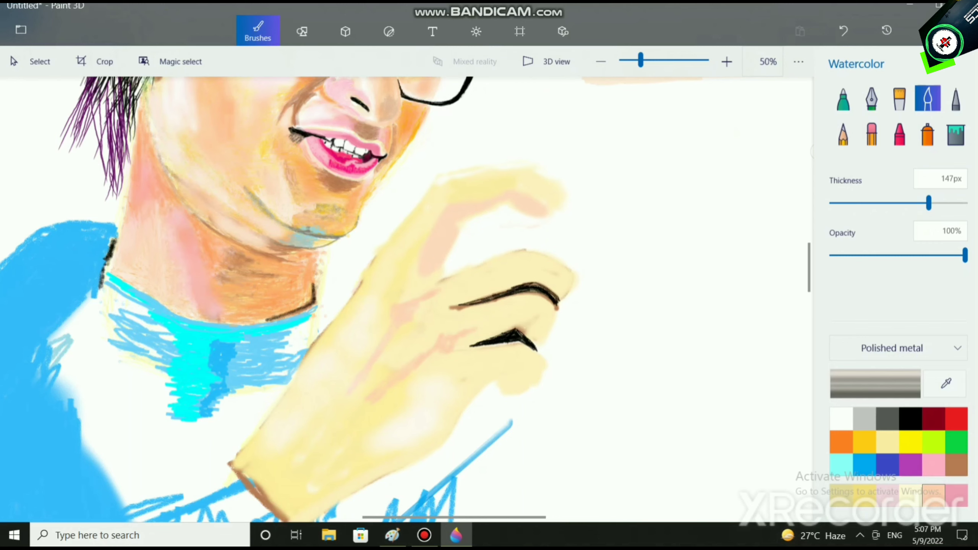
mouse_move(460, 282)
mouse_down()
mouse_move(527, 261)
mouse_move(547, 276)
mouse_up()
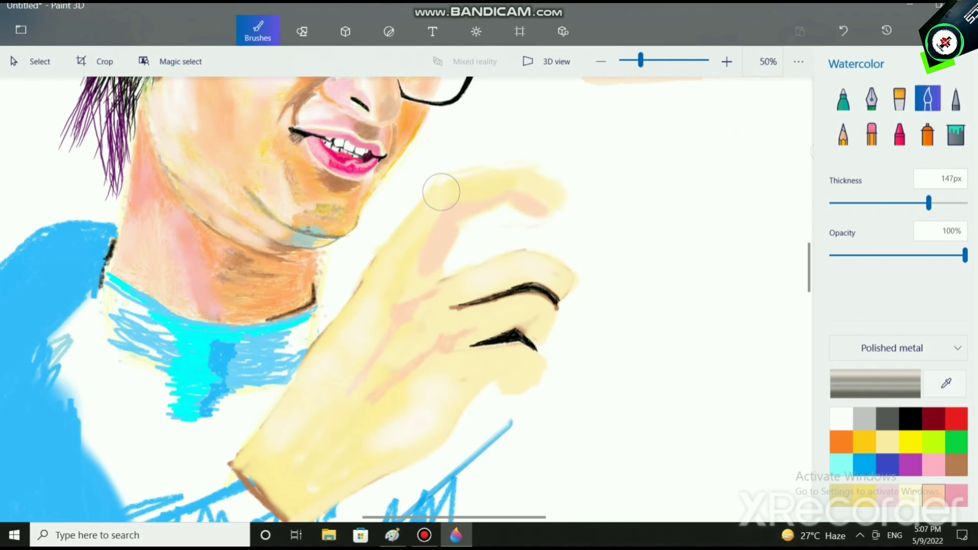
Mix the watercolour fff4ee from brown with a polished metal finish, and brush highlights on the two lower fingers
scroll(733, 360, down, 5)
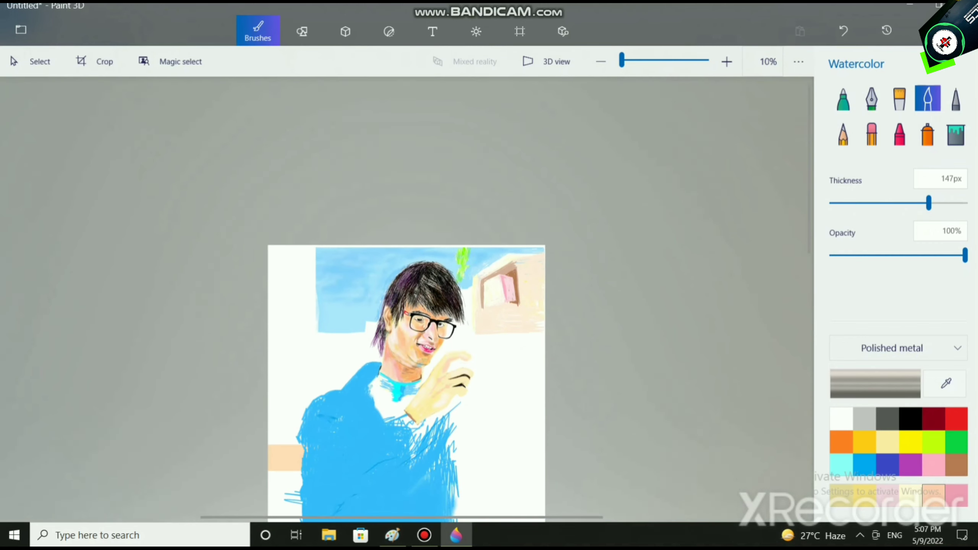
scroll(523, 342, down, 1)
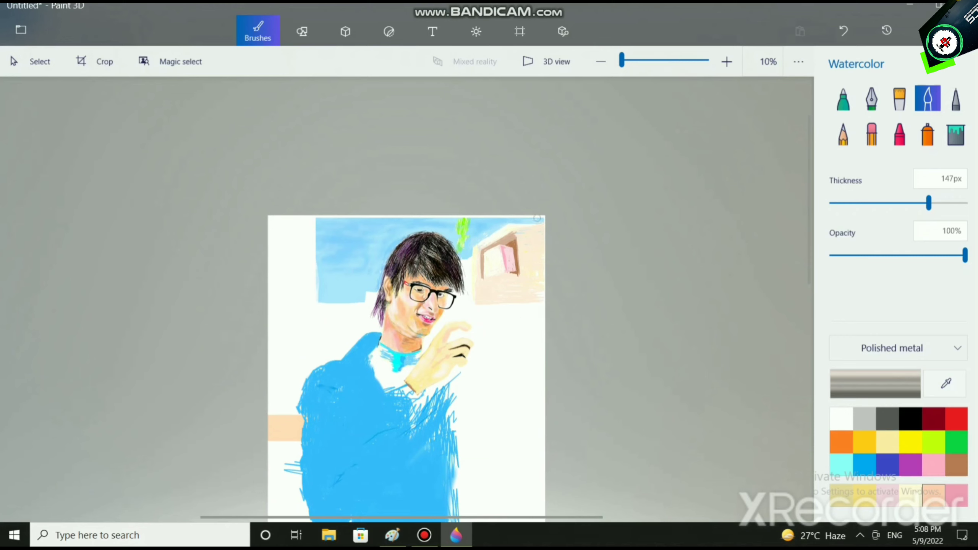
scroll(530, 256, up, 8)
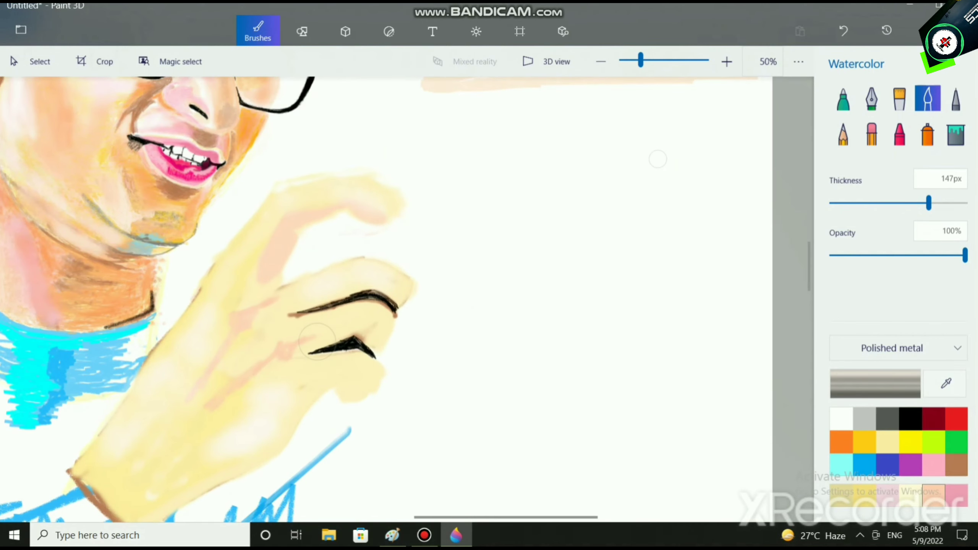
click(956, 465)
click(891, 348)
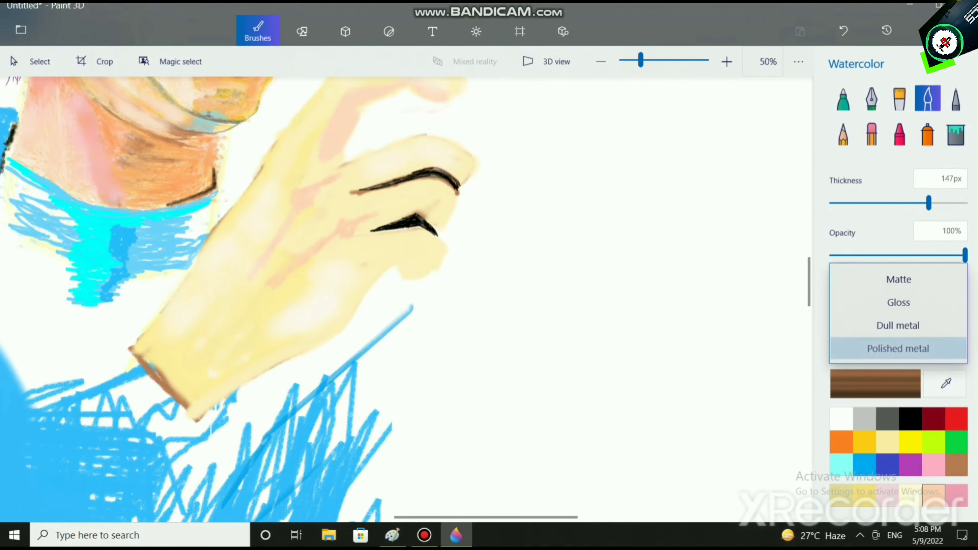
click(897, 349)
click(875, 383)
mouse_move(458, 201)
mouse_down()
mouse_move(447, 166)
mouse_move(420, 154)
mouse_move(368, 165)
mouse_move(405, 156)
mouse_move(376, 178)
mouse_move(454, 156)
mouse_move(453, 192)
mouse_move(402, 160)
mouse_move(375, 155)
mouse_up()
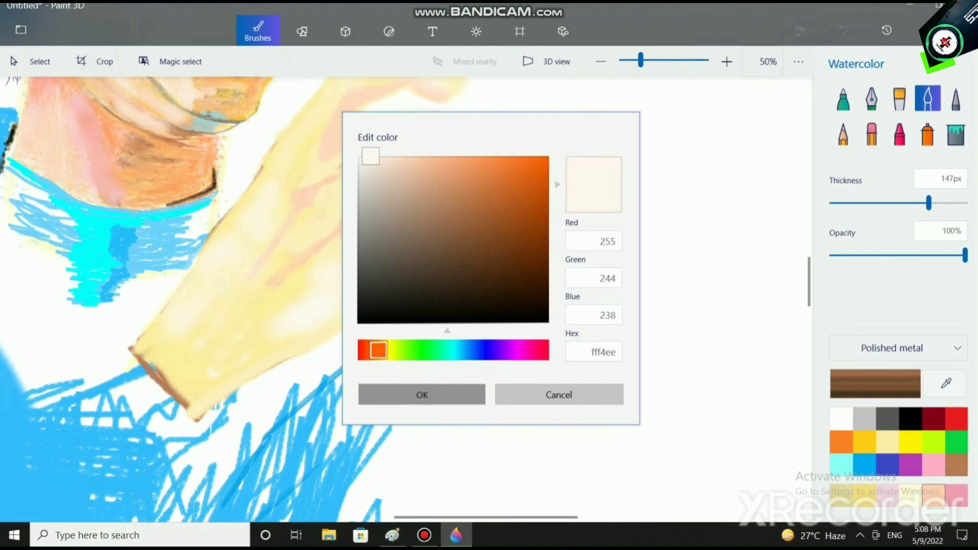
click(422, 395)
mouse_move(398, 203)
mouse_down()
mouse_move(330, 208)
mouse_move(348, 243)
mouse_move(399, 248)
mouse_up()
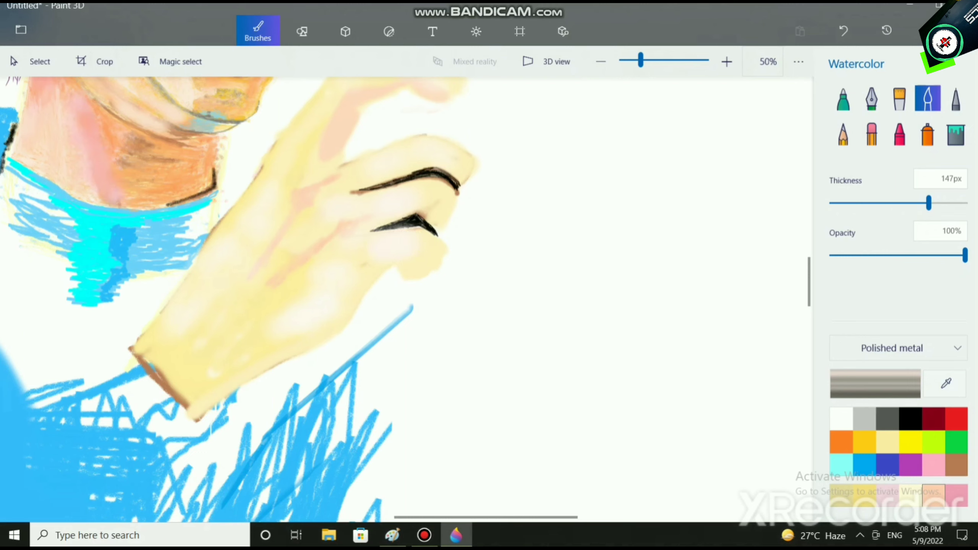
Shade the lowest fingertip with dark grey watercolour at 15 px thickness and 38% opacity, undoing the oversized first dab
click(887, 419)
click(430, 252)
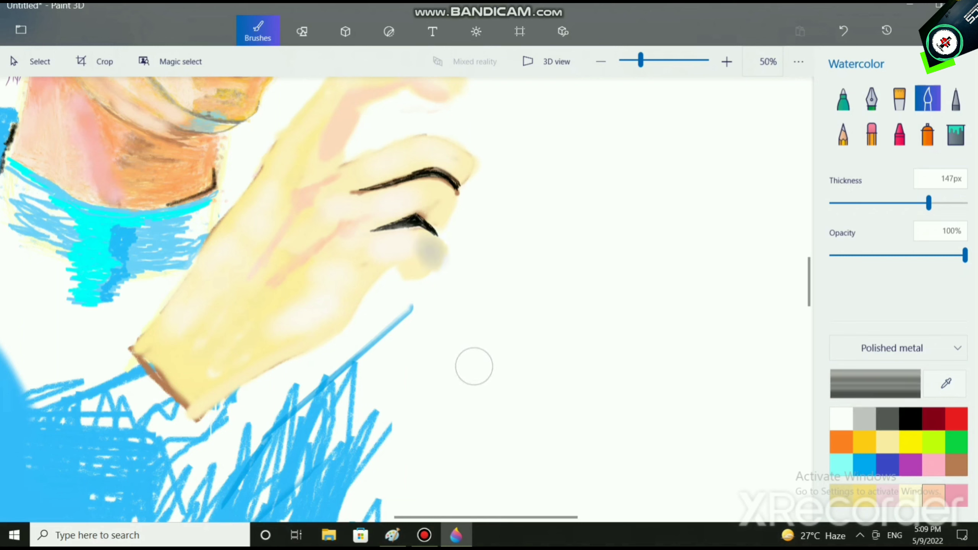
key(ctrl+z)
drag(929, 203, 839, 203)
drag(965, 255, 882, 255)
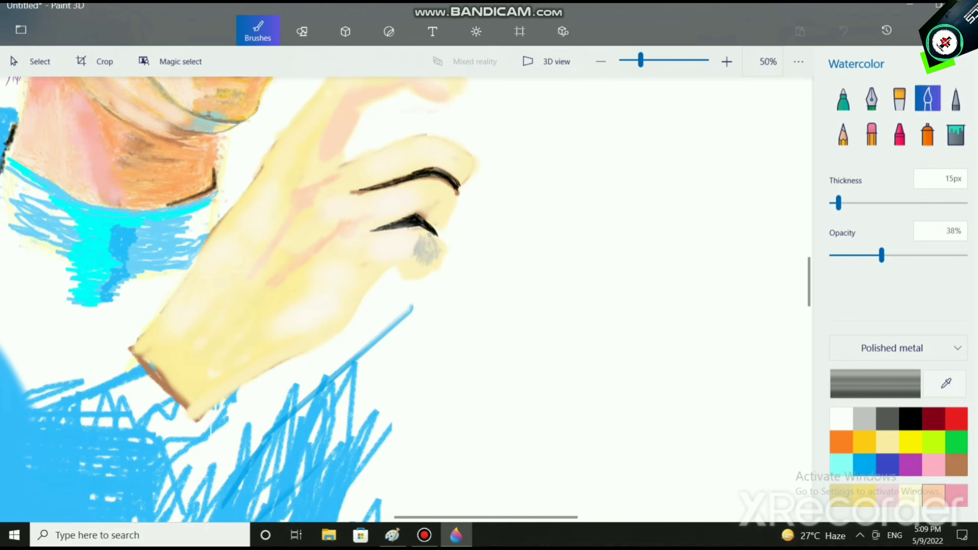
Set the thickness to 39 px, mix a light grey and shade the underside of the lowest fingertip
drag(838, 203, 855, 203)
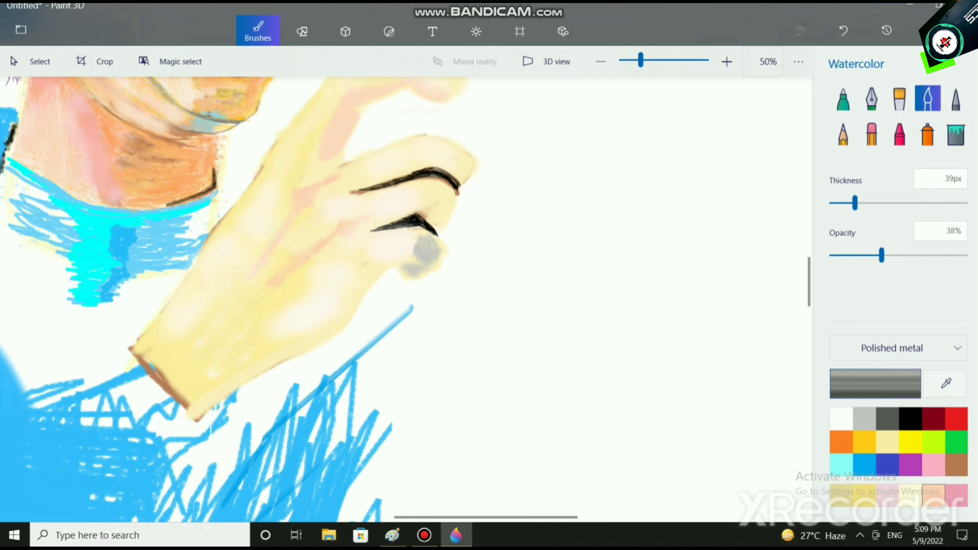
click(865, 418)
drag(357, 195, 357, 173)
click(422, 394)
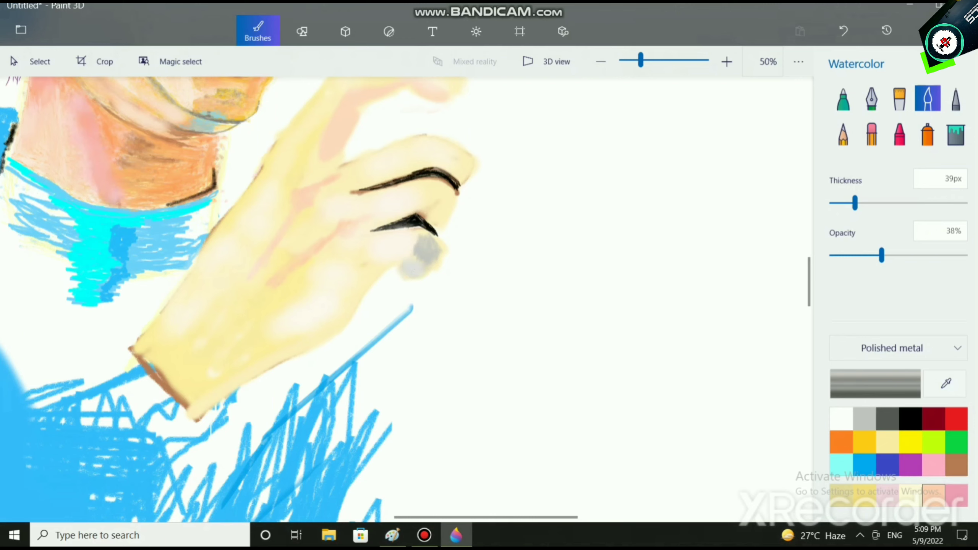
Shade the tips of the two middle fingers with a darker grey watercolour at 39 px and 38% opacity
click(888, 418)
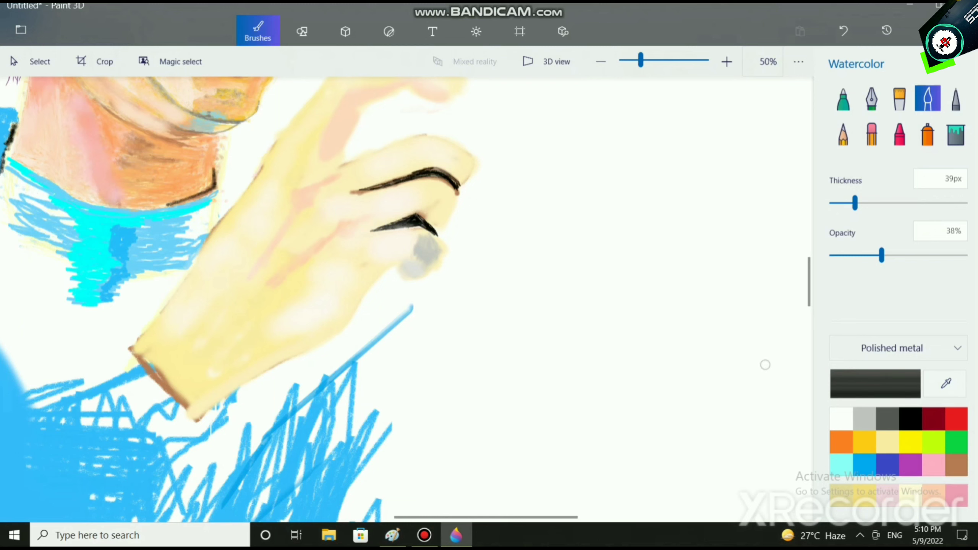
scroll(668, 275, up, 1)
mouse_move(329, 147)
mouse_down()
mouse_move(330, 185)
mouse_move(341, 160)
mouse_move(337, 142)
mouse_move(339, 175)
mouse_move(337, 143)
mouse_move(325, 182)
mouse_move(367, 204)
mouse_move(368, 213)
mouse_move(329, 200)
mouse_move(338, 214)
mouse_move(356, 234)
mouse_move(356, 215)
mouse_move(372, 237)
mouse_move(376, 212)
mouse_move(354, 224)
mouse_move(371, 238)
mouse_move(371, 255)
mouse_move(366, 221)
mouse_move(379, 223)
mouse_move(367, 249)
mouse_move(380, 219)
mouse_move(368, 200)
mouse_up()
scroll(358, 177, up, 3)
scroll(557, 248, down, 4)
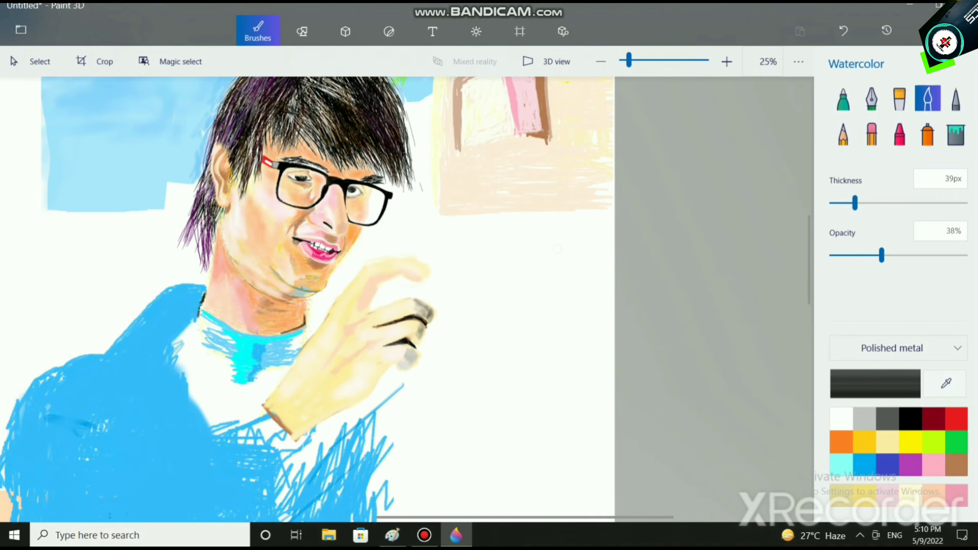
Select the light grey colour and shade the tip of the curved index finger
scroll(336, 335, up, 3)
scroll(407, 300, up, 2)
click(865, 419)
scroll(324, 375, up, 1)
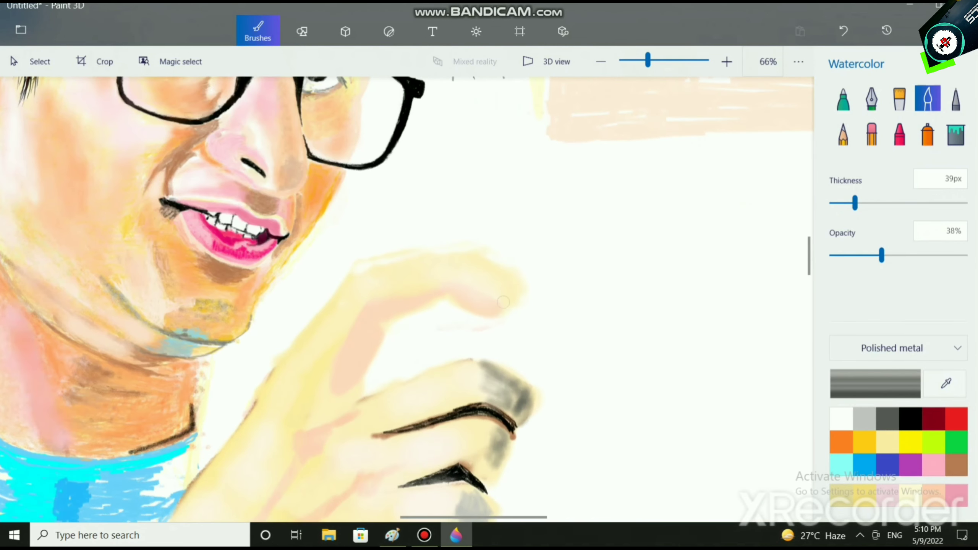
mouse_move(473, 264)
mouse_down()
mouse_move(484, 287)
mouse_move(470, 273)
mouse_move(466, 285)
mouse_move(462, 264)
mouse_move(482, 280)
mouse_move(475, 272)
mouse_move(471, 285)
mouse_move(488, 291)
mouse_move(488, 280)
mouse_move(504, 278)
mouse_move(482, 285)
mouse_up()
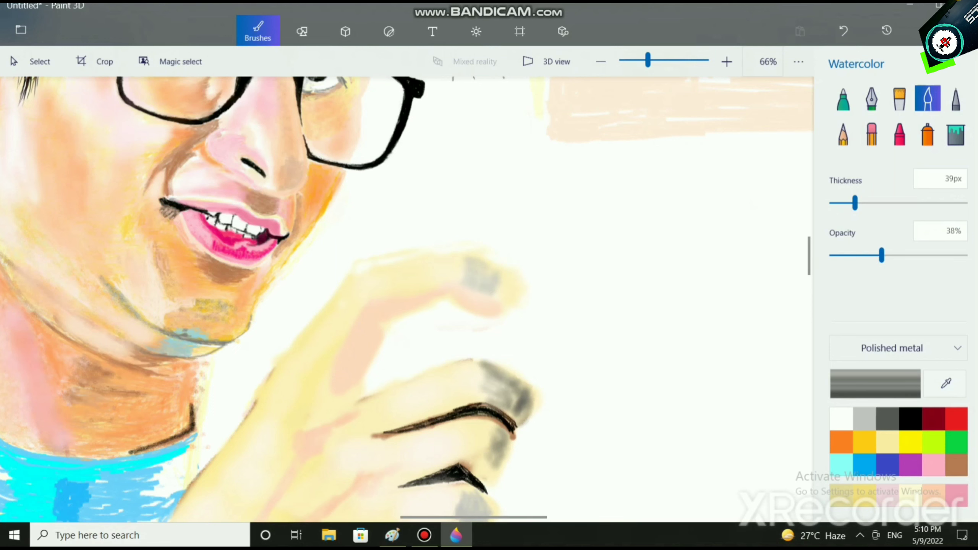
Brush translucent peach shading along the finger between the two black gaps
scroll(480, 326, down, 2)
scroll(479, 358, down, 1)
scroll(479, 357, up, 1)
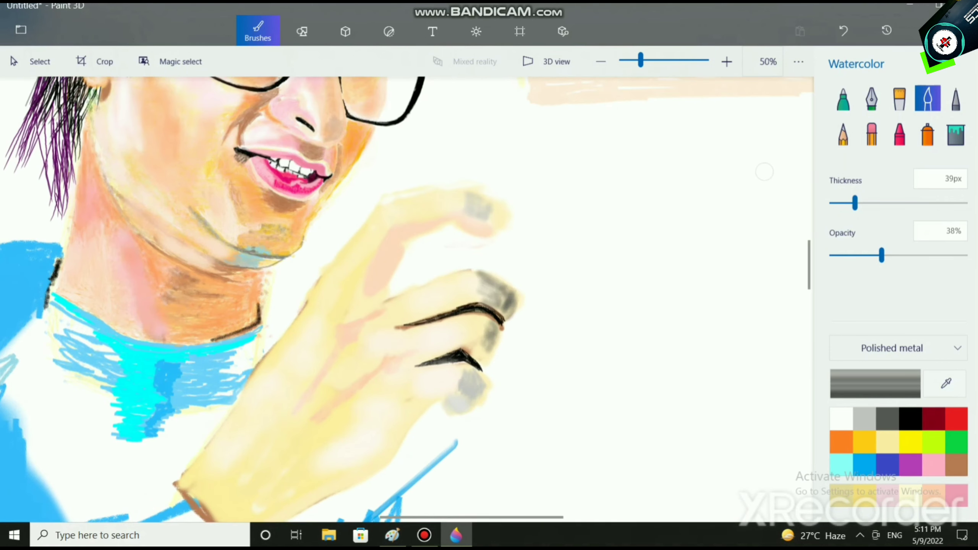
scroll(459, 338, up, 1)
mouse_move(458, 338)
mouse_down()
mouse_move(436, 348)
mouse_move(453, 336)
mouse_up()
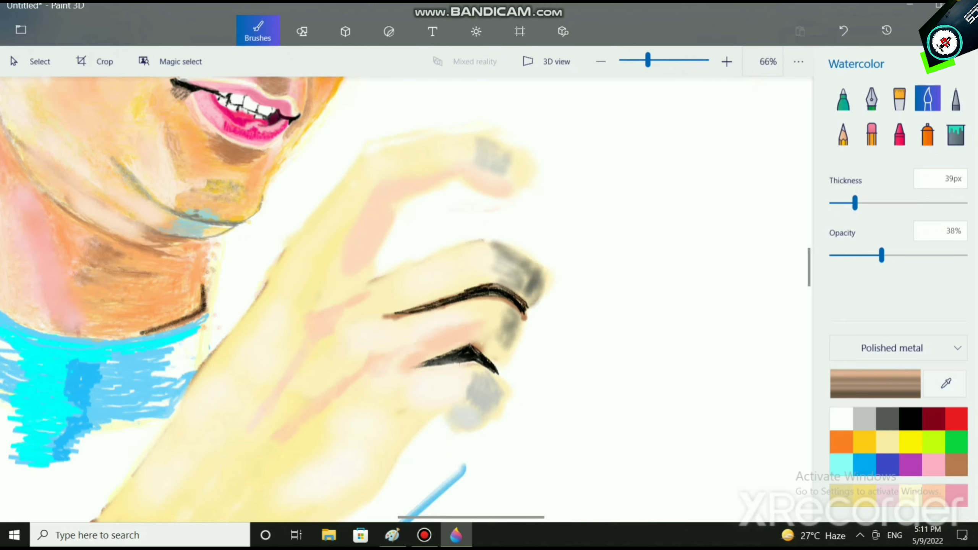
Raise the opacity to 76% and brush peach shading on the lowest fingertip, above the upper black gap and at the index finger's base
drag(881, 256, 932, 256)
drag(404, 364, 476, 329)
drag(455, 420, 477, 420)
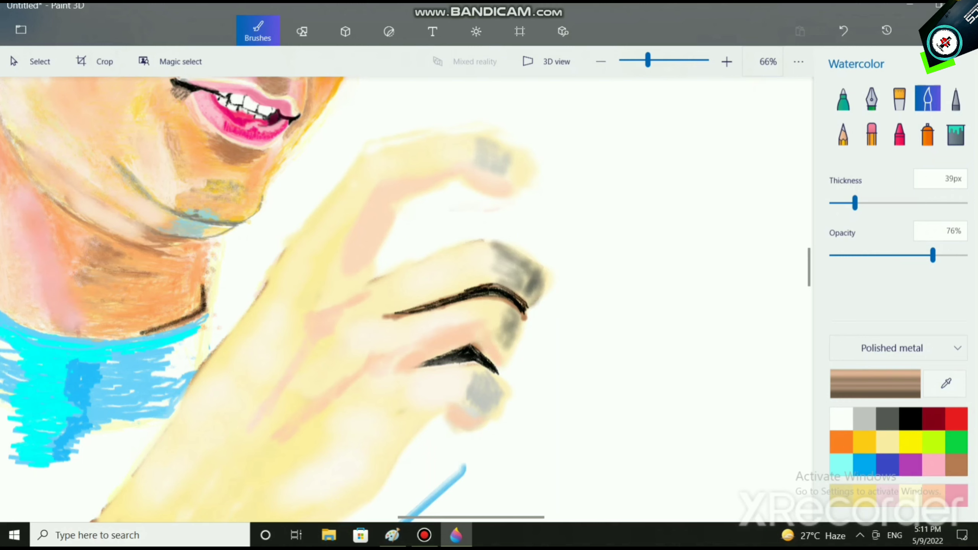
mouse_move(471, 273)
mouse_down()
mouse_move(400, 302)
mouse_move(474, 285)
mouse_move(471, 276)
mouse_move(522, 285)
mouse_move(523, 302)
mouse_move(482, 283)
mouse_move(424, 307)
mouse_move(493, 284)
mouse_up()
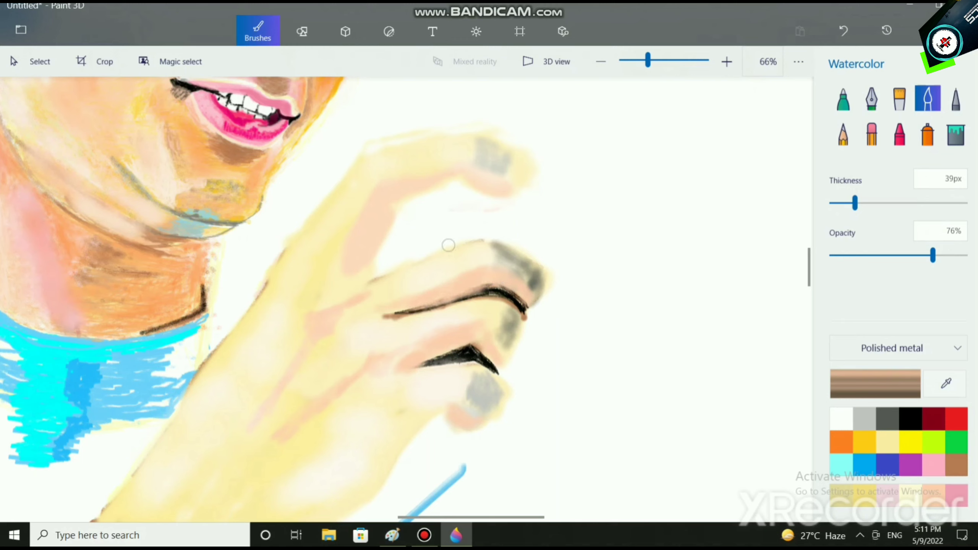
mouse_move(359, 240)
mouse_down()
mouse_move(344, 274)
mouse_move(352, 281)
mouse_up()
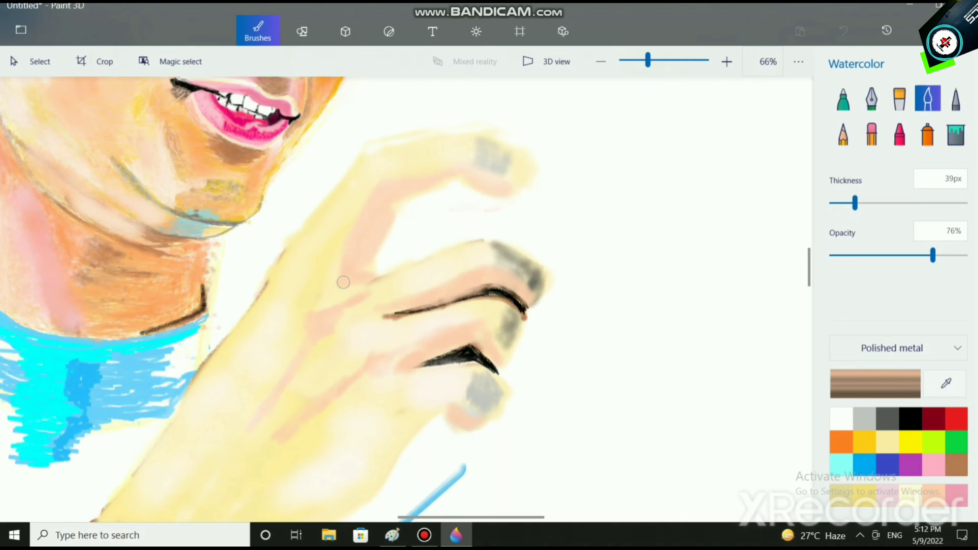
Glaze the shadow along the inner index finger and its base with orange watercolour at 7% opacity
click(842, 442)
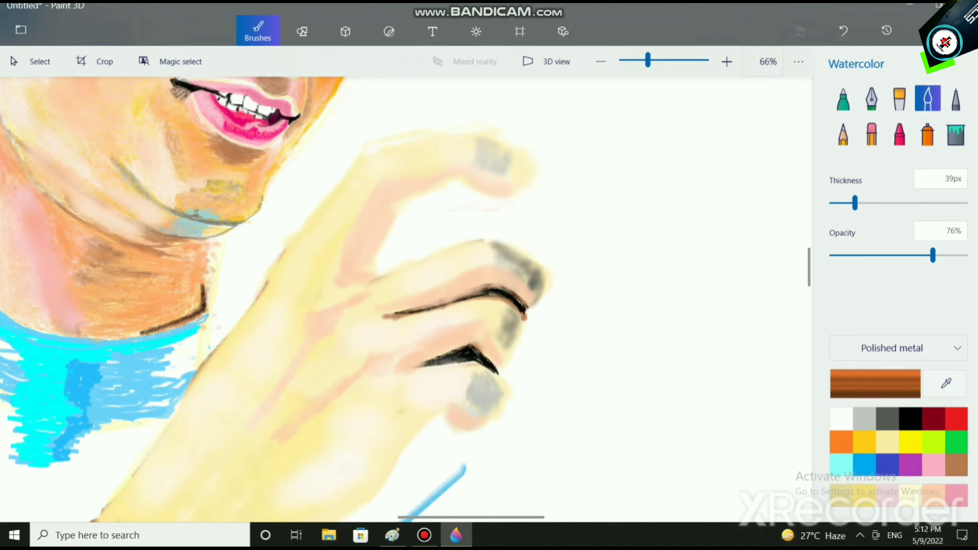
drag(933, 255, 839, 256)
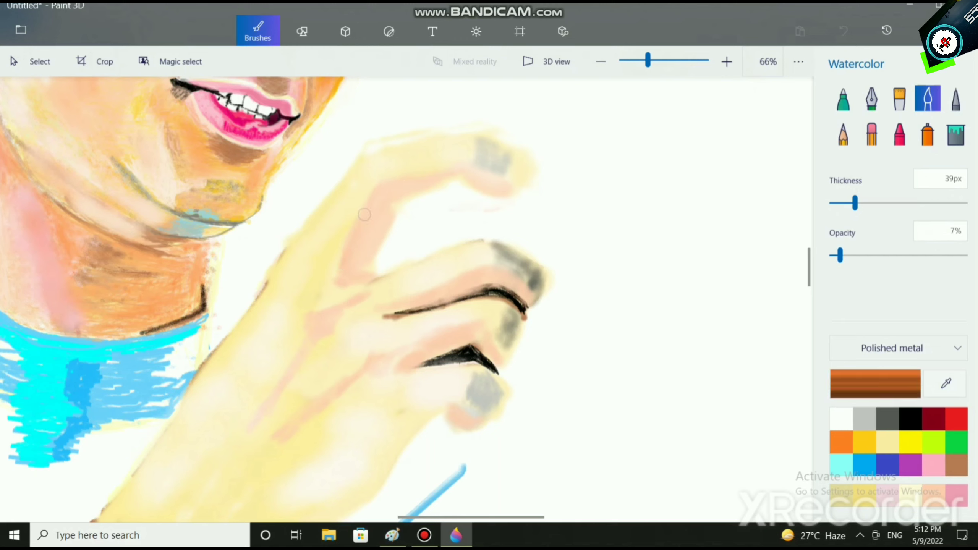
drag(343, 280, 349, 280)
key(ctrl+z)
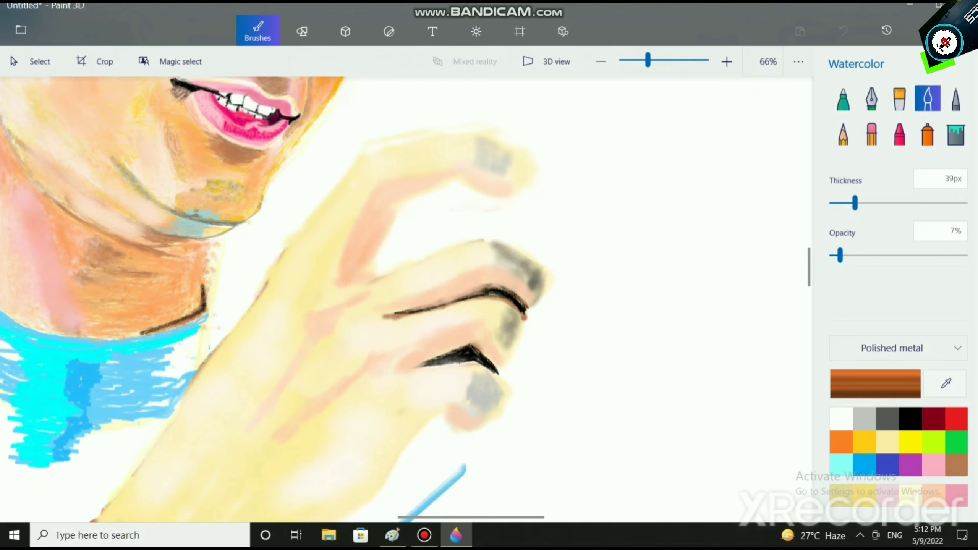
drag(347, 273, 360, 280)
key(ctrl+z)
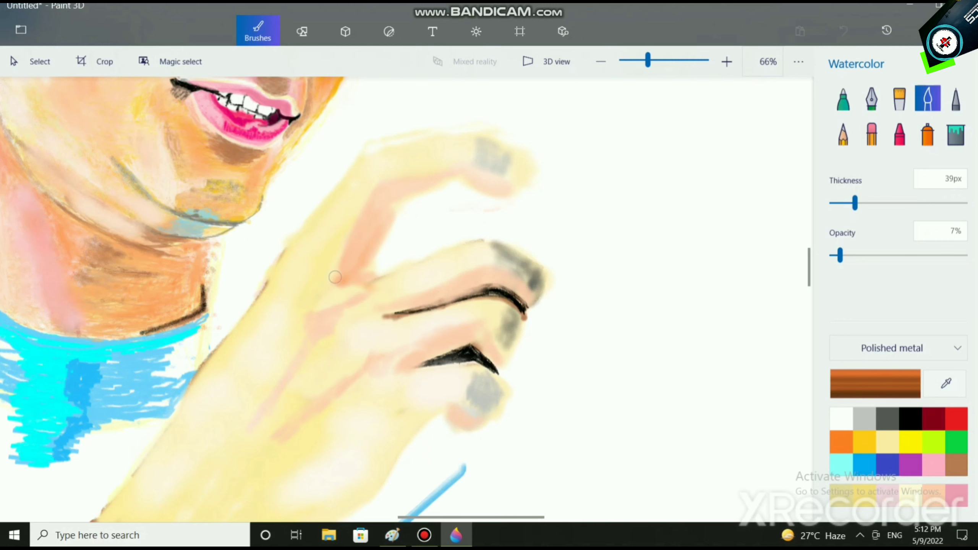
drag(327, 291, 369, 280)
Brush a faint orange patch onto the knuckle beside the base of the index finger
scroll(581, 345, down, 5)
scroll(534, 341, up, 2)
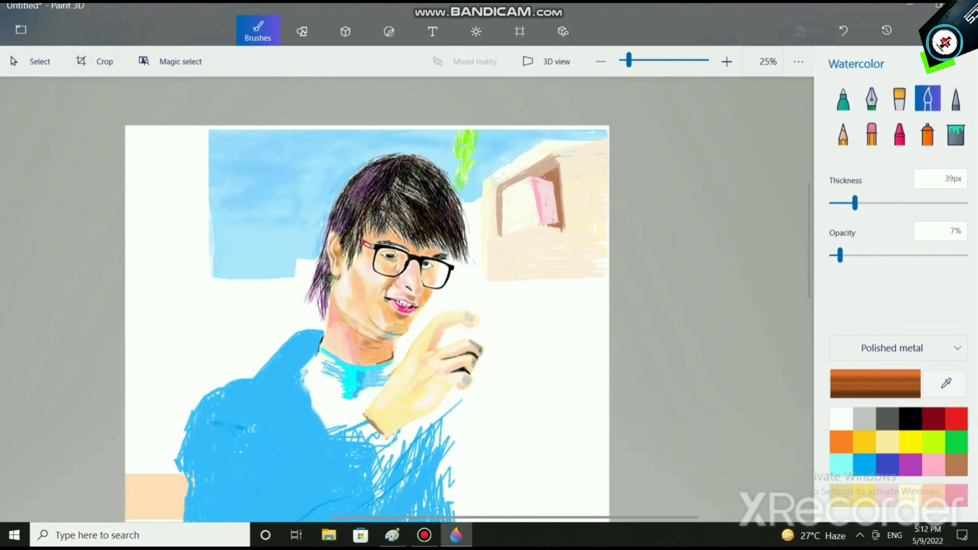
scroll(533, 341, up, 2)
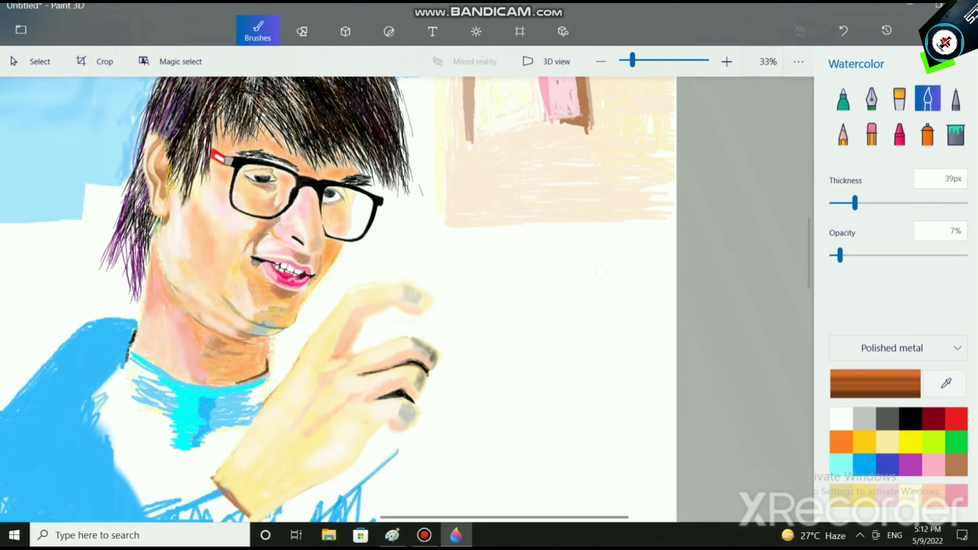
scroll(306, 327, up, 5)
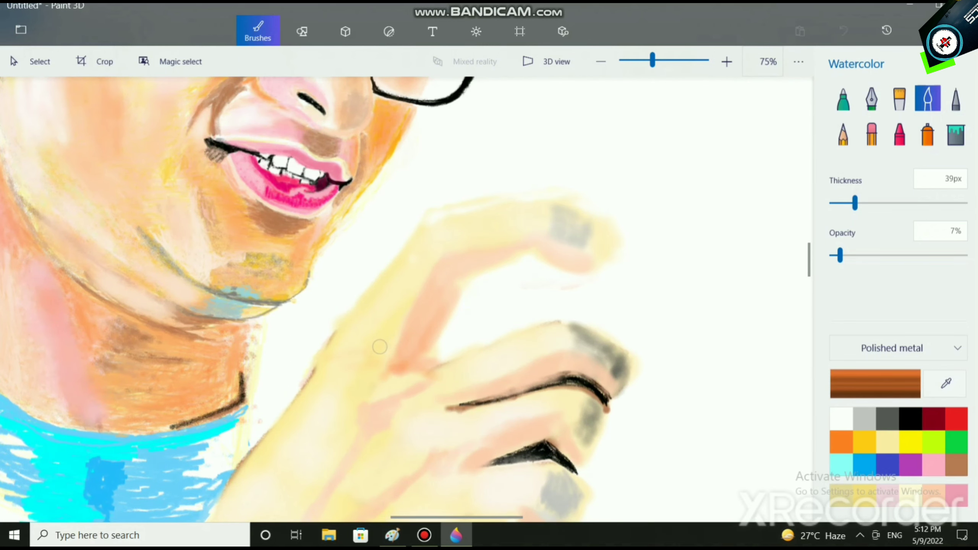
drag(409, 341, 377, 334)
Mix off-white fffbf8, set 58 px thickness and 42% opacity, and brush highlights over the edge and back of the hand
double_click(842, 442)
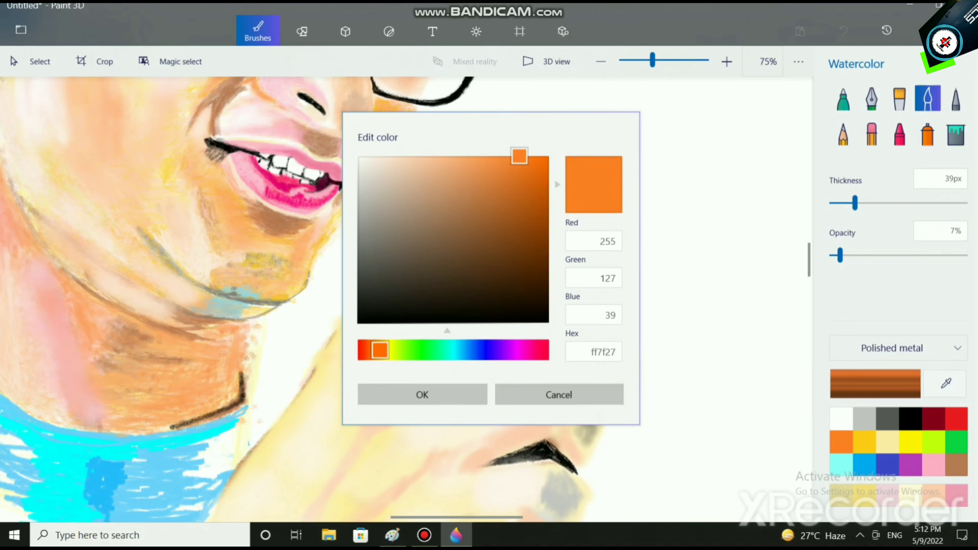
drag(359, 157, 363, 155)
click(422, 395)
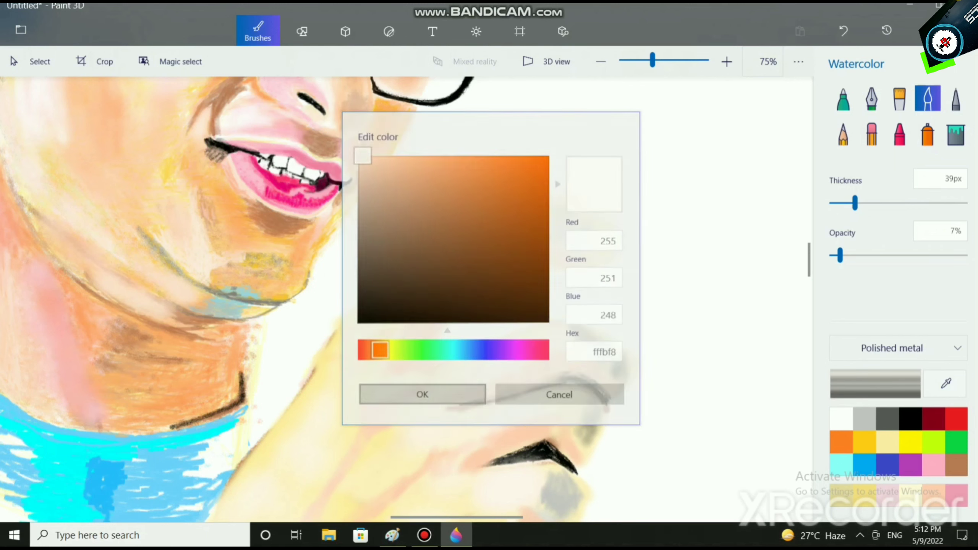
drag(854, 203, 869, 203)
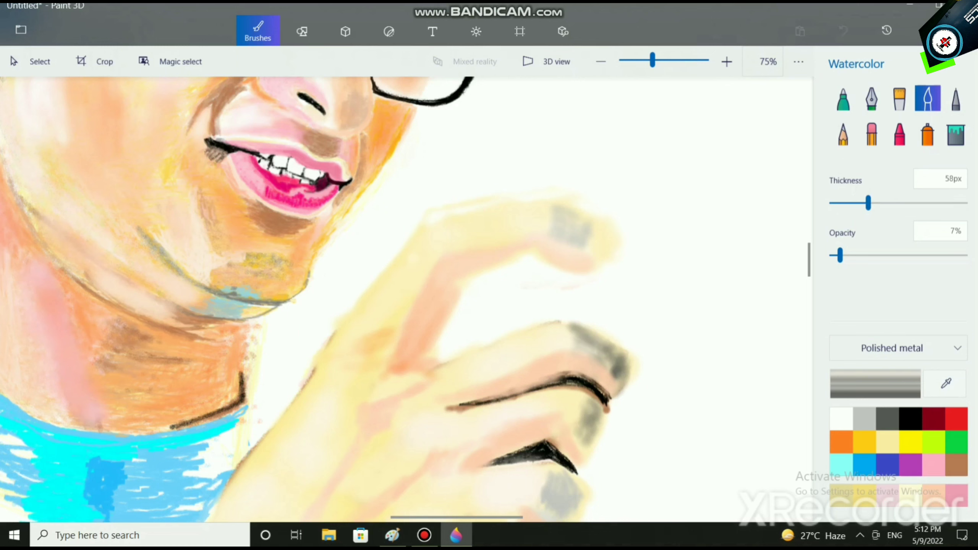
drag(839, 255, 888, 255)
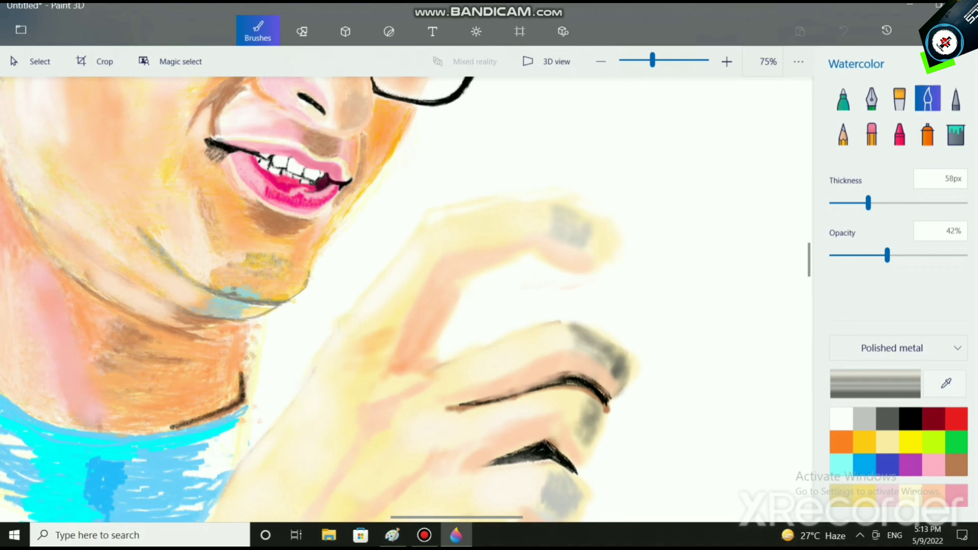
click(345, 482)
scroll(313, 154, down, 5)
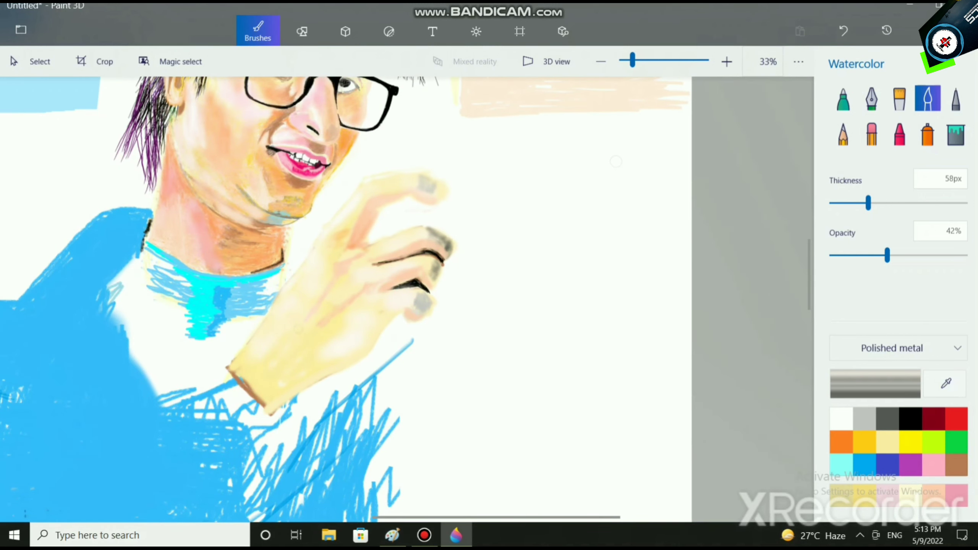
click(841, 442)
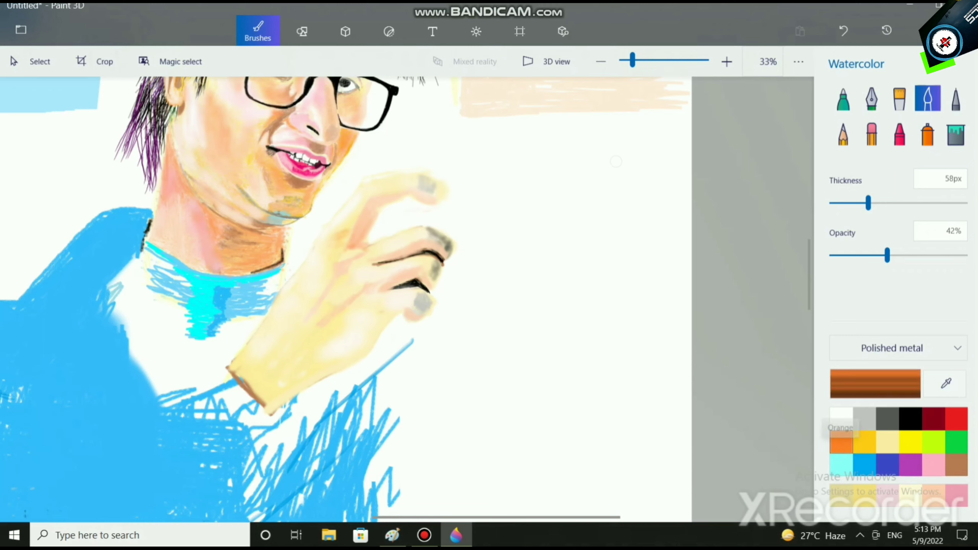
click(888, 442)
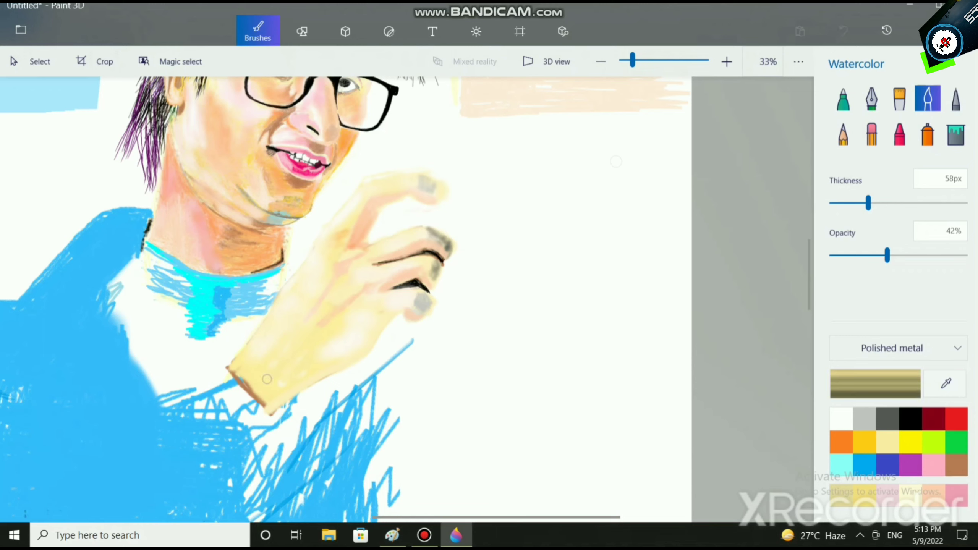
click(875, 383)
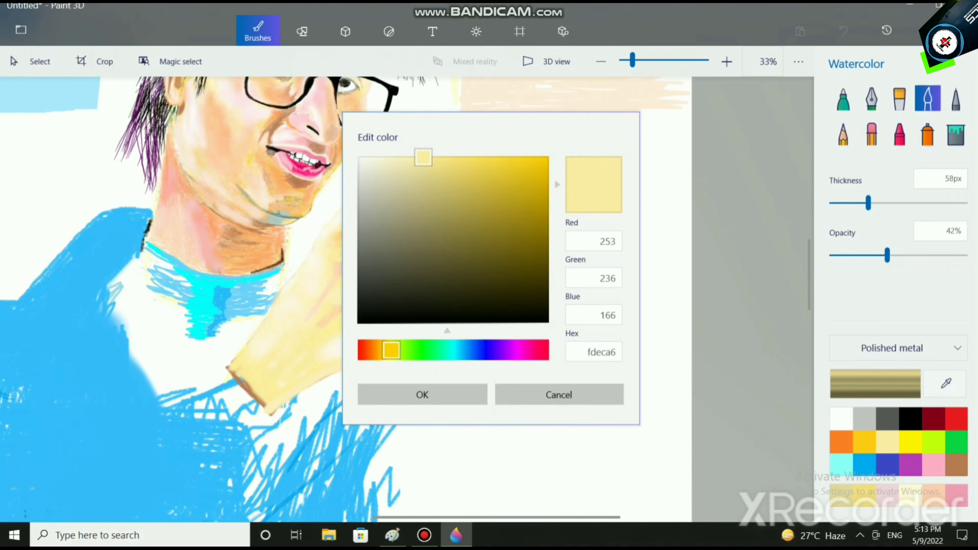
click(422, 395)
Mix light peach ffdecb from the brown swatch, raise the opacity to 92% and soften the brown wrist edge with it
click(957, 465)
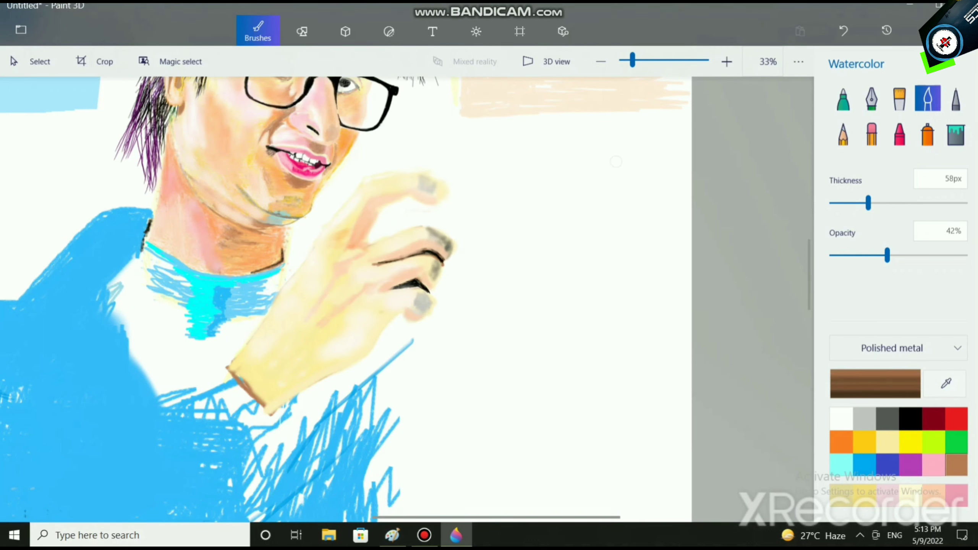
click(875, 383)
click(478, 160)
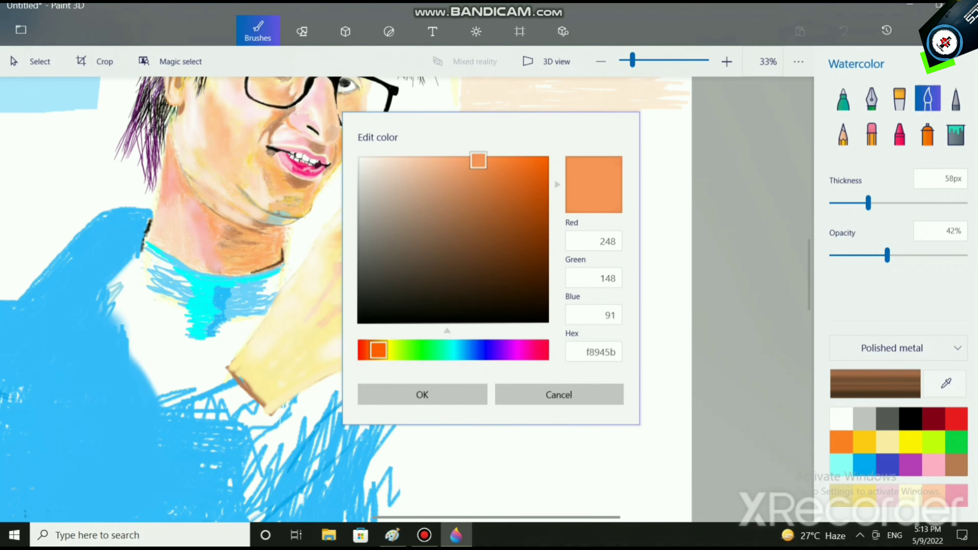
drag(479, 161, 397, 156)
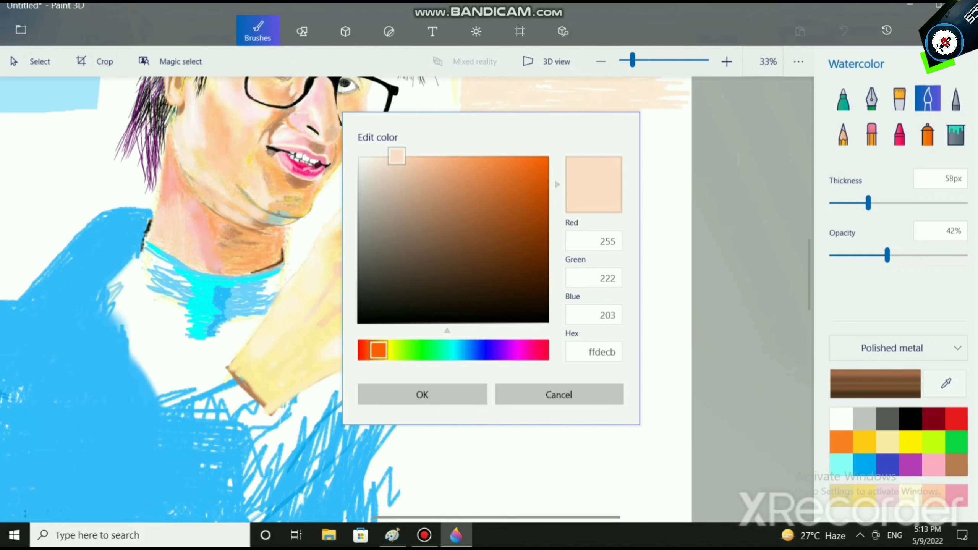
click(422, 394)
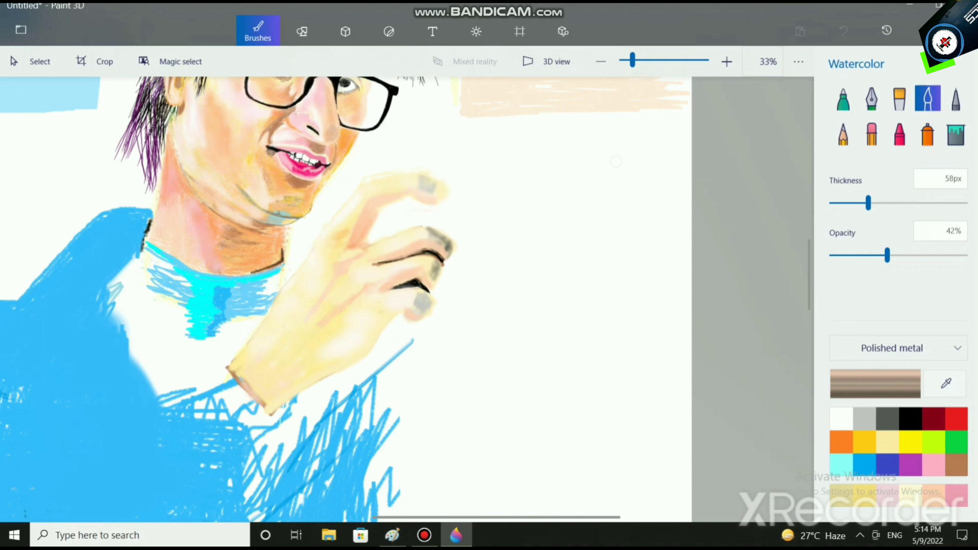
drag(887, 256, 955, 256)
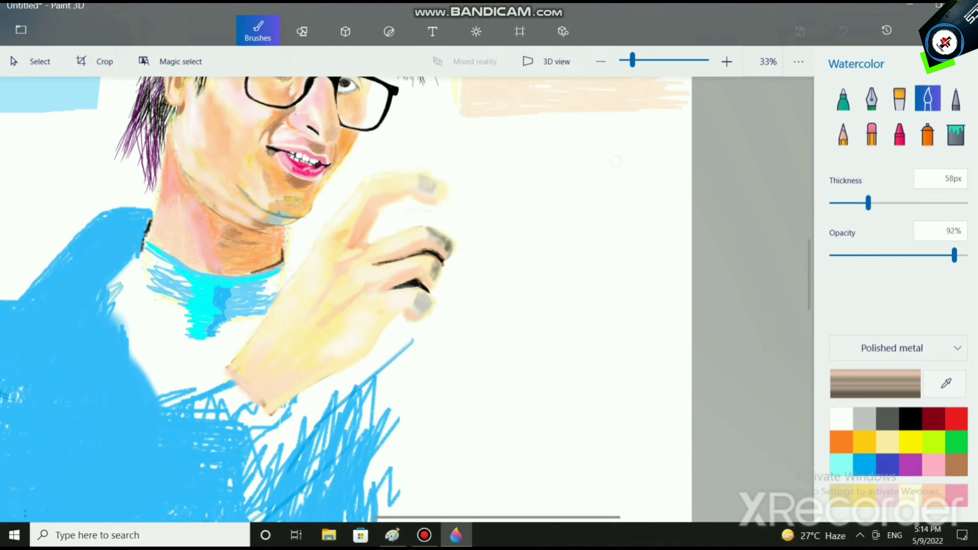
scroll(616, 161, down, 2)
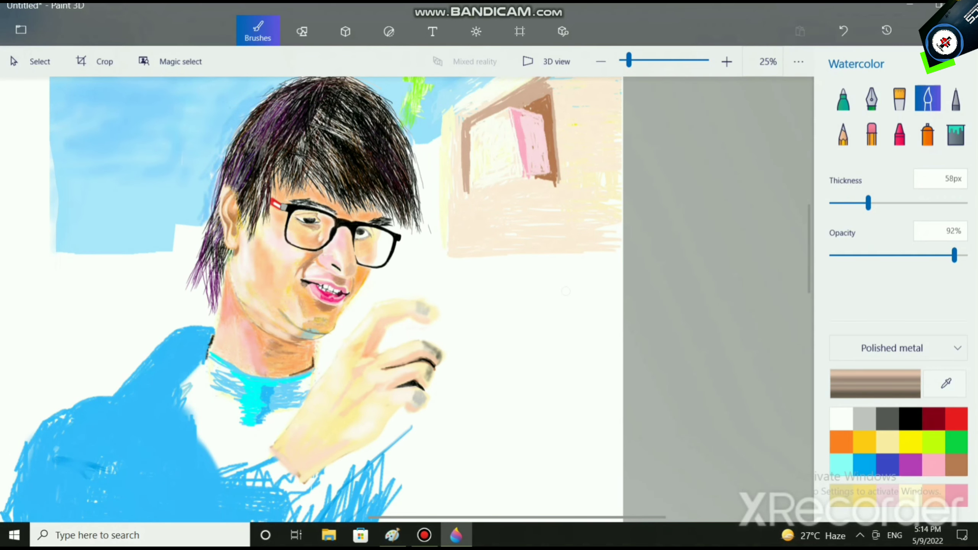
scroll(462, 446, up, 2)
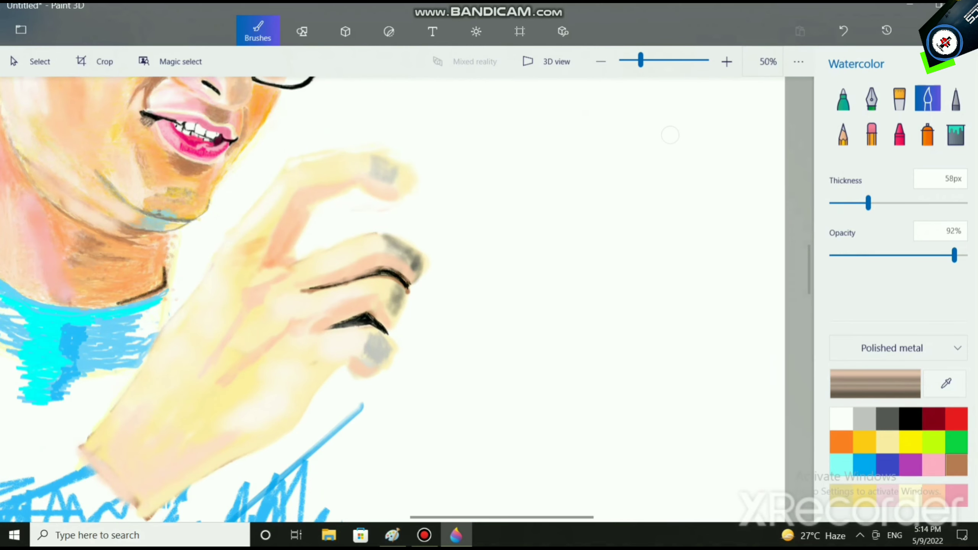
click(957, 464)
drag(130, 429, 101, 450)
key(ctrl+z)
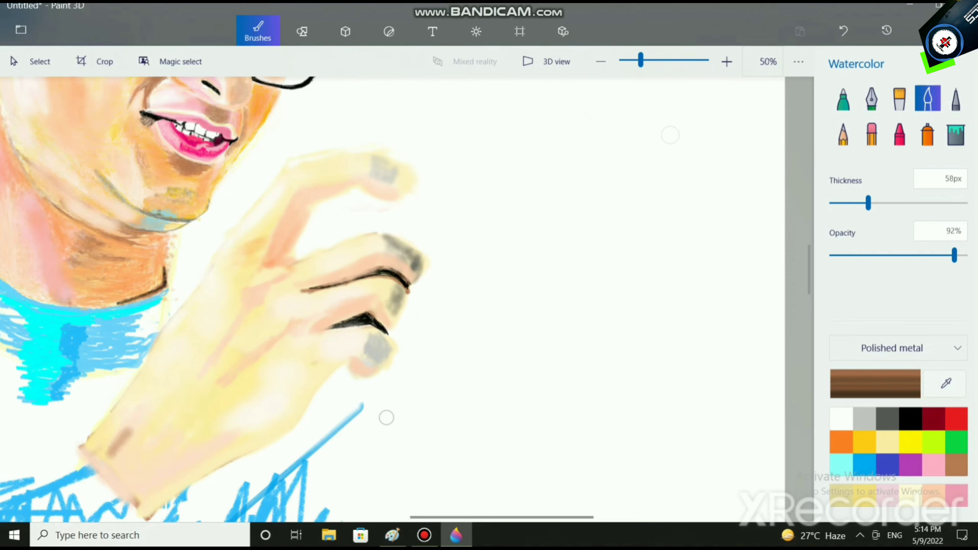
key(ctrl+z)
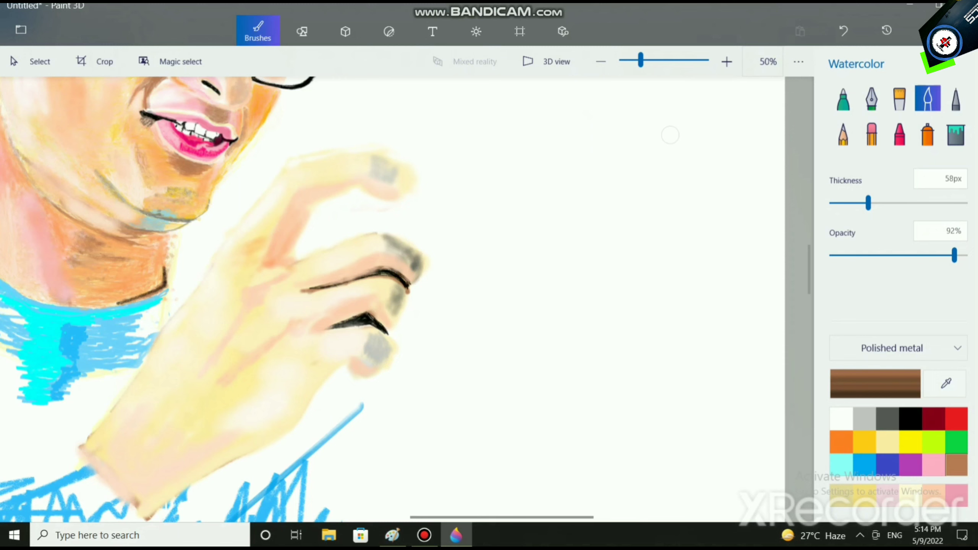
click(841, 441)
click(875, 383)
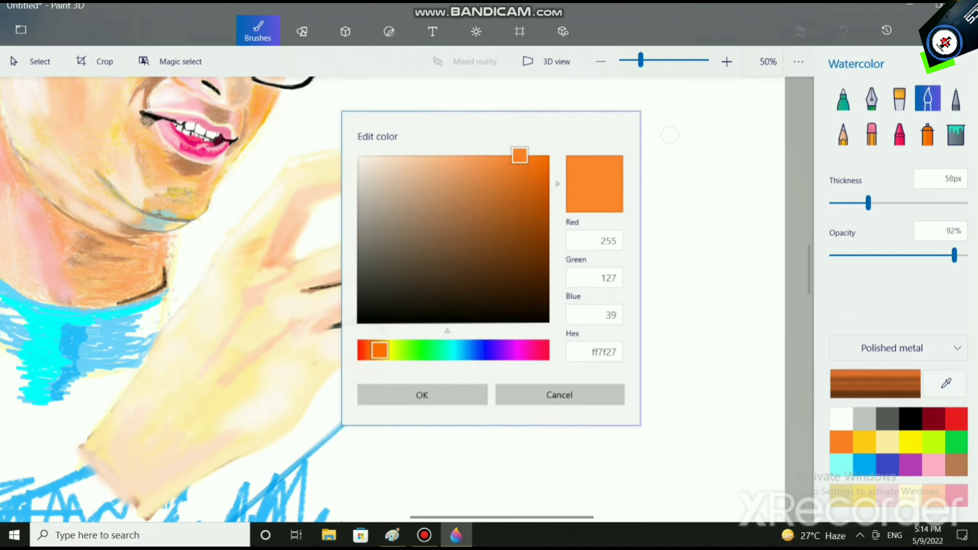
drag(436, 156, 423, 156)
click(423, 395)
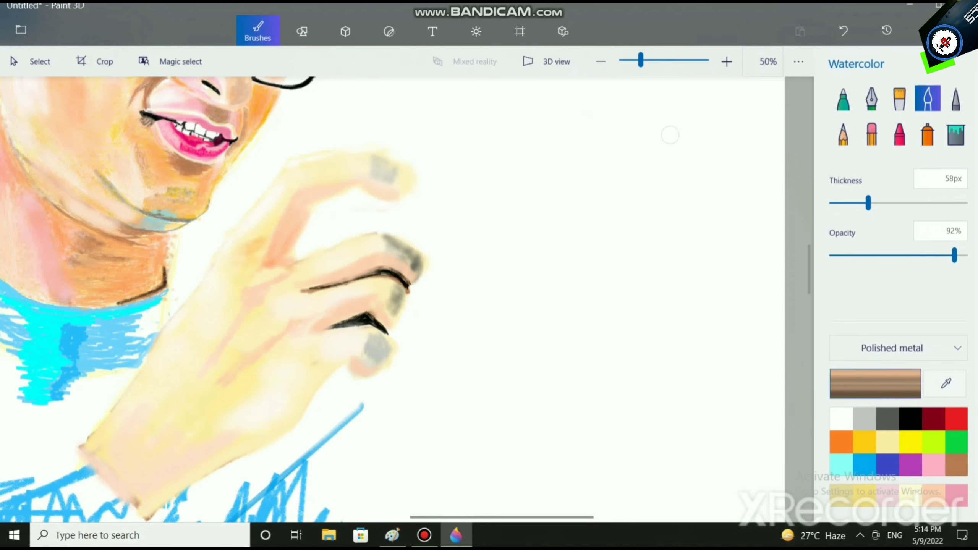
Mix a pale yellow and brush it from the wrist up along the outer edge of the hand
click(911, 442)
click(875, 383)
drag(548, 156, 417, 155)
click(422, 395)
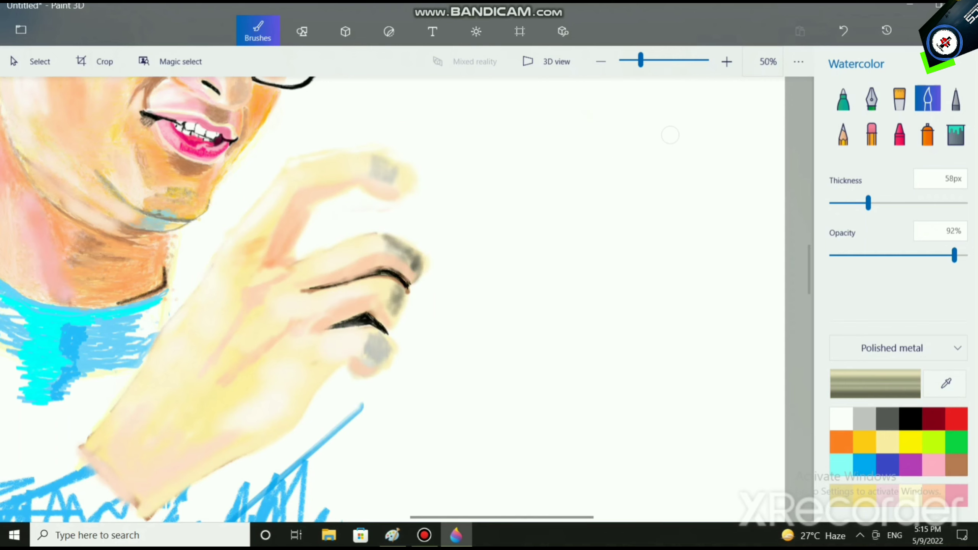
mouse_move(139, 493)
mouse_down()
mouse_move(124, 449)
mouse_move(101, 439)
mouse_move(108, 419)
mouse_move(93, 437)
mouse_move(224, 265)
mouse_up()
scroll(462, 443, down, 2)
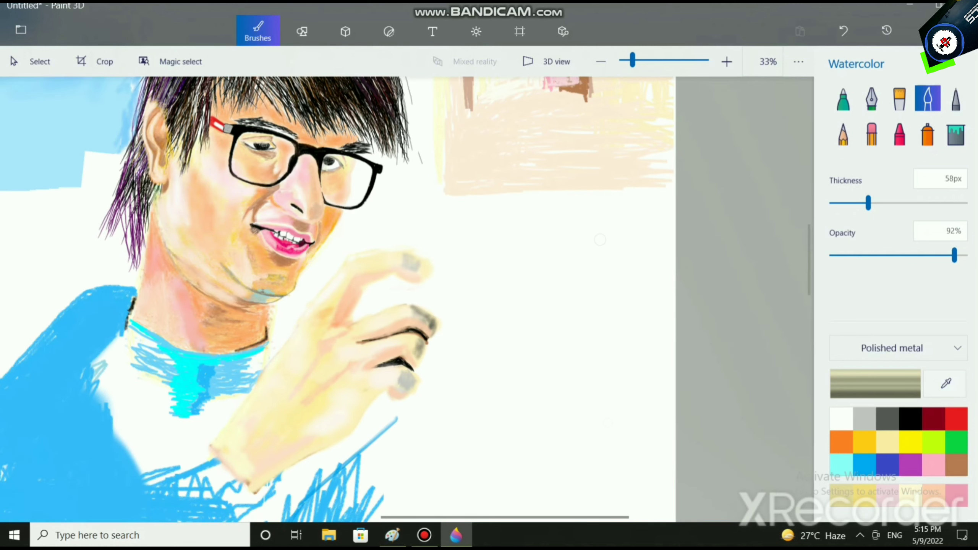
Mix pale peach ffe9dd from the brown swatch and brush it over the lower corner of the wrist edge
click(957, 465)
click(875, 383)
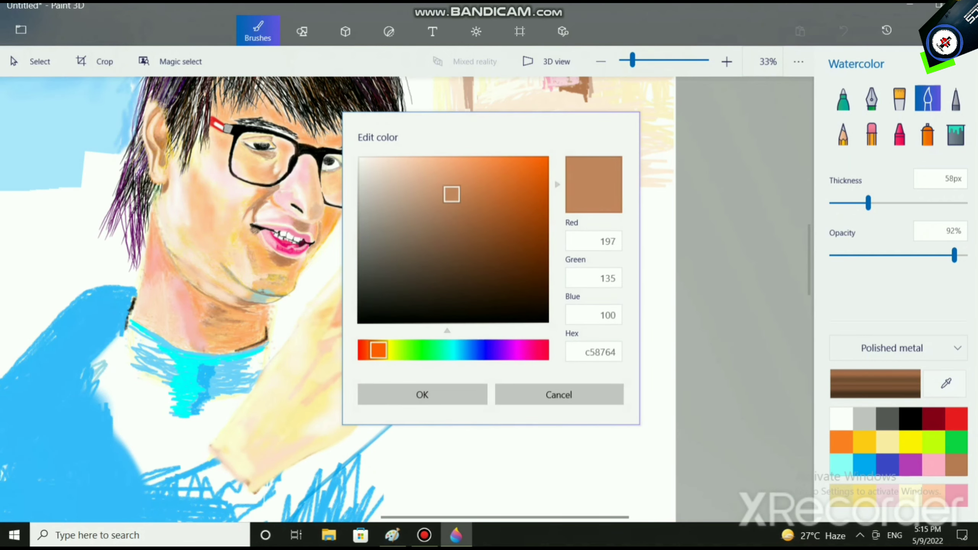
drag(451, 194, 383, 156)
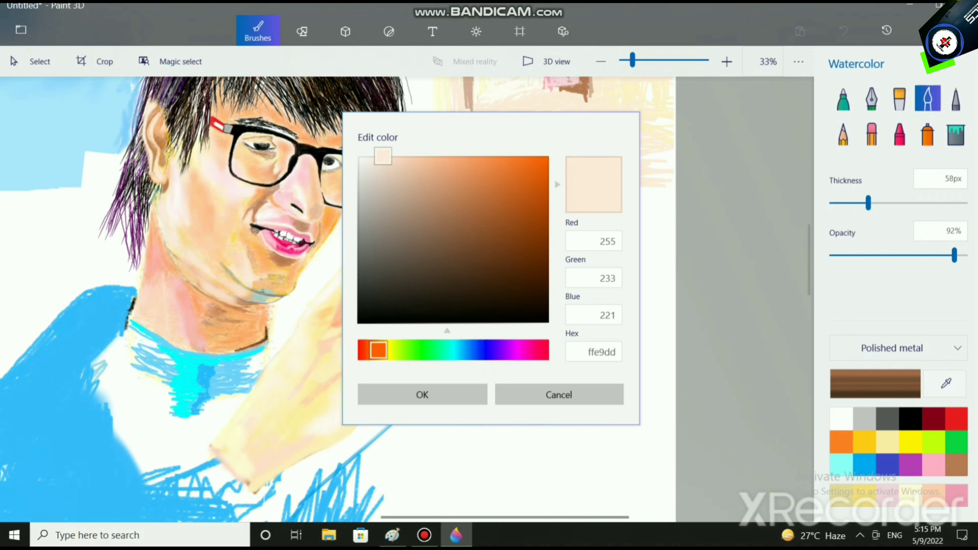
click(423, 395)
scroll(287, 476, up, 3)
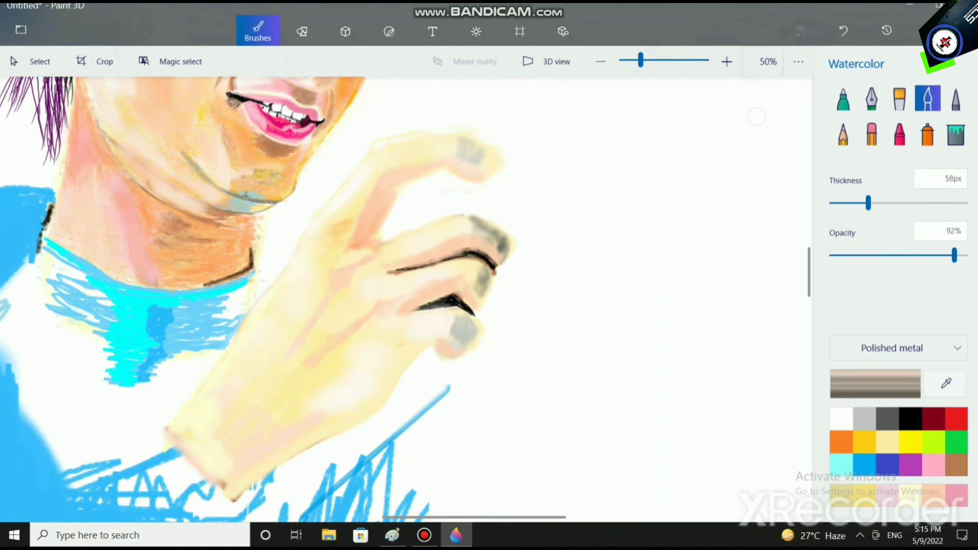
drag(228, 480, 226, 492)
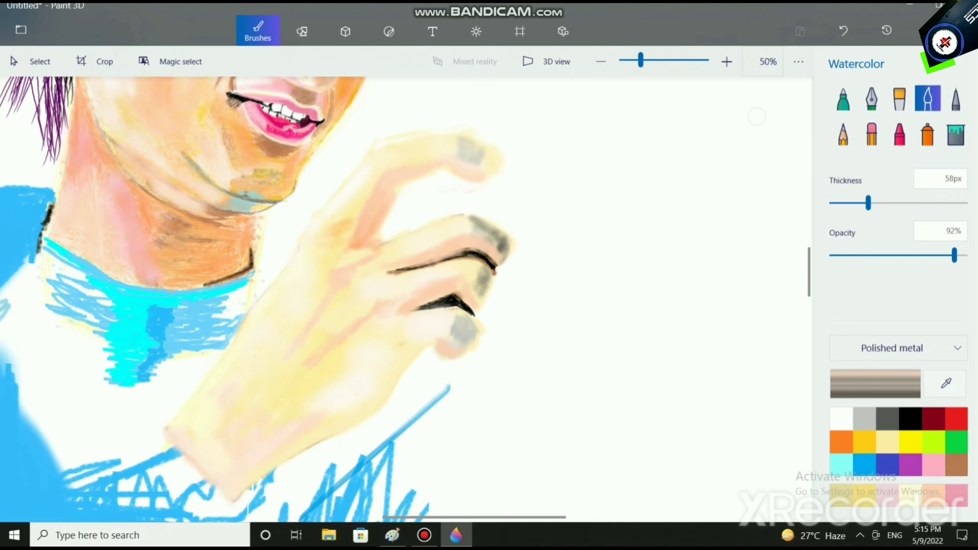
Pick the pale khaki-yellow custom swatch and brush it over the wrist and the darker crease on the back of the hand
click(910, 496)
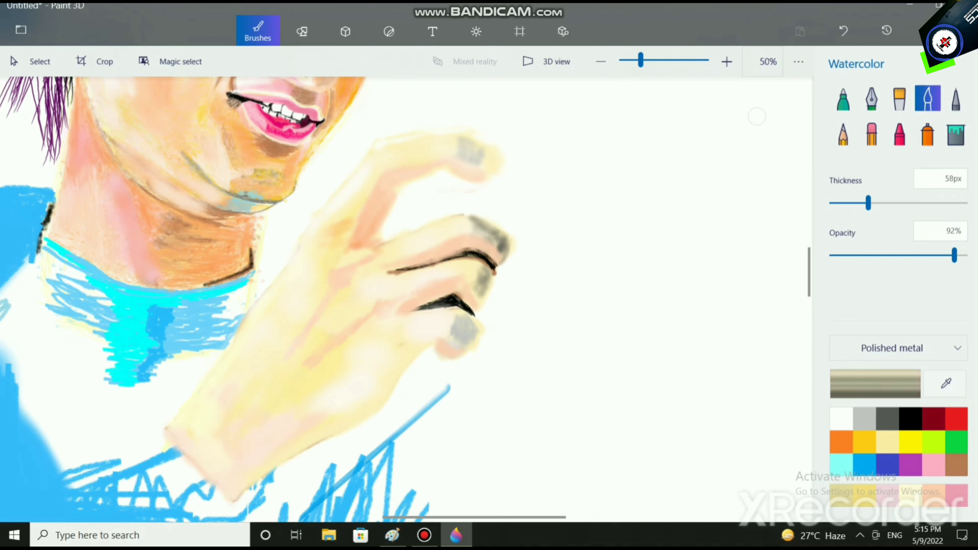
drag(266, 439, 283, 422)
mouse_move(332, 319)
mouse_down()
mouse_move(356, 320)
mouse_move(371, 292)
mouse_up()
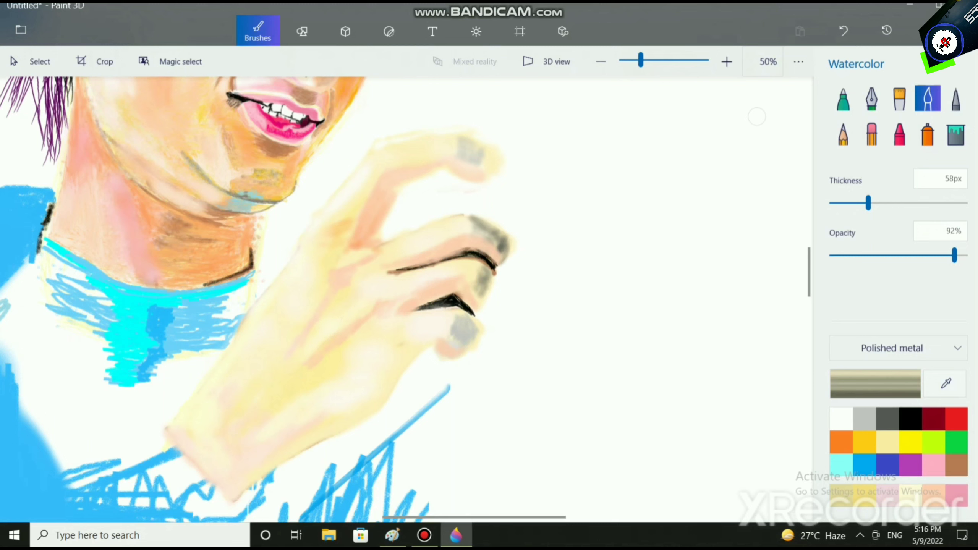
Mix peach ffc39a from the orange swatch, lower the opacity to 25% and glaze the little finger and back of the hand
click(841, 442)
click(875, 383)
click(433, 156)
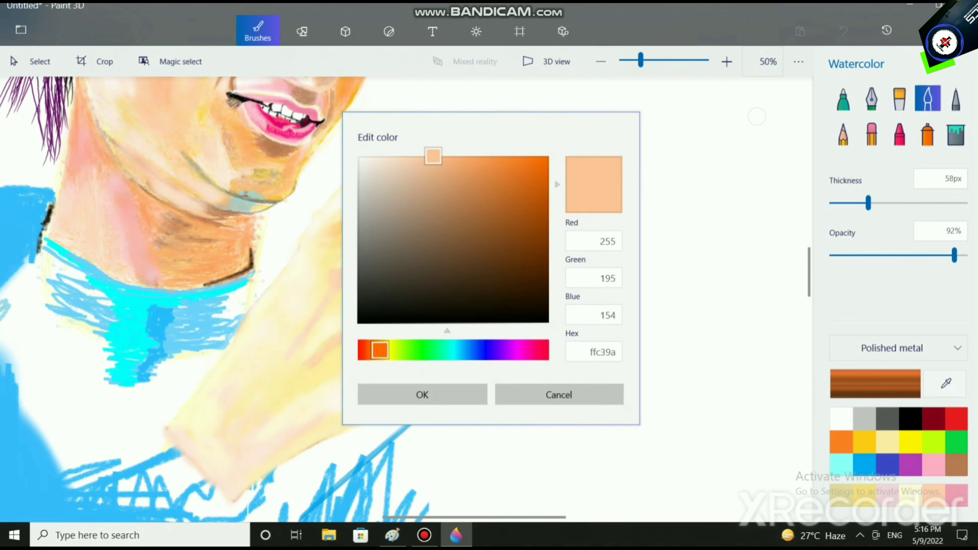
click(423, 395)
drag(954, 255, 864, 256)
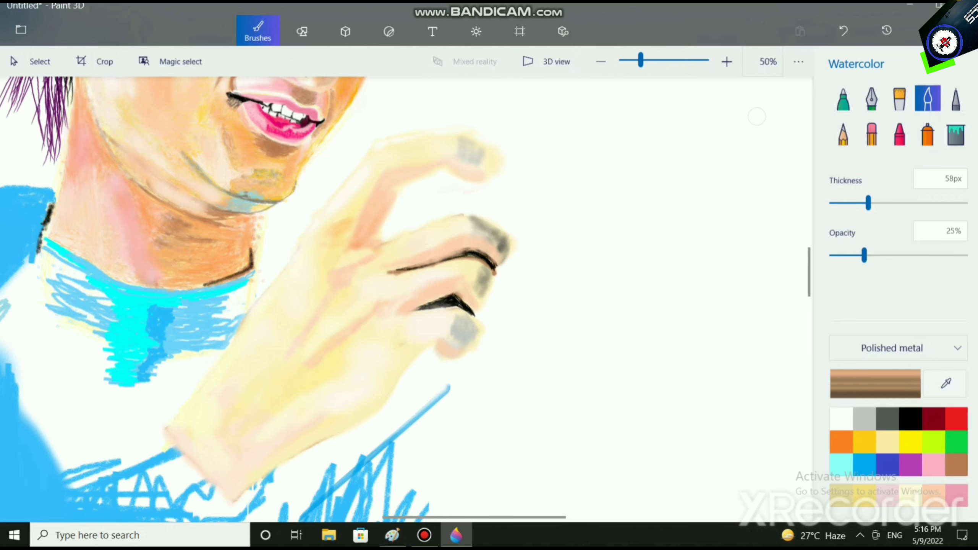
mouse_move(434, 322)
mouse_down()
mouse_move(423, 344)
mouse_move(386, 353)
mouse_move(437, 329)
mouse_up()
mouse_move(369, 367)
mouse_down()
mouse_move(376, 377)
mouse_move(390, 369)
mouse_up()
mouse_move(408, 334)
mouse_down()
mouse_move(387, 340)
mouse_move(363, 377)
mouse_up()
mouse_move(308, 275)
mouse_down()
mouse_move(240, 343)
mouse_move(228, 370)
mouse_up()
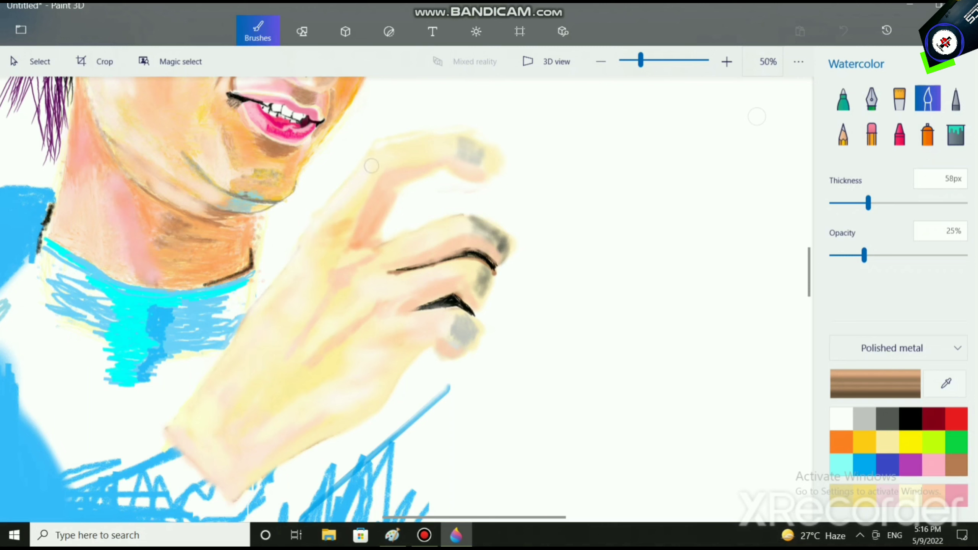
Brush the same translucent peach along the index finger and over the grey patches on the fingertips
drag(371, 166, 399, 148)
mouse_move(400, 148)
mouse_down()
mouse_move(439, 146)
mouse_move(436, 158)
mouse_move(467, 171)
mouse_move(476, 156)
mouse_move(484, 158)
mouse_up()
drag(504, 252, 493, 248)
mouse_move(470, 342)
mouse_down()
mouse_move(462, 320)
mouse_move(469, 326)
mouse_move(493, 290)
mouse_move(496, 255)
mouse_up()
Outline the index fingernail with a fine brown pencil line and soften it with pale khaki watercolor at 26 px and 25% opacity
scroll(601, 428, down, 2)
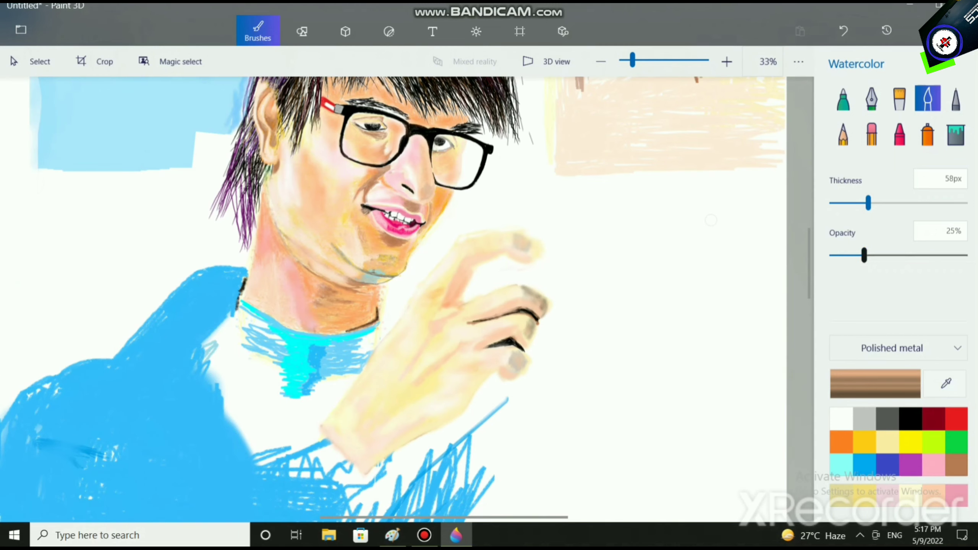
click(842, 133)
drag(868, 203, 859, 203)
scroll(485, 324, up, 3)
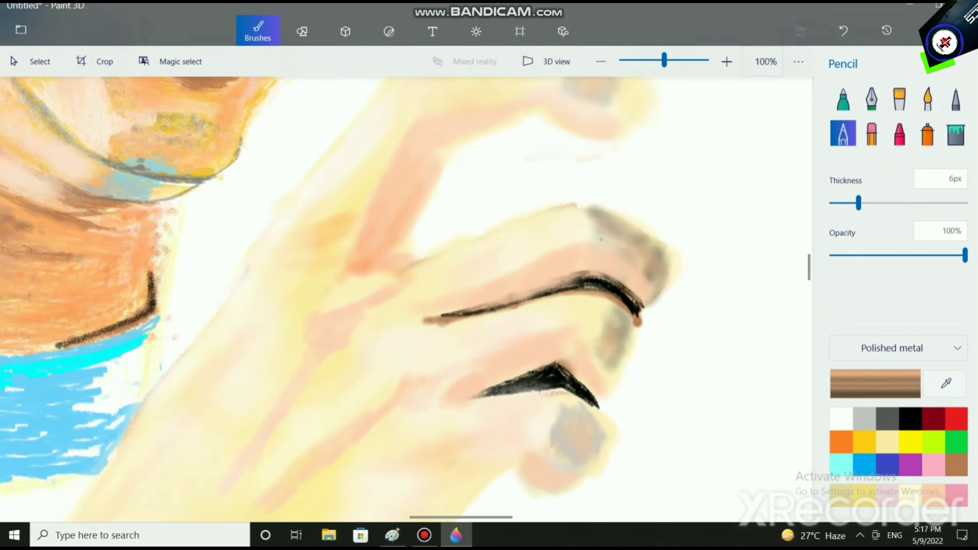
drag(601, 240, 460, 462)
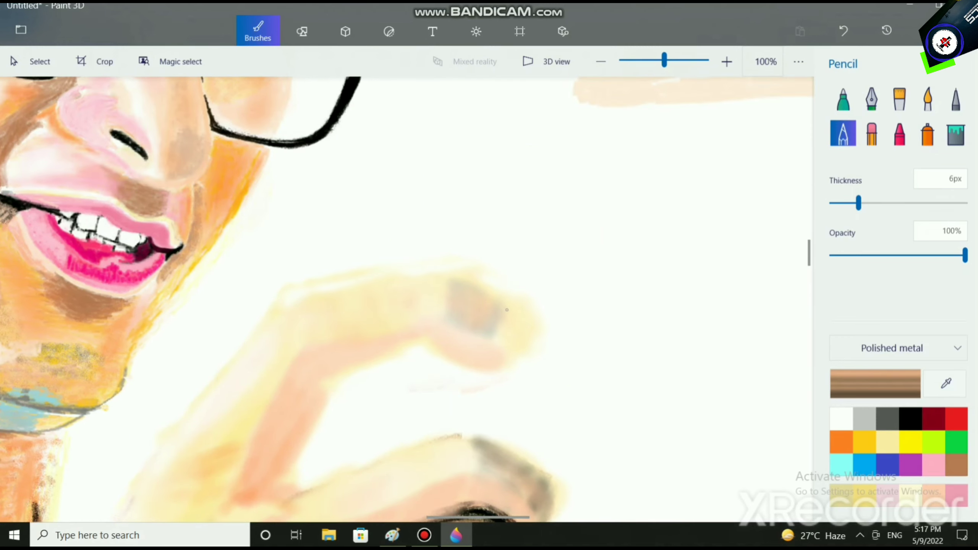
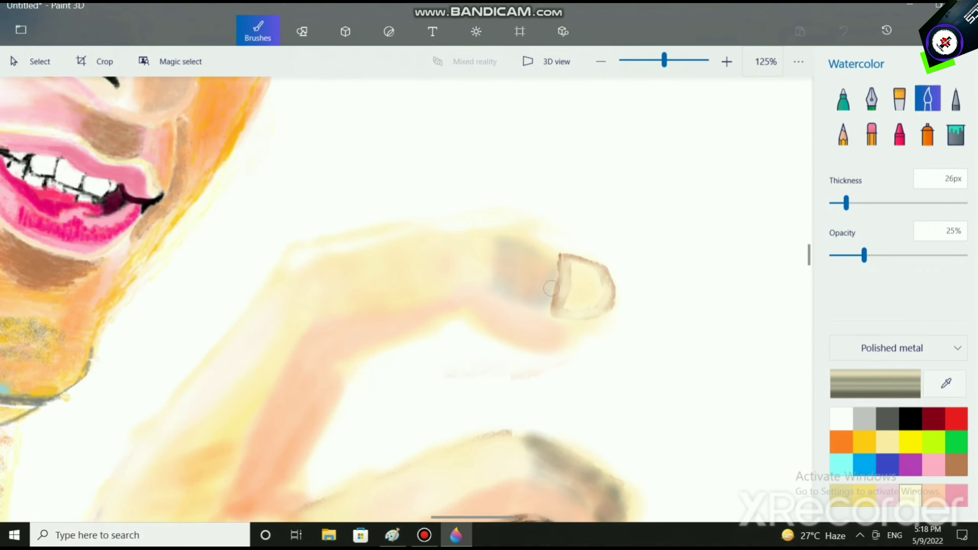
mouse_move(604, 273)
mouse_down()
mouse_move(520, 237)
mouse_move(593, 260)
mouse_move(609, 286)
mouse_up()
Draw a brown D-shaped outline inside the index fingernail with the 7 px pencil at 100% opacity
scroll(639, 428, down, 2)
scroll(638, 429, down, 3)
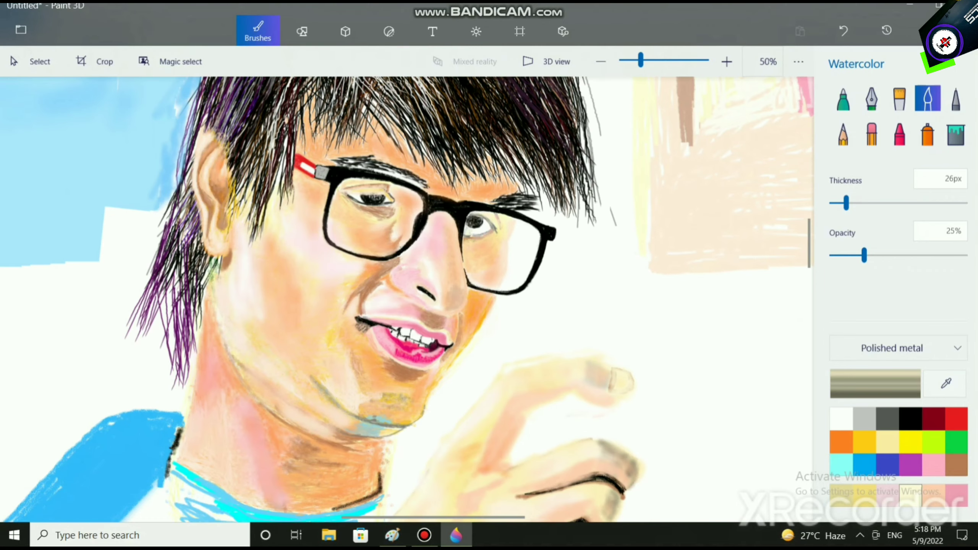
click(957, 464)
scroll(463, 434, up, 2)
scroll(574, 380, up, 2)
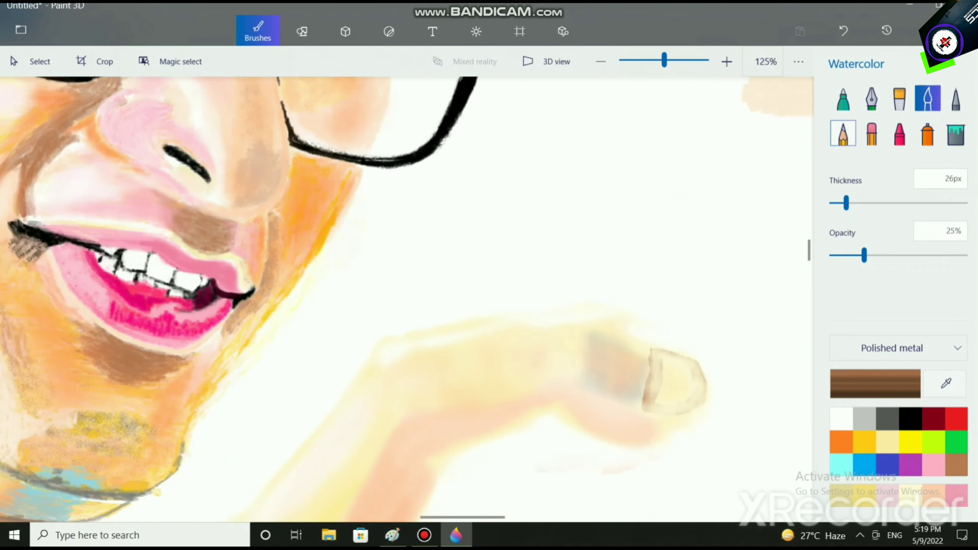
click(842, 133)
scroll(629, 363, up, 4)
mouse_move(627, 340)
mouse_down()
mouse_move(616, 433)
mouse_move(693, 428)
mouse_up()
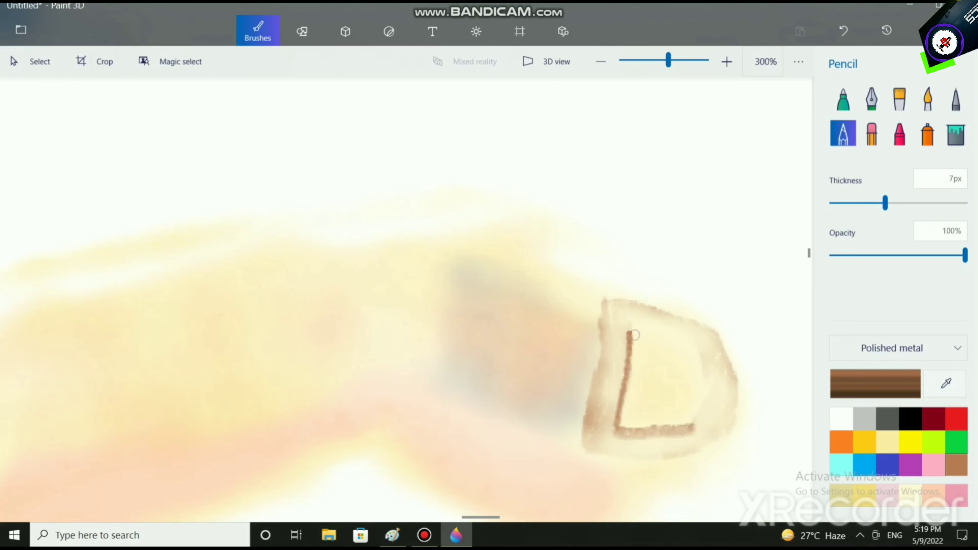
mouse_move(629, 335)
mouse_down()
mouse_move(700, 348)
mouse_move(716, 394)
mouse_move(688, 428)
mouse_move(616, 431)
mouse_move(620, 331)
mouse_move(612, 427)
mouse_move(626, 336)
mouse_move(612, 425)
mouse_move(700, 421)
mouse_move(716, 378)
mouse_move(695, 341)
mouse_move(617, 314)
mouse_move(603, 433)
mouse_move(607, 349)
mouse_move(622, 322)
mouse_move(609, 426)
mouse_move(607, 379)
mouse_move(610, 435)
mouse_move(641, 439)
mouse_up()
Glaze the fingers and back of the hand with gold watercolor at 168 px thickness and 25% opacity
scroll(687, 439, down, 5)
scroll(703, 439, down, 5)
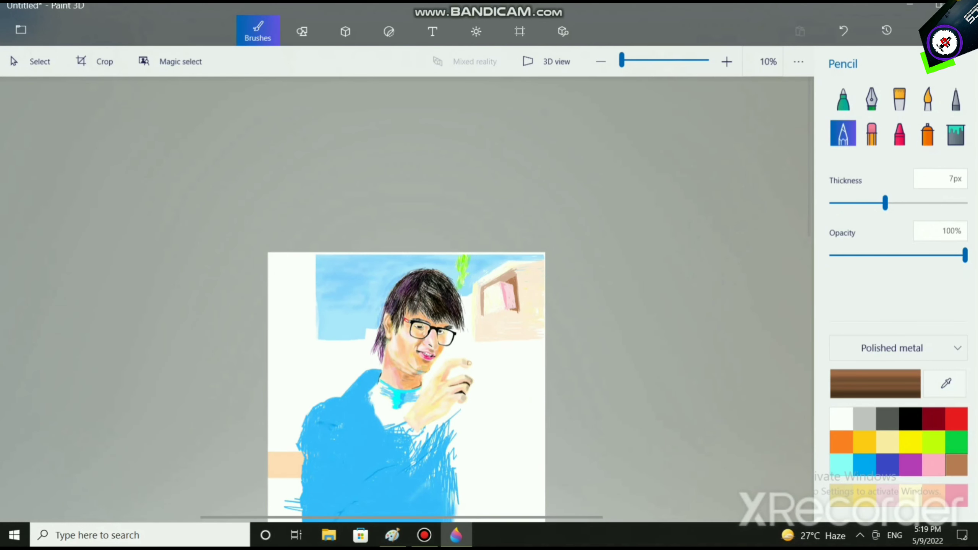
scroll(500, 393, up, 5)
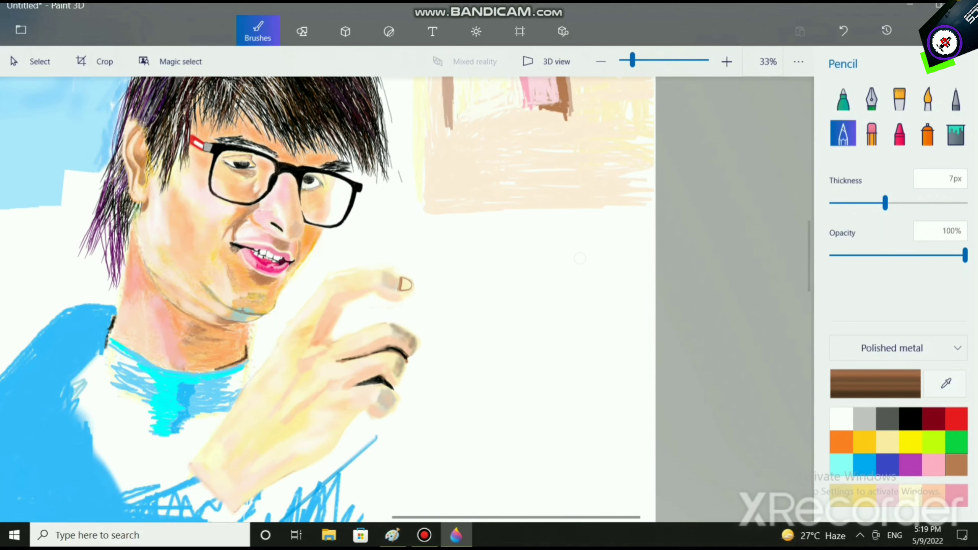
click(911, 442)
scroll(641, 160, up, 2)
scroll(454, 435, up, 1)
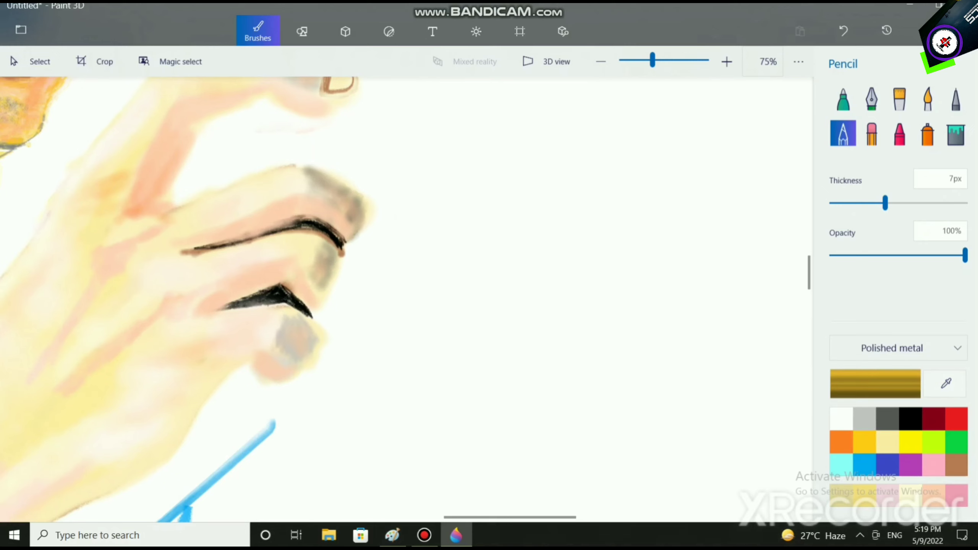
click(905, 202)
click(927, 98)
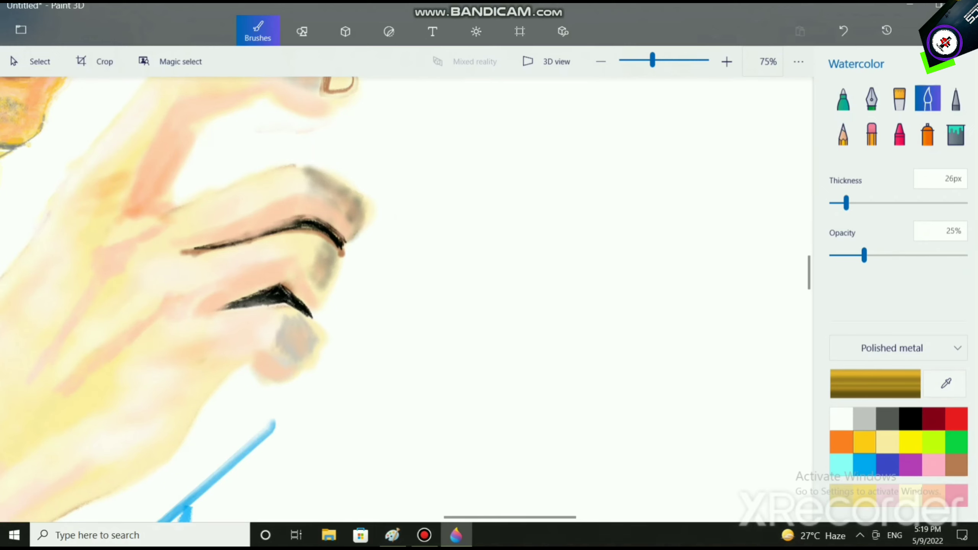
drag(845, 203, 943, 203)
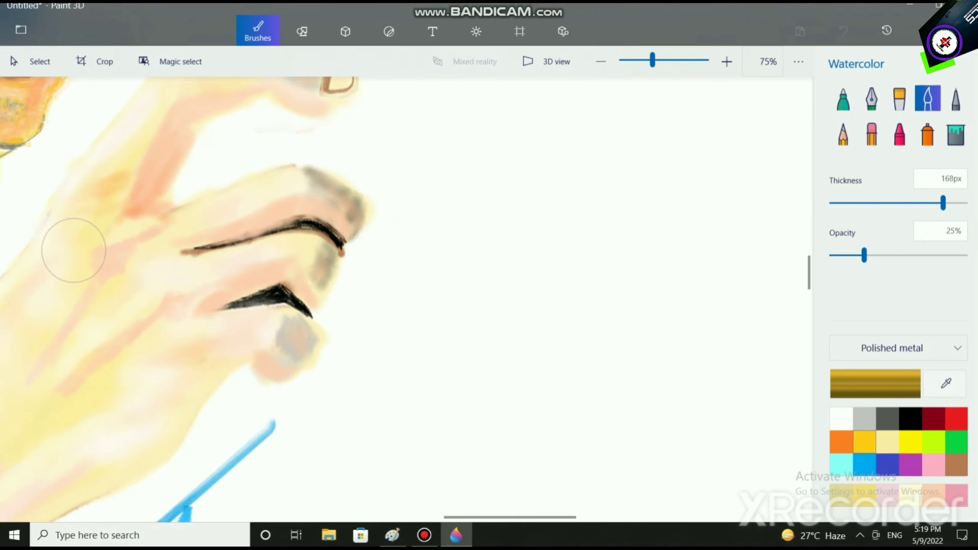
scroll(461, 224, down, 3)
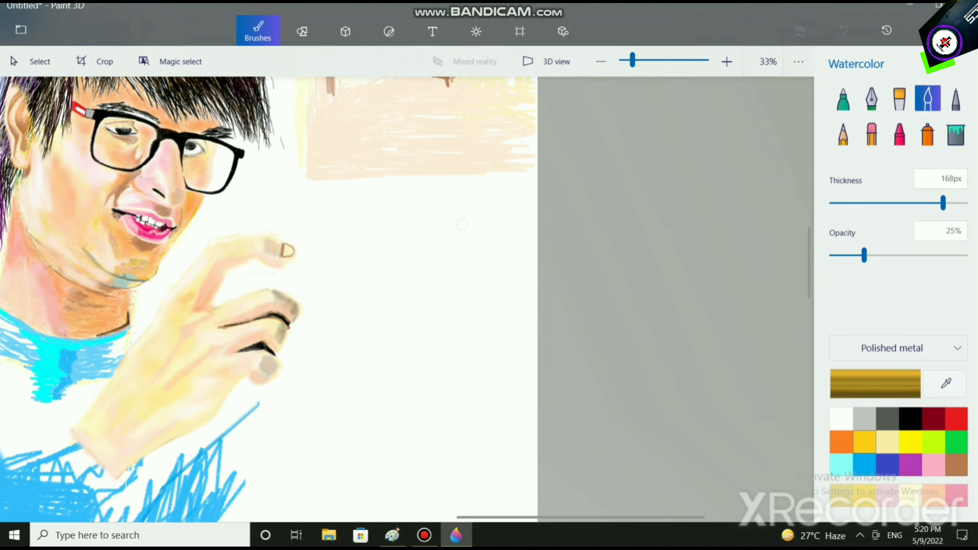
mouse_move(195, 403)
mouse_down()
mouse_move(241, 364)
mouse_move(257, 370)
mouse_move(195, 356)
mouse_up()
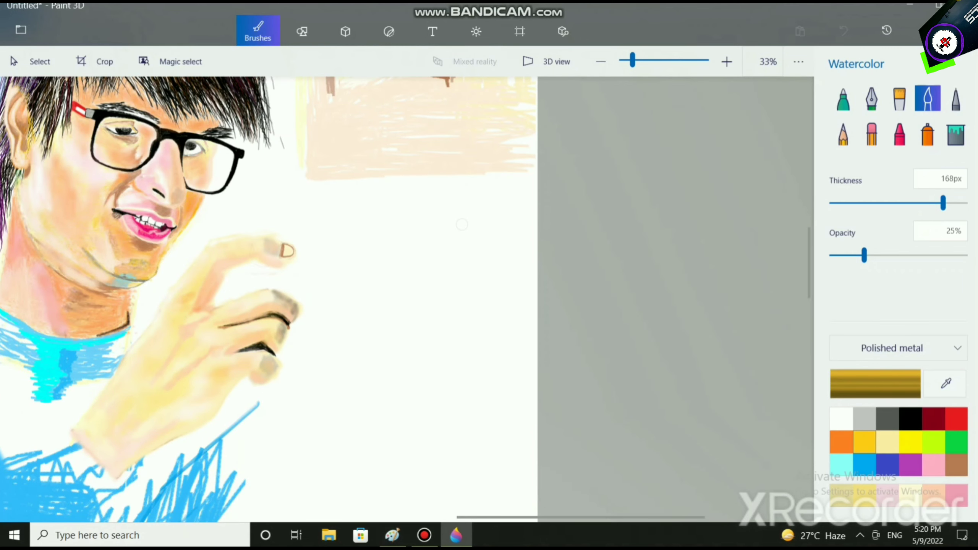
Build up the translucent gold glaze over the wrist and its lower edge
scroll(462, 225, down, 2)
scroll(164, 396, up, 4)
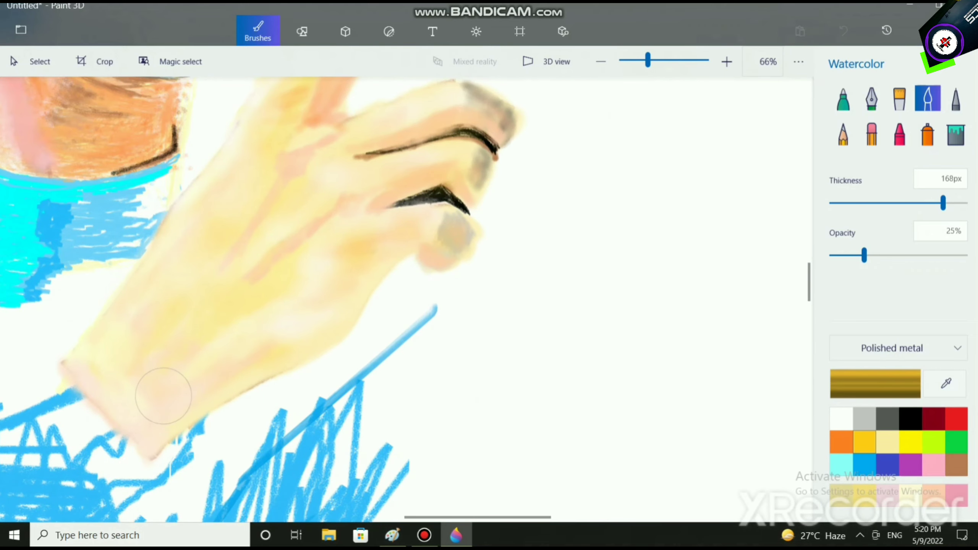
drag(145, 376, 129, 377)
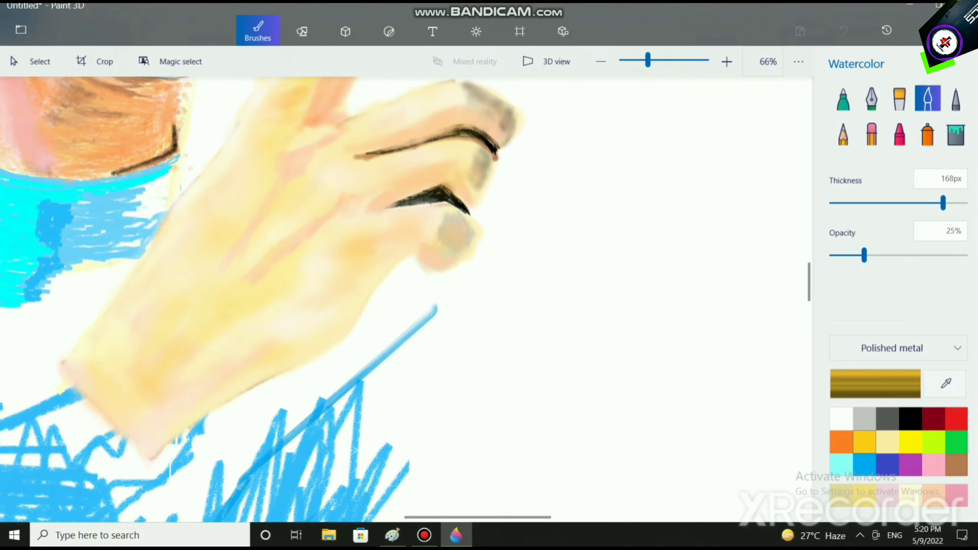
mouse_move(143, 410)
mouse_down()
mouse_move(87, 371)
mouse_move(218, 423)
mouse_move(161, 433)
mouse_move(92, 368)
mouse_up()
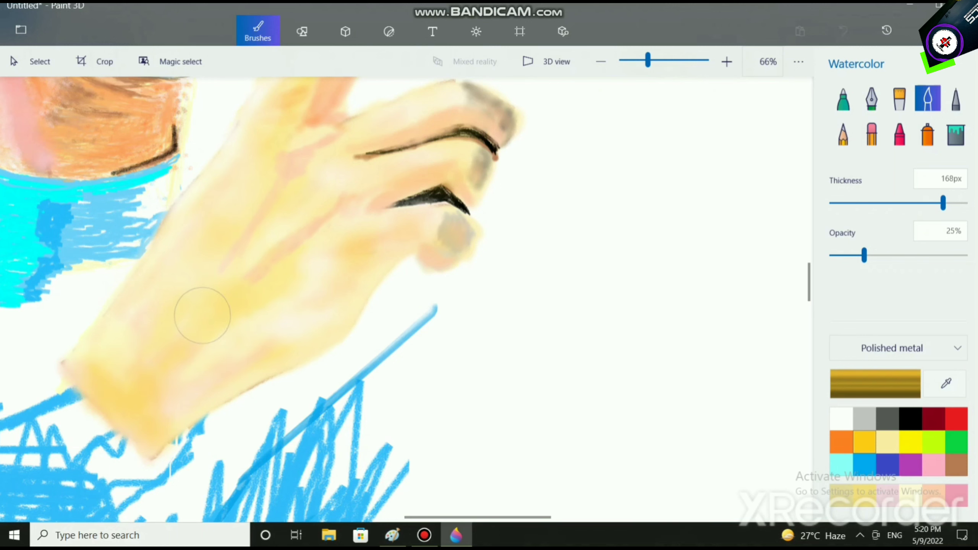
Examine the shaded hand and the whole portrait, including in 3D view, and return to the flat view
scroll(307, 249, down, 3)
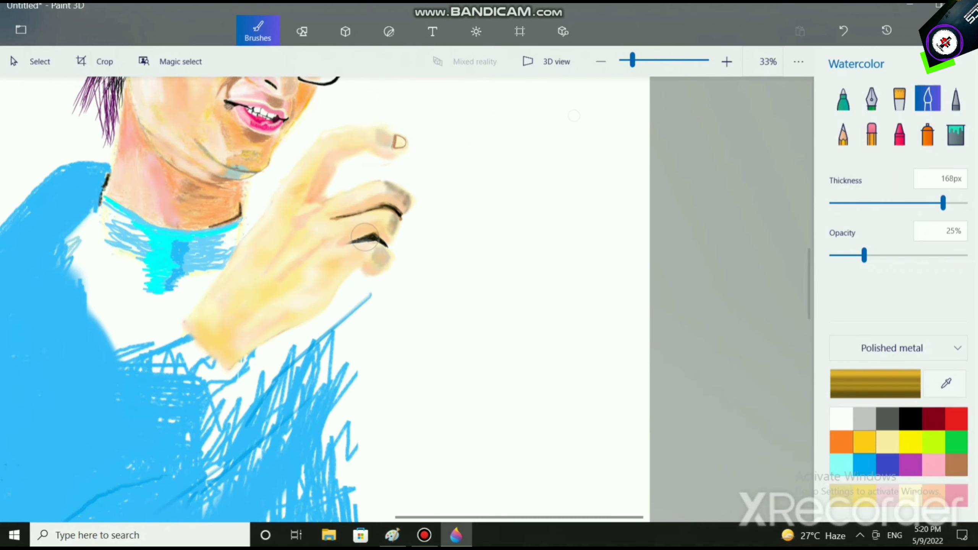
scroll(365, 236, up, 4)
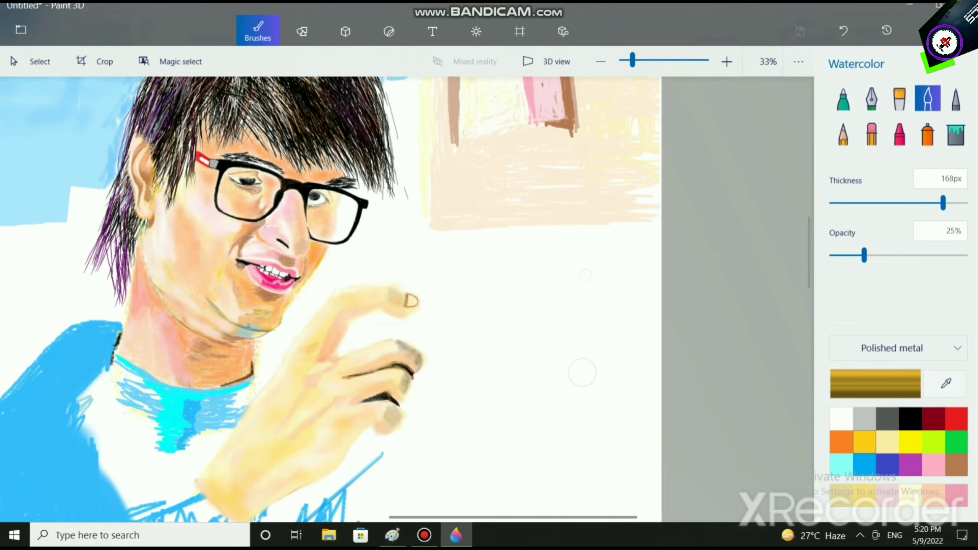
scroll(582, 373, down, 4)
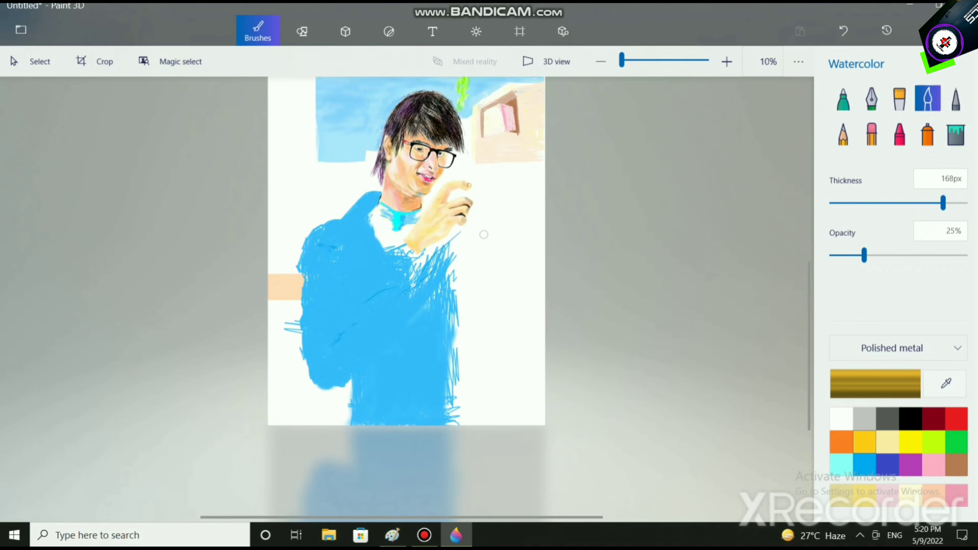
scroll(406, 251, up, 2)
scroll(406, 250, down, 1)
key(v)
scroll(402, 273, up, 5)
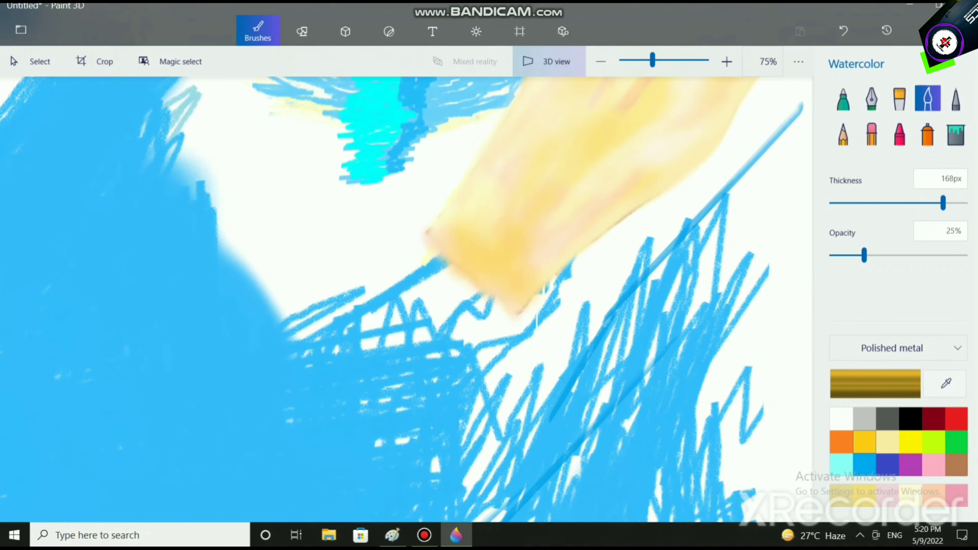
scroll(553, 341, down, 3)
scroll(551, 341, down, 5)
scroll(452, 289, up, 4)
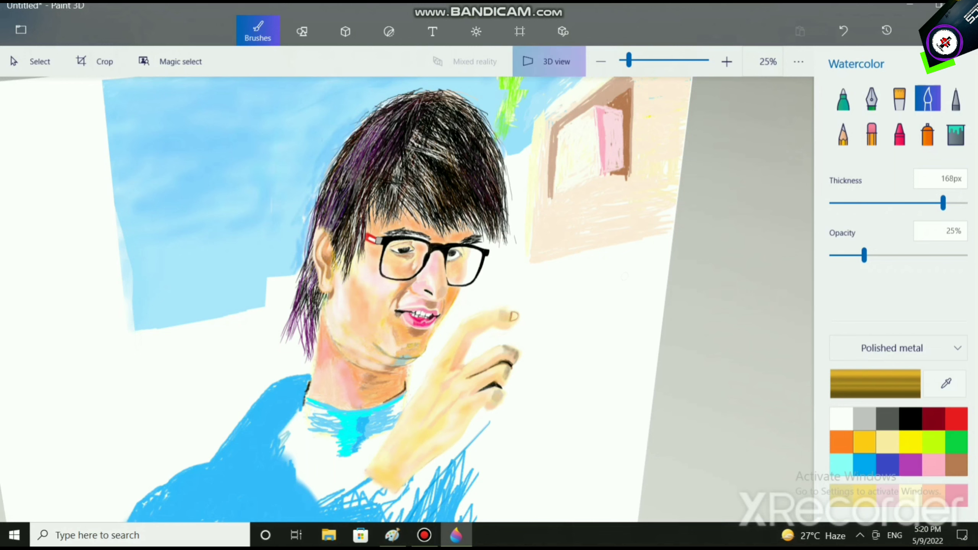
click(549, 62)
Thicken the index fingernail's brown outline around its tip and lower edge with the 5 px pencil
scroll(465, 304, up, 5)
scroll(539, 235, up, 4)
scroll(539, 236, up, 5)
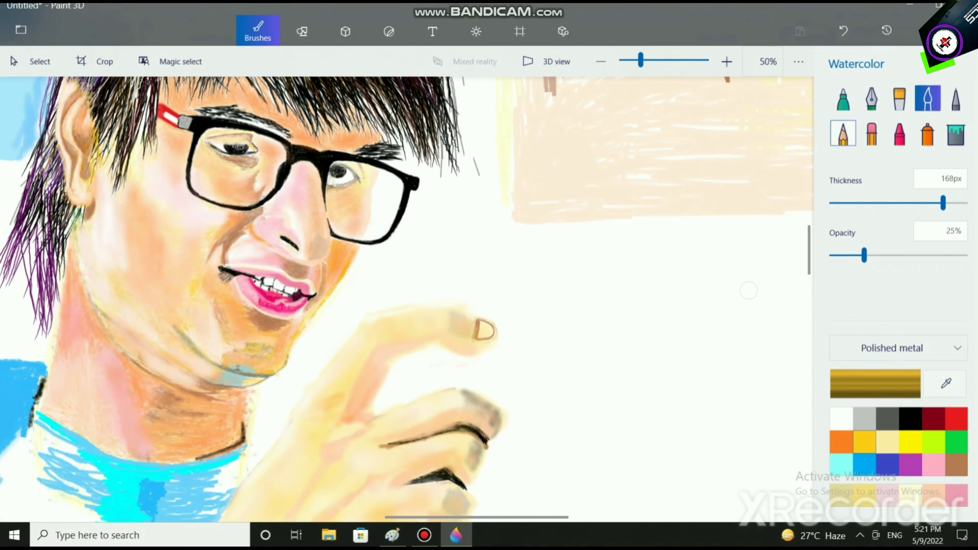
click(843, 133)
scroll(400, 312, up, 6)
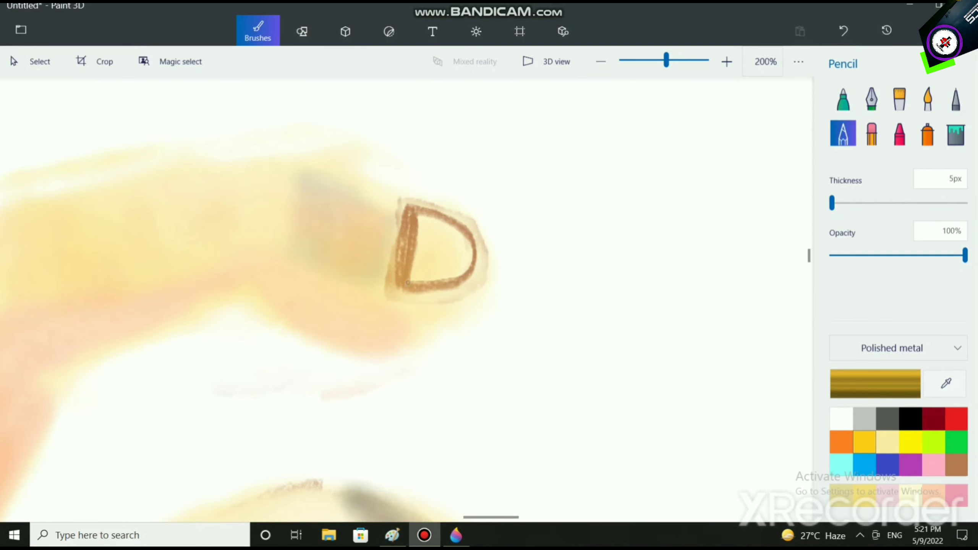
click(956, 465)
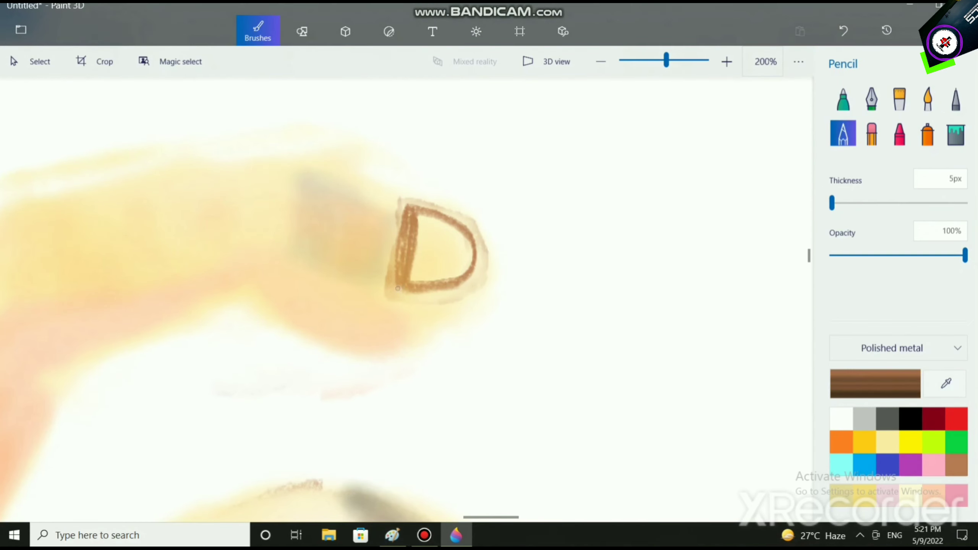
mouse_move(398, 288)
mouse_down()
mouse_move(431, 296)
mouse_move(408, 297)
mouse_move(450, 291)
mouse_move(478, 237)
mouse_move(470, 288)
mouse_move(479, 252)
mouse_up()
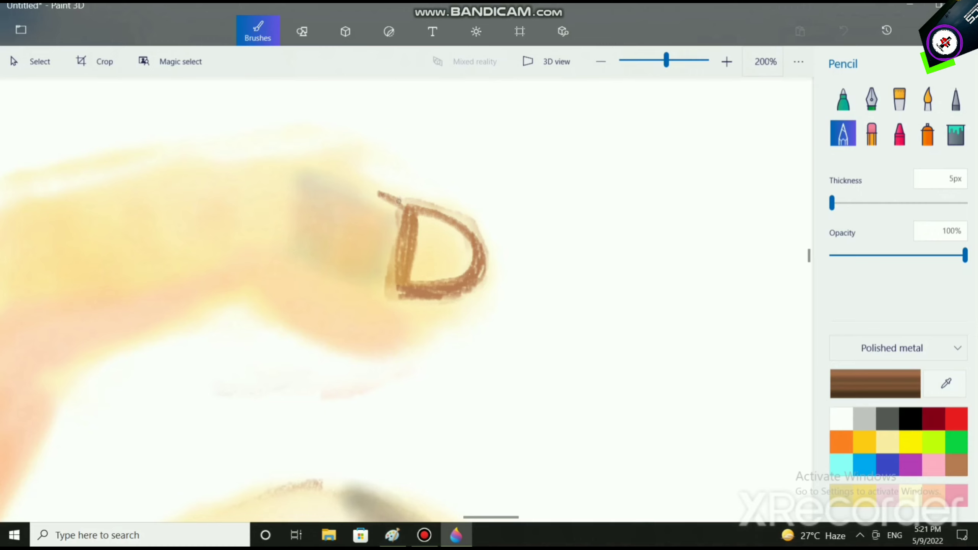
Save the painting as a 2D PNG in the Pictures folder, with a file name giving the portrait's subject and artist
scroll(499, 325, down, 5)
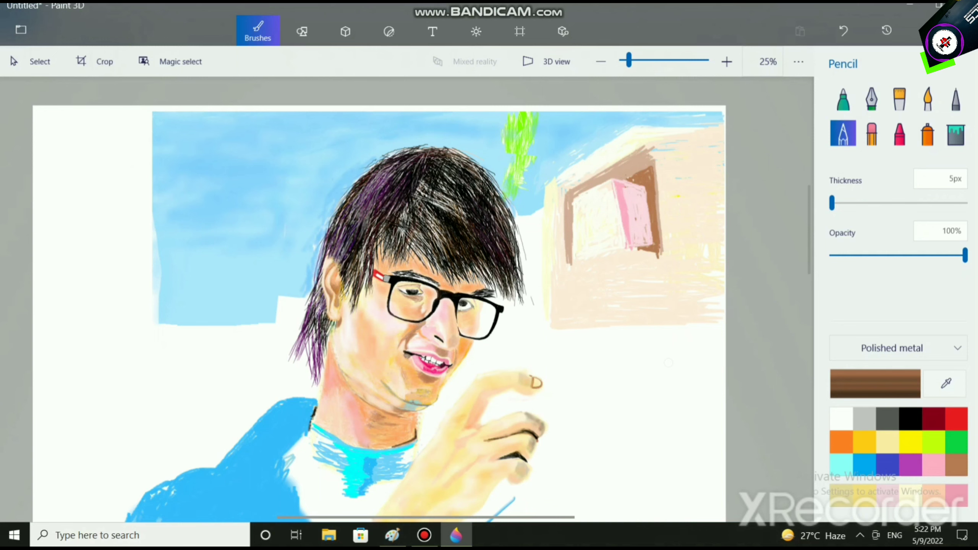
scroll(668, 362, down, 3)
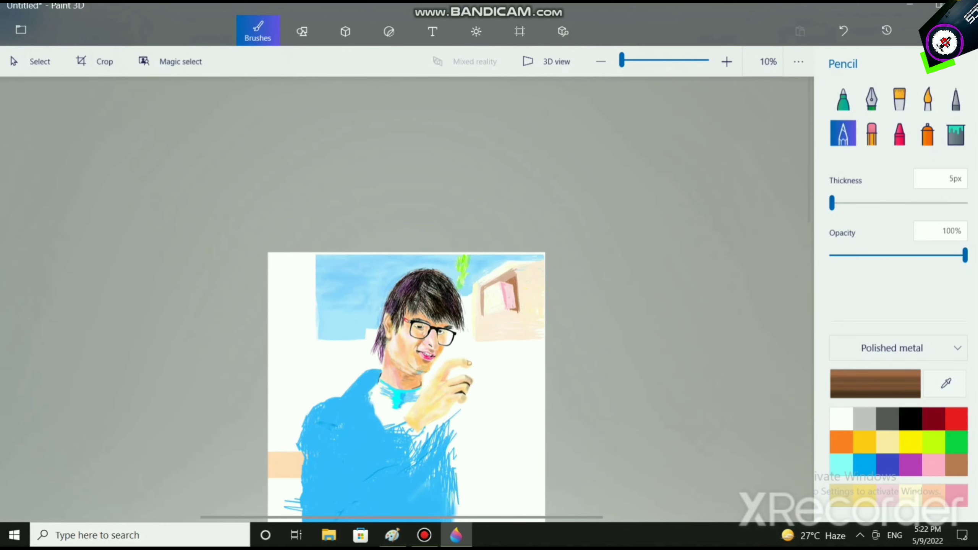
key(ctrl+s)
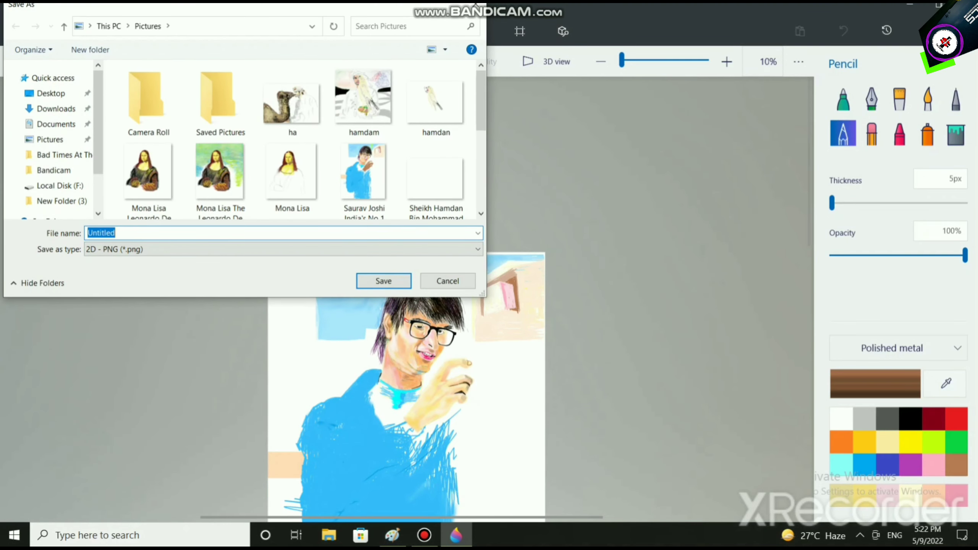
text(Sa)
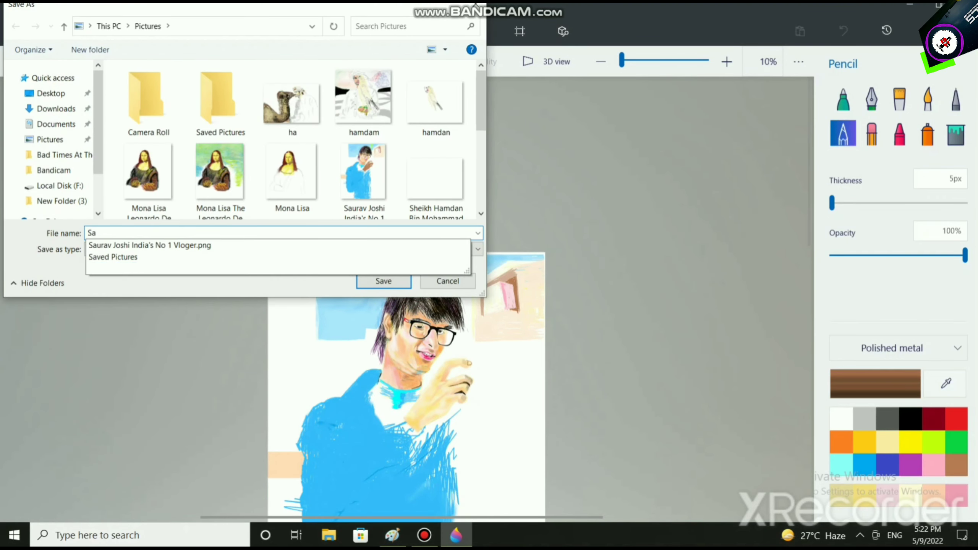
text(urav joshi)
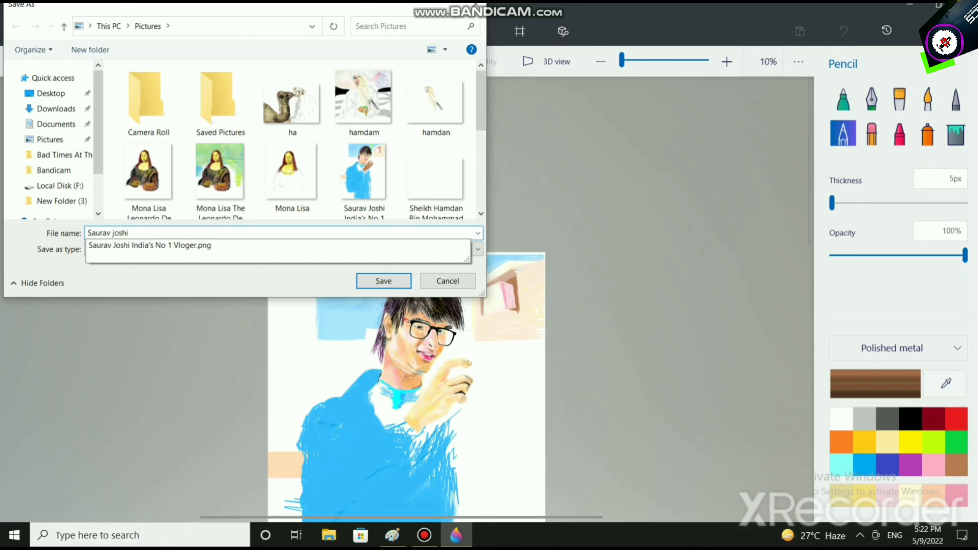
text( Portrait Drew by S  A  A  D)
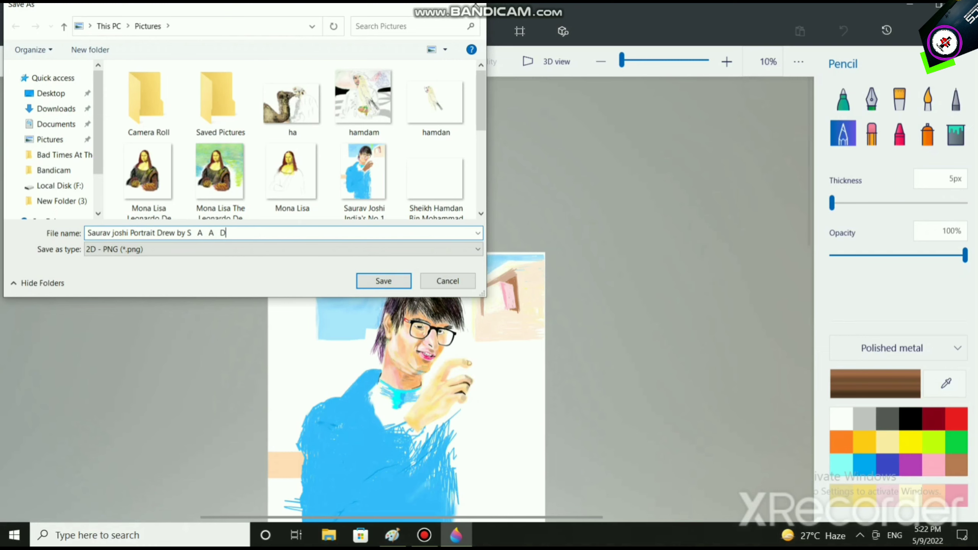
key(Return)
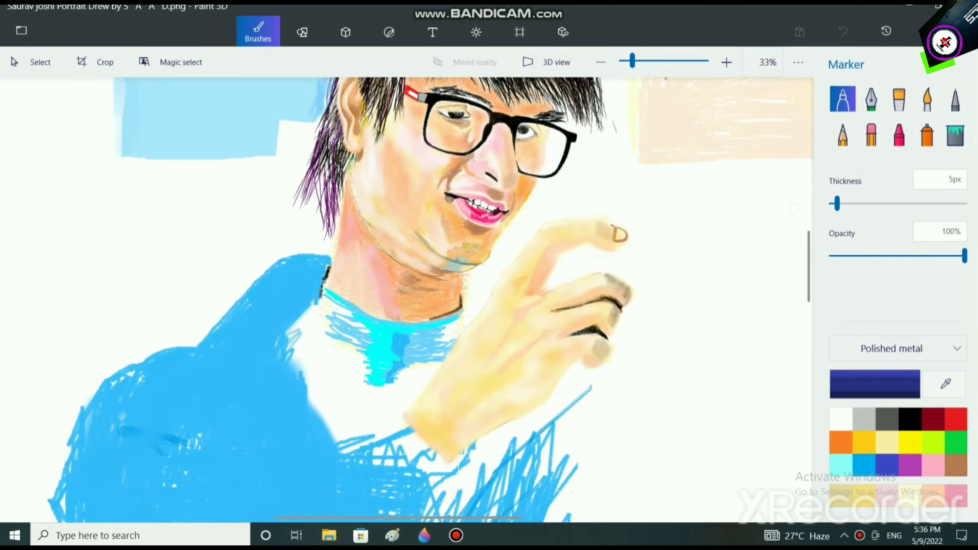
Tint the back of the hand near the index finger's base with orange watercolor at 50 px thickness and 27% opacity
drag(837, 203, 867, 203)
click(927, 99)
drag(932, 256, 867, 256)
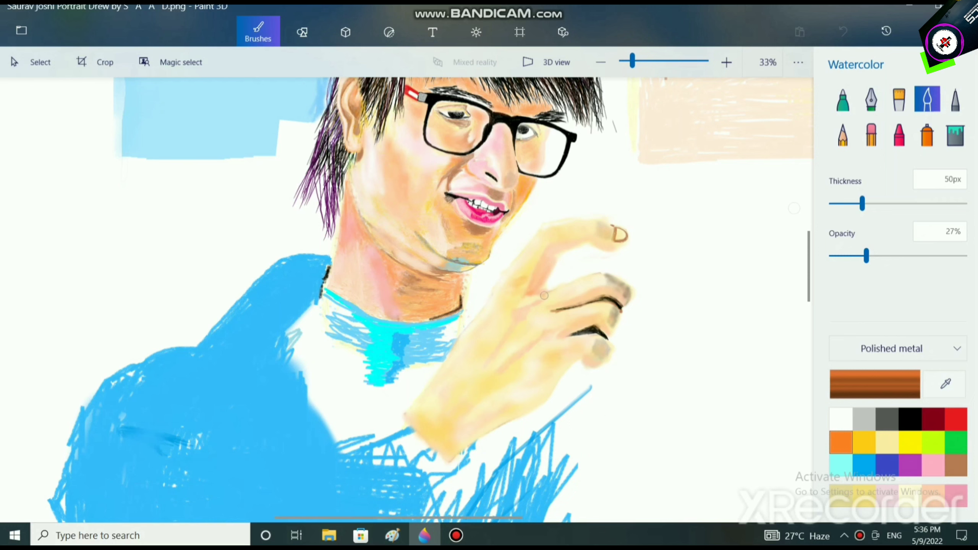
scroll(545, 296, up, 2)
drag(524, 200, 503, 240)
key(ctrl+z)
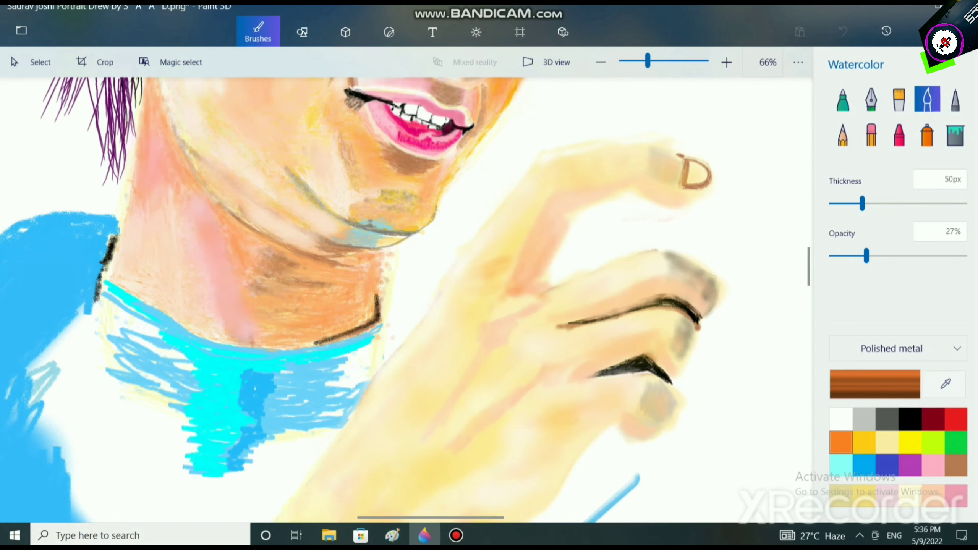
scroll(541, 321, down, 5)
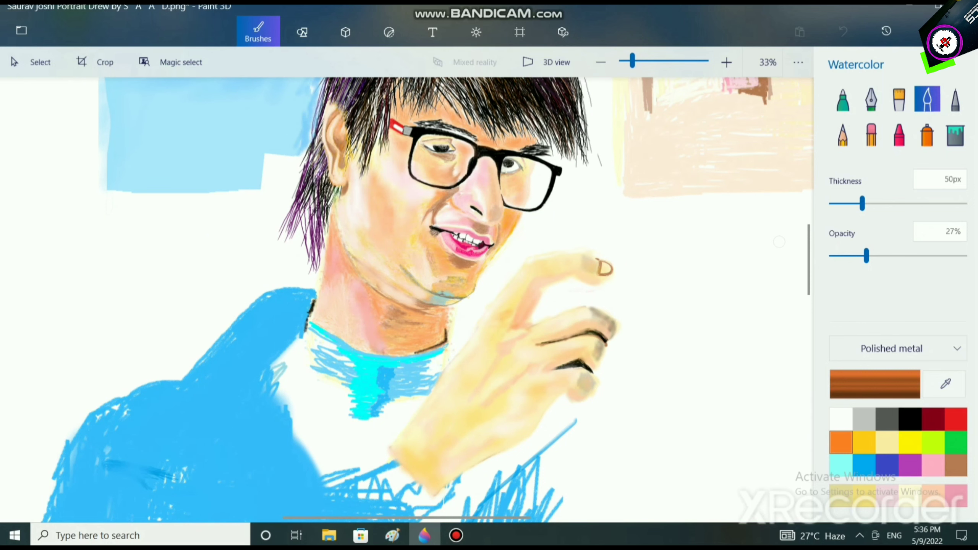
scroll(476, 384, up, 5)
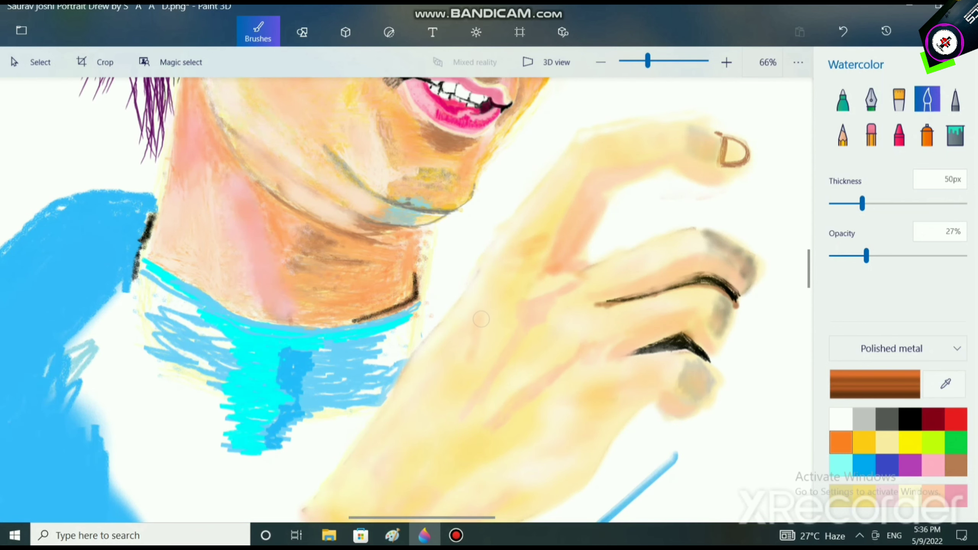
mouse_move(483, 306)
mouse_down()
mouse_move(497, 284)
mouse_move(480, 289)
mouse_move(506, 287)
mouse_move(480, 298)
mouse_up()
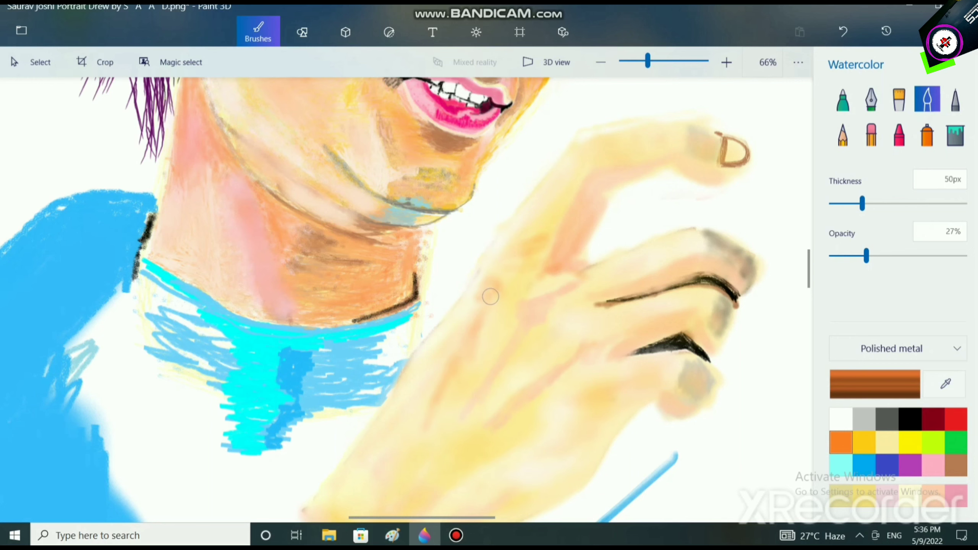
scroll(492, 305, down, 6)
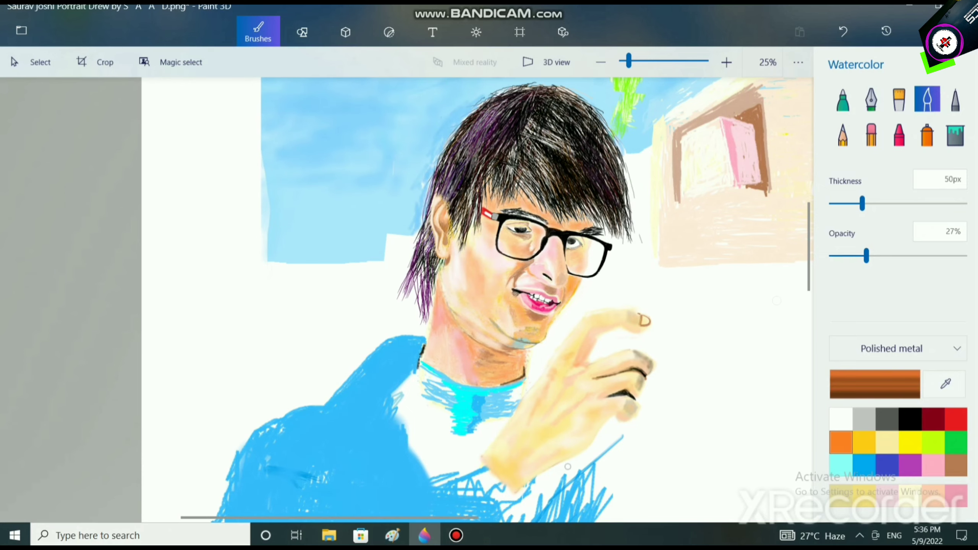
Paint curved orange crease lines around the index finger's bent knuckle with the watercolor brush at 25 px thickness
scroll(632, 339, up, 8)
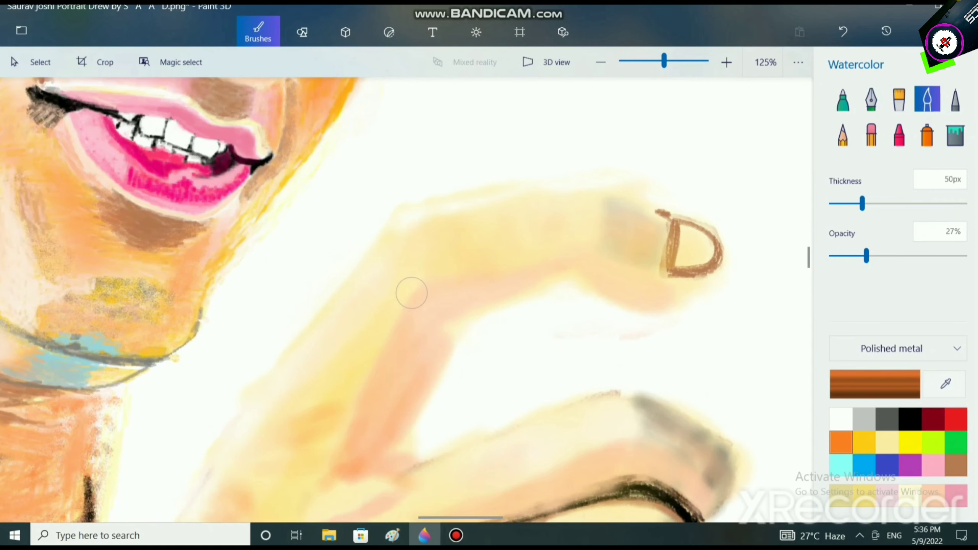
scroll(439, 254, up, 2)
drag(862, 204, 845, 203)
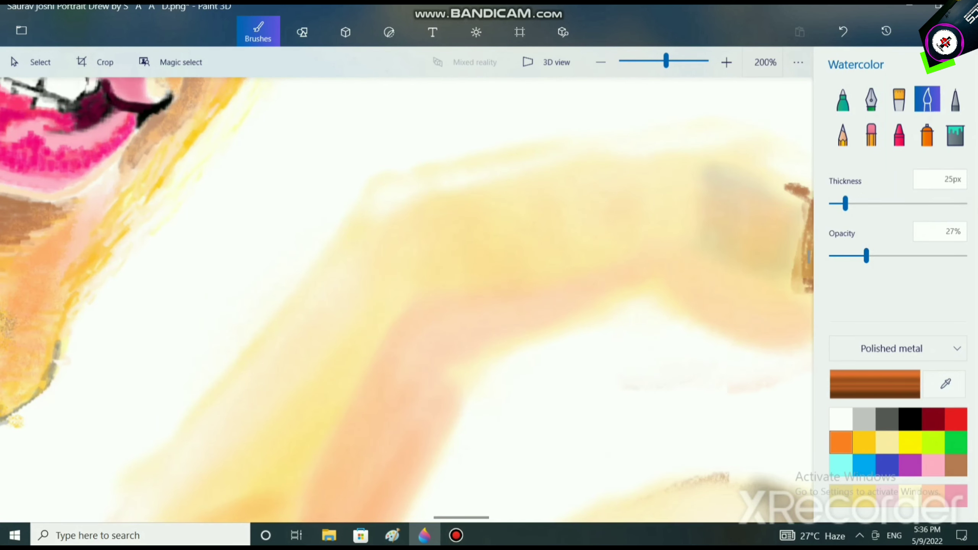
drag(366, 228, 389, 293)
mouse_move(427, 193)
mouse_down()
mouse_move(443, 212)
mouse_move(478, 220)
mouse_up()
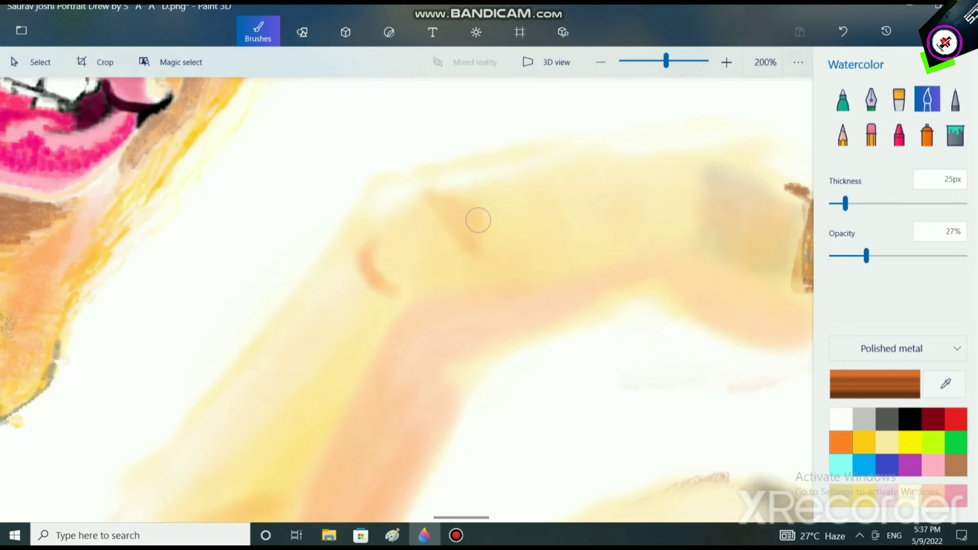
mouse_move(414, 229)
mouse_down()
mouse_move(427, 264)
mouse_move(445, 279)
mouse_up()
drag(470, 211, 486, 253)
mouse_move(373, 237)
mouse_down()
mouse_move(364, 205)
mouse_move(429, 175)
mouse_up()
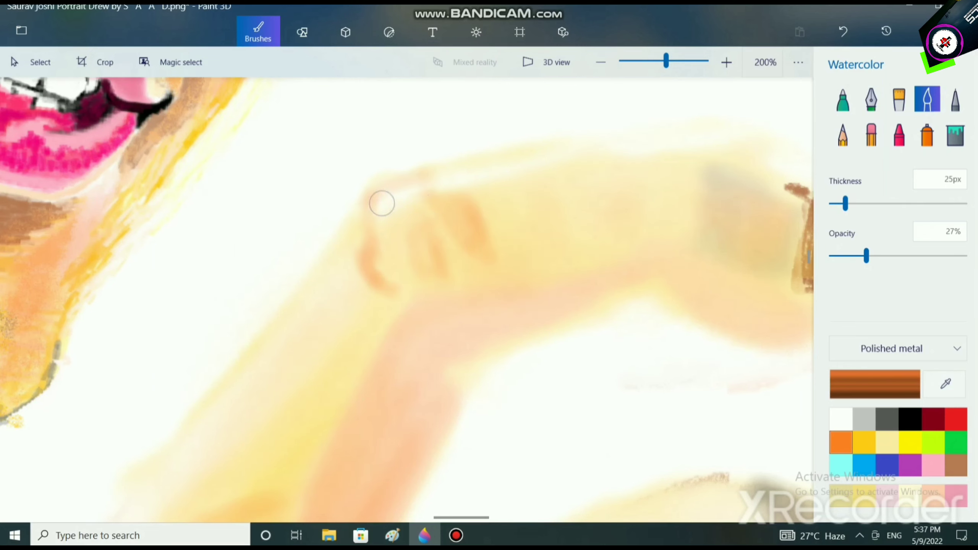
mouse_move(382, 204)
mouse_down()
mouse_move(414, 226)
mouse_move(354, 229)
mouse_move(397, 297)
mouse_up()
drag(417, 244, 410, 269)
scroll(577, 353, down, 3)
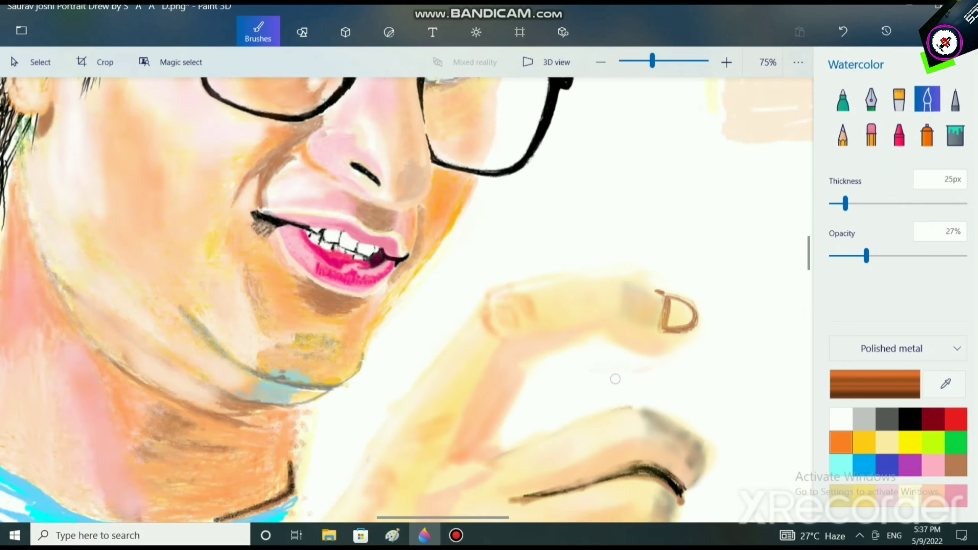
Add short orange watercolor creases across the index finger's joint just behind the fingernail
scroll(616, 379, up, 6)
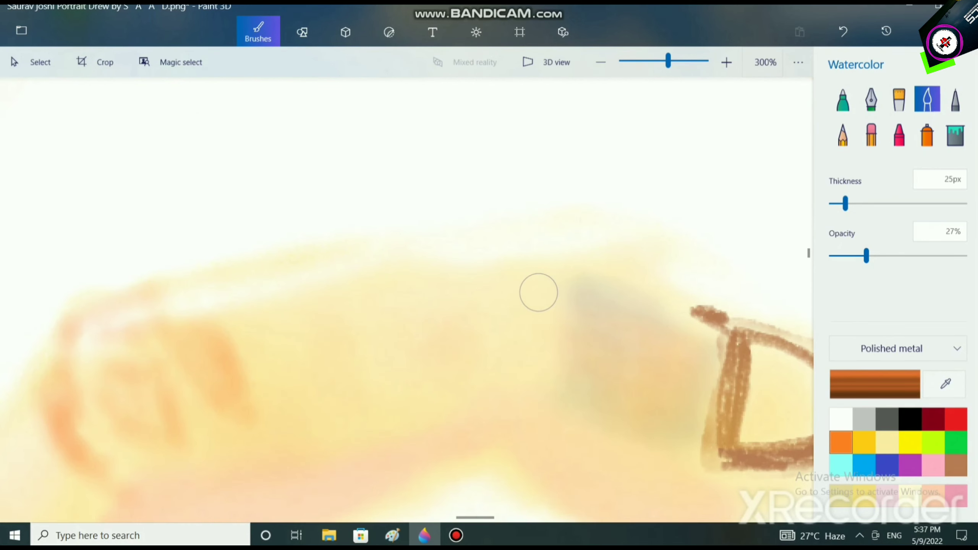
drag(531, 286, 524, 368)
drag(526, 309, 522, 365)
drag(497, 314, 493, 385)
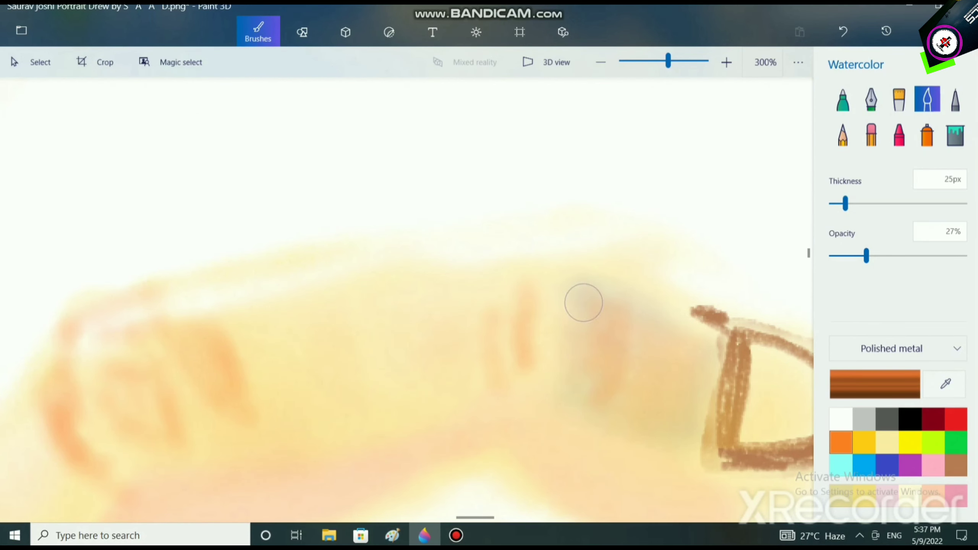
Paint short orange watercolor creases across the middle finger's joint beside its grey shaded tip
scroll(552, 408, down, 6)
scroll(494, 406, up, 2)
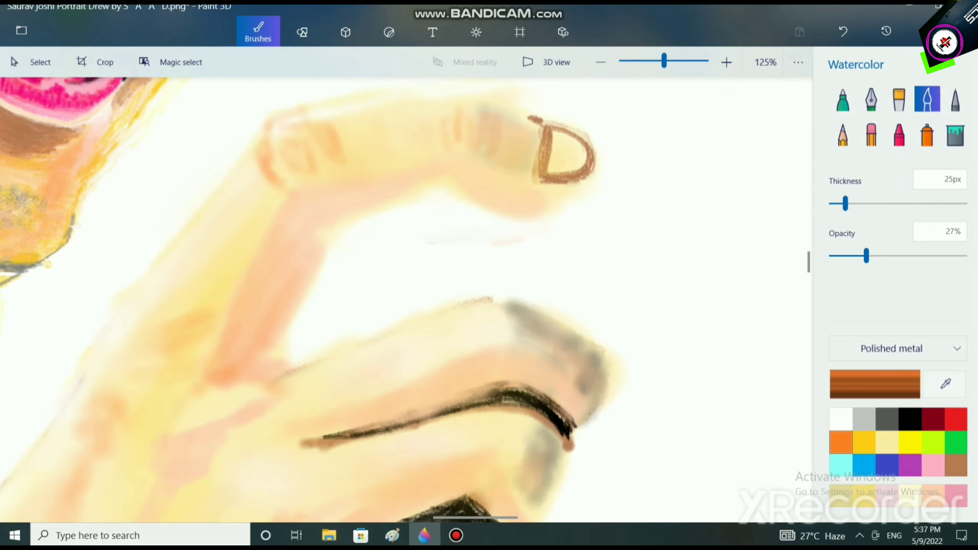
mouse_move(483, 310)
mouse_down()
mouse_move(508, 310)
mouse_move(518, 343)
mouse_up()
mouse_move(501, 316)
mouse_down()
mouse_move(516, 342)
mouse_move(501, 337)
mouse_move(481, 302)
mouse_move(471, 320)
mouse_move(461, 306)
mouse_move(506, 314)
mouse_move(515, 346)
mouse_up()
drag(469, 311, 459, 345)
drag(530, 313, 528, 345)
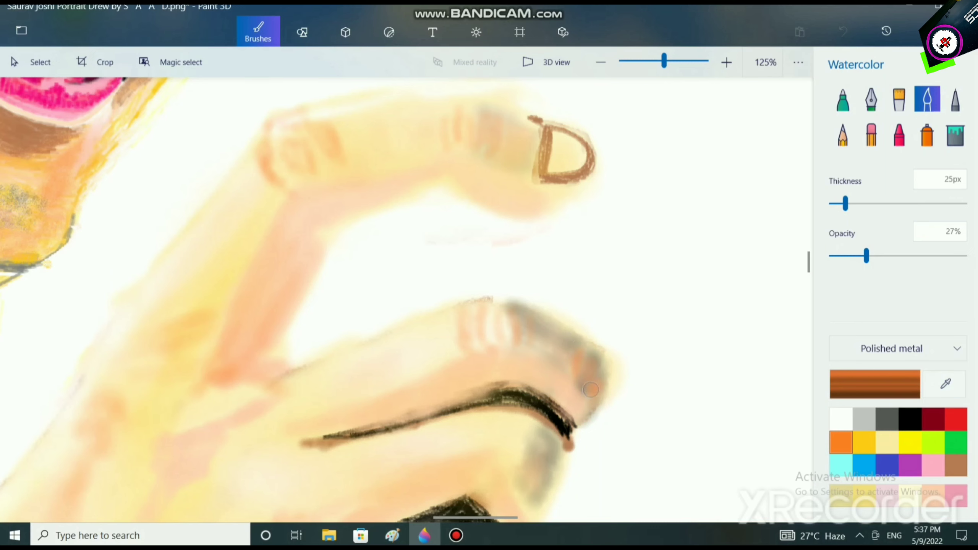
Add orange watercolor creases and a tint to the ring finger around its grey shaded tip
scroll(591, 390, down, 3)
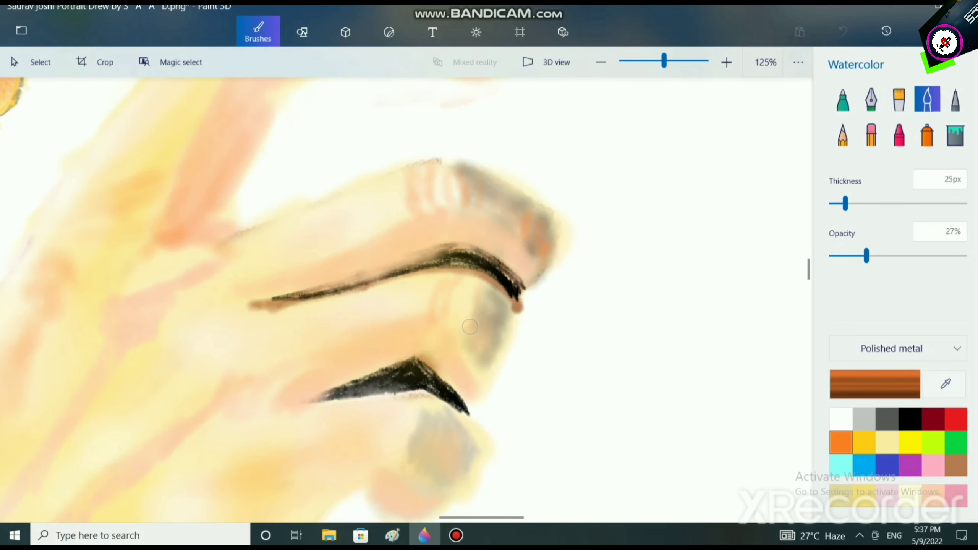
drag(470, 326, 459, 303)
mouse_move(508, 331)
mouse_down()
mouse_move(479, 351)
mouse_move(495, 352)
mouse_up()
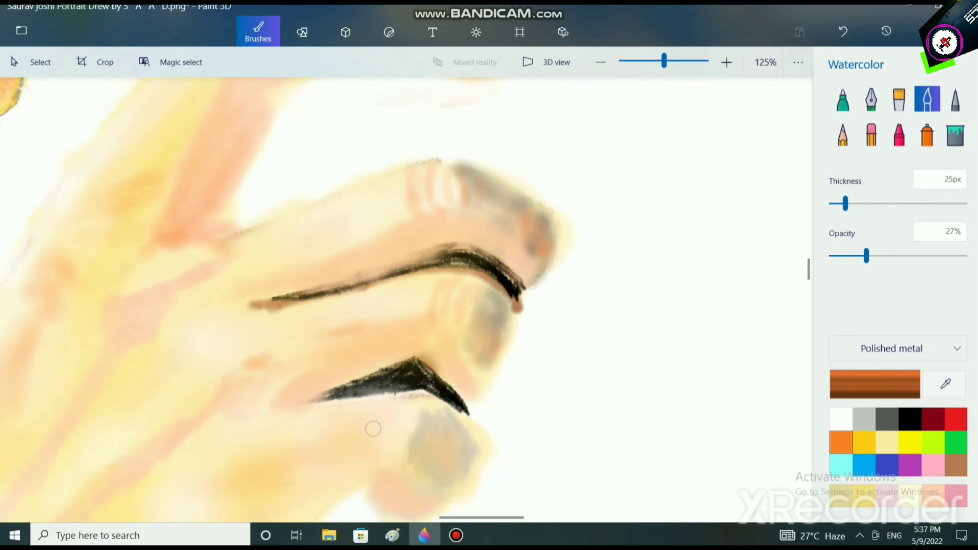
Shade the little finger's joint and grey tip with short orange watercolor strokes
scroll(385, 385, down, 3)
drag(391, 334, 379, 373)
mouse_move(420, 343)
mouse_down()
mouse_move(452, 367)
mouse_move(441, 377)
mouse_move(465, 368)
mouse_move(442, 402)
mouse_move(470, 362)
mouse_up()
mouse_move(468, 364)
mouse_down()
mouse_move(453, 404)
mouse_move(429, 394)
mouse_up()
mouse_move(420, 431)
mouse_down()
mouse_move(389, 442)
mouse_move(418, 430)
mouse_move(442, 444)
mouse_move(443, 408)
mouse_move(405, 441)
mouse_move(386, 440)
mouse_move(362, 417)
mouse_move(366, 404)
mouse_move(368, 437)
mouse_move(403, 436)
mouse_move(375, 432)
mouse_up()
Sketch small orange texture marks on the back of the hand with the pencil at 6 px thickness and 100% opacity
scroll(374, 432, down, 5)
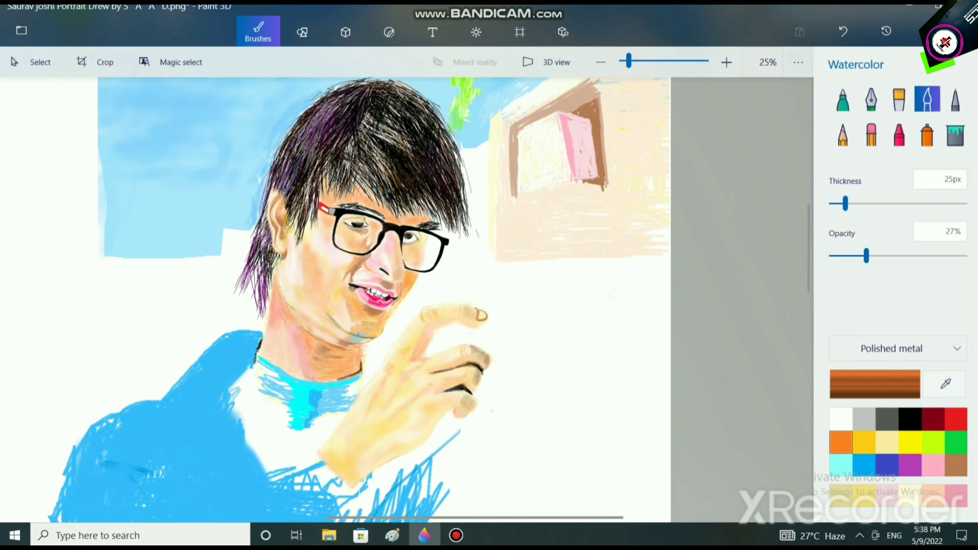
scroll(492, 411, up, 3)
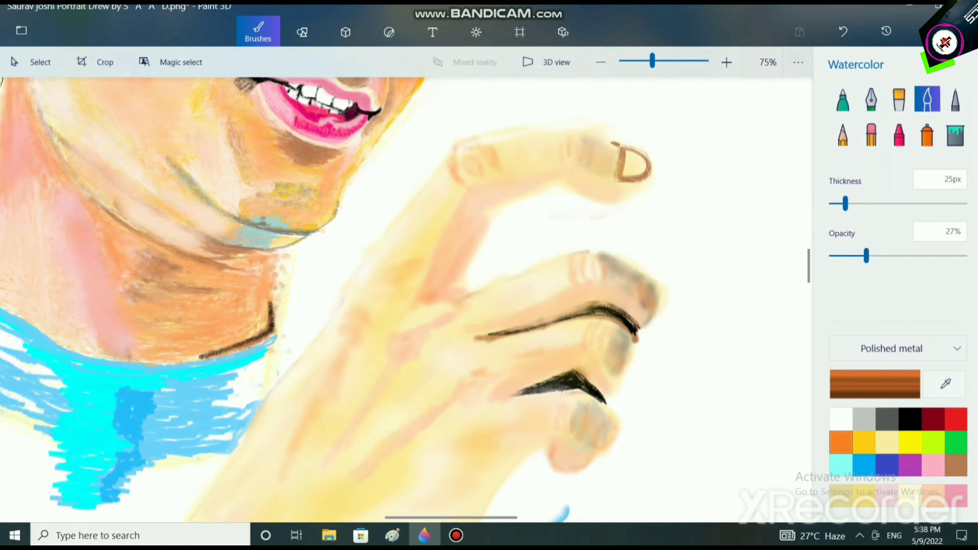
click(843, 134)
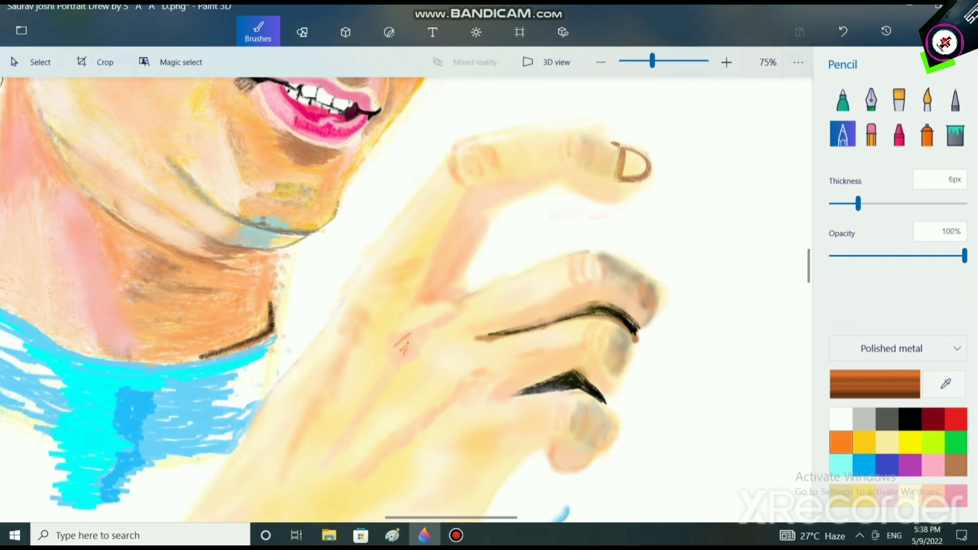
scroll(427, 307, down, 2)
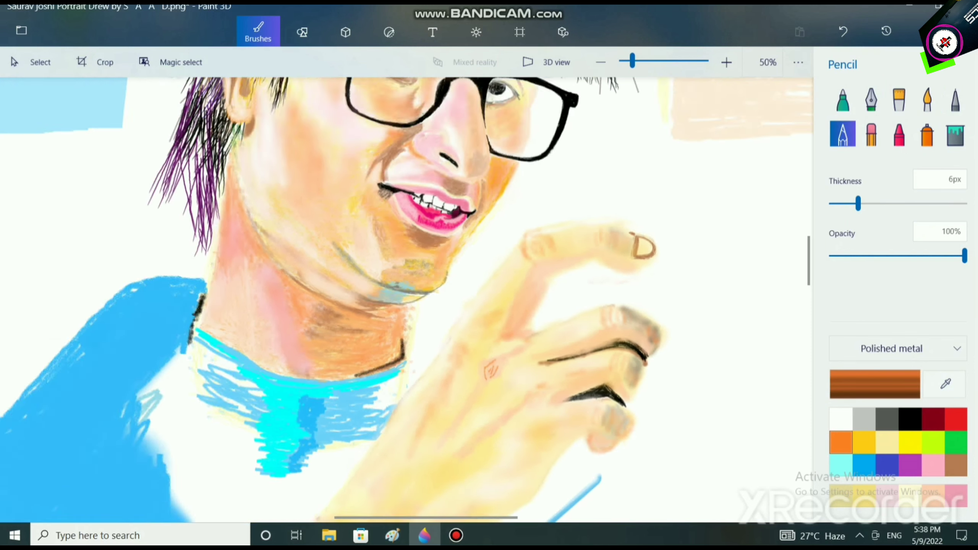
Sketch short orange Pencil crease strokes over the index finger's knuckle on the back of the raised hand
scroll(426, 307, up, 4)
drag(430, 276, 426, 324)
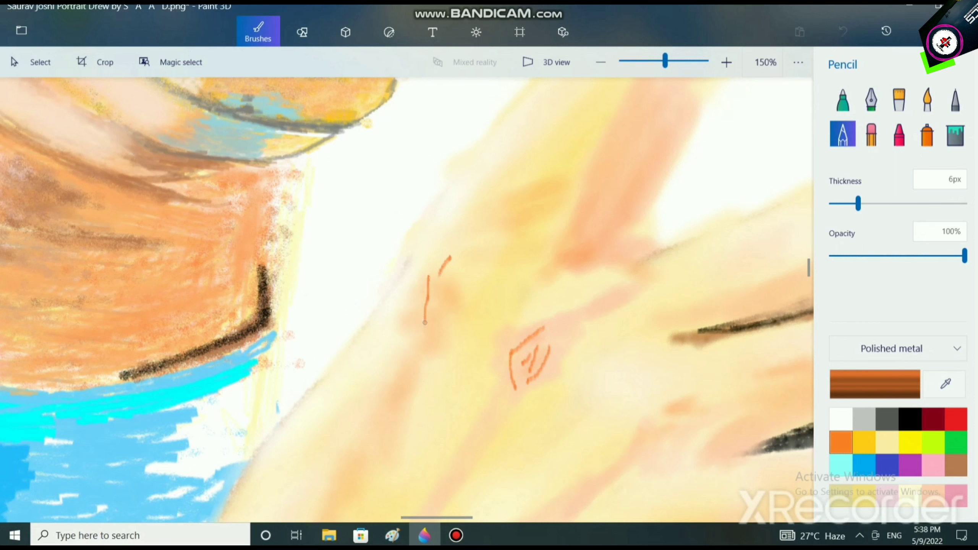
drag(483, 270, 479, 294)
drag(470, 312, 441, 338)
drag(454, 301, 440, 330)
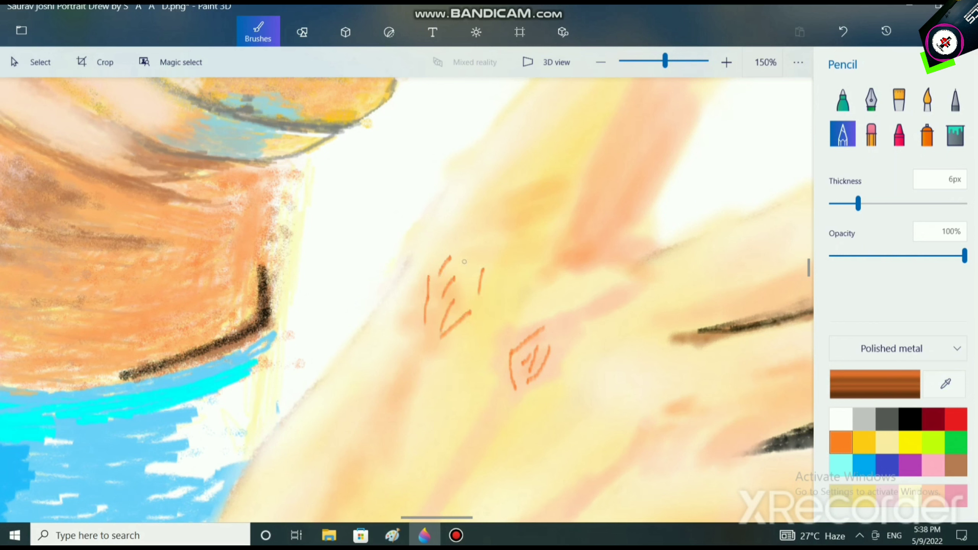
drag(474, 242, 459, 256)
drag(481, 258, 479, 275)
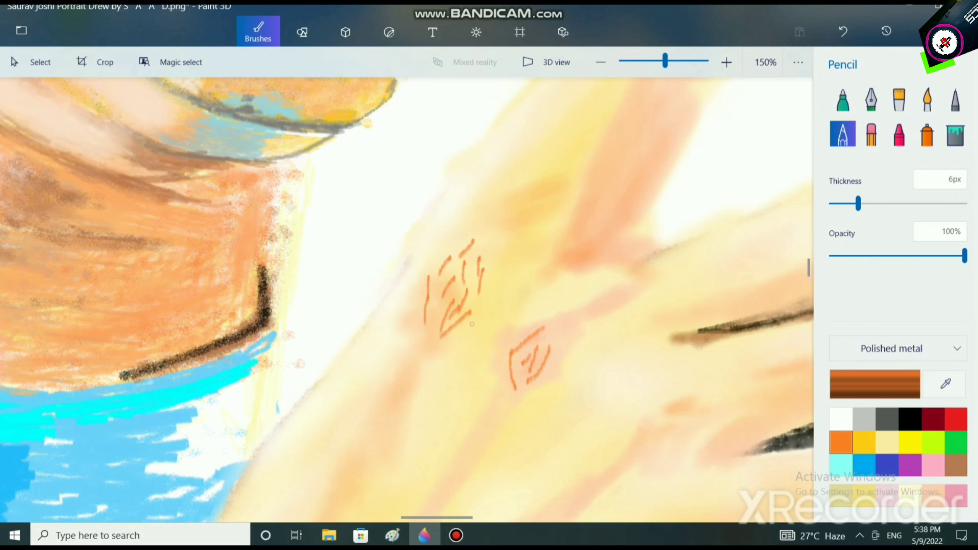
Set the pencil colour to pale peach ffcdaa and add a short stroke inside the index knuckle's crease marks
click(875, 384)
click(478, 157)
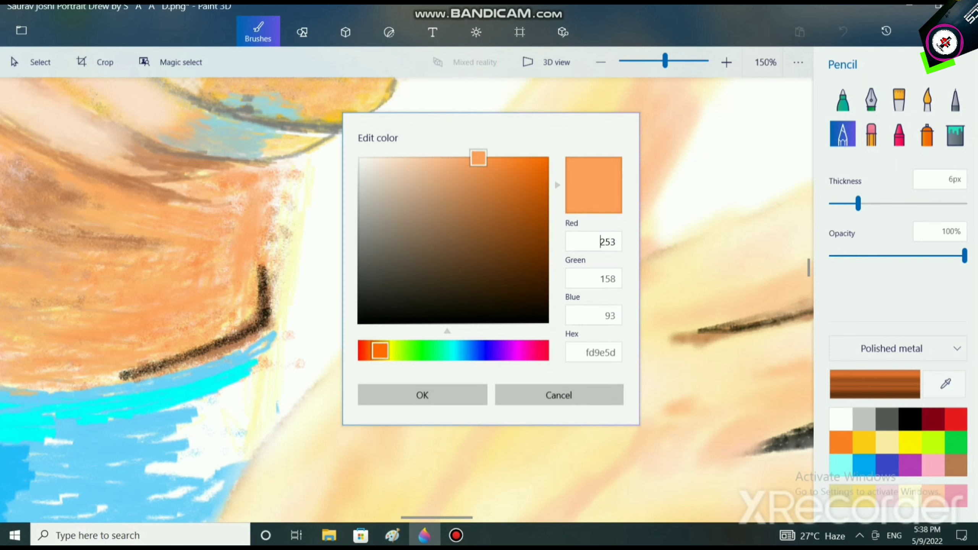
click(421, 156)
click(422, 396)
drag(467, 312, 457, 322)
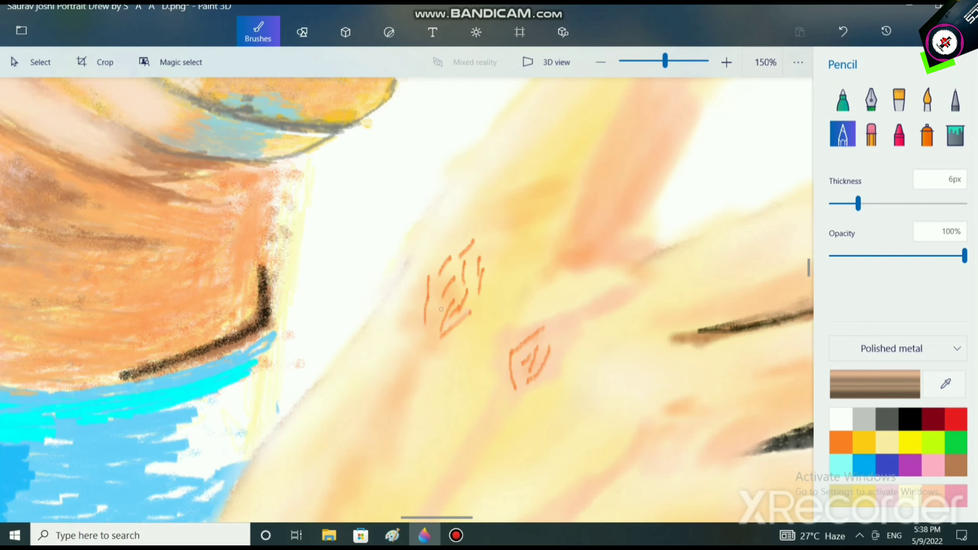
Change the pencil colour to f8ae7b and add diagonal hatch strokes to the crease marks on the middle knuckle
click(875, 383)
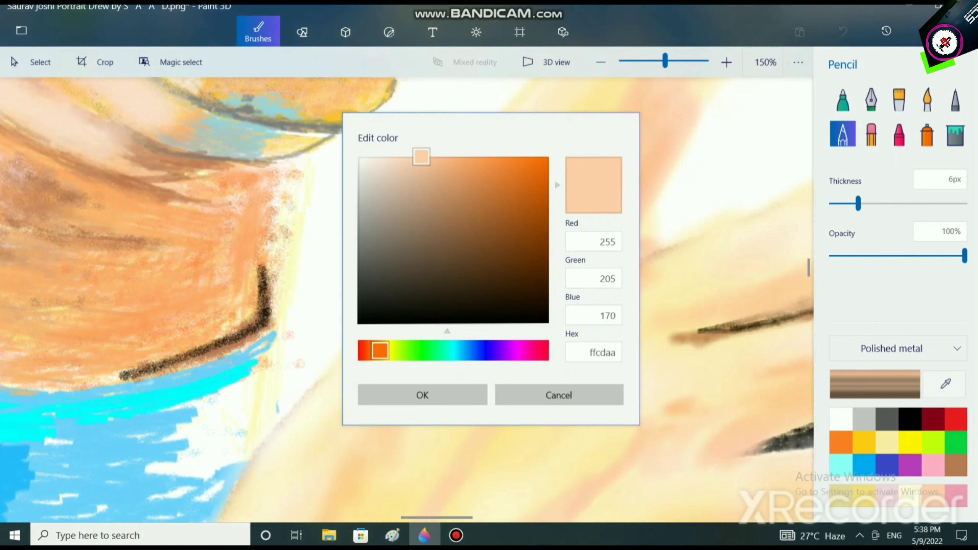
click(454, 159)
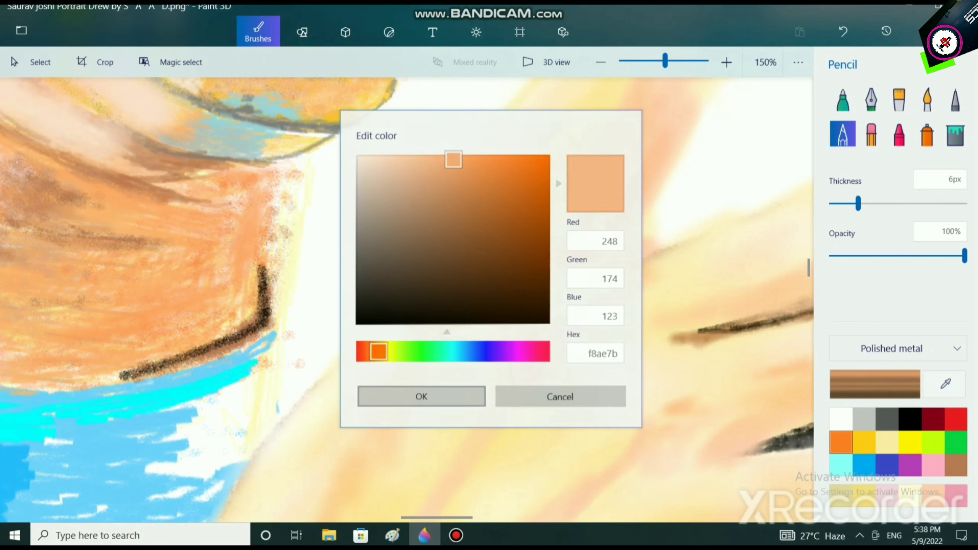
click(423, 395)
drag(552, 343, 538, 378)
drag(561, 346, 534, 380)
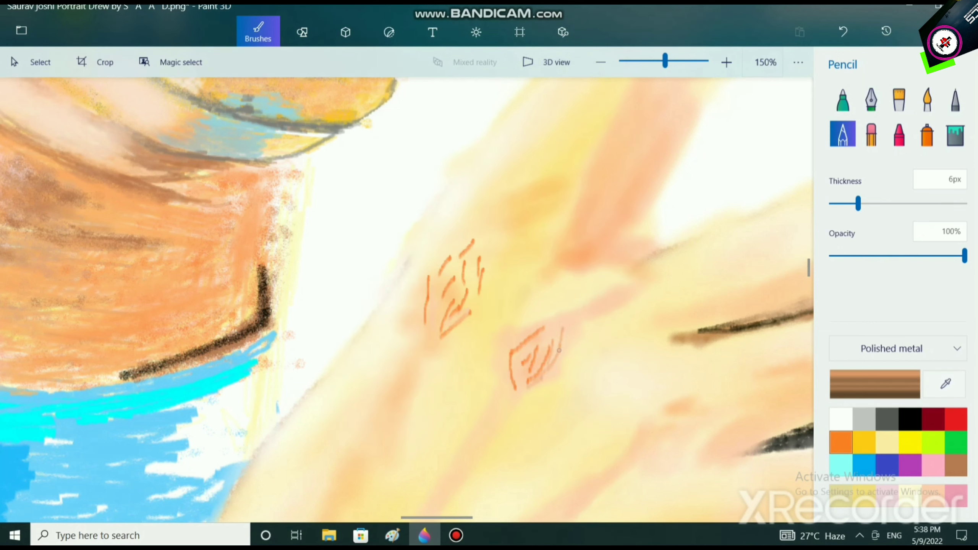
drag(561, 315, 539, 342)
Outline the ring finger's knuckle with a few short, loose strokes beside the lower black gap between the fingers
scroll(444, 293, down, 5)
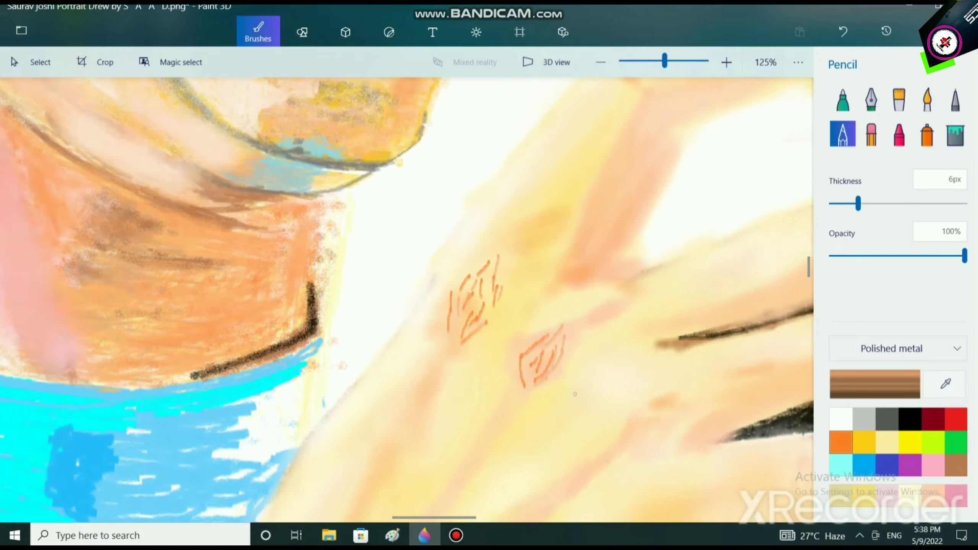
scroll(521, 359, up, 4)
scroll(520, 359, up, 3)
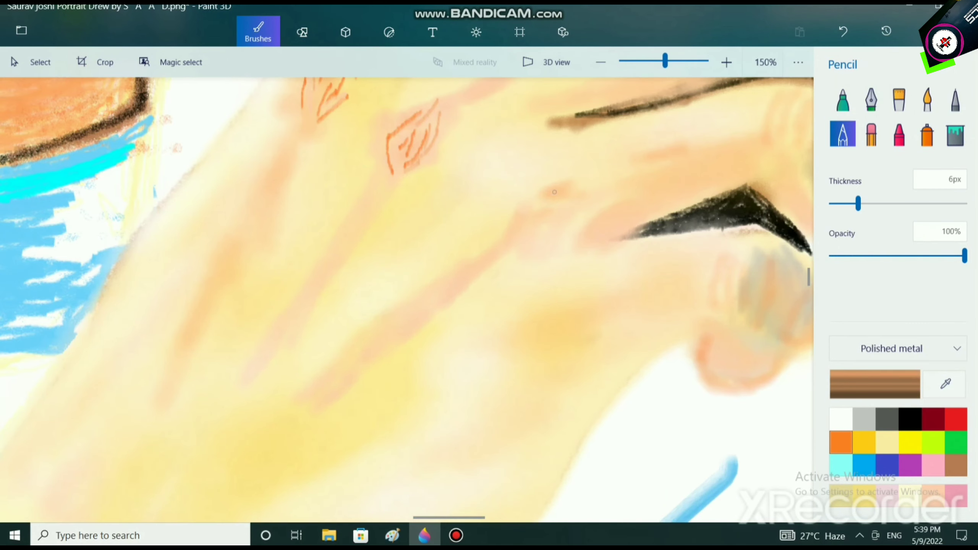
drag(566, 180, 537, 197)
drag(552, 256, 517, 259)
drag(566, 198, 539, 233)
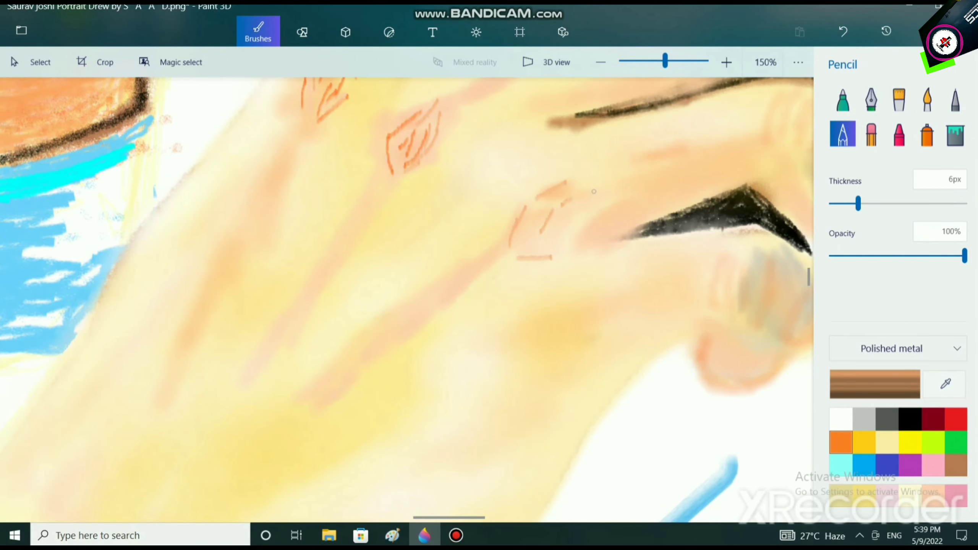
drag(595, 189, 561, 254)
Switch the pencil to a lighter shade of brown b97a56 and fill the ring knuckle's outline with crease hatching
click(875, 384)
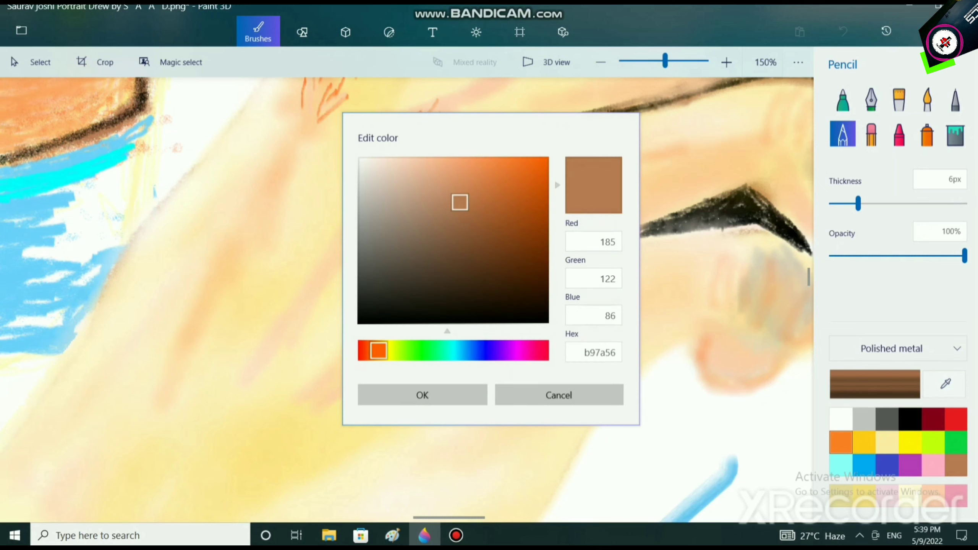
drag(459, 206, 458, 171)
click(423, 395)
drag(523, 208, 510, 244)
drag(511, 259, 539, 259)
drag(553, 211, 533, 236)
drag(581, 213, 561, 251)
drag(595, 188, 561, 208)
mouse_move(567, 177)
mouse_down()
mouse_move(599, 177)
mouse_move(593, 197)
mouse_up()
drag(588, 208, 578, 234)
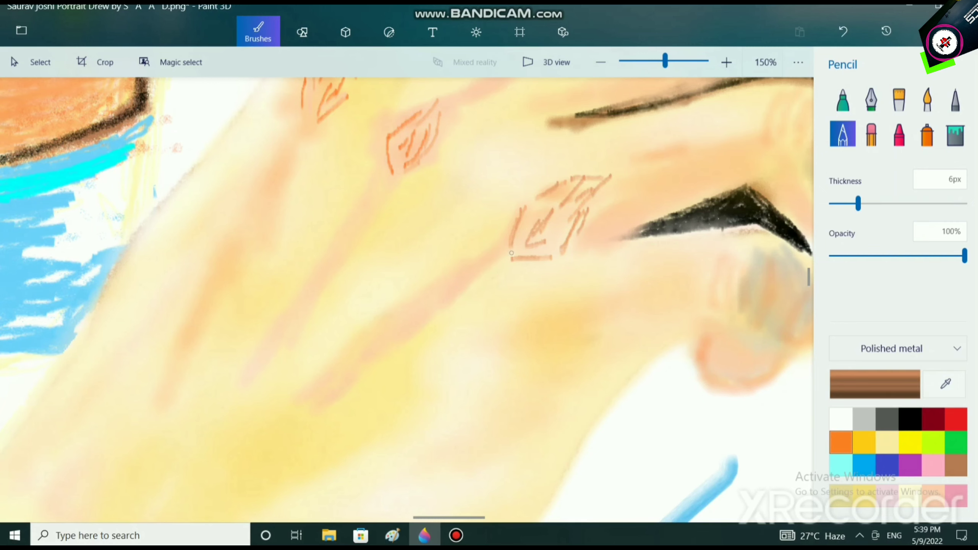
Add more brown hatch strokes to the crease marks on the middle and index knuckles
scroll(558, 237, down, 5)
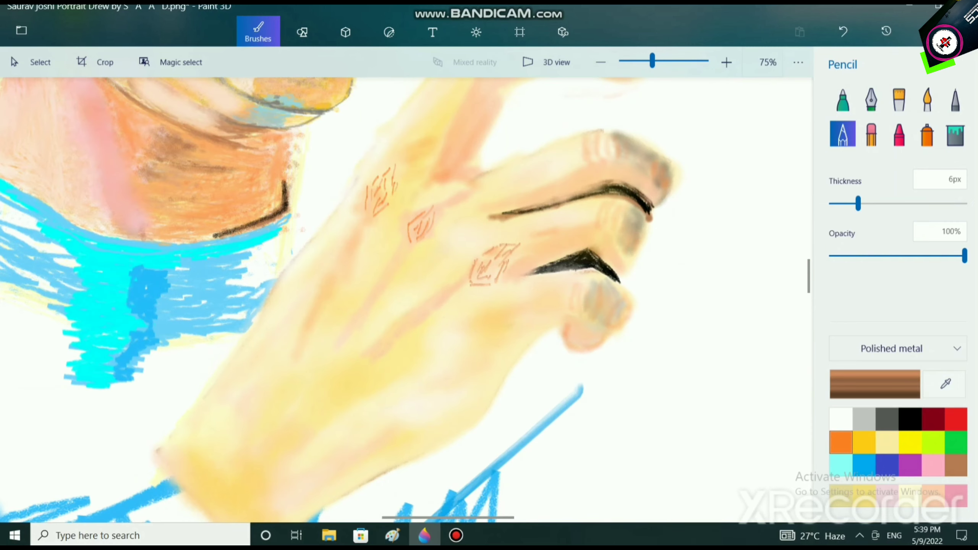
scroll(407, 326, up, 5)
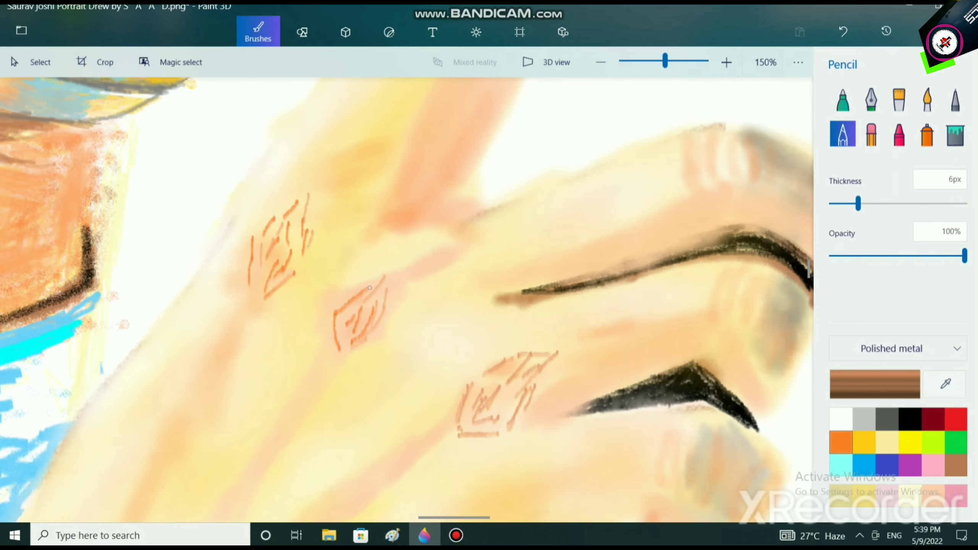
drag(340, 332, 353, 346)
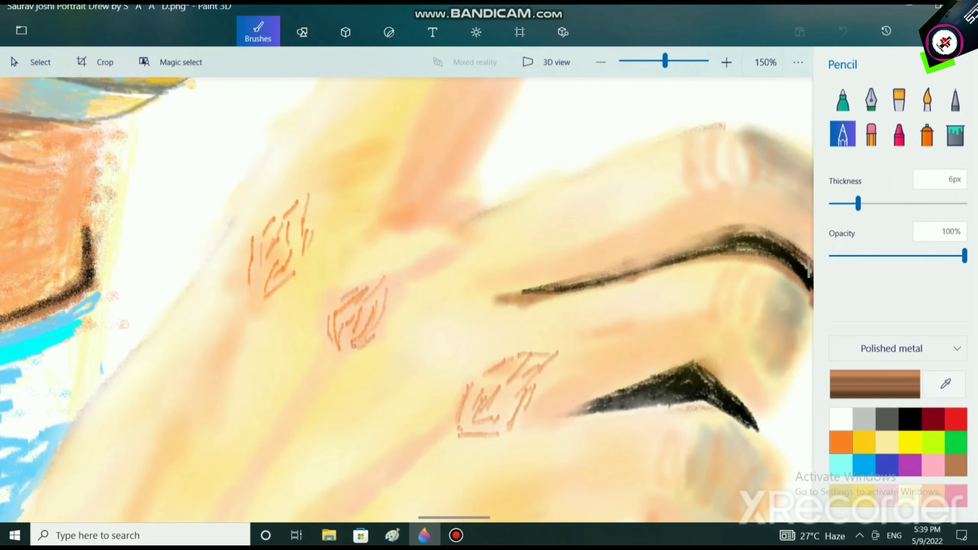
drag(397, 279, 389, 300)
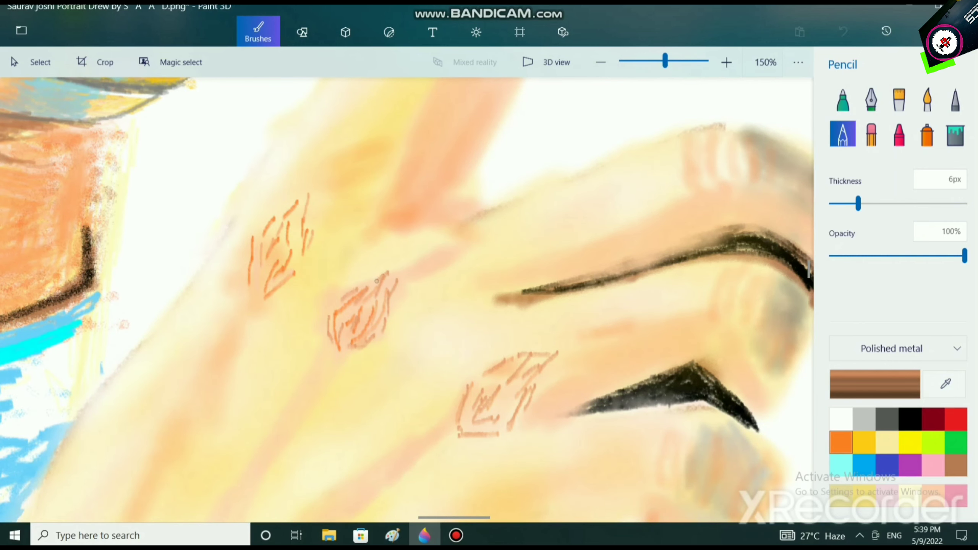
mouse_move(263, 279)
mouse_down()
mouse_move(271, 252)
mouse_move(283, 266)
mouse_up()
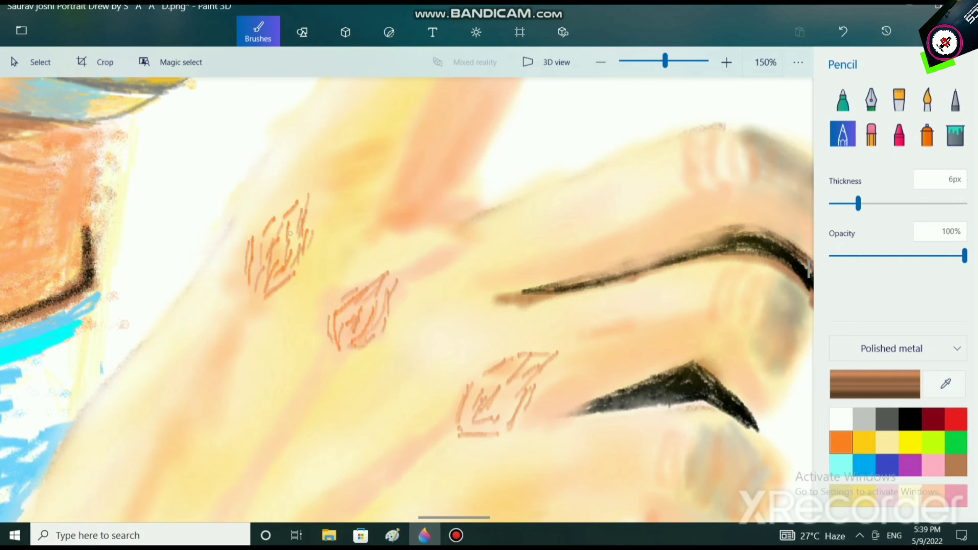
drag(283, 219, 262, 244)
Draw near-vertical brown crease lines across the middle finger's joint, just before the grey shading
scroll(506, 215, right, 4)
scroll(506, 216, up, 1)
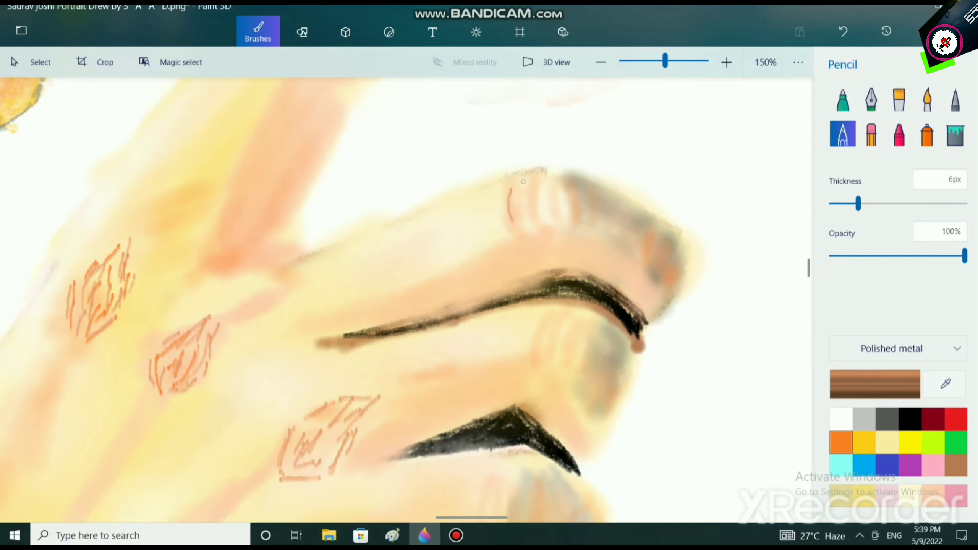
drag(524, 179, 541, 220)
mouse_move(547, 184)
mouse_down()
mouse_move(540, 216)
mouse_move(566, 224)
mouse_up()
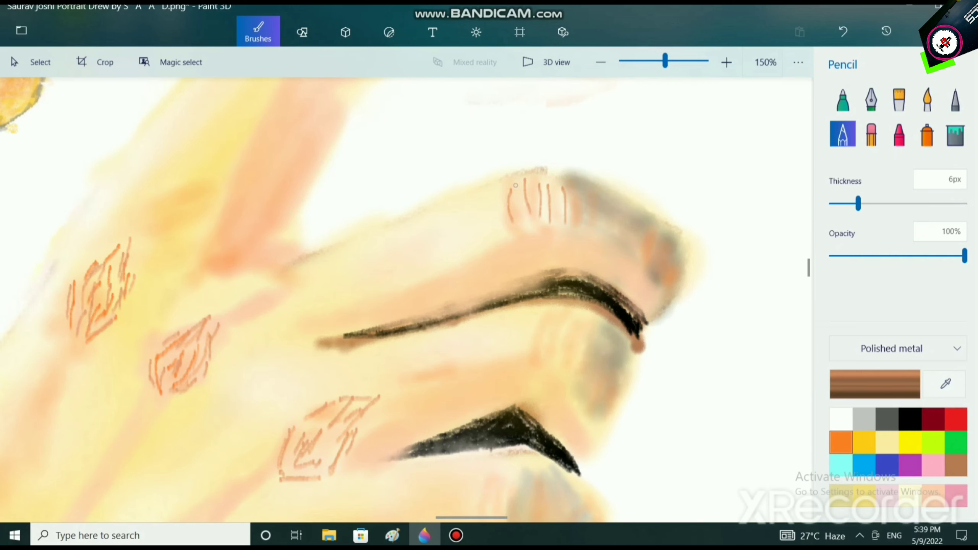
drag(516, 185, 524, 220)
drag(523, 183, 539, 215)
drag(540, 188, 541, 194)
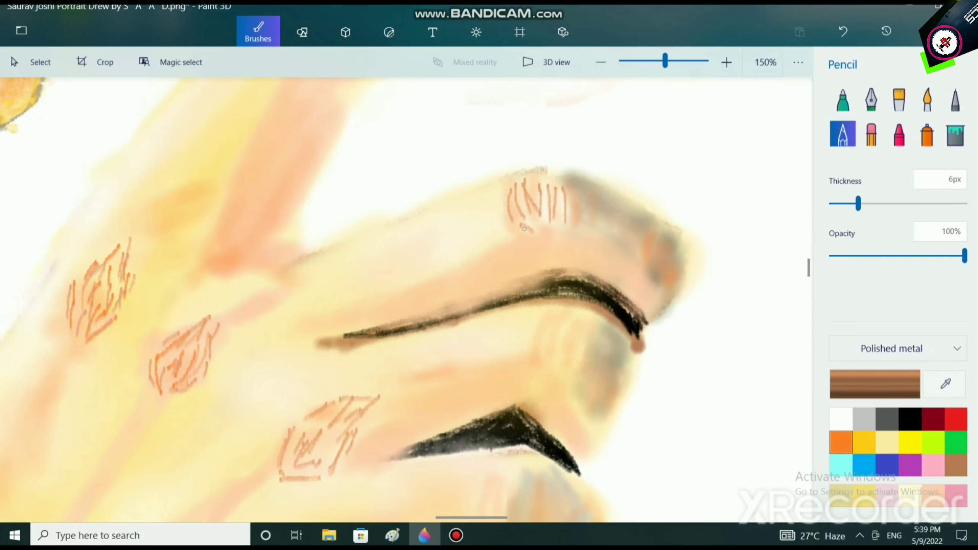
Draw curved brown crease lines across both joints of the index finger, at its bend and near the nail
scroll(516, 256, up, 5)
mouse_move(307, 195)
mouse_down()
mouse_move(298, 212)
mouse_move(330, 256)
mouse_move(338, 235)
mouse_move(340, 244)
mouse_up()
drag(335, 188, 348, 239)
mouse_move(341, 185)
mouse_down()
mouse_move(347, 237)
mouse_move(363, 248)
mouse_up()
mouse_move(356, 182)
mouse_down()
mouse_move(384, 237)
mouse_move(388, 202)
mouse_move(388, 242)
mouse_move(368, 244)
mouse_up()
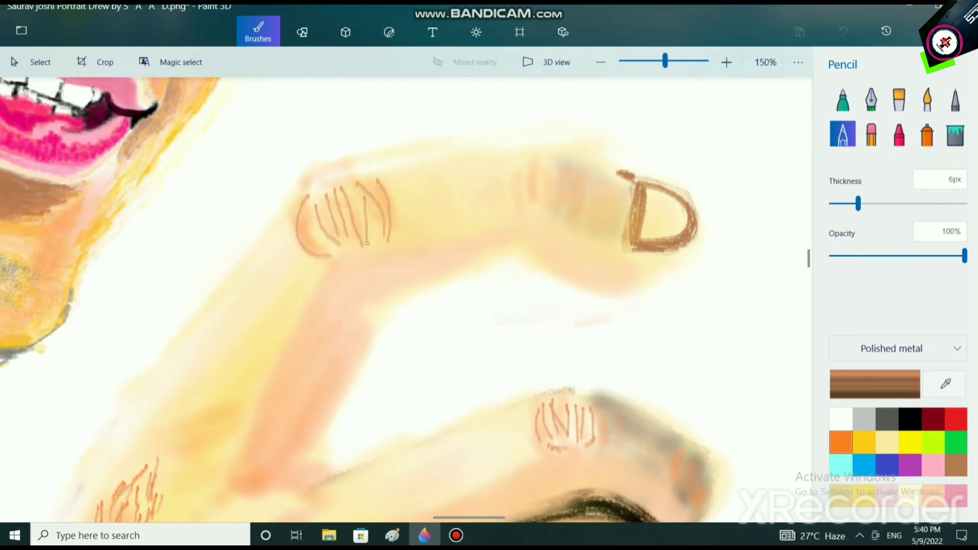
drag(525, 162, 526, 204)
drag(546, 167, 550, 212)
drag(568, 172, 568, 180)
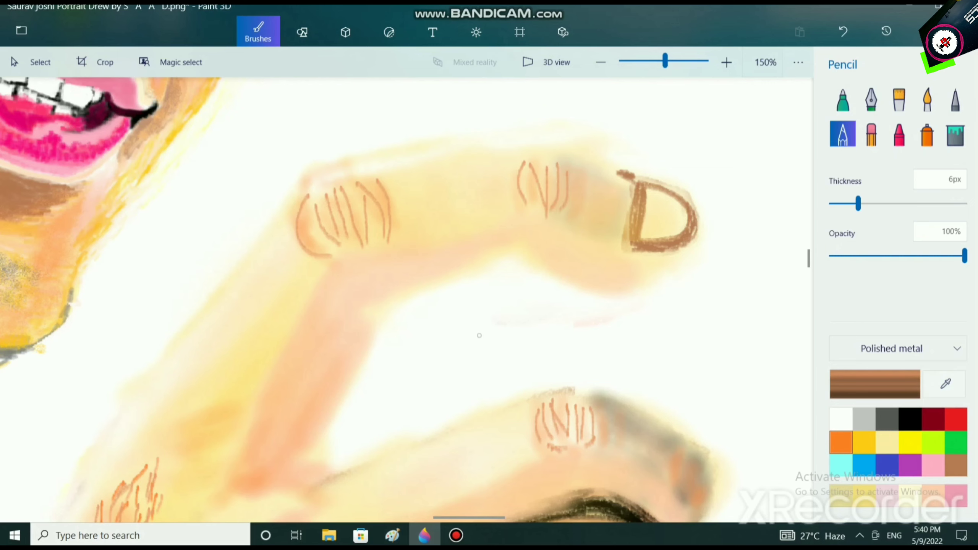
Draw brown crease lines on the ring and little fingers' joints and hatch the little finger's knuckle
scroll(524, 208, down, 5)
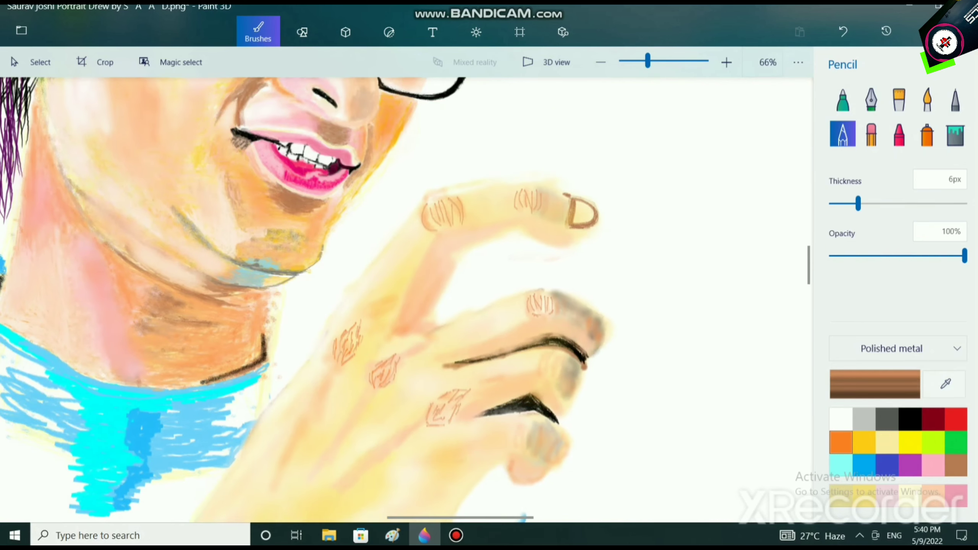
scroll(581, 392, up, 5)
drag(493, 301, 486, 350)
drag(494, 308, 499, 350)
mouse_move(508, 313)
mouse_down()
mouse_move(508, 347)
mouse_move(526, 353)
mouse_move(479, 332)
mouse_up()
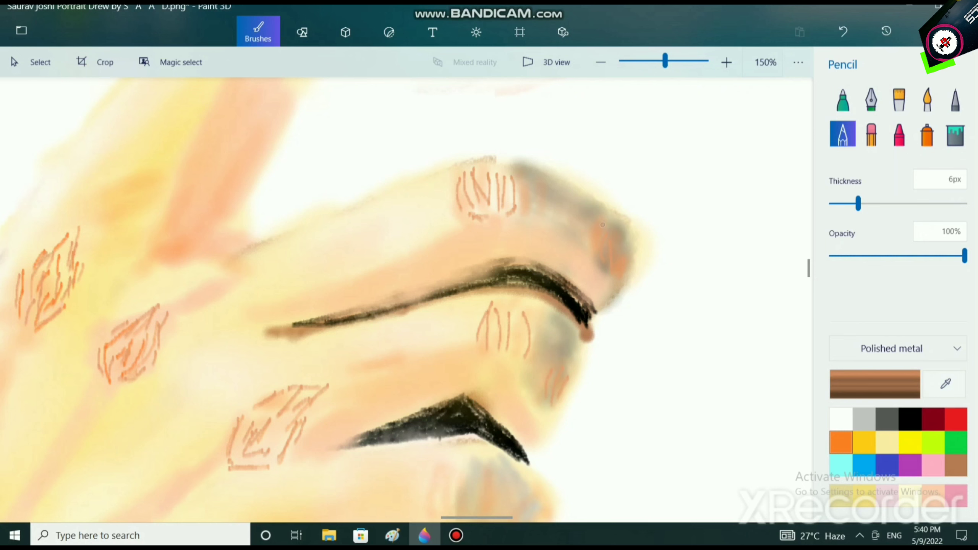
scroll(556, 415, down, 5)
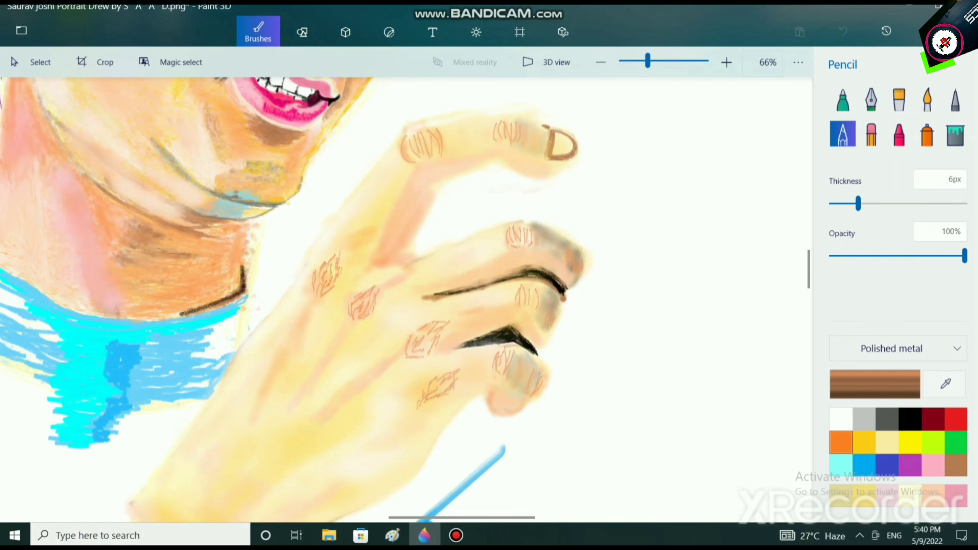
scroll(406, 300, down, 3)
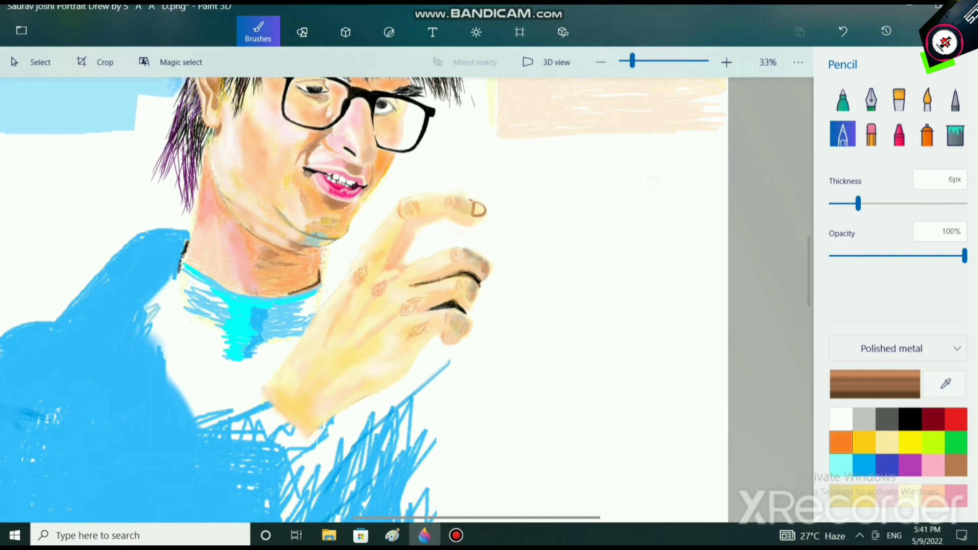
Shade the index finger's underside from its base to the fingertip with the orange Watercolor brush
click(928, 99)
scroll(775, 128, up, 2)
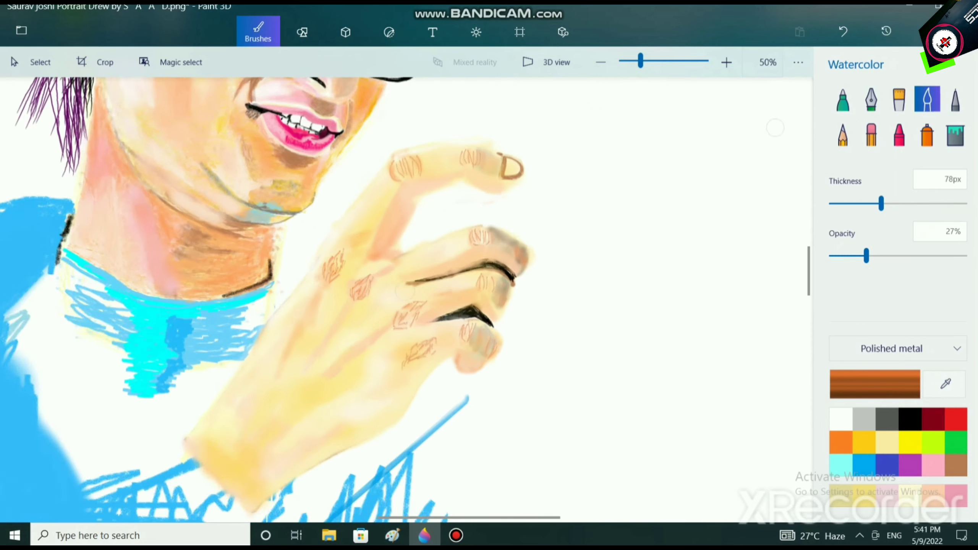
scroll(405, 293, up, 1)
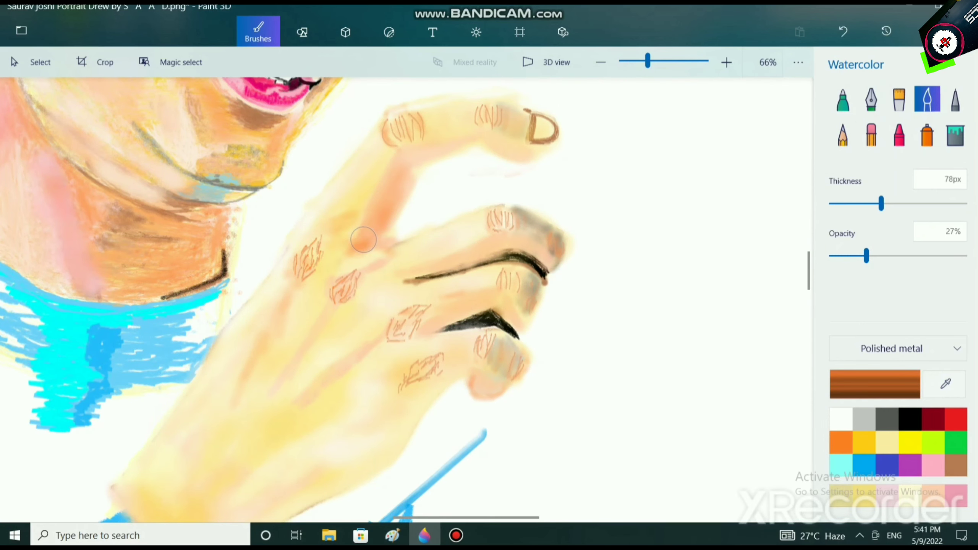
mouse_move(363, 240)
mouse_down()
mouse_move(383, 239)
mouse_move(381, 181)
mouse_move(416, 150)
mouse_move(485, 135)
mouse_up()
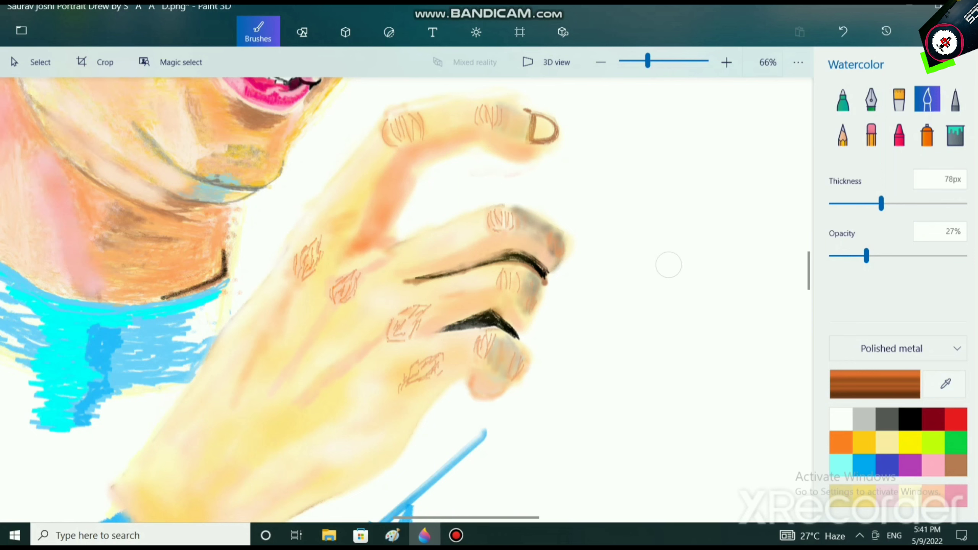
drag(550, 148, 537, 153)
scroll(580, 338, down, 5)
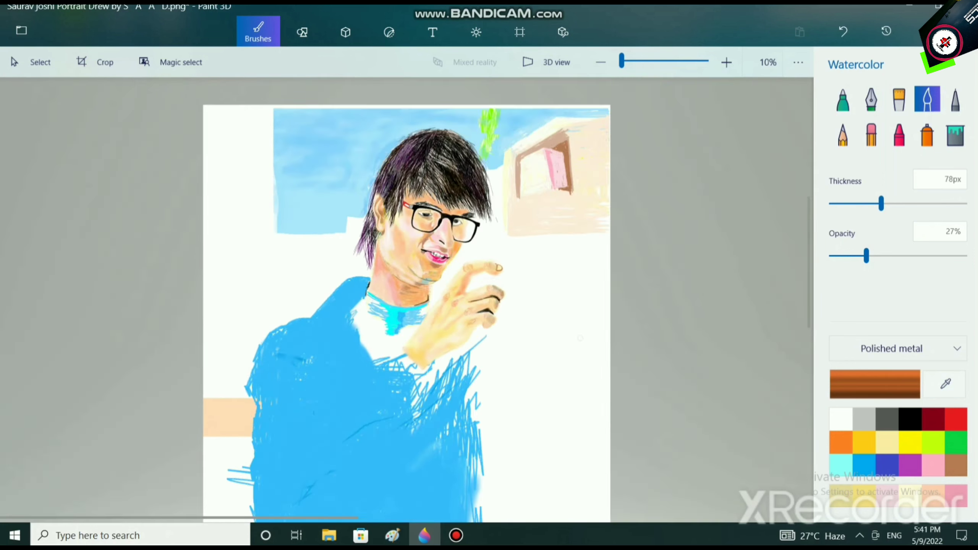
Reduce the Watercolor thickness to 43px and shade the skin along the black gaps and the little finger's lower edge
scroll(580, 338, up, 3)
scroll(480, 216, up, 2)
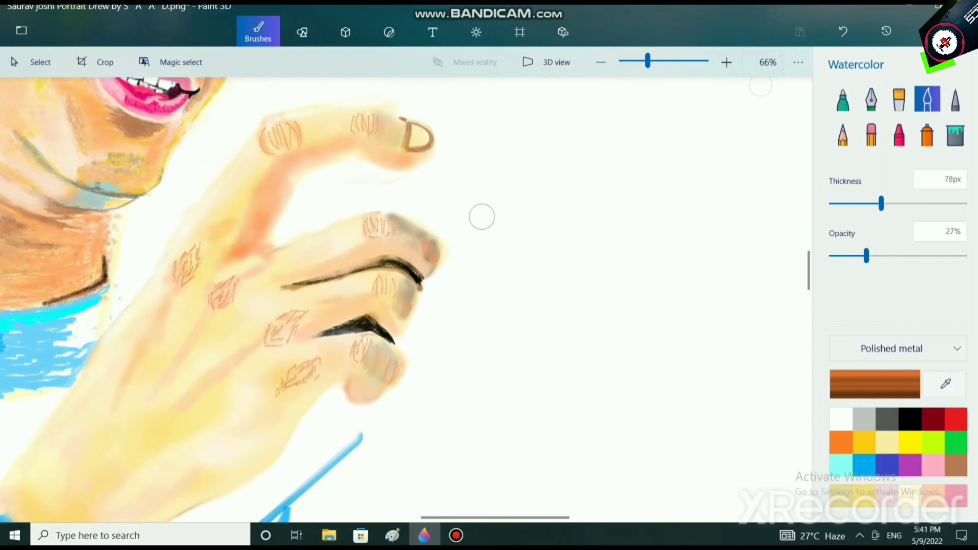
drag(881, 204, 857, 203)
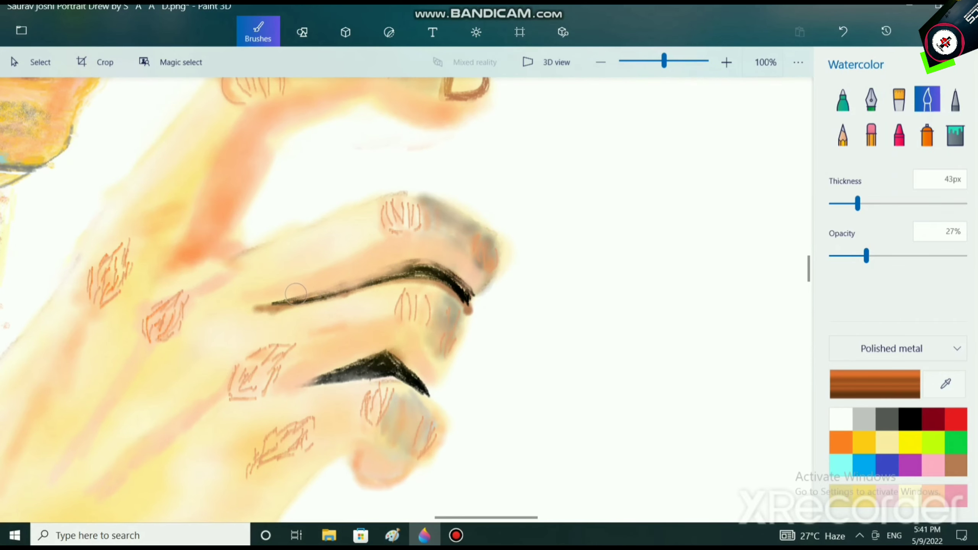
mouse_move(296, 294)
mouse_down()
mouse_move(254, 301)
mouse_move(443, 254)
mouse_move(461, 266)
mouse_move(367, 264)
mouse_move(253, 312)
mouse_up()
mouse_move(283, 384)
mouse_down()
mouse_move(372, 323)
mouse_move(349, 344)
mouse_move(403, 325)
mouse_move(439, 369)
mouse_move(408, 338)
mouse_move(414, 349)
mouse_move(391, 339)
mouse_move(322, 366)
mouse_up()
scroll(360, 349, up, 1)
scroll(369, 347, down, 5)
scroll(365, 327, up, 3)
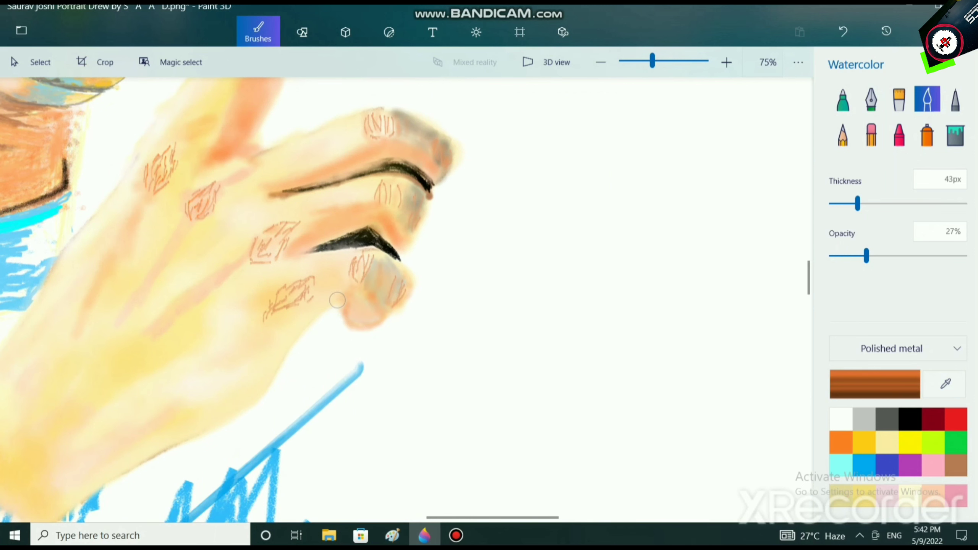
scroll(370, 304, down, 5)
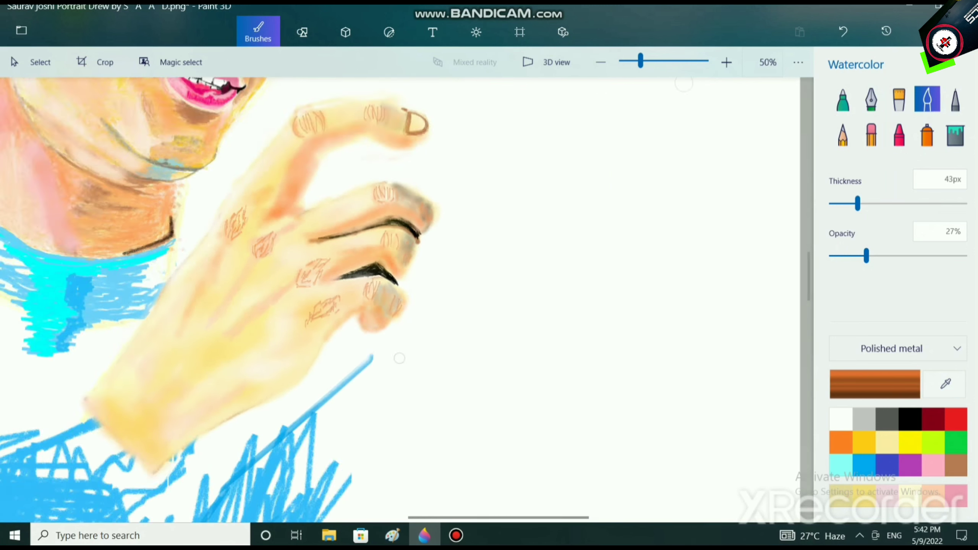
Shade the base of the index finger with orange Watercolor and add soft strokes on the back of the hand near the wrist
scroll(425, 290, up, 5)
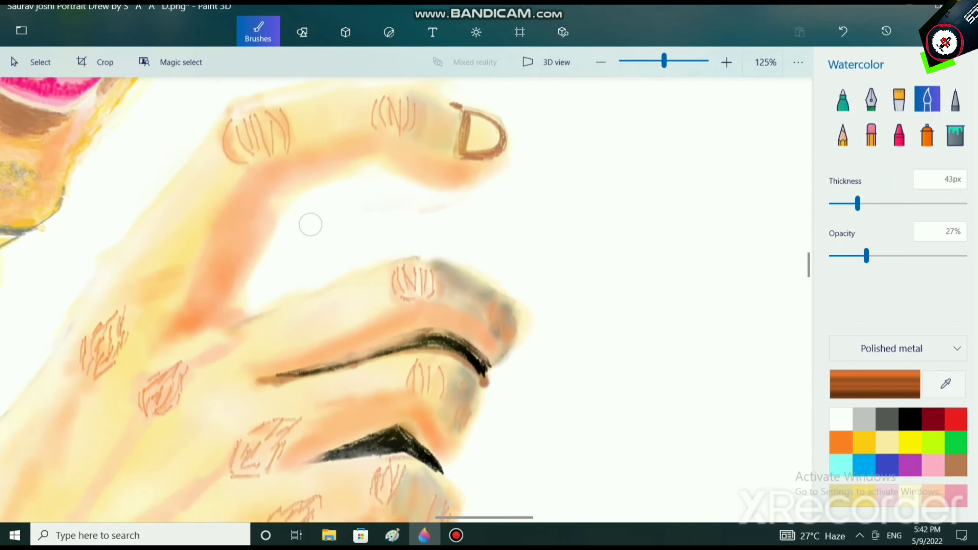
mouse_move(285, 162)
mouse_down()
mouse_move(246, 173)
mouse_move(266, 200)
mouse_move(252, 257)
mouse_move(185, 338)
mouse_move(201, 309)
mouse_move(137, 347)
mouse_move(218, 327)
mouse_up()
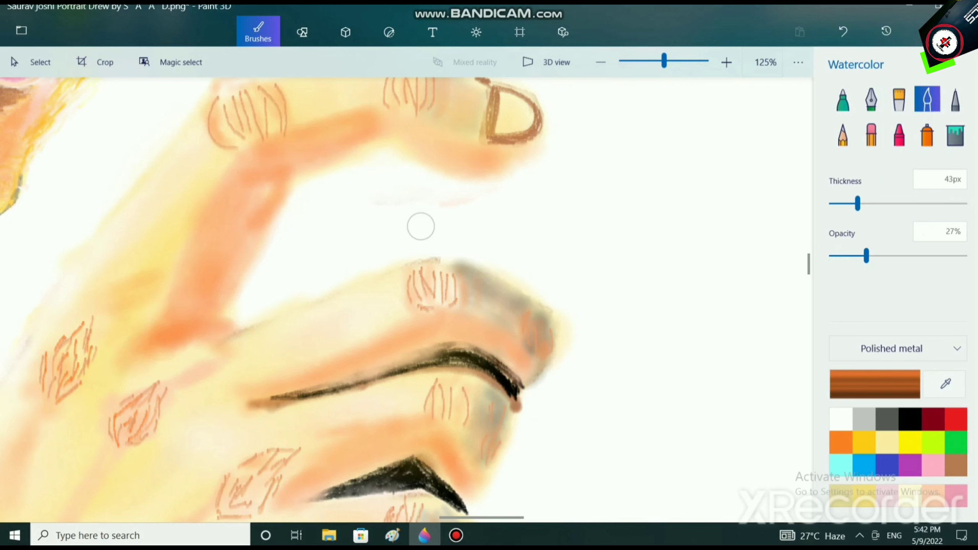
scroll(421, 225, down, 5)
scroll(482, 385, up, 5)
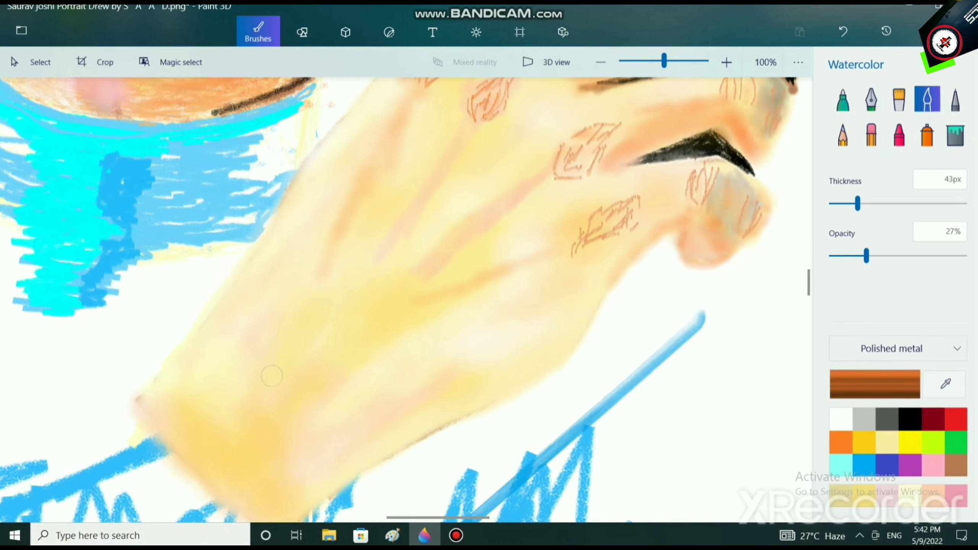
drag(257, 382, 301, 335)
mouse_move(328, 398)
mouse_down()
mouse_move(351, 385)
mouse_move(370, 240)
mouse_up()
Switch to the Pencil in bright red and reduce its thickness to 5px
scroll(376, 369, down, 2)
click(933, 420)
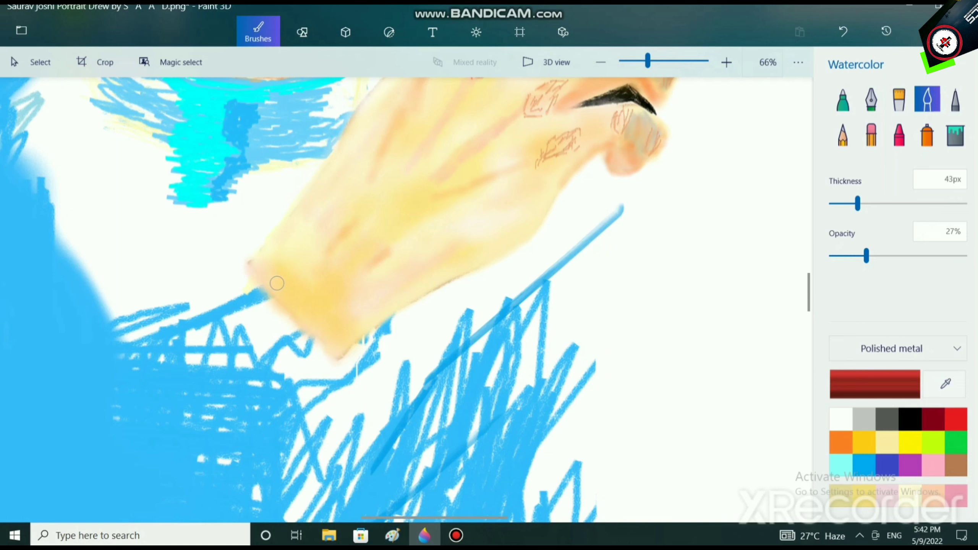
ctrl+scroll(276, 283, up, 3)
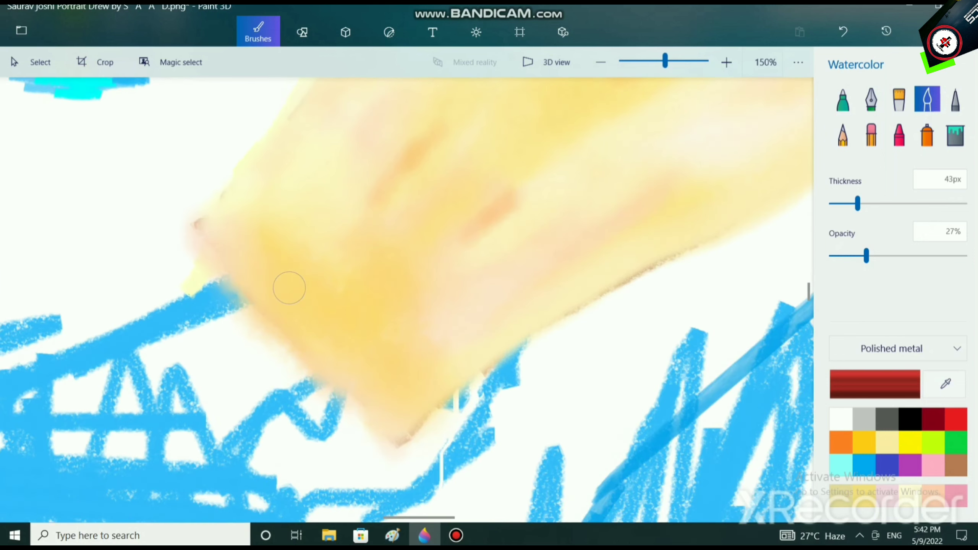
click(842, 134)
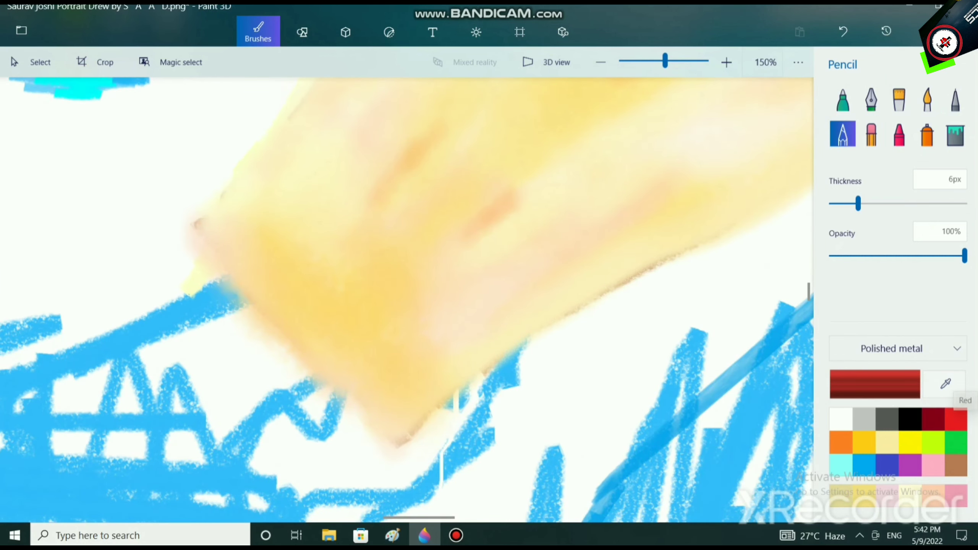
double_click(955, 419)
mouse_move(524, 170)
mouse_down()
mouse_move(548, 158)
mouse_move(548, 173)
mouse_move(549, 158)
mouse_up()
click(423, 395)
ctrl+scroll(219, 283, up, 3)
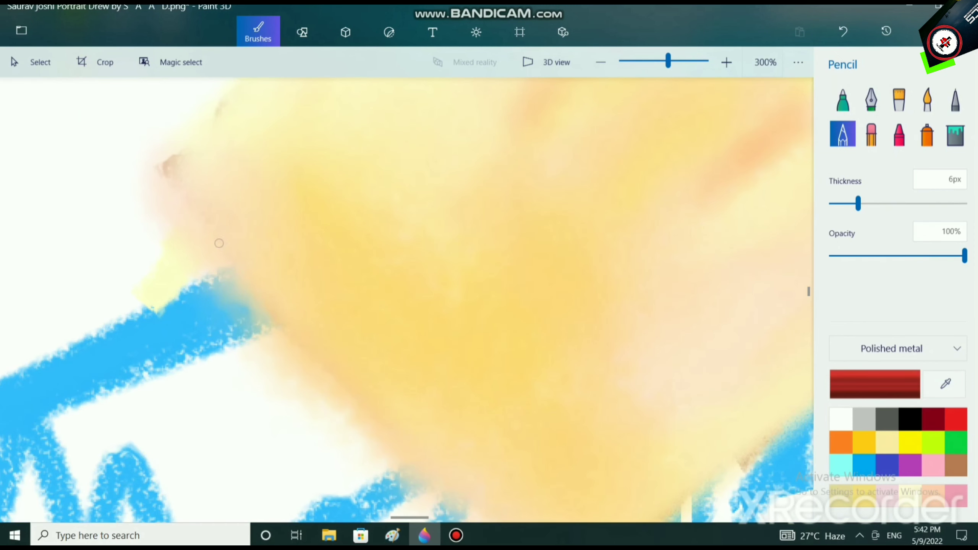
drag(858, 203, 832, 204)
Begin a red wristband by hatching two rows of short slanted strokes along the upper part of the wrist's edge
mouse_move(150, 211)
mouse_down()
mouse_move(178, 205)
mouse_move(173, 240)
mouse_move(194, 252)
mouse_move(206, 231)
mouse_up()
mouse_move(191, 255)
mouse_down()
mouse_move(214, 238)
mouse_move(241, 267)
mouse_up()
mouse_move(218, 292)
mouse_down()
mouse_move(241, 275)
mouse_move(259, 286)
mouse_up()
mouse_move(233, 307)
mouse_down()
mouse_move(261, 297)
mouse_move(270, 318)
mouse_up()
mouse_move(142, 206)
mouse_down()
mouse_move(167, 190)
mouse_move(162, 172)
mouse_move(162, 185)
mouse_up()
mouse_move(121, 232)
mouse_down()
mouse_move(138, 216)
mouse_move(131, 210)
mouse_up()
drag(108, 226, 123, 202)
drag(117, 239, 143, 216)
mouse_move(128, 248)
mouse_down()
mouse_move(152, 220)
mouse_move(162, 226)
mouse_up()
mouse_move(145, 256)
mouse_down()
mouse_move(169, 230)
mouse_move(177, 241)
mouse_up()
drag(158, 274, 184, 246)
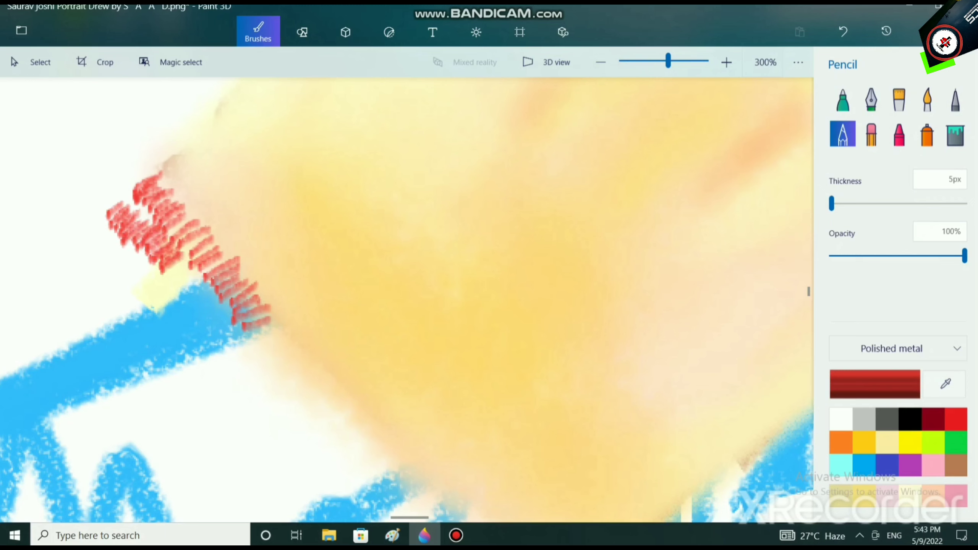
Continue the red wristband hatching down the wrist's edge, across the blue sleeve stroke and below it
mouse_move(169, 286)
mouse_down()
mouse_move(193, 268)
mouse_move(213, 287)
mouse_up()
mouse_move(198, 318)
mouse_down()
mouse_move(218, 296)
mouse_move(223, 312)
mouse_up()
mouse_move(203, 343)
mouse_down()
mouse_move(221, 326)
mouse_move(233, 333)
mouse_up()
drag(222, 369, 248, 353)
drag(231, 389, 265, 370)
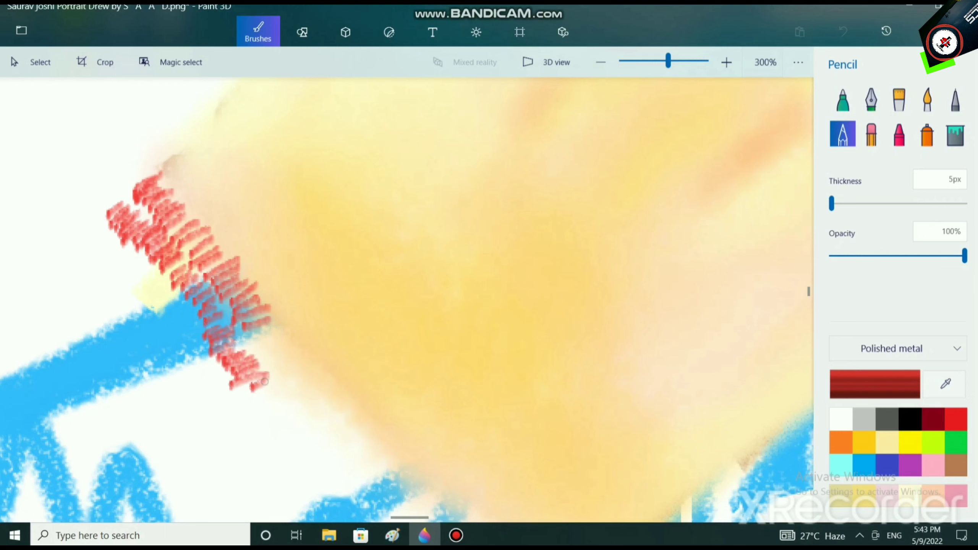
mouse_move(244, 405)
mouse_down()
mouse_move(277, 394)
mouse_move(291, 411)
mouse_up()
mouse_move(275, 441)
mouse_down()
mouse_move(295, 420)
mouse_move(300, 428)
mouse_up()
drag(284, 461, 309, 444)
mouse_move(250, 353)
mouse_down()
mouse_move(273, 337)
mouse_move(298, 353)
mouse_up()
mouse_move(285, 399)
mouse_down()
mouse_move(314, 369)
mouse_move(311, 409)
mouse_up()
mouse_move(284, 342)
mouse_down()
mouse_move(263, 327)
mouse_move(273, 322)
mouse_up()
scroll(384, 409, down, 2)
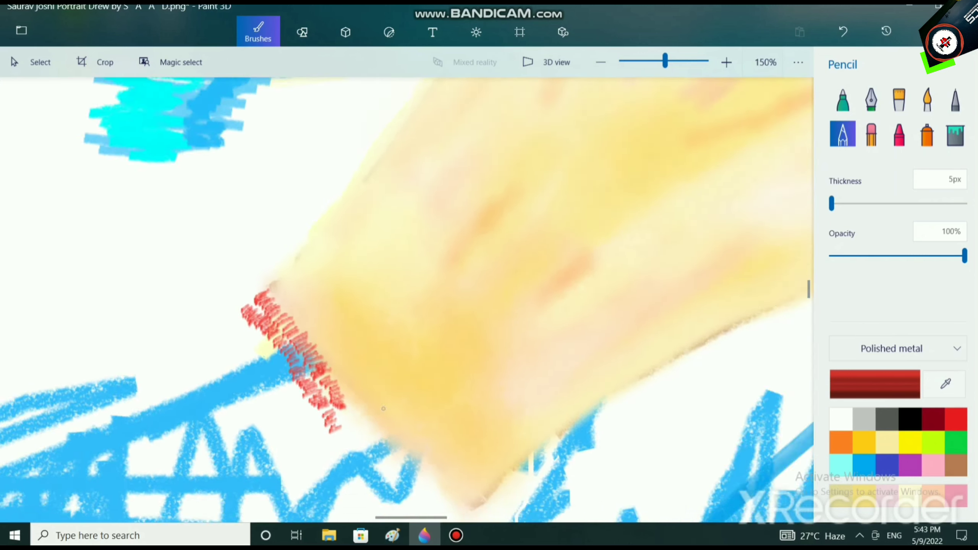
Thicken the wristband's upper half with red hatching and extend it to the lower corner of the wrist
scroll(383, 409, down, 4)
scroll(384, 409, down, 3)
scroll(341, 418, up, 3)
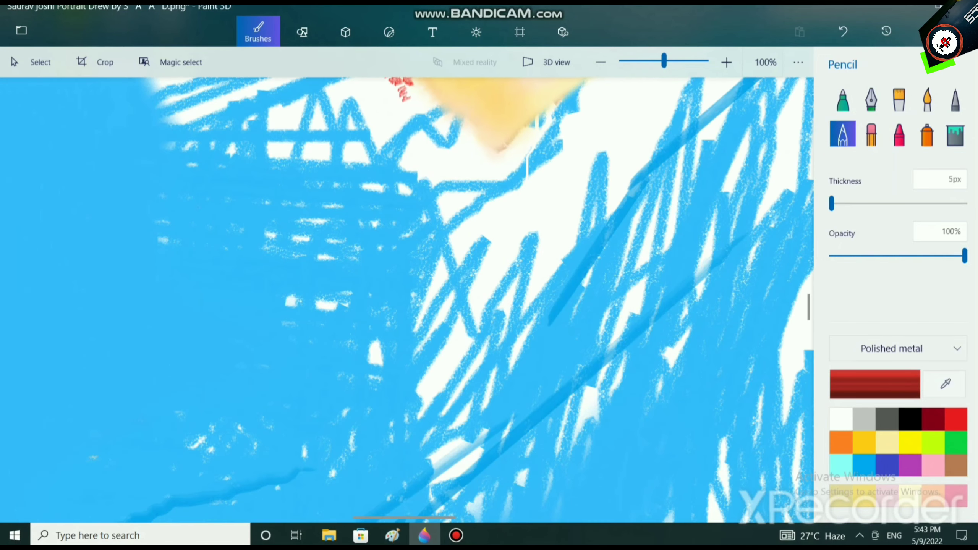
scroll(407, 300, up, 6)
scroll(407, 300, right, 3)
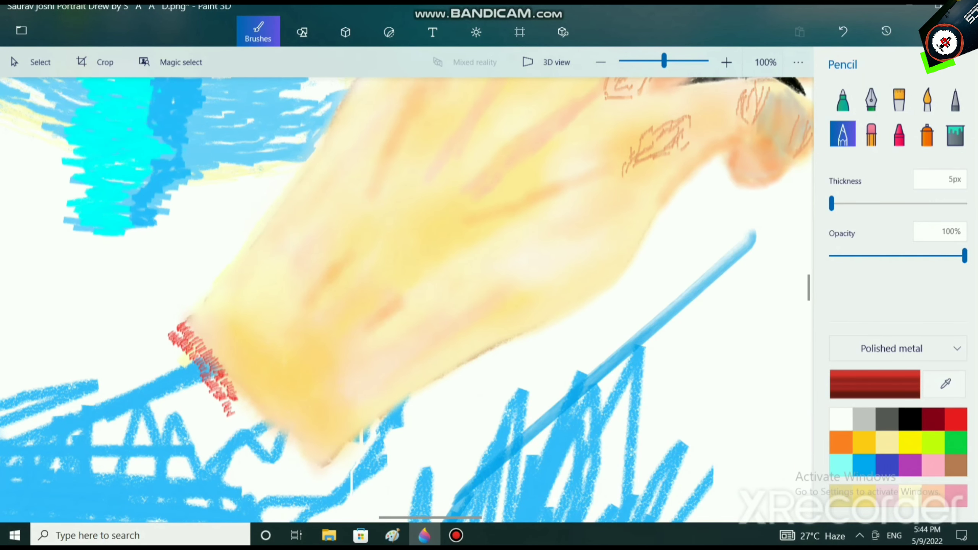
mouse_move(160, 355)
mouse_down()
mouse_move(179, 331)
mouse_move(186, 353)
mouse_up()
drag(176, 366, 202, 355)
mouse_move(191, 374)
mouse_down()
mouse_move(208, 362)
mouse_move(254, 420)
mouse_up()
scroll(407, 299, down, 1)
scroll(407, 300, right, 1)
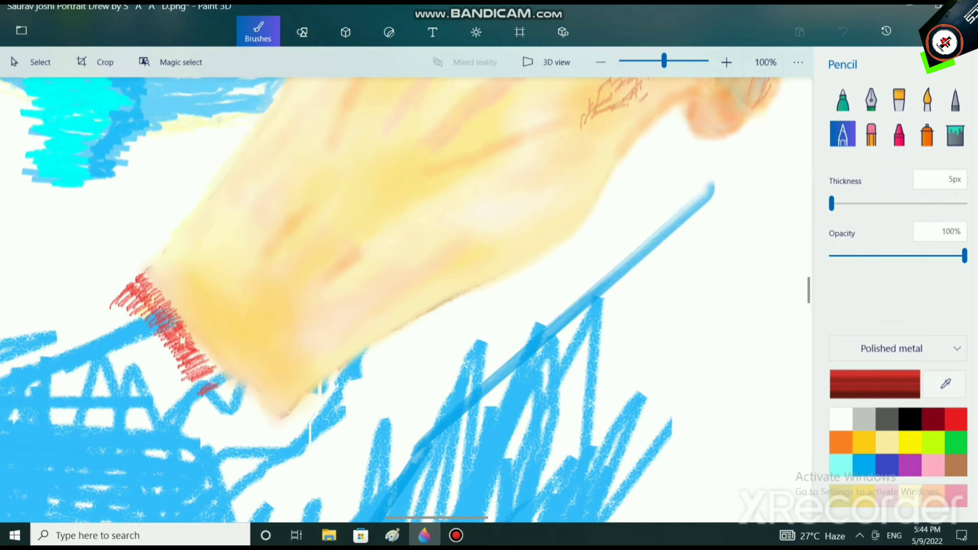
mouse_move(200, 405)
mouse_down()
mouse_move(230, 385)
mouse_move(251, 418)
mouse_up()
drag(233, 437, 256, 428)
drag(245, 442, 261, 431)
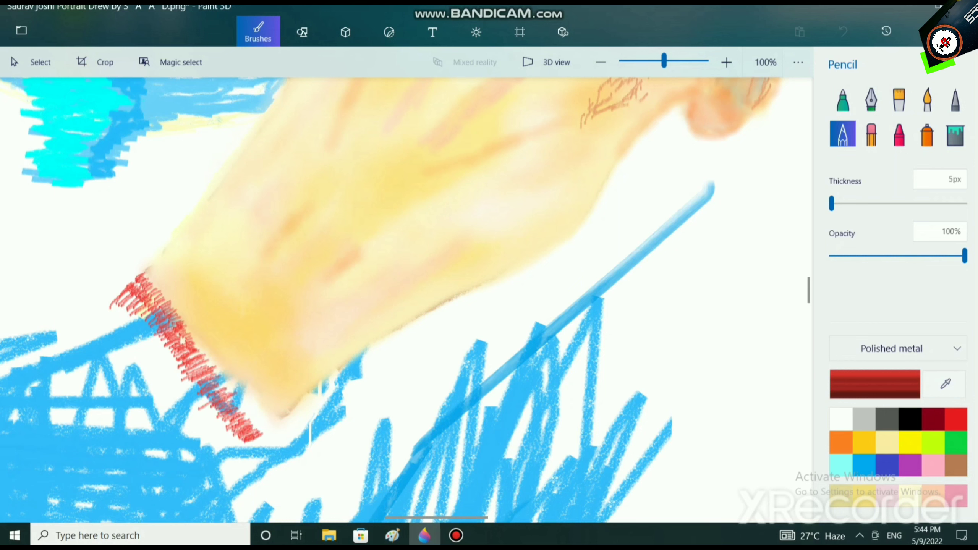
Add denser red strokes through the middle of the wristband and at its outer upper corner
drag(217, 400, 227, 391)
mouse_move(213, 394)
mouse_down()
mouse_move(233, 378)
mouse_move(150, 303)
mouse_up()
drag(112, 311, 131, 294)
drag(113, 304, 137, 290)
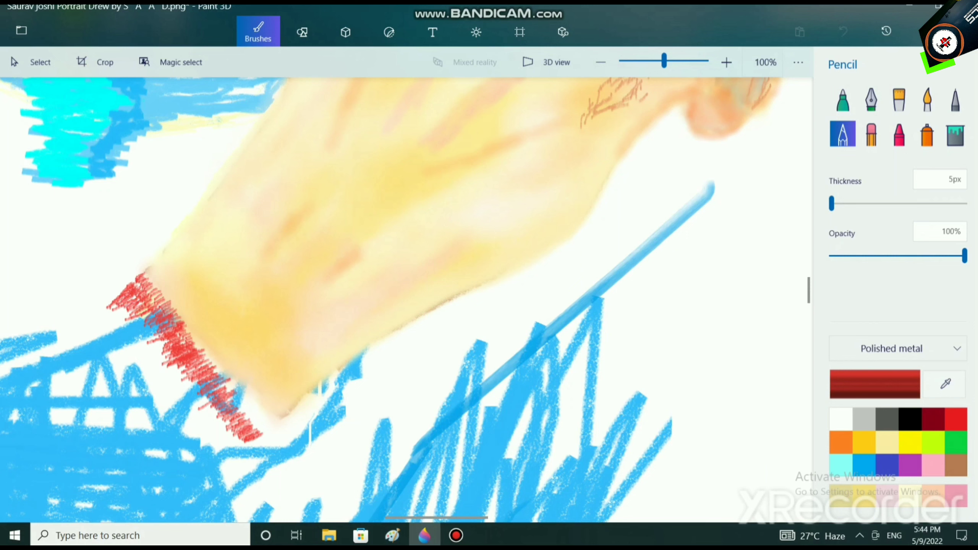
Hatch red along the wristband's inner edge against the skin, filling its lower end and upper part
mouse_move(178, 342)
mouse_down()
mouse_move(201, 331)
mouse_move(231, 356)
mouse_move(228, 374)
mouse_up()
drag(236, 416, 257, 399)
mouse_move(245, 433)
mouse_down()
mouse_move(263, 415)
mouse_move(238, 379)
mouse_up()
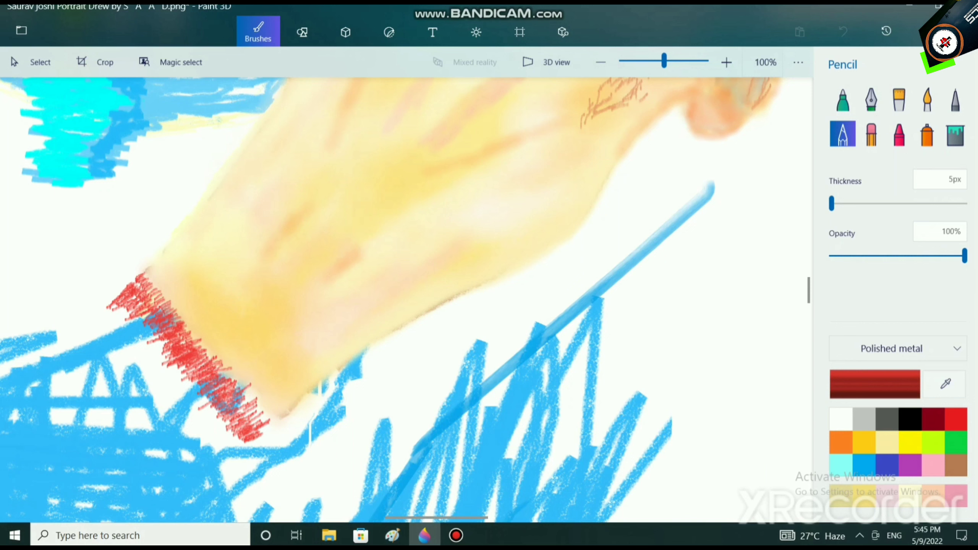
mouse_move(189, 349)
mouse_down()
mouse_move(201, 334)
mouse_move(163, 285)
mouse_up()
drag(154, 303, 169, 293)
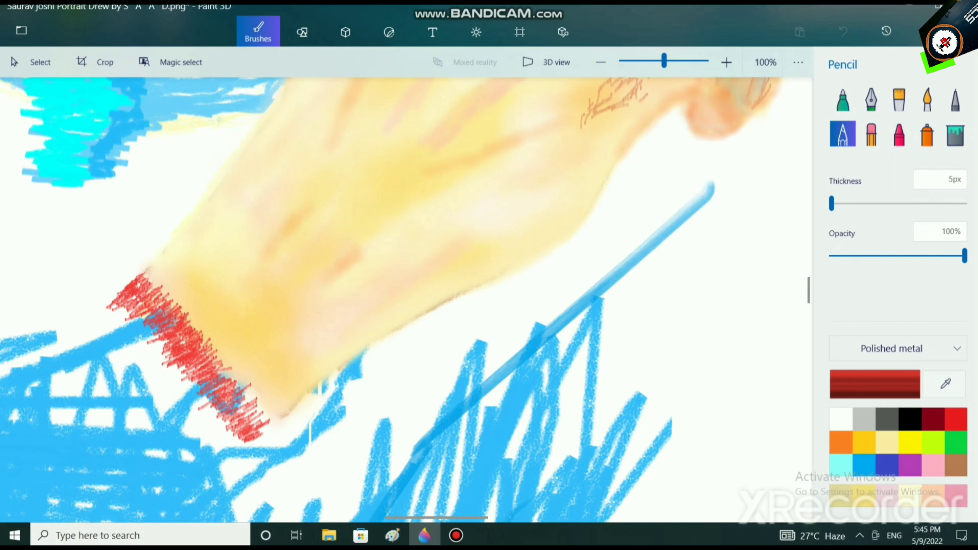
drag(249, 400, 223, 363)
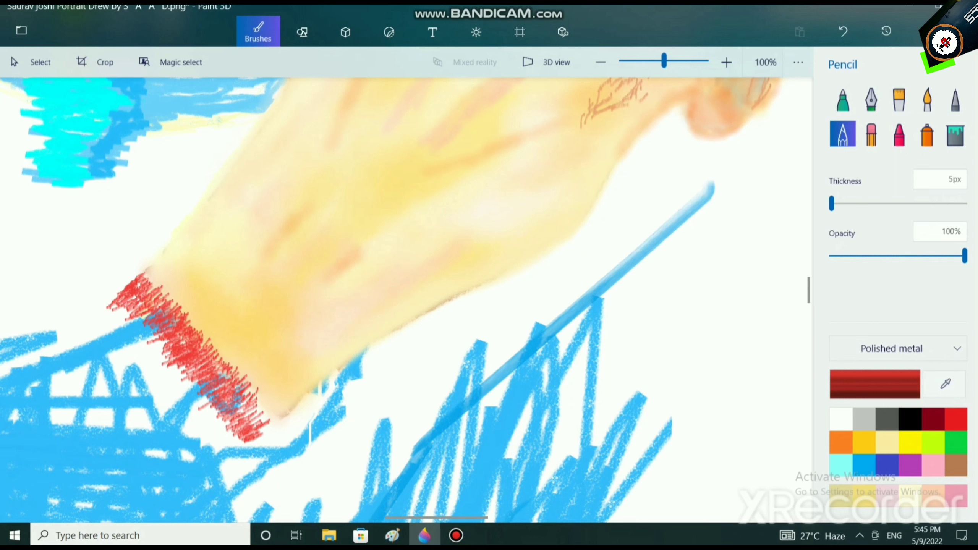
mouse_move(245, 401)
mouse_down()
mouse_move(262, 425)
mouse_move(281, 421)
mouse_move(260, 433)
mouse_move(256, 393)
mouse_move(255, 419)
mouse_move(271, 435)
mouse_move(257, 445)
mouse_up()
Set the pencil colour to red ff000a and widen the wristband outward at its upper end
scroll(212, 390, down, 2)
scroll(501, 208, down, 1)
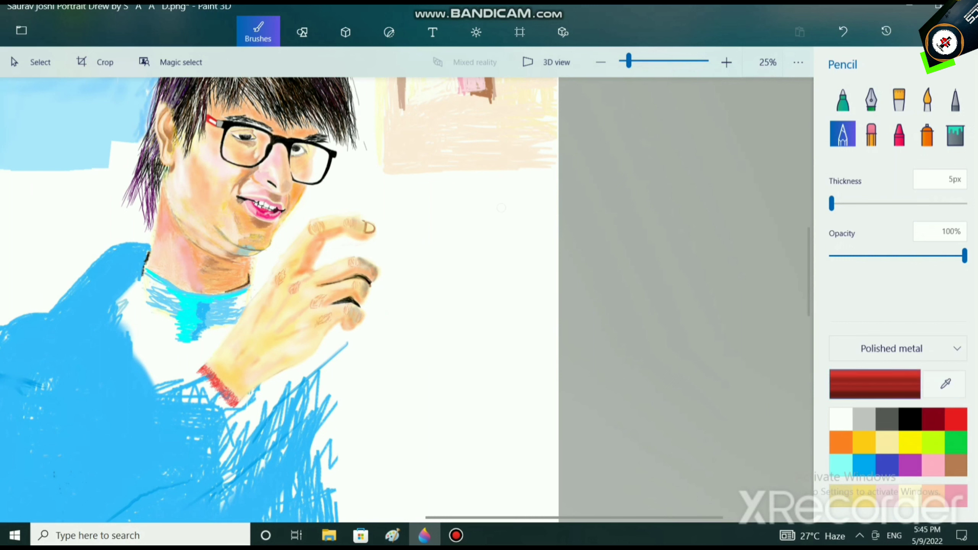
click(875, 384)
drag(526, 169, 549, 156)
click(422, 395)
scroll(208, 377, up, 2)
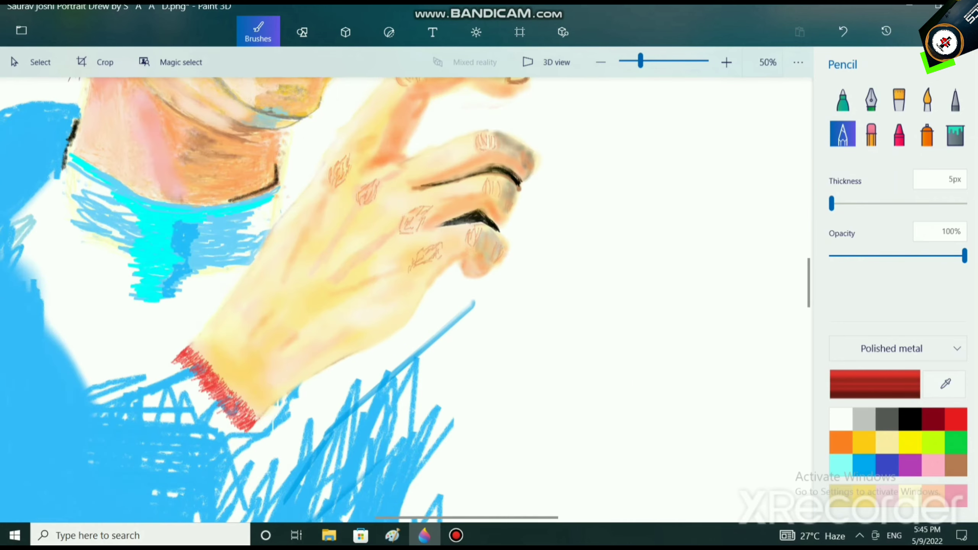
mouse_move(155, 333)
mouse_down()
mouse_move(164, 325)
mouse_move(154, 332)
mouse_move(170, 342)
mouse_move(156, 350)
mouse_move(159, 336)
mouse_move(169, 343)
mouse_up()
drag(158, 356, 180, 348)
drag(170, 366, 183, 362)
Widen the wristband's outer side with red hatching and cover the blue gaps toward its lower end
scroll(182, 377, up, 5)
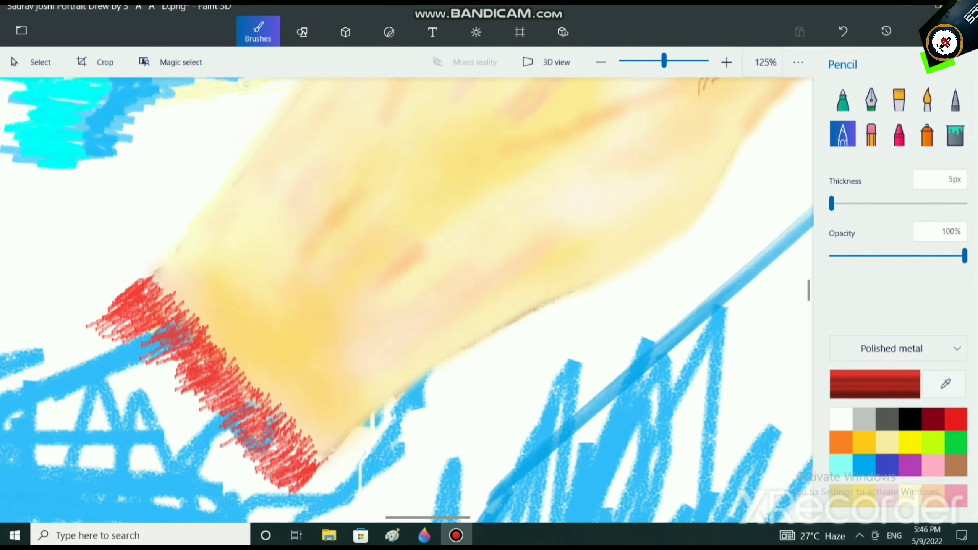
scroll(88, 241, down, 4)
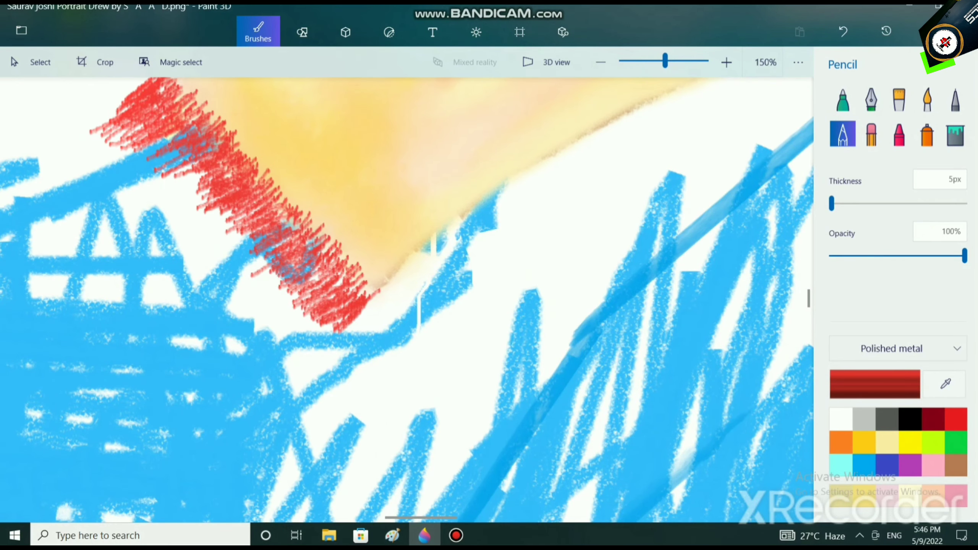
mouse_move(162, 143)
mouse_down()
mouse_move(138, 162)
mouse_move(155, 188)
mouse_move(197, 167)
mouse_up()
mouse_move(205, 171)
mouse_down()
mouse_move(183, 194)
mouse_move(239, 225)
mouse_move(258, 255)
mouse_move(273, 255)
mouse_move(278, 276)
mouse_move(311, 291)
mouse_move(298, 268)
mouse_up()
mouse_move(306, 255)
mouse_down()
mouse_move(322, 240)
mouse_move(304, 247)
mouse_up()
drag(320, 233, 289, 260)
mouse_move(291, 251)
mouse_down()
mouse_move(262, 266)
mouse_move(231, 245)
mouse_move(291, 222)
mouse_move(300, 226)
mouse_move(296, 247)
mouse_move(323, 258)
mouse_up()
mouse_move(288, 295)
mouse_down()
mouse_move(329, 269)
mouse_move(336, 291)
mouse_up()
mouse_move(340, 298)
mouse_down()
mouse_move(368, 284)
mouse_move(359, 292)
mouse_up()
mouse_move(351, 264)
mouse_down()
mouse_move(326, 280)
mouse_move(340, 282)
mouse_move(317, 278)
mouse_up()
mouse_move(325, 260)
mouse_down()
mouse_move(293, 281)
mouse_move(308, 254)
mouse_move(297, 258)
mouse_move(324, 238)
mouse_up()
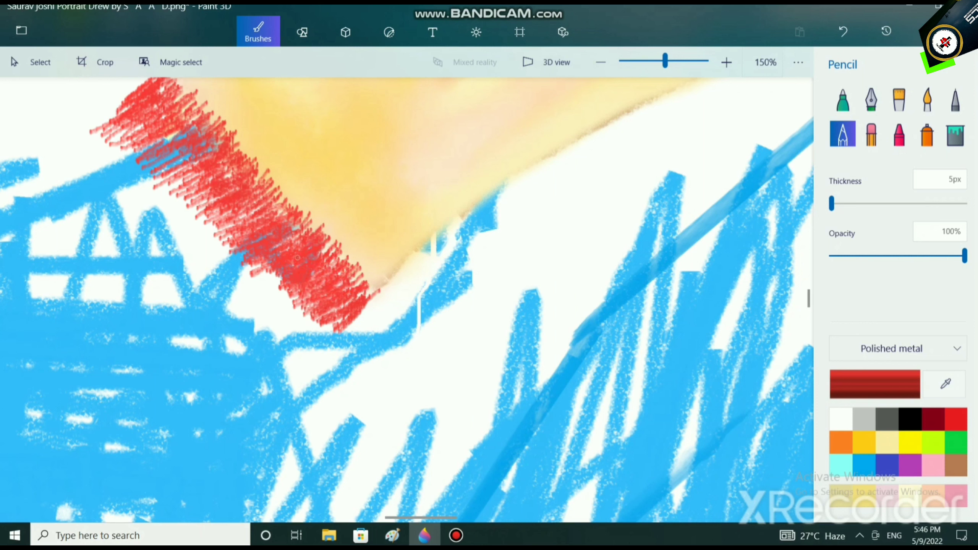
Hatch the wristband's lower outer edge in red and fill the light spots up to its upper end
mouse_move(263, 273)
mouse_down()
mouse_move(275, 239)
mouse_move(240, 254)
mouse_move(247, 246)
mouse_move(251, 272)
mouse_move(331, 323)
mouse_up()
mouse_move(310, 315)
mouse_down()
mouse_move(317, 308)
mouse_move(293, 294)
mouse_up()
drag(271, 289, 277, 282)
drag(228, 227, 240, 216)
drag(251, 186, 261, 167)
mouse_move(262, 172)
mouse_down()
mouse_move(236, 182)
mouse_move(233, 164)
mouse_move(170, 165)
mouse_move(183, 158)
mouse_move(177, 138)
mouse_move(205, 138)
mouse_move(142, 118)
mouse_move(150, 131)
mouse_move(197, 147)
mouse_move(181, 137)
mouse_move(152, 153)
mouse_move(159, 165)
mouse_move(137, 104)
mouse_move(121, 101)
mouse_move(104, 124)
mouse_up()
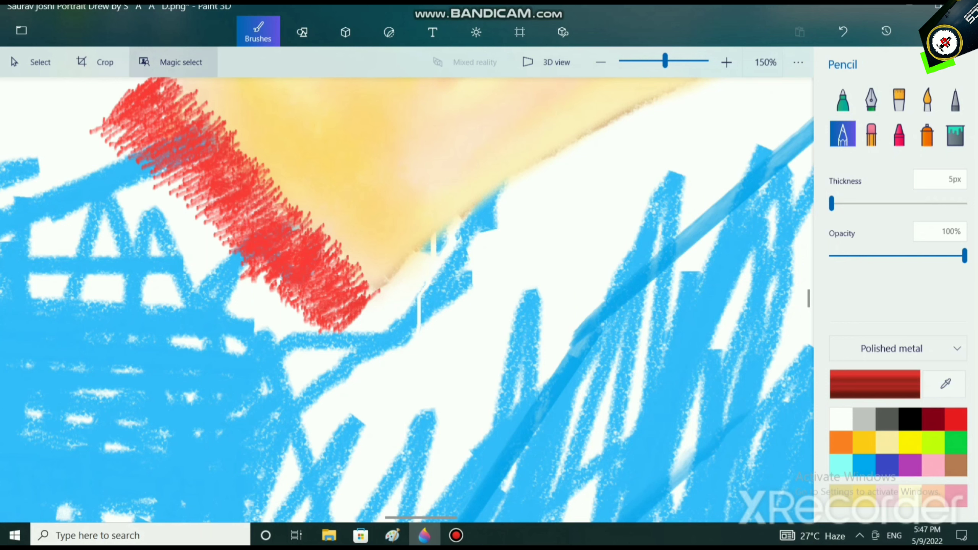
Go over the wristband's upper and middle sections with more red pencil strokes for solid coverage
scroll(165, 132, up, 1)
scroll(166, 133, down, 2)
scroll(195, 153, up, 2)
mouse_move(191, 172)
mouse_down()
mouse_move(154, 194)
mouse_move(192, 162)
mouse_move(181, 208)
mouse_move(208, 220)
mouse_move(219, 243)
mouse_move(172, 234)
mouse_move(185, 252)
mouse_move(166, 239)
mouse_move(182, 232)
mouse_move(224, 244)
mouse_up()
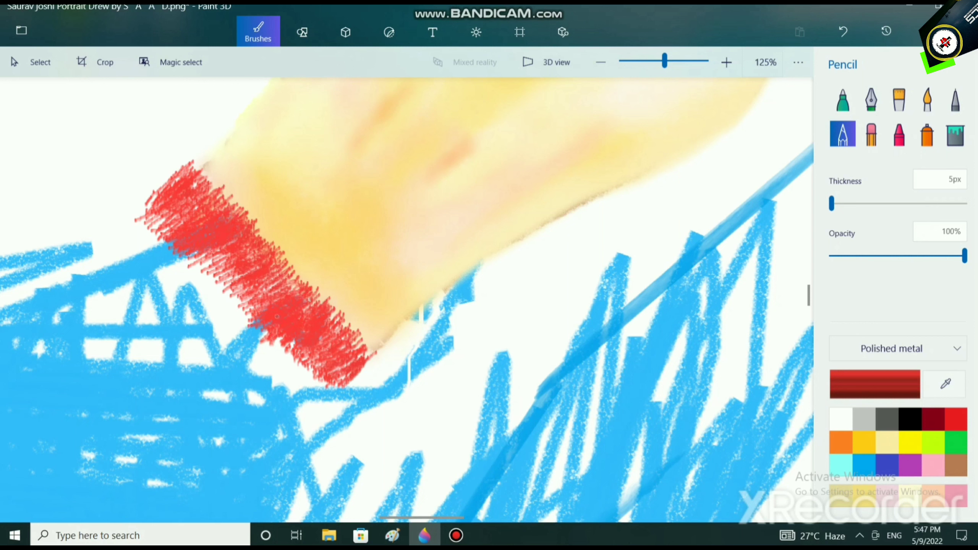
drag(277, 317, 276, 325)
Darken the pencil colour to dc0009 and hatch shading over the wristband's lower end
scroll(295, 339, down, 5)
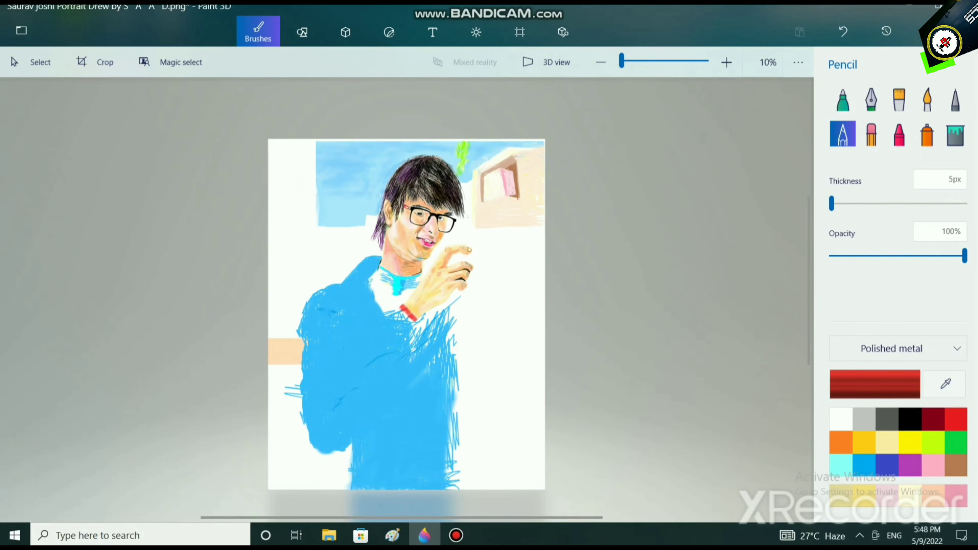
scroll(333, 316, up, 1)
drag(750, 131, 643, 257)
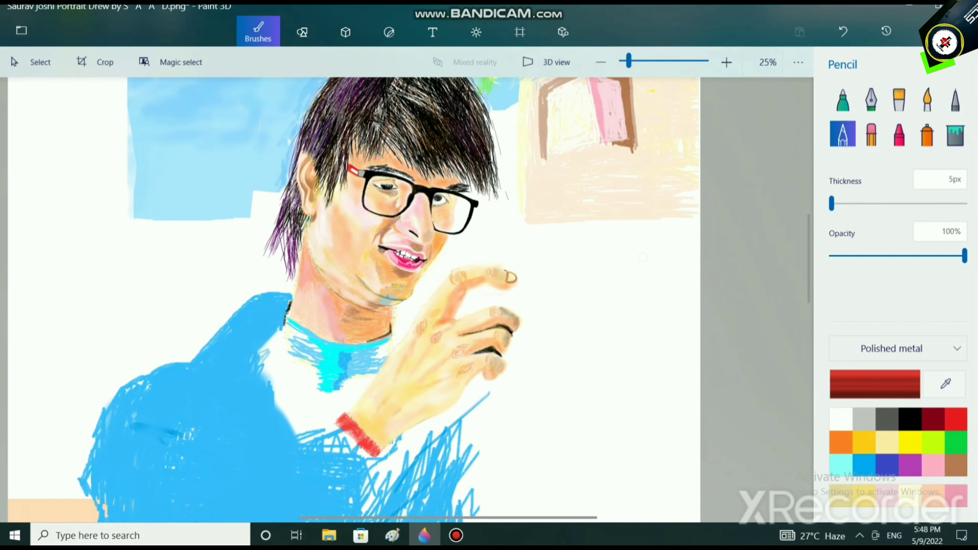
scroll(404, 420, up, 3)
drag(404, 420, 333, 243)
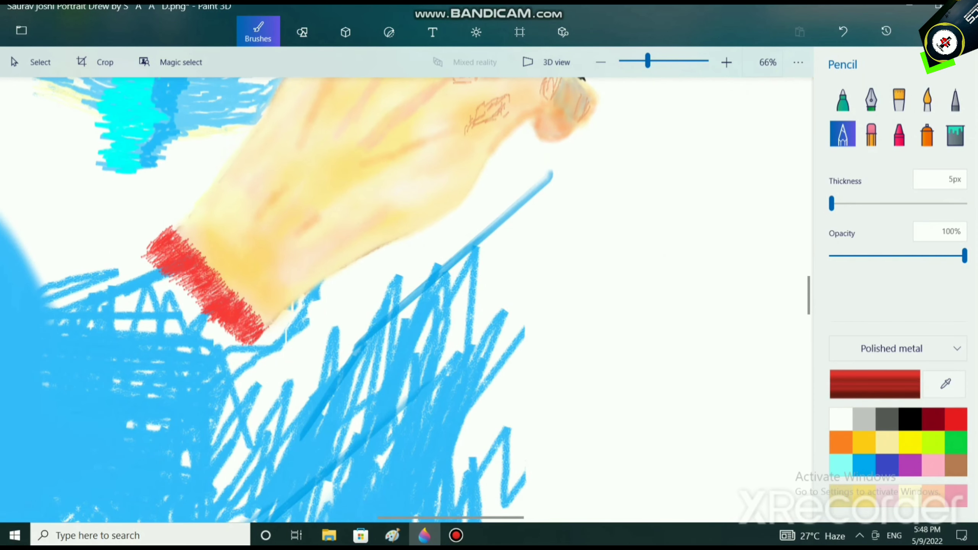
click(875, 384)
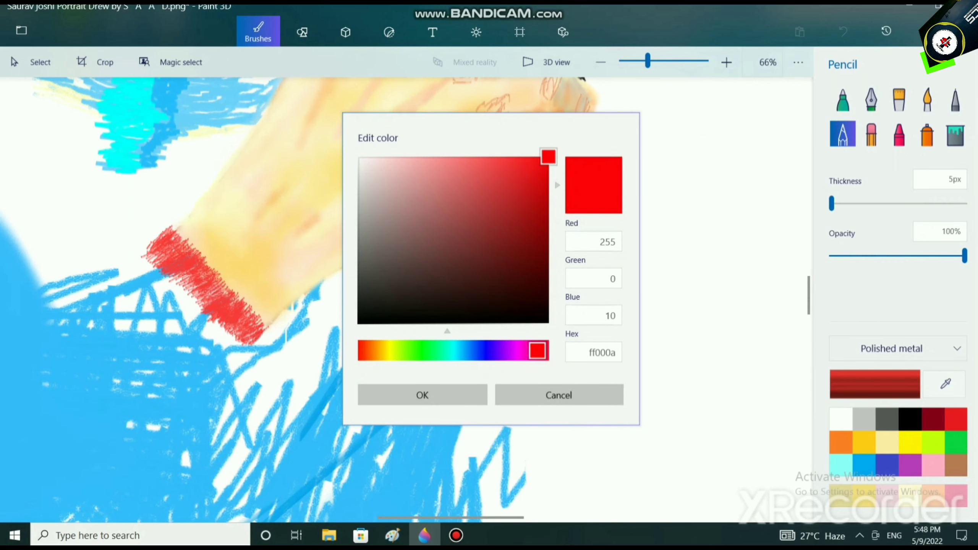
mouse_move(547, 156)
mouse_down()
mouse_move(548, 208)
mouse_move(549, 180)
mouse_up()
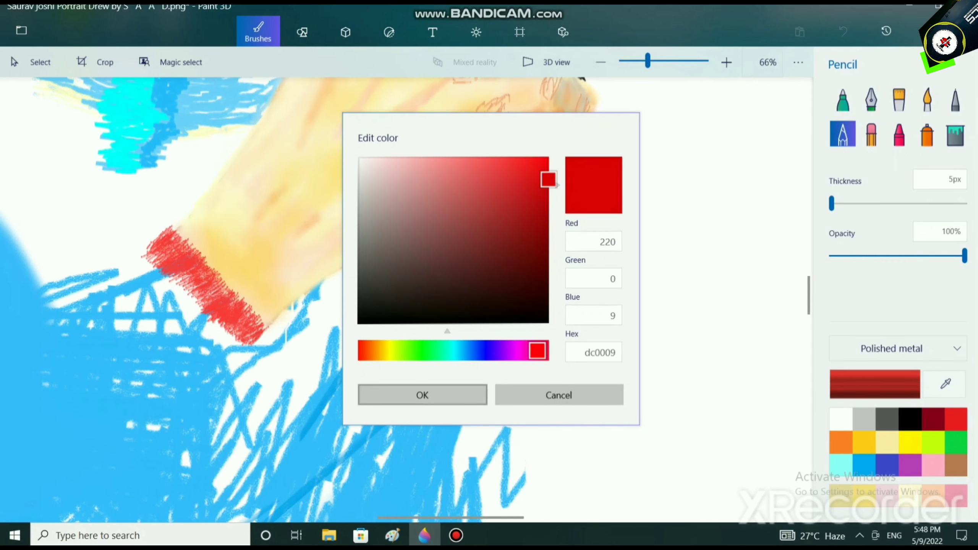
key(Return)
mouse_move(263, 334)
mouse_down()
mouse_move(255, 344)
mouse_move(271, 335)
mouse_move(259, 324)
mouse_move(264, 337)
mouse_up()
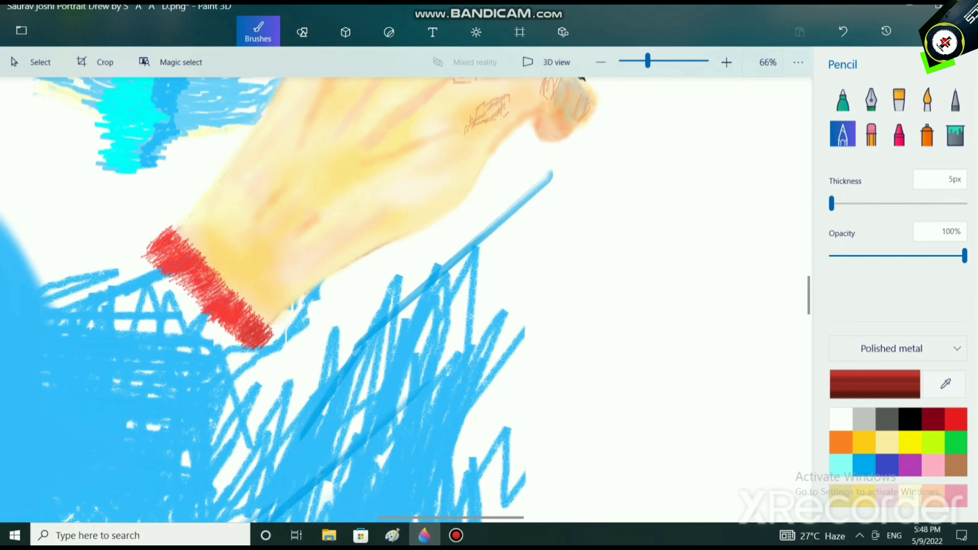
drag(271, 345, 266, 328)
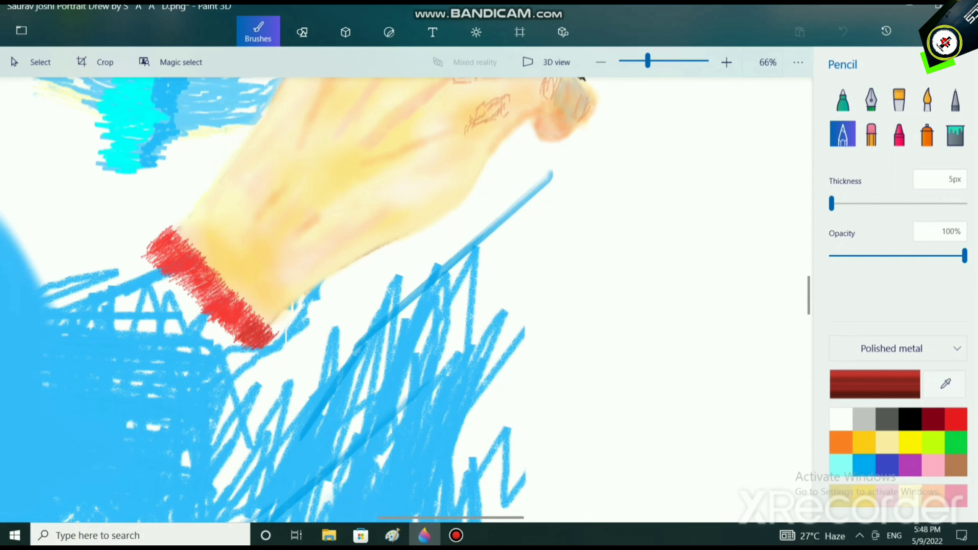
Change the pencil colour back to a bright, fully saturated red
click(874, 384)
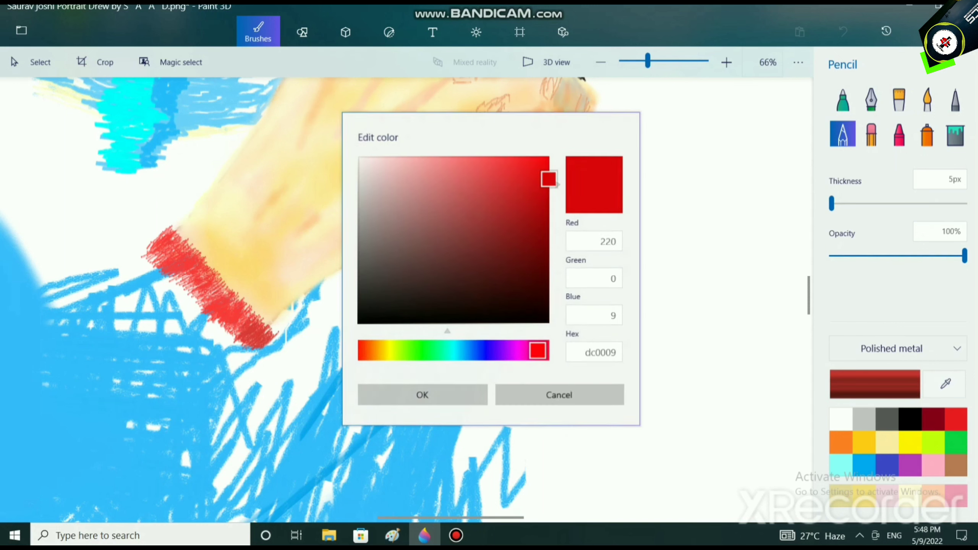
mouse_move(543, 158)
mouse_down()
mouse_move(446, 155)
mouse_move(529, 155)
mouse_move(549, 184)
mouse_move(548, 159)
mouse_up()
click(423, 395)
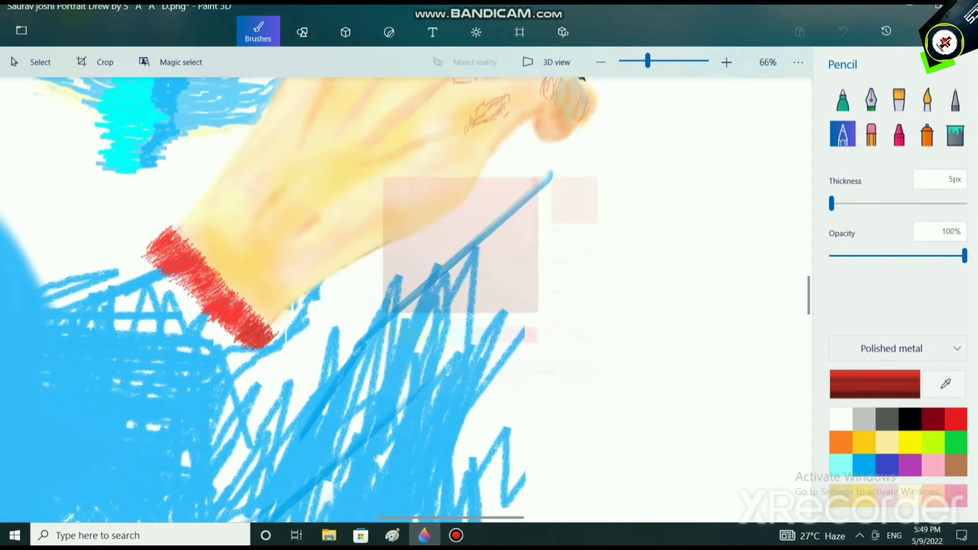
scroll(239, 357, up, 3)
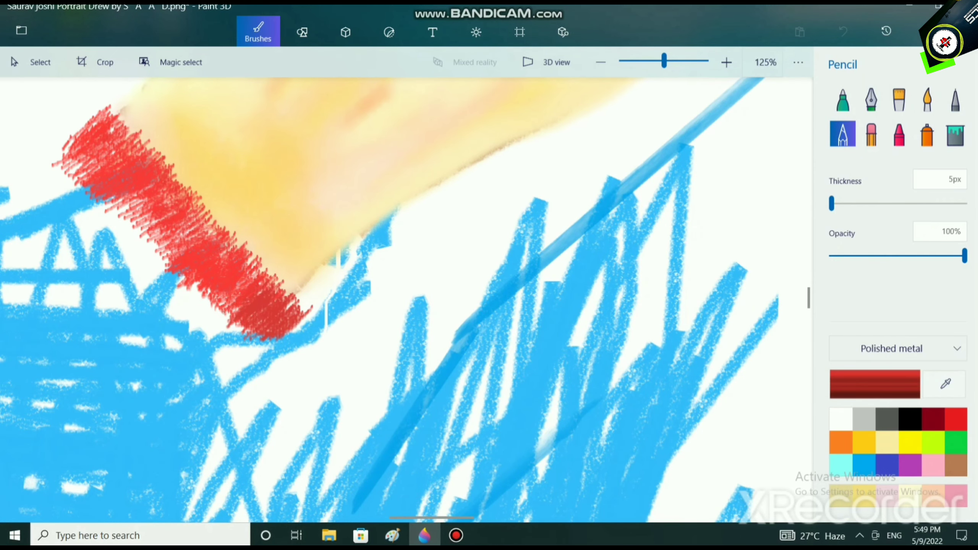
Hatch bright red pencil strokes over the wristband's lower middle section and toward its lower end
drag(240, 285, 238, 284)
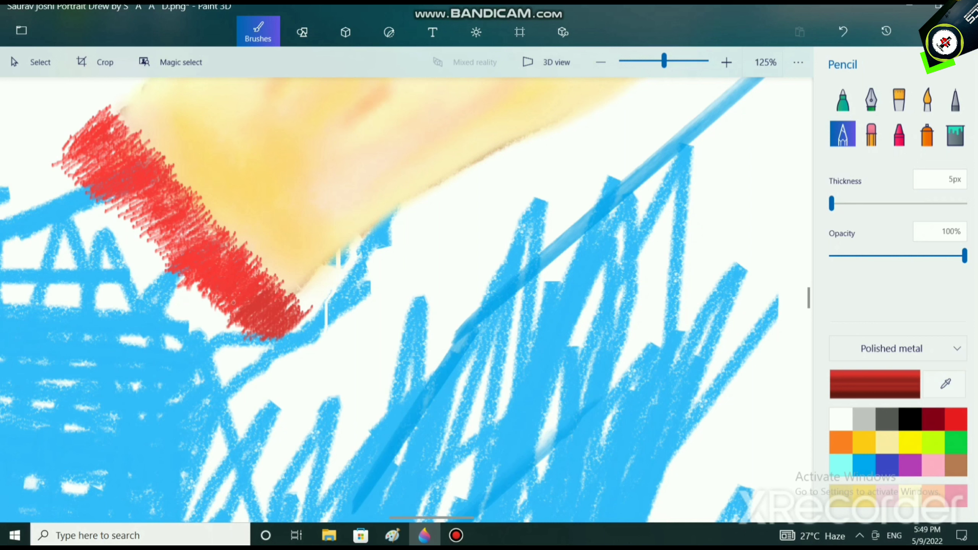
mouse_move(249, 294)
mouse_down()
mouse_move(264, 267)
mouse_move(270, 275)
mouse_move(237, 262)
mouse_move(251, 248)
mouse_move(231, 236)
mouse_move(219, 248)
mouse_up()
drag(269, 285, 247, 306)
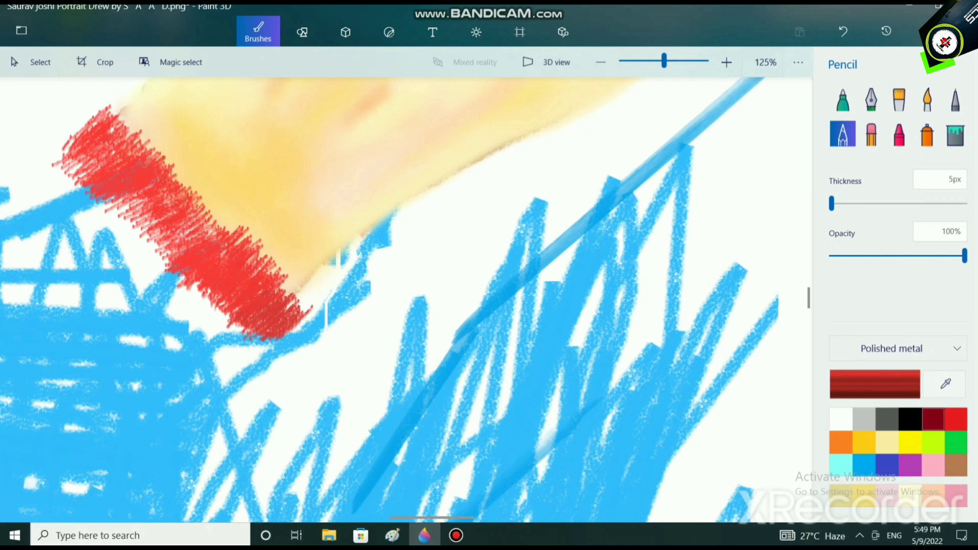
Touch up the wristband's lower end in dark red and change the pencil colour to bright red ef0735
click(933, 419)
drag(283, 312, 271, 326)
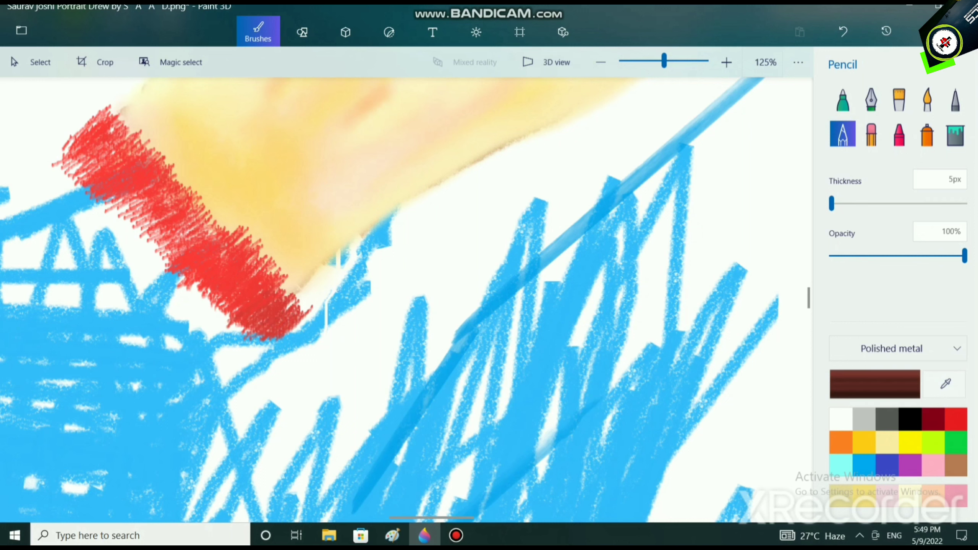
click(874, 384)
mouse_move(547, 233)
mouse_down()
mouse_move(537, 162)
mouse_move(496, 171)
mouse_move(501, 184)
mouse_move(542, 164)
mouse_up()
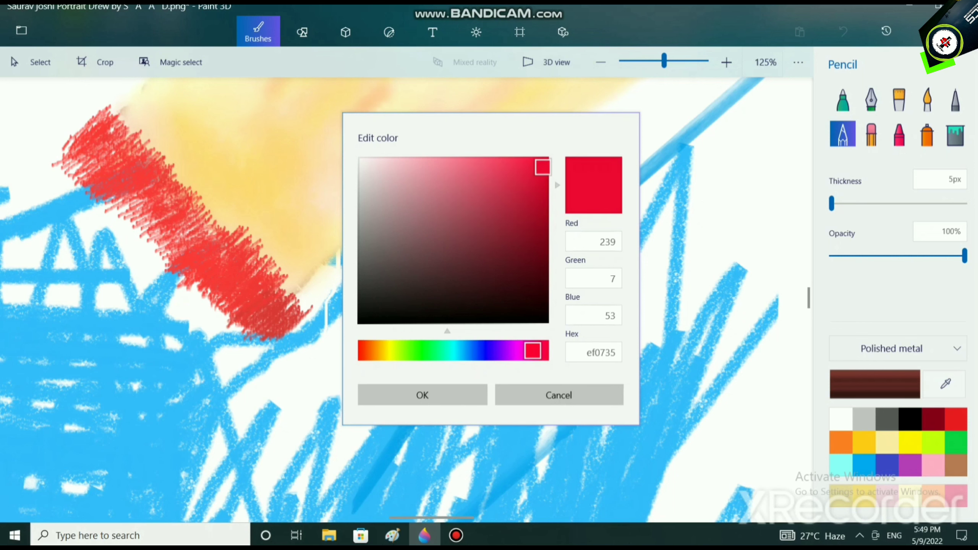
click(423, 395)
Hatch red strokes over the wristband's middle and fill its inner edge beside the hand
mouse_move(208, 233)
mouse_down()
mouse_move(190, 248)
mouse_move(170, 244)
mouse_up()
mouse_move(204, 208)
mouse_down()
mouse_move(210, 224)
mouse_move(239, 231)
mouse_move(208, 237)
mouse_move(204, 193)
mouse_move(181, 189)
mouse_move(122, 119)
mouse_move(149, 145)
mouse_up()
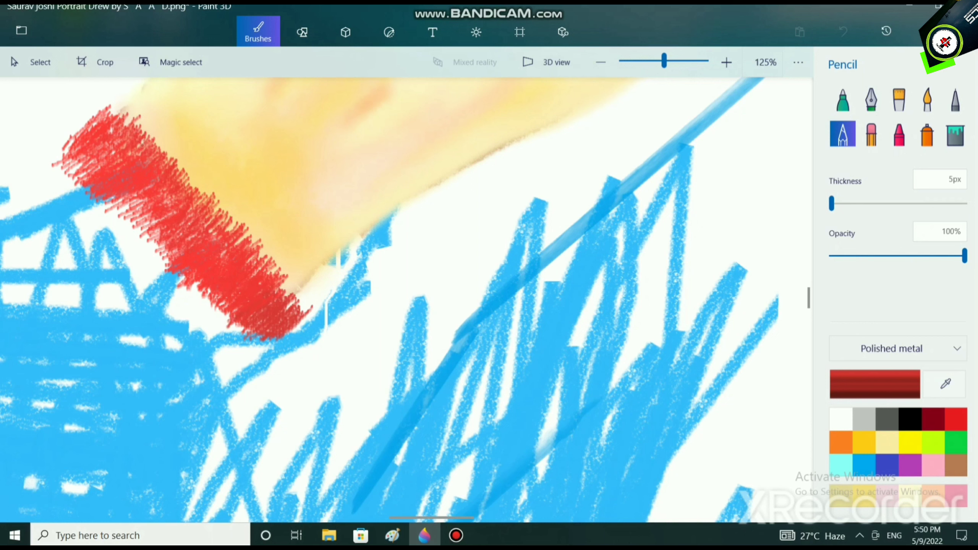
drag(117, 200, 163, 260)
mouse_move(195, 183)
mouse_down()
mouse_move(243, 238)
mouse_move(230, 242)
mouse_move(251, 237)
mouse_move(305, 312)
mouse_move(304, 296)
mouse_move(248, 228)
mouse_up()
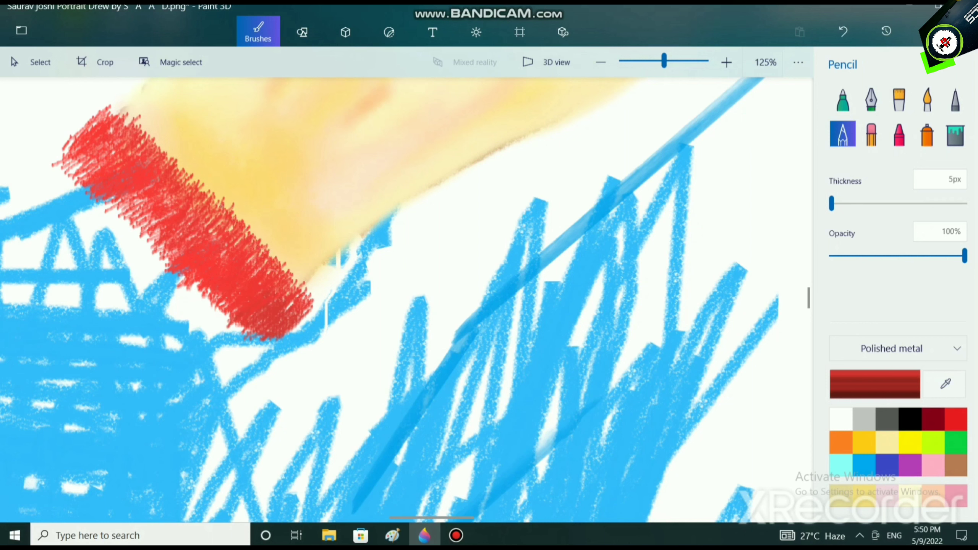
drag(210, 198, 201, 189)
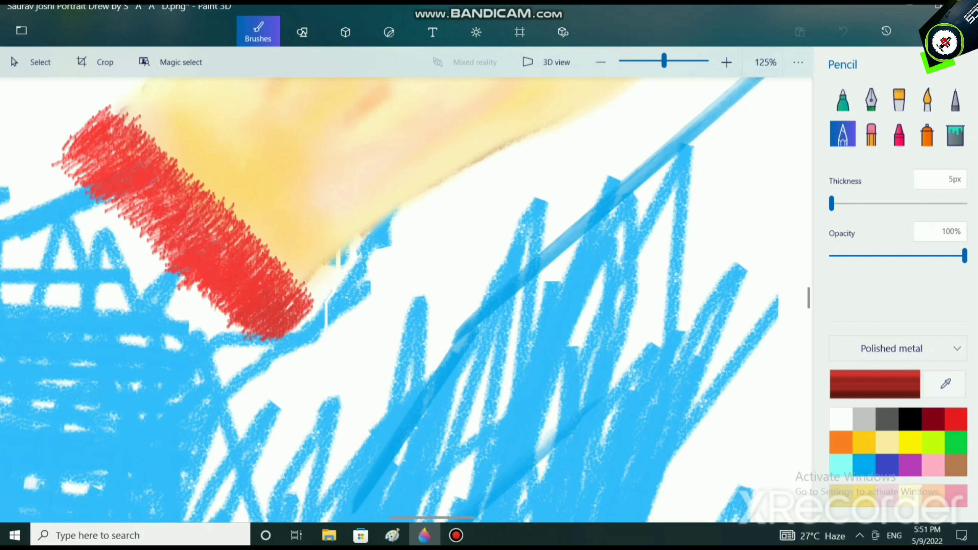
Add red pencil strokes along the wristband's lower outer edge and around its upper end
drag(180, 287, 193, 289)
drag(196, 289, 222, 317)
mouse_move(63, 164)
mouse_down()
mouse_move(81, 179)
mouse_move(66, 152)
mouse_move(102, 147)
mouse_up()
mouse_move(131, 116)
mouse_down()
mouse_move(128, 125)
mouse_move(114, 112)
mouse_move(120, 106)
mouse_move(167, 157)
mouse_move(133, 106)
mouse_up()
scroll(283, 276, down, 6)
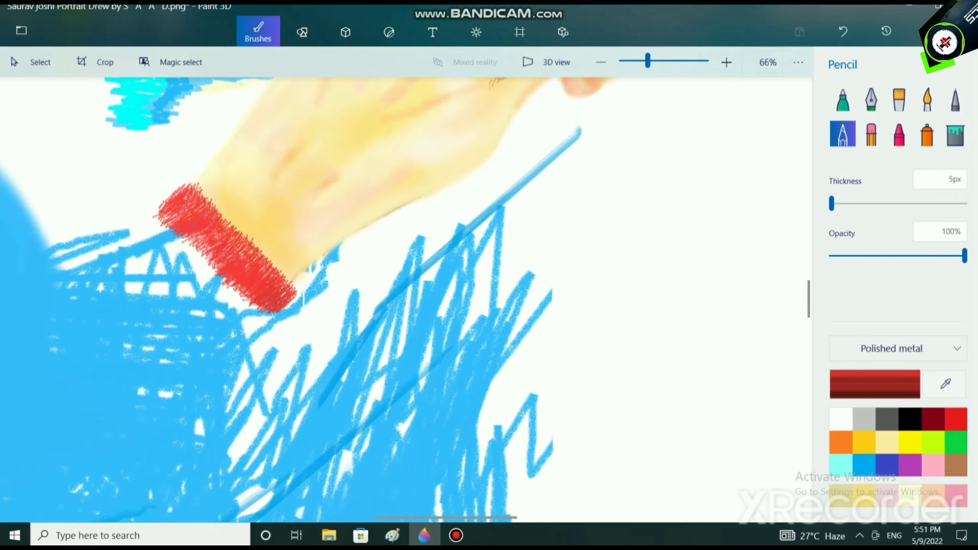
scroll(352, 407, up, 2)
scroll(614, 253, up, 2)
scroll(615, 253, right, 4)
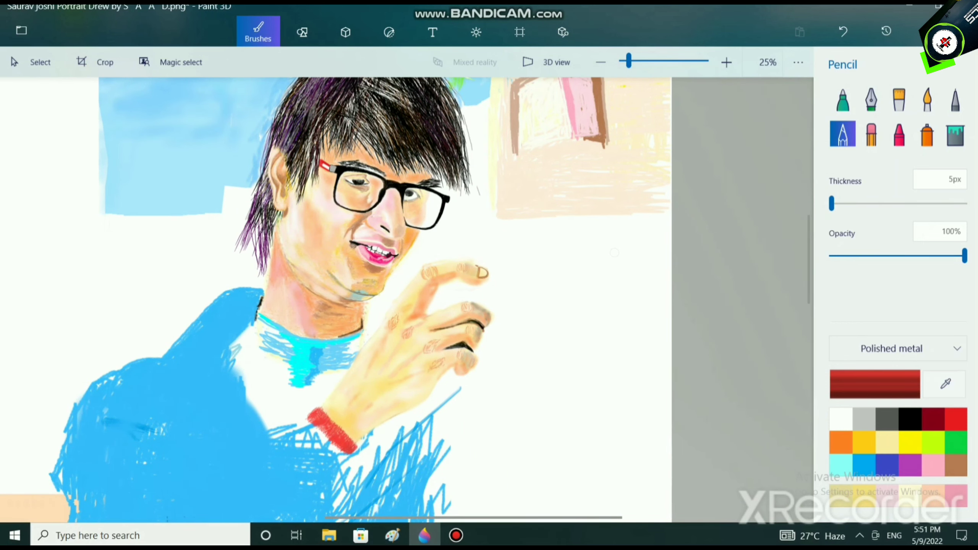
scroll(458, 482, up, 1)
click(910, 442)
scroll(270, 478, up, 3)
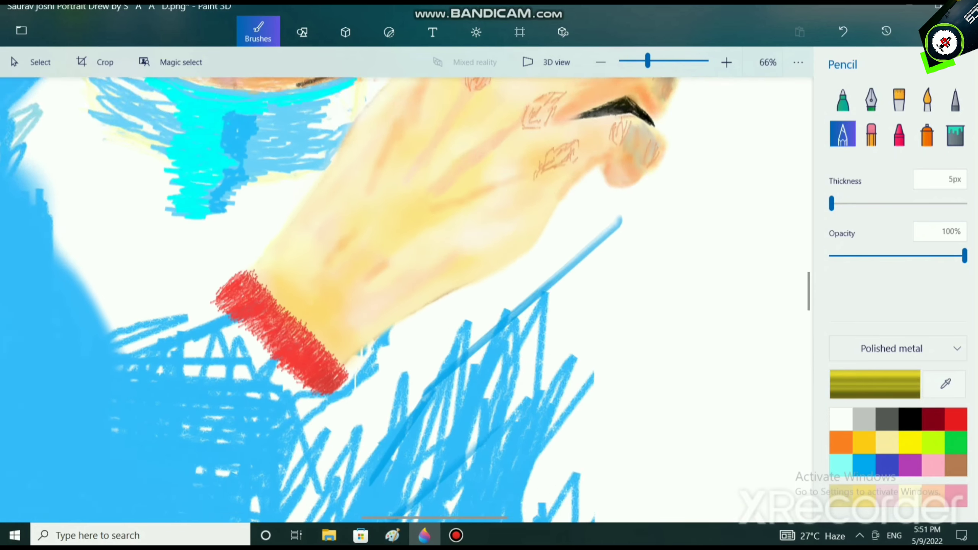
drag(247, 240, 255, 276)
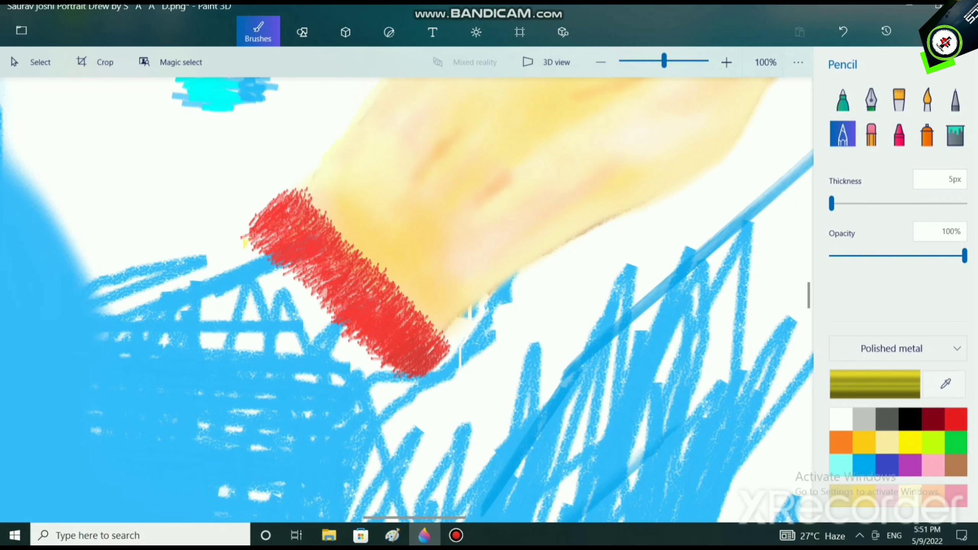
Switch the pencil back to red and fill in the wristband's upper end with dense strokes
click(956, 419)
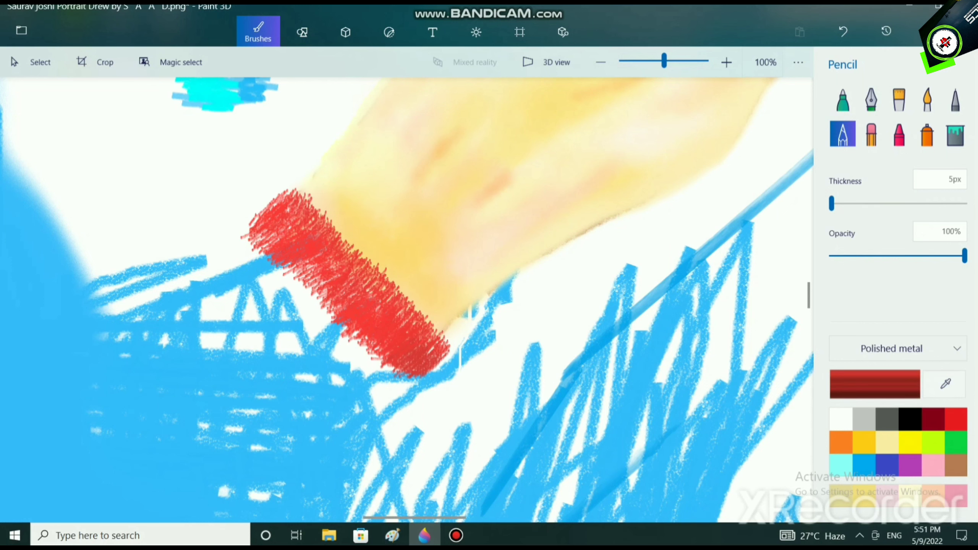
scroll(335, 327, up, 1)
mouse_move(200, 195)
mouse_down()
mouse_move(208, 180)
mouse_move(192, 206)
mouse_move(198, 218)
mouse_move(237, 181)
mouse_move(239, 160)
mouse_up()
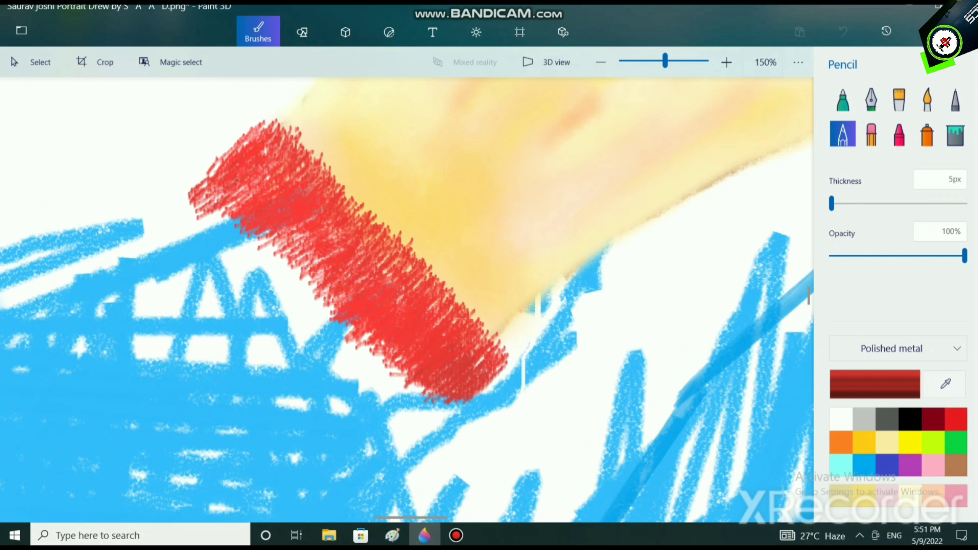
mouse_move(213, 214)
mouse_down()
mouse_move(241, 195)
mouse_move(248, 215)
mouse_move(208, 228)
mouse_up()
drag(223, 188, 193, 189)
Widen the wristband's upper outer edge with red hatching over the blue sleeve lines
mouse_move(256, 181)
mouse_down()
mouse_move(245, 201)
mouse_move(249, 256)
mouse_up()
drag(237, 239, 199, 213)
mouse_move(258, 250)
mouse_down()
mouse_move(239, 252)
mouse_move(286, 262)
mouse_move(271, 263)
mouse_move(296, 238)
mouse_move(257, 261)
mouse_move(276, 274)
mouse_move(263, 281)
mouse_move(252, 260)
mouse_move(239, 260)
mouse_move(255, 243)
mouse_move(209, 227)
mouse_up()
drag(314, 300, 304, 288)
mouse_move(303, 289)
mouse_down()
mouse_move(291, 281)
mouse_move(298, 301)
mouse_move(295, 266)
mouse_up()
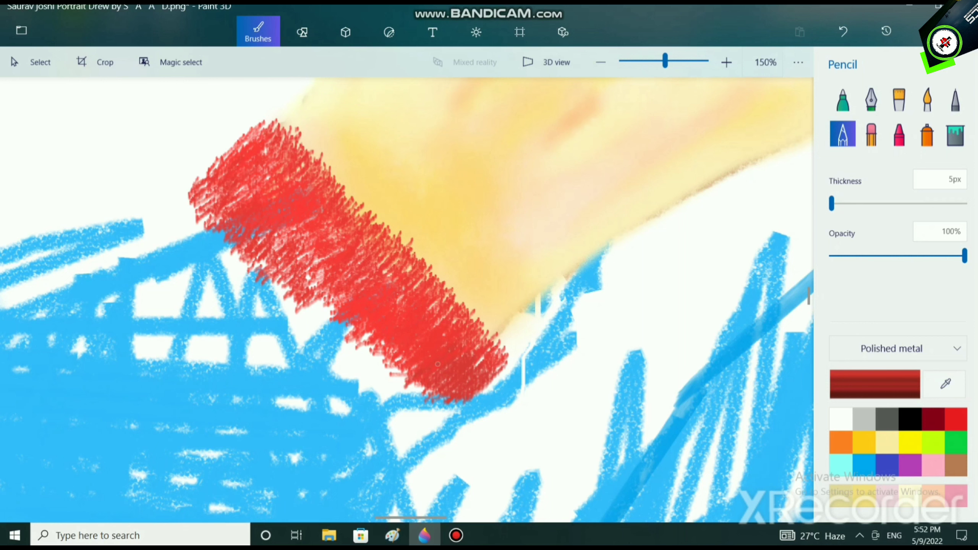
Extend the red hatching along the wristband's lower outer edge down to its bottom corner and fill the light gaps
mouse_move(398, 372)
mouse_down()
mouse_move(380, 350)
mouse_move(359, 357)
mouse_move(317, 317)
mouse_move(307, 320)
mouse_move(306, 292)
mouse_move(319, 277)
mouse_move(301, 275)
mouse_move(389, 304)
mouse_up()
mouse_move(431, 393)
mouse_down()
mouse_move(458, 405)
mouse_move(443, 418)
mouse_move(460, 407)
mouse_move(435, 420)
mouse_move(428, 400)
mouse_move(420, 406)
mouse_move(320, 334)
mouse_move(339, 322)
mouse_up()
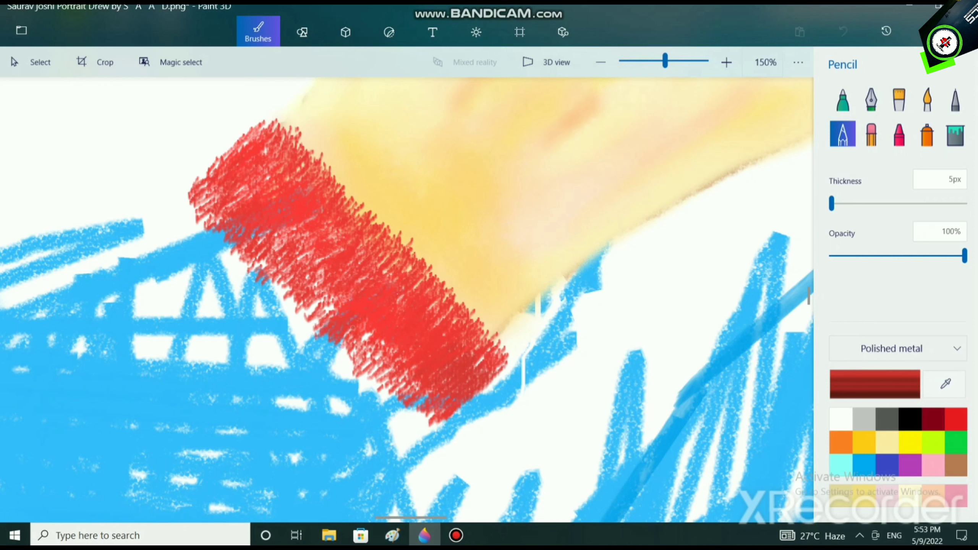
mouse_move(325, 312)
mouse_down()
mouse_move(296, 305)
mouse_move(328, 320)
mouse_up()
mouse_move(322, 314)
mouse_down()
mouse_move(334, 308)
mouse_move(301, 275)
mouse_move(320, 277)
mouse_up()
drag(335, 285, 341, 279)
mouse_move(360, 333)
mouse_down()
mouse_move(385, 380)
mouse_move(378, 353)
mouse_move(363, 353)
mouse_move(386, 392)
mouse_up()
mouse_move(421, 385)
mouse_down()
mouse_move(395, 397)
mouse_move(414, 406)
mouse_move(420, 432)
mouse_move(381, 387)
mouse_up()
drag(349, 344, 338, 363)
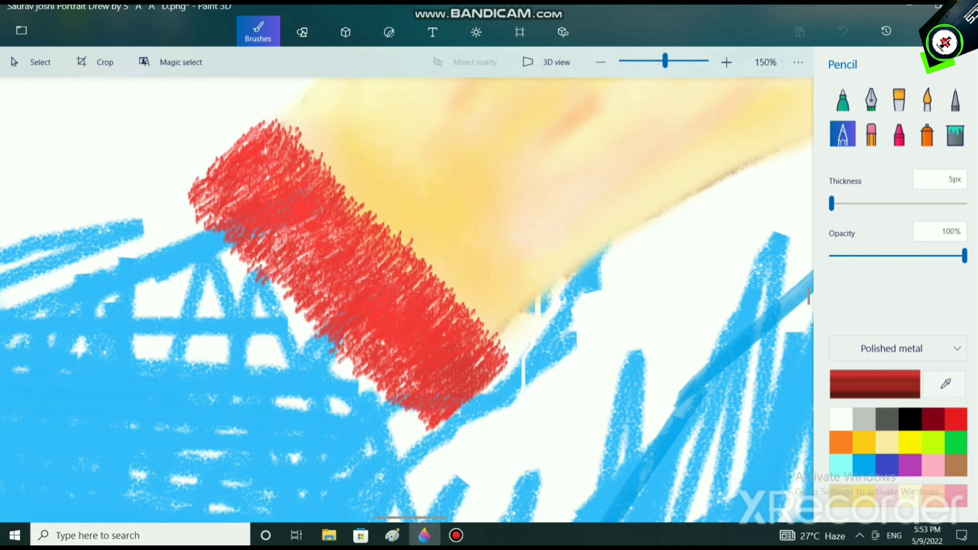
Switch the pencil colour to yellow and draw a thin zigzag stripe from the wristband's upper end toward its middle
scroll(443, 346, down, 7)
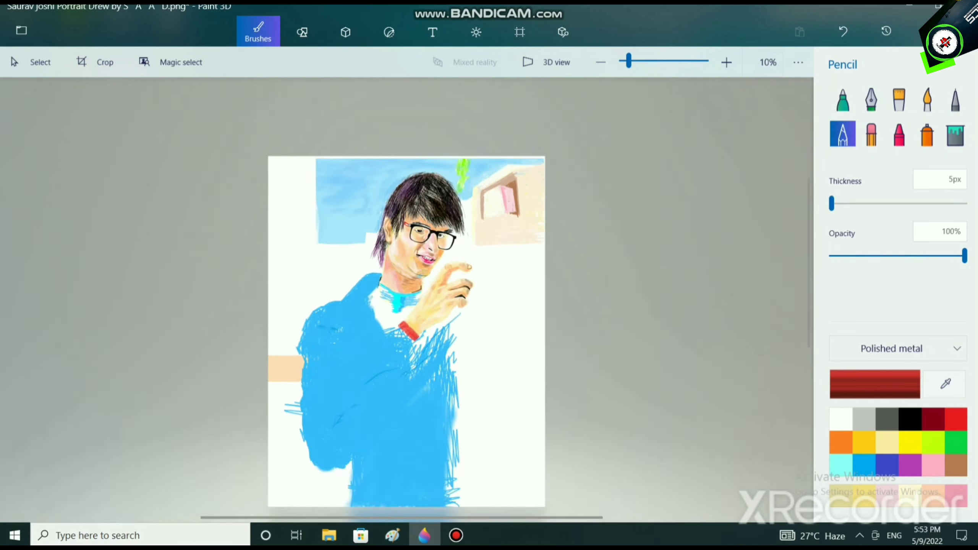
scroll(478, 316, up, 2)
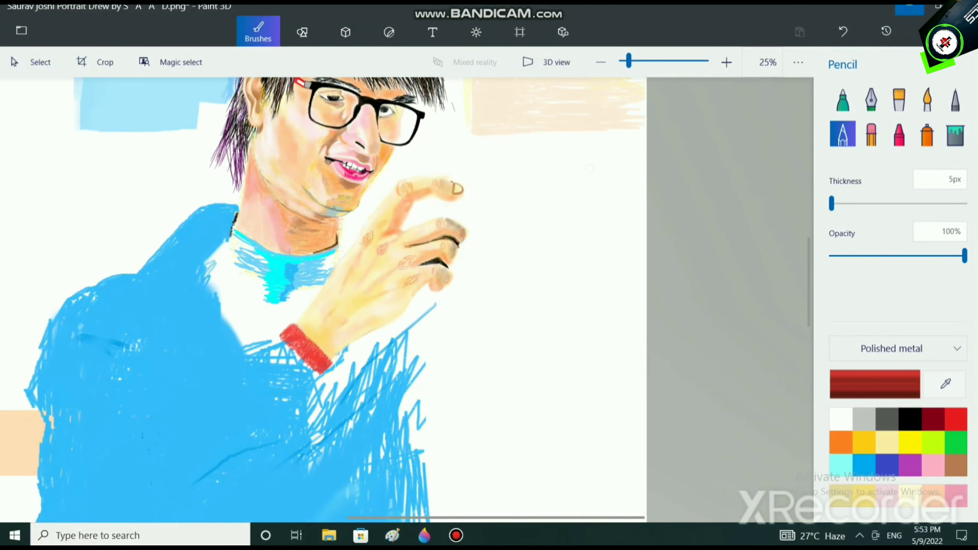
click(911, 442)
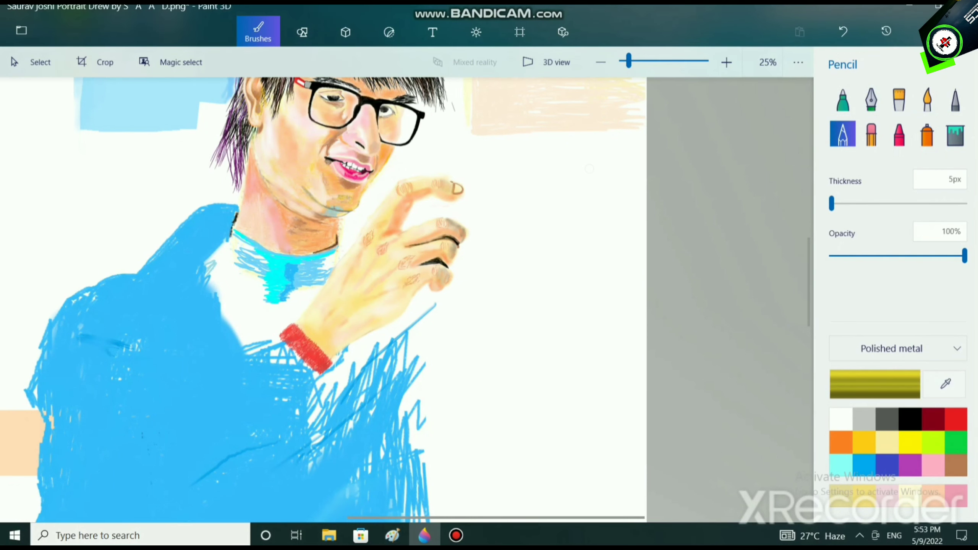
scroll(348, 357, up, 5)
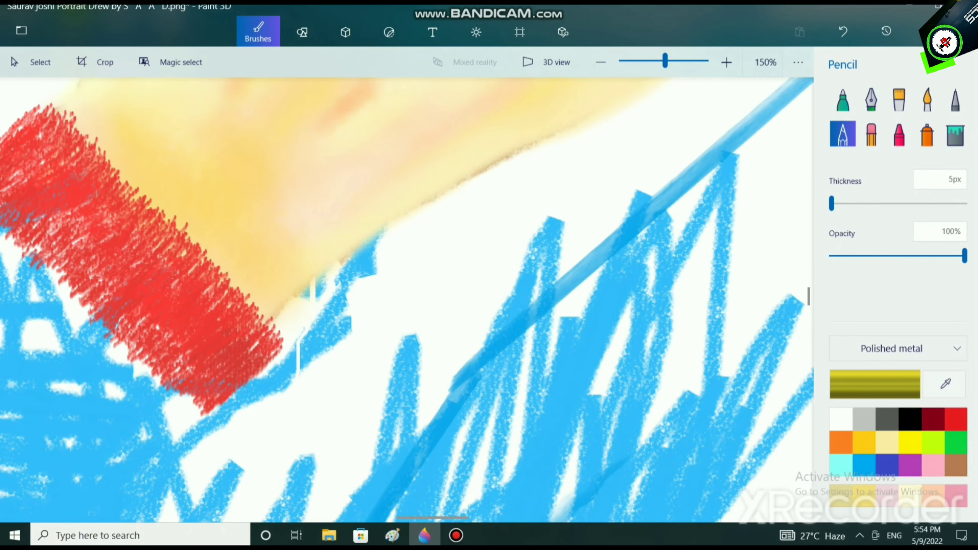
scroll(21, 213, left, 3)
scroll(21, 214, up, 2)
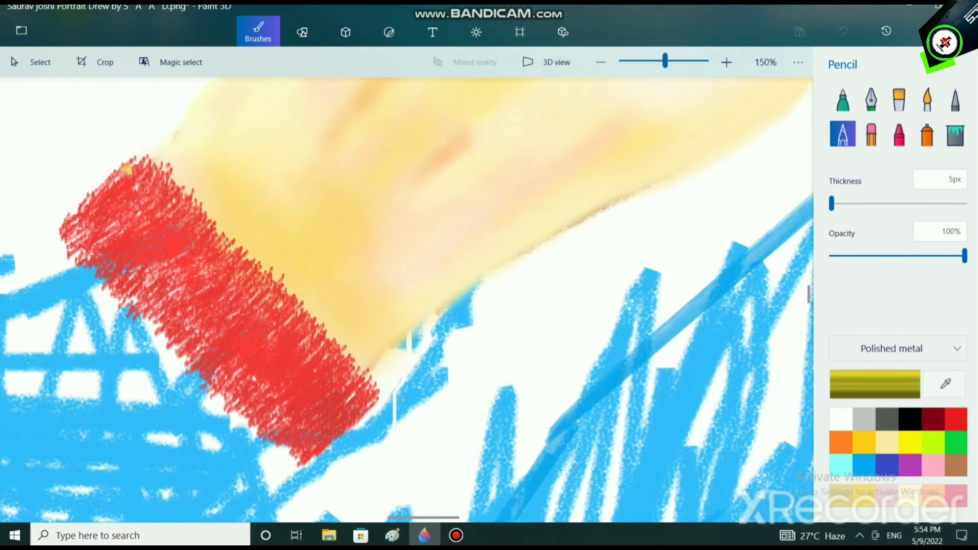
drag(143, 192, 177, 245)
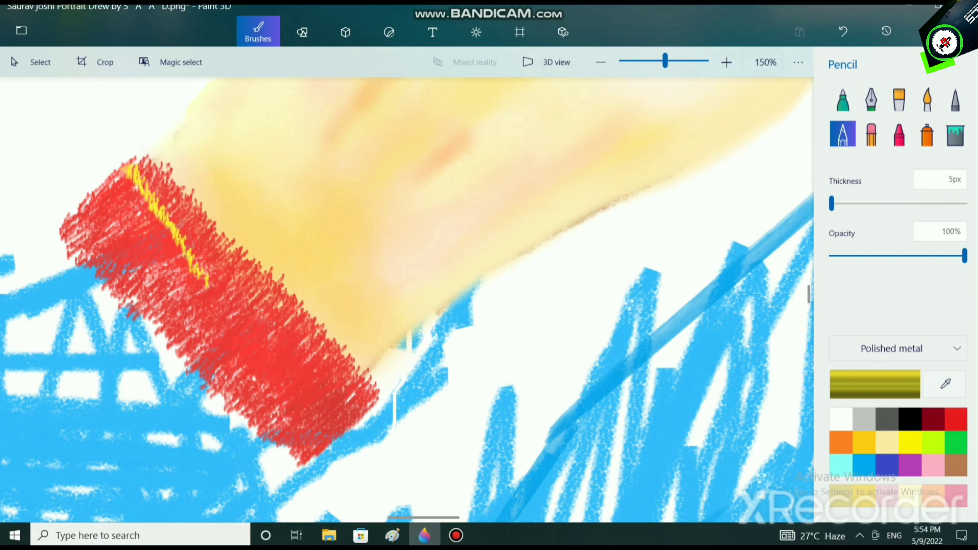
Extend the yellow stripe further down the red wristband and retrace its middle part
scroll(228, 296, up, 2)
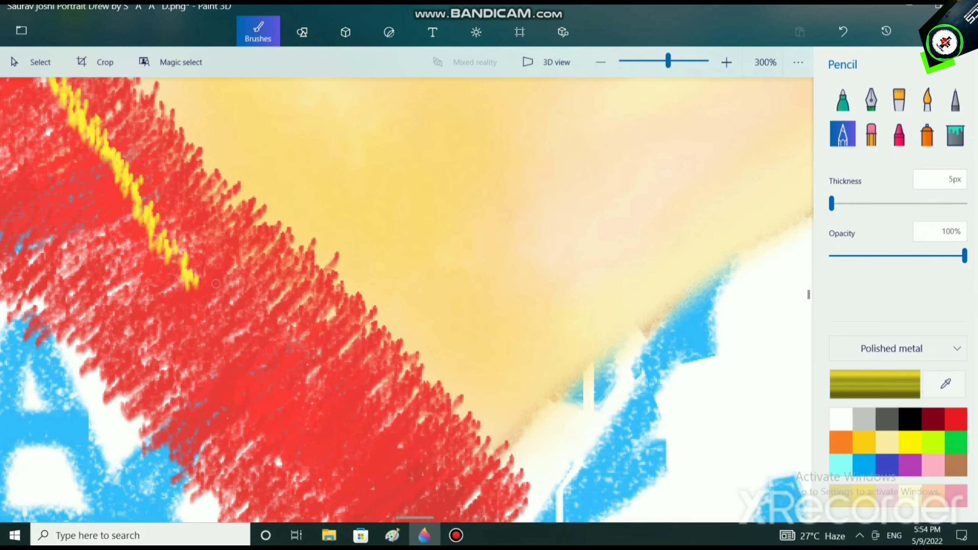
drag(199, 280, 289, 416)
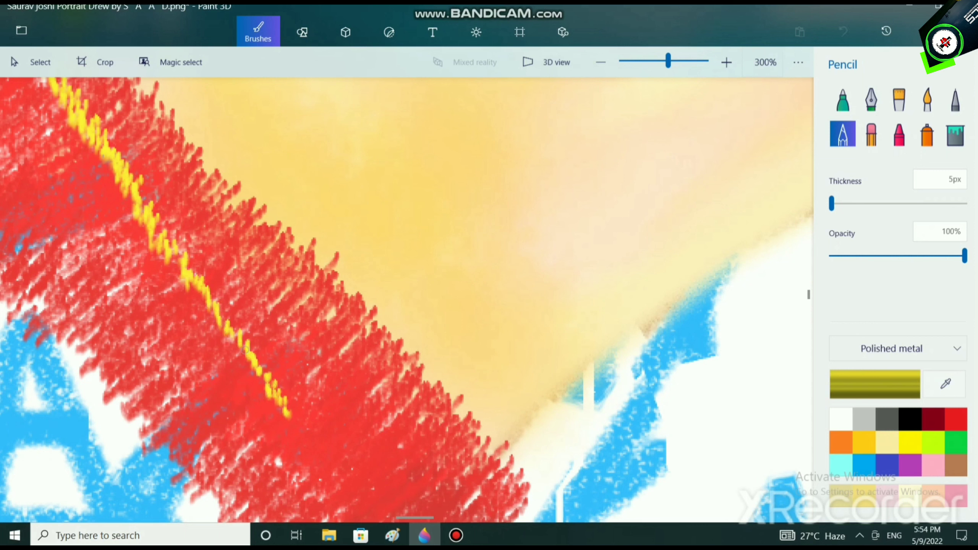
drag(230, 323, 144, 200)
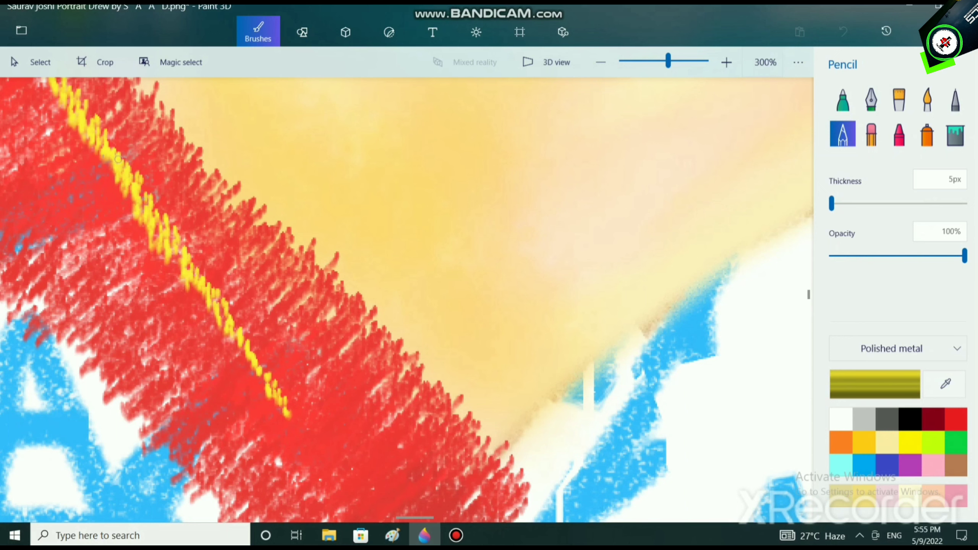
Thicken the upper and middle parts of the yellow stripe with additional short pencil strokes
scroll(117, 159, down, 4)
scroll(317, 416, up, 4)
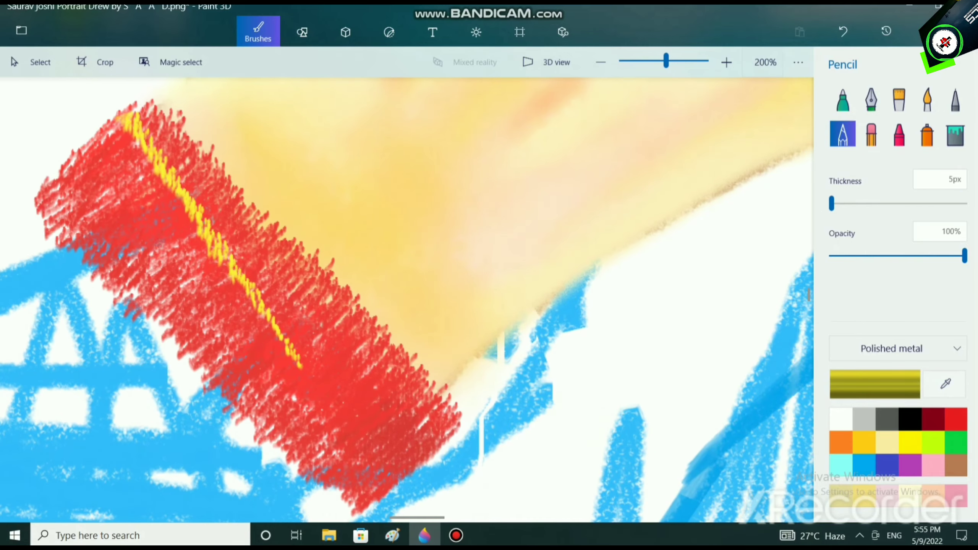
mouse_move(236, 254)
mouse_down()
mouse_move(152, 142)
mouse_move(146, 120)
mouse_move(164, 109)
mouse_up()
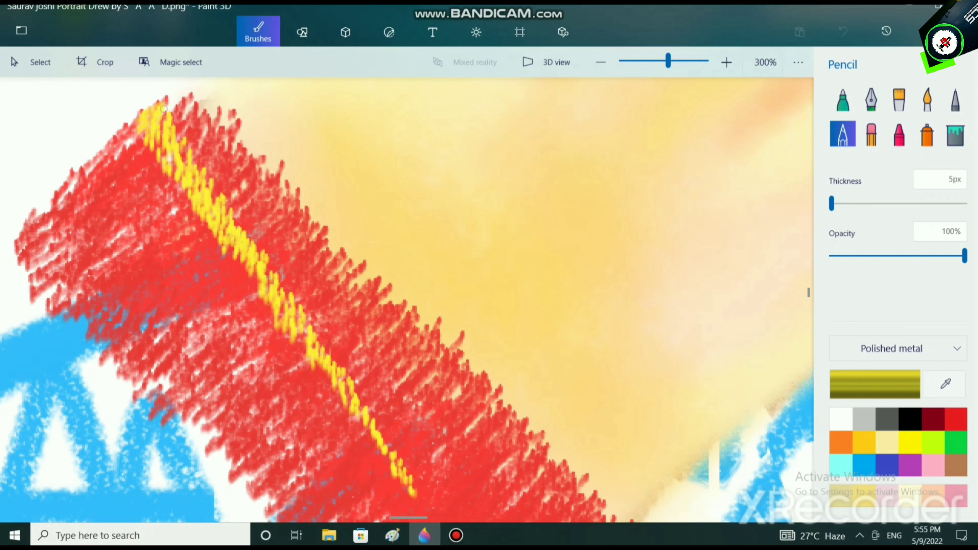
drag(263, 283, 240, 258)
drag(269, 295, 240, 262)
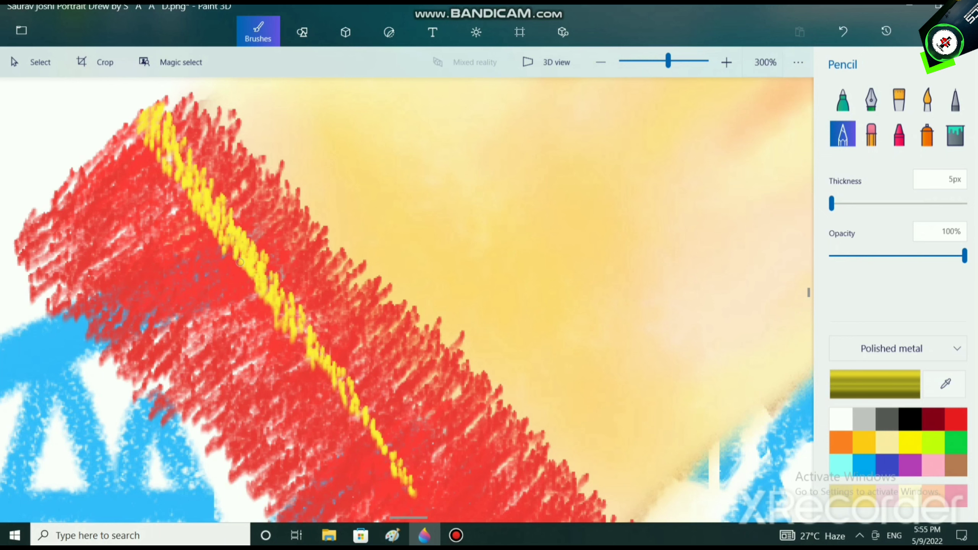
drag(319, 363, 265, 291)
Draw a second yellow stripe along the wristband's inner edge, thickened at the lower end, and switch the pencil back to red
scroll(424, 394, down, 2)
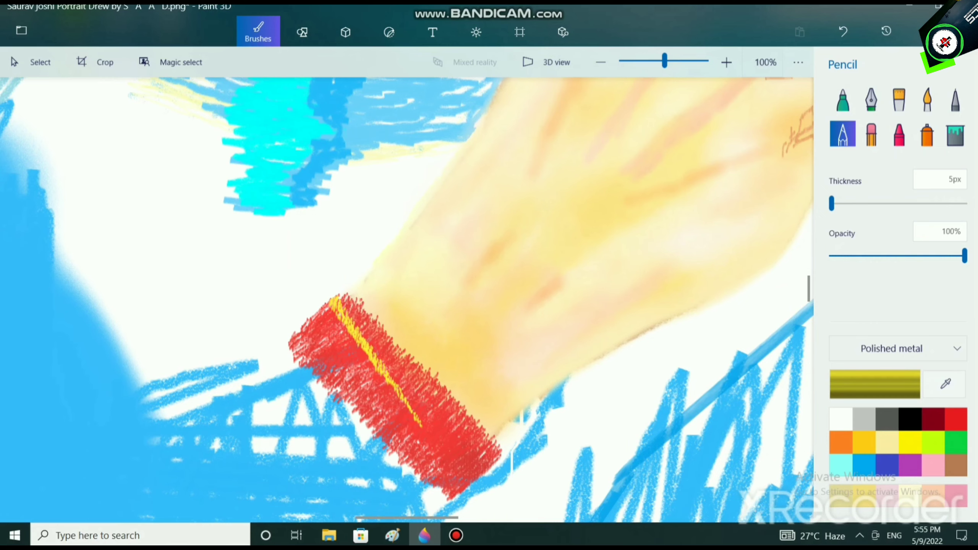
scroll(496, 460, up, 1)
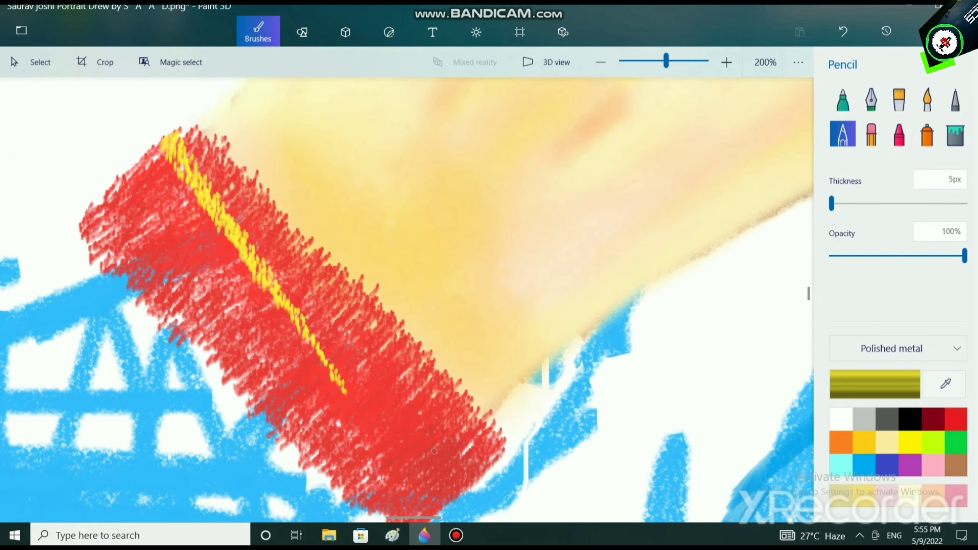
scroll(434, 451, up, 2)
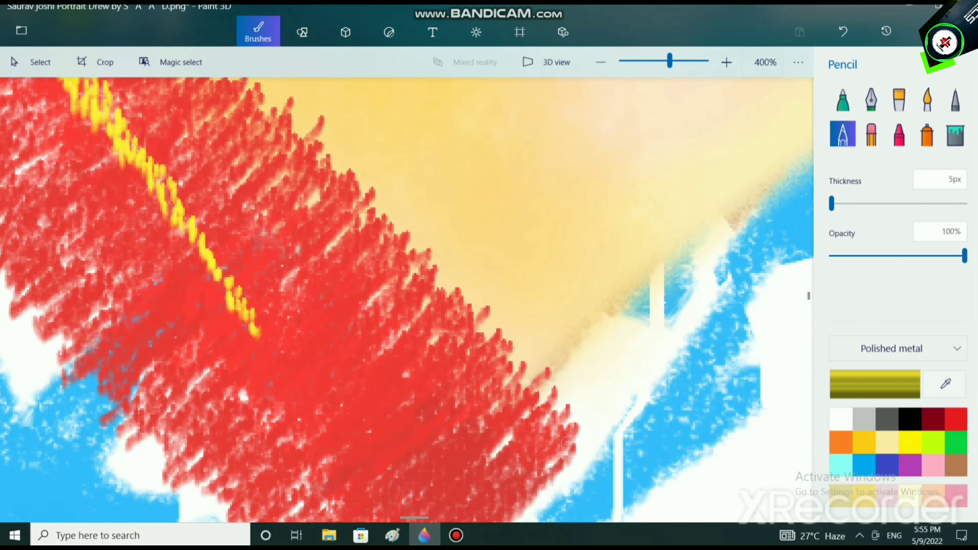
mouse_move(572, 437)
mouse_down()
mouse_move(565, 455)
mouse_move(539, 420)
mouse_move(520, 420)
mouse_move(518, 403)
mouse_move(551, 457)
mouse_move(463, 338)
mouse_up()
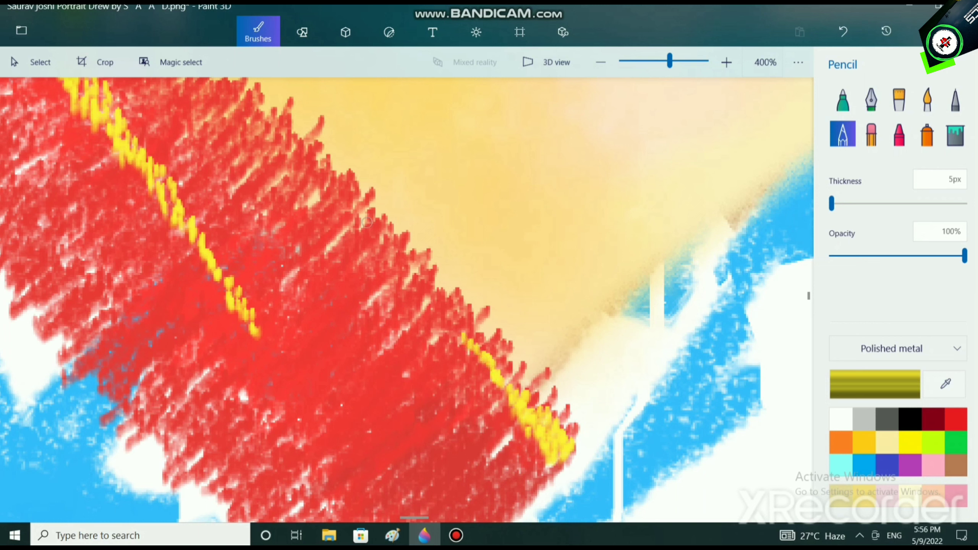
mouse_move(299, 144)
mouse_down()
mouse_move(356, 220)
mouse_move(424, 333)
mouse_move(432, 325)
mouse_move(446, 353)
mouse_up()
mouse_move(424, 320)
mouse_down()
mouse_move(453, 359)
mouse_move(509, 446)
mouse_move(525, 462)
mouse_move(536, 458)
mouse_move(535, 476)
mouse_move(563, 459)
mouse_move(566, 443)
mouse_move(545, 450)
mouse_move(510, 425)
mouse_move(480, 366)
mouse_move(466, 364)
mouse_move(527, 413)
mouse_move(523, 451)
mouse_up()
mouse_move(468, 339)
mouse_down()
mouse_move(356, 220)
mouse_move(368, 258)
mouse_move(415, 302)
mouse_move(542, 487)
mouse_move(562, 463)
mouse_move(530, 475)
mouse_move(513, 458)
mouse_up()
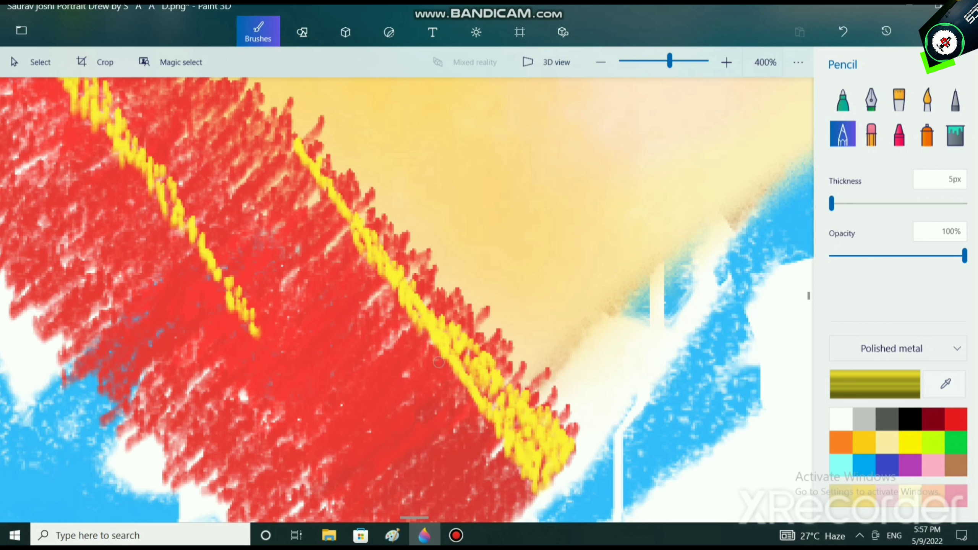
drag(289, 143, 265, 109)
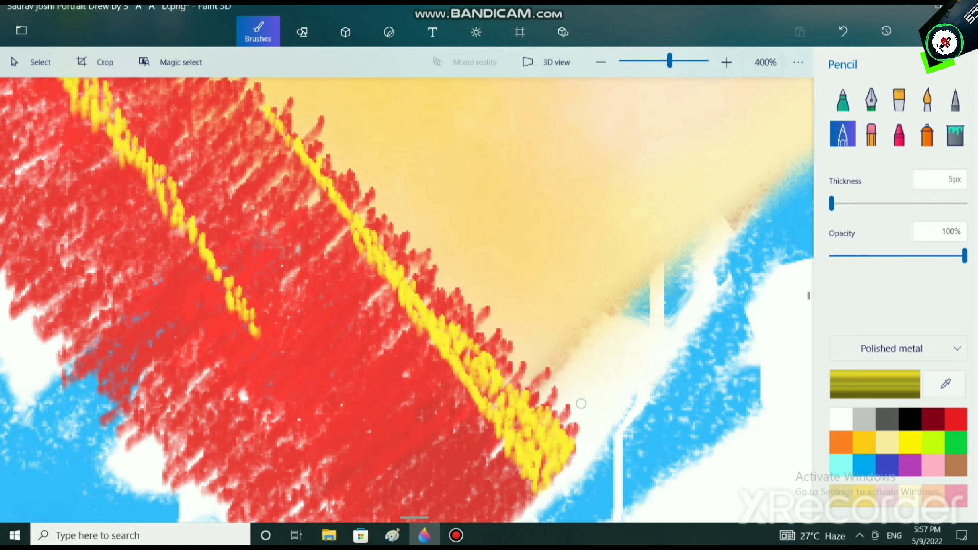
click(933, 419)
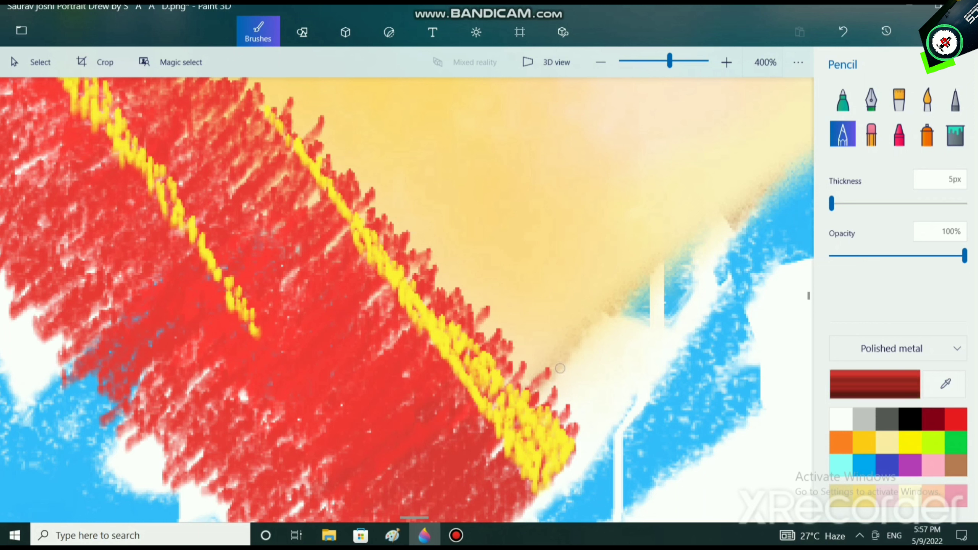
Hatch a small red area beyond the inner stripe at the wristband's lower end and outline its outer curve in yellow
mouse_move(565, 370)
mouse_down()
mouse_move(562, 389)
mouse_move(556, 372)
mouse_move(578, 366)
mouse_move(587, 375)
mouse_move(570, 423)
mouse_move(593, 352)
mouse_move(563, 371)
mouse_move(583, 379)
mouse_move(547, 401)
mouse_move(582, 347)
mouse_move(575, 404)
mouse_move(590, 374)
mouse_move(570, 426)
mouse_up()
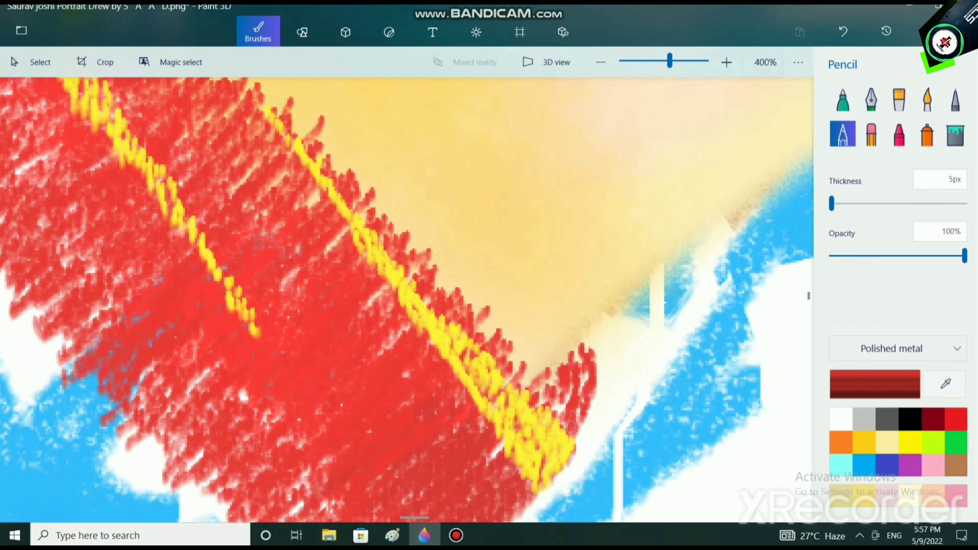
click(911, 443)
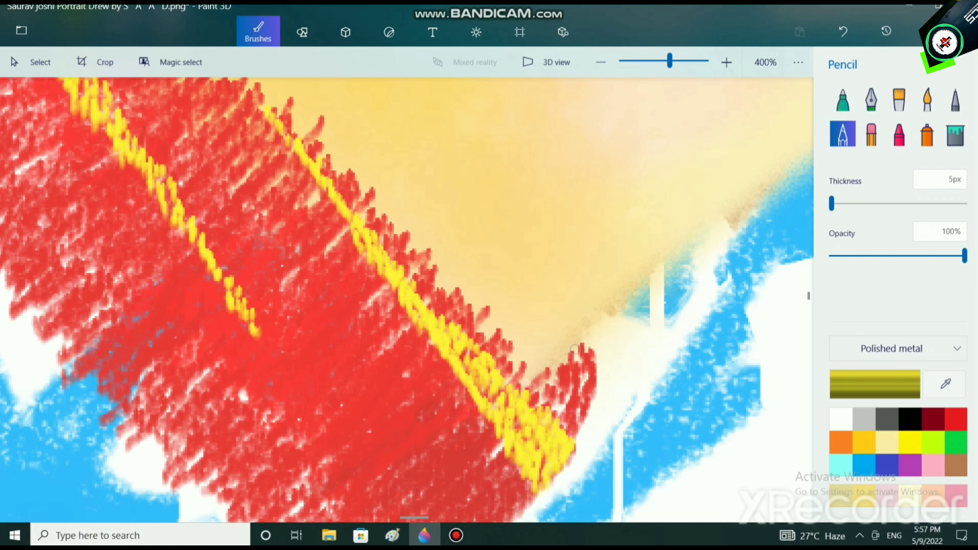
mouse_move(575, 349)
mouse_down()
mouse_move(587, 388)
mouse_move(571, 435)
mouse_move(588, 390)
mouse_move(587, 354)
mouse_move(593, 408)
mouse_move(560, 465)
mouse_up()
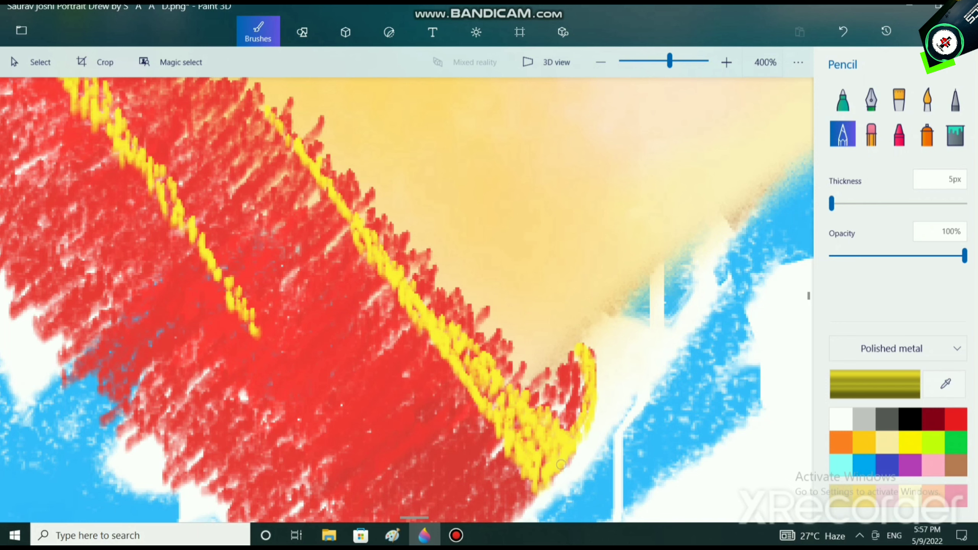
Switch the pencil back to red and fill the ragged gaps along the wristband's outer edge and at its two ends
scroll(588, 356, down, 5)
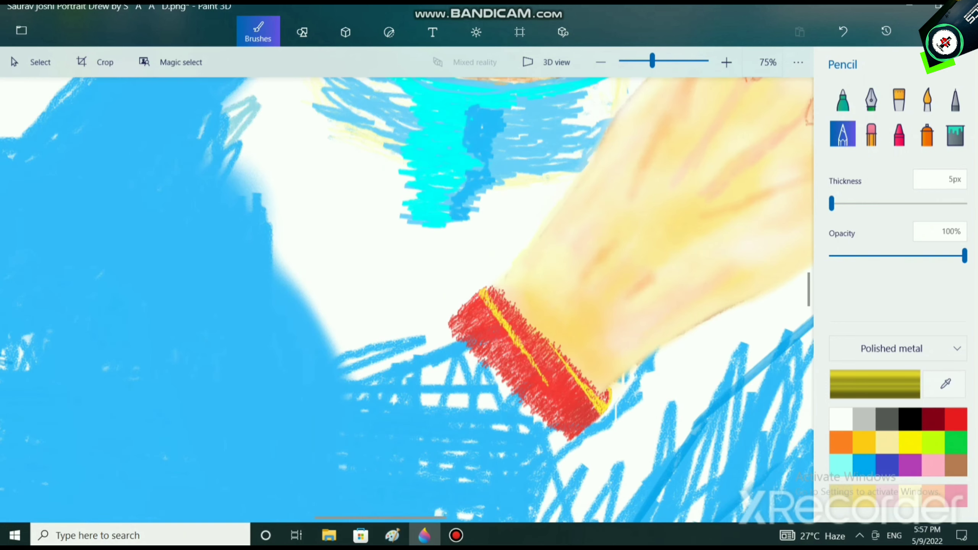
scroll(529, 316, down, 2)
scroll(530, 316, up, 6)
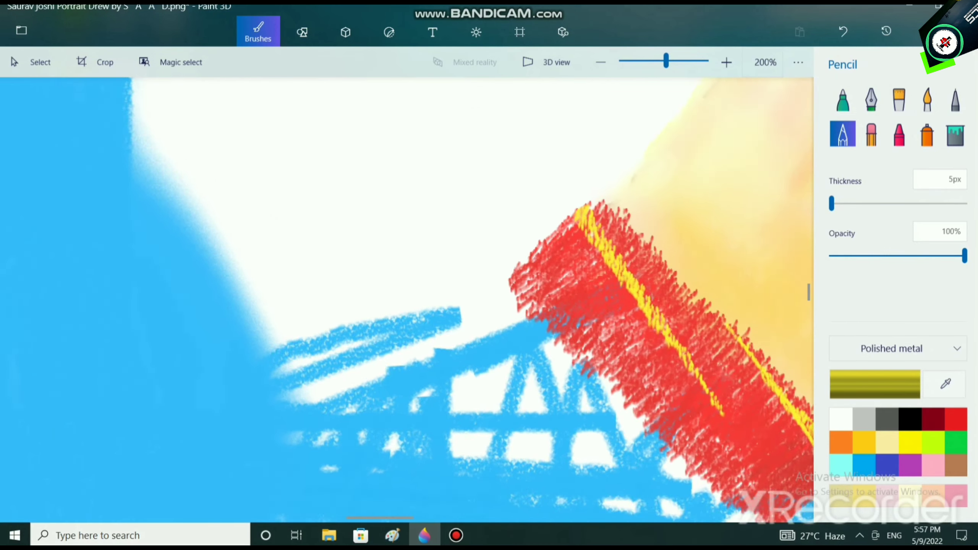
drag(583, 311, 474, 207)
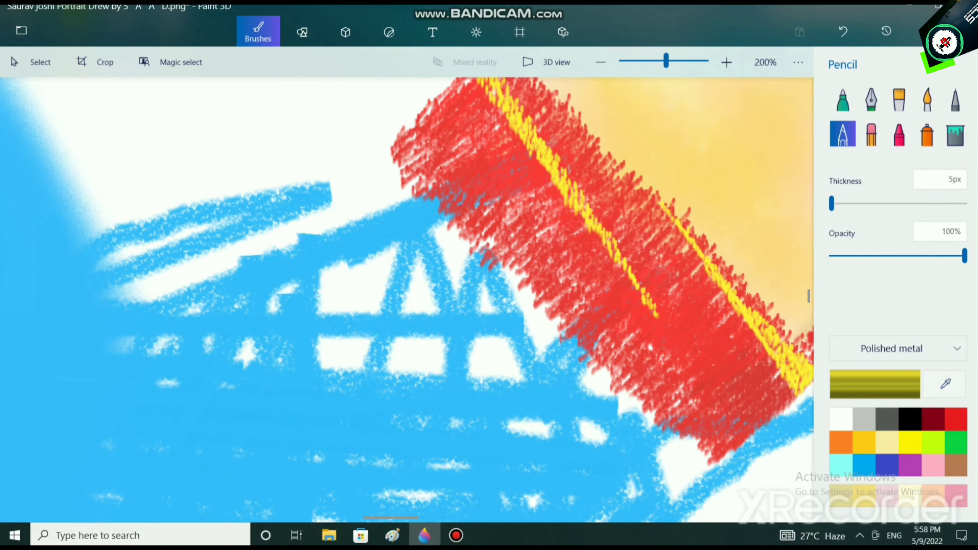
click(956, 420)
mouse_move(517, 276)
mouse_down()
mouse_move(570, 340)
mouse_move(597, 336)
mouse_up()
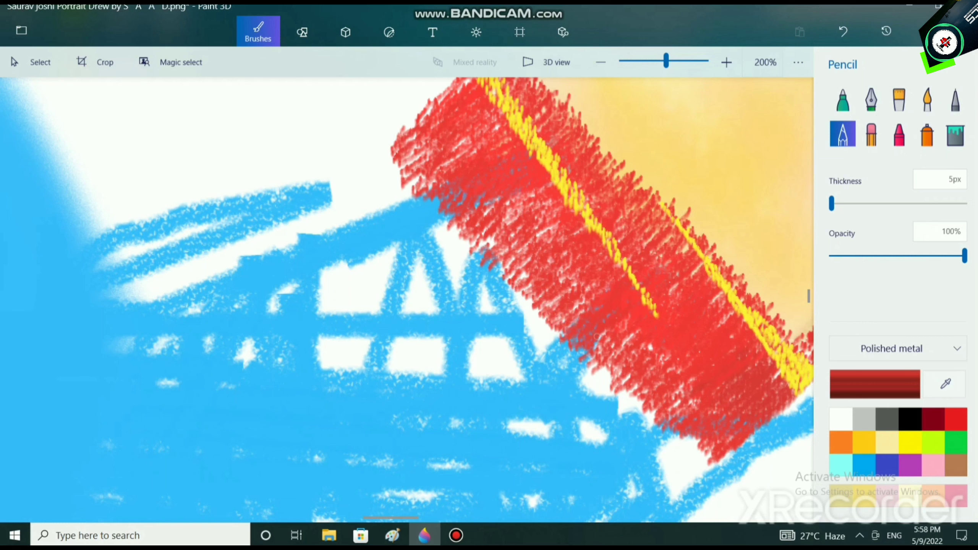
mouse_move(597, 381)
mouse_down()
mouse_move(574, 351)
mouse_move(623, 379)
mouse_move(646, 412)
mouse_move(610, 376)
mouse_up()
mouse_move(708, 464)
mouse_down()
mouse_move(685, 436)
mouse_move(672, 455)
mouse_move(706, 453)
mouse_move(661, 422)
mouse_move(681, 410)
mouse_up()
mouse_move(391, 163)
mouse_down()
mouse_move(418, 170)
mouse_move(441, 216)
mouse_move(495, 251)
mouse_move(466, 184)
mouse_up()
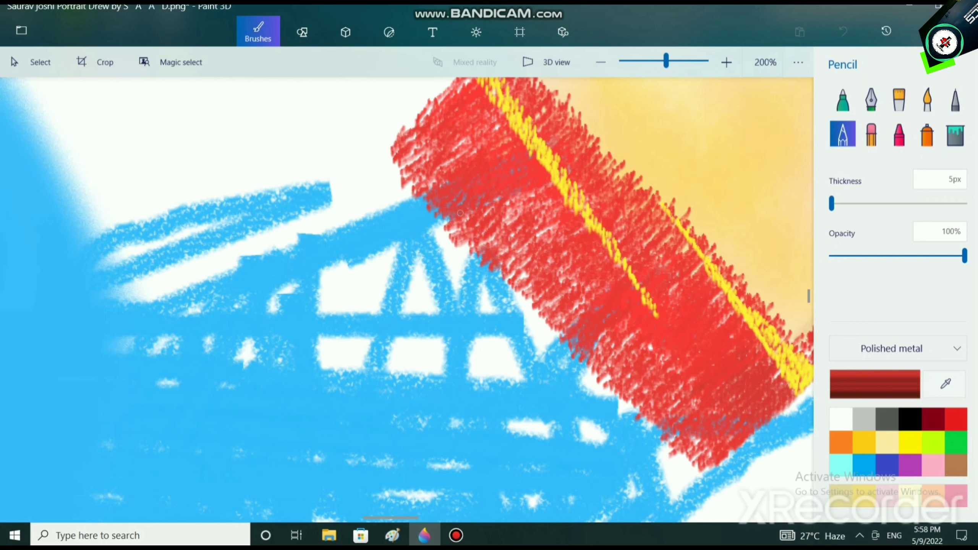
drag(401, 135, 443, 93)
Switch the pencil to yellow and draw a third zigzag stripe along the wristband's outer edge, from the upper end to the middle
click(910, 442)
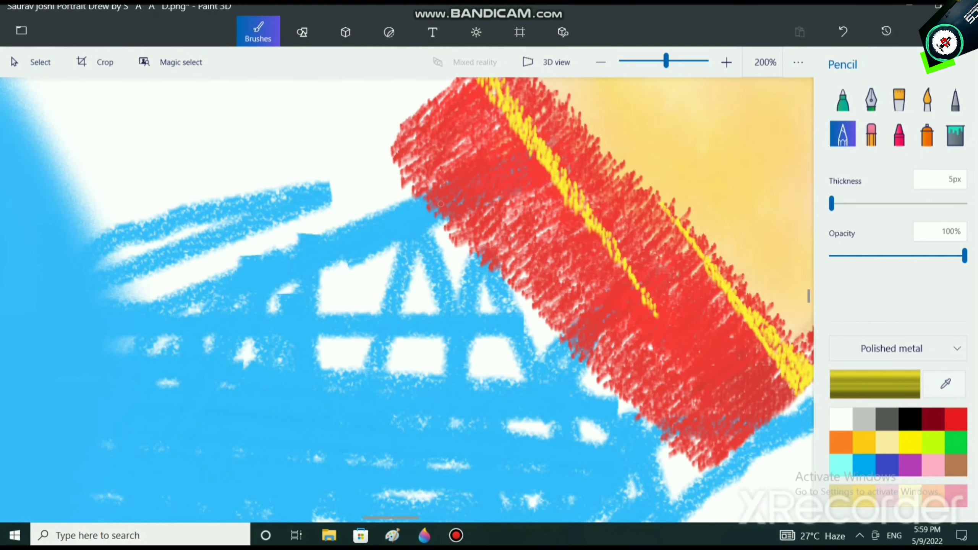
drag(437, 198, 446, 214)
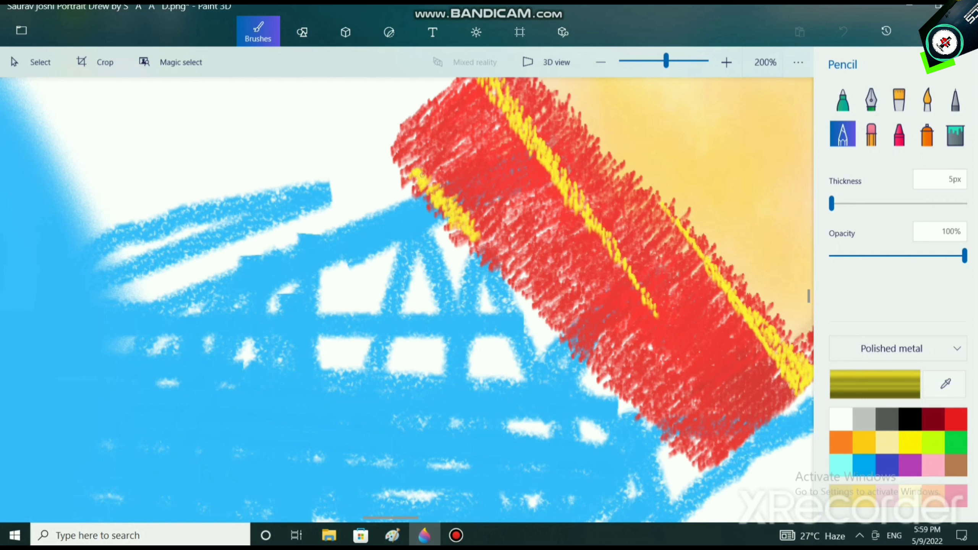
drag(492, 254, 506, 260)
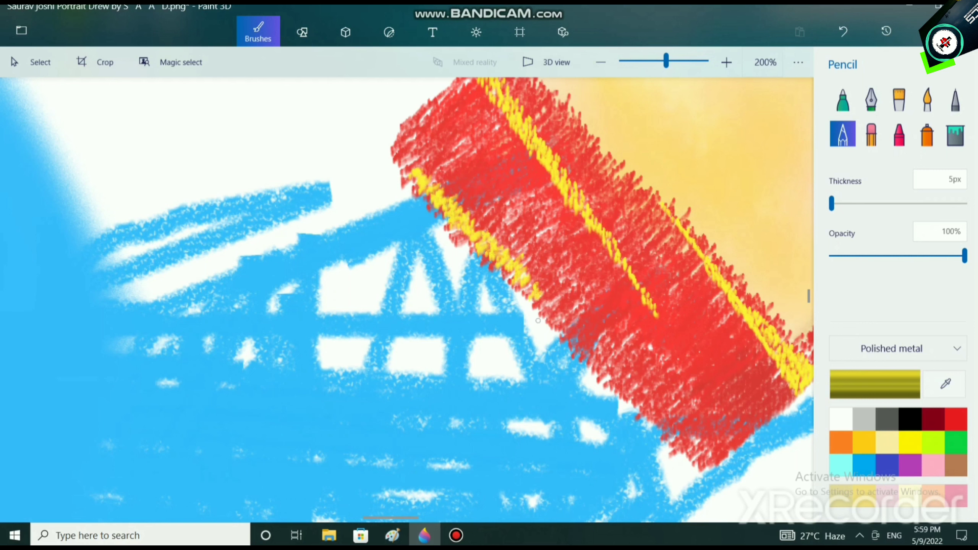
drag(548, 293, 552, 319)
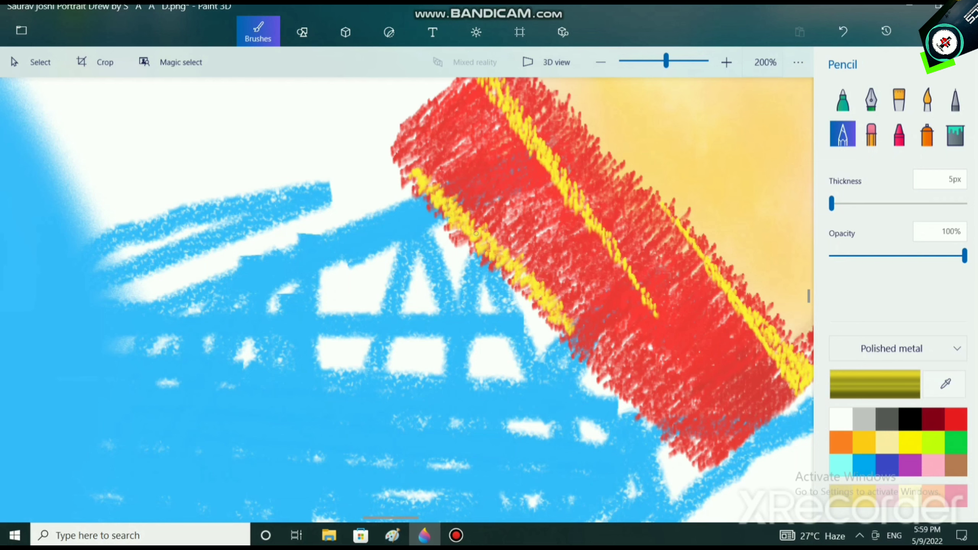
Extend the outer yellow stripe down toward the wristband's lower end and retrace its middle part
scroll(609, 390, down, 5)
scroll(595, 356, right, 2)
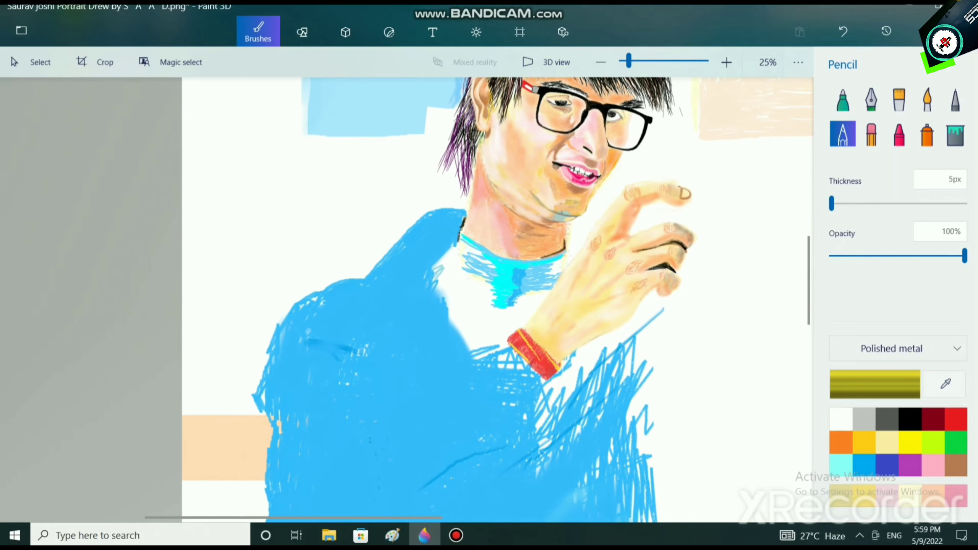
scroll(437, 357, down, 2)
scroll(436, 357, up, 4)
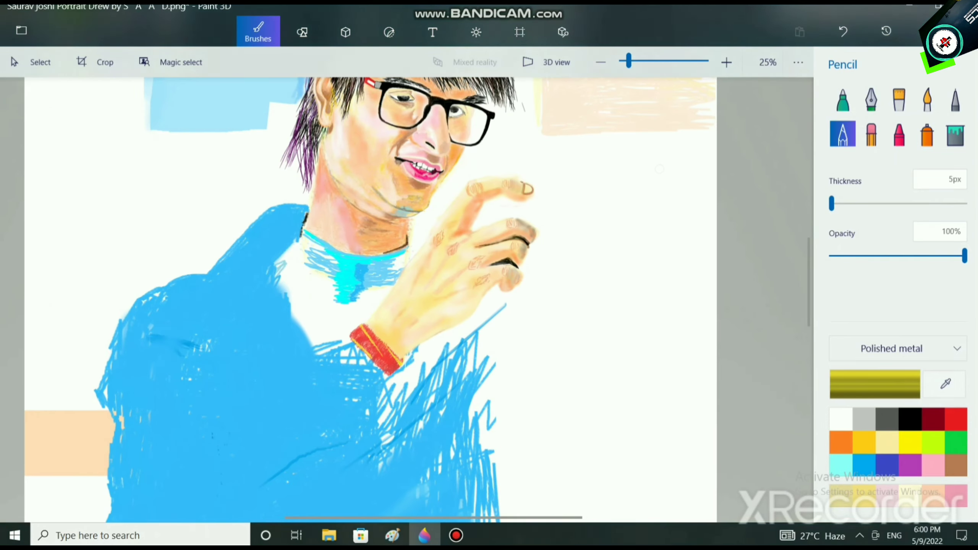
scroll(507, 364, up, 5)
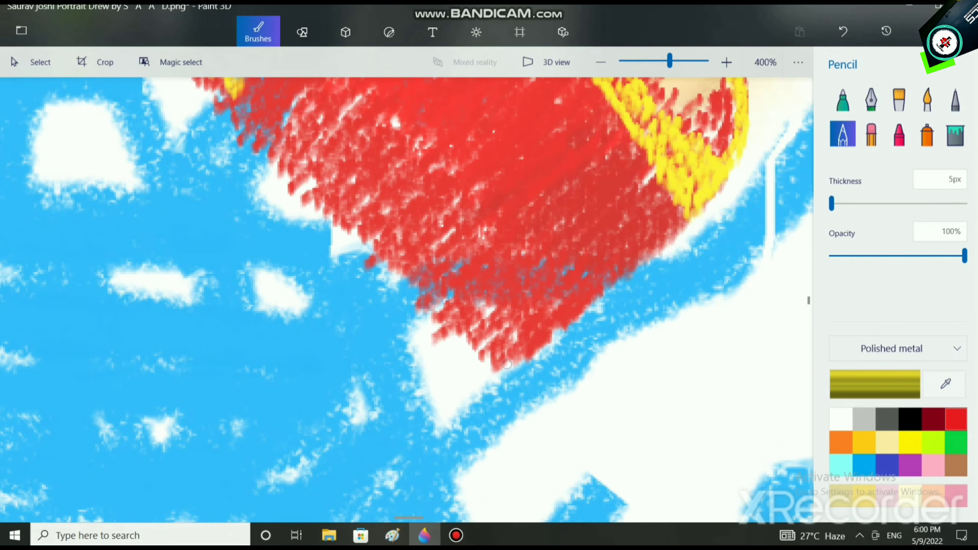
scroll(523, 350, up, 3)
mouse_move(289, 257)
mouse_down()
mouse_move(259, 256)
mouse_move(267, 281)
mouse_move(295, 291)
mouse_move(318, 332)
mouse_move(371, 364)
mouse_move(507, 501)
mouse_up()
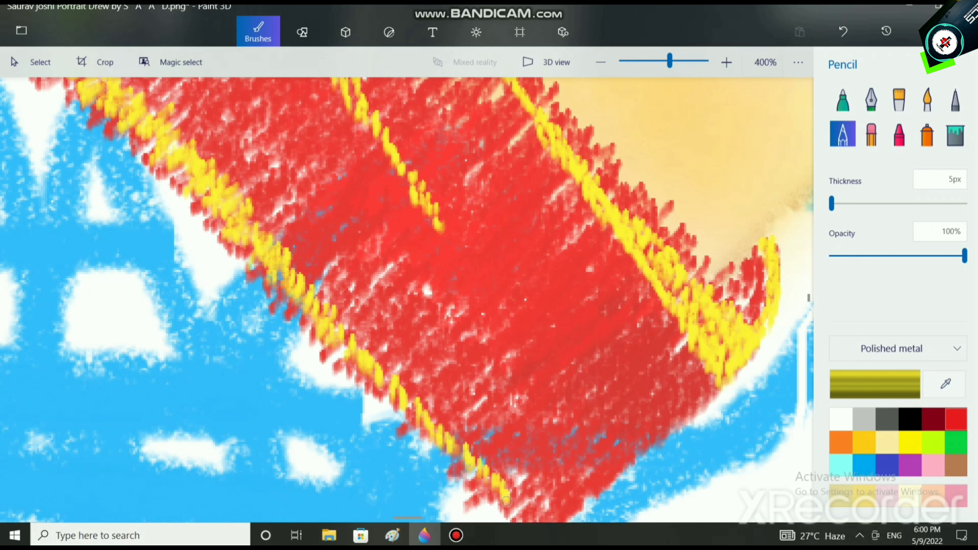
mouse_move(256, 220)
mouse_down()
mouse_move(373, 359)
mouse_move(358, 323)
mouse_move(312, 276)
mouse_up()
Carry the outer yellow stripe to the wristband's lower corner and thicken its lower half with overlapping strokes
scroll(443, 414, down, 3)
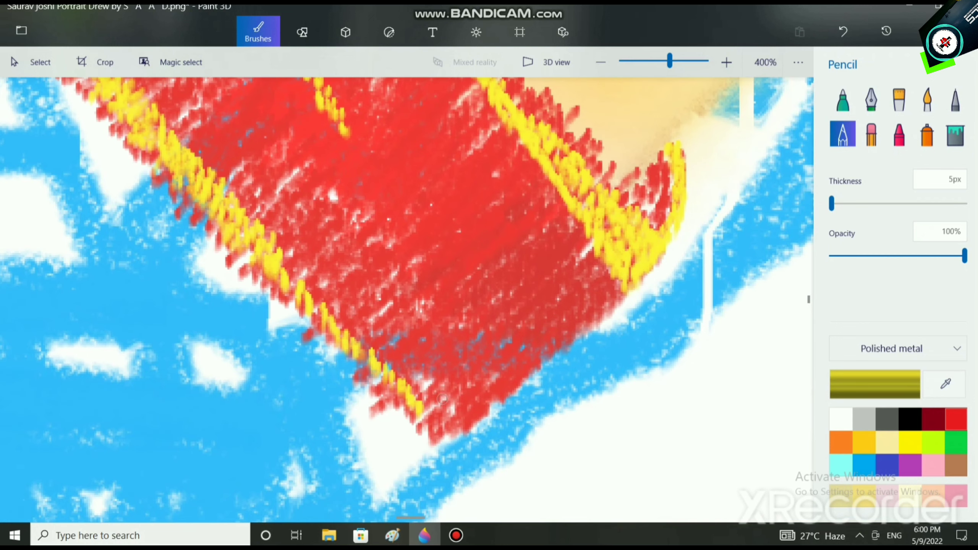
mouse_move(427, 407)
mouse_down()
mouse_move(406, 385)
mouse_move(401, 365)
mouse_move(291, 257)
mouse_move(310, 297)
mouse_move(357, 346)
mouse_move(426, 396)
mouse_up()
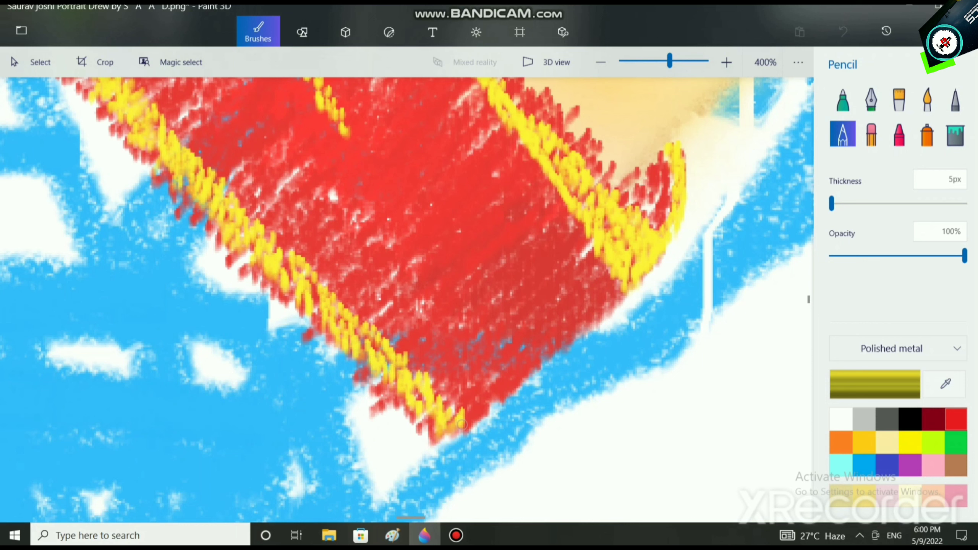
mouse_move(462, 424)
mouse_down()
mouse_move(406, 361)
mouse_move(369, 358)
mouse_move(361, 334)
mouse_move(308, 297)
mouse_up()
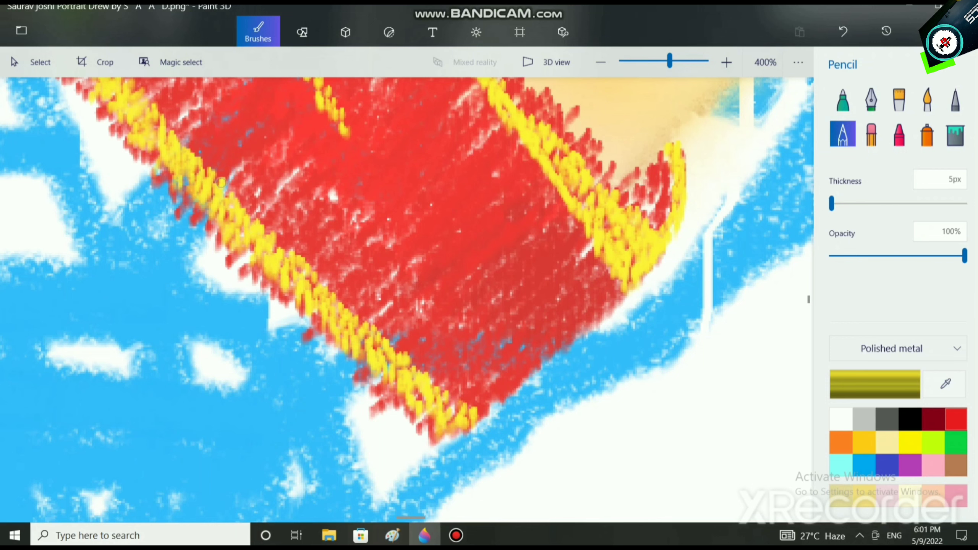
mouse_move(222, 183)
mouse_down()
mouse_move(355, 315)
mouse_move(478, 416)
mouse_up()
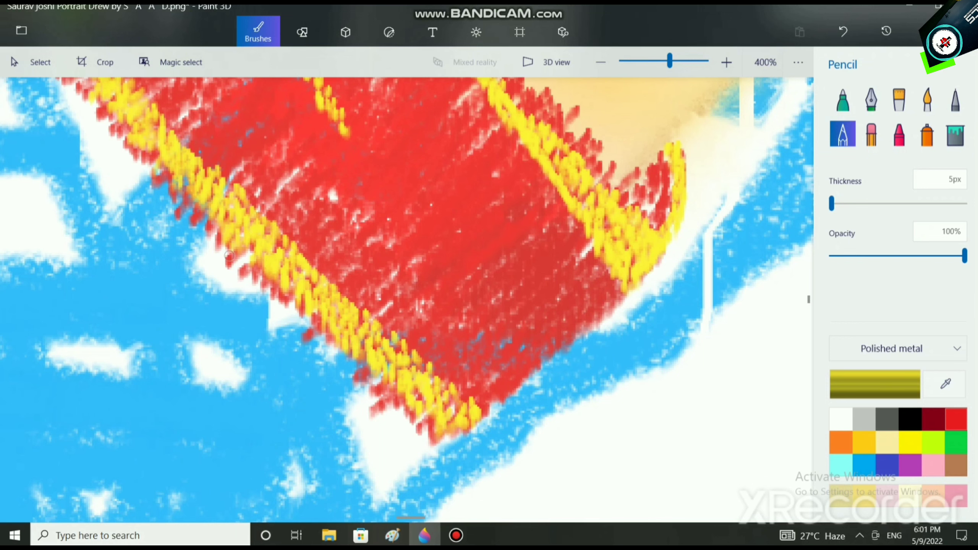
scroll(235, 241, up, 3)
scroll(235, 241, left, 4)
drag(417, 296, 414, 307)
drag(402, 284, 401, 288)
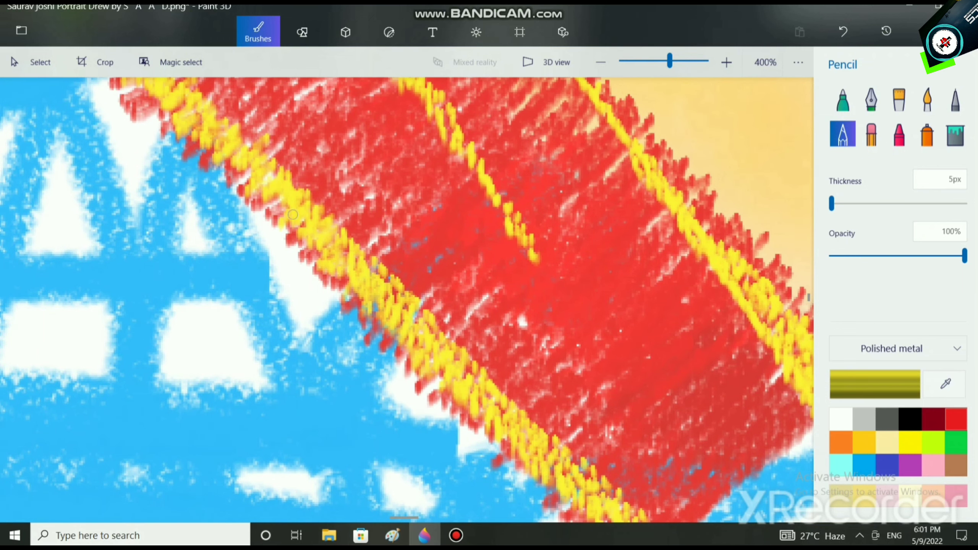
Examine the whole portrait from a distance and in 3D view, including the face and the wristband
scroll(293, 214, down, 8)
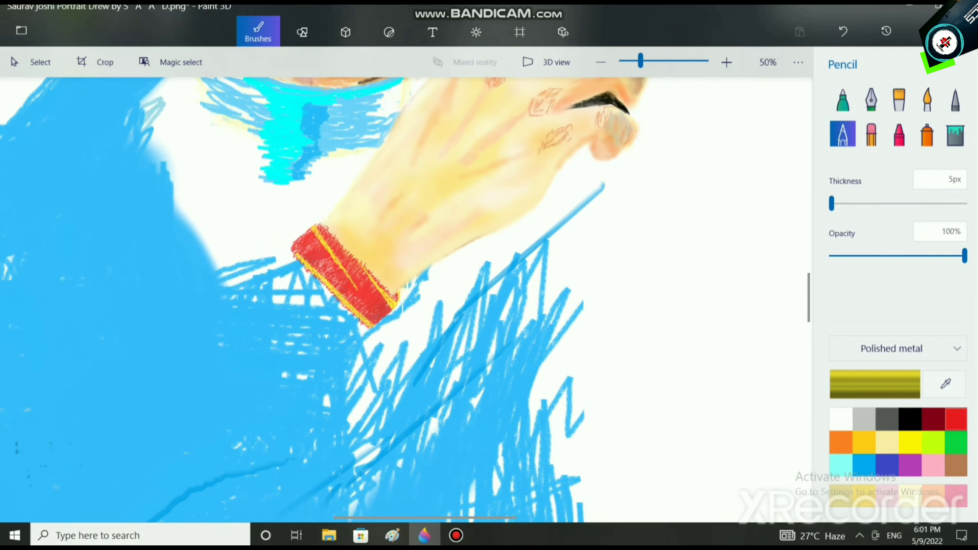
scroll(293, 215, down, 2)
scroll(690, 287, up, 5)
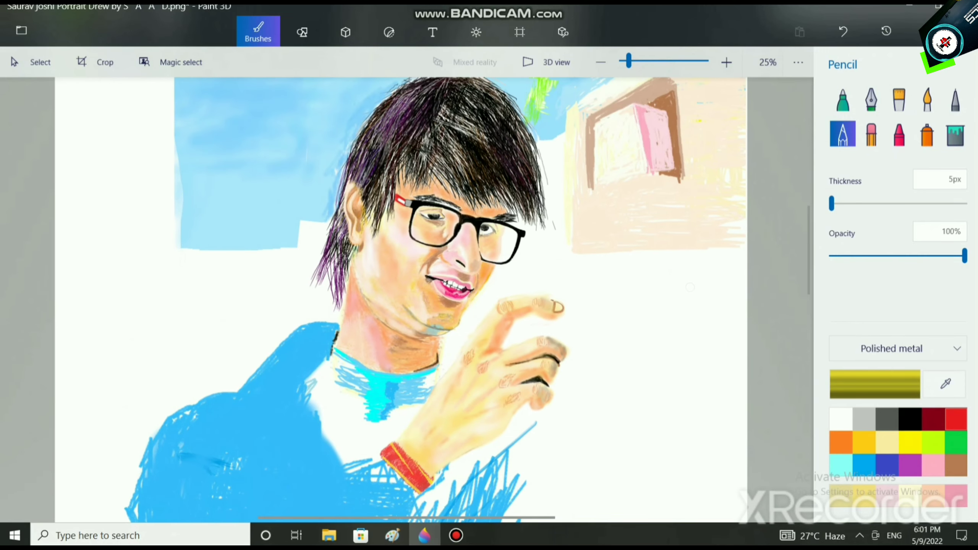
scroll(690, 287, down, 2)
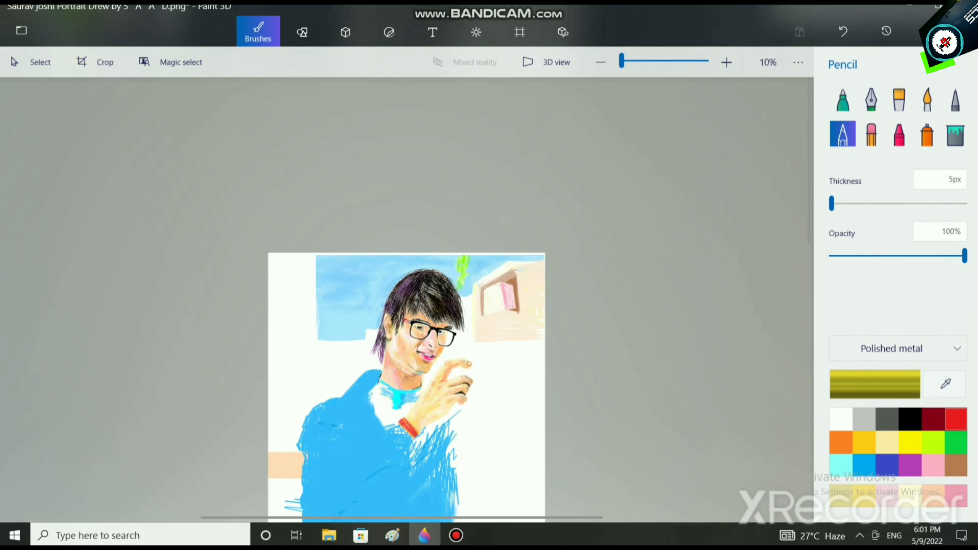
click(549, 62)
scroll(400, 424, down, 6)
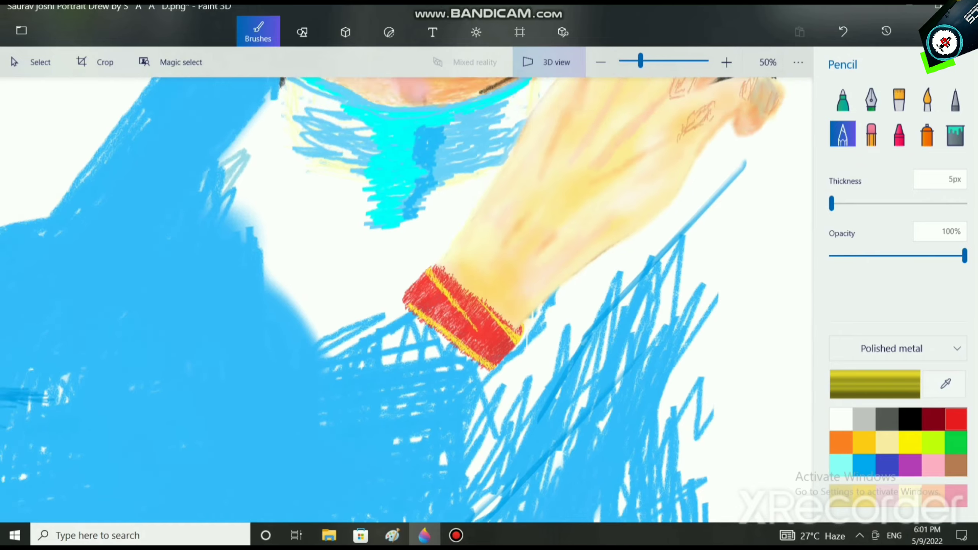
scroll(424, 354, up, 3)
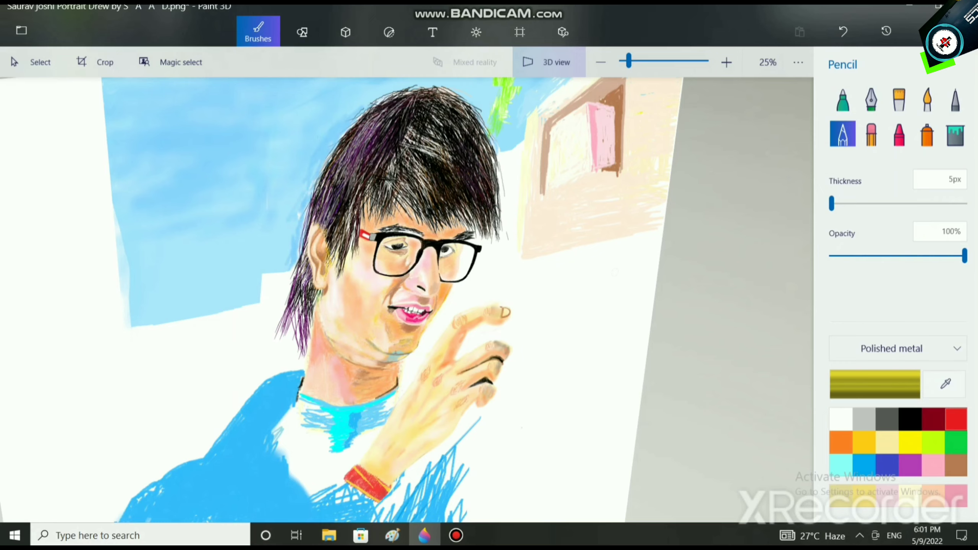
scroll(358, 501, up, 5)
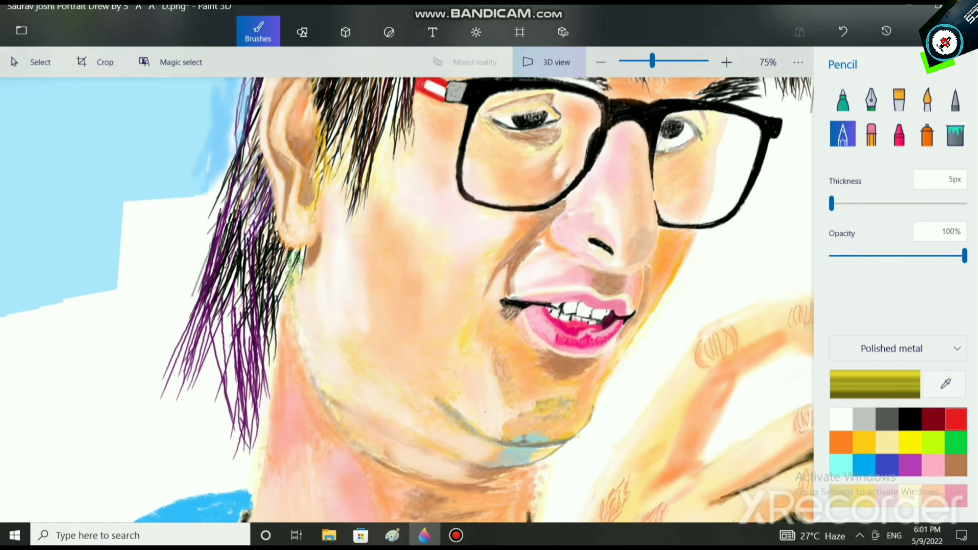
Switch the pencil to red and cover the blue specks and pale gaps in the wristband's middle between the yellow stripes
scroll(423, 385, up, 8)
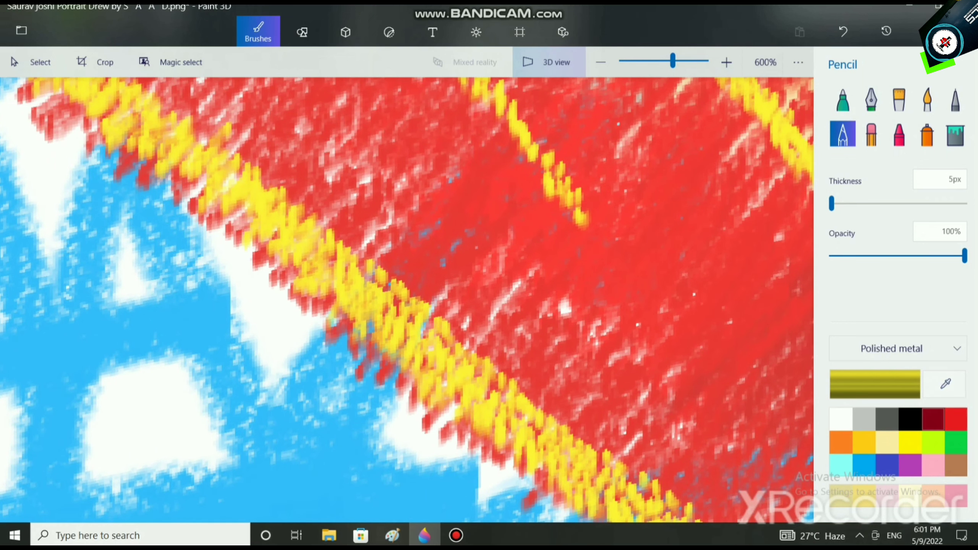
click(956, 419)
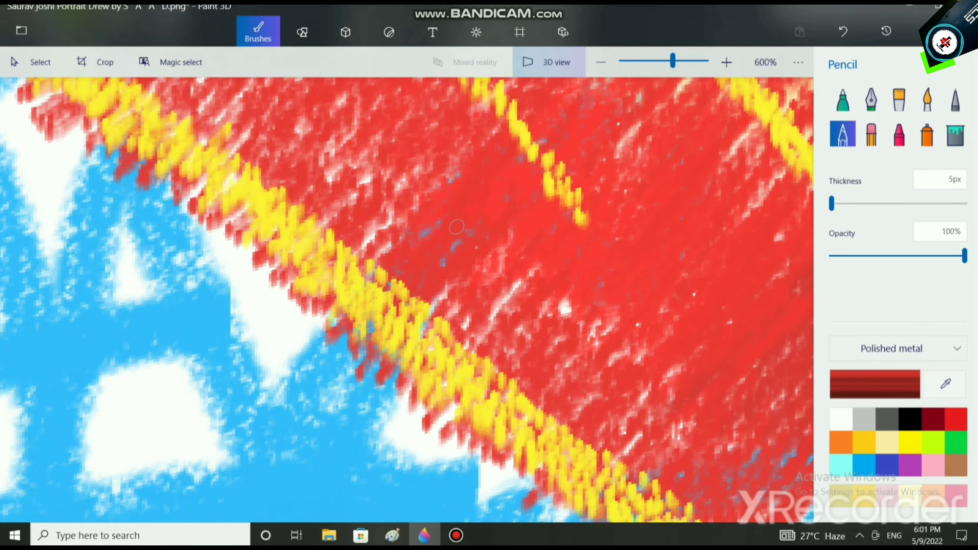
drag(443, 267, 430, 229)
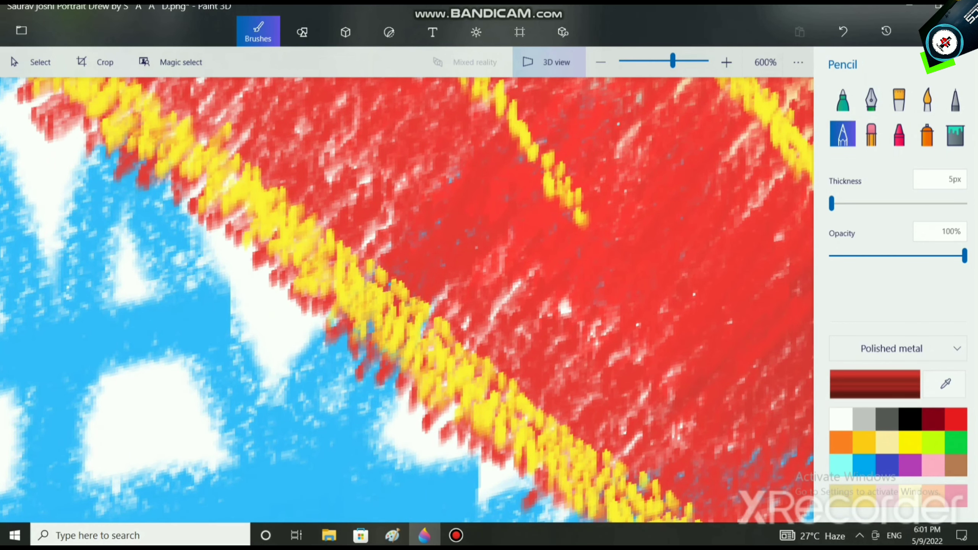
click(875, 384)
drag(525, 168, 548, 157)
click(422, 395)
mouse_move(419, 163)
mouse_down()
mouse_move(367, 231)
mouse_move(451, 184)
mouse_up()
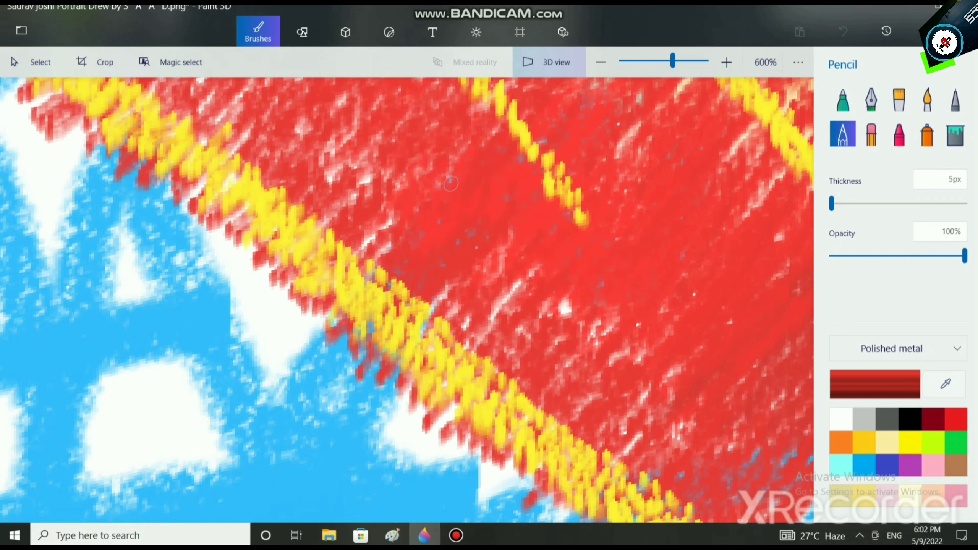
drag(579, 113, 544, 135)
Add short red strokes outside the outer yellow stripe to even the wristband's border from the upper part to the middle
mouse_move(369, 382)
mouse_down()
mouse_move(331, 341)
mouse_move(336, 325)
mouse_move(324, 314)
mouse_move(299, 312)
mouse_move(267, 284)
mouse_move(257, 272)
mouse_move(282, 268)
mouse_move(273, 252)
mouse_move(243, 267)
mouse_move(188, 193)
mouse_move(84, 147)
mouse_move(75, 127)
mouse_move(147, 184)
mouse_move(151, 206)
mouse_move(184, 220)
mouse_move(192, 244)
mouse_move(251, 274)
mouse_move(168, 202)
mouse_up()
mouse_move(108, 164)
mouse_down()
mouse_move(113, 184)
mouse_move(151, 196)
mouse_up()
scroll(243, 283, down, 3)
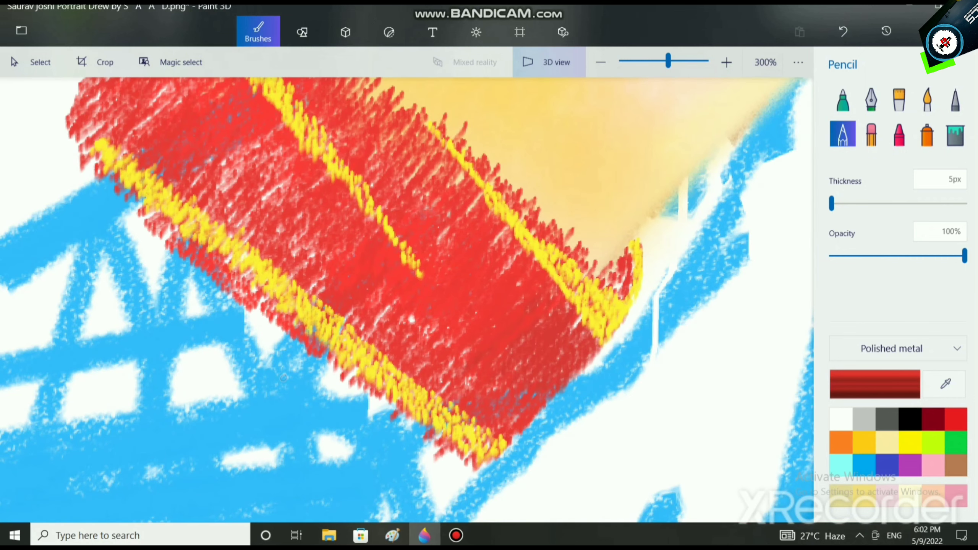
scroll(348, 357, up, 3)
mouse_move(332, 395)
mouse_down()
mouse_move(332, 374)
mouse_move(297, 349)
mouse_up()
mouse_move(197, 300)
mouse_down()
mouse_move(169, 270)
mouse_move(172, 257)
mouse_up()
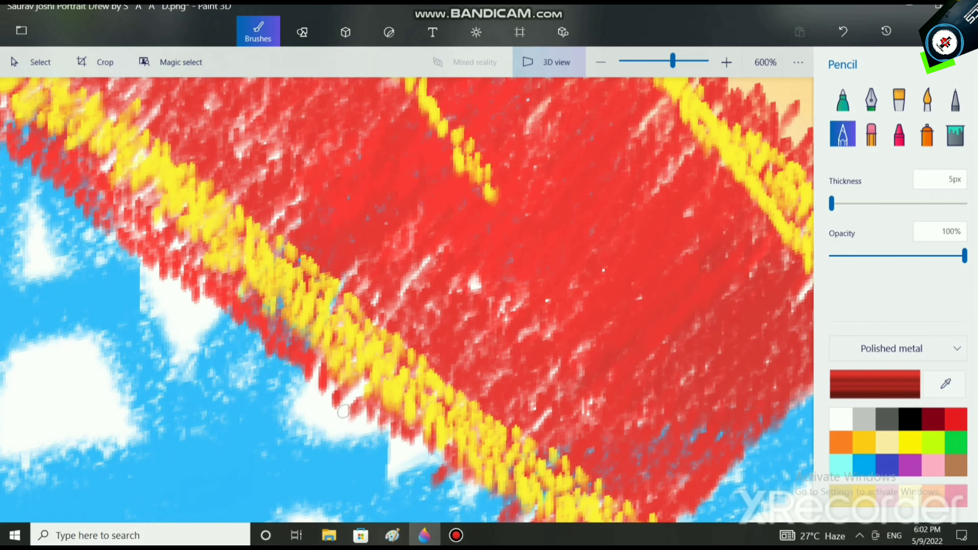
drag(344, 411, 319, 369)
Continue the red border strokes outside the outer yellow stripe down to the wristband's lower corner
scroll(319, 370, down, 3)
scroll(319, 369, right, 3)
mouse_move(427, 448)
mouse_down()
mouse_move(449, 430)
mouse_move(417, 424)
mouse_move(372, 384)
mouse_move(315, 357)
mouse_move(334, 347)
mouse_move(281, 333)
mouse_move(248, 285)
mouse_move(264, 287)
mouse_move(315, 360)
mouse_move(409, 438)
mouse_up()
scroll(408, 437, up, 2)
scroll(408, 438, left, 2)
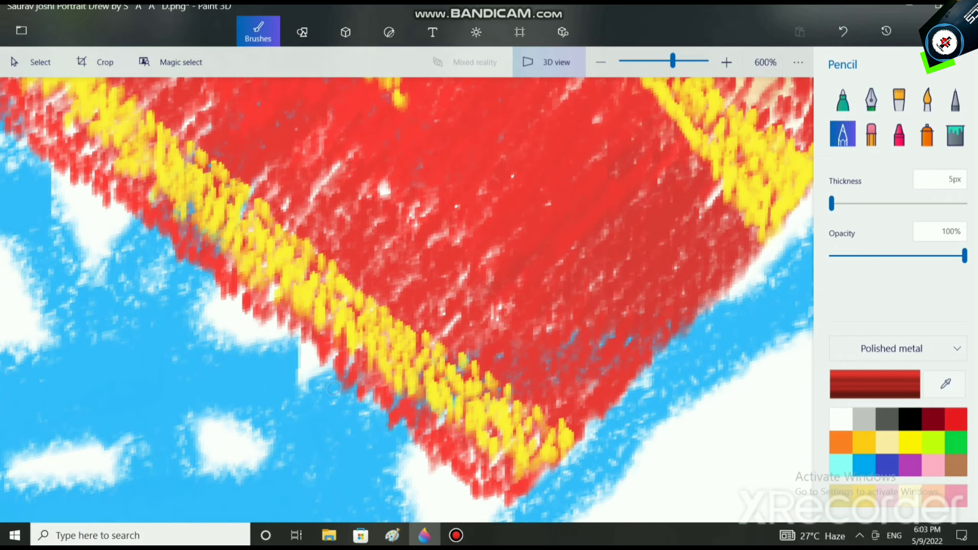
mouse_move(297, 342)
mouse_down()
mouse_move(323, 365)
mouse_move(282, 340)
mouse_move(251, 309)
mouse_move(251, 291)
mouse_move(278, 299)
mouse_up()
scroll(278, 299, up, 6)
scroll(279, 298, left, 6)
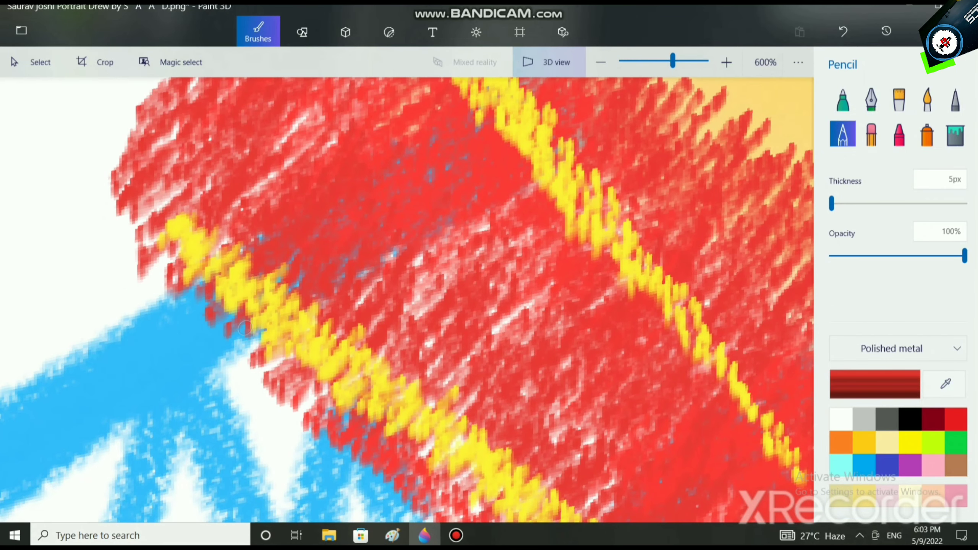
Thicken the red border outside the outer yellow stripe with short pencil strokes from its upper end to the middle
mouse_move(245, 327)
mouse_down()
mouse_move(185, 302)
mouse_move(109, 193)
mouse_up()
scroll(111, 197, down, 5)
scroll(111, 196, right, 3)
scroll(161, 254, up, 3)
scroll(161, 255, left, 1)
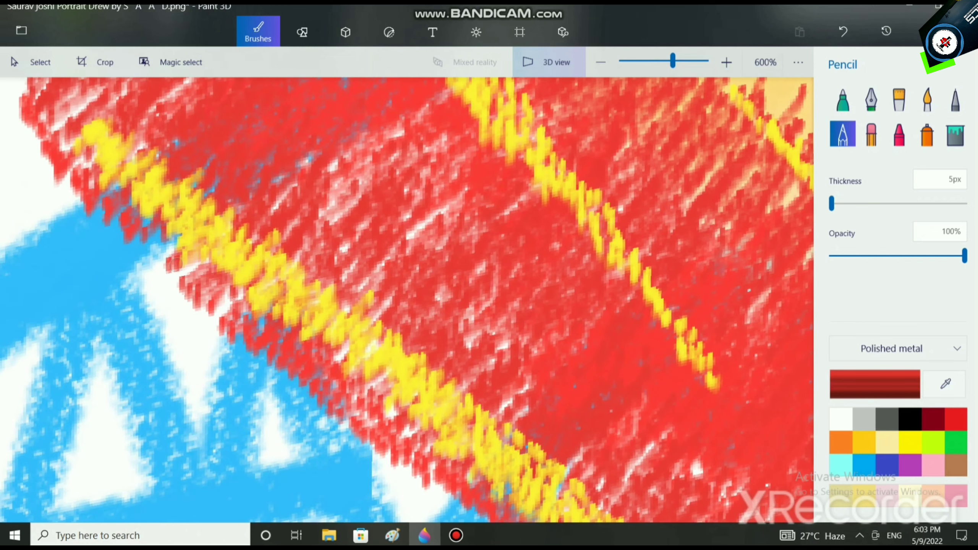
mouse_move(164, 264)
mouse_down()
mouse_move(160, 243)
mouse_move(151, 243)
mouse_move(171, 238)
mouse_move(129, 211)
mouse_move(102, 214)
mouse_move(117, 199)
mouse_move(105, 196)
mouse_move(168, 270)
mouse_move(195, 269)
mouse_move(234, 296)
mouse_move(238, 326)
mouse_move(265, 323)
mouse_move(272, 346)
mouse_move(217, 315)
mouse_up()
mouse_move(170, 295)
mouse_down()
mouse_move(172, 260)
mouse_move(141, 240)
mouse_up()
scroll(237, 327, down, 3)
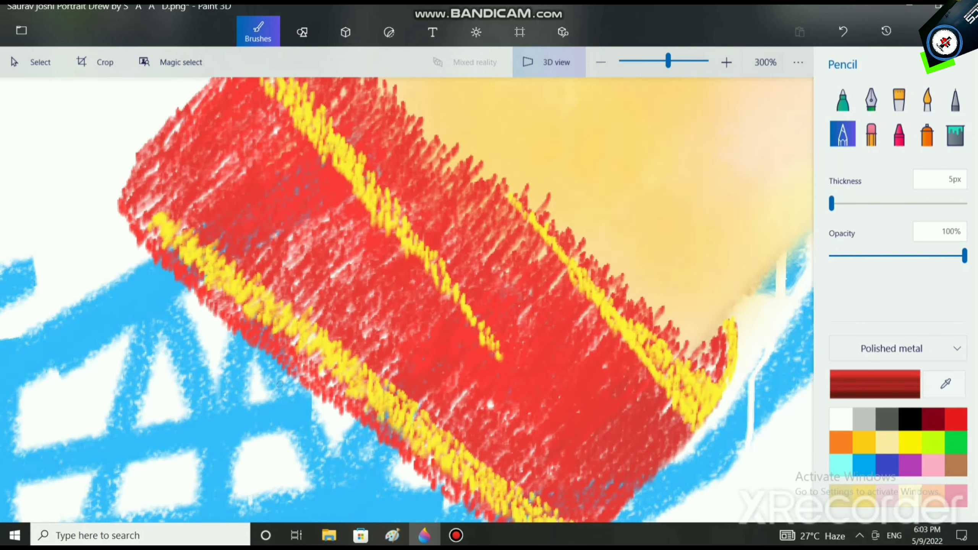
Fill the white and blue gaps outside the outer yellow stripe with red pencil strokes along the wristband's lower half to the corner
scroll(280, 383, down, 2)
scroll(285, 366, up, 6)
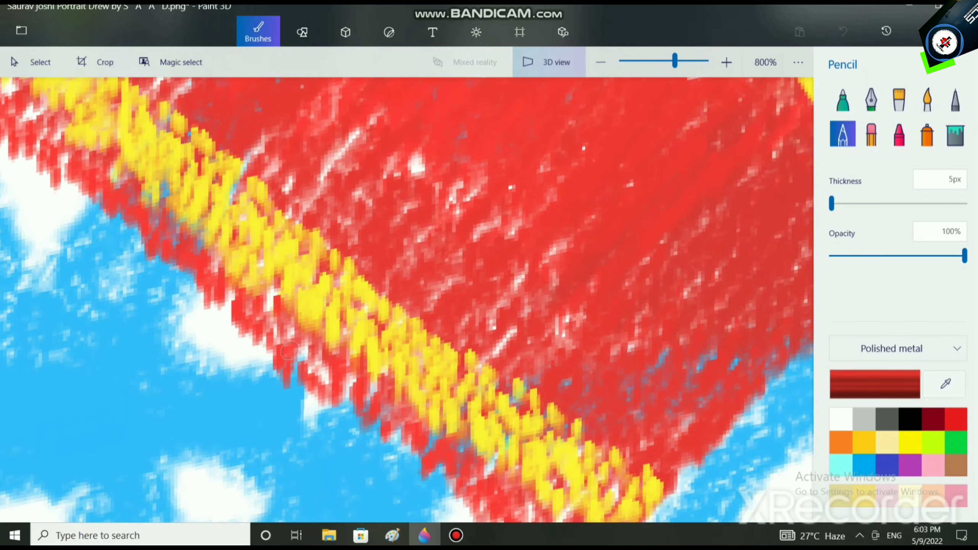
mouse_move(289, 350)
mouse_down()
mouse_move(278, 326)
mouse_move(254, 336)
mouse_move(239, 310)
mouse_move(193, 300)
mouse_move(191, 261)
mouse_move(154, 268)
mouse_move(159, 232)
mouse_move(122, 223)
mouse_move(117, 200)
mouse_move(92, 205)
mouse_move(96, 184)
mouse_move(49, 179)
mouse_move(17, 148)
mouse_up()
mouse_move(167, 286)
mouse_down()
mouse_move(186, 269)
mouse_move(197, 277)
mouse_move(163, 245)
mouse_move(114, 227)
mouse_up()
mouse_move(243, 362)
mouse_down()
mouse_move(226, 322)
mouse_move(216, 336)
mouse_up()
mouse_move(339, 393)
mouse_down()
mouse_move(341, 410)
mouse_move(418, 462)
mouse_move(425, 443)
mouse_up()
scroll(426, 363, down, 2)
scroll(425, 363, right, 1)
scroll(423, 362, down, 2)
mouse_move(478, 468)
mouse_down()
mouse_move(493, 462)
mouse_move(439, 443)
mouse_move(390, 402)
mouse_move(365, 359)
mouse_up()
scroll(366, 359, down, 6)
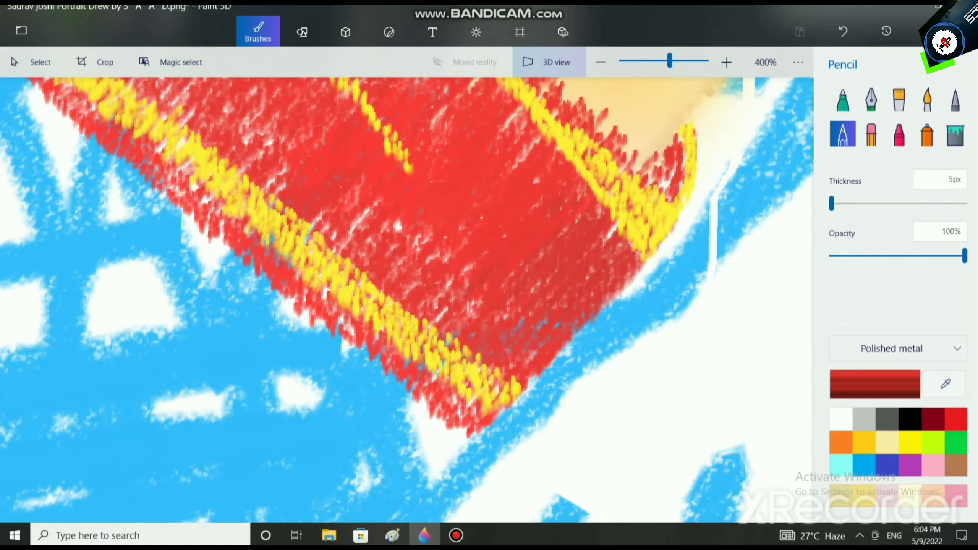
Even out the jagged red edge where the wristband's upper half meets the hand with short red strokes
scroll(336, 277, up, 4)
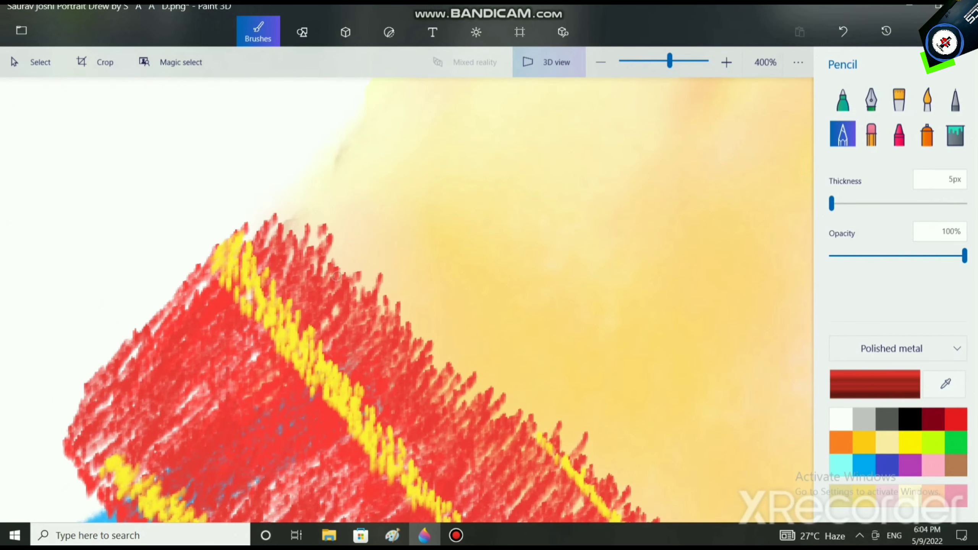
mouse_move(336, 276)
mouse_down()
mouse_move(321, 245)
mouse_move(286, 220)
mouse_up()
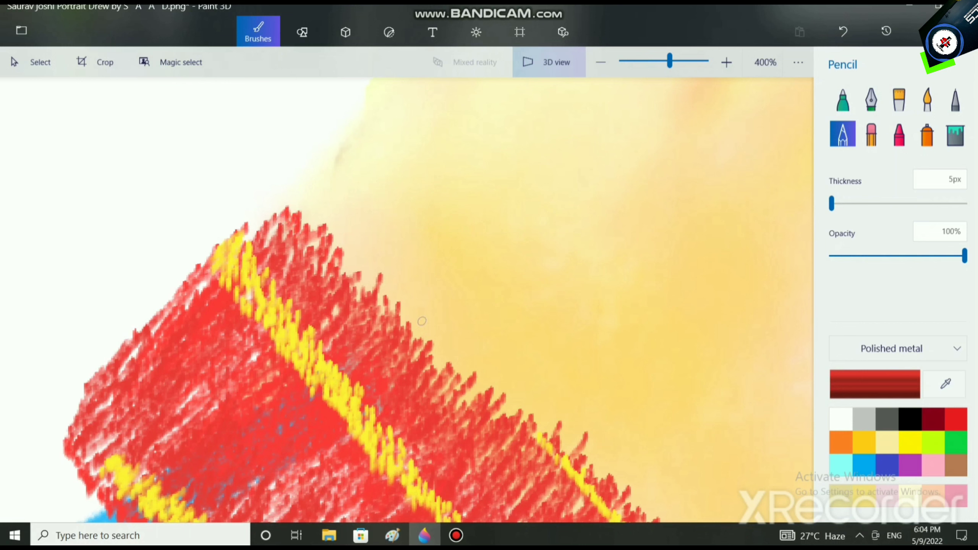
drag(422, 321, 348, 266)
mouse_move(442, 352)
mouse_down()
mouse_move(410, 306)
mouse_move(368, 289)
mouse_up()
scroll(419, 323, down, 3)
scroll(419, 323, right, 3)
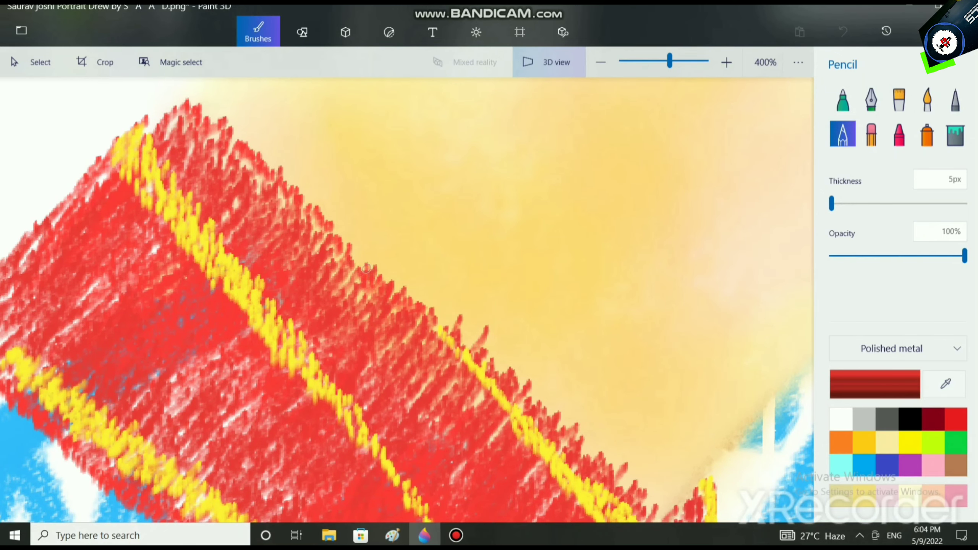
scroll(485, 405, down, 3)
scroll(485, 405, right, 3)
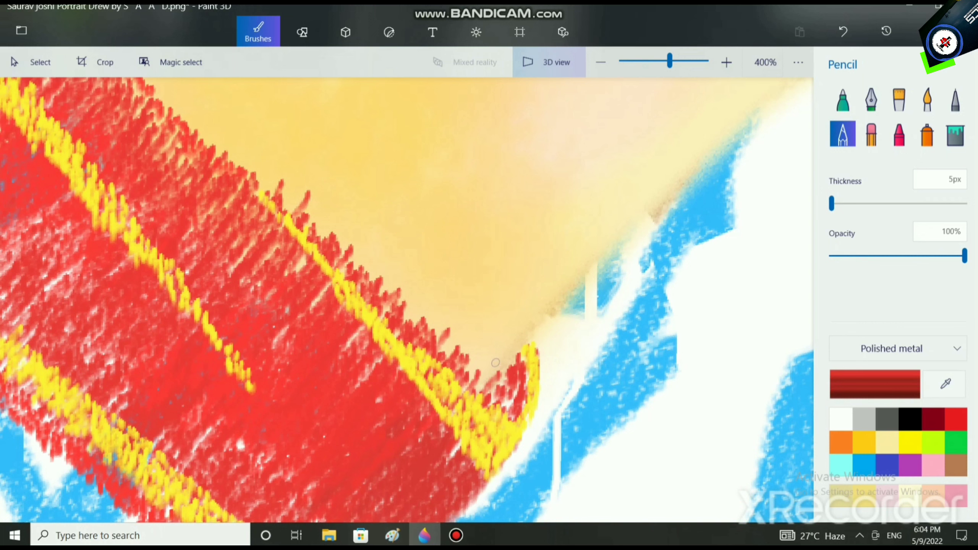
Fill the gap by the wristband's curved yellow tip in red and smooth the hand-side edge along the inner yellow stripe
mouse_move(495, 363)
mouse_down()
mouse_move(512, 377)
mouse_move(500, 366)
mouse_move(481, 383)
mouse_move(516, 401)
mouse_up()
drag(459, 362, 472, 371)
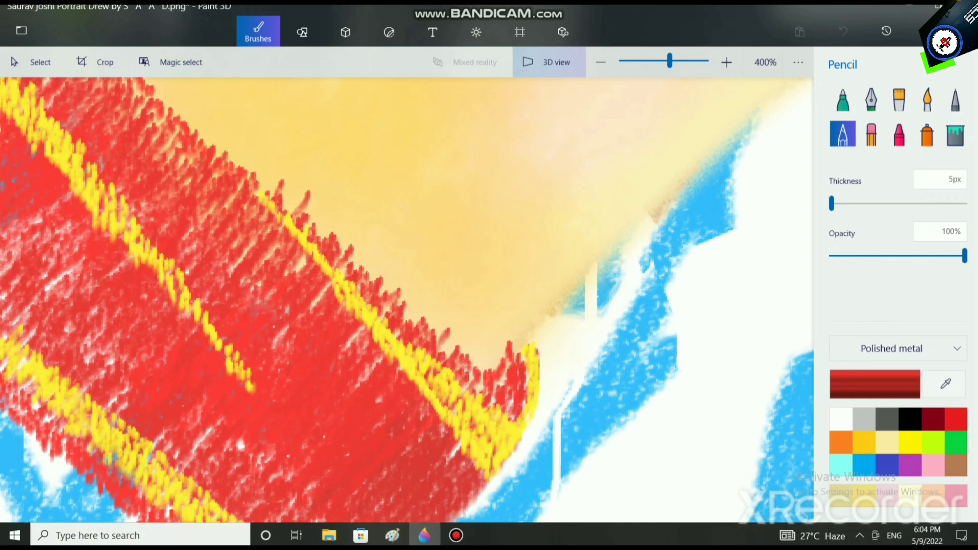
drag(431, 331, 376, 283)
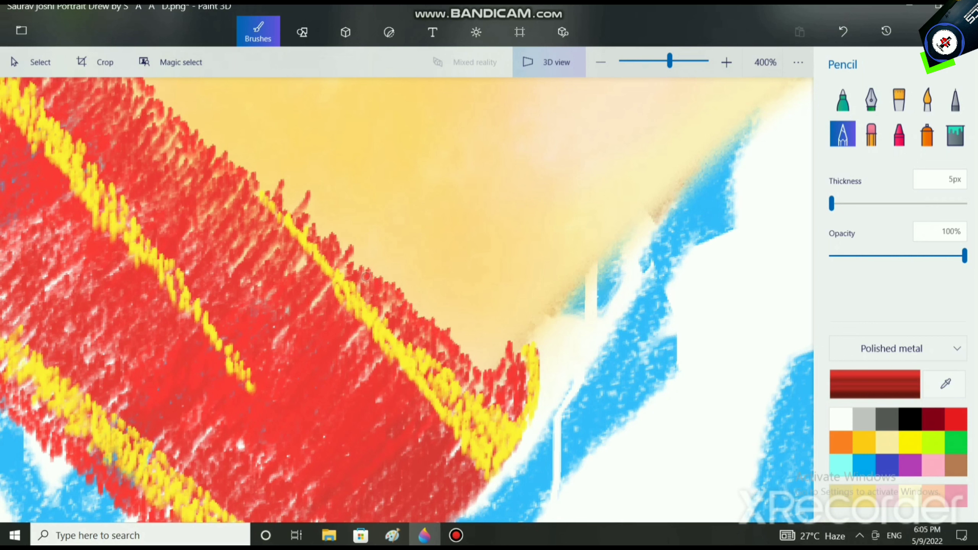
drag(330, 239, 216, 143)
scroll(217, 143, down, 5)
scroll(257, 305, up, 3)
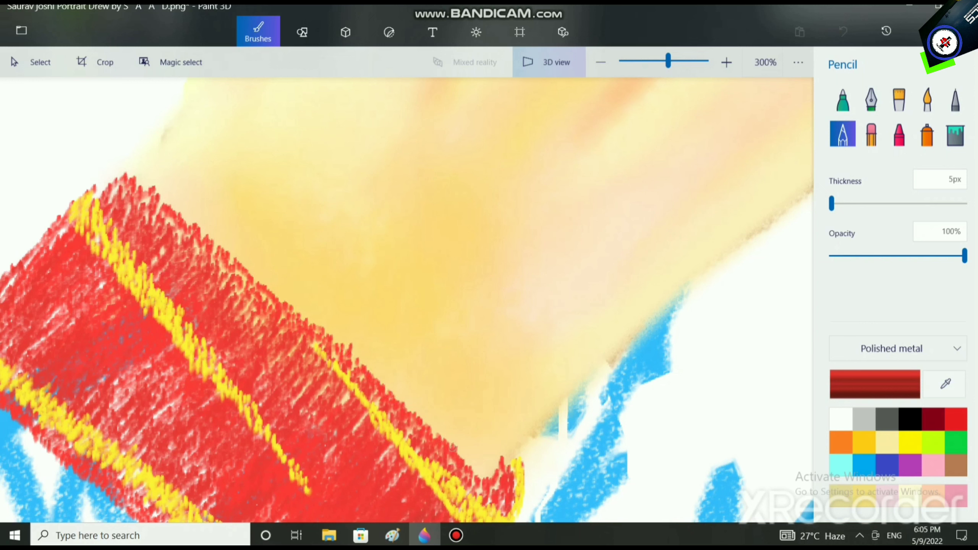
Examine the wristband and raised hand close up and the whole portrait from a distance
scroll(512, 428, down, 6)
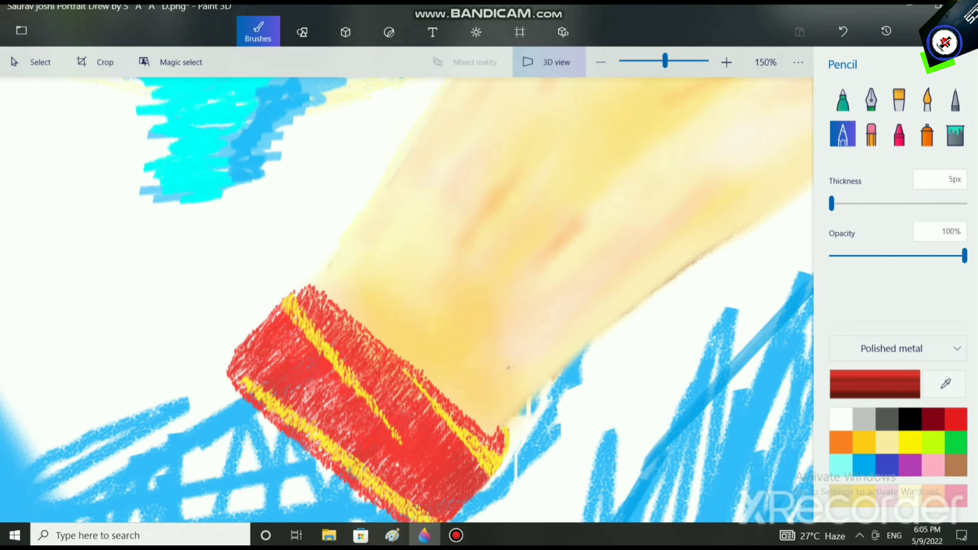
scroll(512, 386, down, 3)
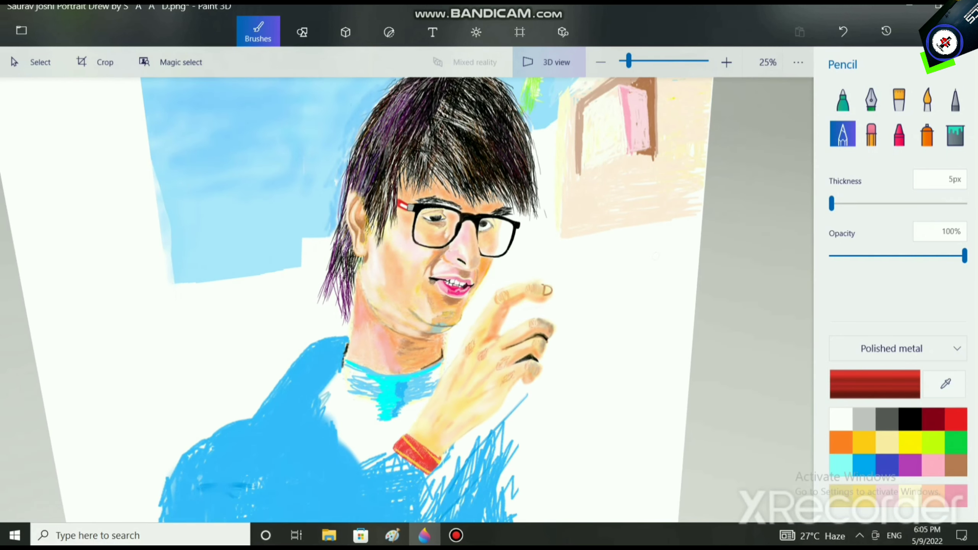
click(548, 62)
scroll(433, 428, up, 6)
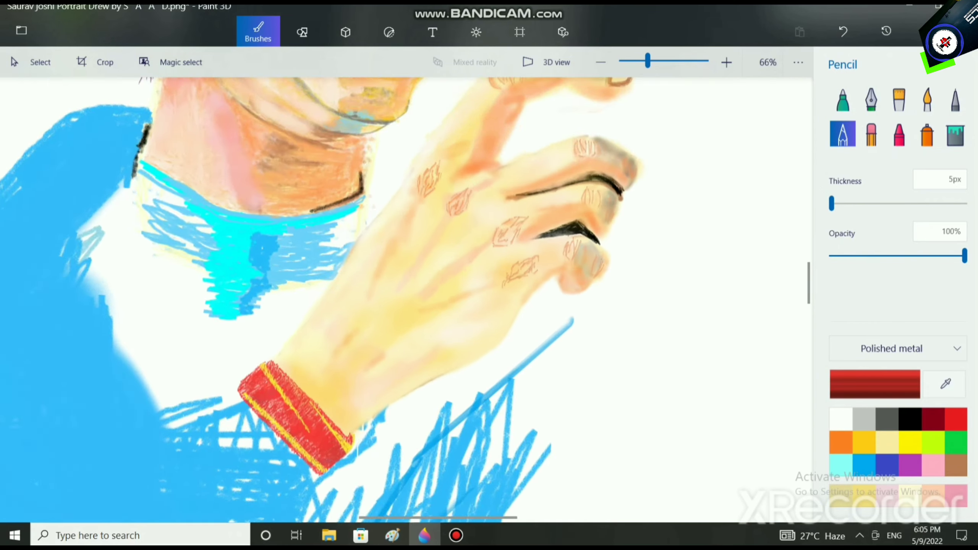
scroll(735, 306, down, 4)
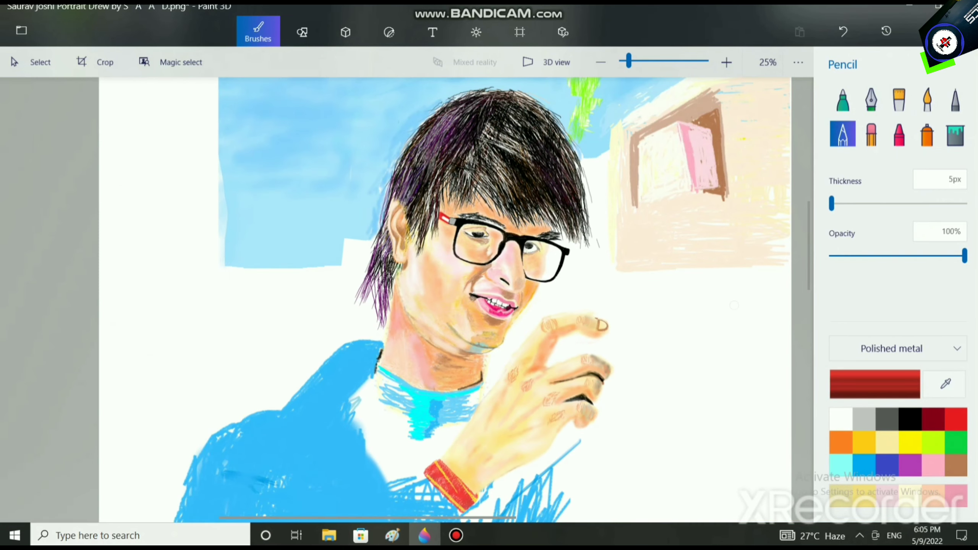
mouse_move(735, 305)
mouse_down()
mouse_move(705, 290)
mouse_move(714, 303)
mouse_up()
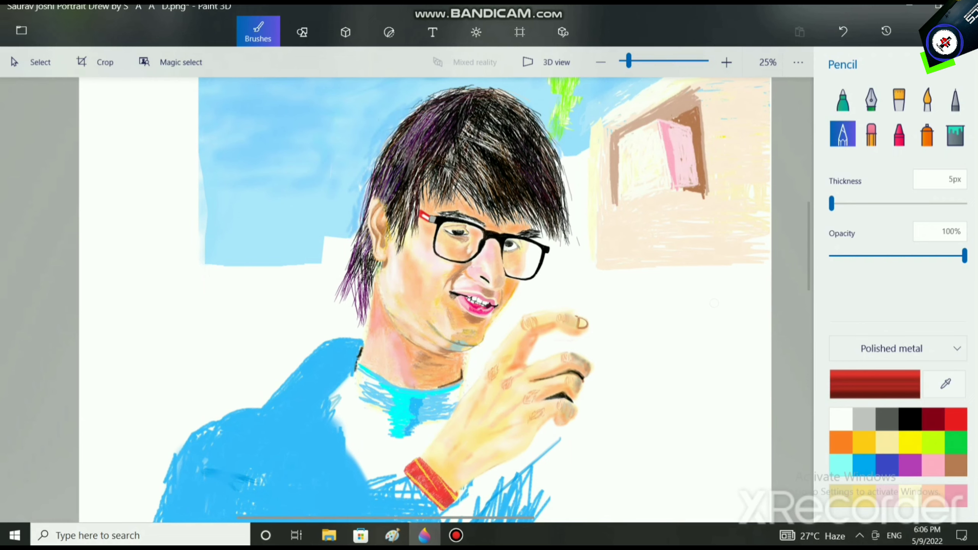
scroll(501, 420, up, 4)
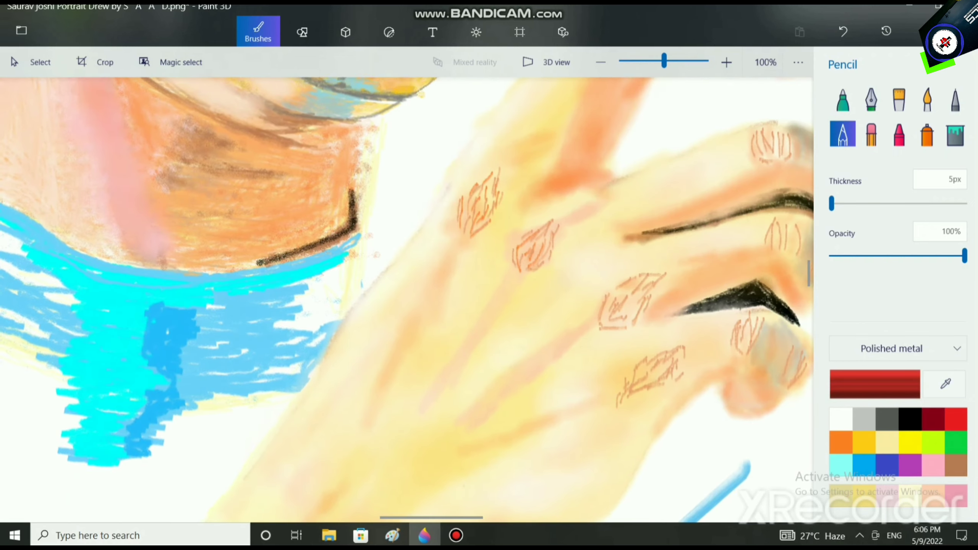
drag(499, 425, 539, 129)
scroll(315, 411, up, 1)
scroll(293, 383, up, 2)
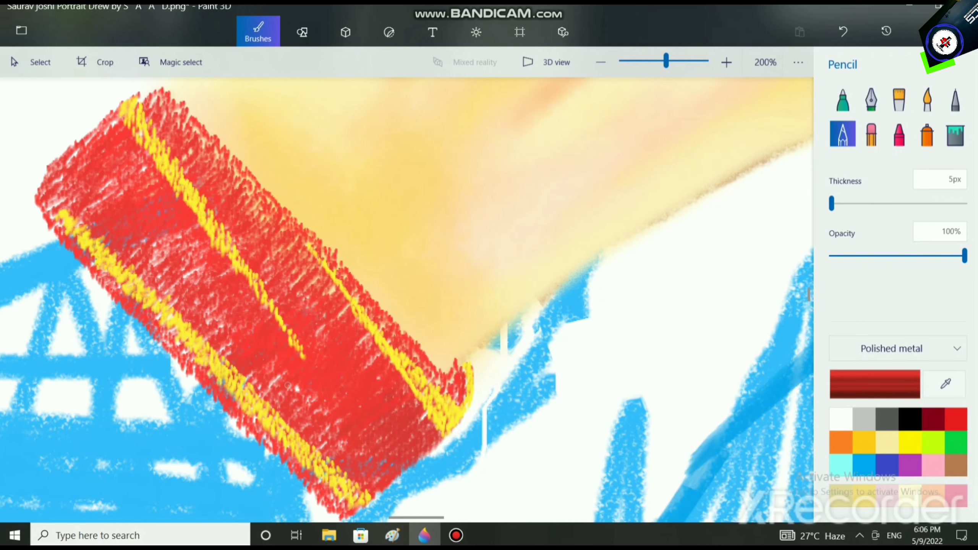
scroll(324, 372, down, 2)
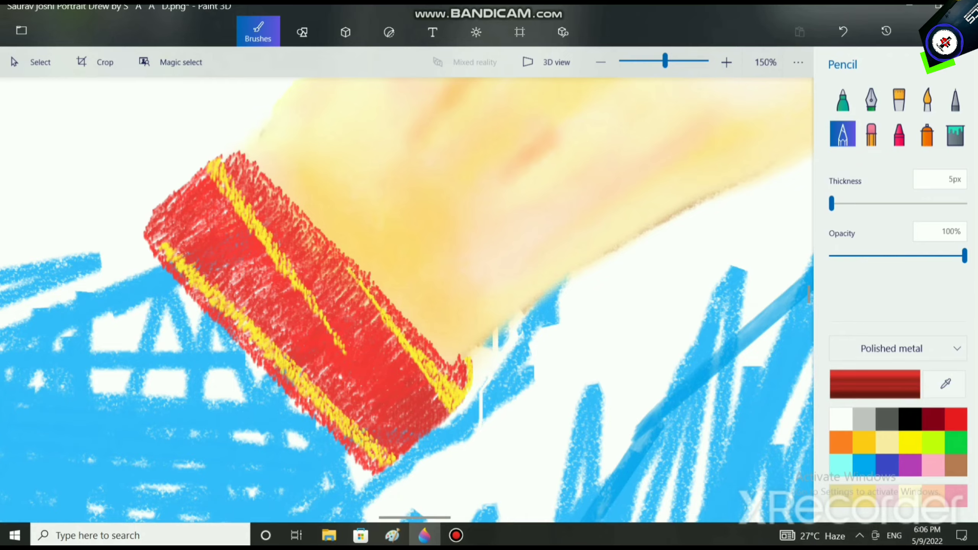
scroll(407, 300, down, 6)
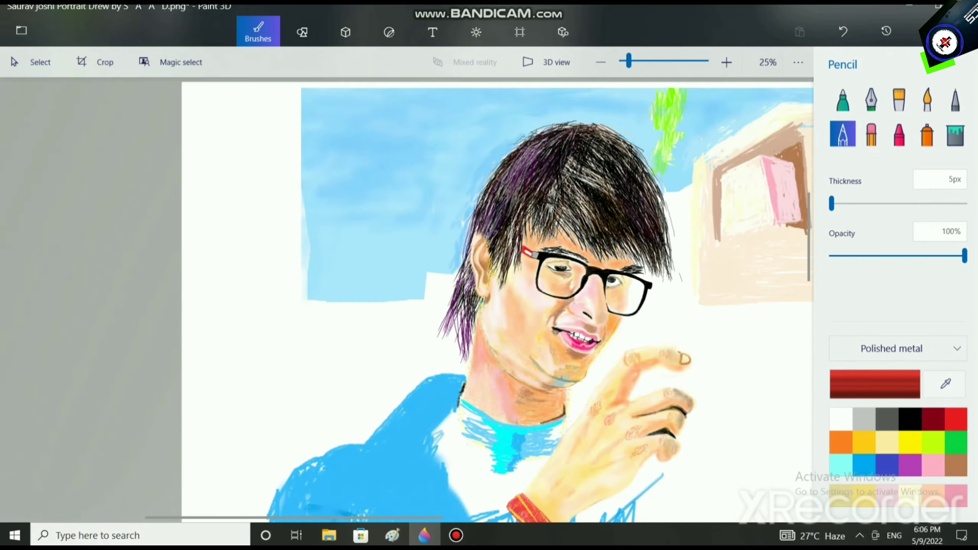
Inspect the whole portrait in 3D view at different distances and return to the flat view
click(546, 61)
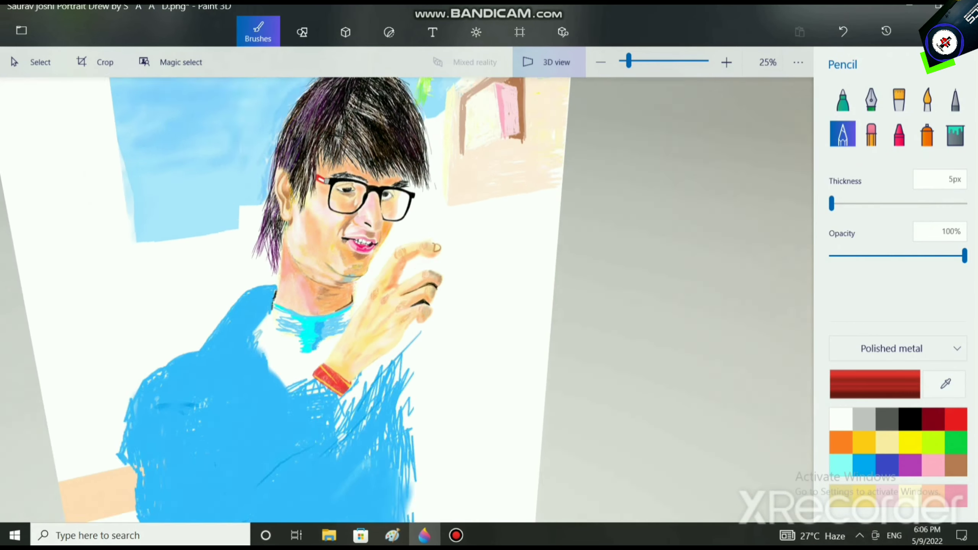
scroll(406, 300, down, 3)
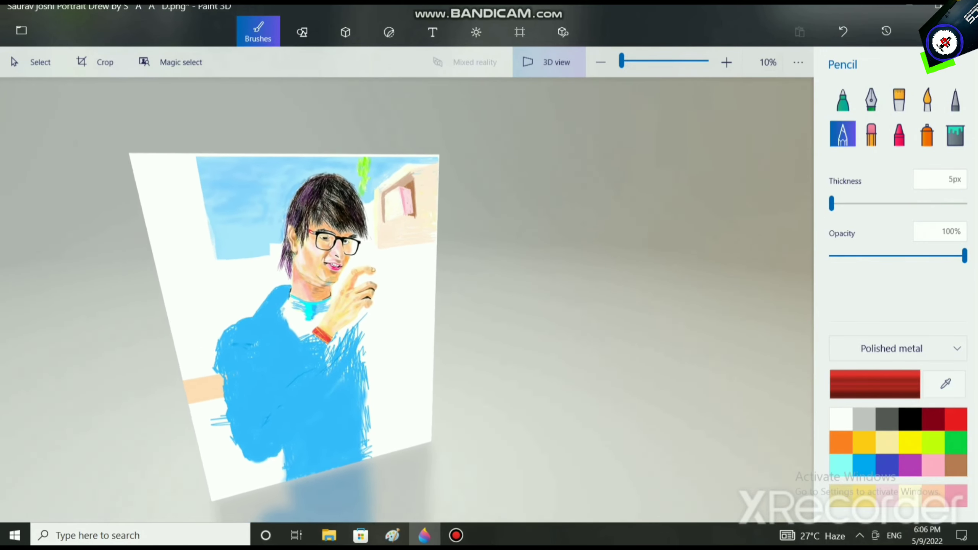
drag(297, 321, 165, 286)
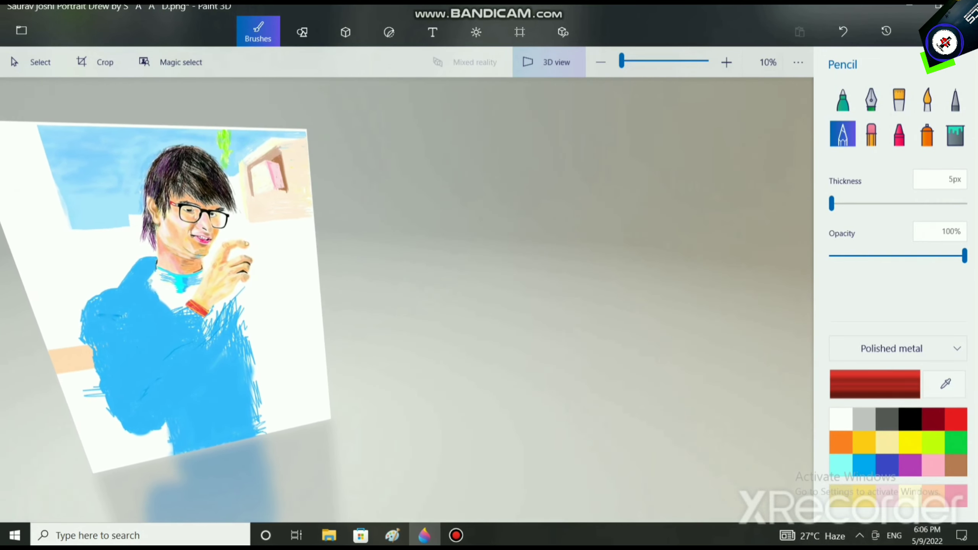
scroll(327, 277, up, 3)
drag(239, 164, 438, 222)
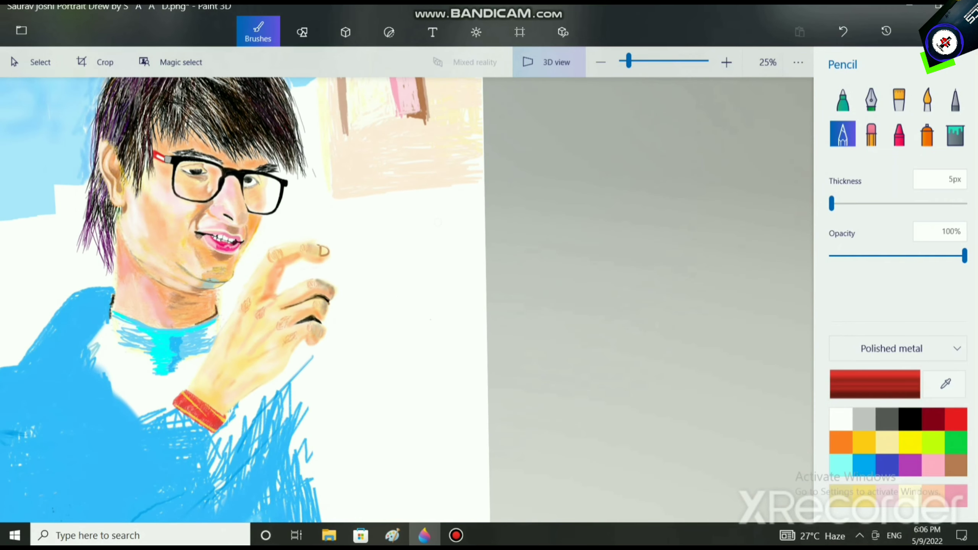
scroll(318, 341, down, 3)
scroll(397, 327, up, 3)
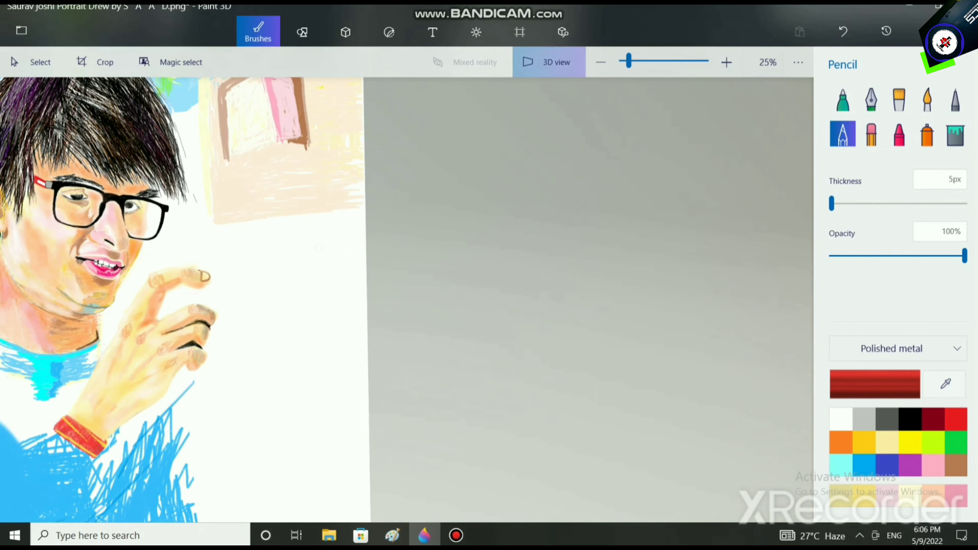
drag(317, 244, 396, 297)
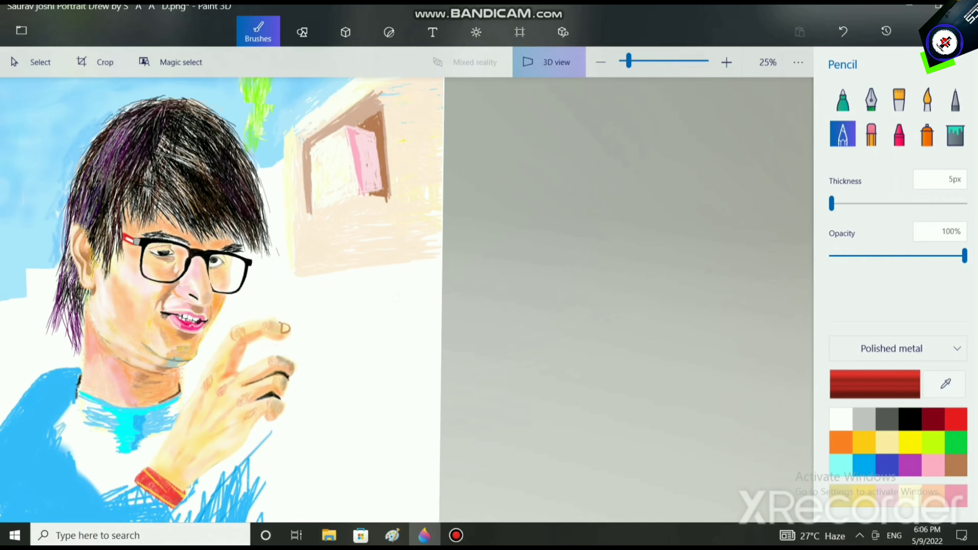
scroll(396, 297, down, 3)
scroll(416, 227, up, 3)
drag(689, 239, 684, 290)
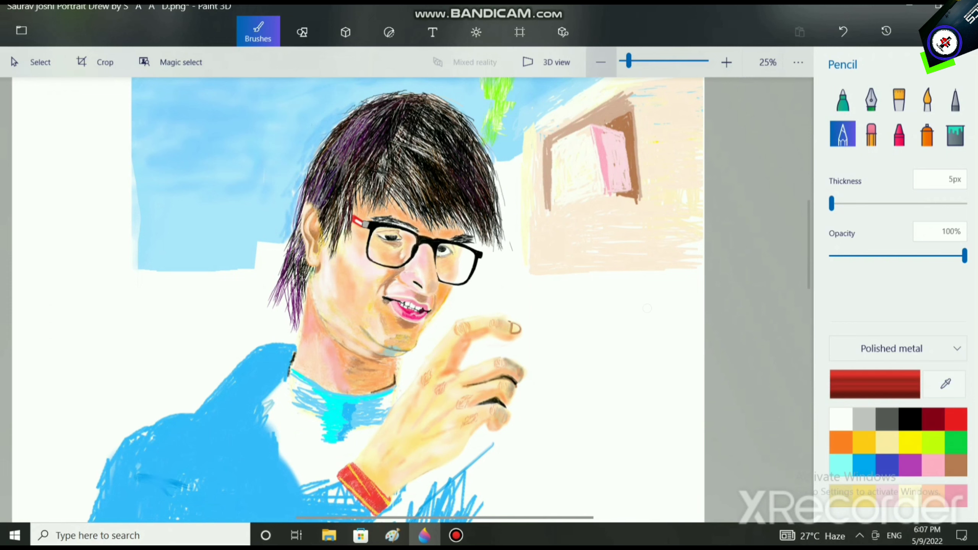
click(548, 62)
click(548, 62)
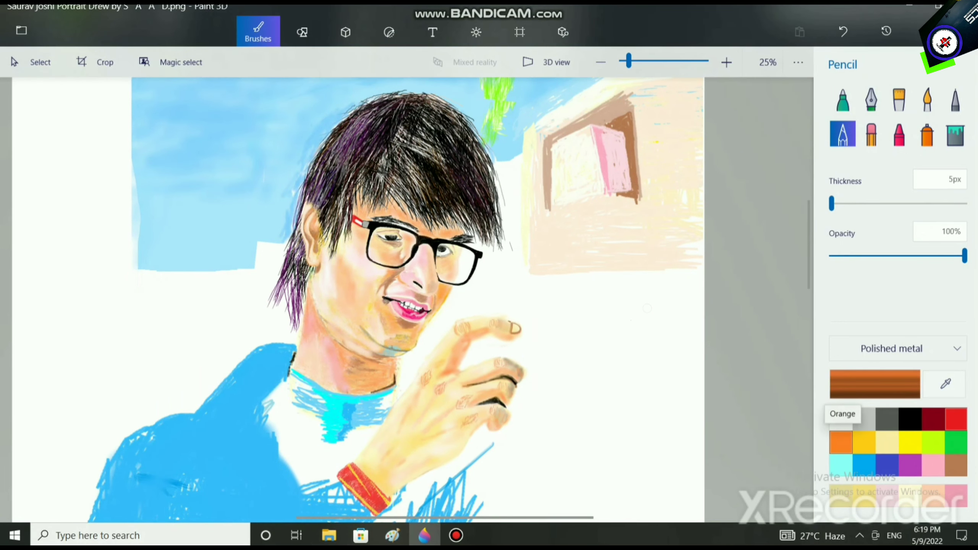
Mix a pale peach colour by lightening the orange in the colour editor
click(875, 384)
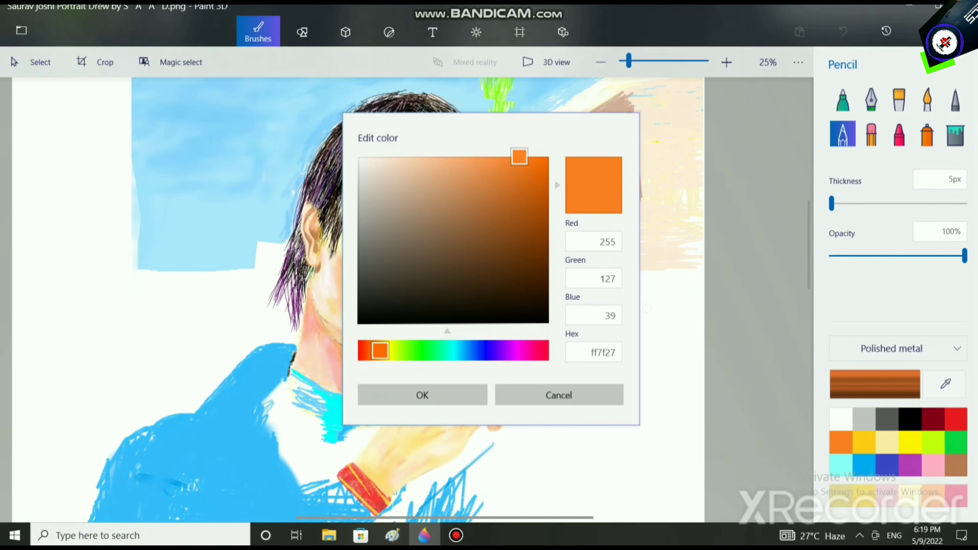
mouse_move(519, 157)
mouse_down()
mouse_move(387, 156)
mouse_move(403, 157)
mouse_up()
click(422, 395)
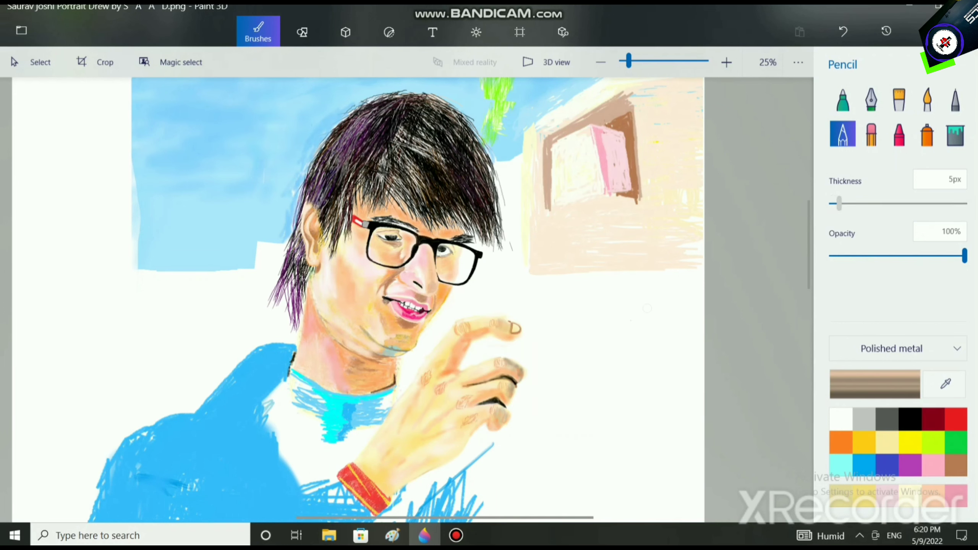
Glaze the cheek near the ear with the Watercolor brush at 200 px thickness and 35% opacity
drag(831, 203, 886, 203)
click(927, 99)
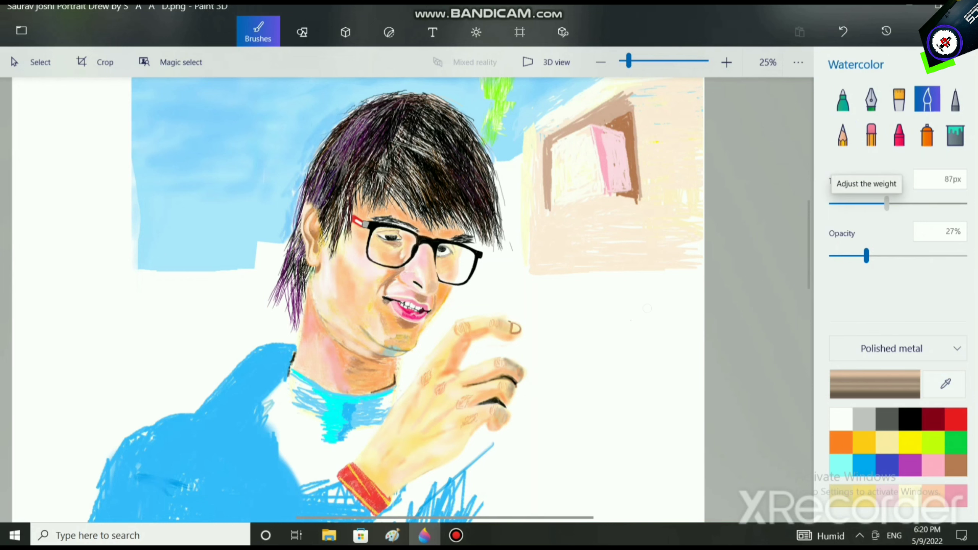
drag(867, 256, 876, 256)
click(726, 62)
click(726, 62)
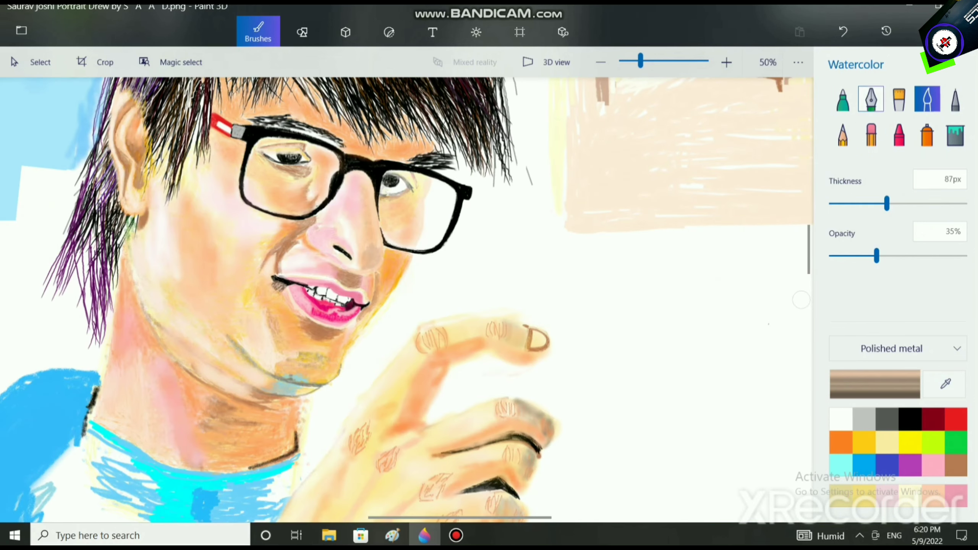
drag(887, 203, 964, 203)
mouse_move(201, 245)
mouse_down()
mouse_move(219, 269)
mouse_move(220, 231)
mouse_move(211, 238)
mouse_move(198, 193)
mouse_move(207, 243)
mouse_move(209, 203)
mouse_up()
Check the face and the background of the portrait from a distance
scroll(801, 300, down, 5)
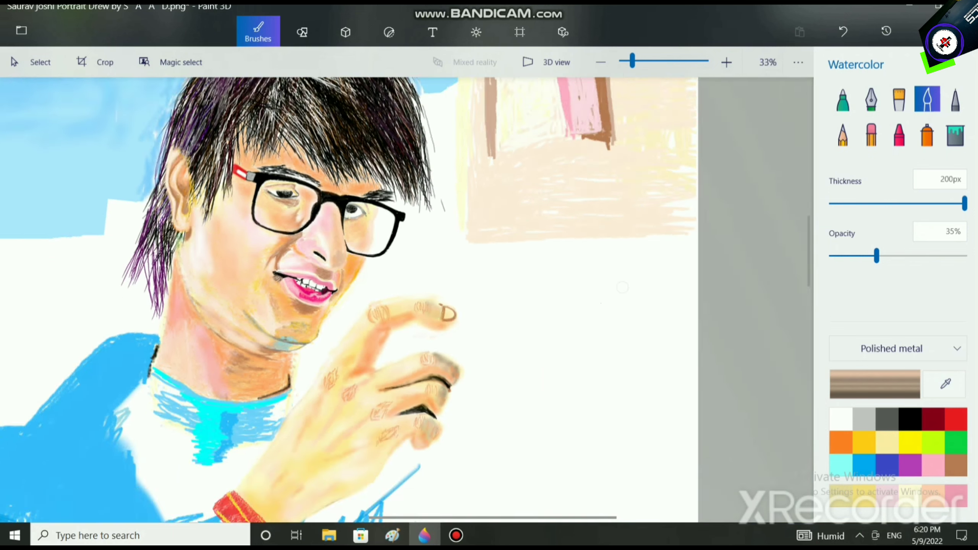
scroll(801, 300, up, 3)
scroll(392, 263, up, 2)
scroll(391, 263, right, 3)
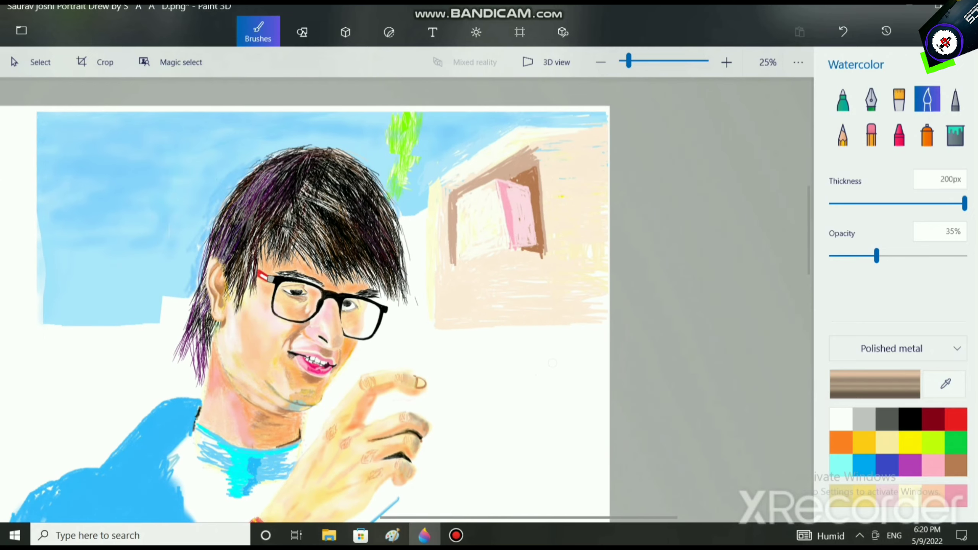
scroll(552, 362, down, 5)
scroll(552, 363, up, 5)
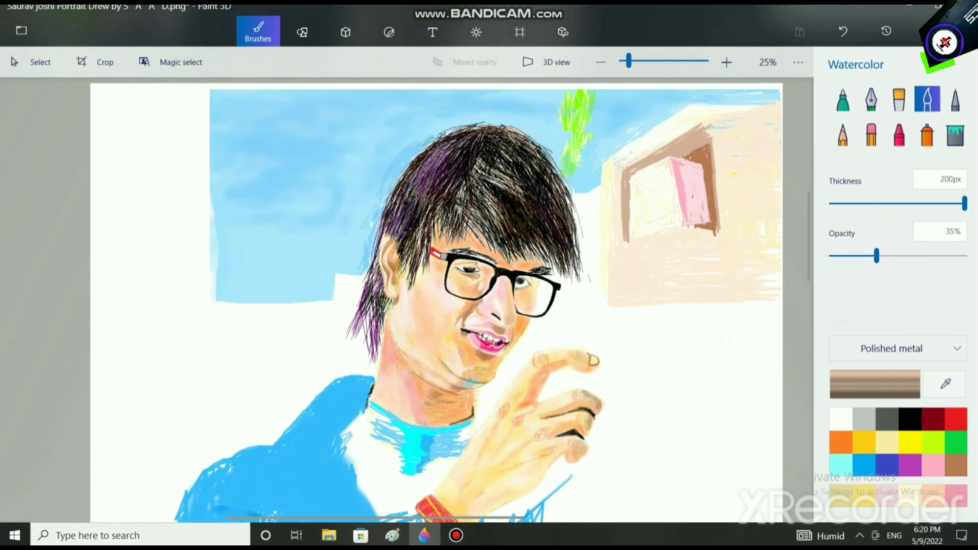
Inspect the face, the hand and the red wristband of the portrait up close and from a distance
scroll(333, 365, up, 1)
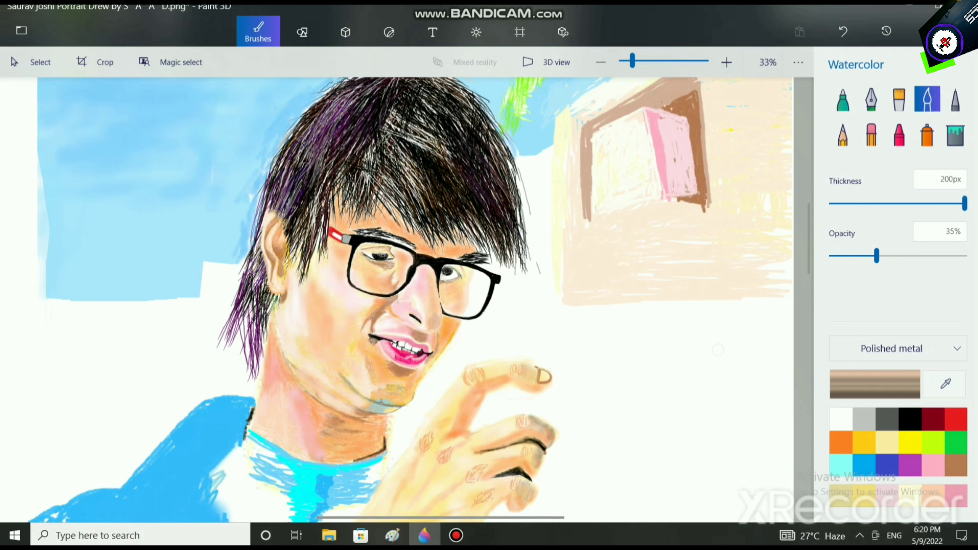
scroll(312, 357, up, 3)
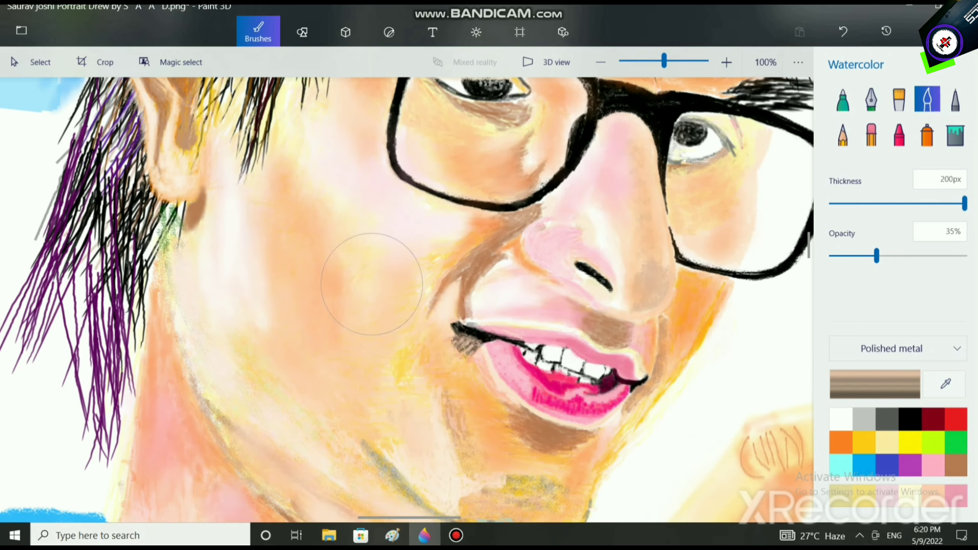
scroll(393, 289, down, 3)
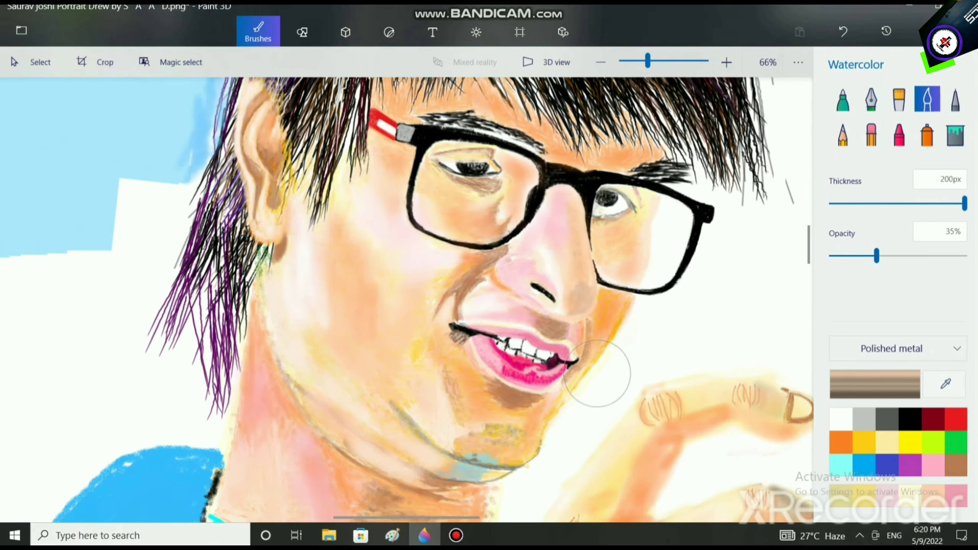
scroll(509, 206, down, 3)
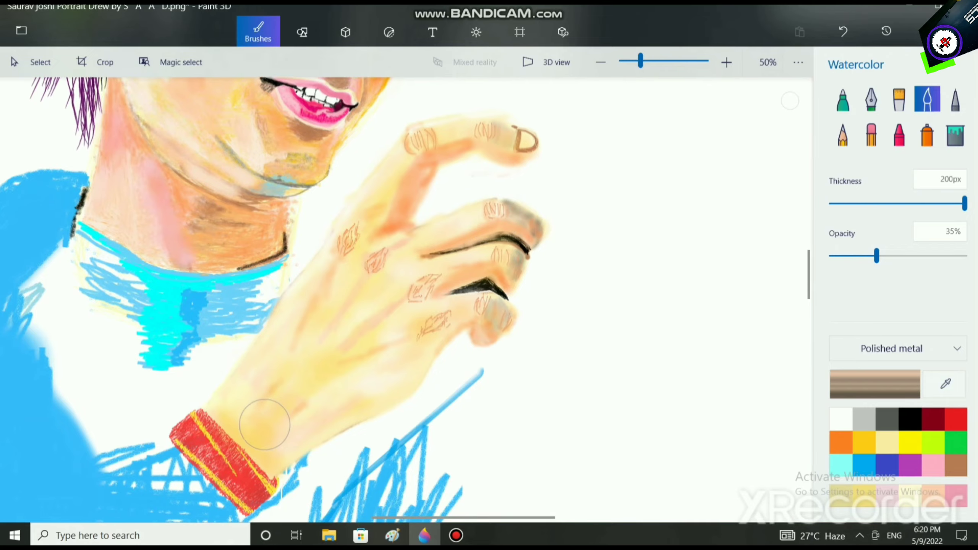
scroll(262, 419, up, 5)
scroll(244, 367, up, 1)
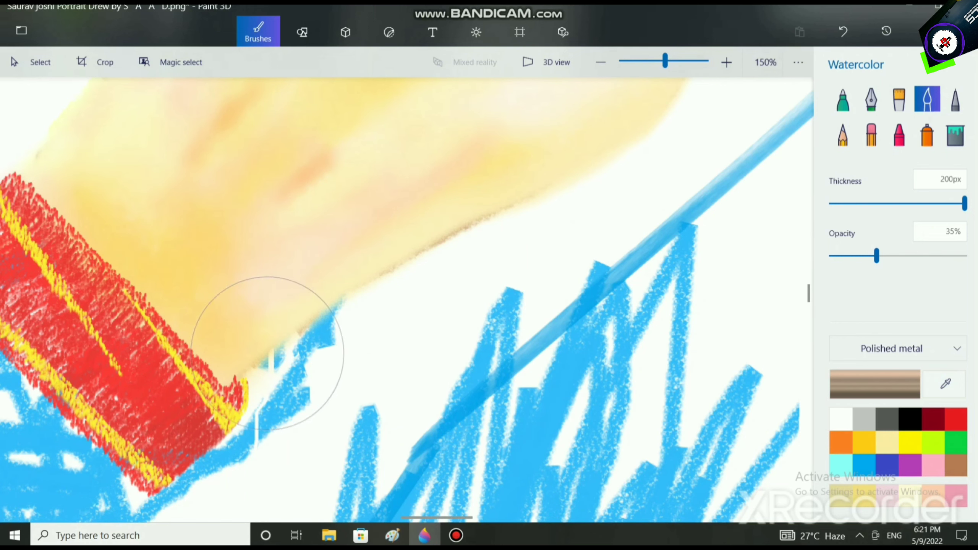
scroll(261, 349, down, 6)
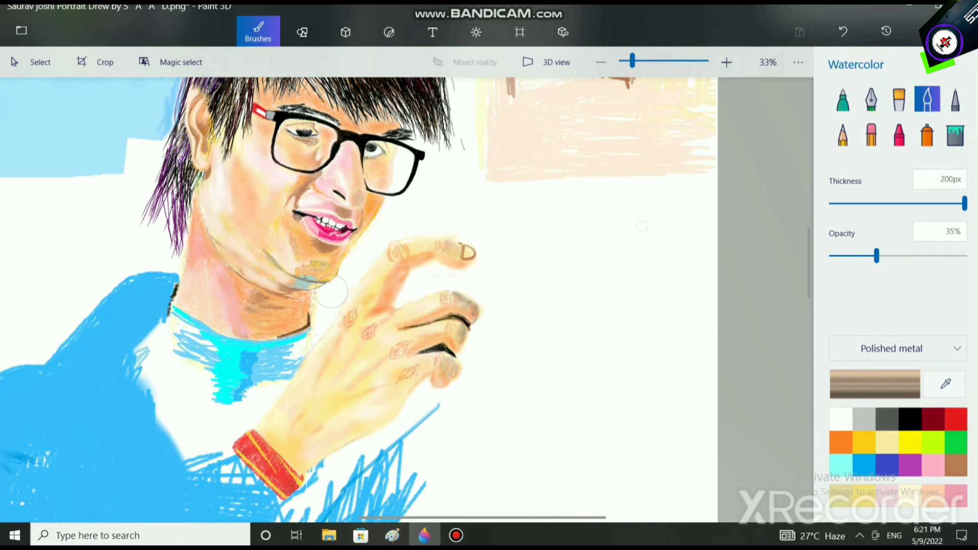
scroll(330, 291, up, 2)
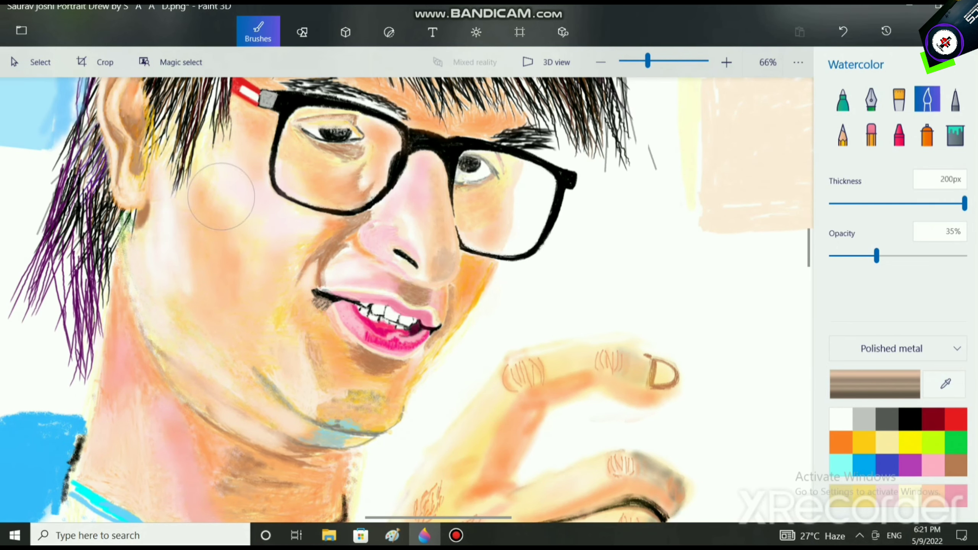
Mix a pale peach watercolor by lightening the orange, and check the cheek and the whole portrait
click(841, 442)
click(875, 384)
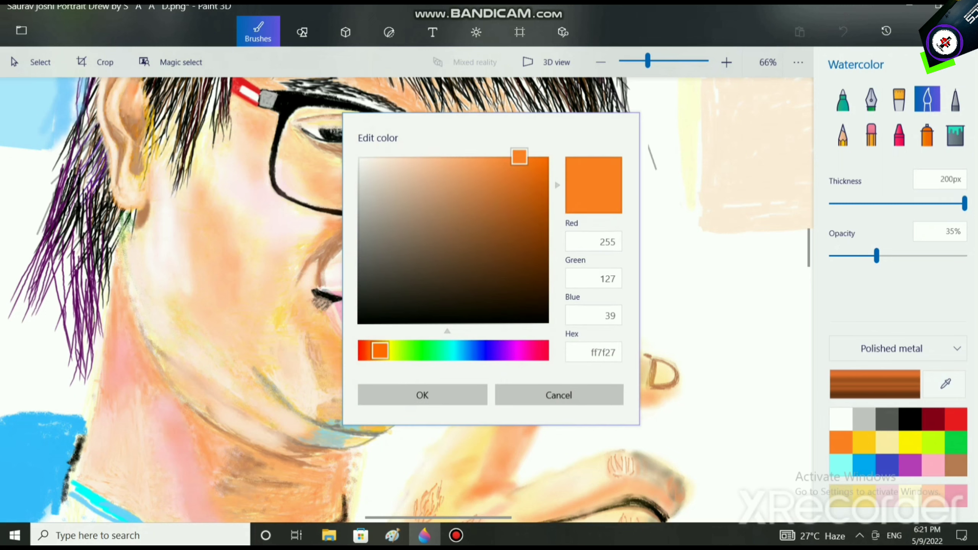
click(355, 160)
click(385, 157)
click(422, 395)
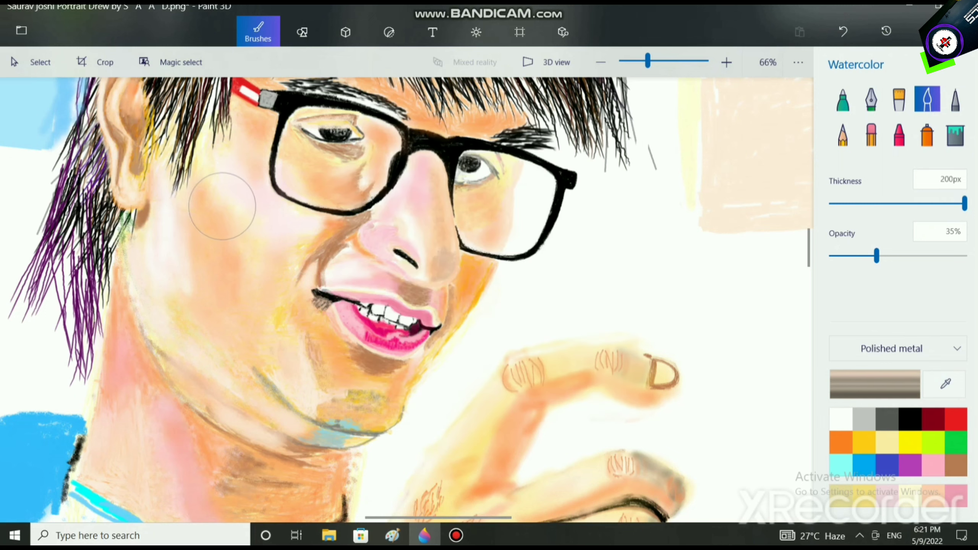
scroll(216, 208, down, 3)
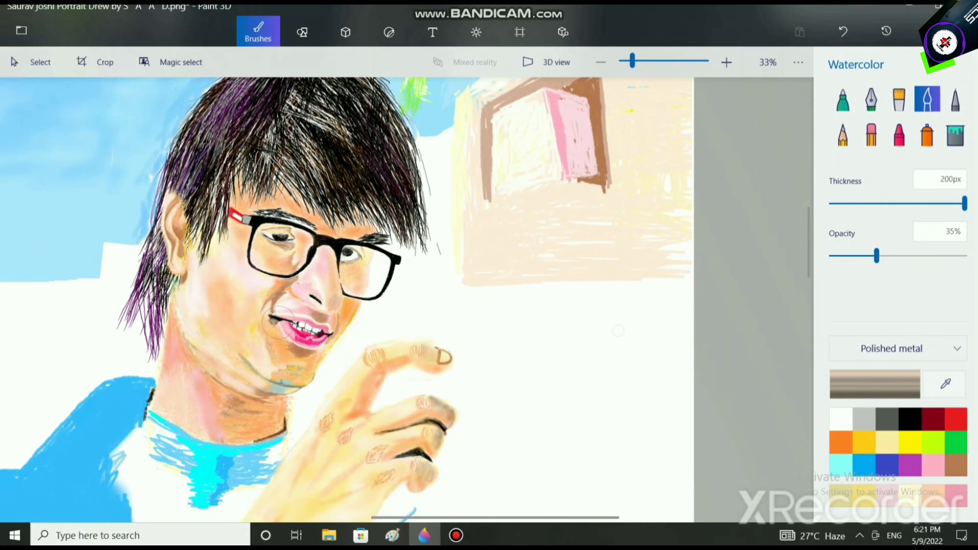
scroll(192, 262, up, 4)
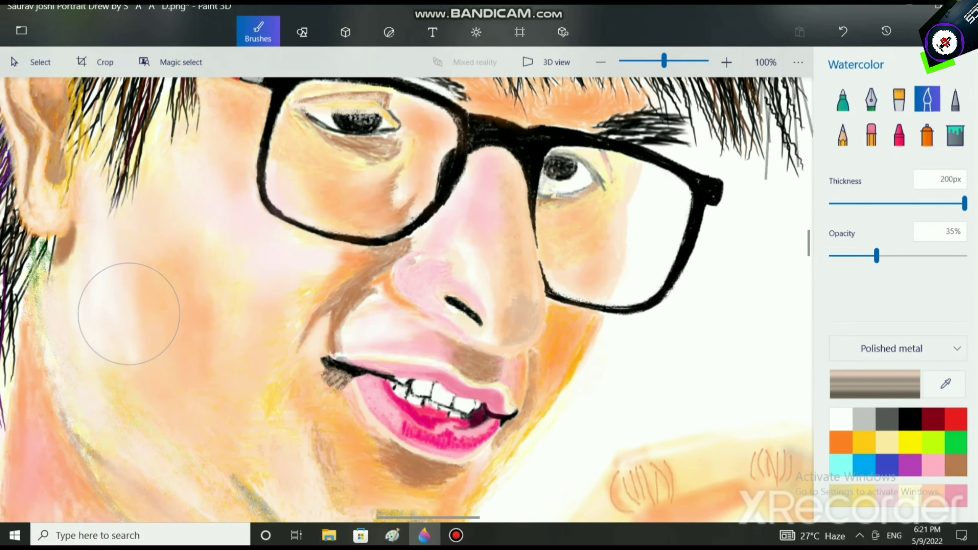
scroll(160, 265, down, 4)
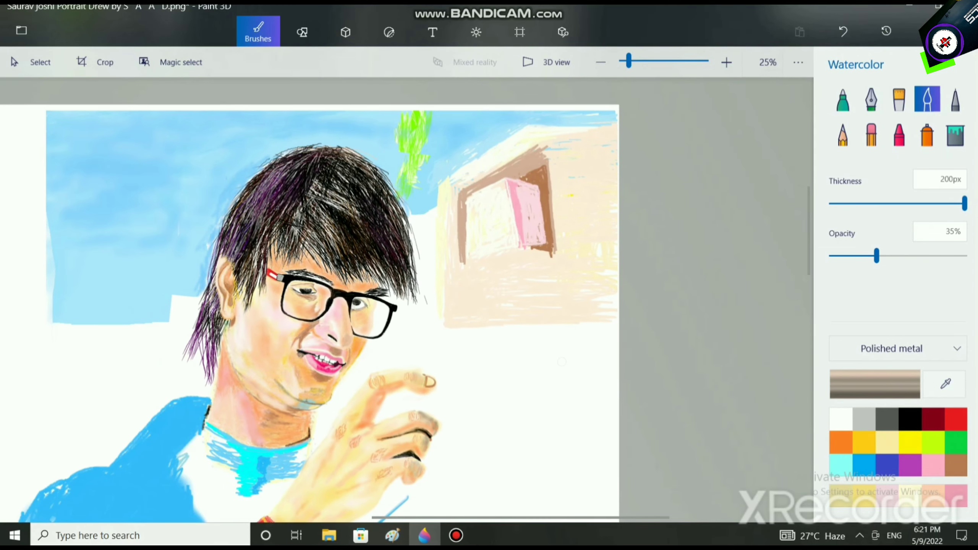
scroll(485, 288, down, 3)
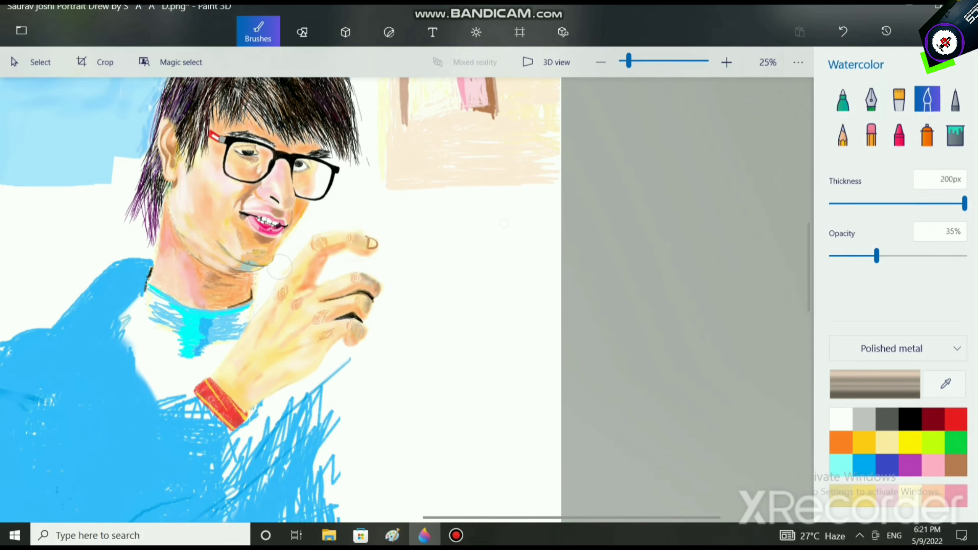
Mix a light orange-tan colour, hex f8a473, by brightening the palette brown
scroll(279, 266, up, 2)
scroll(262, 316, up, 4)
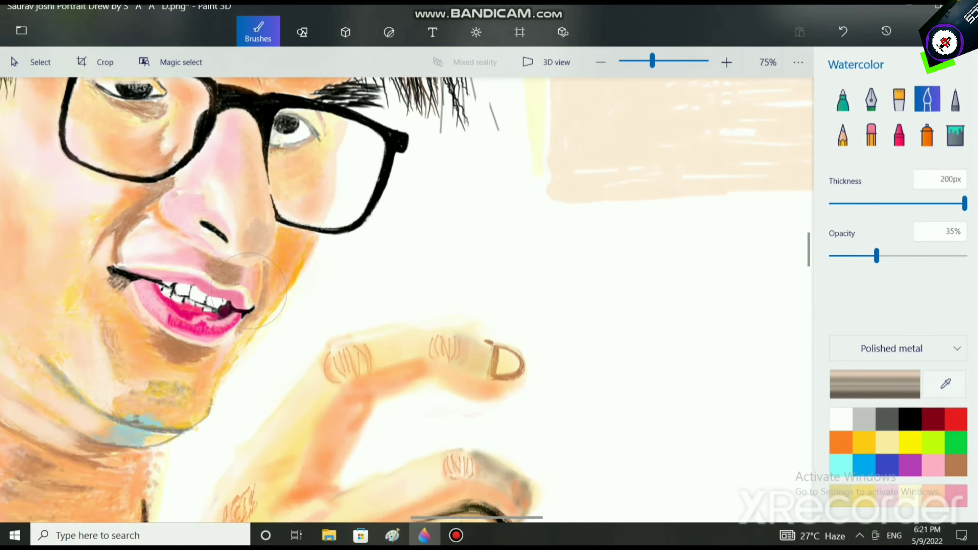
click(956, 466)
click(874, 383)
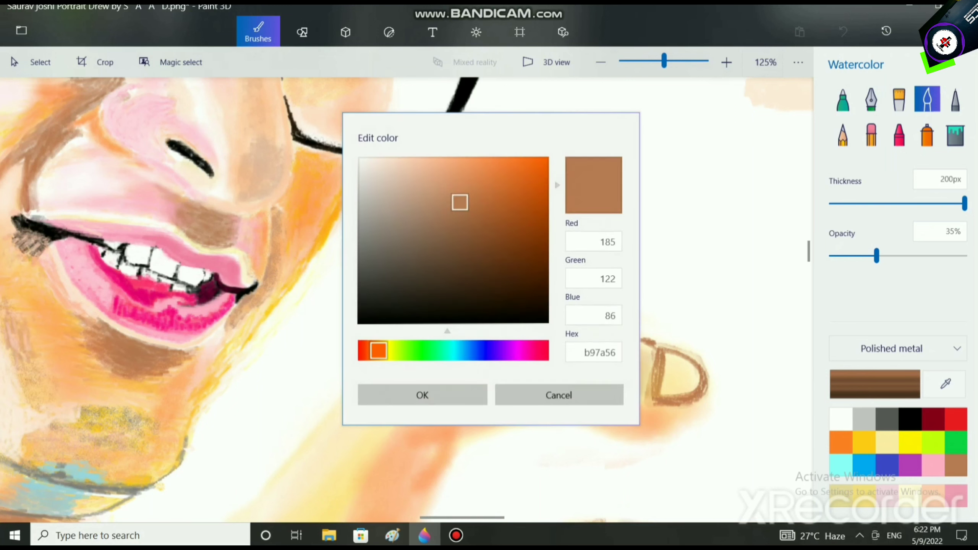
drag(460, 201, 459, 161)
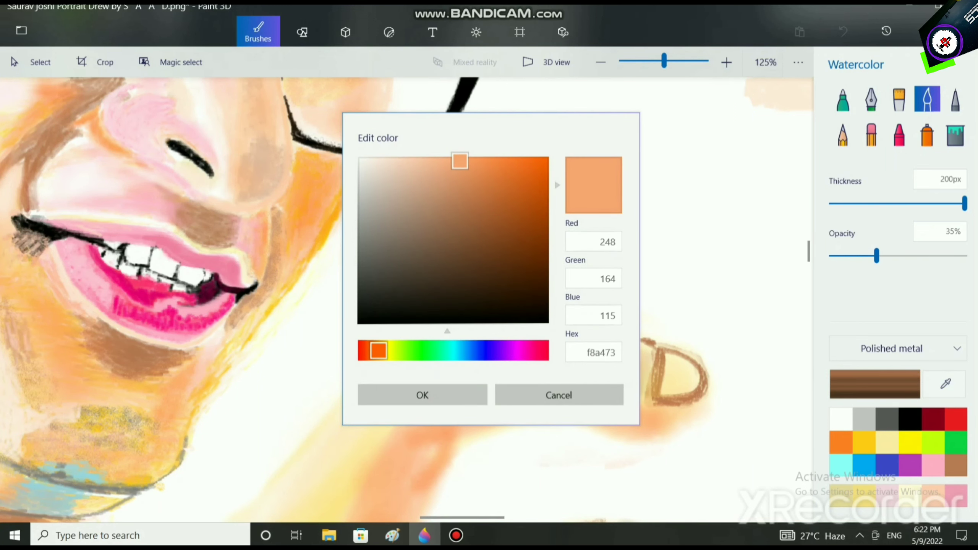
click(422, 395)
Shade the crease between the mouth corner and the outer cheek in orange-tan watercolor at 21 px thickness and 35% opacity
scroll(349, 447, up, 5)
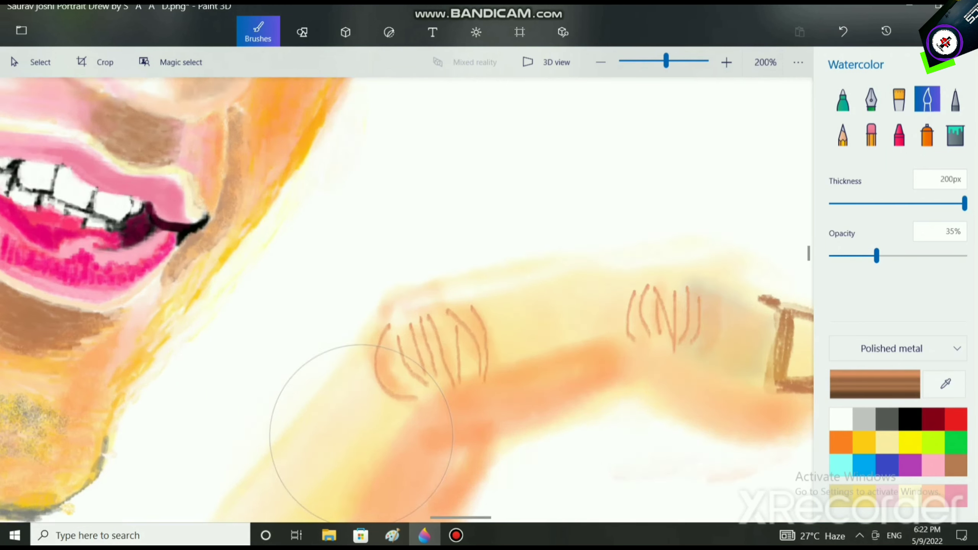
drag(965, 204, 841, 203)
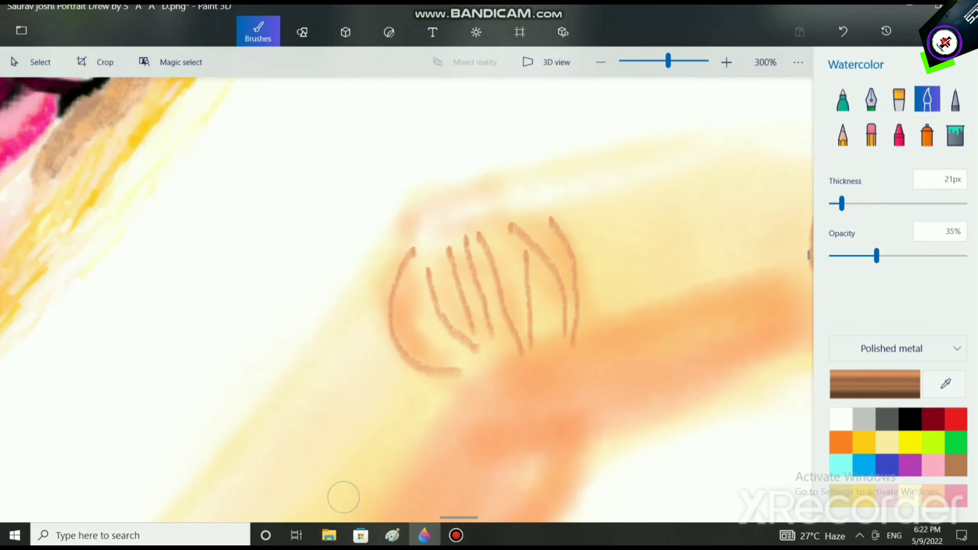
scroll(292, 458, up, 2)
scroll(293, 459, left, 4)
scroll(340, 329, up, 3)
scroll(373, 264, left, 1)
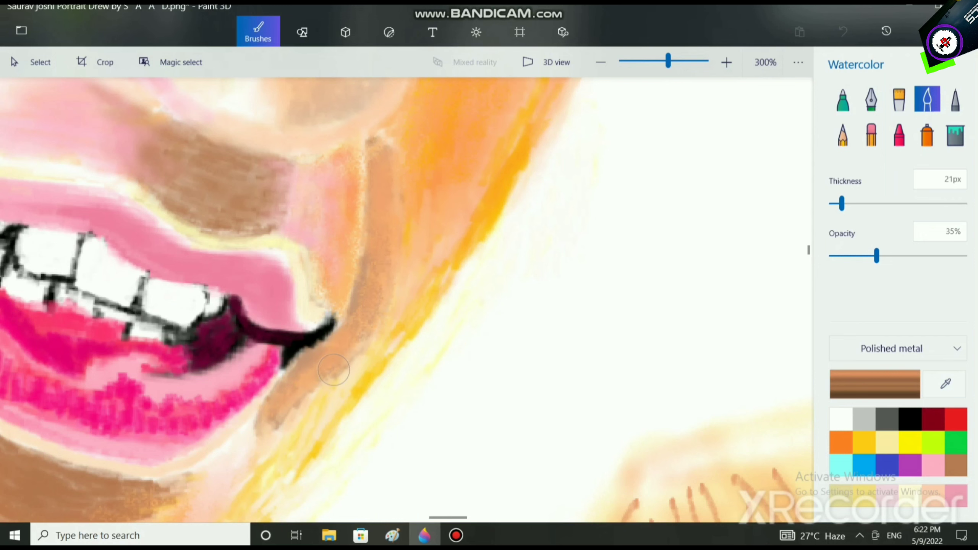
scroll(387, 260, down, 6)
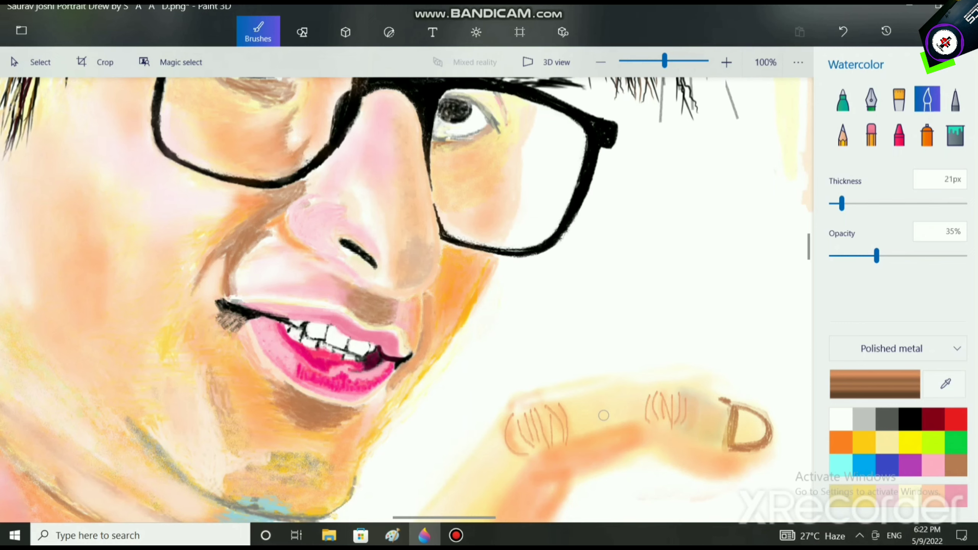
scroll(605, 389, up, 8)
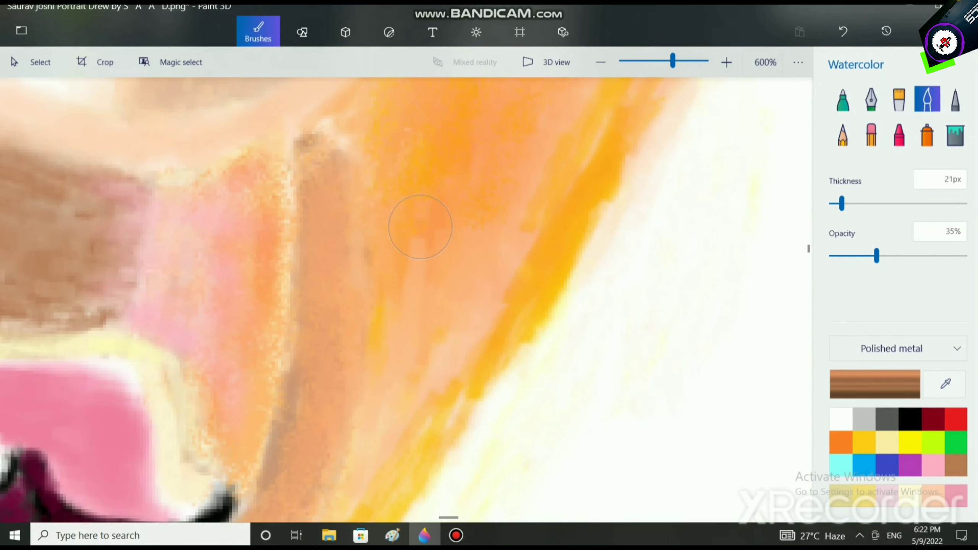
mouse_move(326, 189)
mouse_down()
mouse_move(326, 162)
mouse_move(310, 151)
mouse_move(303, 311)
mouse_up()
scroll(366, 298, down, 5)
Deepen the curved crease around the mouth corner with brown watercolor strokes at 21 px thickness
click(956, 466)
scroll(356, 411, down, 6)
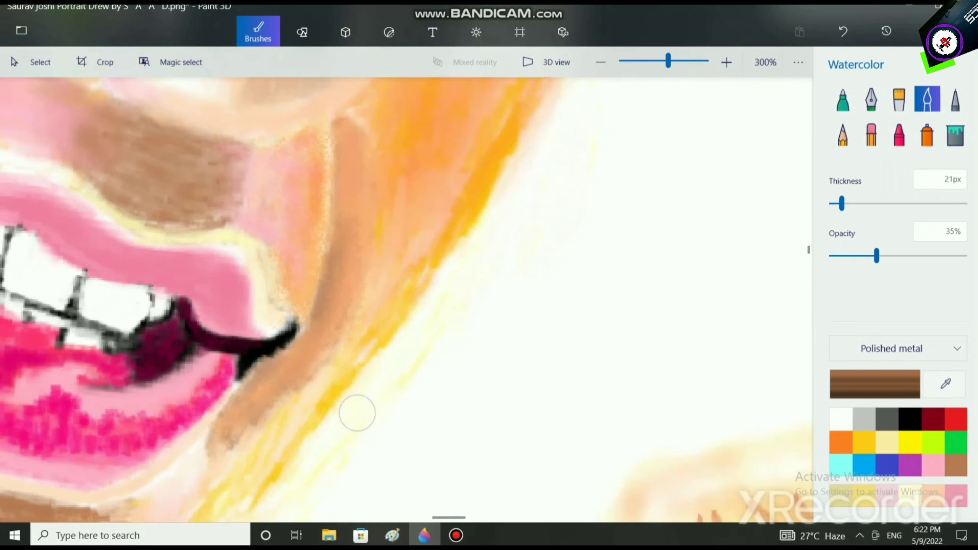
scroll(404, 418, down, 2)
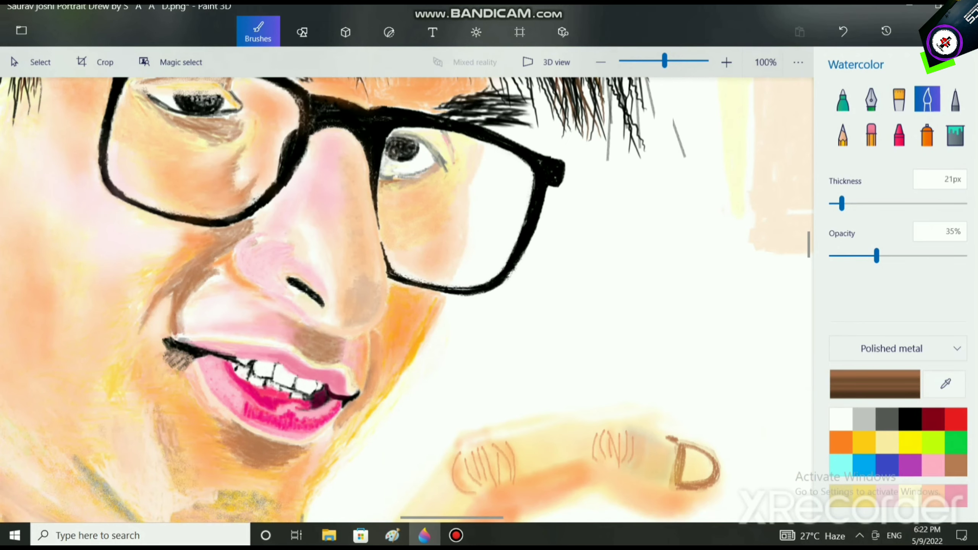
scroll(441, 213, up, 3)
scroll(610, 238, down, 8)
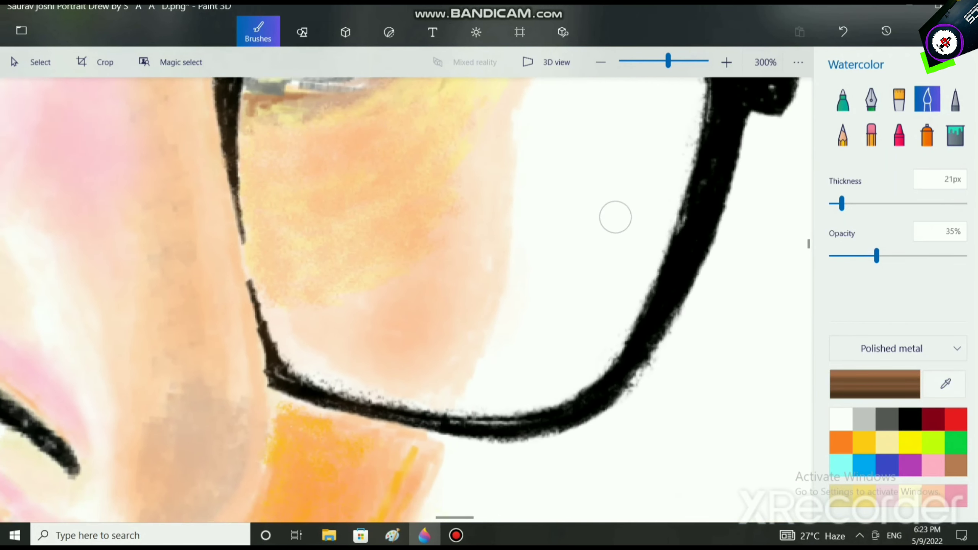
scroll(372, 333, left, 3)
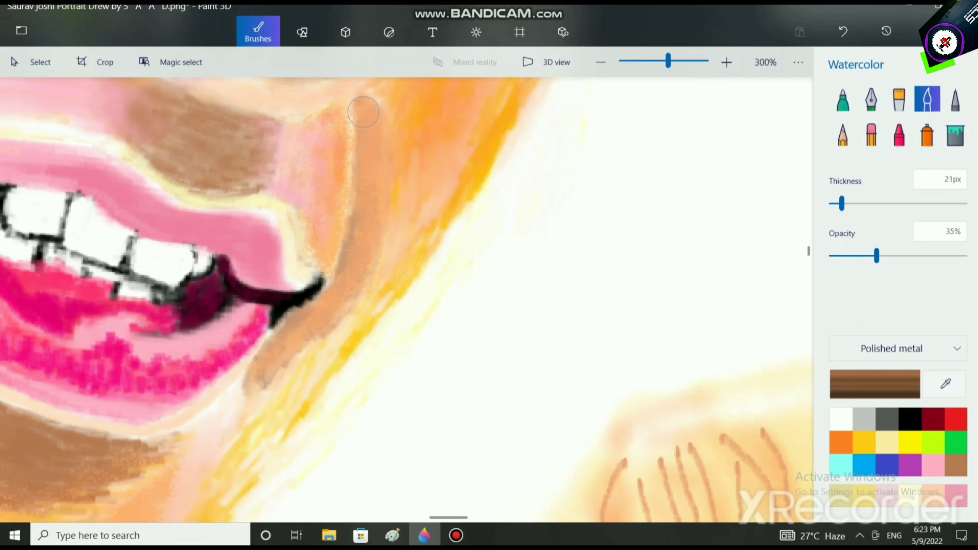
mouse_move(363, 112)
mouse_down()
mouse_move(368, 215)
mouse_move(335, 304)
mouse_move(254, 377)
mouse_move(273, 357)
mouse_up()
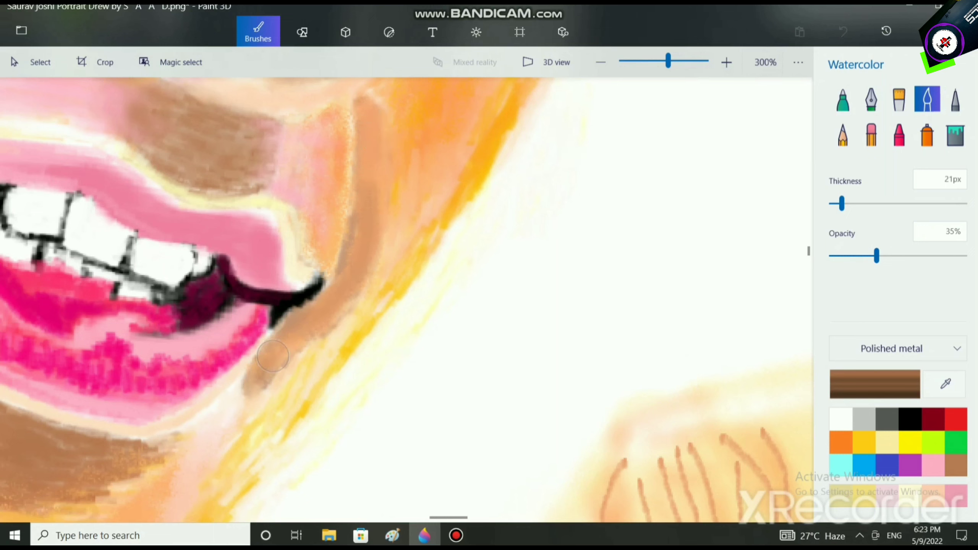
drag(364, 98, 376, 206)
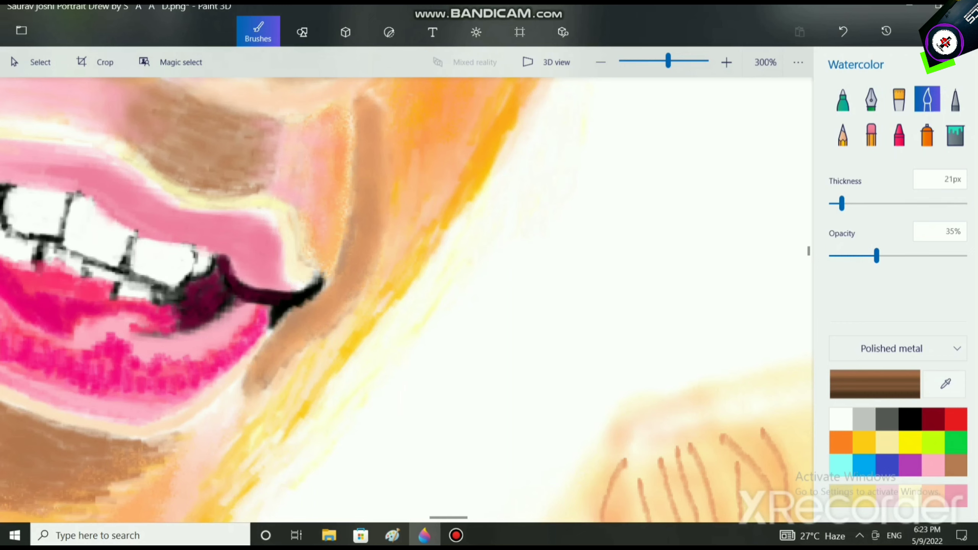
Mix a pale peach colour from the orange and reduce the Watercolor brush thickness to 5 px
click(841, 442)
click(891, 349)
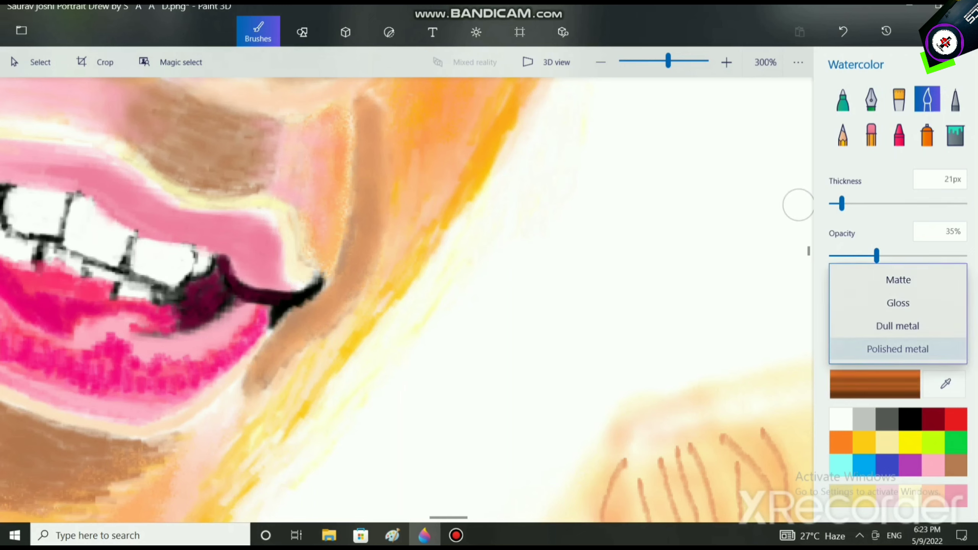
click(892, 348)
click(875, 383)
drag(519, 157, 383, 157)
click(423, 395)
drag(842, 203, 832, 203)
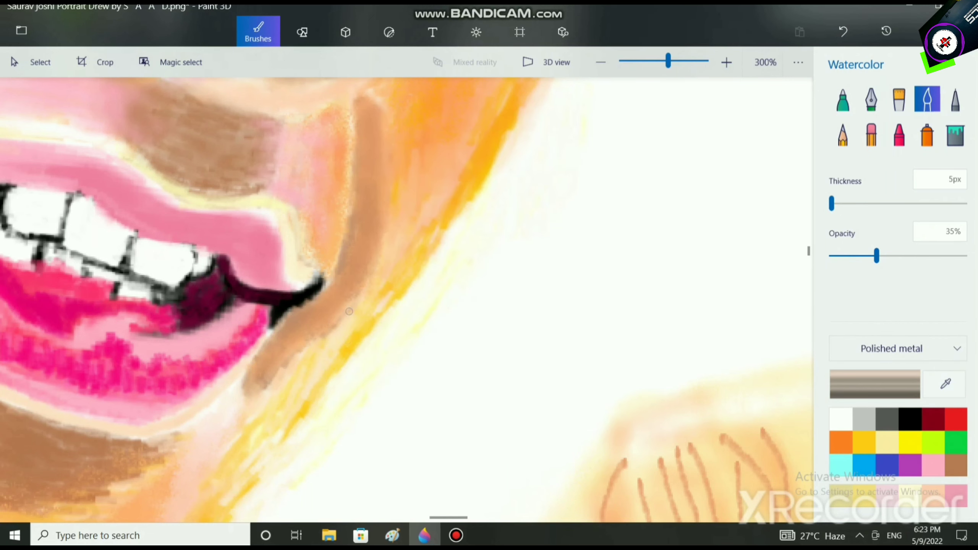
Retouch the cream highlight along the upper lip's edge near the mouth corner with thin pale peach strokes
scroll(235, 168, up, 3)
drag(235, 167, 247, 212)
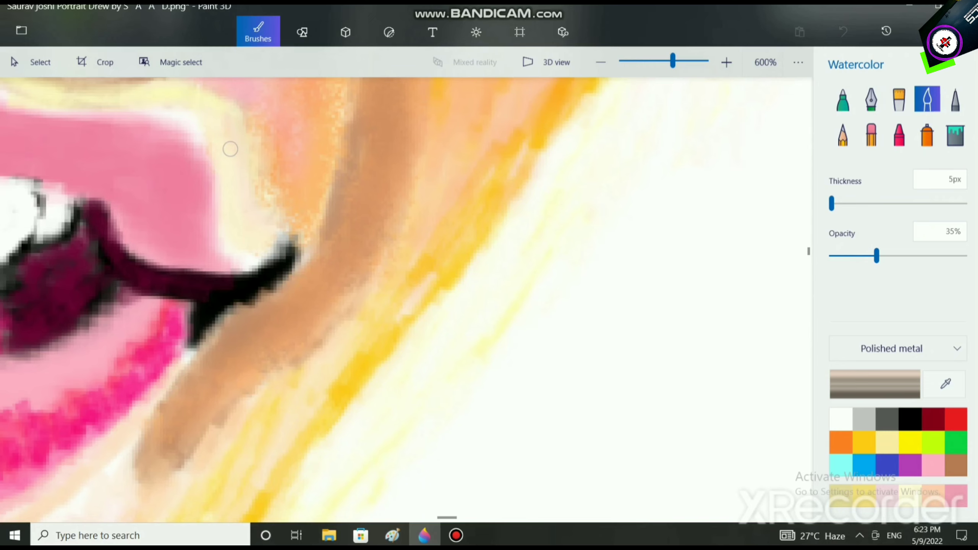
drag(224, 133, 231, 154)
scroll(334, 371, down, 8)
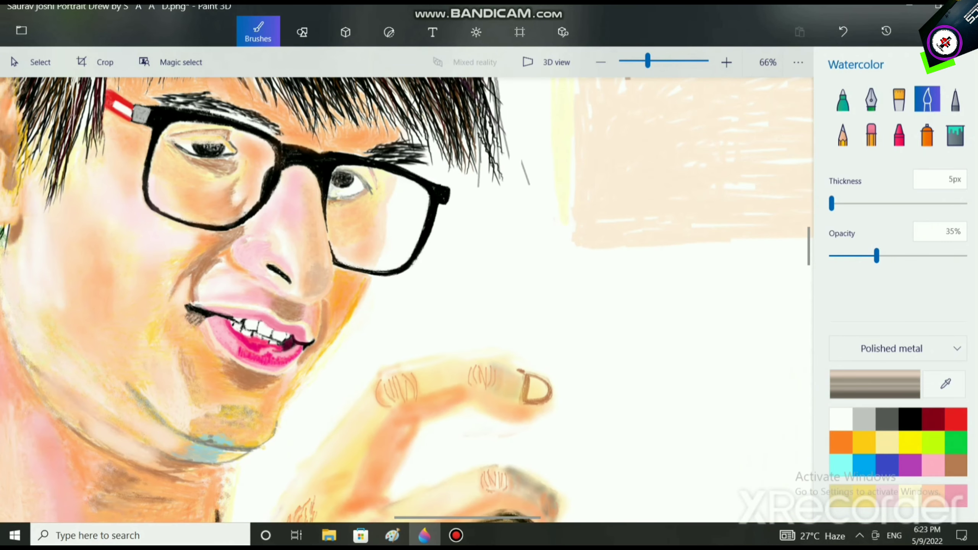
Blend the upper lip's cream edge with thin rose pink watercolor strokes at 5 px thickness and 35% opacity
scroll(275, 236, up, 8)
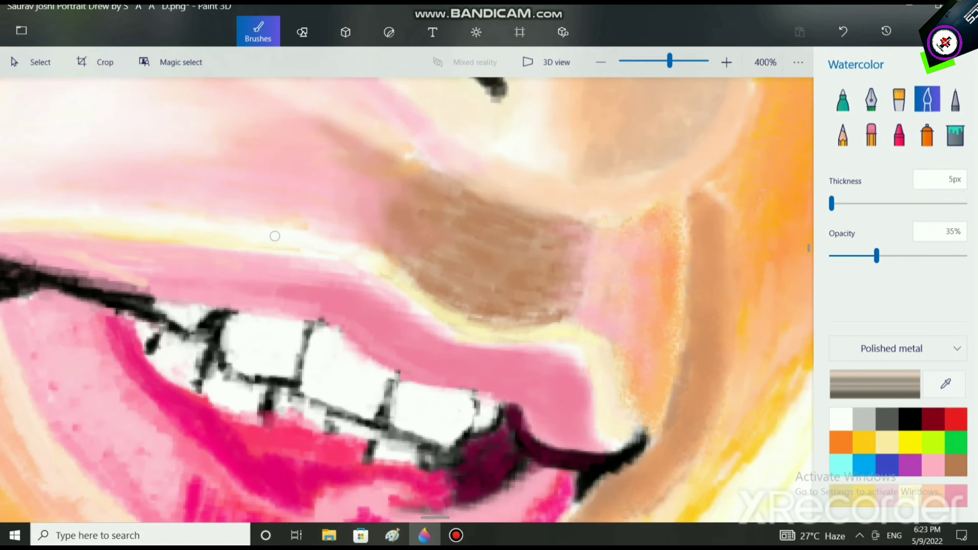
scroll(445, 324, up, 2)
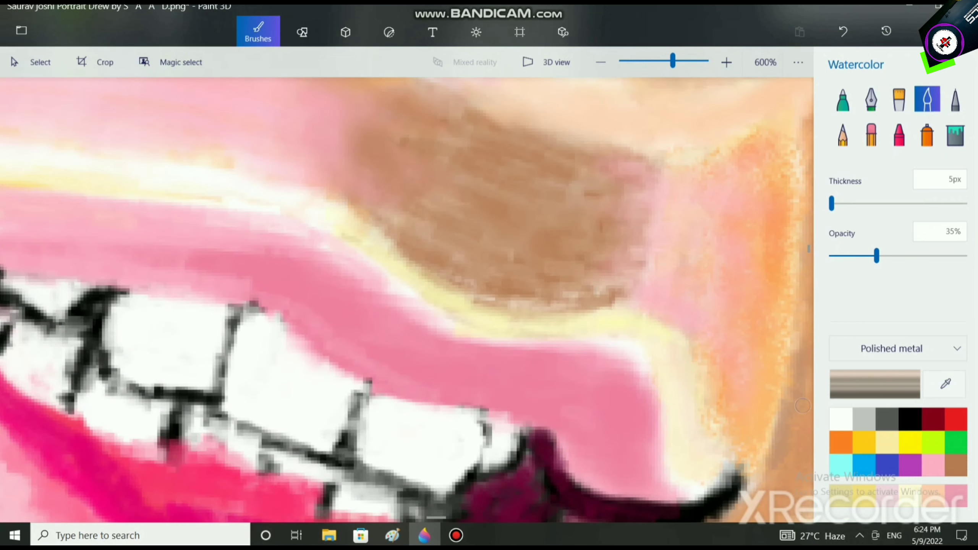
click(933, 465)
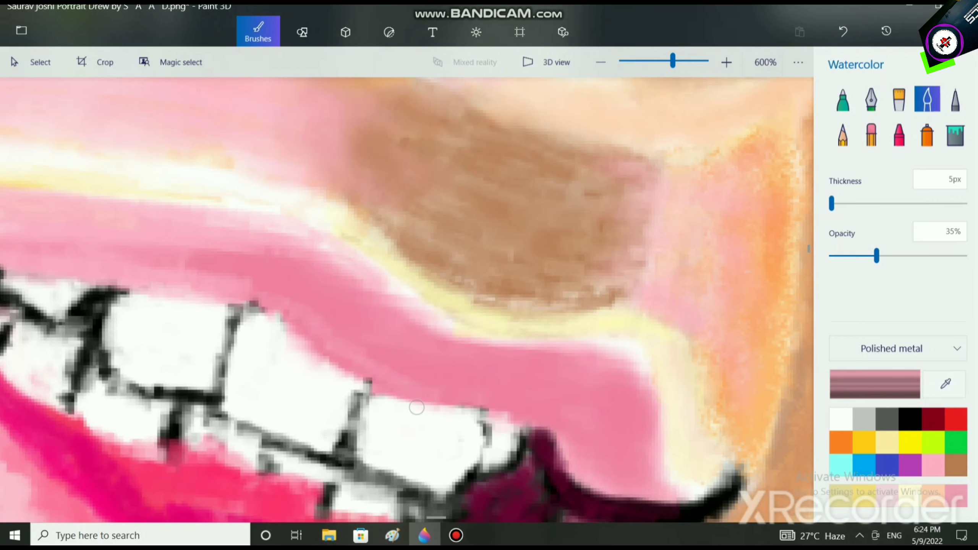
mouse_move(315, 214)
mouse_down()
mouse_move(341, 220)
mouse_move(327, 225)
mouse_up()
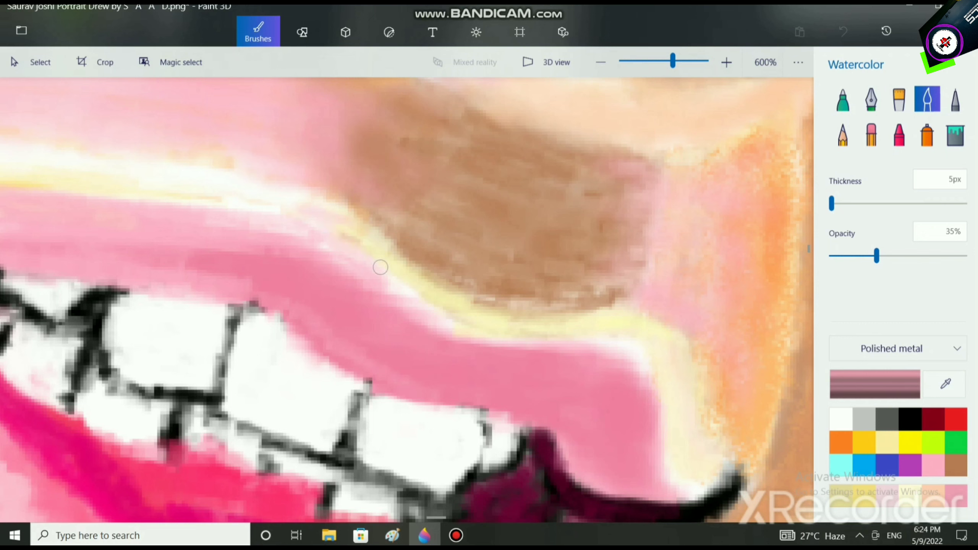
mouse_move(387, 256)
mouse_down()
mouse_move(406, 273)
mouse_move(374, 260)
mouse_move(416, 296)
mouse_up()
mouse_move(302, 214)
mouse_down()
mouse_move(281, 207)
mouse_move(297, 227)
mouse_move(314, 219)
mouse_move(235, 204)
mouse_move(304, 208)
mouse_move(211, 205)
mouse_move(280, 201)
mouse_move(182, 206)
mouse_up()
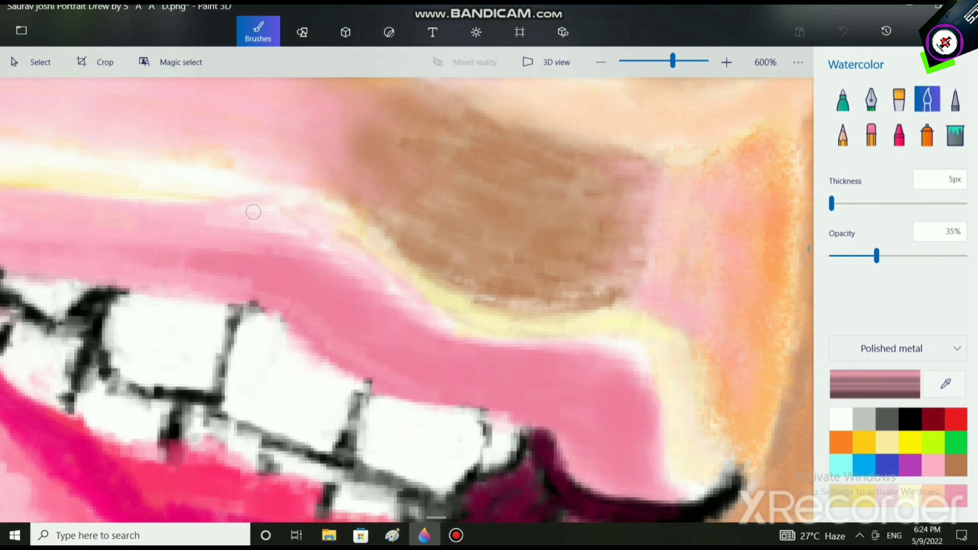
Touch up the upper lip's pink edge above the front teeth with short watercolor strokes
scroll(449, 319, down, 5)
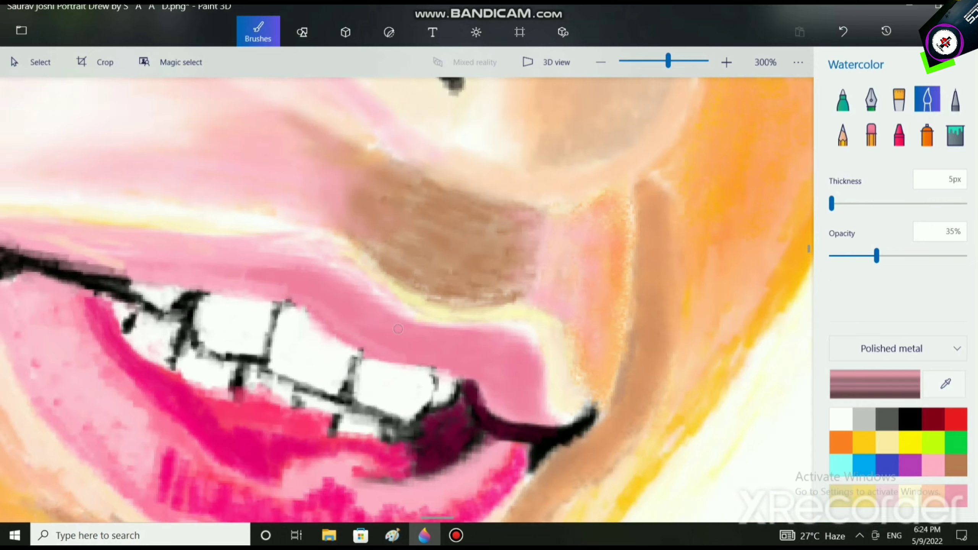
scroll(443, 304, down, 2)
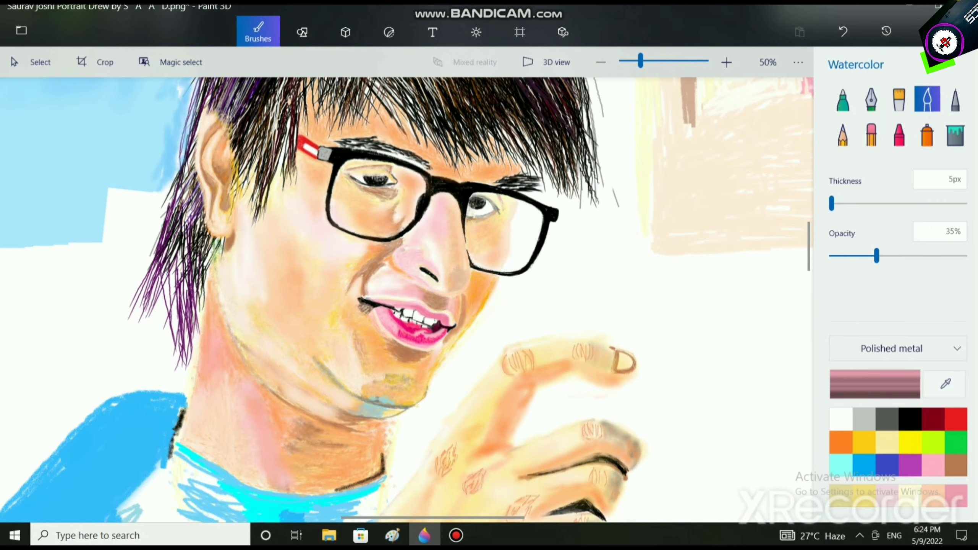
scroll(420, 300, up, 4)
mouse_move(500, 275)
mouse_down()
mouse_move(423, 280)
mouse_move(365, 268)
mouse_move(475, 269)
mouse_up()
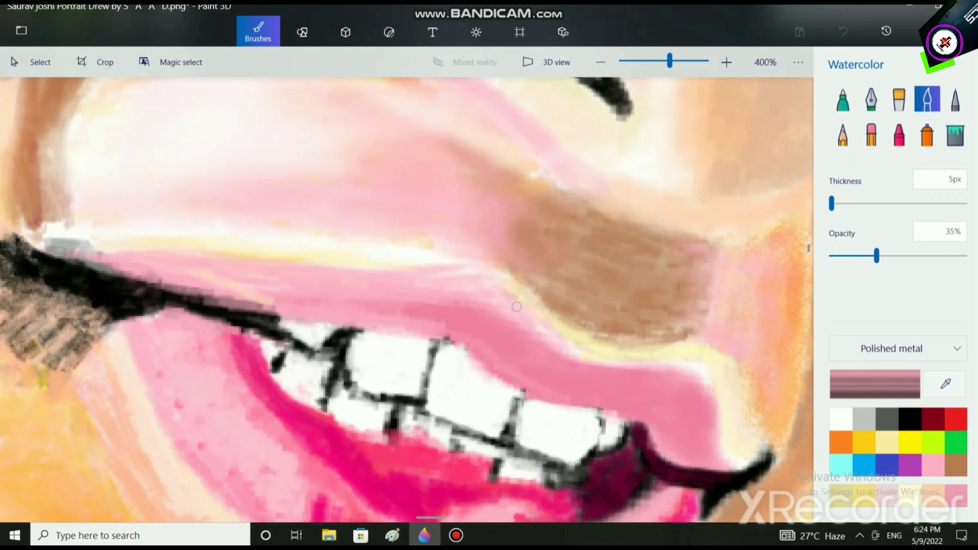
drag(446, 286, 465, 287)
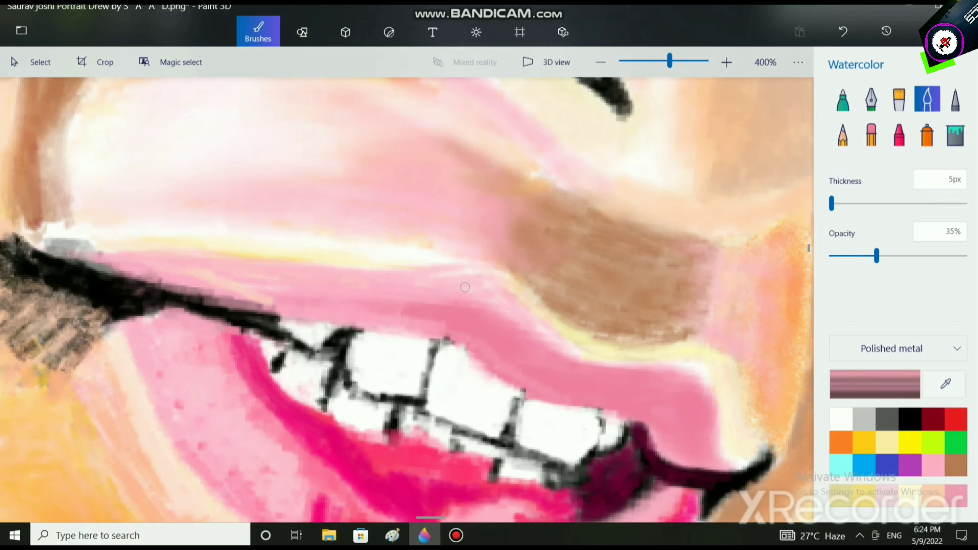
scroll(465, 288, down, 5)
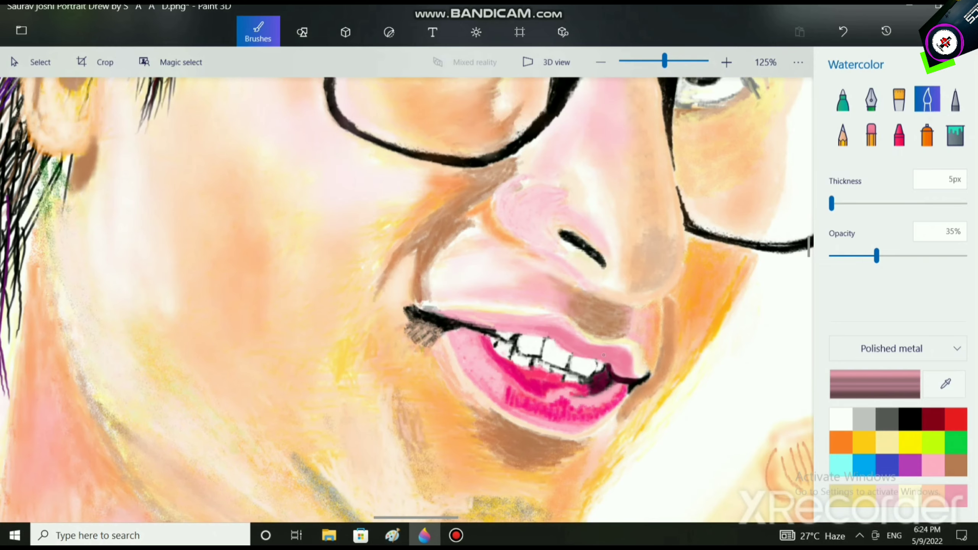
scroll(603, 355, down, 6)
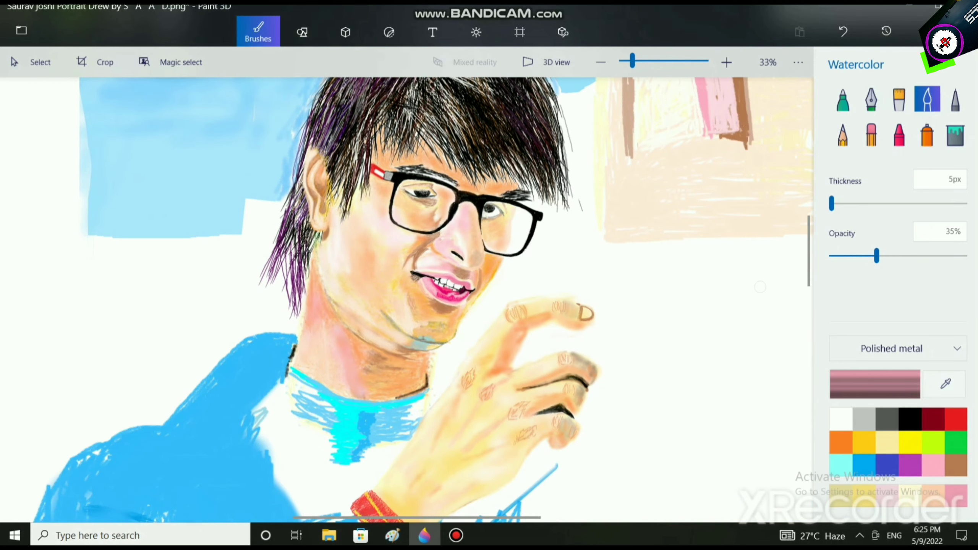
scroll(760, 287, down, 2)
scroll(443, 218, up, 5)
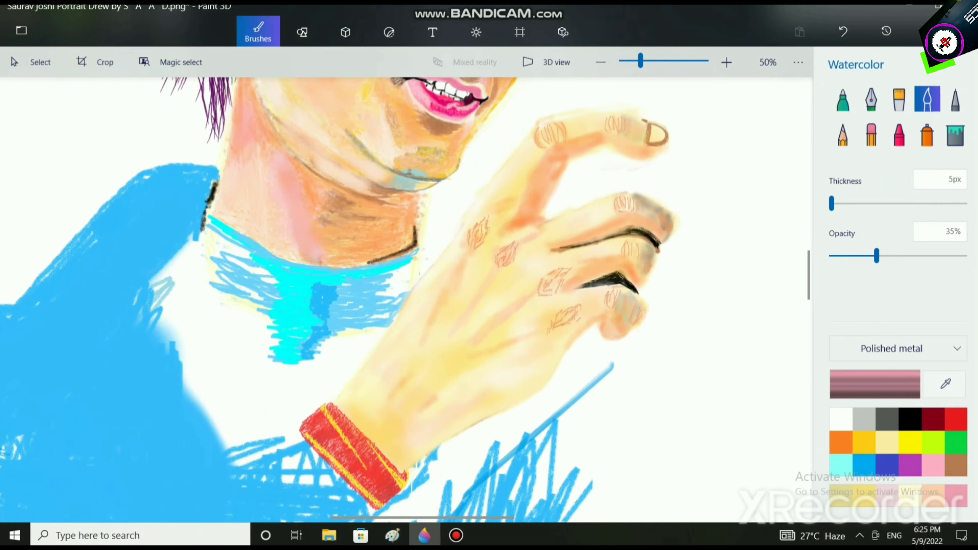
scroll(442, 218, up, 8)
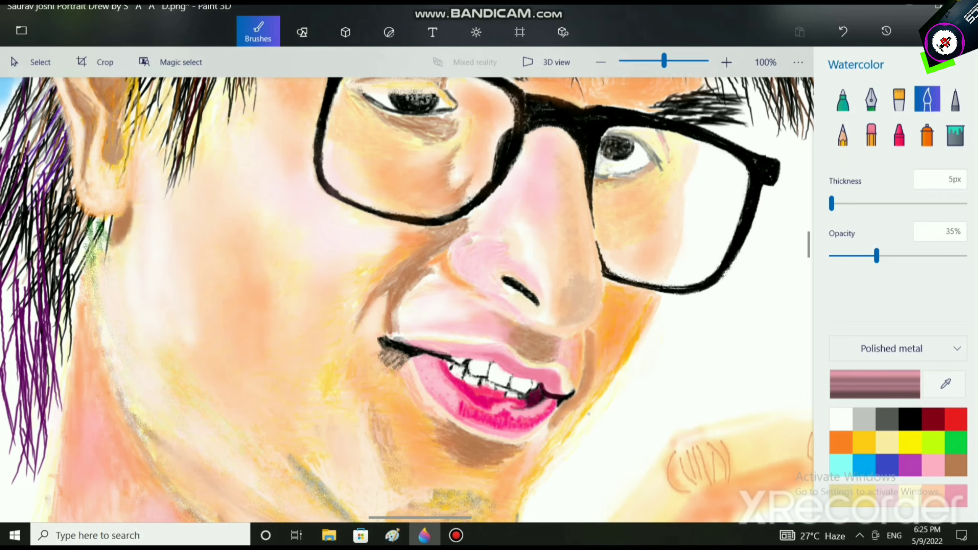
scroll(407, 300, down, 8)
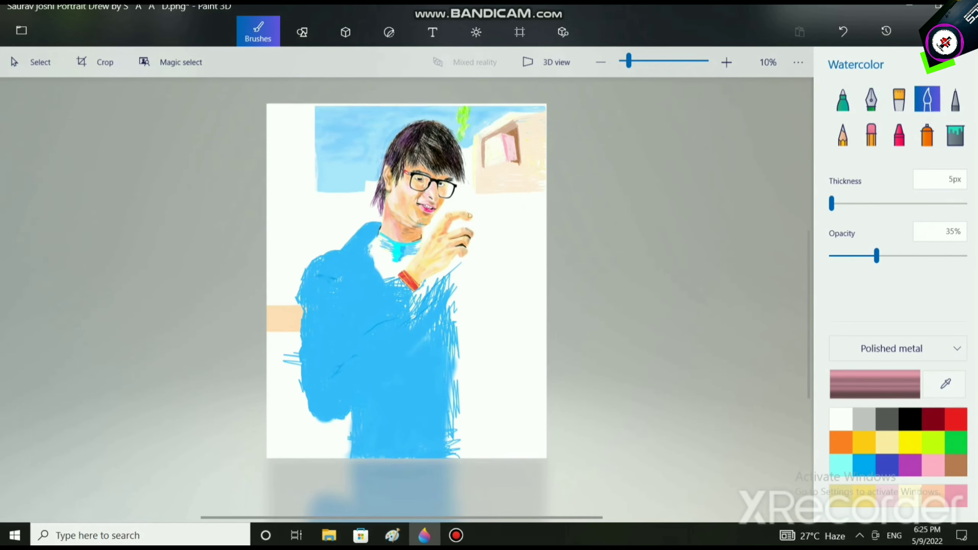
scroll(736, 299, up, 3)
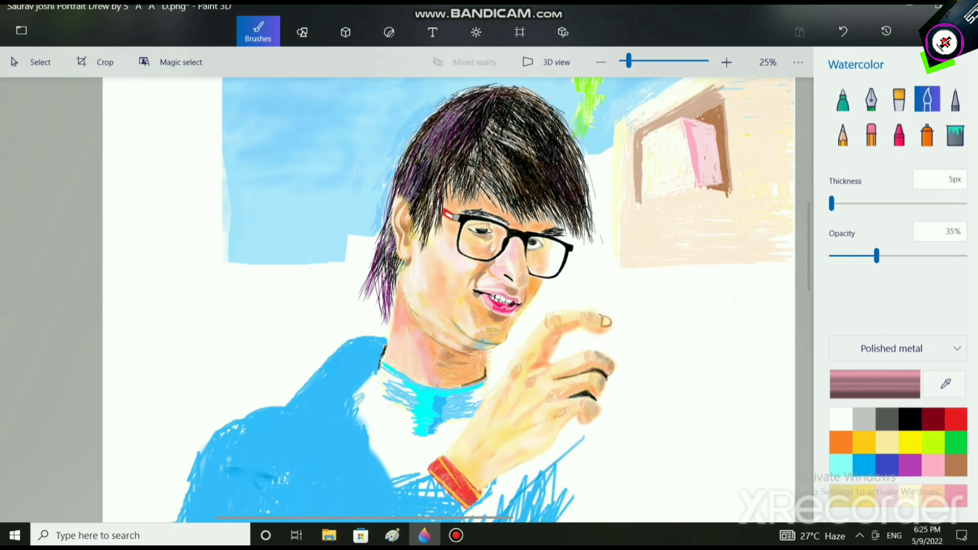
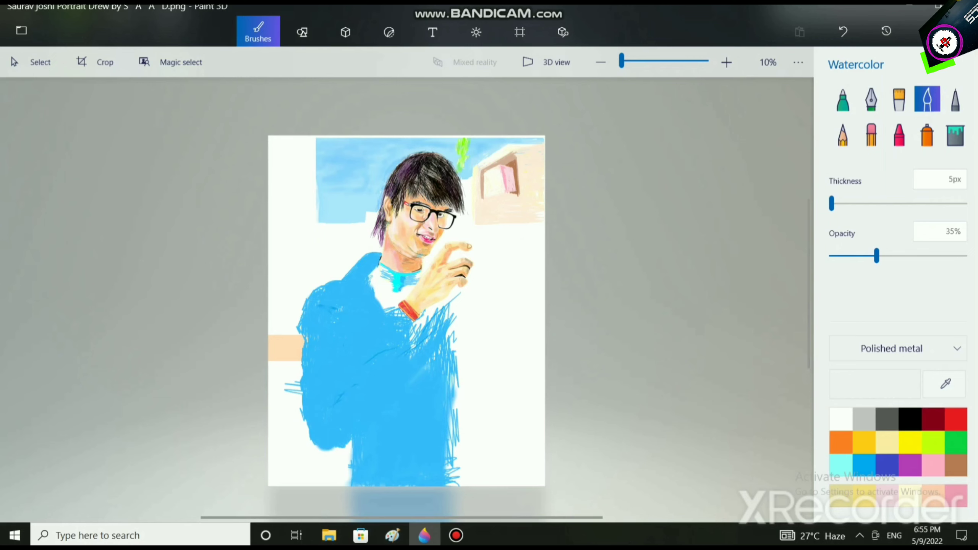
Choose the bright blue paint colour and mix a darker shade of it for the clothing shadows
click(885, 465)
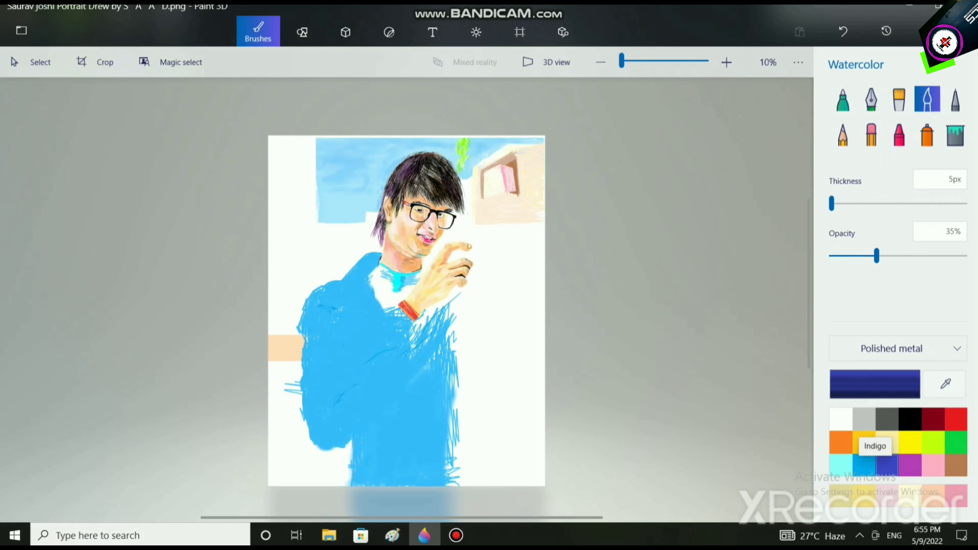
click(864, 465)
click(875, 384)
click(536, 162)
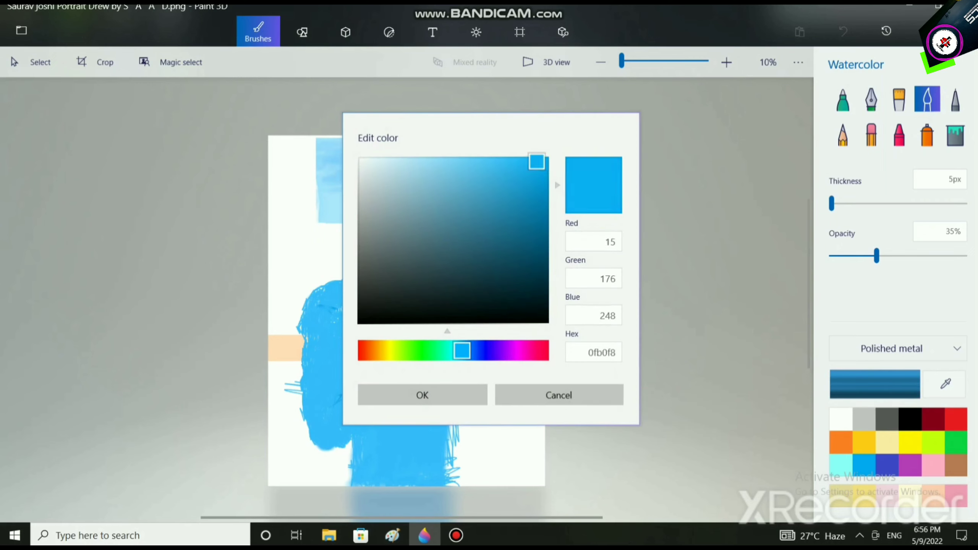
drag(537, 162, 543, 184)
click(422, 395)
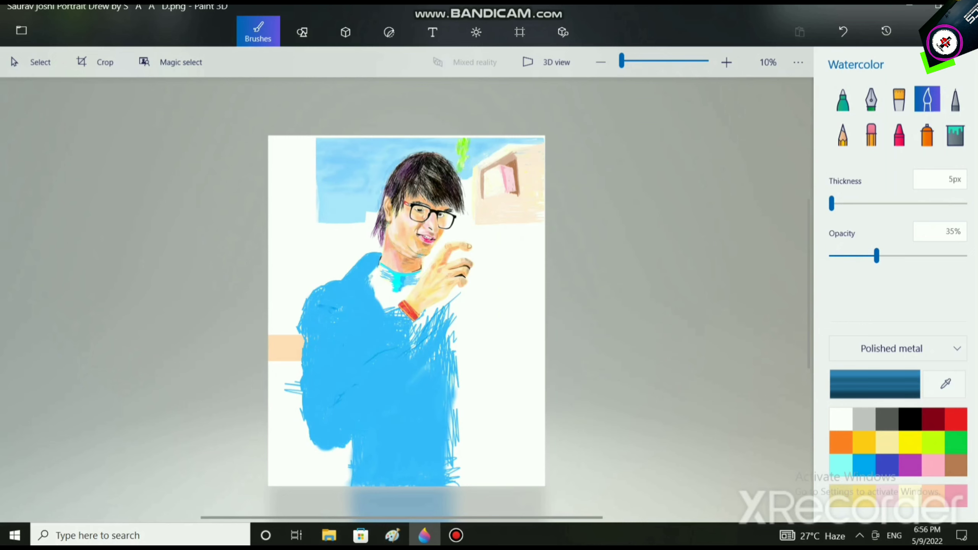
Paint a small dark blue shadow where the sleeve meets the torso, increasing the Watercolor brush thickness to 98 px
drag(832, 203, 832, 203)
scroll(384, 388, up, 2)
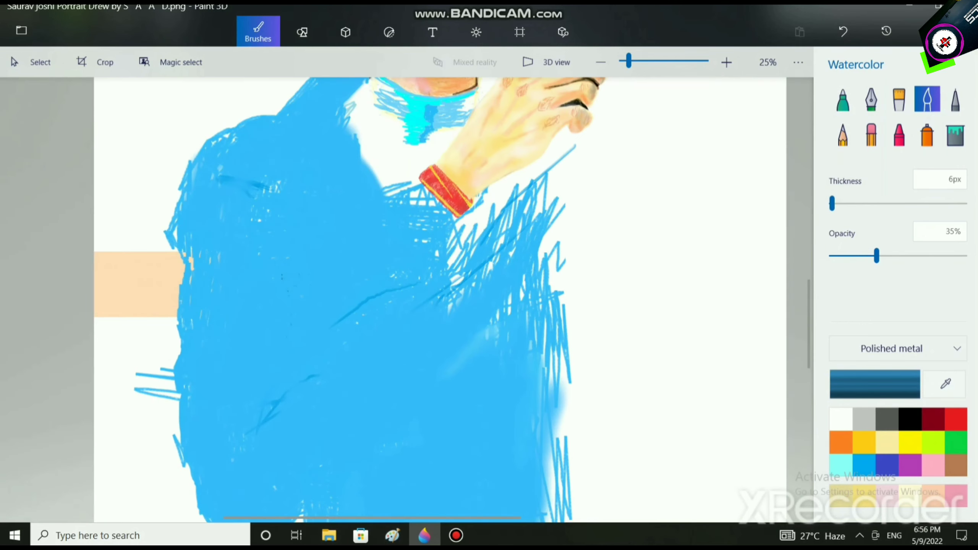
scroll(385, 300, down, 2)
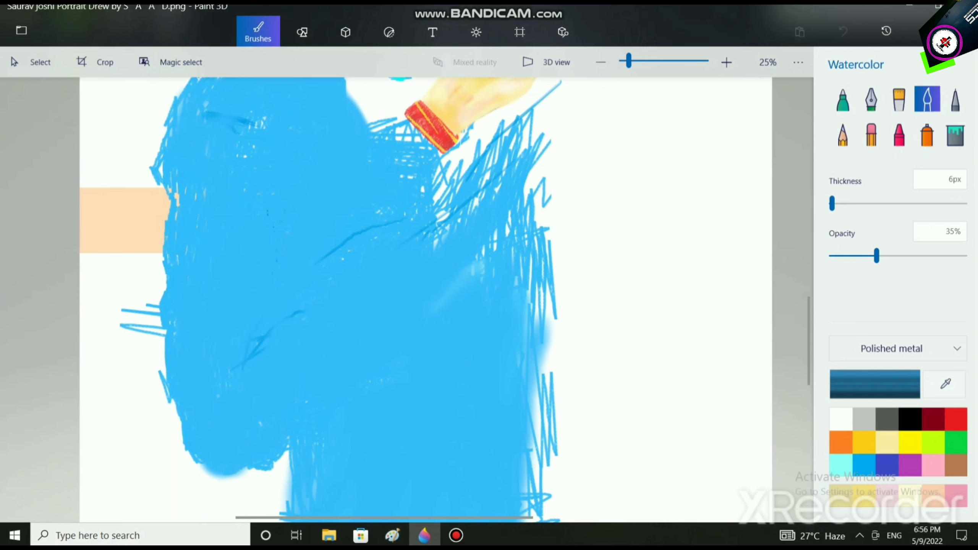
drag(832, 204, 842, 203)
drag(313, 395, 313, 416)
drag(842, 203, 894, 204)
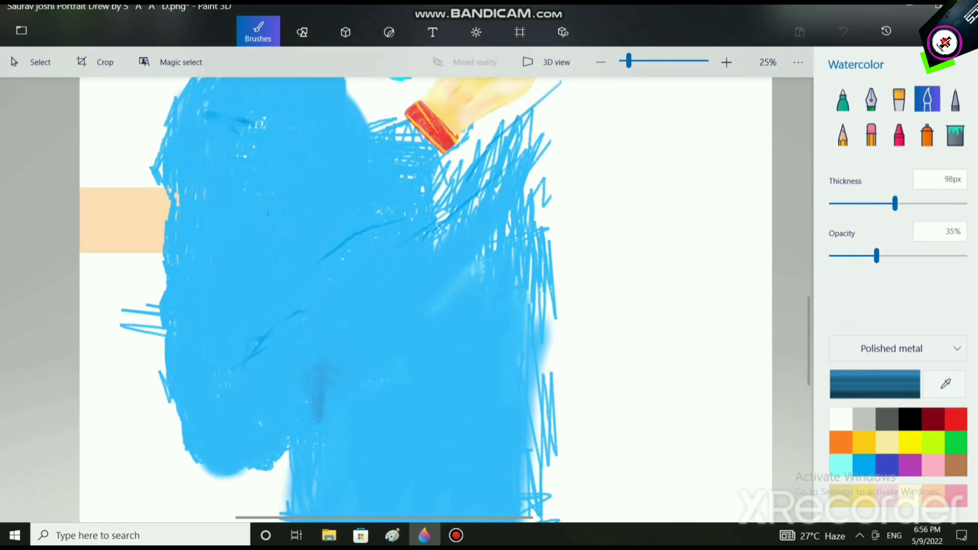
Increase the Watercolor brush to 200 px thickness and 100% opacity
scroll(341, 331, down, 3)
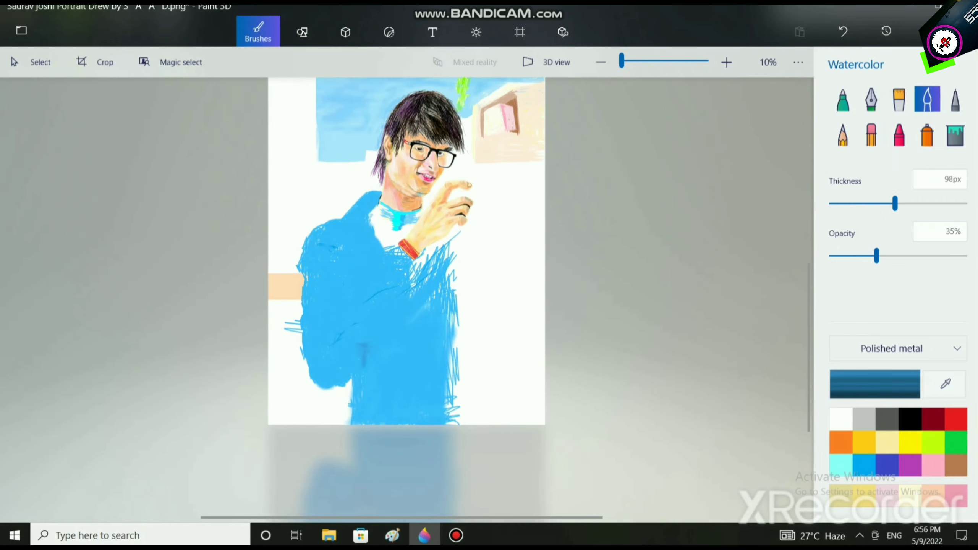
scroll(312, 382, up, 3)
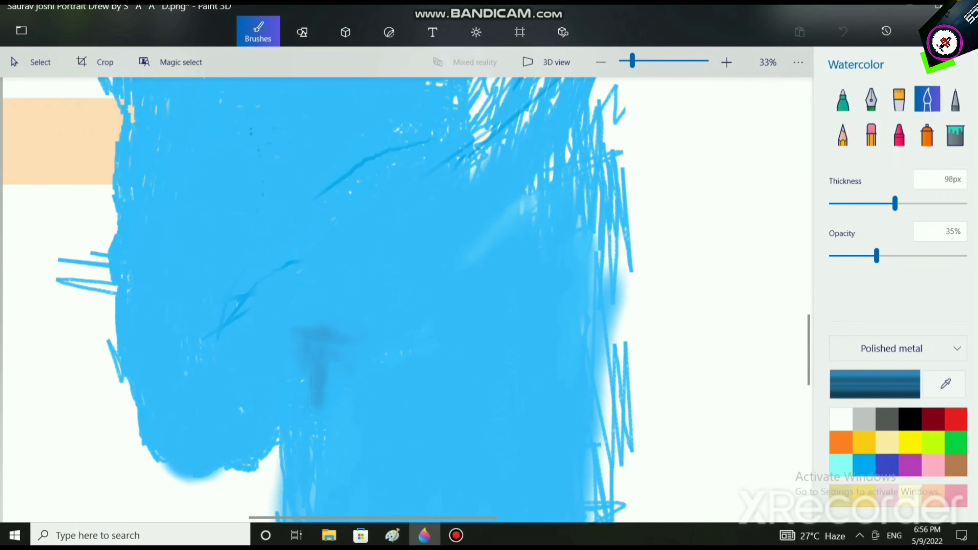
drag(895, 204, 915, 204)
drag(876, 256, 917, 256)
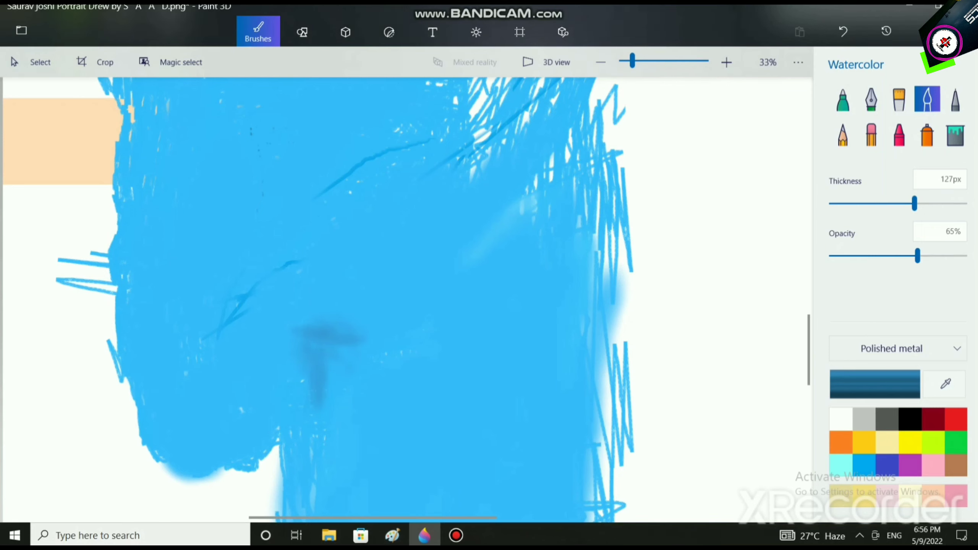
key(shift+bracketright)
key(shift+bracketright)
key(shift+bracketright)
key(shift+bracketright)
key(bracketright)
key(bracketright)
key(bracketright)
key(bracketright)
key(bracketright)
key(bracketright)
key(bracketright)
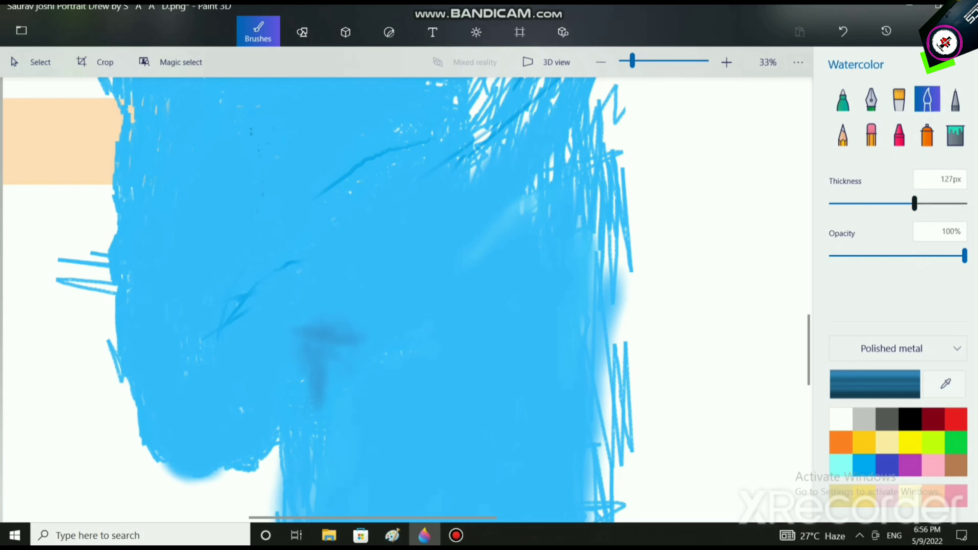
Broaden the dark blue fold shadow beside the sleeve and shade the sleeve's lower edge
mouse_move(306, 379)
mouse_down()
mouse_move(294, 352)
mouse_move(302, 327)
mouse_move(370, 345)
mouse_up()
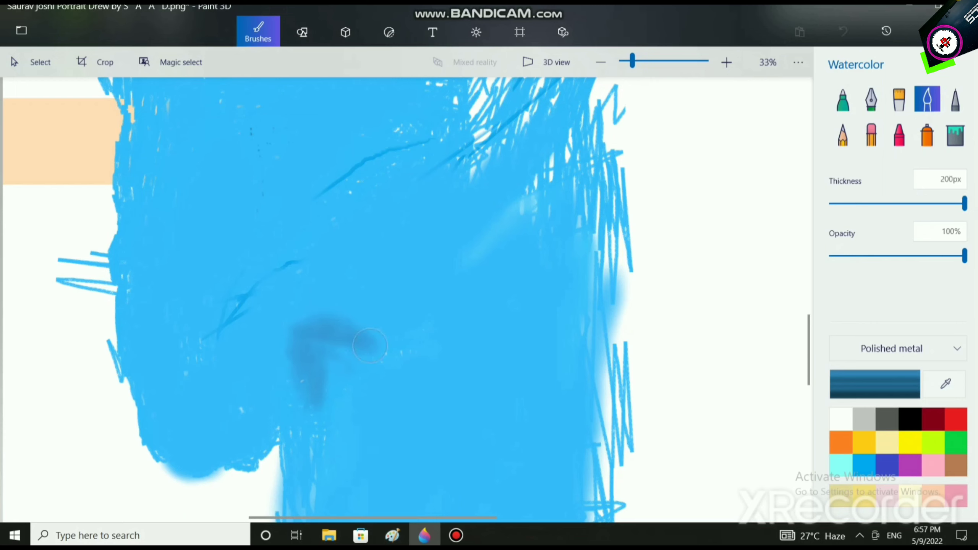
drag(308, 381, 288, 333)
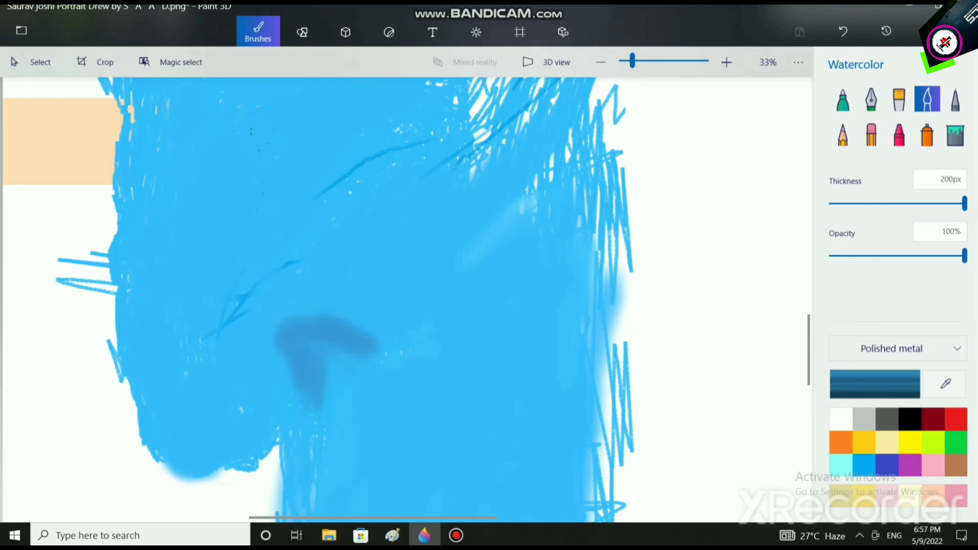
mouse_move(233, 461)
mouse_down()
mouse_move(254, 435)
mouse_move(199, 439)
mouse_up()
Paint a dark blue shadow on the clothing from below the red wristband diagonally down the inner sleeve
scroll(264, 356, up, 3)
scroll(265, 356, right, 4)
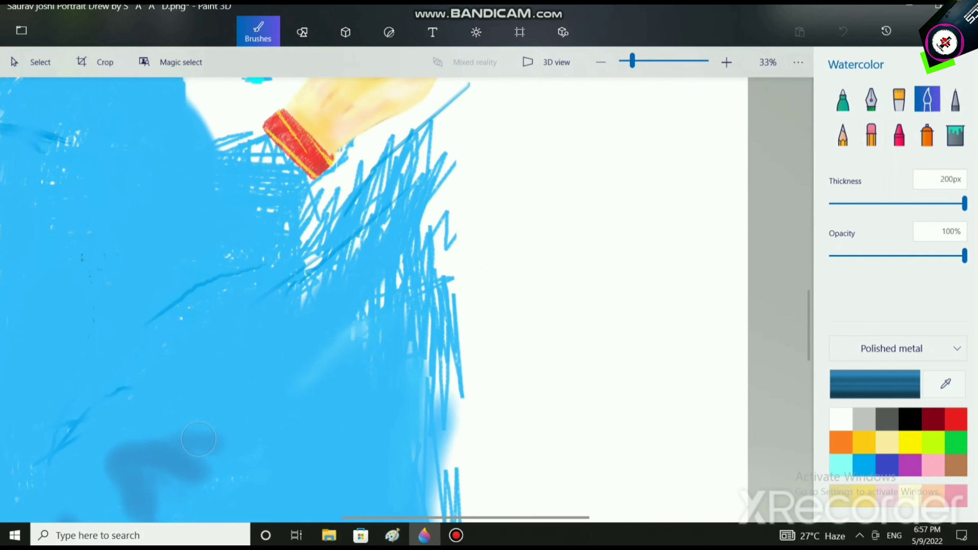
scroll(306, 324, up, 5)
scroll(305, 324, left, 2)
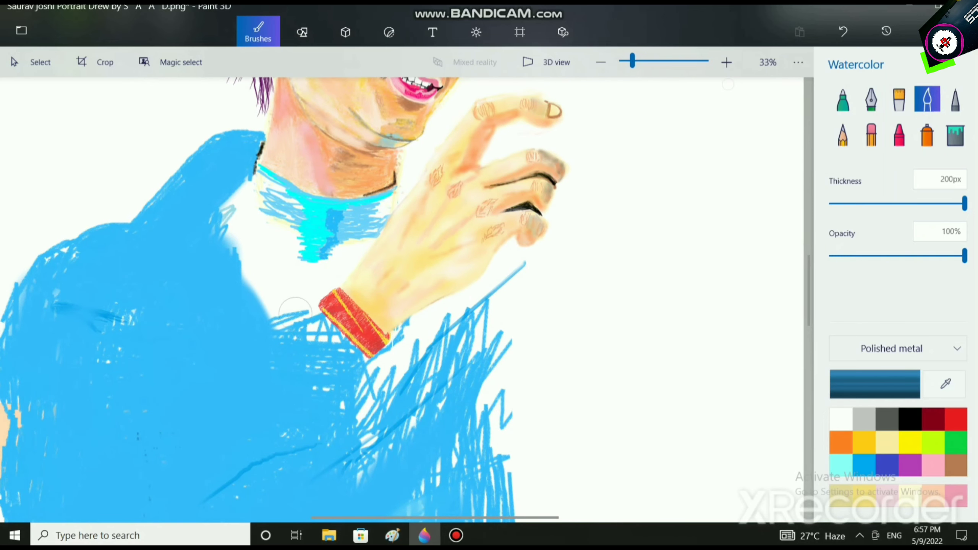
mouse_move(307, 326)
mouse_down()
mouse_move(316, 351)
mouse_move(320, 331)
mouse_move(339, 351)
mouse_move(332, 379)
mouse_move(291, 335)
mouse_move(306, 325)
mouse_up()
scroll(349, 412, down, 1)
scroll(349, 412, left, 1)
mouse_move(327, 401)
mouse_down()
mouse_move(397, 351)
mouse_move(312, 416)
mouse_move(383, 385)
mouse_up()
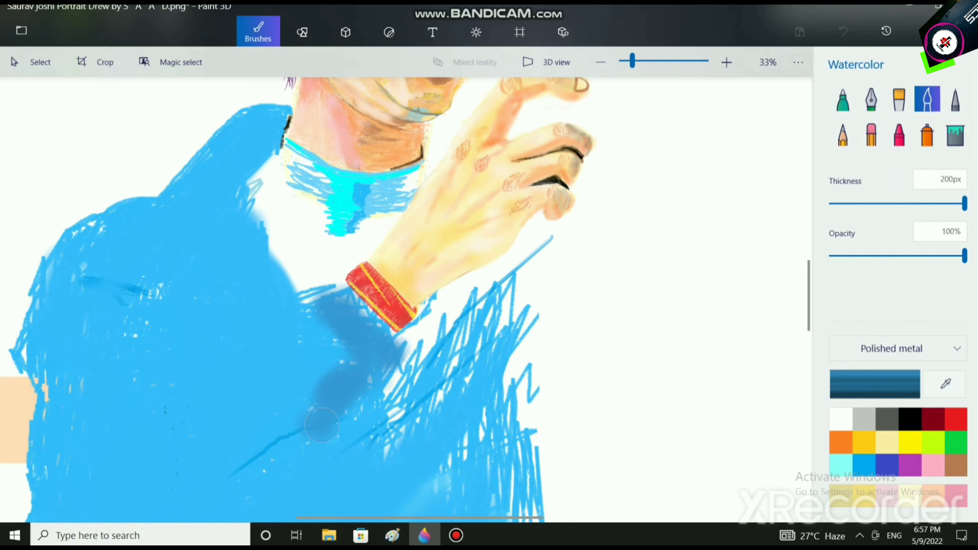
mouse_move(322, 425)
mouse_down()
mouse_move(306, 460)
mouse_move(324, 440)
mouse_move(261, 484)
mouse_up()
Extend the dark blue sleeve shadow from the wristband down towards the lower fold
scroll(326, 399, down, 2)
scroll(327, 399, left, 1)
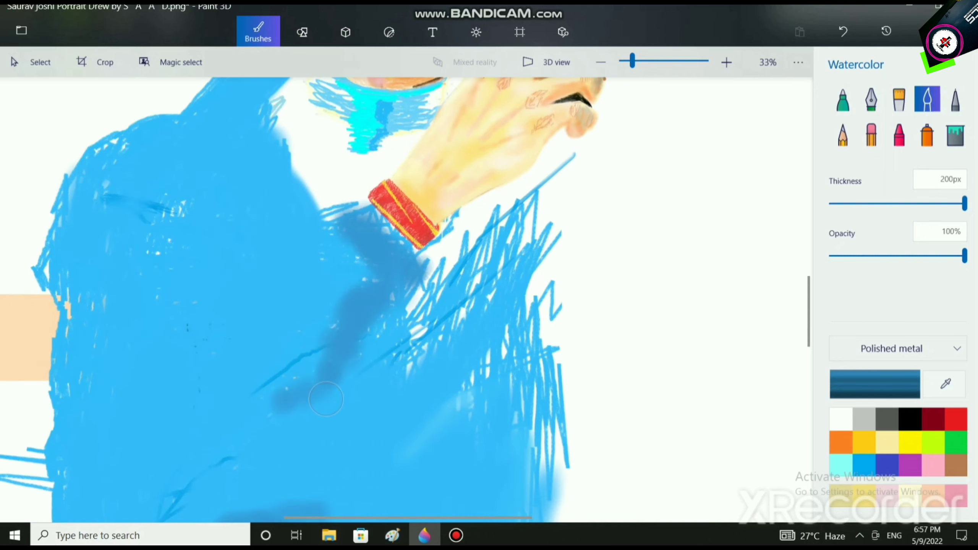
scroll(326, 399, down, 3)
scroll(326, 399, right, 1)
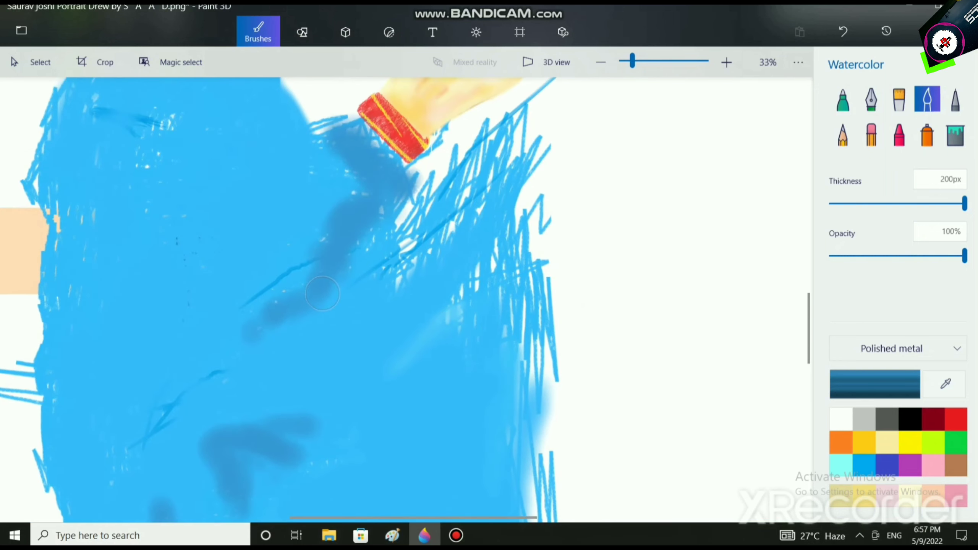
mouse_move(393, 184)
mouse_down()
mouse_move(415, 196)
mouse_move(381, 228)
mouse_move(355, 218)
mouse_move(405, 210)
mouse_move(335, 270)
mouse_move(352, 266)
mouse_move(325, 329)
mouse_up()
scroll(346, 337, down, 5)
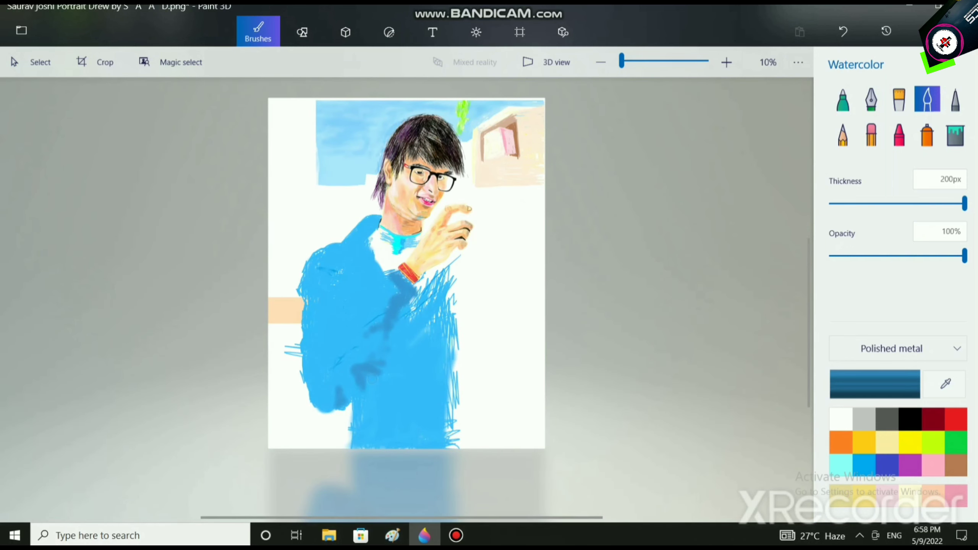
scroll(362, 358, up, 3)
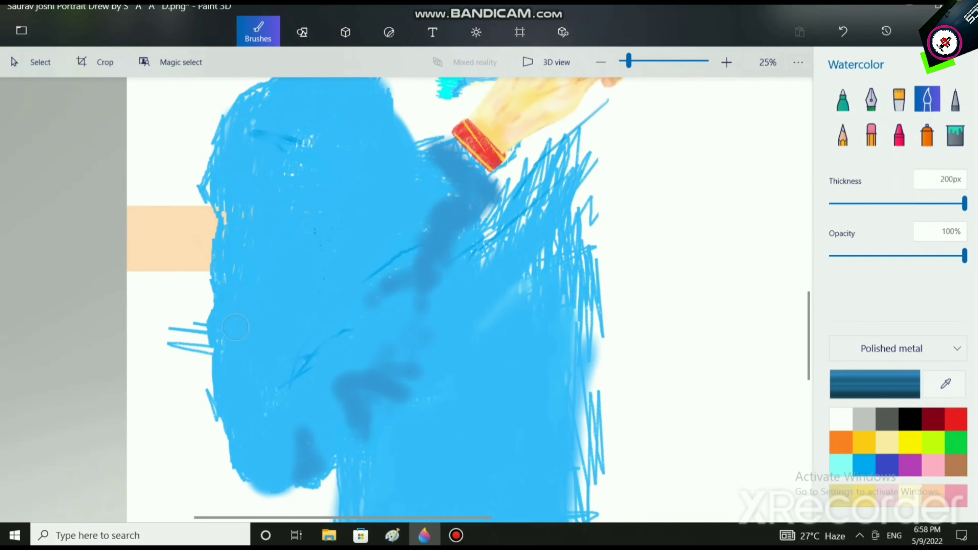
Paint a wide dark blue zigzag fold shadow on the upper sleeve with the 200 px Watercolor brush
mouse_move(258, 275)
mouse_down()
mouse_move(295, 260)
mouse_move(255, 283)
mouse_move(315, 275)
mouse_move(297, 199)
mouse_move(313, 199)
mouse_move(321, 170)
mouse_up()
scroll(297, 237, up, 3)
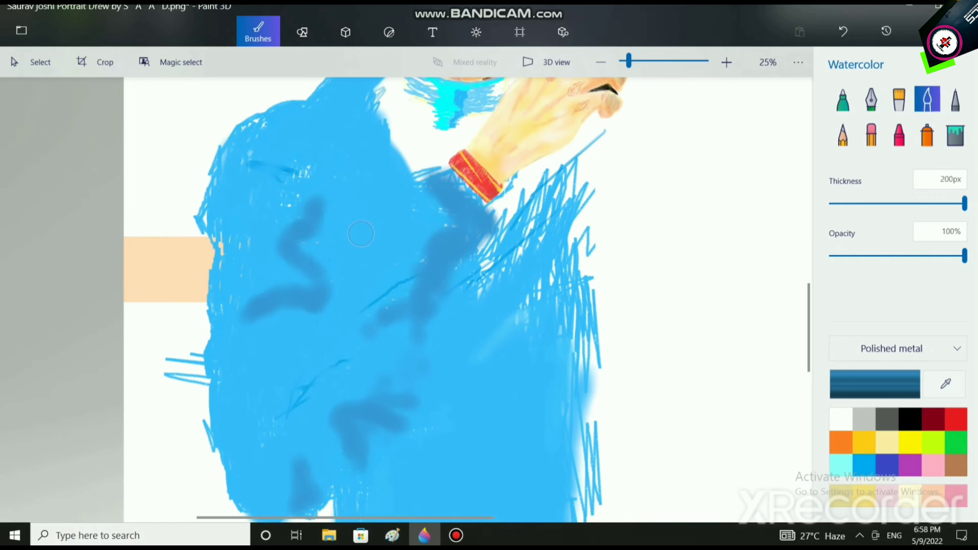
scroll(424, 300, down, 10)
scroll(423, 301, right, 2)
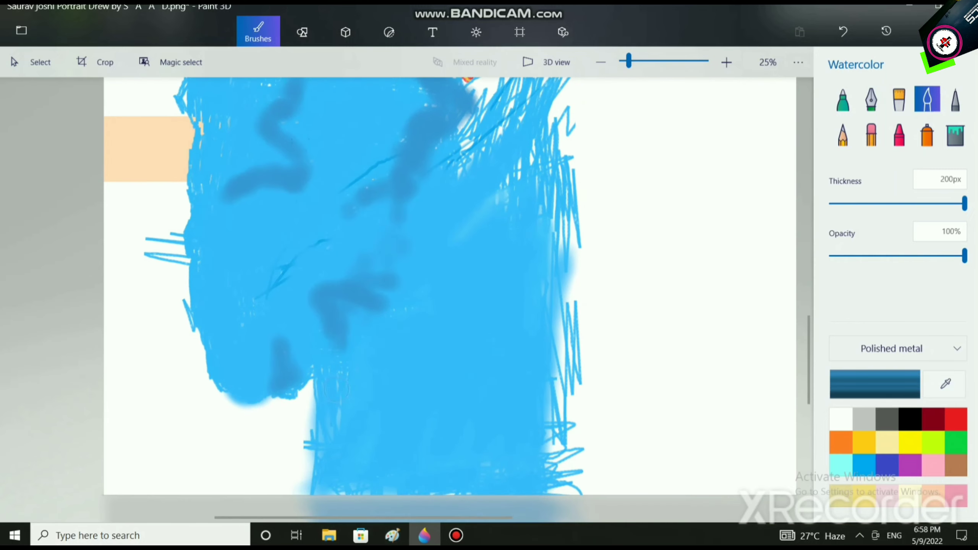
Reduce the brush thickness to 43 px and paint short, thin dark blue fold lines on the shoulder and upper sleeve
drag(965, 203, 857, 204)
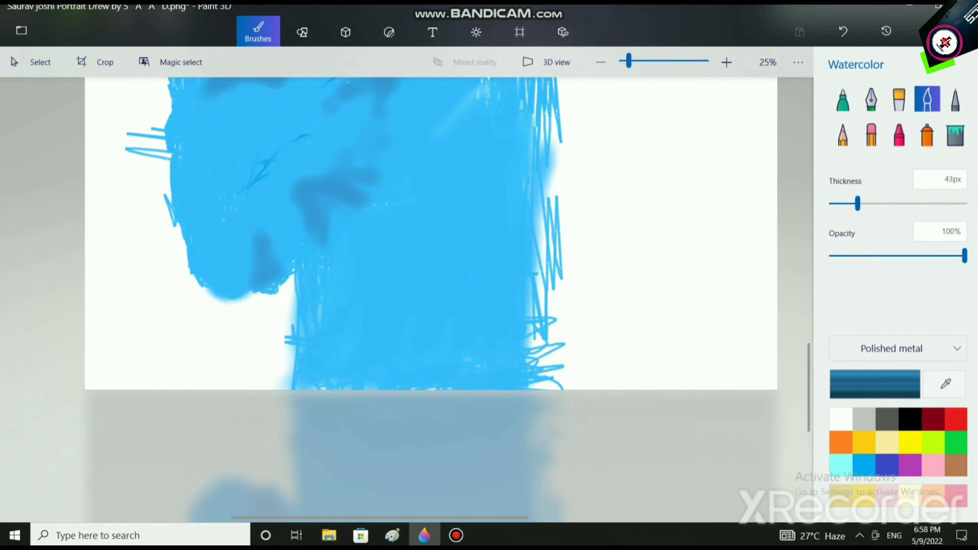
scroll(408, 300, up, 5)
scroll(408, 300, left, 2)
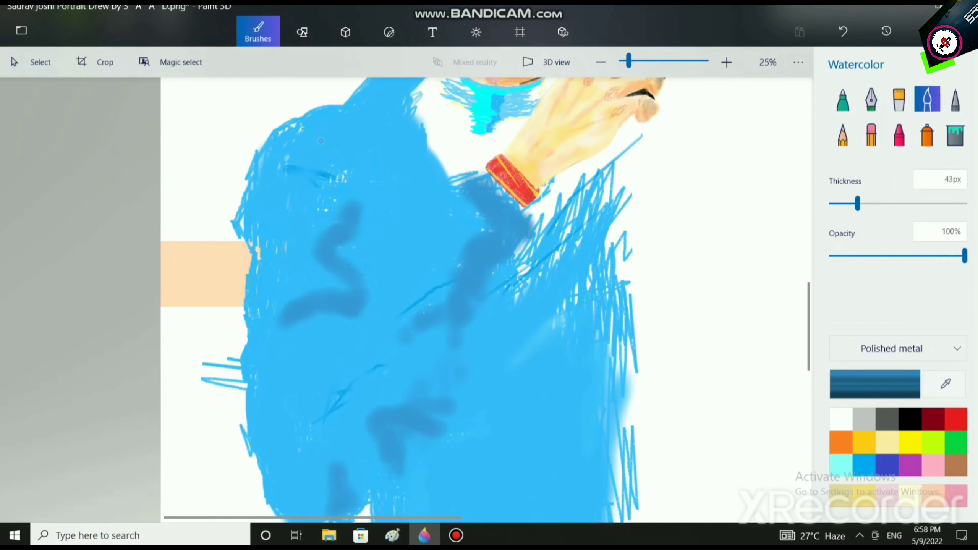
drag(309, 125, 318, 138)
drag(267, 166, 282, 169)
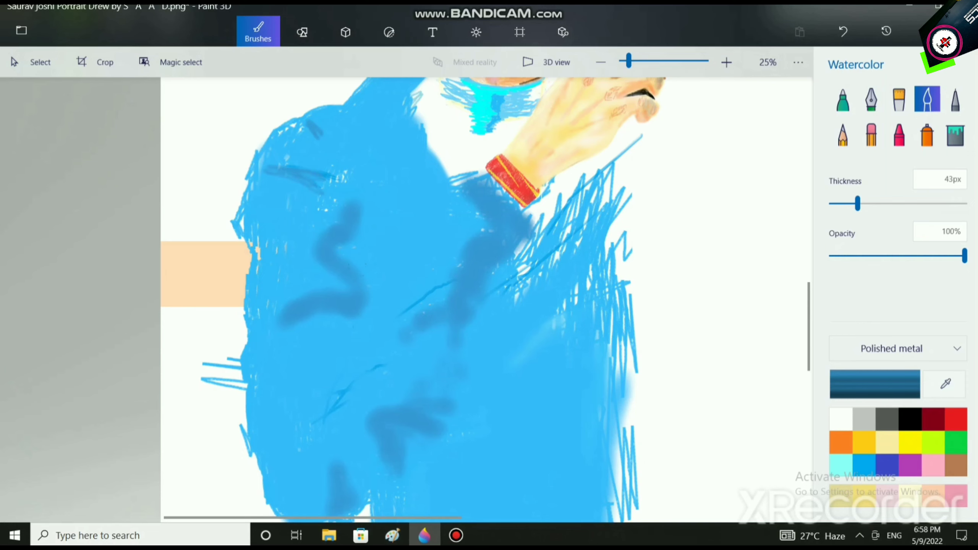
drag(257, 214, 314, 230)
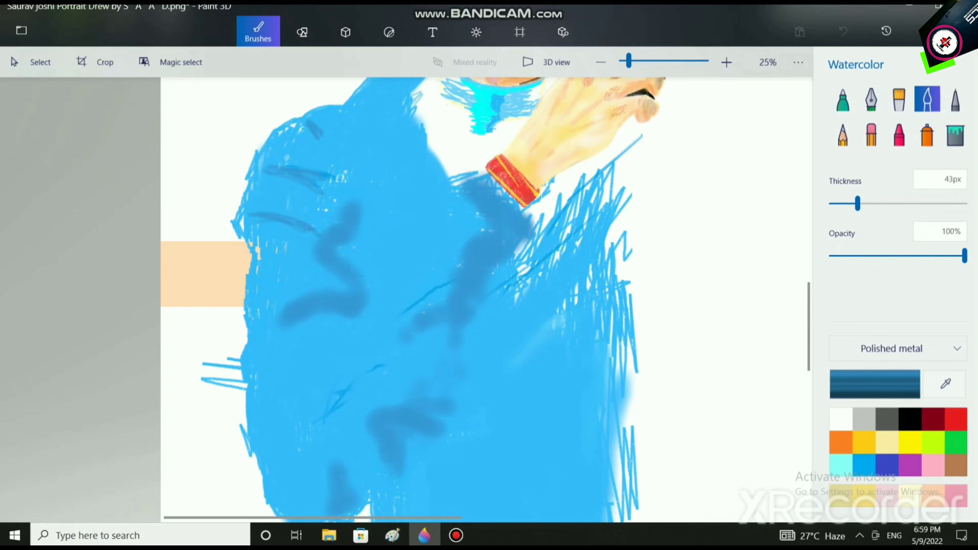
Trace the sleeve's lower edge in thin dark blue lines from the elbow up to the shadow below the wristband
scroll(485, 300, down, 2)
scroll(485, 301, right, 2)
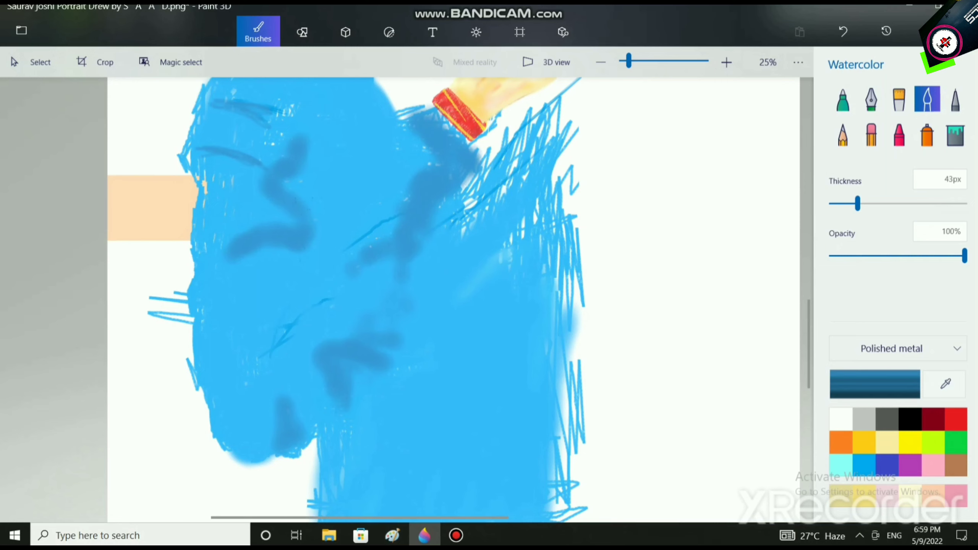
mouse_move(270, 460)
mouse_down()
mouse_move(281, 458)
mouse_move(261, 467)
mouse_move(304, 449)
mouse_move(327, 421)
mouse_up()
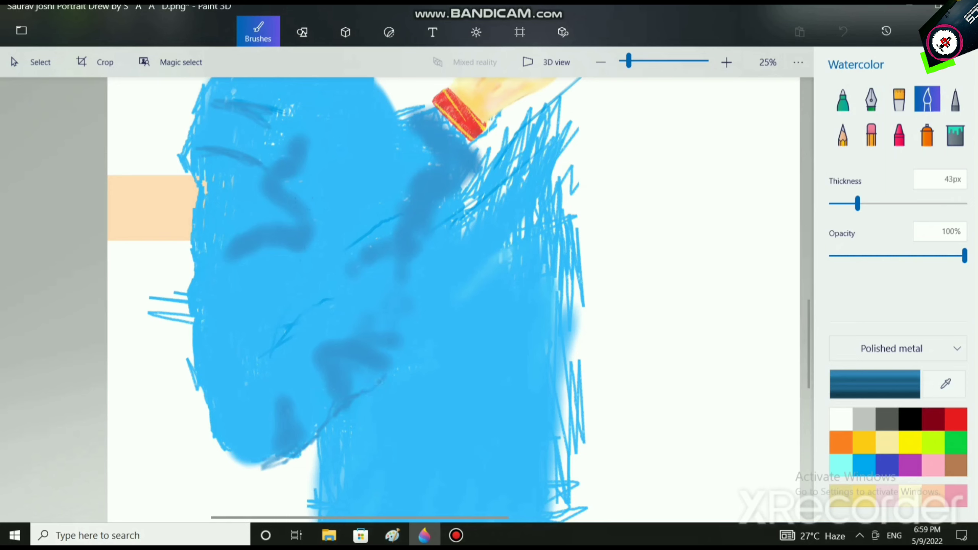
mouse_move(385, 377)
mouse_down()
mouse_move(424, 331)
mouse_move(411, 340)
mouse_move(412, 306)
mouse_move(422, 299)
mouse_move(420, 320)
mouse_move(433, 261)
mouse_move(428, 232)
mouse_move(435, 237)
mouse_move(449, 203)
mouse_up()
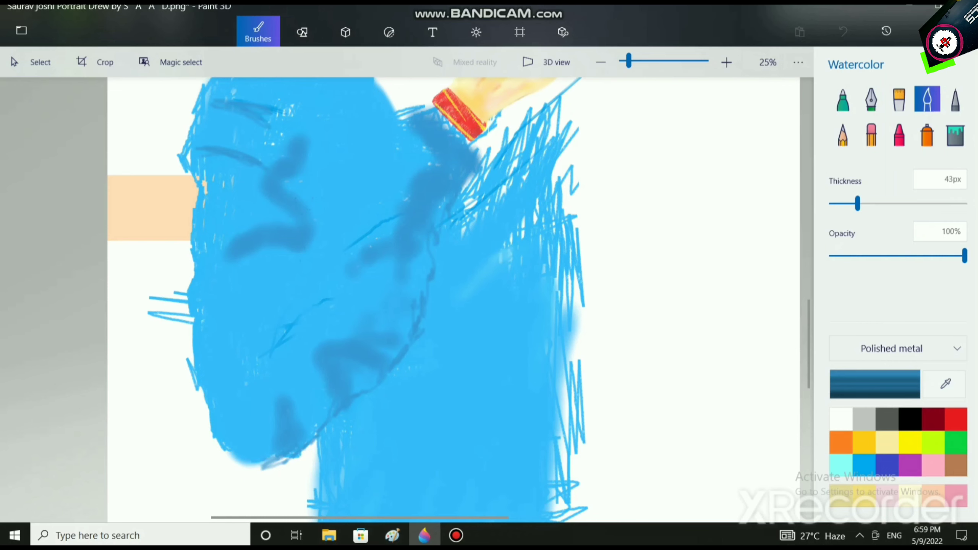
scroll(375, 320, down, 2)
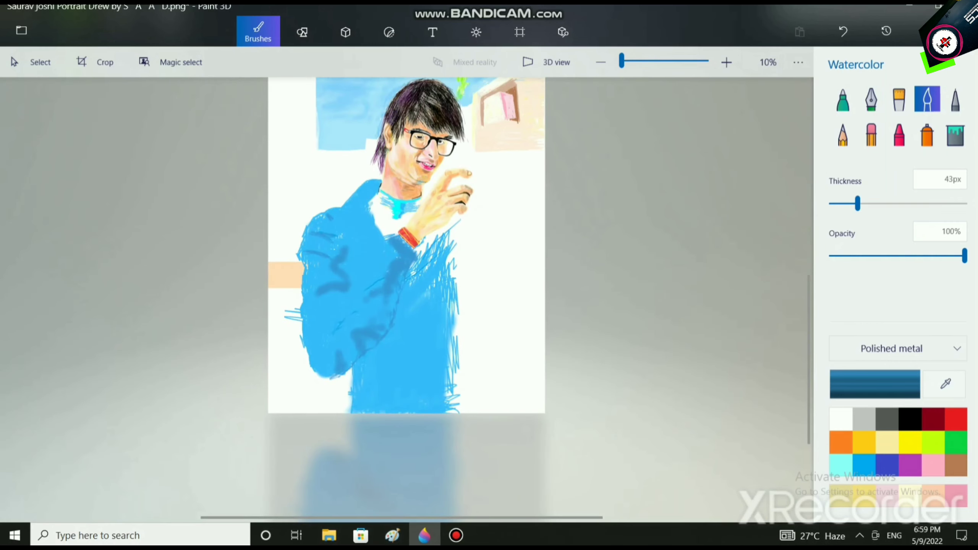
scroll(408, 358, up, 3)
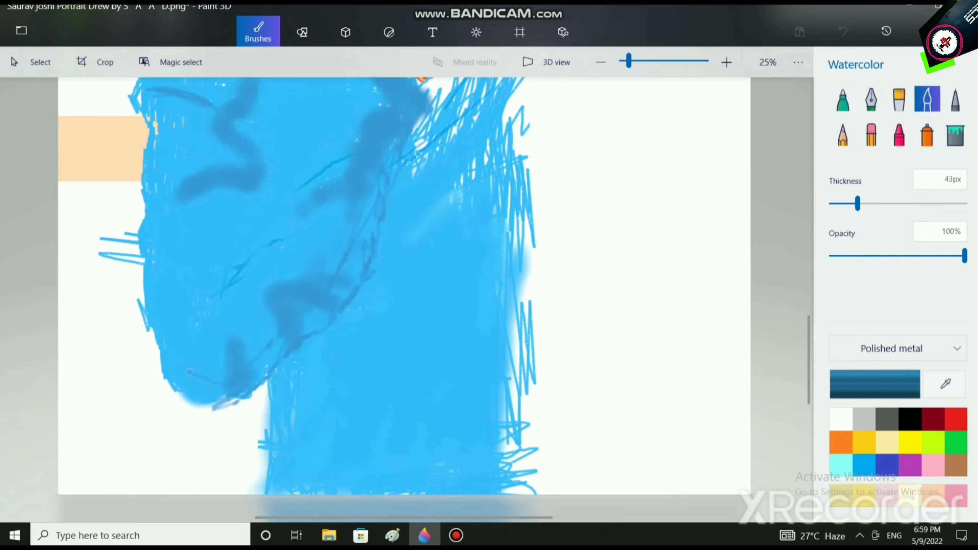
scroll(406, 300, down, 3)
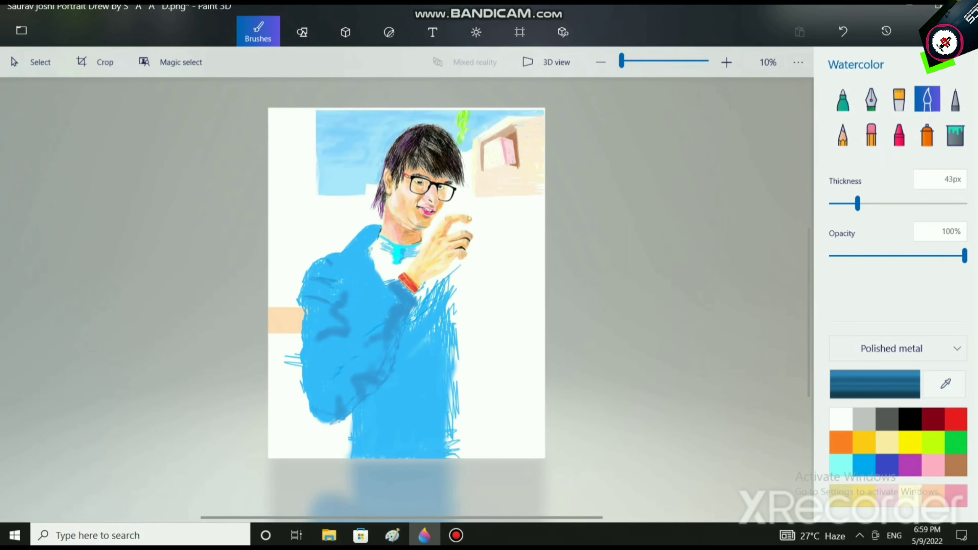
Fill the white gaps along the red wristband's lower edge and beneath its corner with dark blue
scroll(423, 274, up, 3)
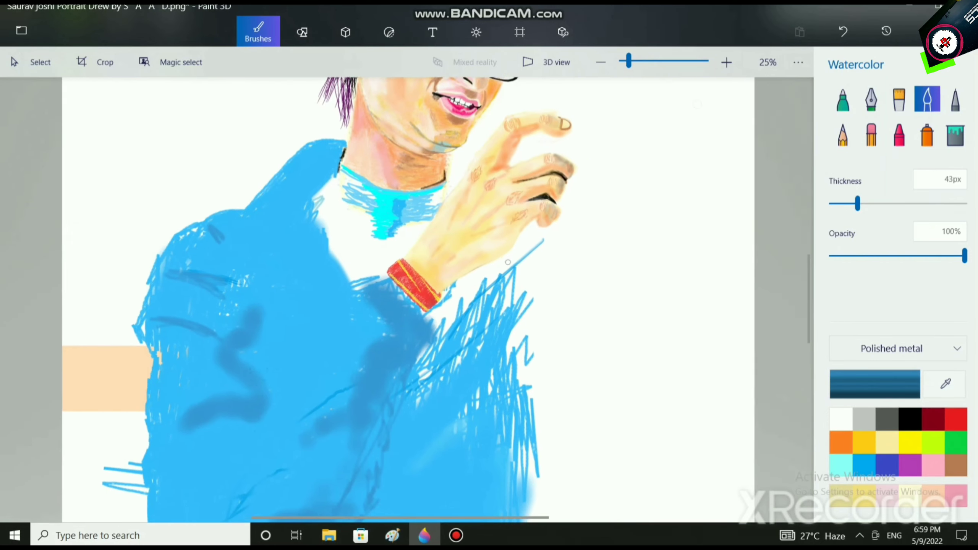
scroll(358, 304, up, 5)
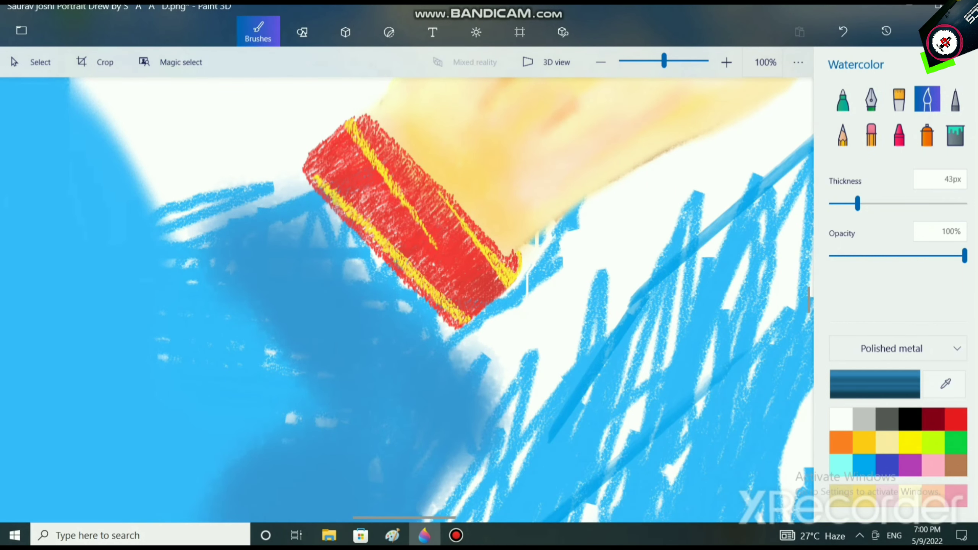
scroll(335, 281, up, 1)
mouse_move(219, 140)
mouse_down()
mouse_move(365, 279)
mouse_move(330, 243)
mouse_move(349, 248)
mouse_move(369, 284)
mouse_up()
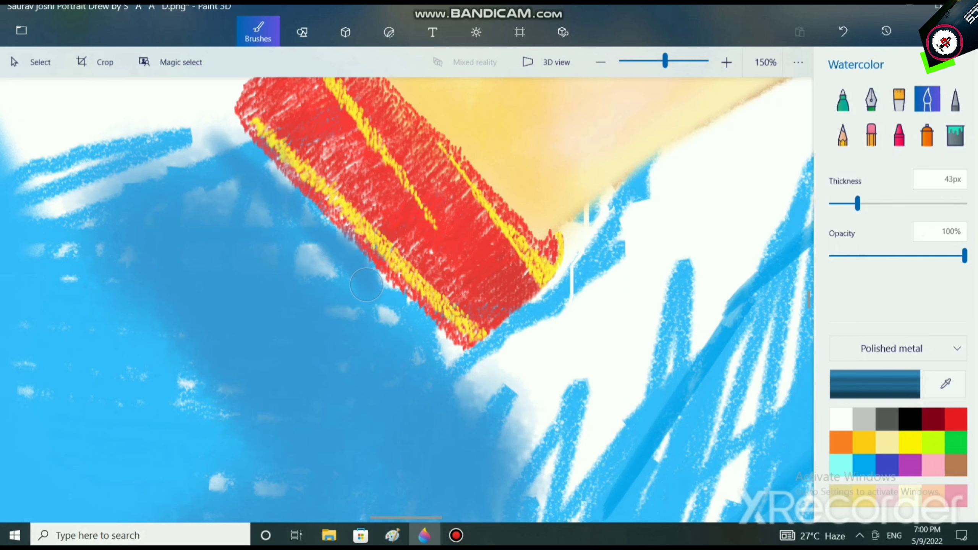
key(ctrl+z)
scroll(522, 342, up, 2)
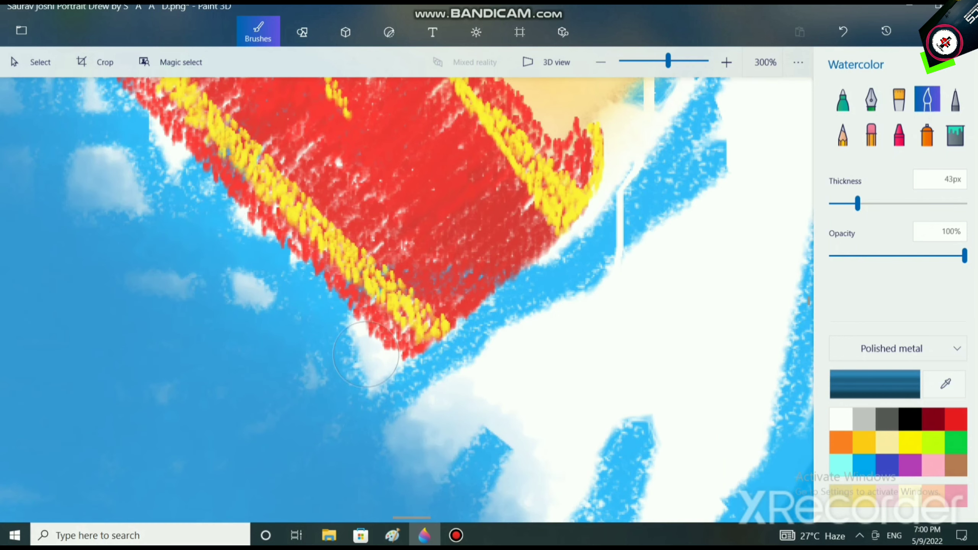
mouse_move(362, 357)
mouse_down()
mouse_move(350, 361)
mouse_move(370, 379)
mouse_move(349, 339)
mouse_move(203, 231)
mouse_move(146, 158)
mouse_move(166, 162)
mouse_move(296, 370)
mouse_move(443, 455)
mouse_move(413, 415)
mouse_move(422, 430)
mouse_move(494, 428)
mouse_move(483, 389)
mouse_move(461, 385)
mouse_move(453, 414)
mouse_move(463, 370)
mouse_move(427, 408)
mouse_move(389, 381)
mouse_move(370, 405)
mouse_move(377, 375)
mouse_move(346, 347)
mouse_move(404, 388)
mouse_move(462, 388)
mouse_move(447, 371)
mouse_move(465, 400)
mouse_move(502, 395)
mouse_move(489, 463)
mouse_up()
scroll(485, 447, down, 5)
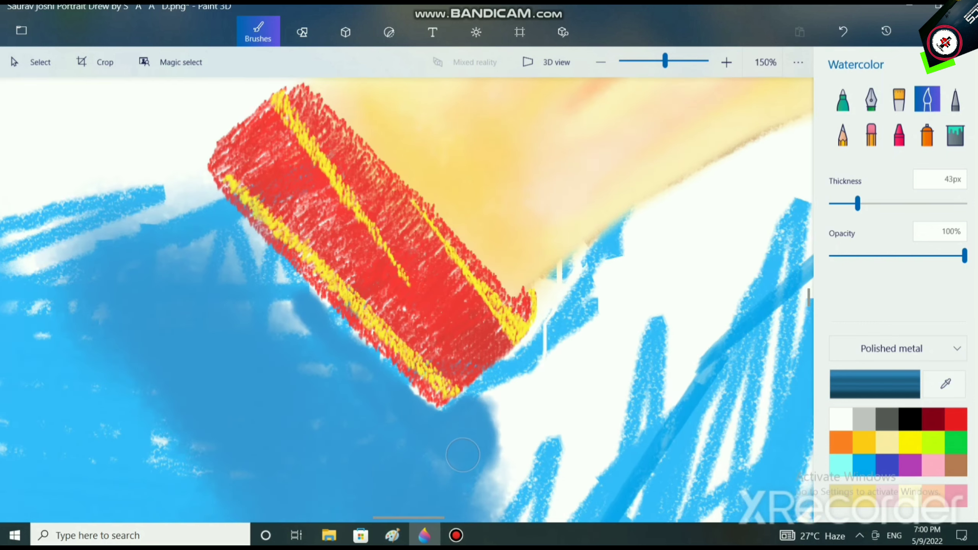
Extend the dark blue shadow below the wristband's corner and fill the pale gaps on the cuff beside its upper end
scroll(485, 446, down, 2)
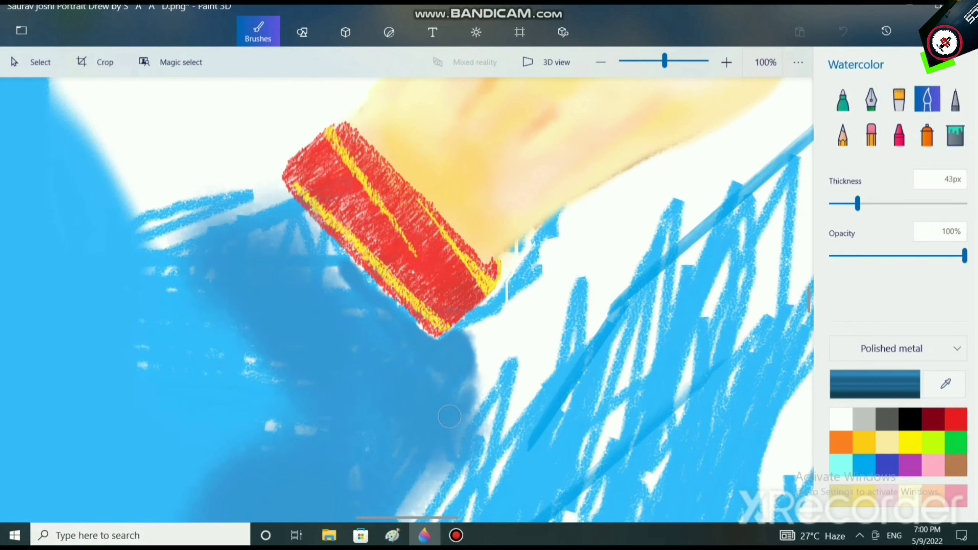
mouse_move(422, 439)
mouse_down()
mouse_move(464, 384)
mouse_move(468, 423)
mouse_up()
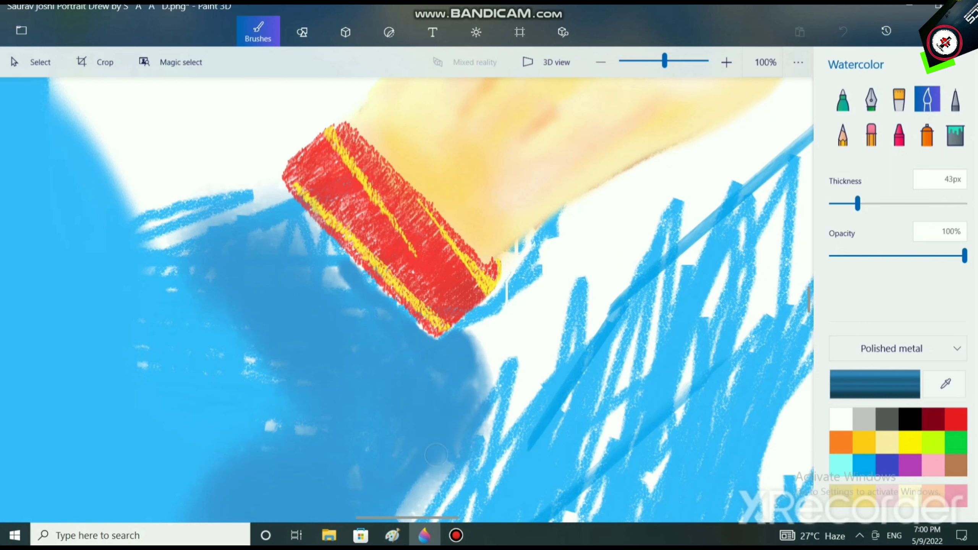
scroll(299, 307, up, 2)
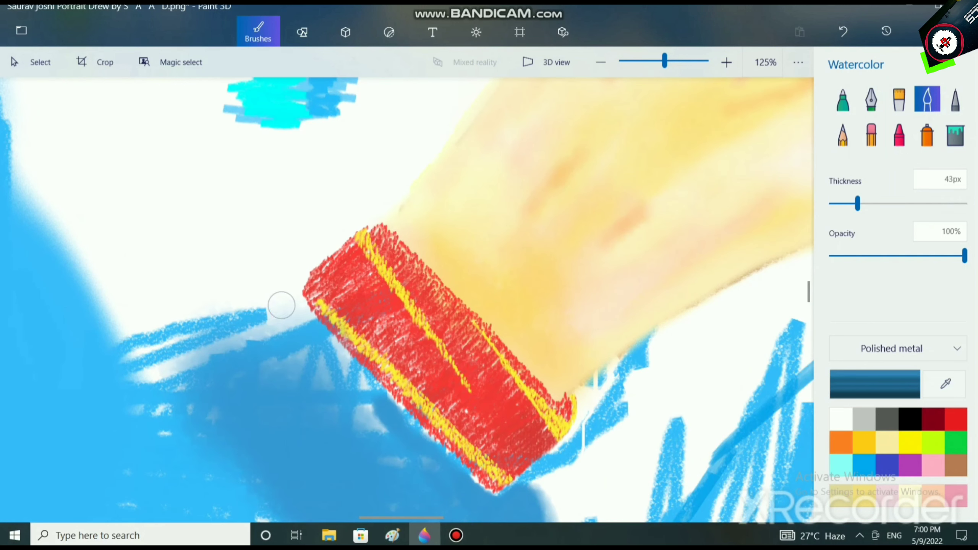
mouse_move(200, 354)
mouse_down()
mouse_move(286, 313)
mouse_move(312, 366)
mouse_move(378, 431)
mouse_move(361, 388)
mouse_move(309, 336)
mouse_move(290, 299)
mouse_move(236, 326)
mouse_move(296, 332)
mouse_move(282, 345)
mouse_move(281, 384)
mouse_up()
scroll(343, 431, down, 15)
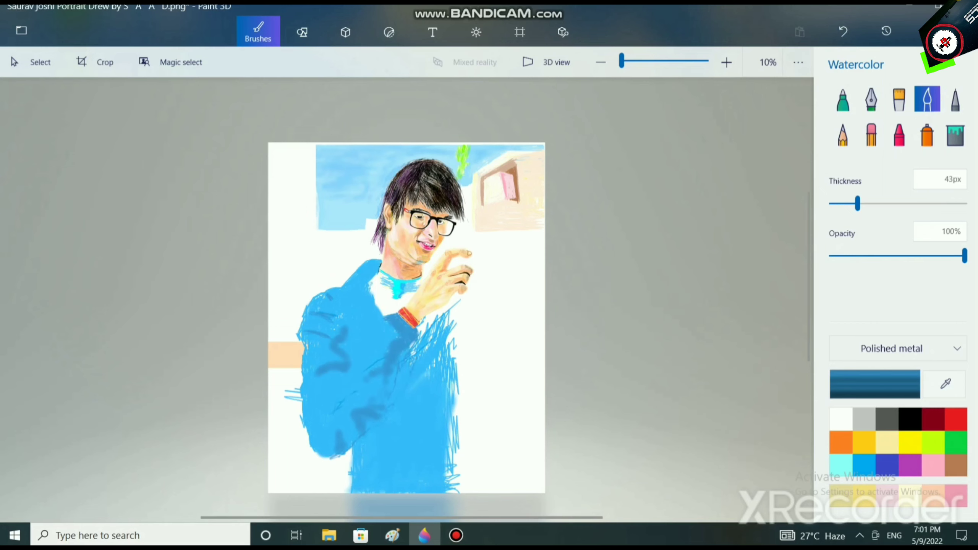
Draw two wavy dark blue crease lines from the cuff across the sleeve to the zigzag fold shadow
scroll(392, 355, up, 8)
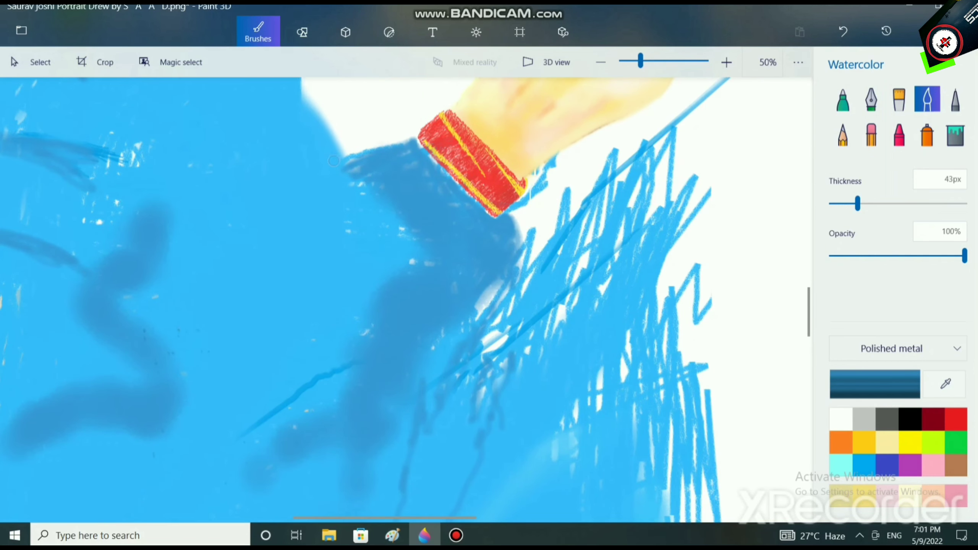
mouse_move(340, 169)
mouse_down()
mouse_move(361, 151)
mouse_move(337, 198)
mouse_move(299, 229)
mouse_up()
mouse_move(342, 180)
mouse_down()
mouse_move(312, 209)
mouse_move(162, 273)
mouse_up()
click(103, 291)
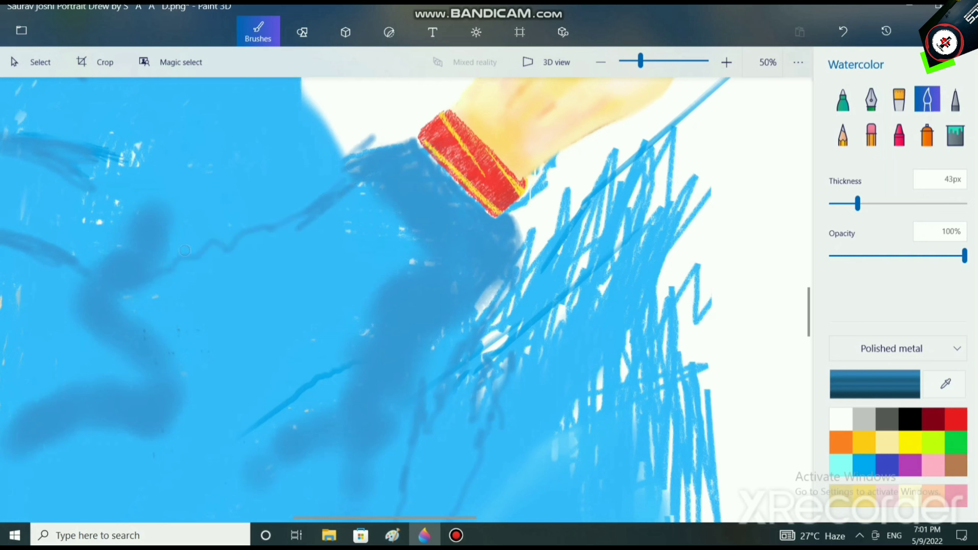
mouse_move(345, 183)
mouse_down()
mouse_move(237, 218)
mouse_move(186, 210)
mouse_up()
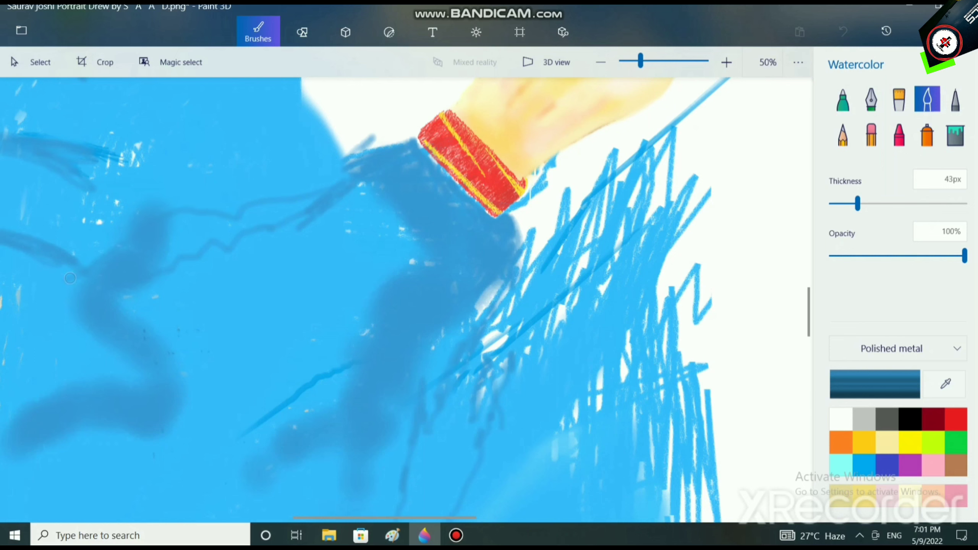
scroll(70, 278, down, 5)
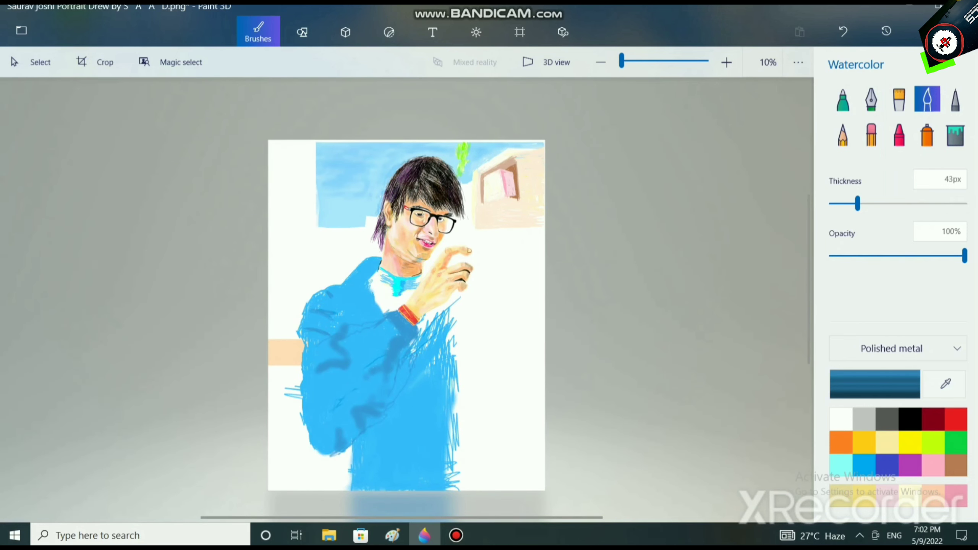
Add more thin dark blue crease strokes between the cuff and the zigzag fold and along the forearm's lower edge
scroll(427, 413, up, 3)
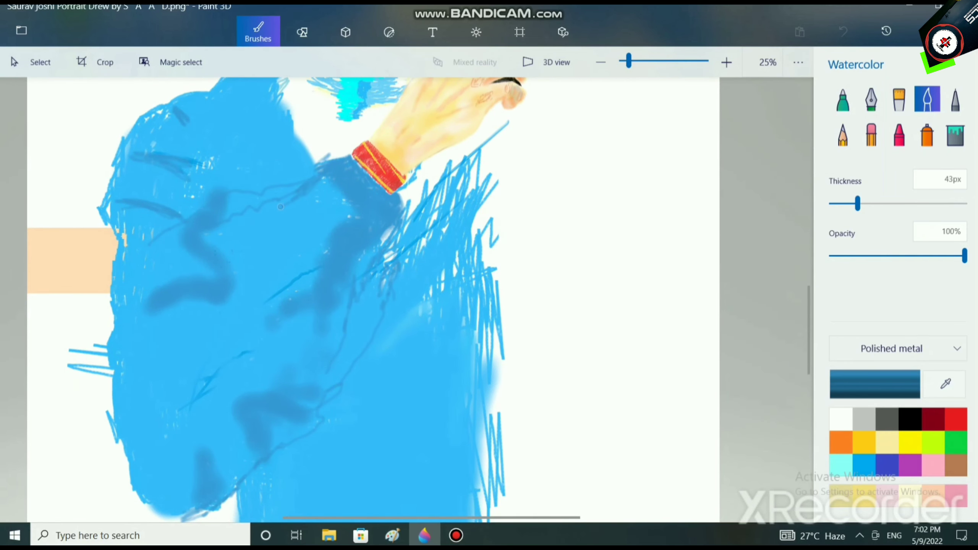
drag(286, 207, 277, 222)
drag(339, 158, 322, 180)
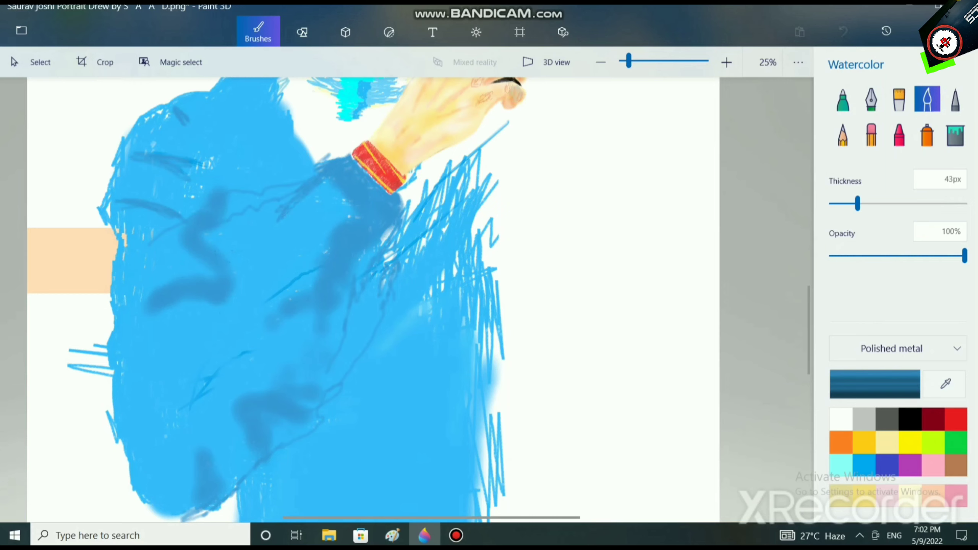
drag(276, 218, 218, 256)
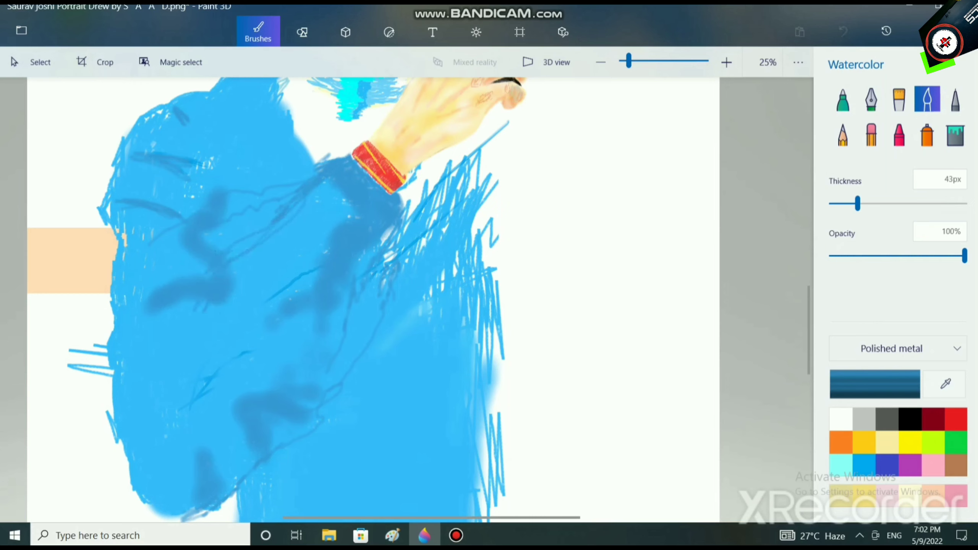
key(ctrl+z)
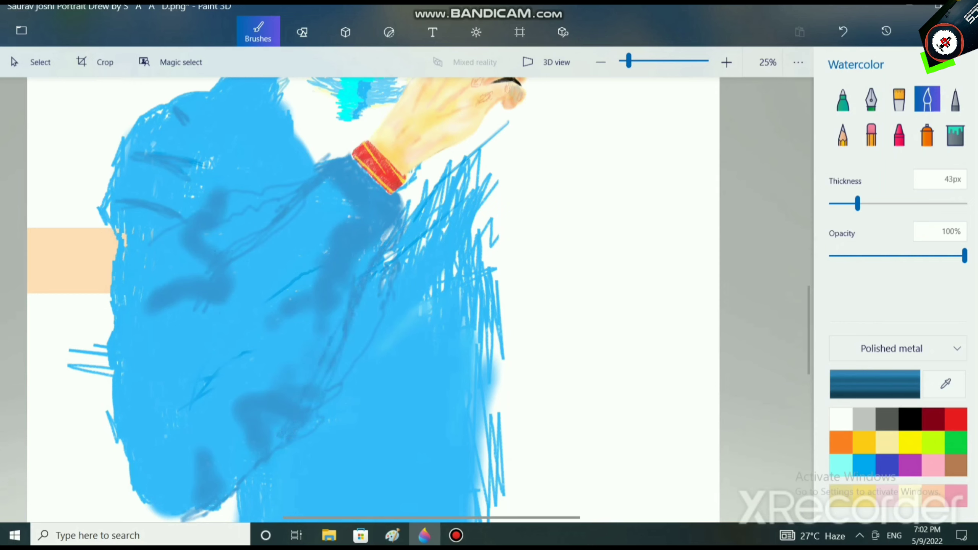
Set the brush thickness to 200 px and mix a brighter, fairly saturated light blue as the paint color
drag(858, 203, 965, 203)
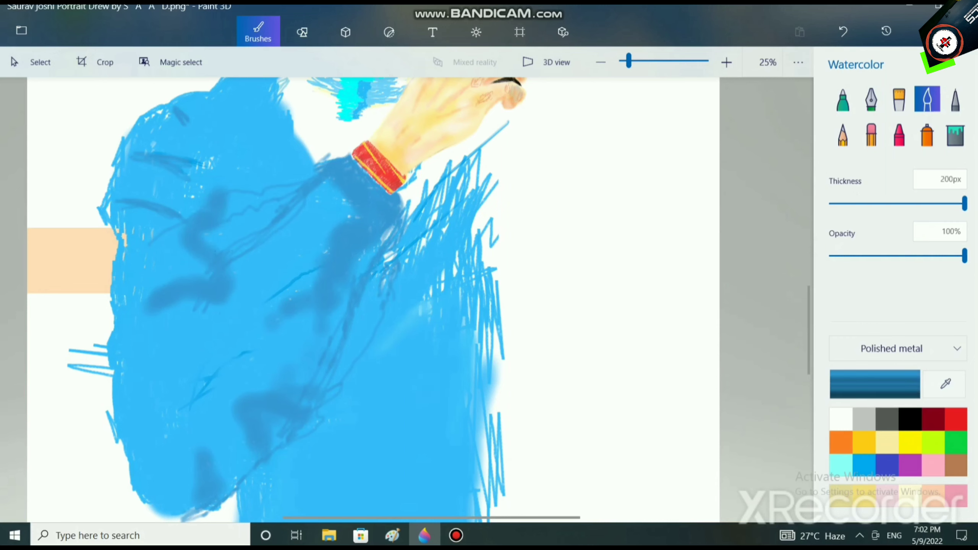
click(874, 384)
drag(548, 163, 480, 161)
click(422, 395)
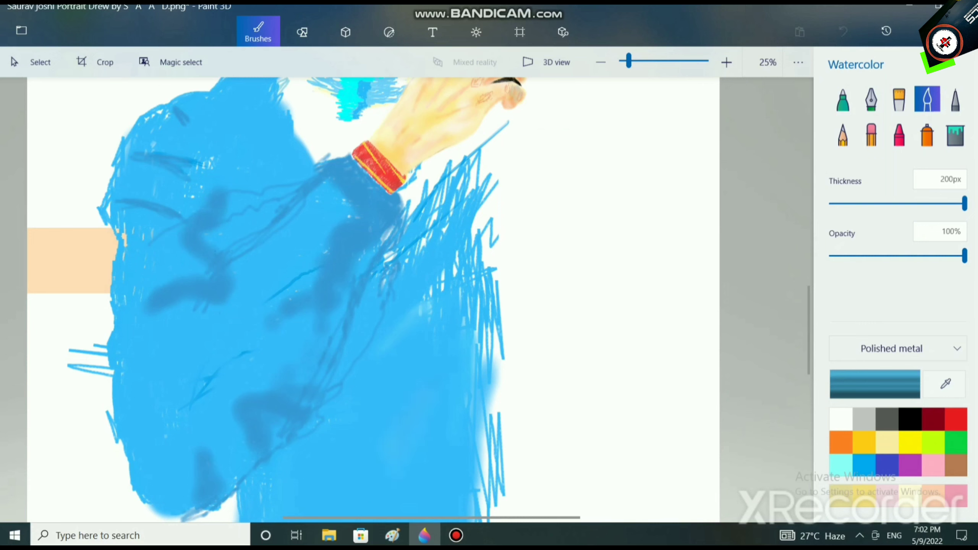
click(874, 383)
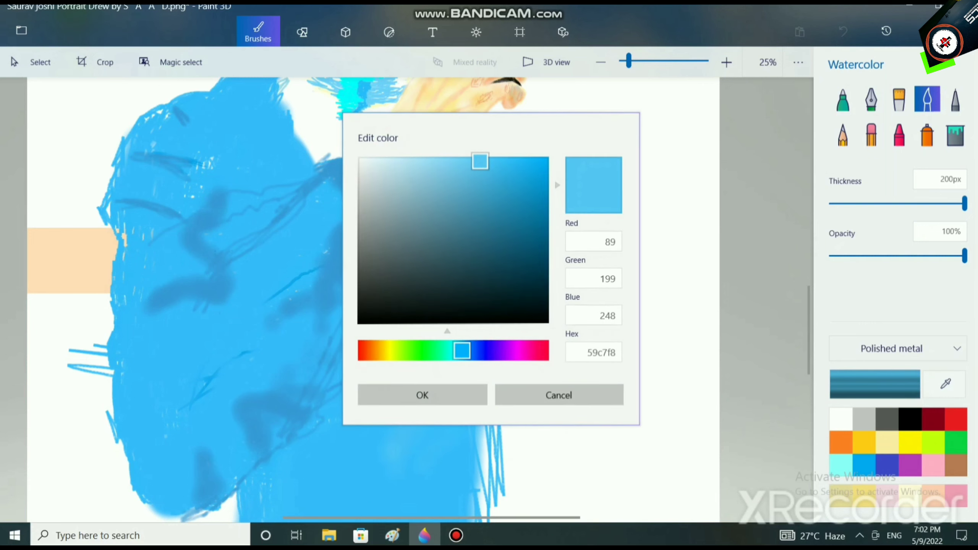
drag(480, 161, 502, 164)
click(423, 395)
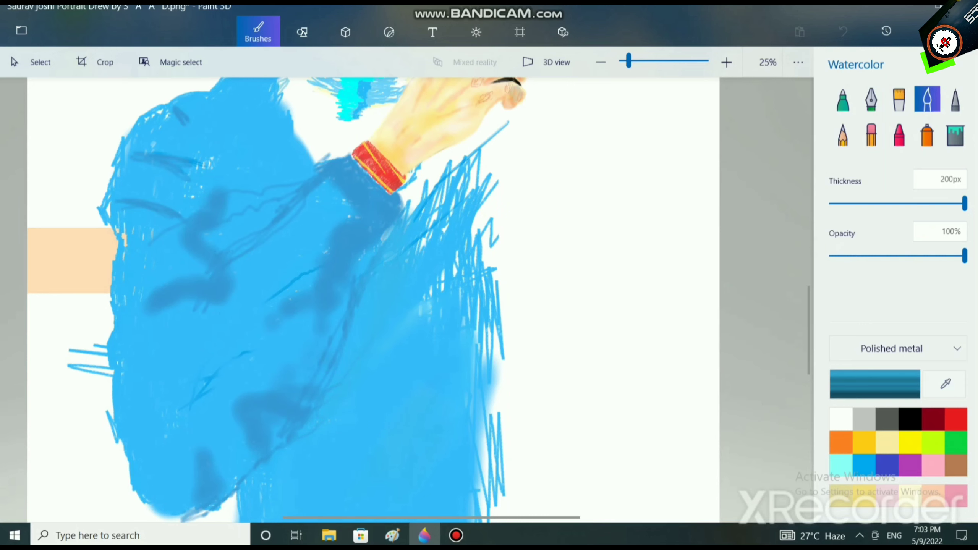
Cover the scribbled gaps on the front of the clothing with light blue and smooth the shoulder's ragged outer edge
drag(443, 276, 455, 257)
scroll(295, 332, up, 2)
scroll(295, 332, left, 2)
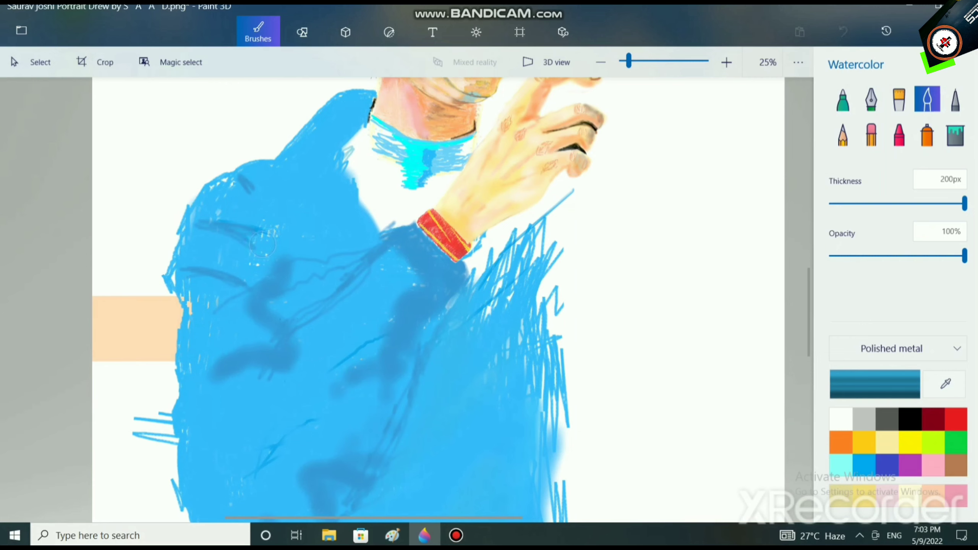
mouse_move(180, 314)
mouse_down()
mouse_move(168, 258)
mouse_move(189, 200)
mouse_move(235, 169)
mouse_move(200, 189)
mouse_move(174, 249)
mouse_up()
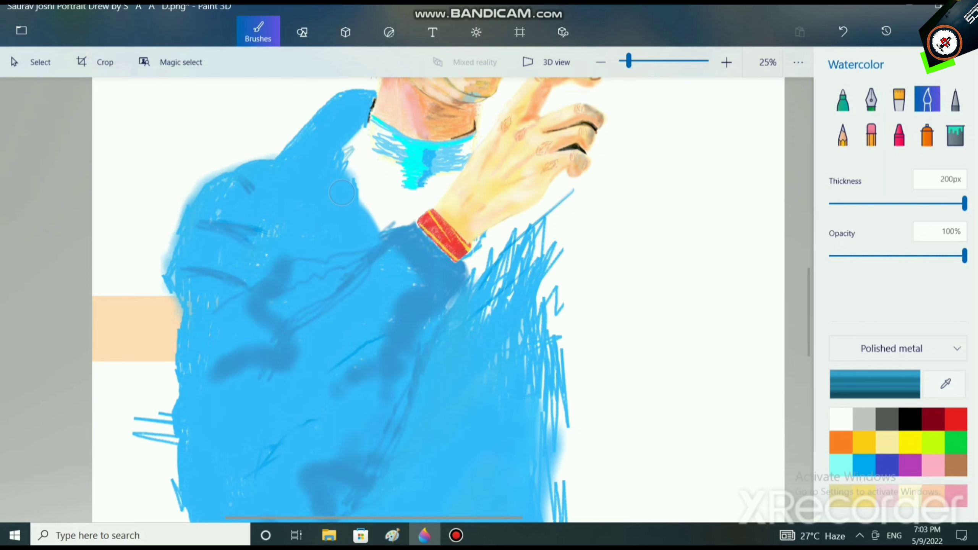
Paint white over the ragged blue scribbles along the clothing's front opening to give it a clean edge
scroll(369, 228, up, 3)
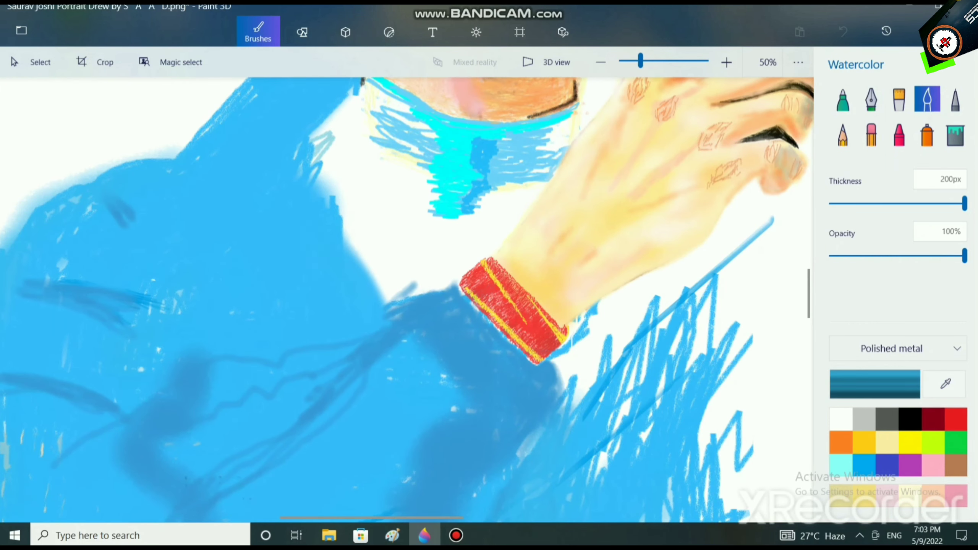
click(841, 419)
mouse_move(362, 231)
mouse_down()
mouse_move(339, 139)
mouse_move(321, 155)
mouse_move(401, 298)
mouse_move(429, 279)
mouse_move(387, 311)
mouse_move(431, 276)
mouse_move(390, 308)
mouse_move(364, 266)
mouse_up()
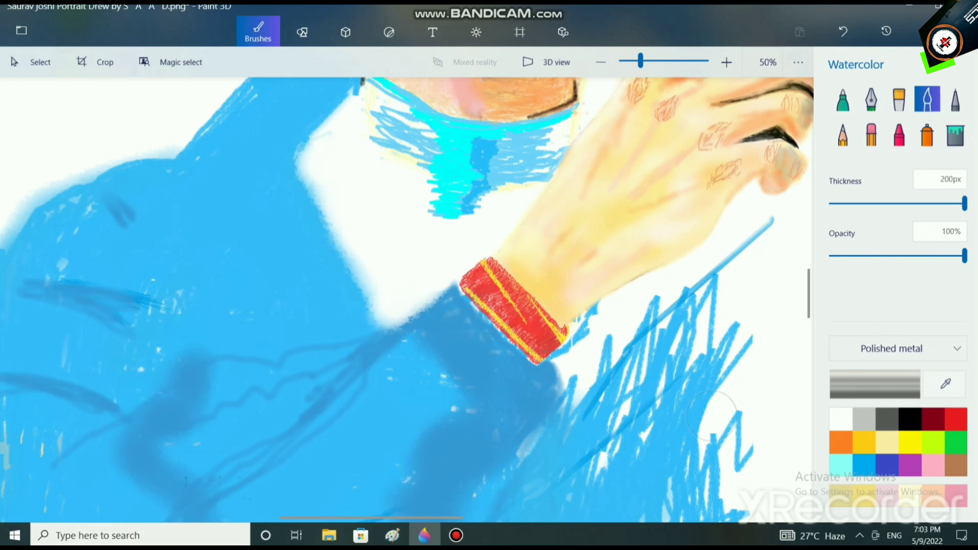
Set the brush thickness to 38 px and cover the stray blue strokes beside the wristband with white
scroll(727, 401, up, 2)
scroll(476, 335, up, 4)
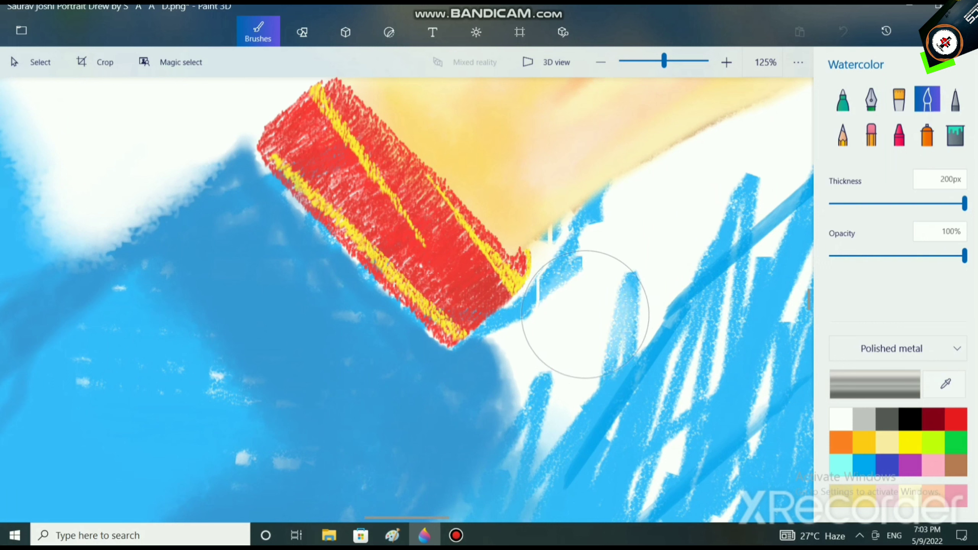
drag(571, 271, 564, 264)
drag(964, 203, 832, 203)
key(bracketright)
key(bracketright)
key(bracketright)
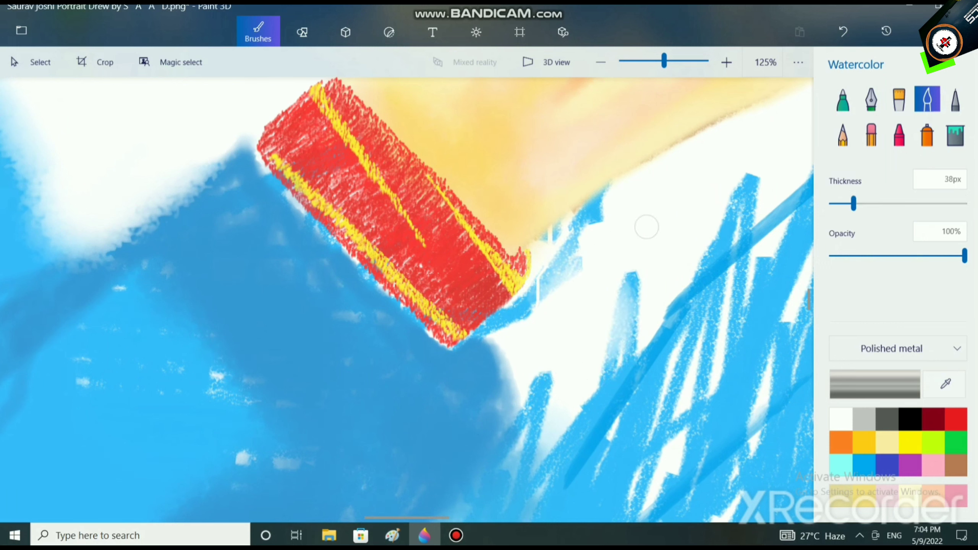
mouse_move(570, 252)
mouse_down()
mouse_move(567, 283)
mouse_move(571, 254)
mouse_move(607, 207)
mouse_move(545, 242)
mouse_move(593, 211)
mouse_move(580, 228)
mouse_move(603, 200)
mouse_move(546, 242)
mouse_move(610, 190)
mouse_move(561, 270)
mouse_move(514, 317)
mouse_move(549, 292)
mouse_move(560, 253)
mouse_move(505, 326)
mouse_move(531, 313)
mouse_up()
scroll(602, 374, down, 1)
scroll(602, 373, down, 3)
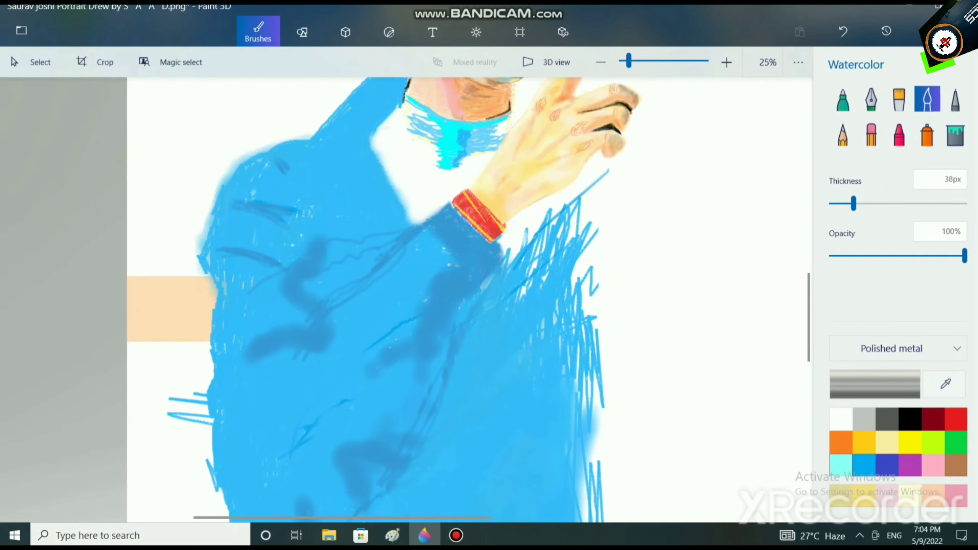
Mix a lighter blue and paint a rim band along the sleeve cuff below the red wristband
click(864, 465)
click(875, 384)
drag(549, 165, 511, 158)
click(422, 396)
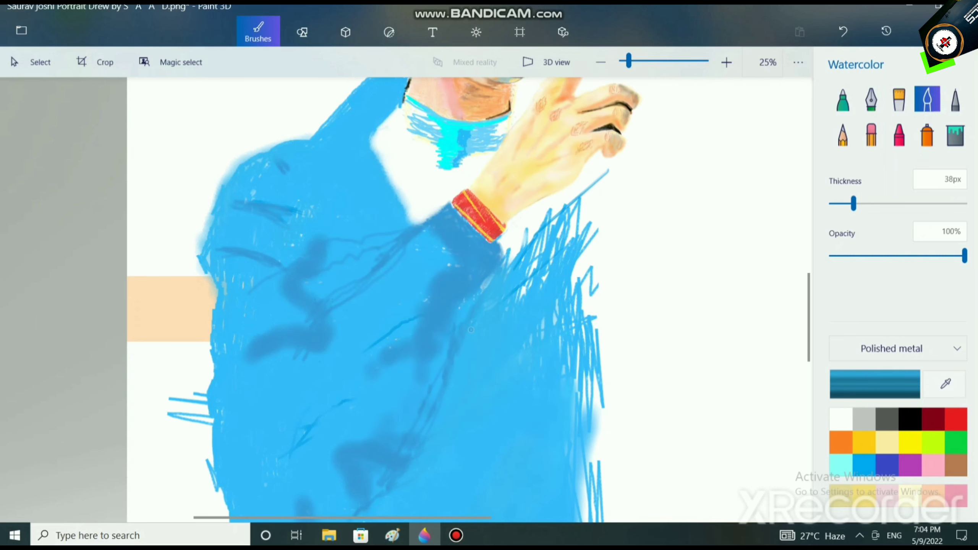
scroll(470, 330, up, 3)
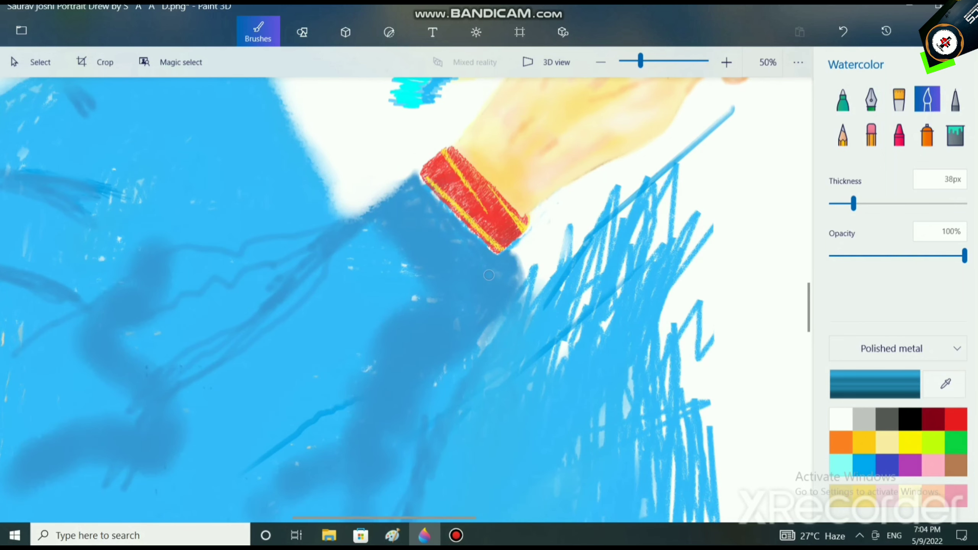
mouse_move(420, 180)
mouse_down()
mouse_move(452, 229)
mouse_move(420, 190)
mouse_move(421, 200)
mouse_move(496, 292)
mouse_move(511, 295)
mouse_move(523, 282)
mouse_move(515, 258)
mouse_move(521, 301)
mouse_move(482, 327)
mouse_up()
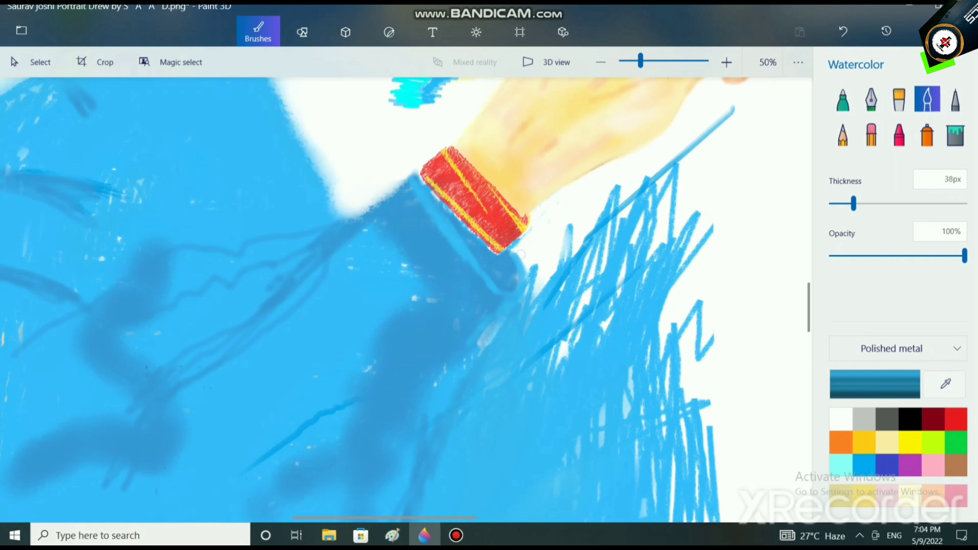
mouse_move(520, 254)
mouse_down()
mouse_move(518, 286)
mouse_move(503, 294)
mouse_move(461, 260)
mouse_move(516, 291)
mouse_up()
mouse_move(453, 249)
mouse_down()
mouse_move(411, 198)
mouse_move(455, 249)
mouse_move(424, 199)
mouse_move(398, 188)
mouse_move(406, 180)
mouse_move(379, 211)
mouse_up()
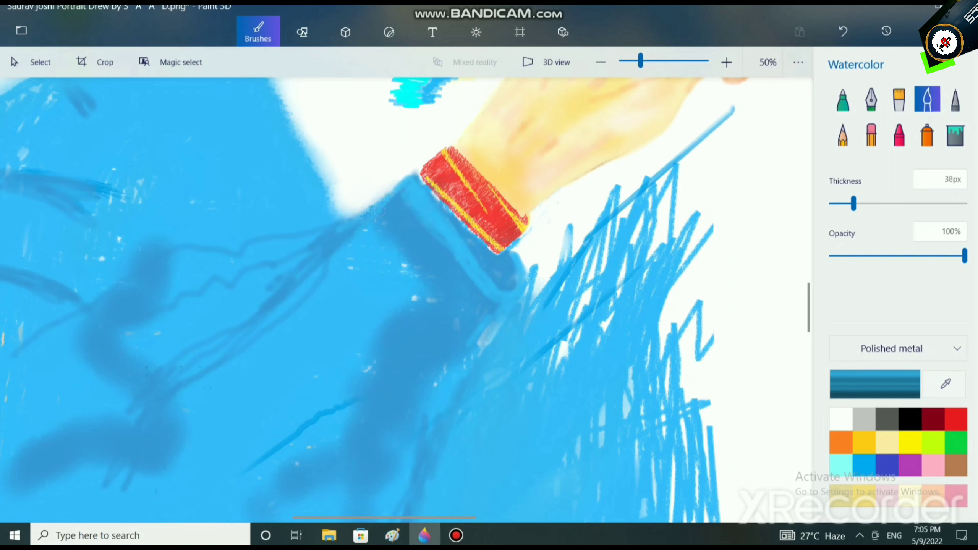
Paint short light blue ribbing strokes from the cuff's rim across the dark cuff shading
drag(467, 287, 439, 314)
mouse_move(457, 264)
mouse_down()
mouse_move(435, 292)
mouse_move(455, 335)
mouse_move(421, 216)
mouse_up()
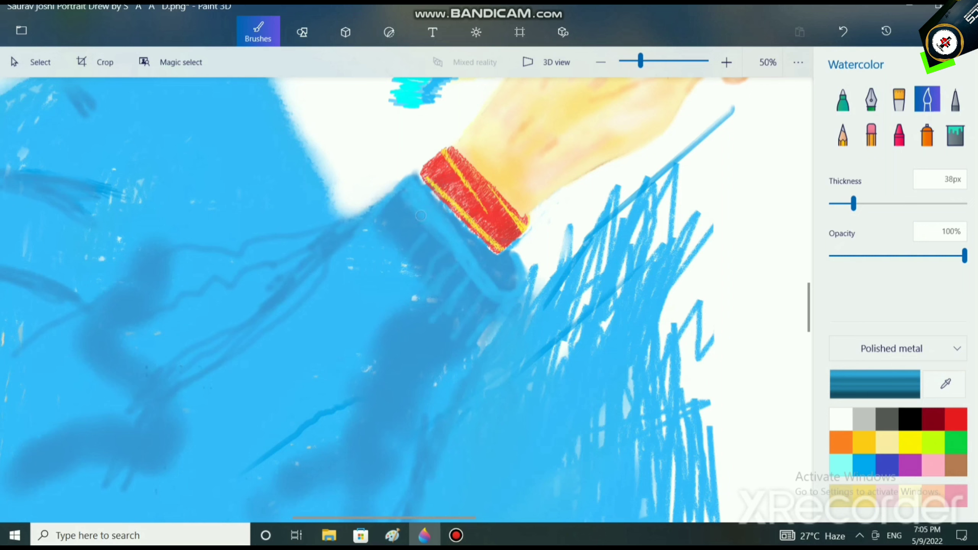
drag(441, 287, 444, 302)
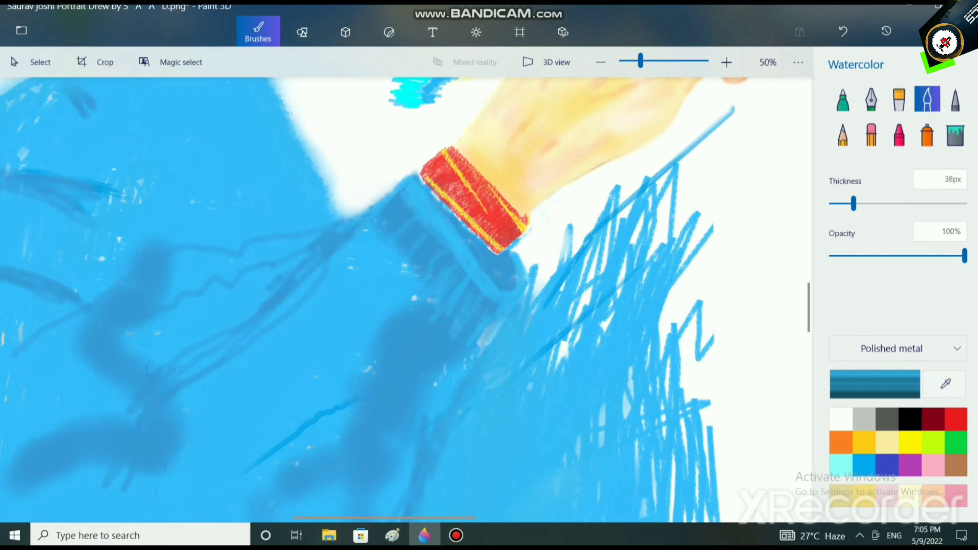
Set the paint color to a slightly darker blue, hex 0094d7
click(887, 465)
click(866, 465)
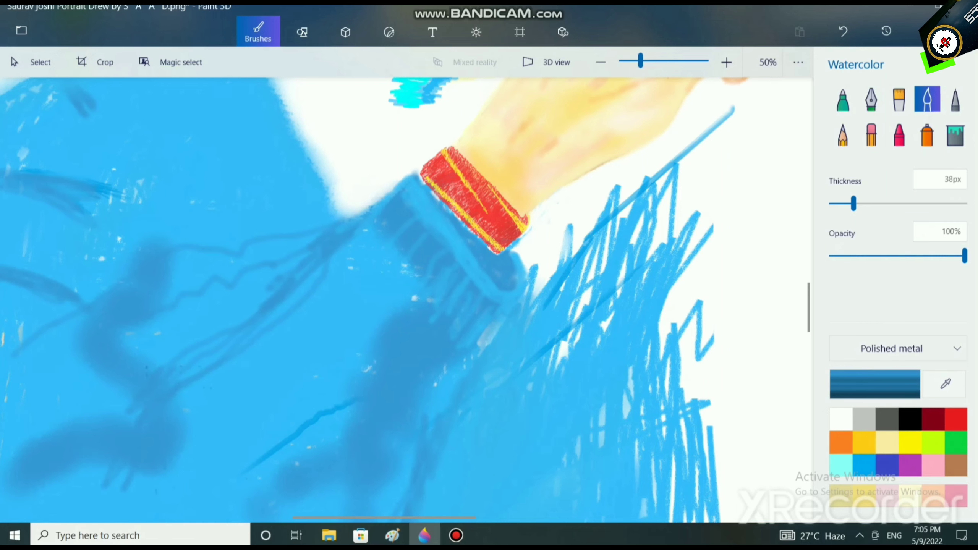
scroll(436, 351, down, 3)
scroll(426, 405, up, 2)
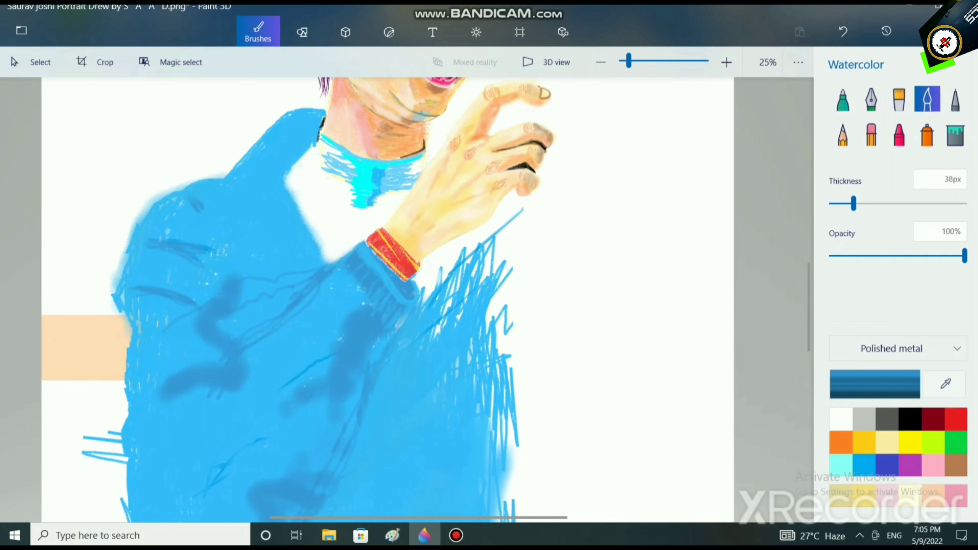
click(875, 384)
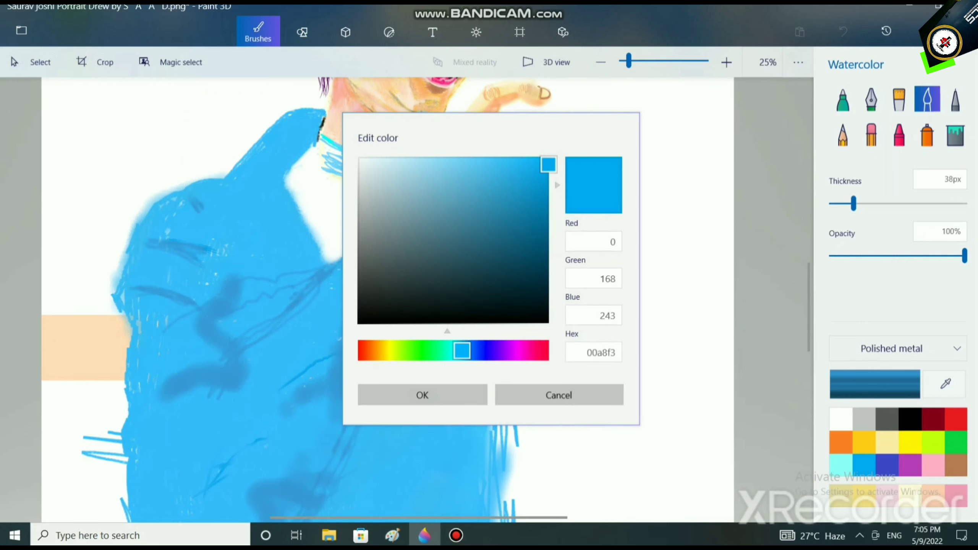
mouse_move(548, 164)
mouse_down()
mouse_move(492, 152)
mouse_move(544, 157)
mouse_up()
click(422, 395)
scroll(590, 178, down, 3)
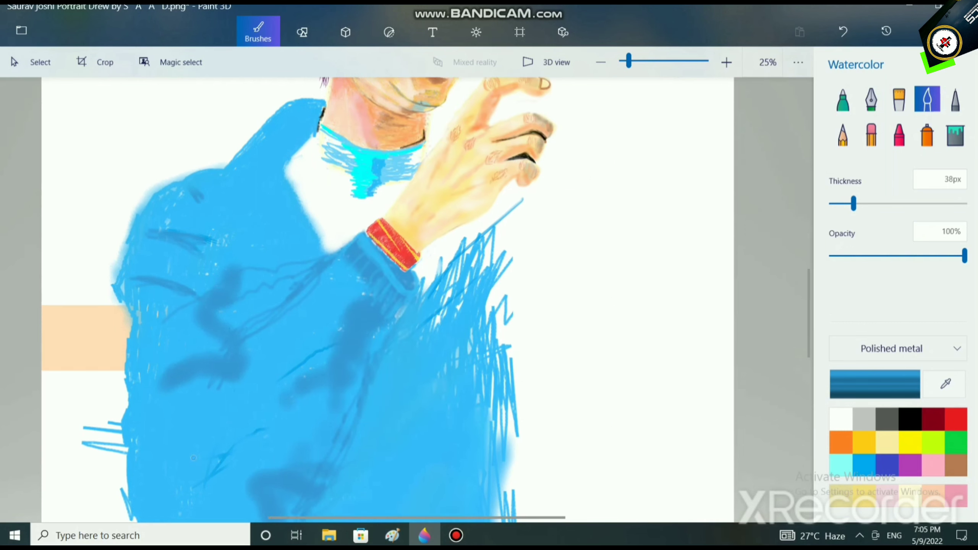
scroll(590, 178, left, 1)
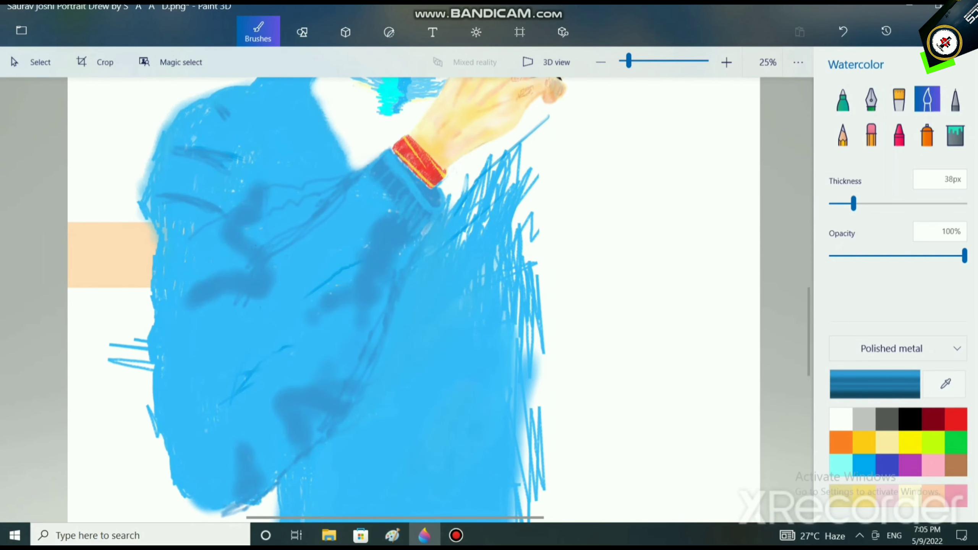
click(875, 384)
click(423, 395)
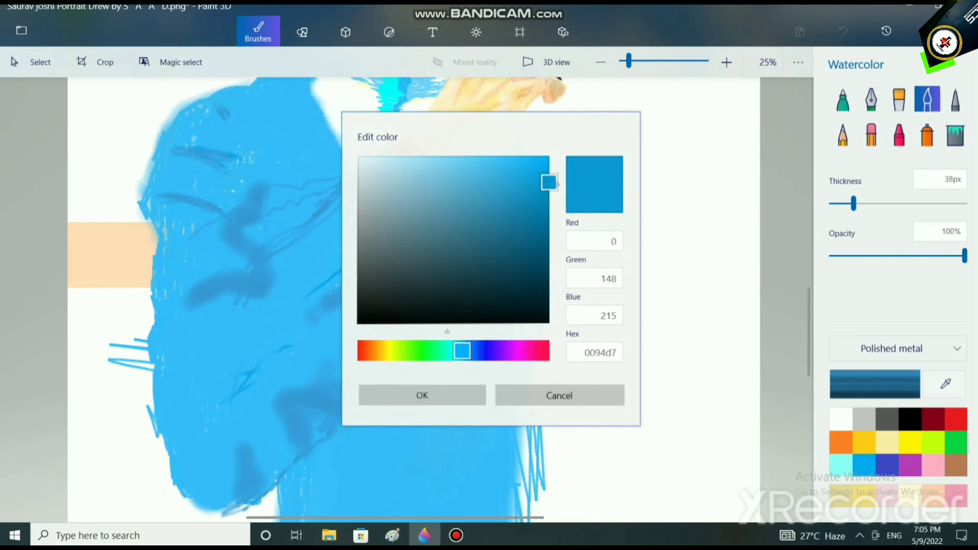
Draw dark blue creases across the shoulder and upper sleeve, and shade the inner edge of the collar and front opening
scroll(313, 262, up, 3)
drag(301, 283, 303, 329)
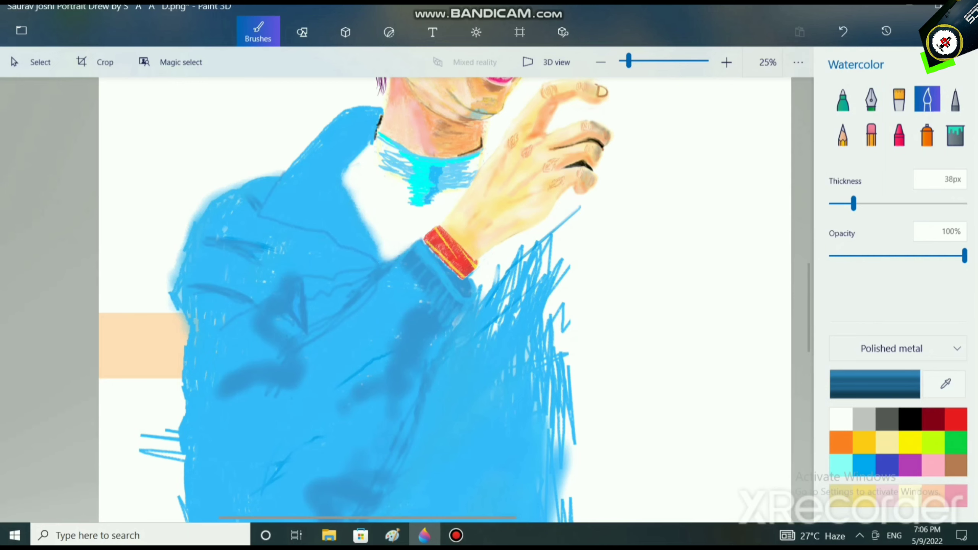
key(ctrl+z)
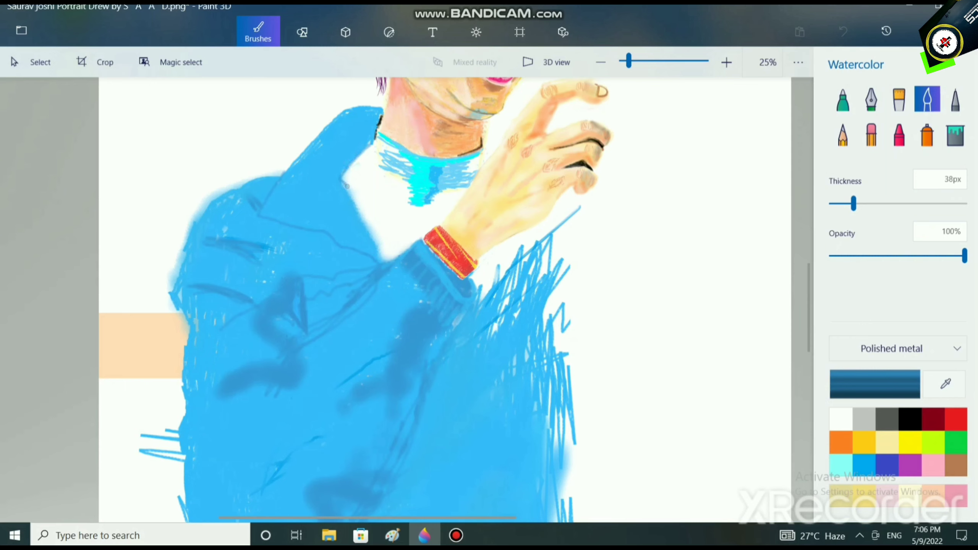
mouse_move(356, 217)
mouse_down()
mouse_move(343, 178)
mouse_move(366, 156)
mouse_move(355, 167)
mouse_up()
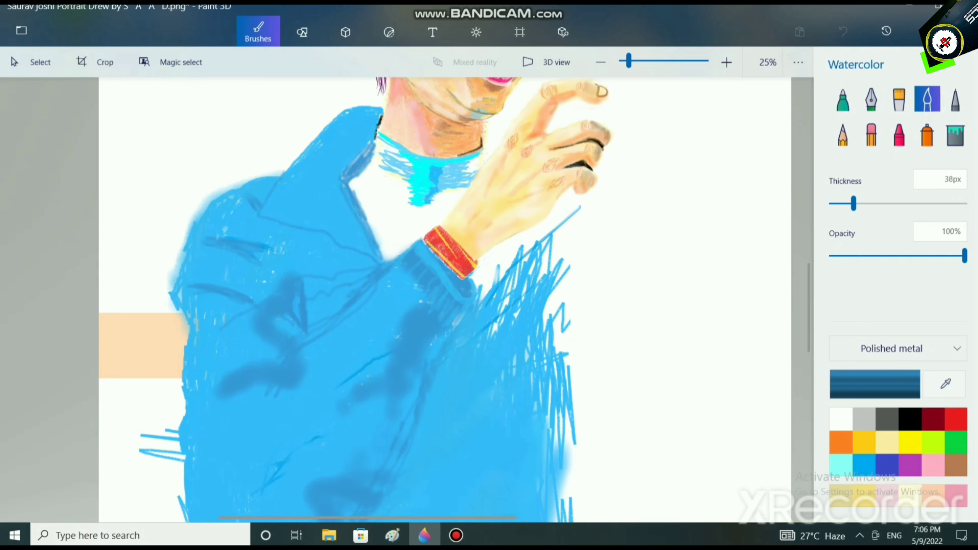
drag(351, 184, 366, 221)
Change the paint color to dark blue 006491 and draw dense slanted fold strokes on the lower sleeve around the elbow
scroll(404, 301, down, 2)
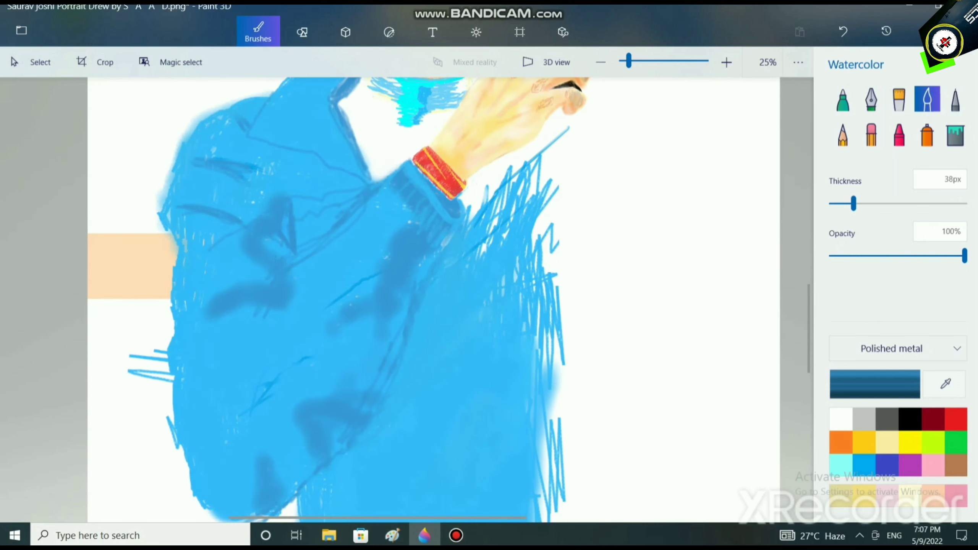
click(874, 384)
drag(548, 182, 548, 228)
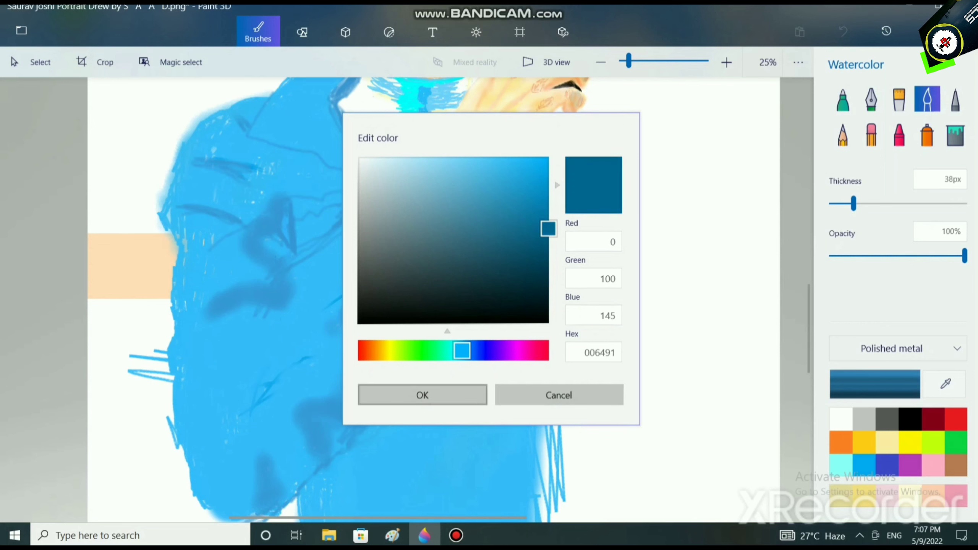
click(422, 394)
scroll(248, 436, down, 2)
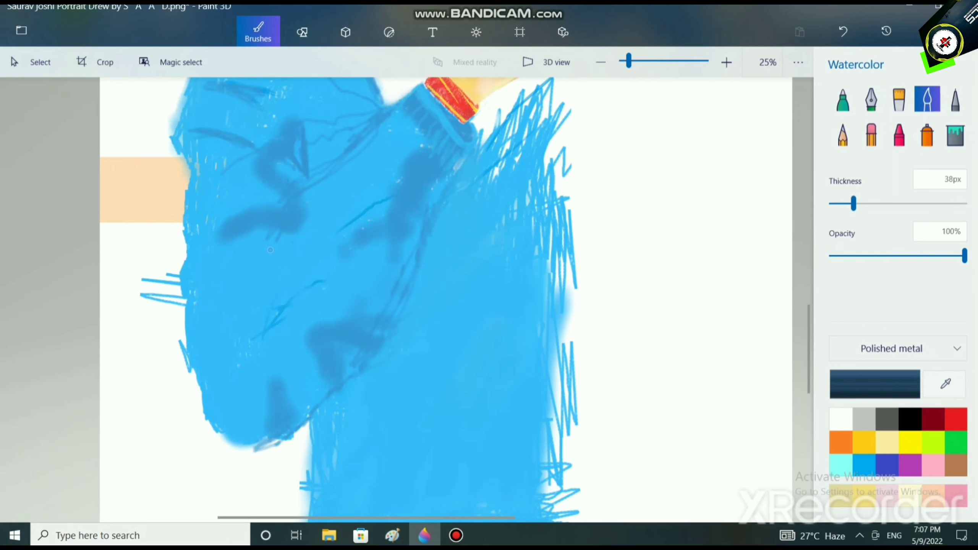
mouse_move(271, 250)
mouse_down()
mouse_move(231, 291)
mouse_move(203, 368)
mouse_move(266, 245)
mouse_move(228, 301)
mouse_move(200, 395)
mouse_move(217, 329)
mouse_move(277, 236)
mouse_up()
mouse_move(225, 308)
mouse_down()
mouse_move(198, 379)
mouse_move(262, 251)
mouse_move(209, 354)
mouse_up()
mouse_move(272, 247)
mouse_down()
mouse_move(223, 385)
mouse_move(266, 246)
mouse_move(231, 356)
mouse_move(222, 430)
mouse_move(225, 386)
mouse_move(239, 331)
mouse_move(229, 442)
mouse_move(246, 302)
mouse_move(265, 256)
mouse_move(199, 372)
mouse_move(200, 390)
mouse_move(262, 283)
mouse_move(265, 254)
mouse_move(195, 319)
mouse_move(192, 292)
mouse_move(231, 274)
mouse_move(231, 293)
mouse_move(193, 316)
mouse_move(210, 284)
mouse_up()
mouse_move(247, 319)
mouse_down()
mouse_move(235, 442)
mouse_move(240, 358)
mouse_up()
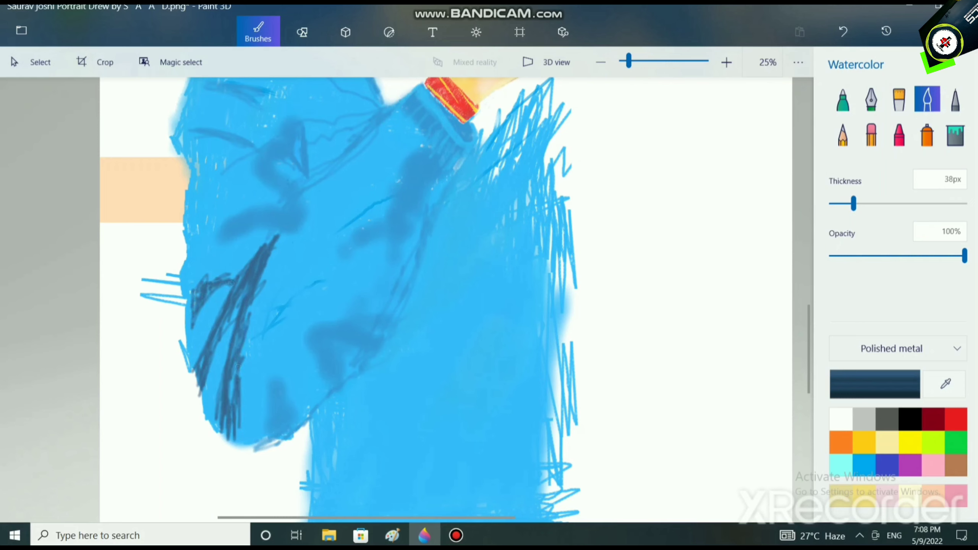
mouse_move(292, 317)
mouse_down()
mouse_move(269, 371)
mouse_move(281, 323)
mouse_move(297, 307)
mouse_move(265, 372)
mouse_move(295, 318)
mouse_up()
Set the brush thickness to 62 px and fill the gaps in the dark fold at the bottom of the elbow
scroll(278, 380, down, 3)
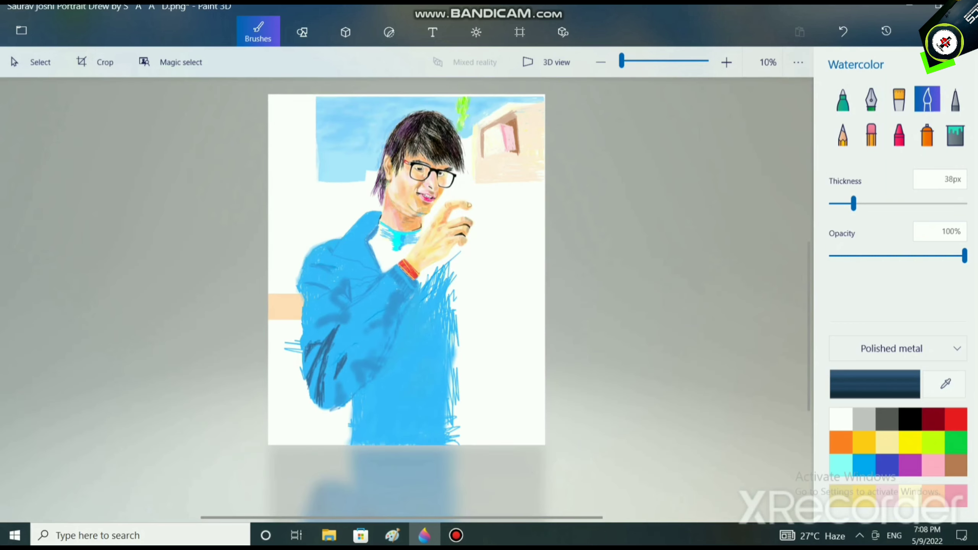
scroll(384, 369, up, 3)
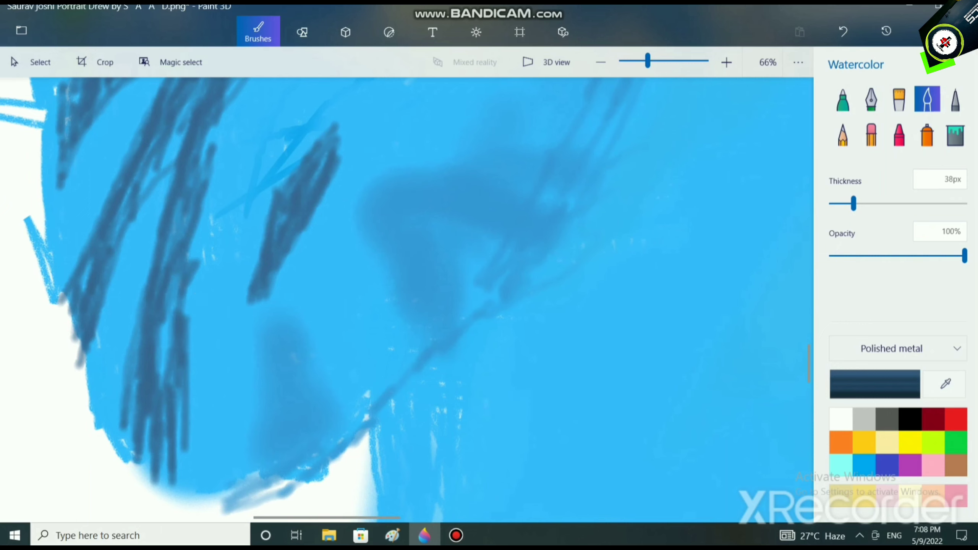
drag(853, 203, 871, 204)
mouse_move(165, 291)
mouse_down()
mouse_move(165, 446)
mouse_move(178, 468)
mouse_move(150, 462)
mouse_move(135, 472)
mouse_move(166, 487)
mouse_up()
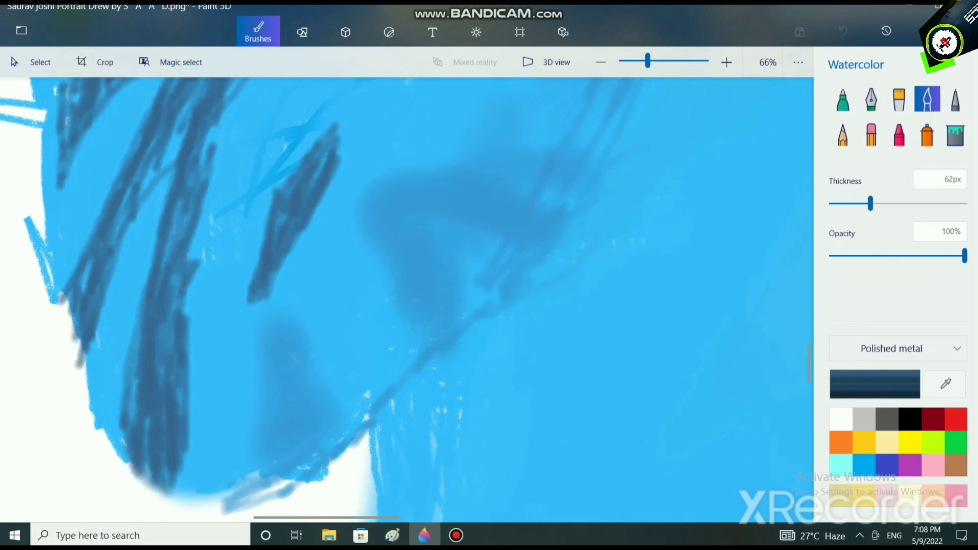
mouse_move(148, 428)
mouse_down()
mouse_move(135, 389)
mouse_move(178, 312)
mouse_move(178, 477)
mouse_move(190, 499)
mouse_move(227, 493)
mouse_move(189, 468)
mouse_move(277, 488)
mouse_move(274, 479)
mouse_up()
Add a short dark blue stroke where the sleeve creases meet the zigzag fold shadow
scroll(247, 435, down, 5)
scroll(337, 335, up, 5)
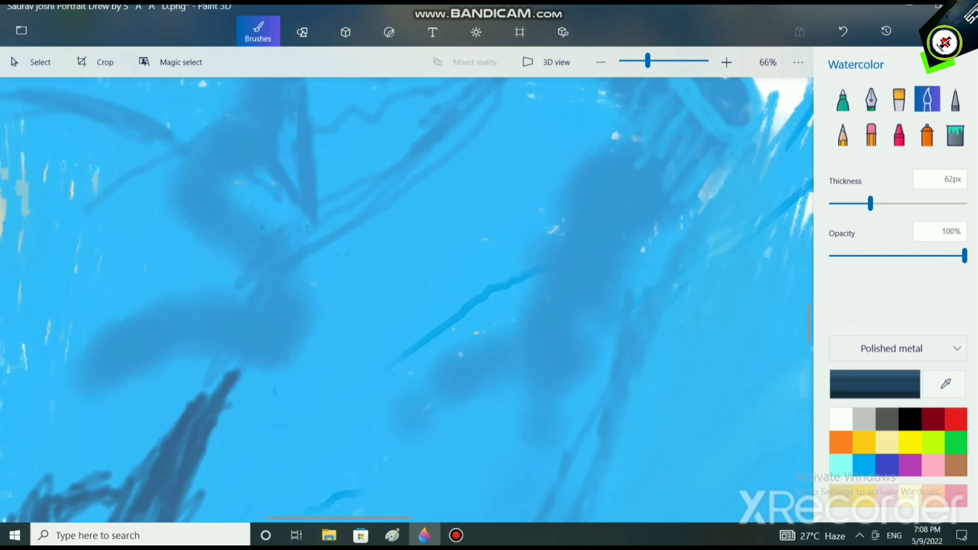
scroll(315, 342, down, 2)
mouse_move(299, 279)
mouse_down()
mouse_move(317, 266)
mouse_move(296, 298)
mouse_move(301, 278)
mouse_up()
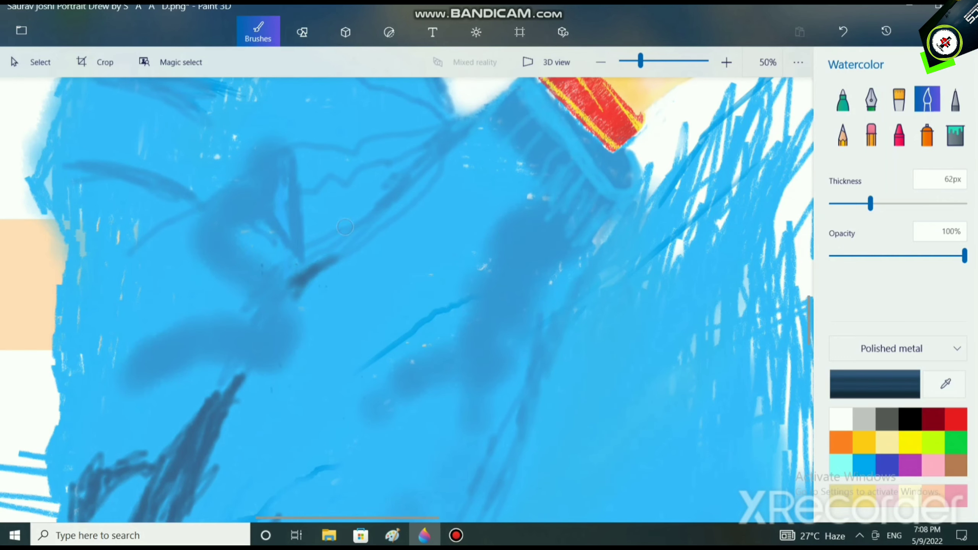
Paint a dark blue shadow inside the cuff opening under the wristband's lower corner
scroll(533, 235, up, 5)
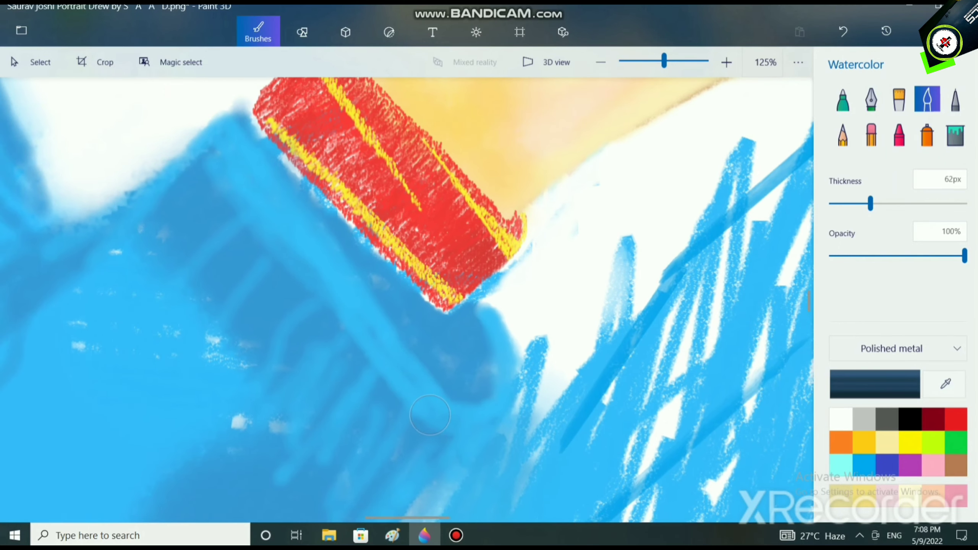
scroll(430, 415, up, 3)
mouse_move(401, 305)
mouse_down()
mouse_move(447, 350)
mouse_move(488, 326)
mouse_move(489, 297)
mouse_move(518, 389)
mouse_move(404, 288)
mouse_move(435, 295)
mouse_move(509, 357)
mouse_up()
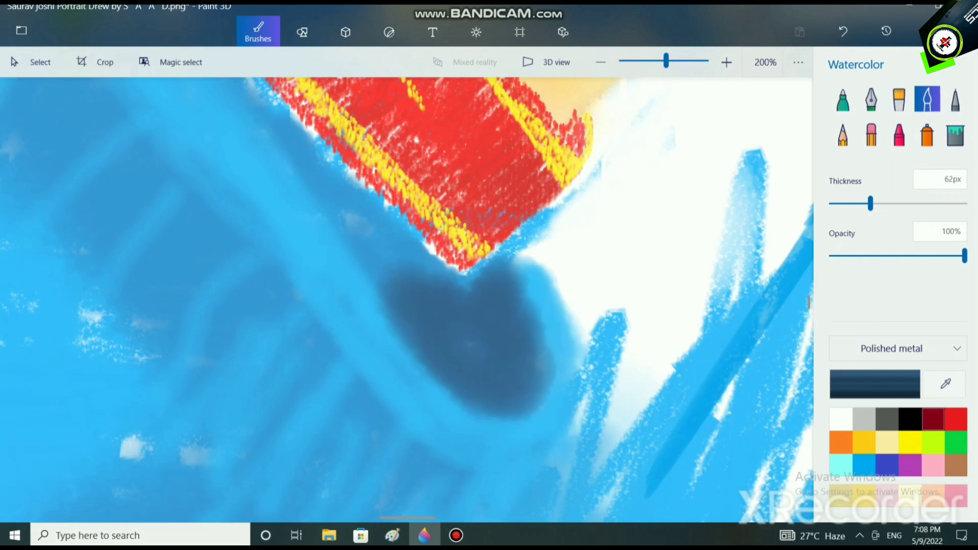
Set the brush thickness to 21 px and extend the dark shadow along the gap between the cuff's rim and the wristband
drag(870, 203, 842, 204)
mouse_move(373, 199)
mouse_down()
mouse_move(343, 232)
mouse_move(375, 292)
mouse_move(324, 195)
mouse_move(385, 251)
mouse_move(390, 217)
mouse_move(458, 284)
mouse_move(375, 267)
mouse_move(397, 321)
mouse_move(427, 338)
mouse_move(463, 336)
mouse_move(472, 285)
mouse_move(487, 270)
mouse_move(463, 286)
mouse_move(497, 269)
mouse_move(532, 321)
mouse_move(539, 389)
mouse_up()
scroll(435, 440, down, 5)
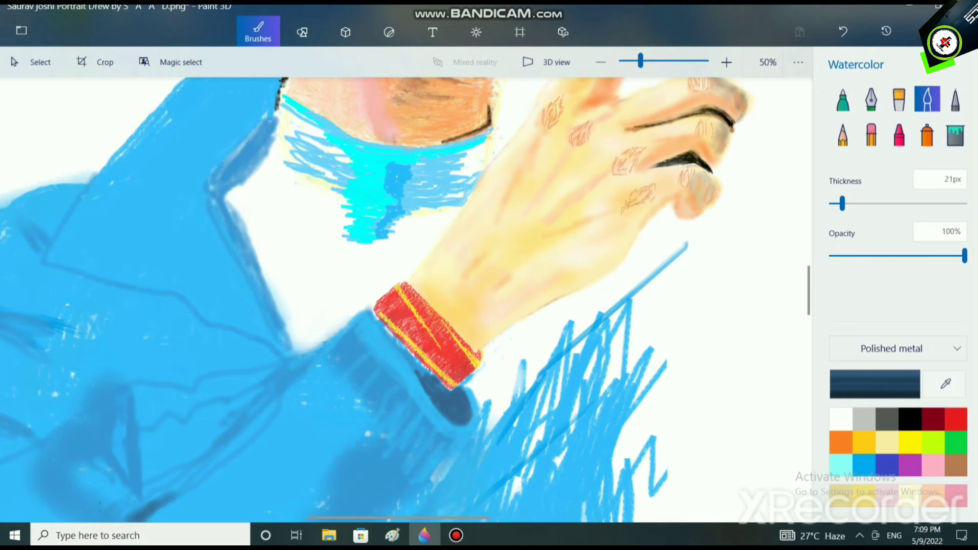
scroll(412, 370, up, 5)
mouse_move(283, 145)
mouse_down()
mouse_move(415, 375)
mouse_move(495, 484)
mouse_move(430, 353)
mouse_move(361, 269)
mouse_move(448, 376)
mouse_move(424, 322)
mouse_move(478, 359)
mouse_move(437, 310)
mouse_move(504, 364)
mouse_move(484, 378)
mouse_move(438, 349)
mouse_move(444, 413)
mouse_move(384, 271)
mouse_move(416, 313)
mouse_move(429, 309)
mouse_move(299, 172)
mouse_move(355, 304)
mouse_move(434, 439)
mouse_move(295, 178)
mouse_up()
scroll(458, 390, down, 5)
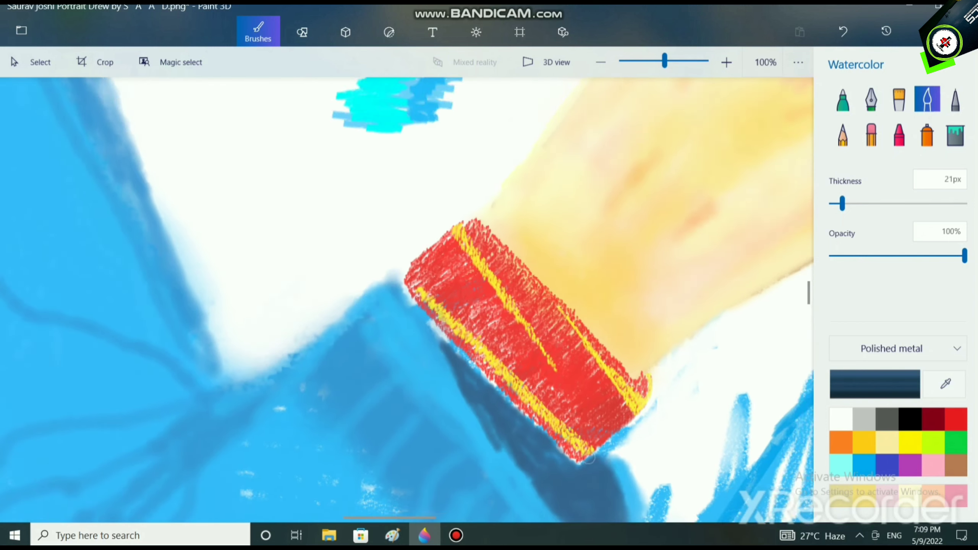
mouse_move(453, 355)
mouse_down()
mouse_move(440, 348)
mouse_move(458, 370)
mouse_move(439, 350)
mouse_move(499, 421)
mouse_move(431, 348)
mouse_move(451, 371)
mouse_up()
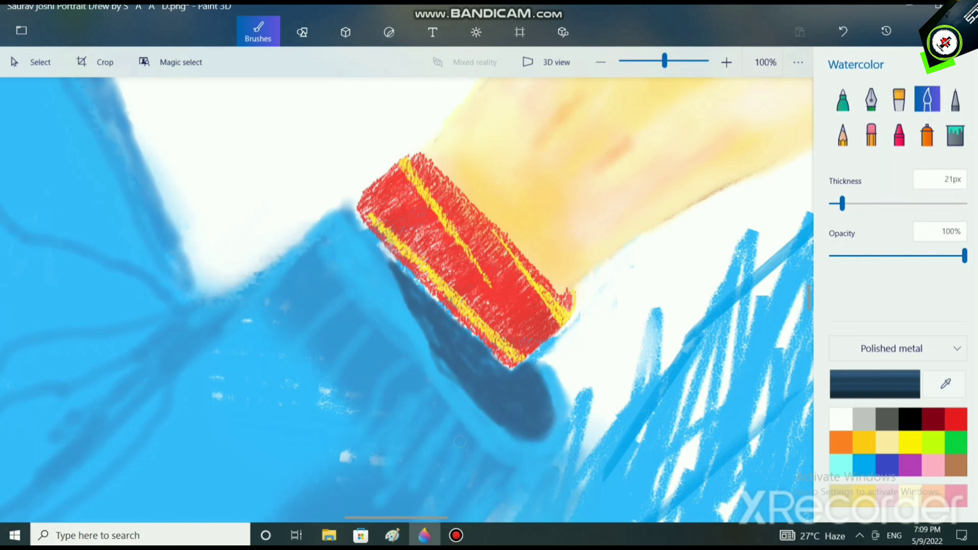
Choose the bright blue swatch and add a short watercolor stroke along the rim of the dark cuff opening
click(863, 465)
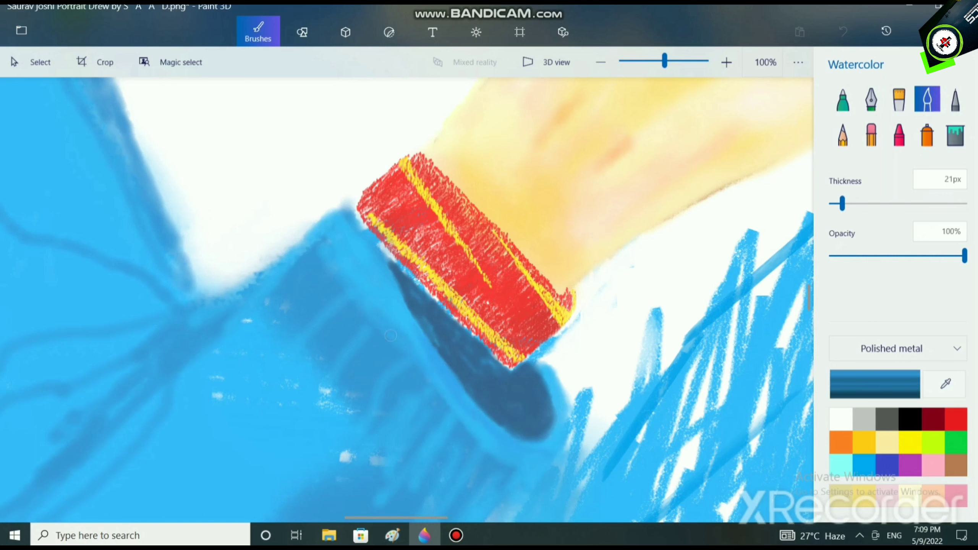
drag(418, 332, 425, 332)
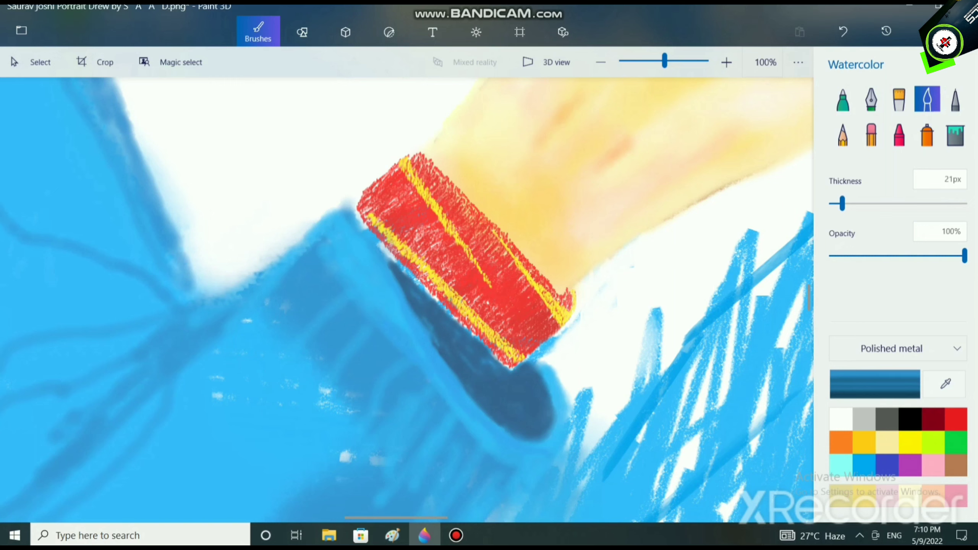
Mix a very dark blue, set the brush thickness to 11 px and draw over the short crease on the upper sleeve
scroll(598, 371, down, 3)
scroll(655, 417, down, 2)
scroll(480, 417, up, 1)
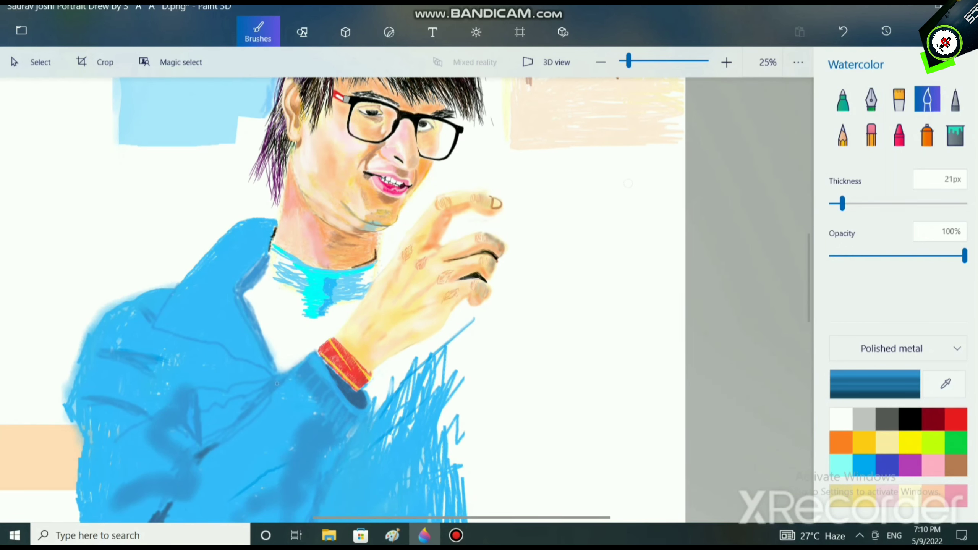
scroll(628, 184, down, 5)
scroll(627, 184, left, 3)
click(875, 384)
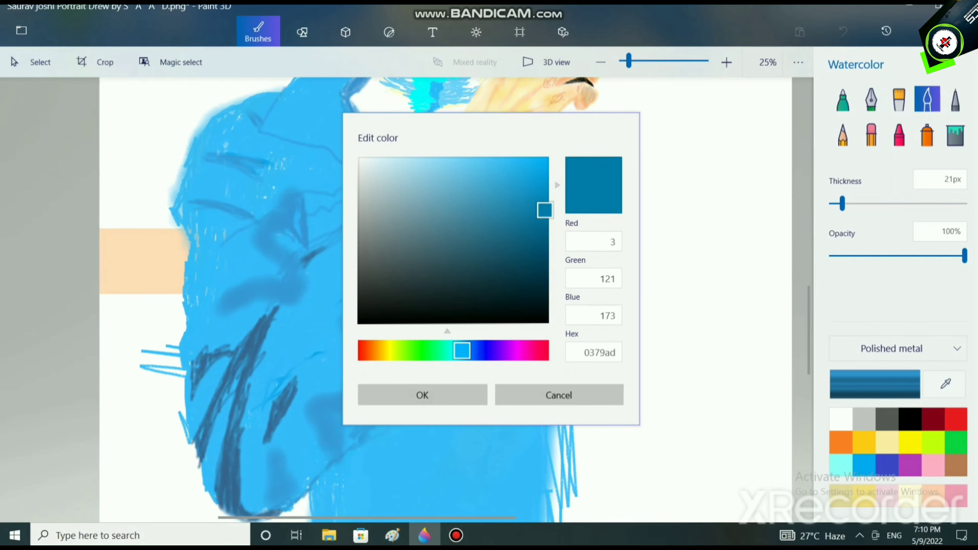
drag(544, 211, 547, 248)
click(422, 395)
scroll(454, 299, up, 4)
scroll(454, 299, left, 2)
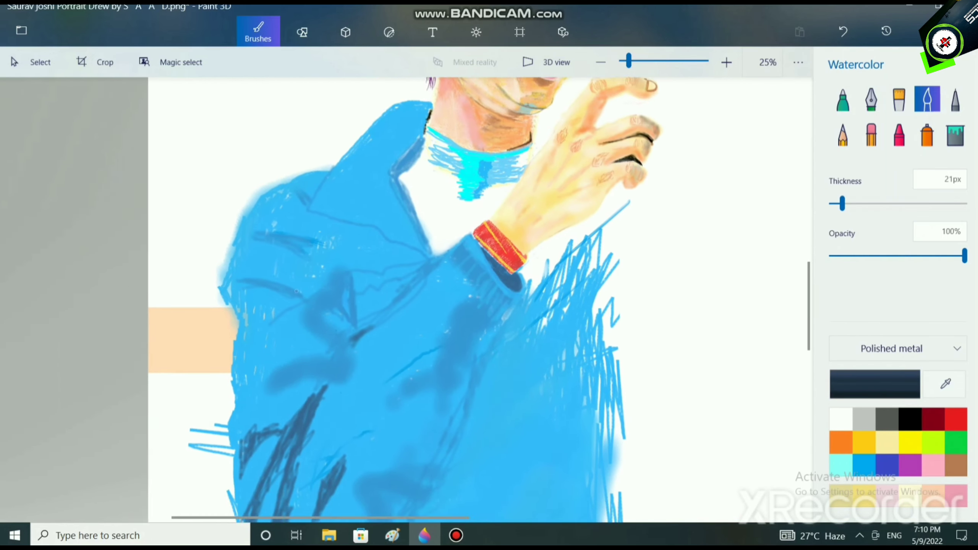
drag(842, 203, 835, 204)
mouse_move(275, 273)
mouse_down()
mouse_move(311, 287)
mouse_move(312, 269)
mouse_up()
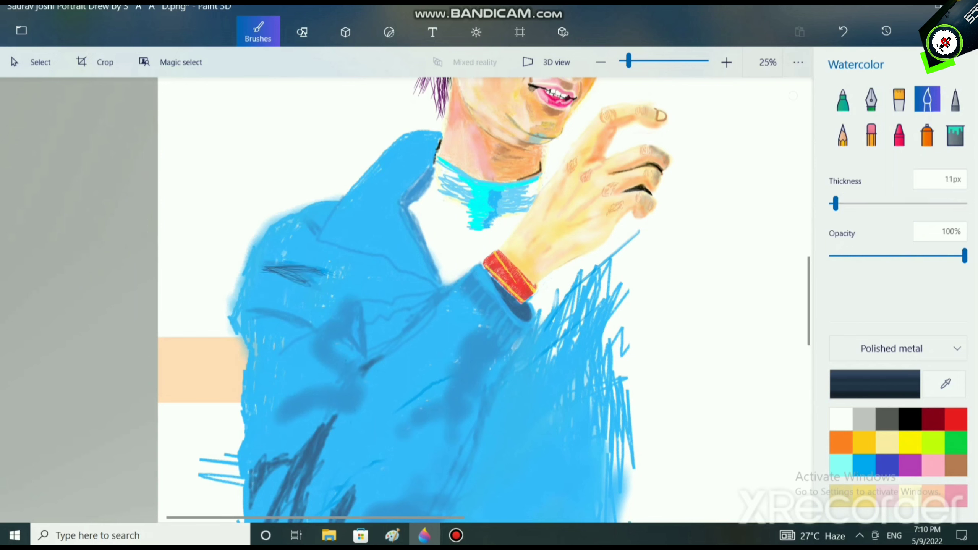
Outline the outer edge of the shoulder and upper sleeve with repeated thin dark blue strokes
drag(239, 289, 228, 319)
mouse_move(241, 280)
mouse_down()
mouse_move(227, 332)
mouse_move(247, 343)
mouse_move(228, 316)
mouse_up()
drag(251, 347, 235, 301)
drag(252, 255, 245, 285)
drag(266, 227, 236, 288)
drag(246, 255, 274, 223)
Mix a medium-dark blue, set the brush thickness to 143 px and deepen the shadow along the forearm sleeve's inner side
scroll(342, 355, down, 3)
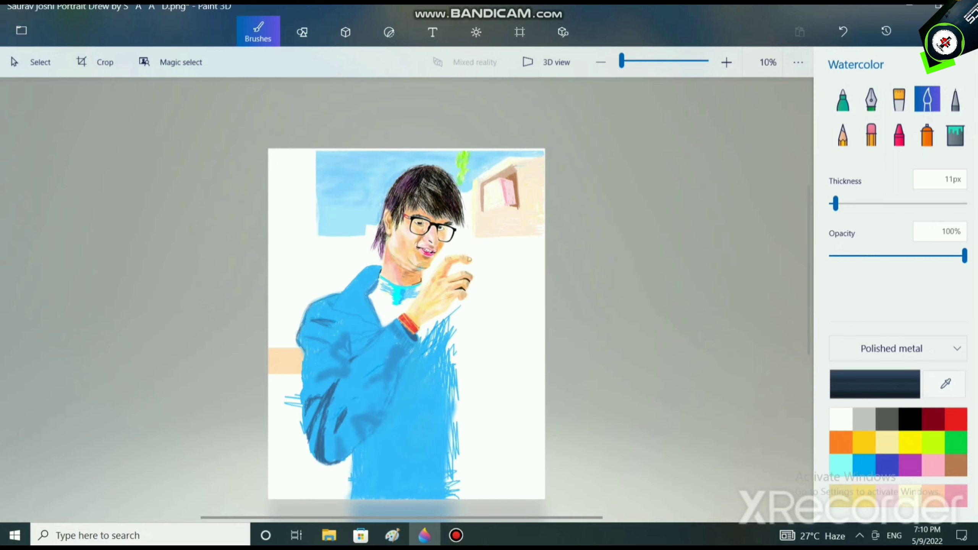
scroll(602, 492, up, 4)
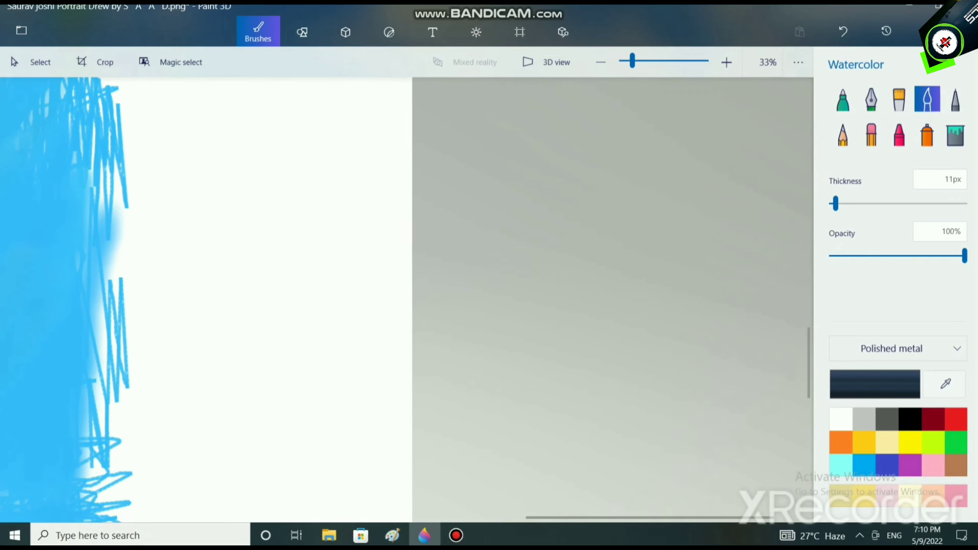
drag(602, 516, 488, 516)
click(897, 348)
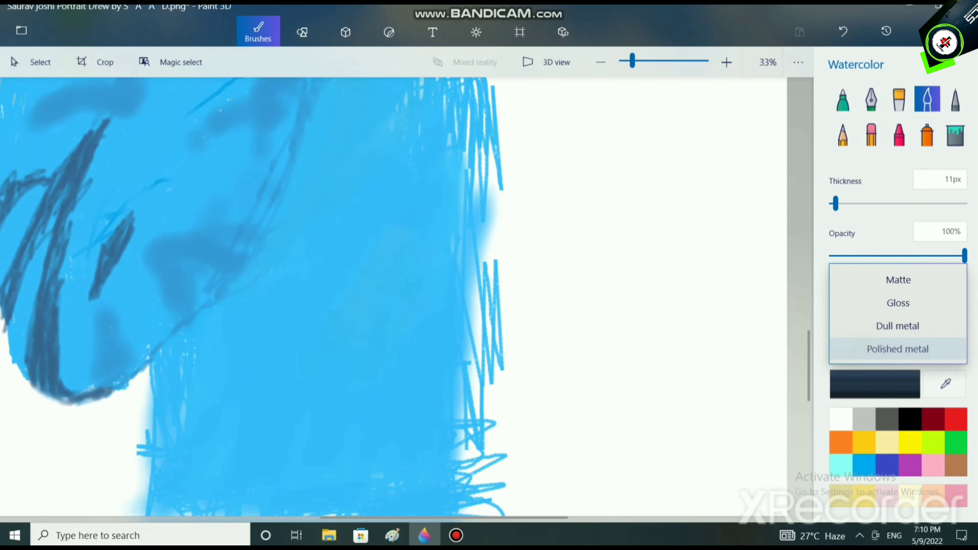
click(897, 349)
click(874, 384)
mouse_move(548, 250)
mouse_down()
mouse_move(548, 172)
mouse_move(547, 184)
mouse_up()
click(423, 395)
drag(835, 203, 926, 203)
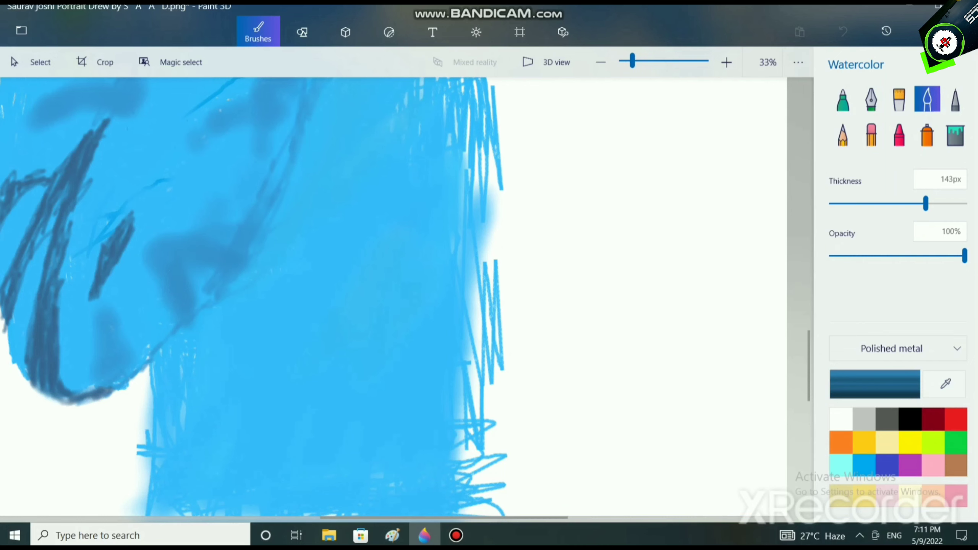
scroll(265, 245, up, 2)
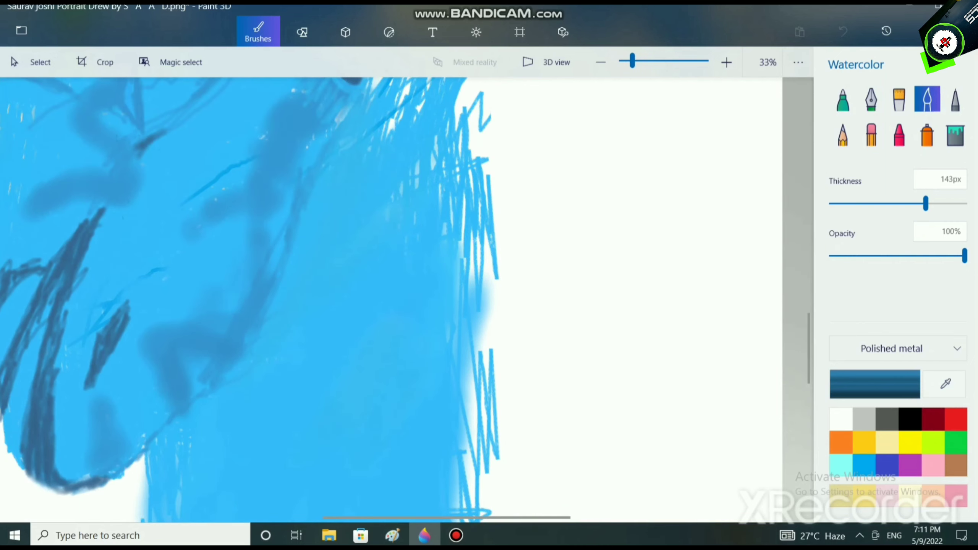
drag(236, 309, 324, 135)
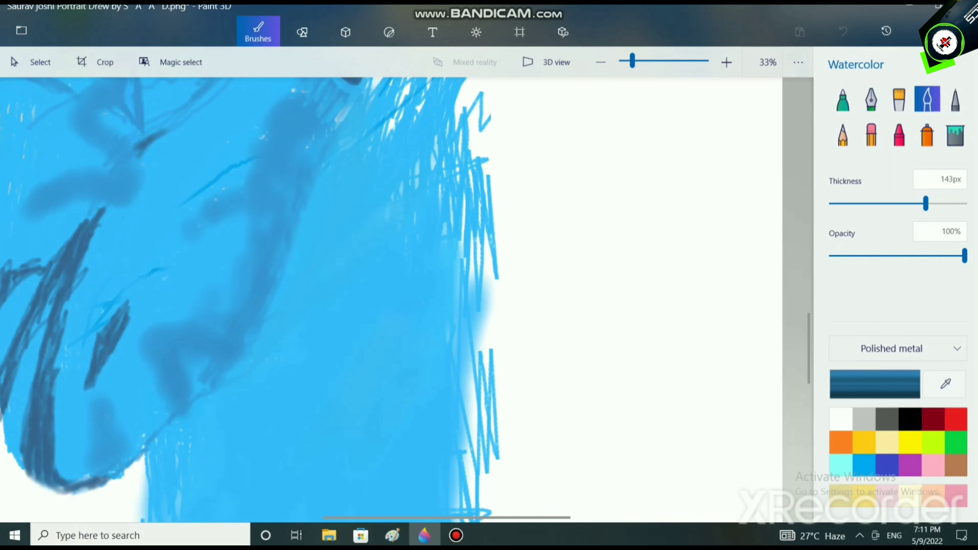
Touch up the zigzag fold shadow on the sleeve with the current blue and the bright blue swatch
scroll(196, 305, up, 2)
scroll(196, 304, left, 2)
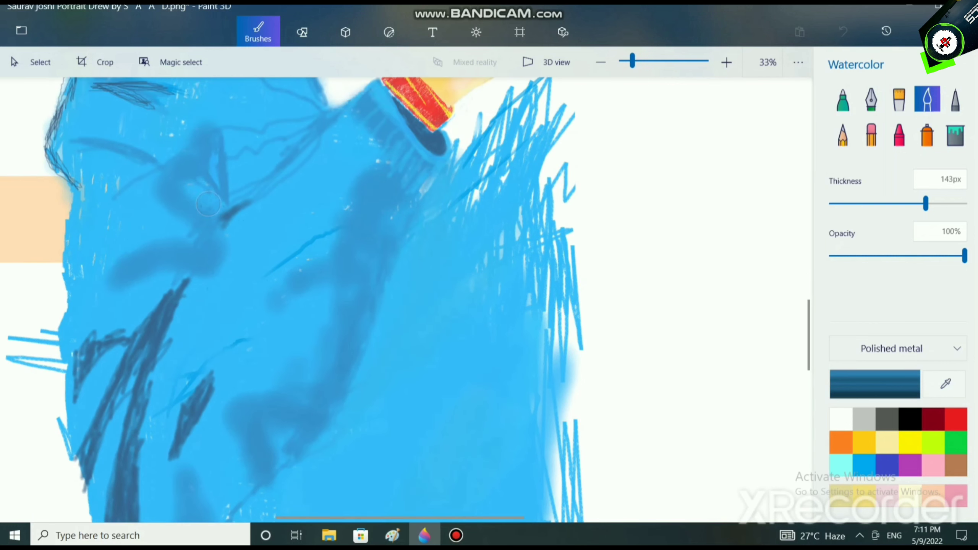
mouse_move(208, 203)
mouse_down()
mouse_move(189, 193)
mouse_move(205, 202)
mouse_up()
click(840, 465)
click(864, 465)
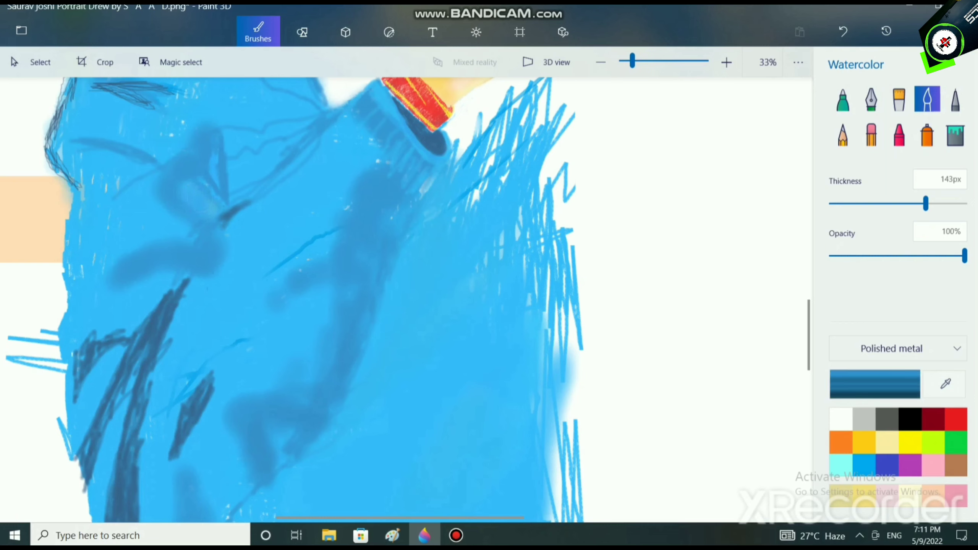
drag(218, 243, 212, 266)
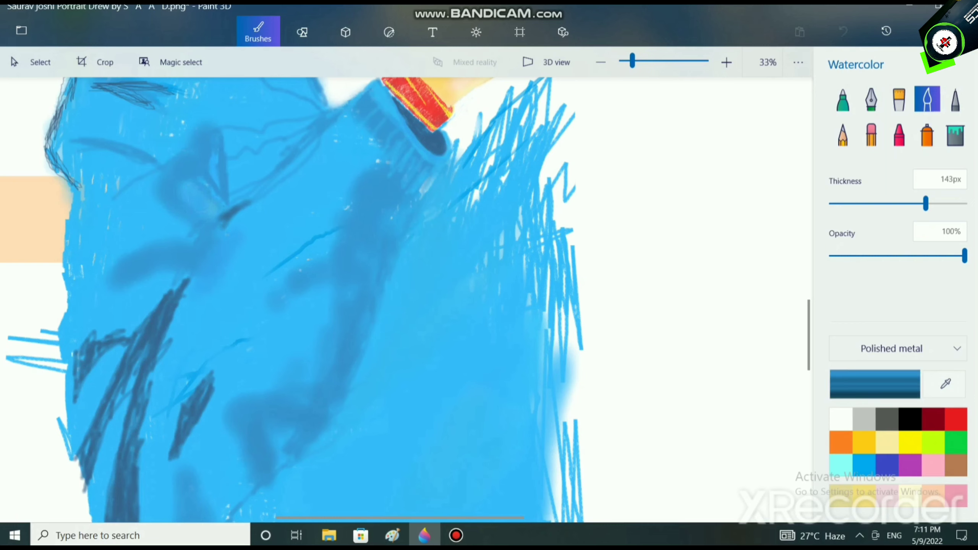
Darken the bright blue slightly, set the brush thickness to 200 px and shade the torso of the blue clothing
scroll(406, 342, down, 4)
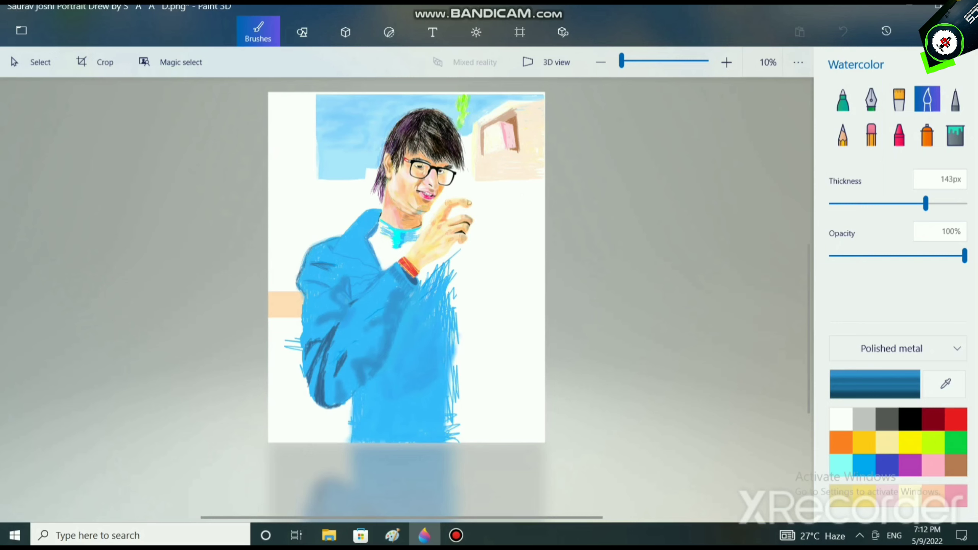
click(875, 384)
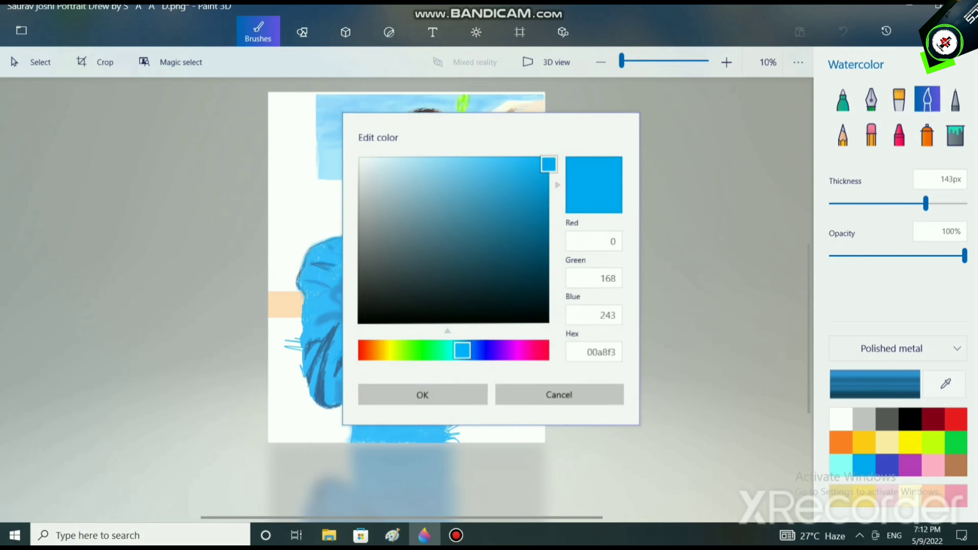
drag(549, 164, 549, 180)
click(423, 395)
key(Return)
drag(926, 204, 964, 203)
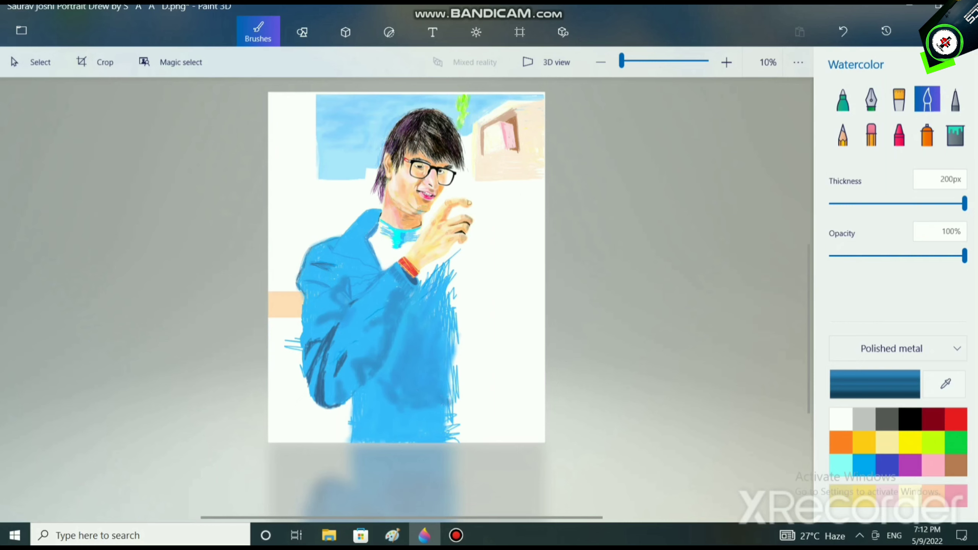
Switch to black and draw the line between forearm sleeve and torso, first at 18 px thickness and again at 42 px
click(910, 419)
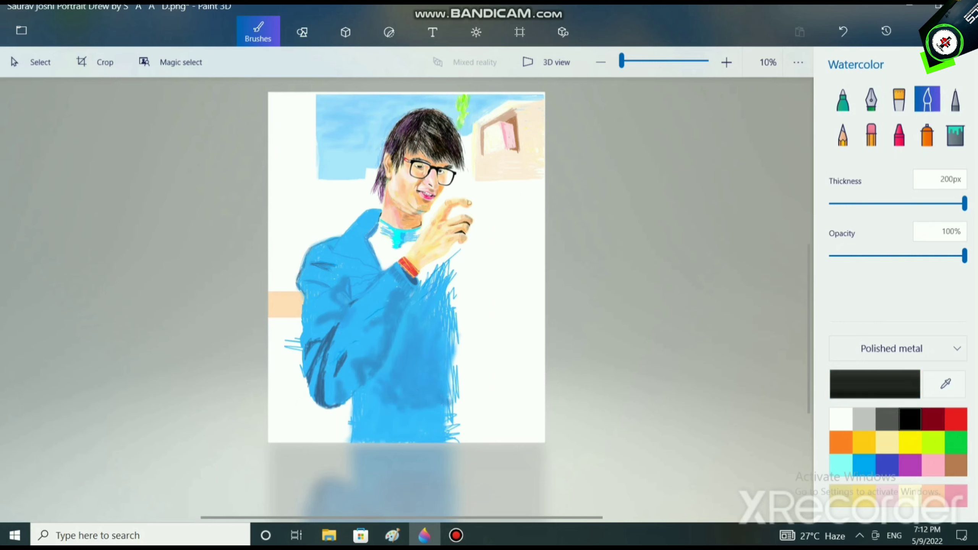
scroll(498, 451, up, 2)
scroll(520, 455, up, 1)
scroll(435, 275, up, 5)
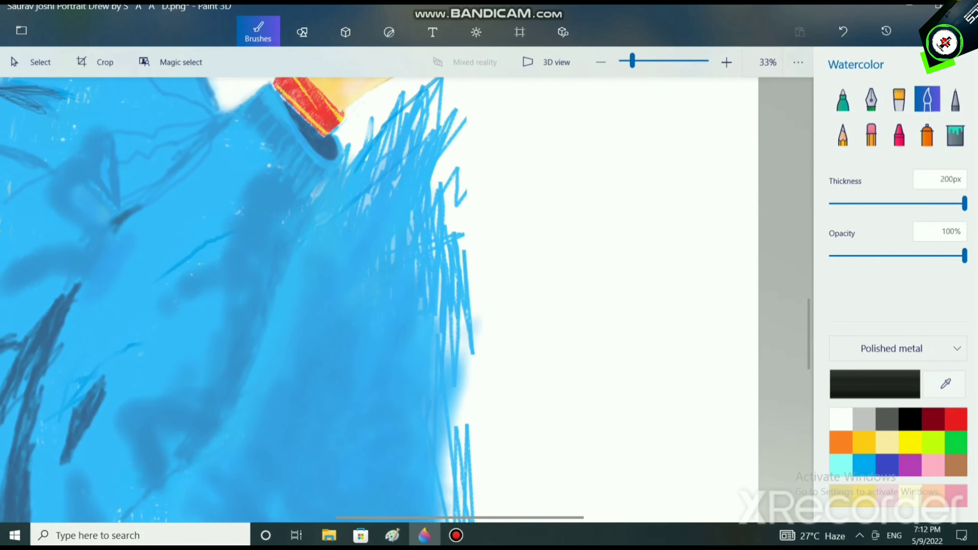
drag(964, 202, 841, 203)
drag(297, 255, 279, 300)
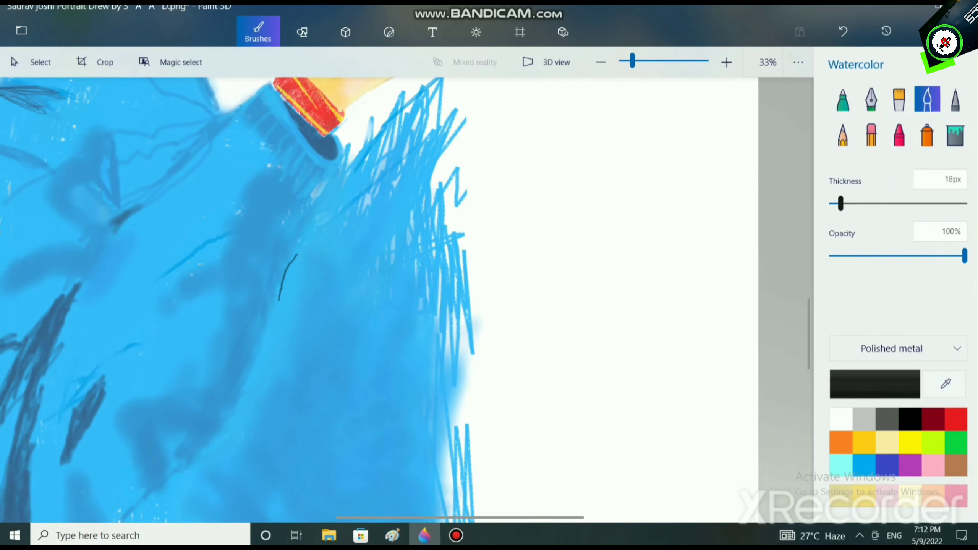
drag(840, 203, 856, 204)
drag(300, 255, 256, 373)
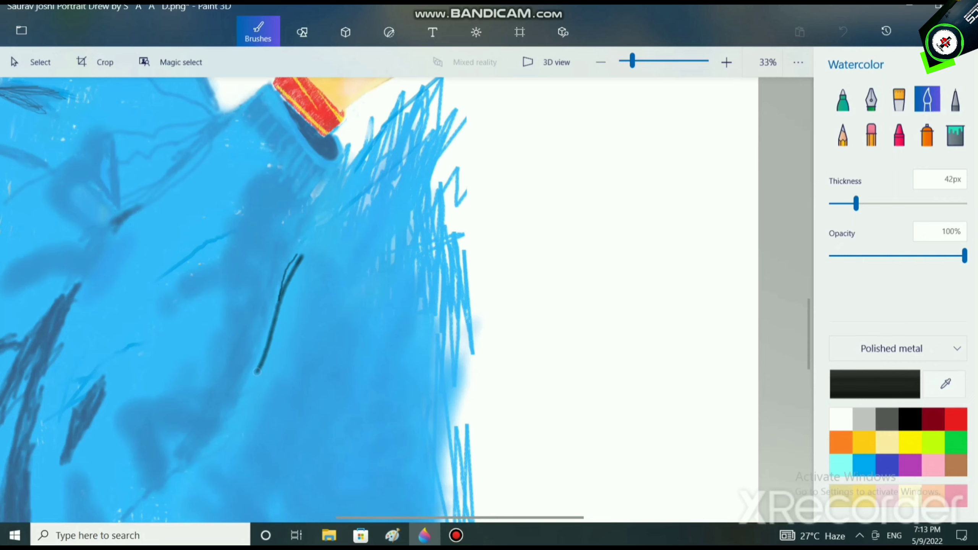
Extend the black line down toward the elbow with a thicker brush, and widen it into a heavy shadow at 164 px
scroll(279, 390, down, 4)
drag(856, 204, 884, 204)
drag(406, 380, 372, 448)
drag(884, 204, 940, 204)
scroll(405, 382, up, 3)
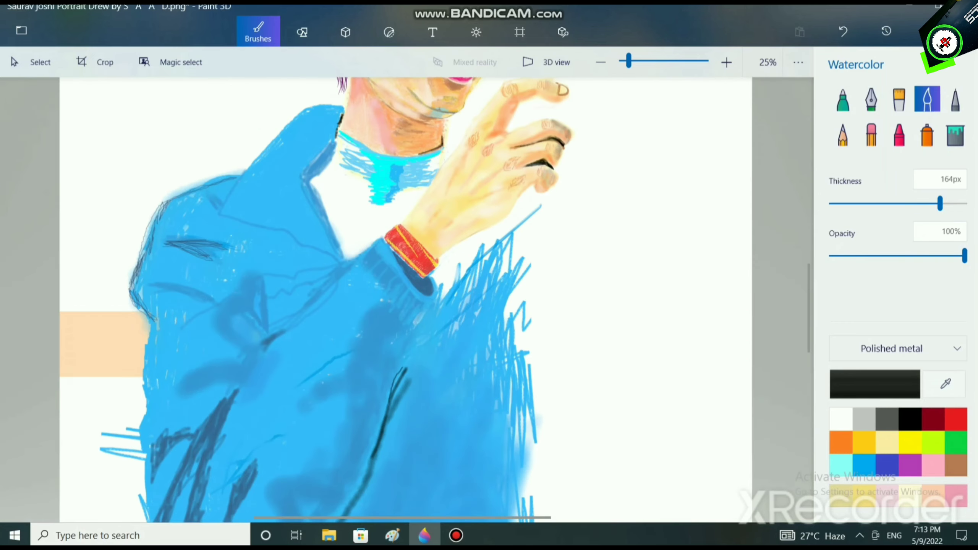
scroll(405, 381, down, 3)
mouse_move(415, 272)
mouse_down()
mouse_move(382, 345)
mouse_move(322, 441)
mouse_up()
mouse_move(371, 352)
mouse_down()
mouse_move(318, 429)
mouse_move(382, 335)
mouse_up()
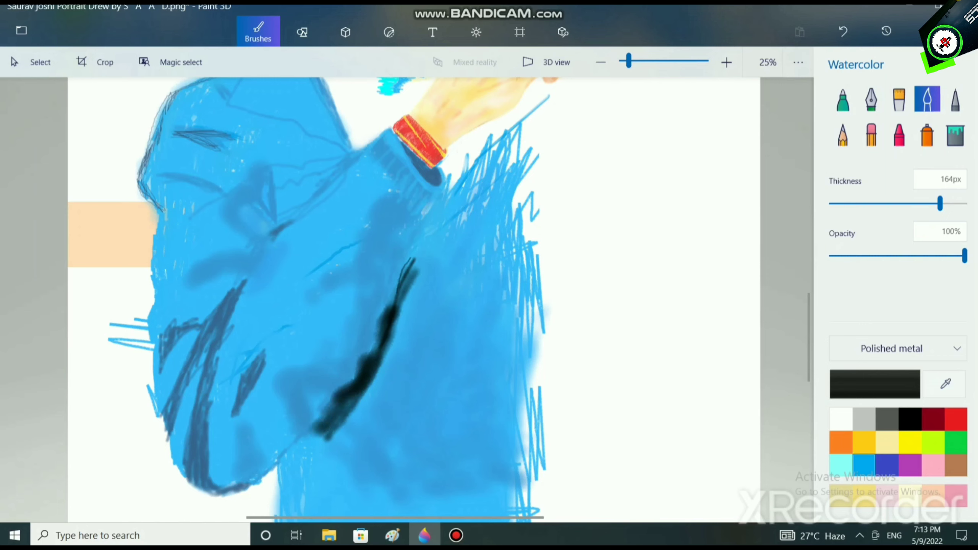
Paint medium-blue watercolor strokes along the edges of the black sleeve fold to make it thinner
click(864, 465)
mouse_move(371, 373)
mouse_down()
mouse_move(395, 310)
mouse_move(328, 436)
mouse_move(356, 389)
mouse_up()
drag(404, 295, 412, 266)
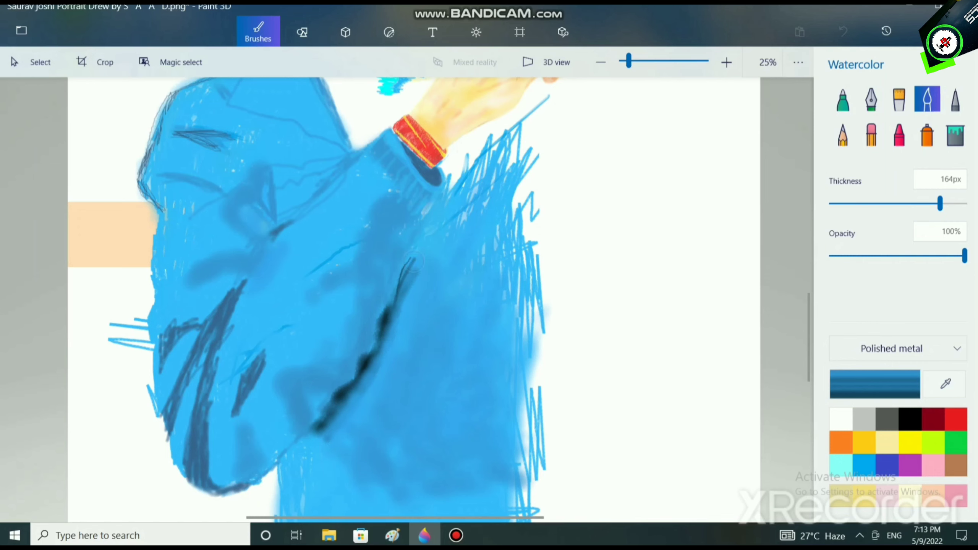
Set the watercolor thickness to 55 px and paint darker blue folds and soft edges on the jacket's collar and shoulder
scroll(411, 267, down, 3)
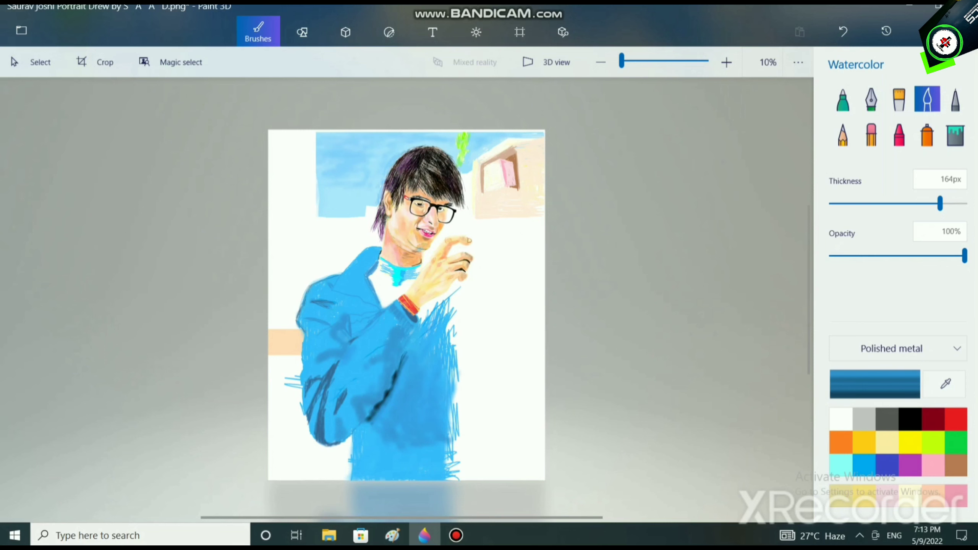
scroll(392, 315, up, 3)
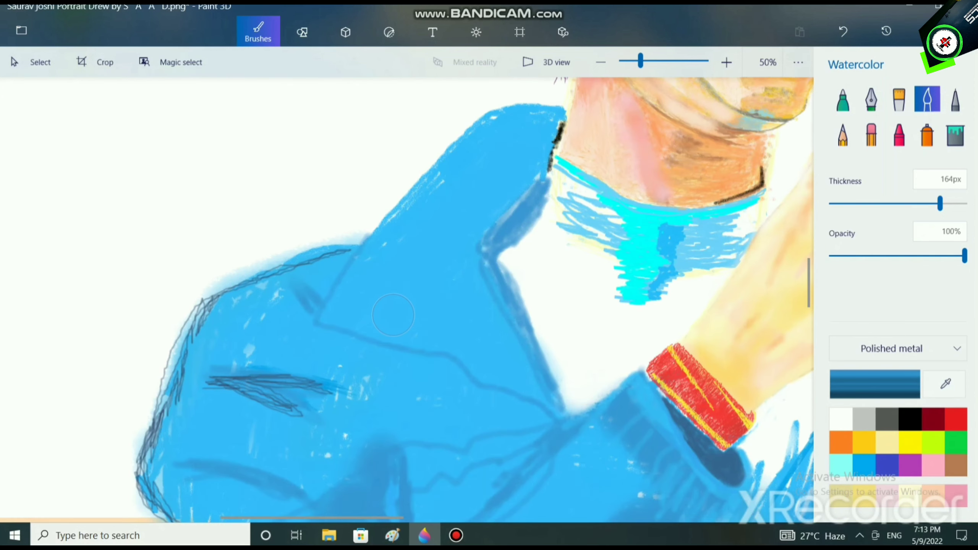
drag(940, 204, 865, 203)
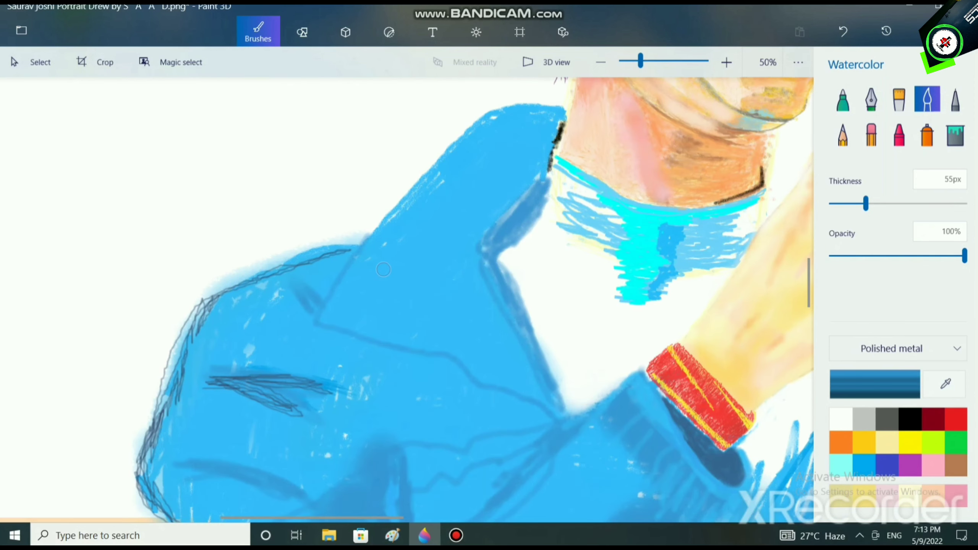
drag(398, 276, 447, 318)
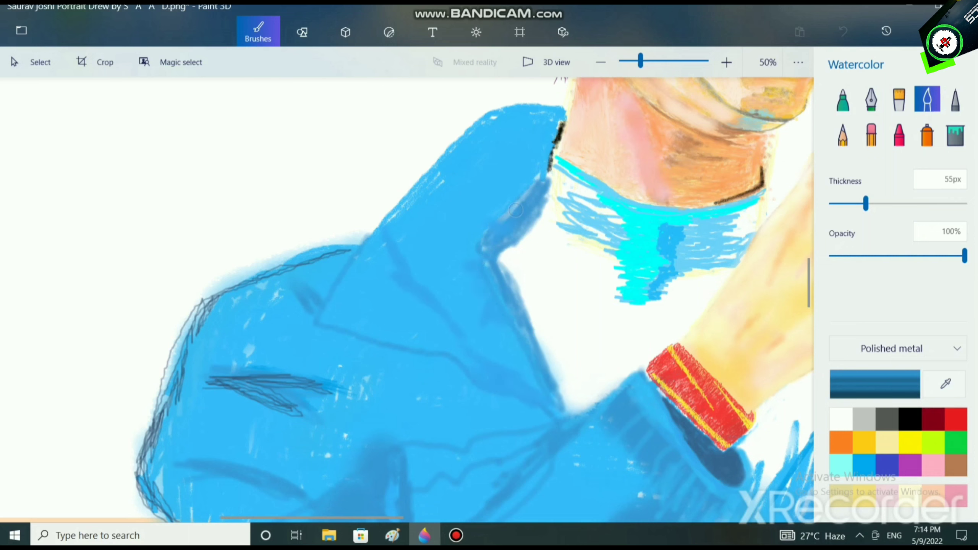
drag(530, 189, 537, 176)
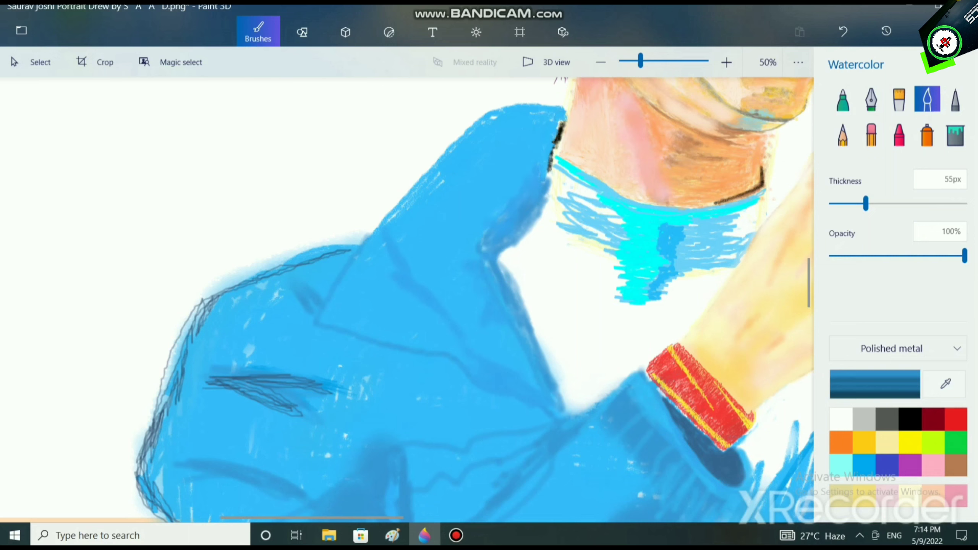
mouse_move(485, 113)
mouse_down()
mouse_move(562, 99)
mouse_move(495, 106)
mouse_move(472, 123)
mouse_move(364, 239)
mouse_move(466, 123)
mouse_move(516, 98)
mouse_move(547, 127)
mouse_move(539, 123)
mouse_up()
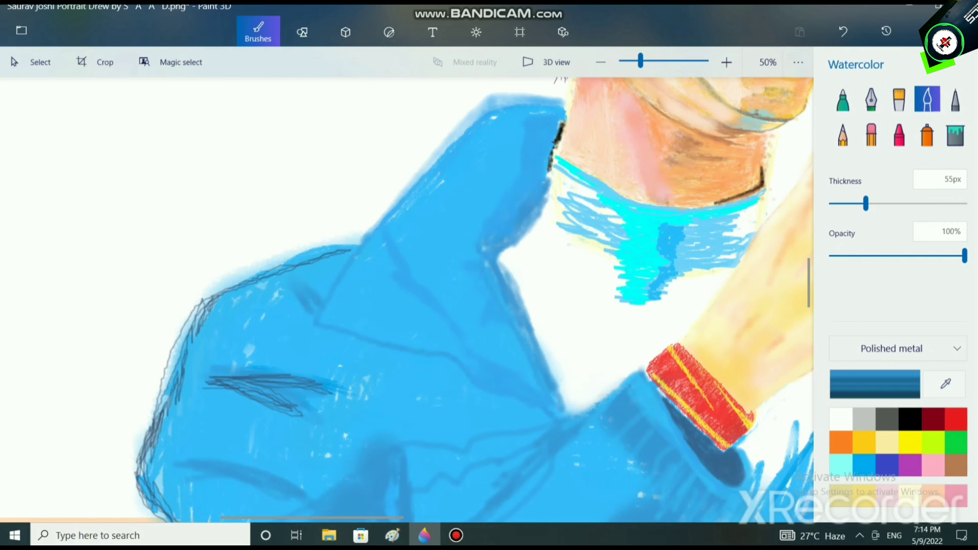
Clean up the outer edge of the raised jacket collar with white watercolor
scroll(531, 386, down, 4)
scroll(500, 379, up, 3)
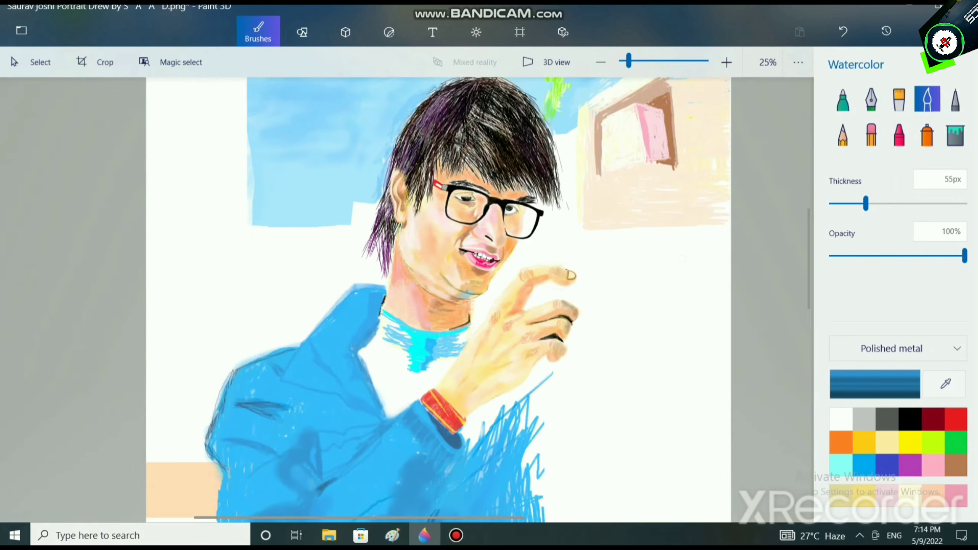
click(841, 419)
key(ctrl+z)
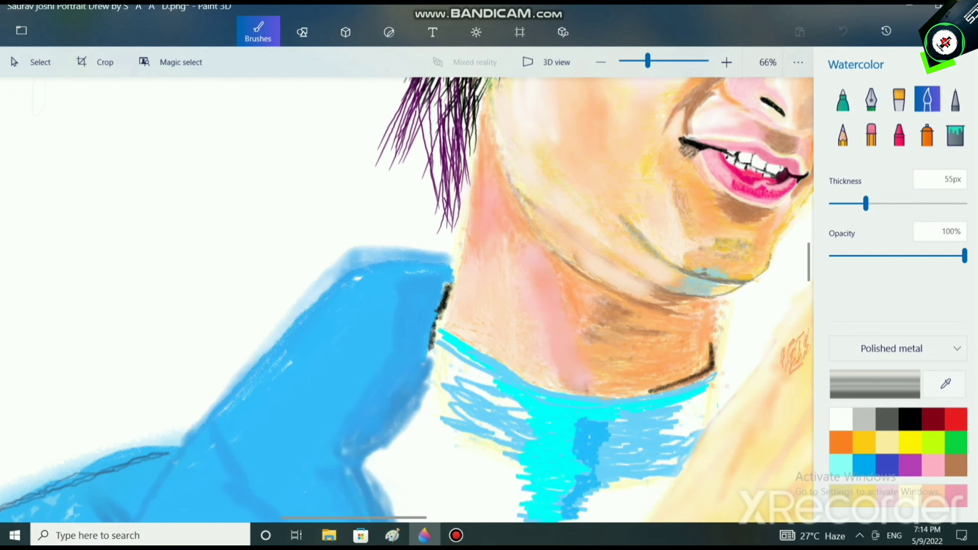
mouse_move(244, 349)
mouse_down()
mouse_move(310, 283)
mouse_move(376, 257)
mouse_move(417, 255)
mouse_move(373, 258)
mouse_move(386, 248)
mouse_move(449, 251)
mouse_move(324, 274)
mouse_up()
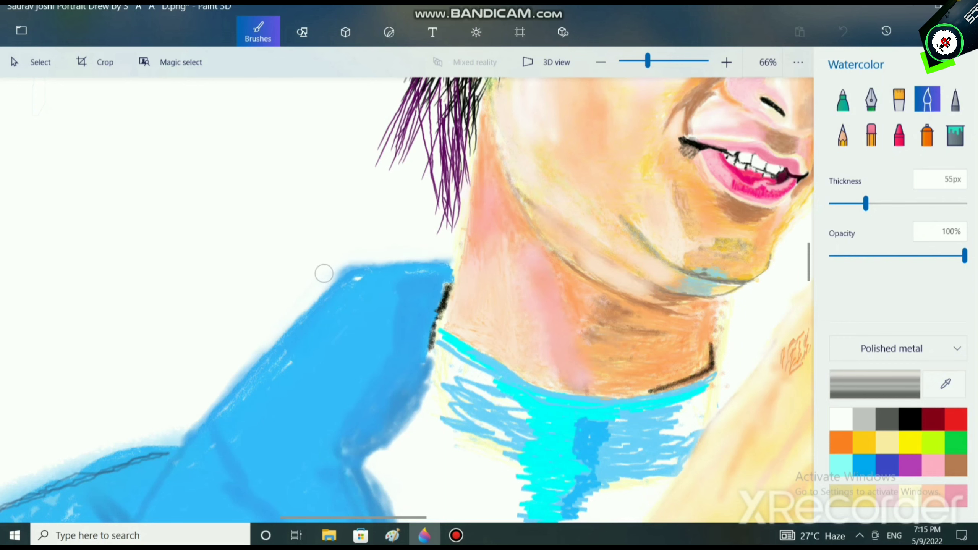
Mix a lighter blue and paint it over the upper part of the sleeve cuff beside the red wristband
scroll(369, 248, down, 5)
scroll(472, 270, down, 3)
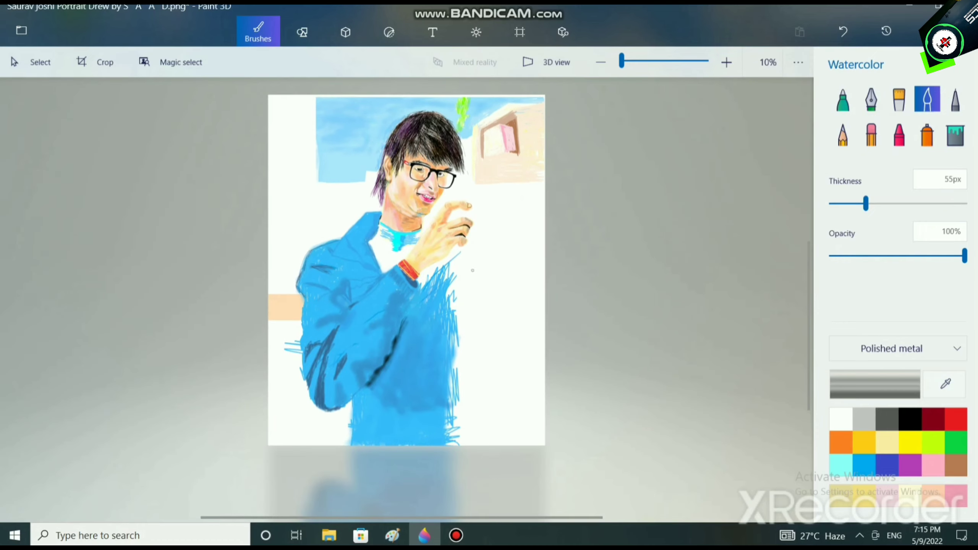
scroll(385, 270, up, 5)
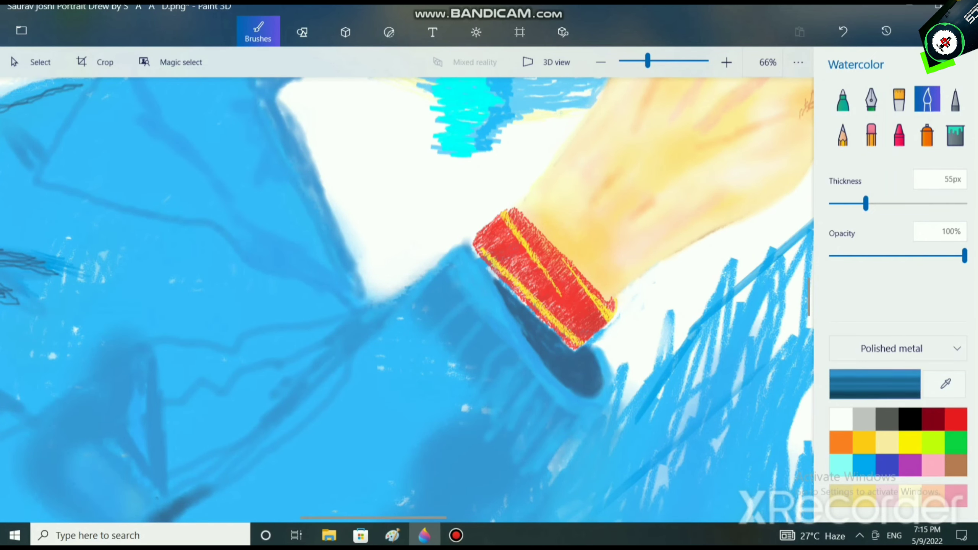
click(875, 384)
drag(545, 158, 494, 156)
click(422, 395)
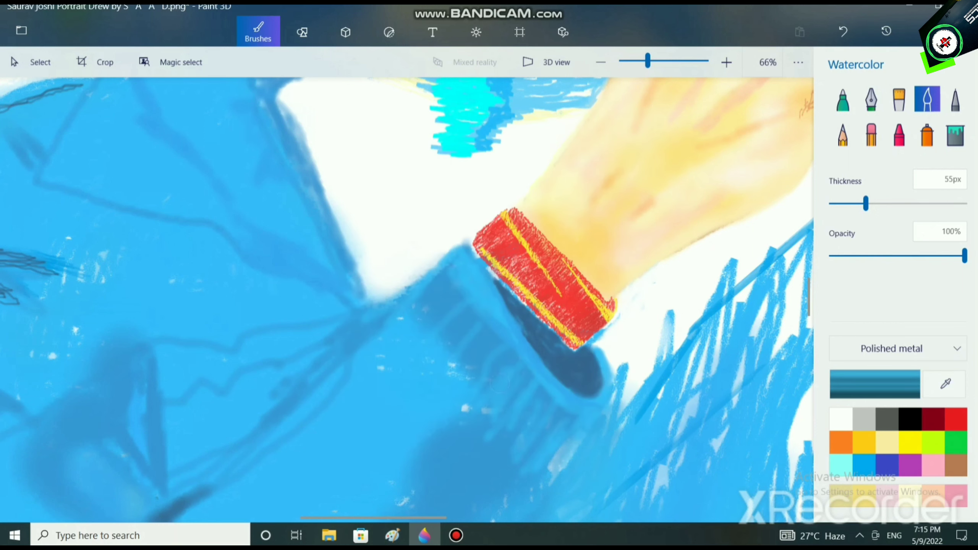
mouse_move(463, 323)
mouse_down()
mouse_move(464, 345)
mouse_move(442, 339)
mouse_move(458, 317)
mouse_move(485, 328)
mouse_move(438, 294)
mouse_move(449, 303)
mouse_move(388, 311)
mouse_move(396, 292)
mouse_up()
drag(495, 324, 507, 348)
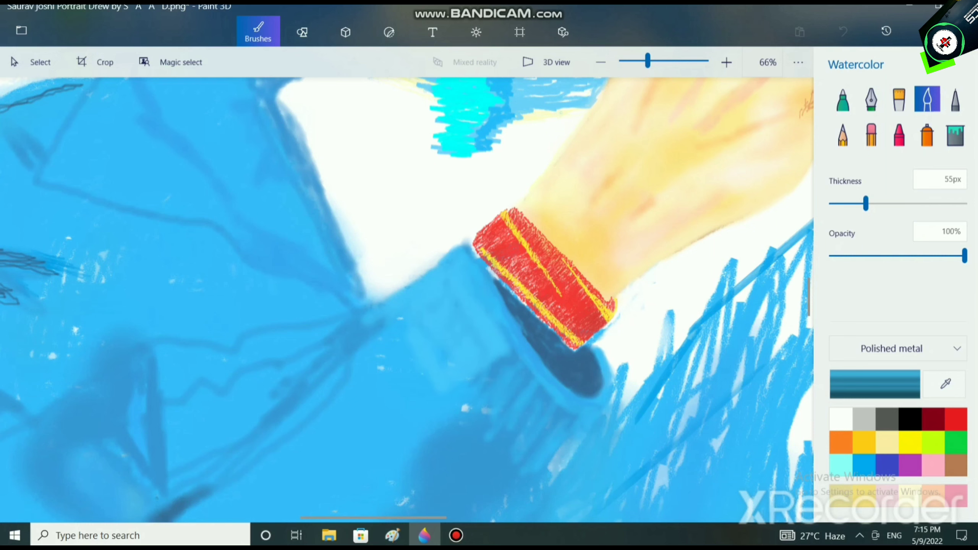
Streak the lower cuff with 22 px light-blue strokes and shade the cuff's back seam in a darker blue
key(alt+Tab)
key(alt+Tab)
scroll(542, 462, up, 1)
scroll(543, 462, down, 2)
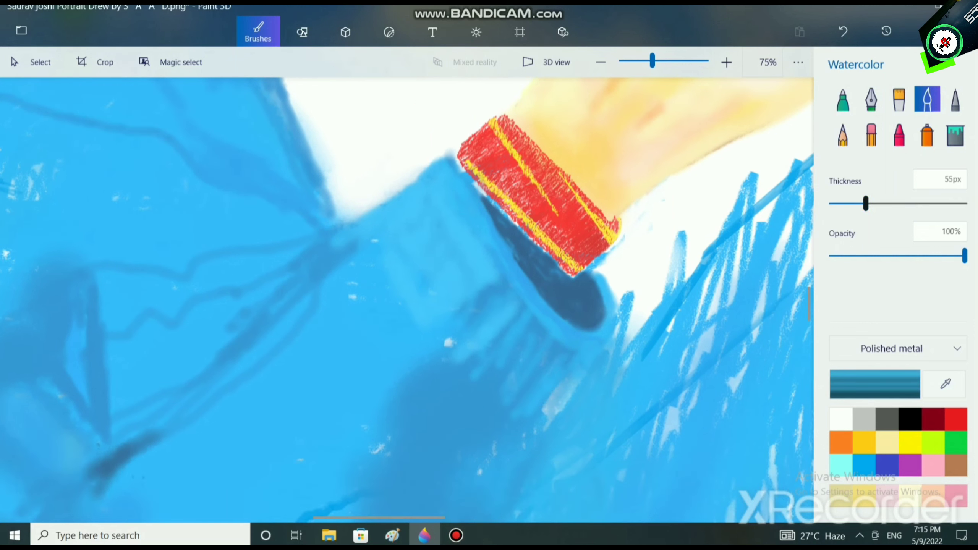
drag(866, 203, 843, 203)
mouse_move(522, 341)
mouse_down()
mouse_move(493, 387)
mouse_move(533, 331)
mouse_move(534, 377)
mouse_move(516, 398)
mouse_up()
drag(568, 353, 520, 401)
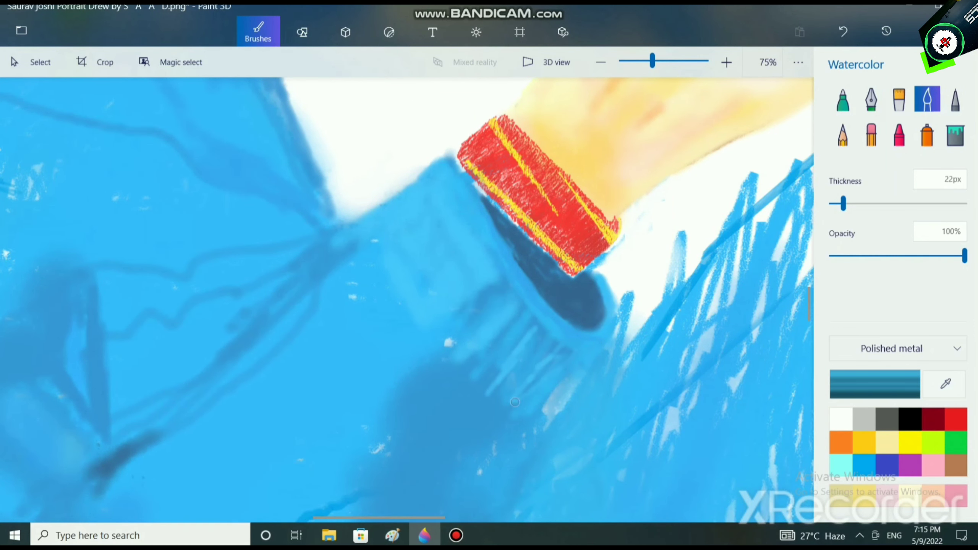
drag(529, 360, 505, 380)
mouse_move(535, 327)
mouse_down()
mouse_move(483, 369)
mouse_move(498, 410)
mouse_move(453, 393)
mouse_move(452, 402)
mouse_move(479, 405)
mouse_move(470, 413)
mouse_move(506, 398)
mouse_move(476, 426)
mouse_move(503, 419)
mouse_move(508, 441)
mouse_up()
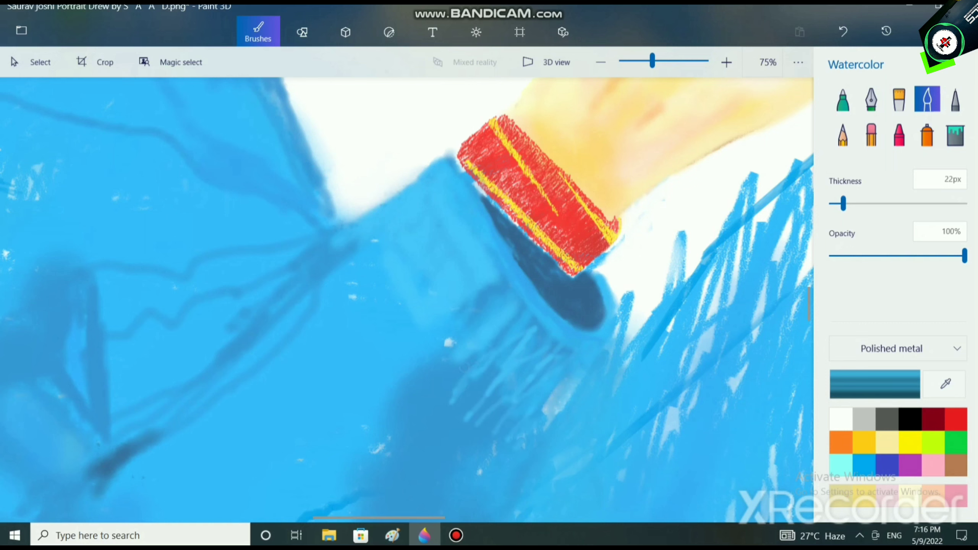
mouse_move(459, 370)
mouse_down()
mouse_move(449, 399)
mouse_move(466, 384)
mouse_move(513, 384)
mouse_move(522, 345)
mouse_move(470, 420)
mouse_up()
drag(534, 362, 486, 408)
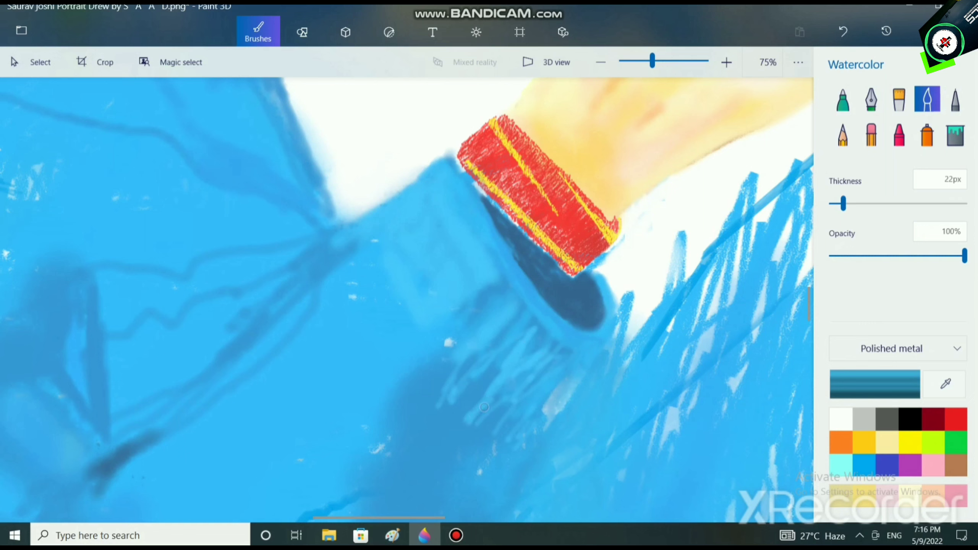
drag(538, 381, 497, 413)
click(864, 465)
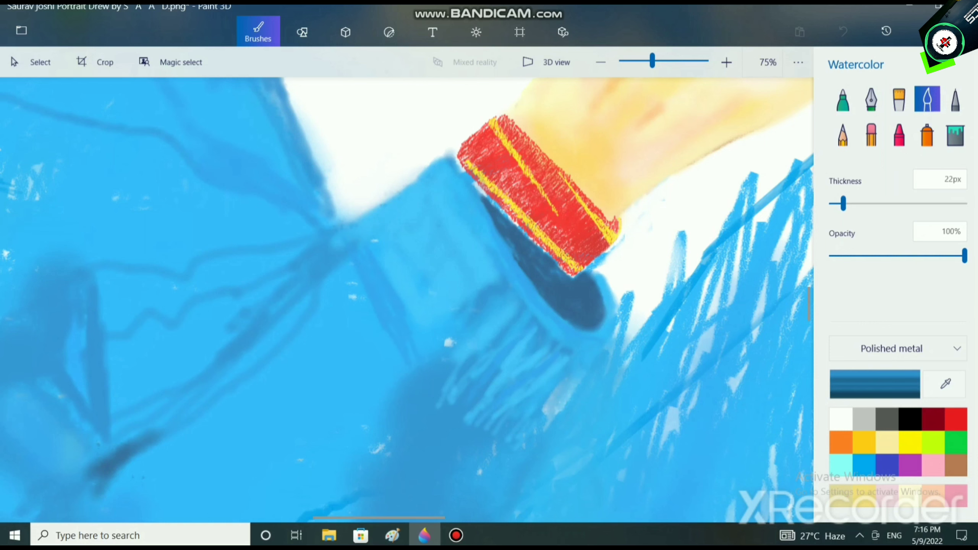
Paint a round light-grey button with an open centre on the jacket cuff
click(840, 419)
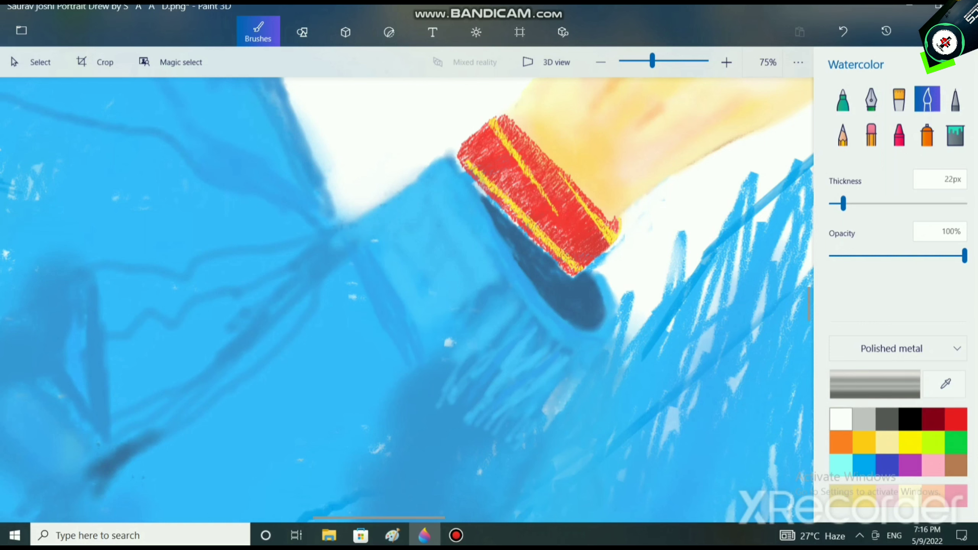
click(864, 419)
scroll(449, 292, up, 2)
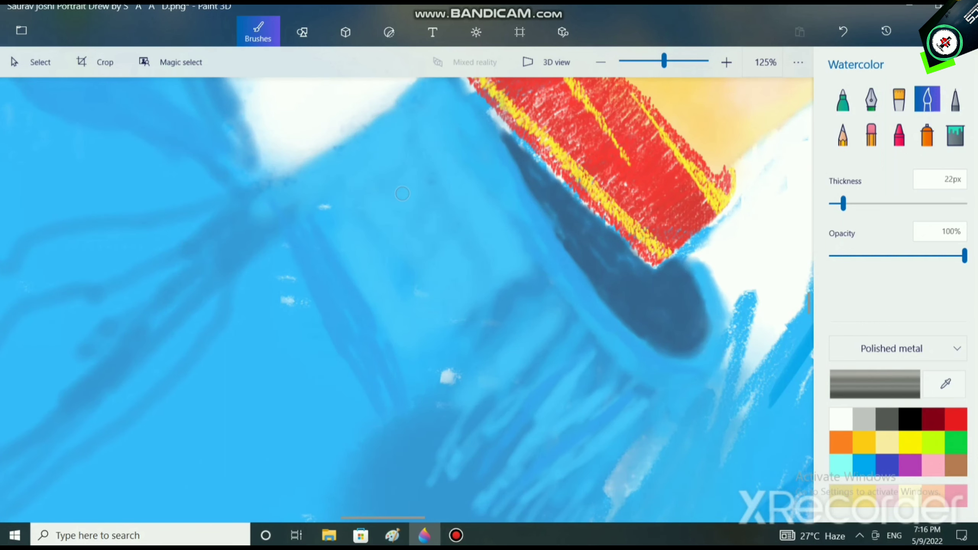
mouse_move(384, 189)
mouse_down()
mouse_move(396, 224)
mouse_move(370, 195)
mouse_move(385, 190)
mouse_move(384, 218)
mouse_move(383, 191)
mouse_move(367, 195)
mouse_move(373, 228)
mouse_move(401, 214)
mouse_move(364, 214)
mouse_move(395, 209)
mouse_up()
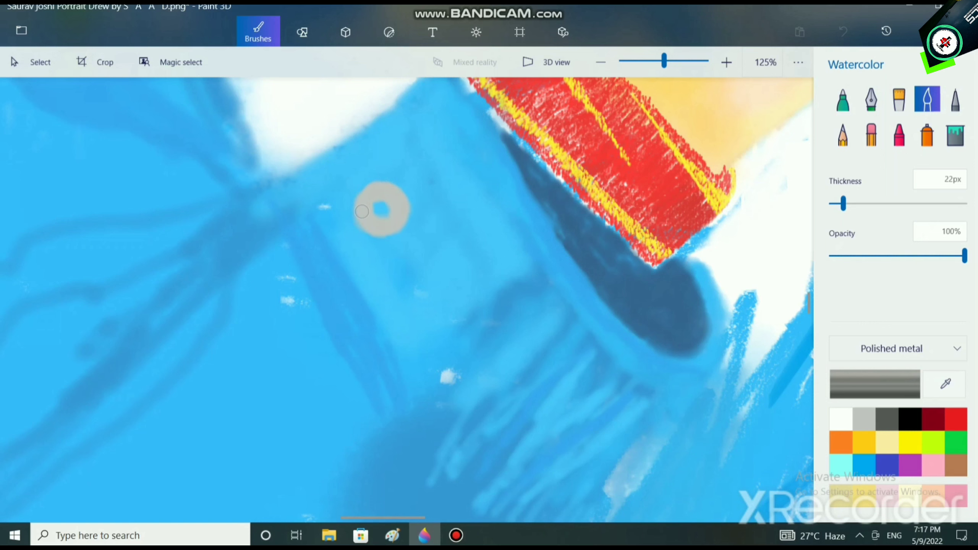
click(386, 192)
scroll(395, 225, down, 2)
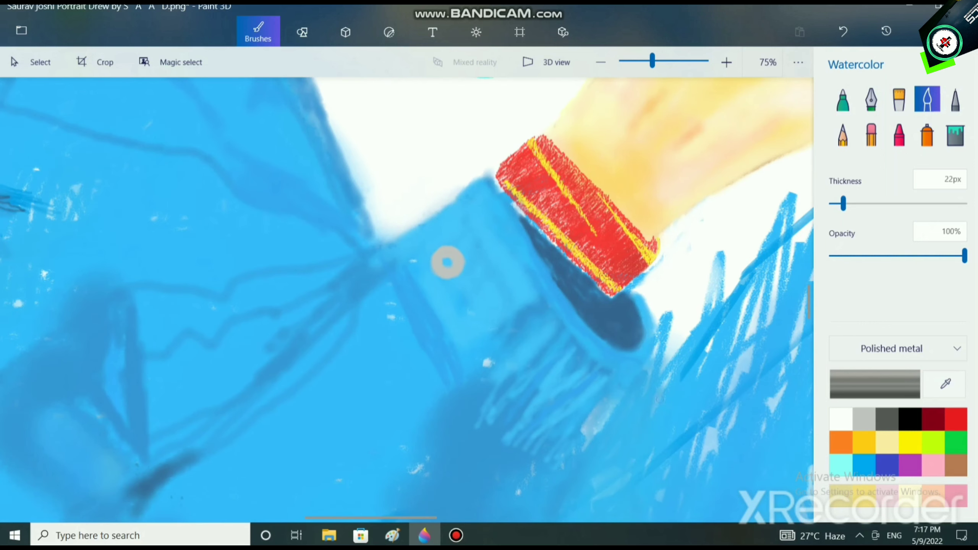
Paint a 9 px dark-grey ring inside the light-grey cuff button
click(887, 419)
scroll(437, 290, up, 4)
drag(843, 203, 834, 203)
scroll(489, 254, up, 1)
mouse_move(423, 152)
mouse_down()
mouse_move(404, 171)
mouse_move(443, 242)
mouse_move(496, 175)
mouse_move(417, 147)
mouse_move(441, 234)
mouse_move(494, 181)
mouse_move(410, 153)
mouse_move(449, 227)
mouse_move(486, 168)
mouse_move(402, 190)
mouse_move(481, 219)
mouse_move(436, 153)
mouse_move(439, 236)
mouse_move(468, 157)
mouse_move(413, 162)
mouse_move(481, 154)
mouse_move(464, 143)
mouse_move(414, 154)
mouse_move(462, 235)
mouse_move(489, 221)
mouse_move(420, 226)
mouse_move(457, 148)
mouse_move(497, 198)
mouse_move(497, 172)
mouse_move(484, 213)
mouse_move(410, 214)
mouse_move(451, 235)
mouse_move(497, 179)
mouse_move(466, 235)
mouse_move(412, 221)
mouse_up()
scroll(488, 294, down, 2)
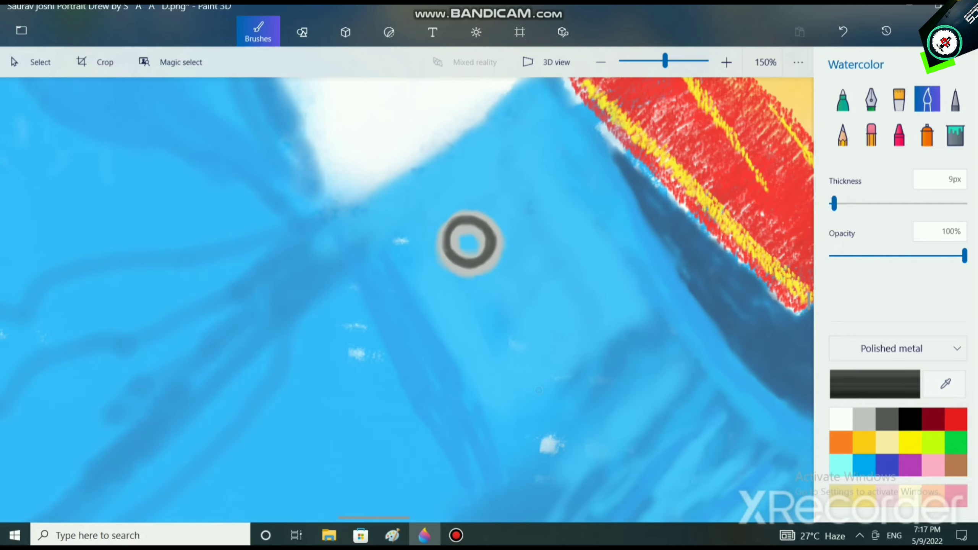
scroll(496, 324, up, 2)
scroll(460, 197, up, 3)
mouse_move(469, 243)
mouse_down()
mouse_move(512, 276)
mouse_move(499, 246)
mouse_move(449, 244)
mouse_move(414, 295)
mouse_move(429, 252)
mouse_move(446, 238)
mouse_move(482, 237)
mouse_move(510, 265)
mouse_move(476, 238)
mouse_move(440, 249)
mouse_move(461, 238)
mouse_move(489, 247)
mouse_up()
scroll(556, 372, down, 3)
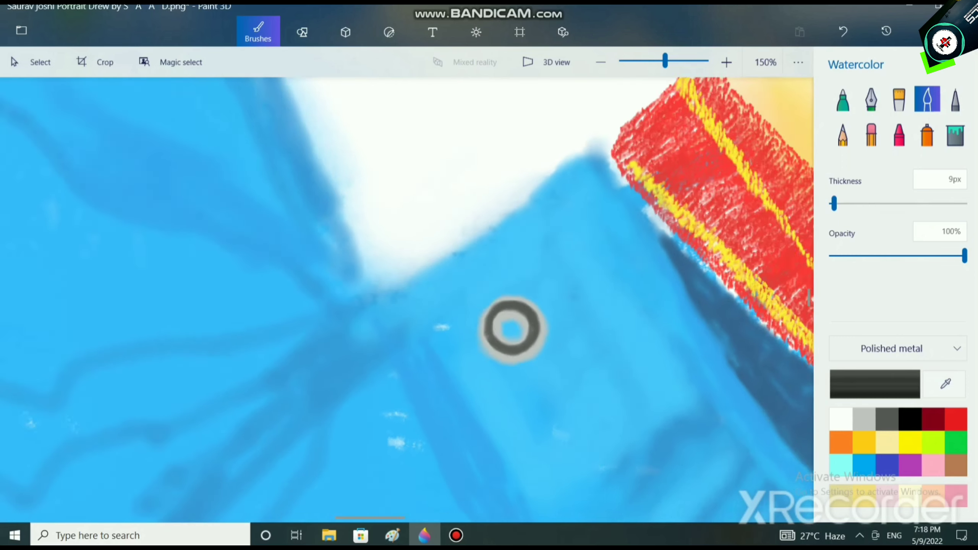
Reduce the thickness to 5 px and paint a light highlight around the cuff button's inner ring
scroll(537, 373, down, 3)
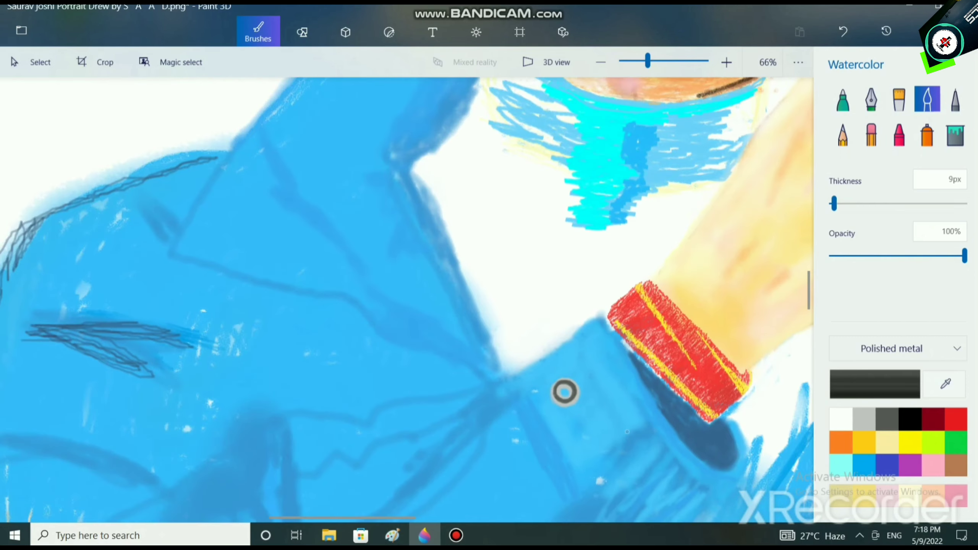
scroll(581, 393, up, 5)
scroll(578, 381, up, 3)
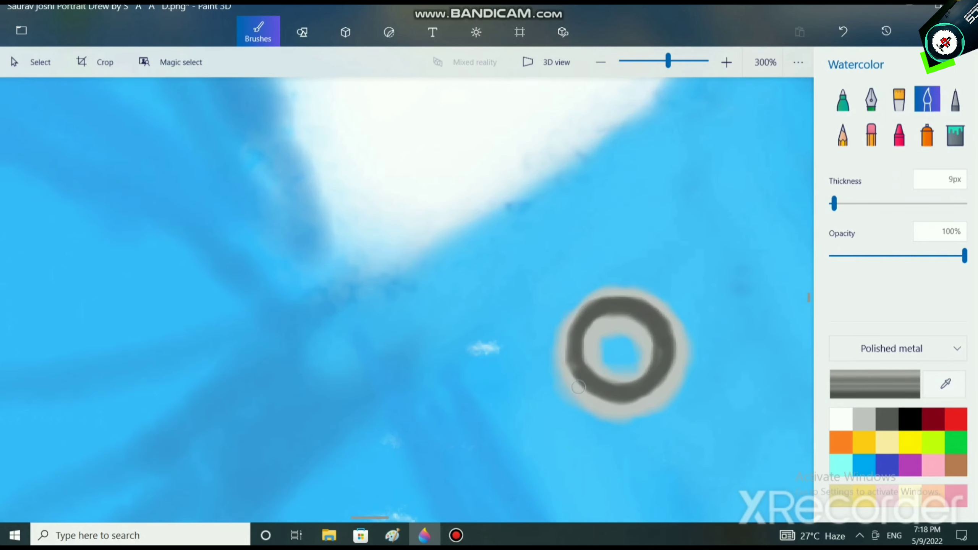
scroll(618, 366, up, 1)
key([)
key([)
key([)
key([)
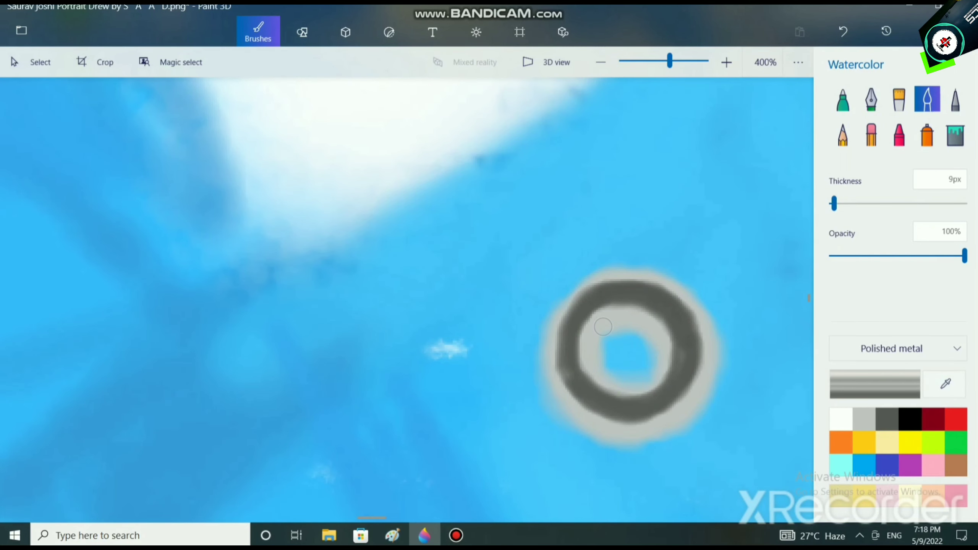
mouse_move(602, 313)
mouse_down()
mouse_move(585, 337)
mouse_move(636, 310)
mouse_move(672, 345)
mouse_move(655, 386)
mouse_move(598, 392)
mouse_move(581, 328)
mouse_move(620, 309)
mouse_move(666, 339)
mouse_move(641, 389)
mouse_move(575, 356)
mouse_move(587, 318)
mouse_move(605, 377)
mouse_move(663, 376)
mouse_move(651, 322)
mouse_move(584, 336)
mouse_move(620, 399)
mouse_up()
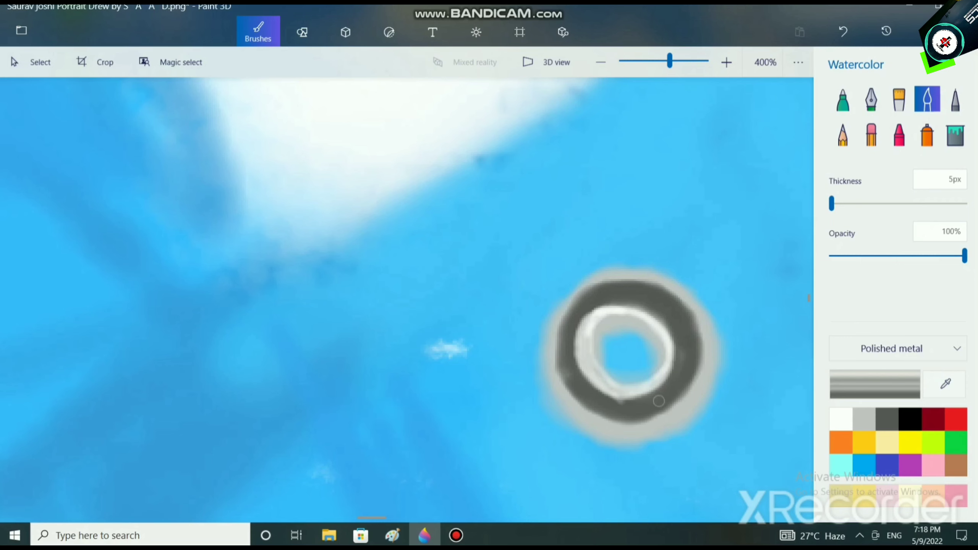
Mix a dark blue, set the thickness to 33 px and shade the triangular fold on the upper sleeve
scroll(689, 420, down, 5)
scroll(643, 317, down, 8)
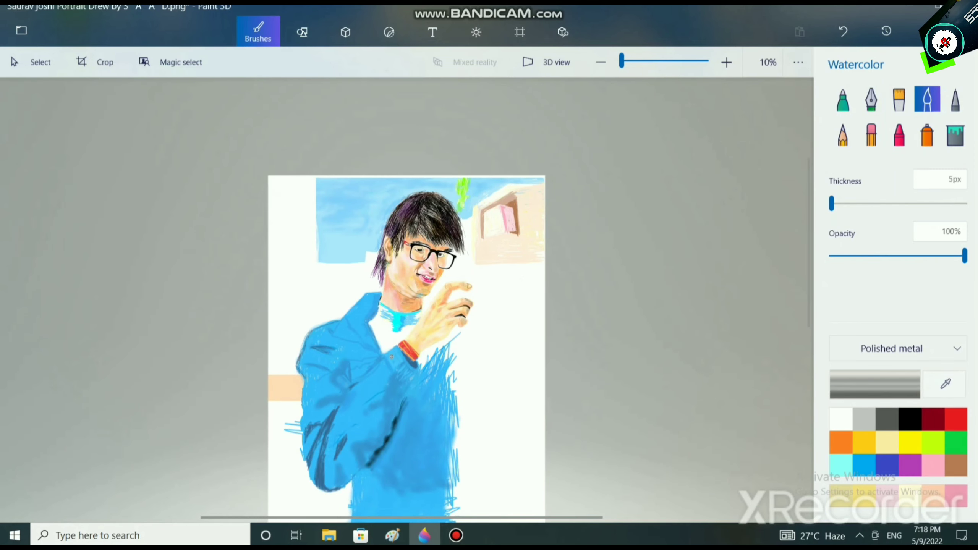
scroll(391, 356, up, 5)
scroll(407, 300, left, 5)
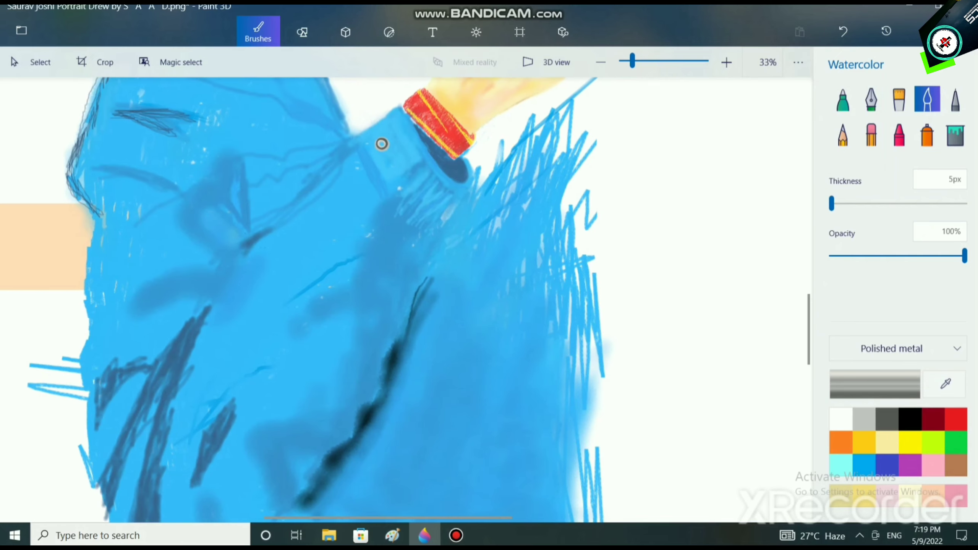
click(874, 384)
drag(549, 165, 549, 212)
click(421, 395)
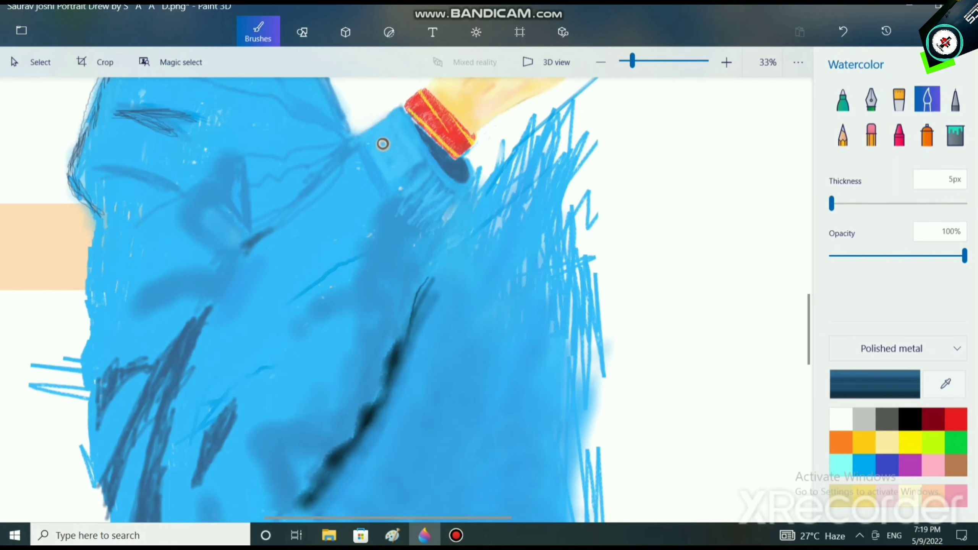
drag(832, 203, 850, 203)
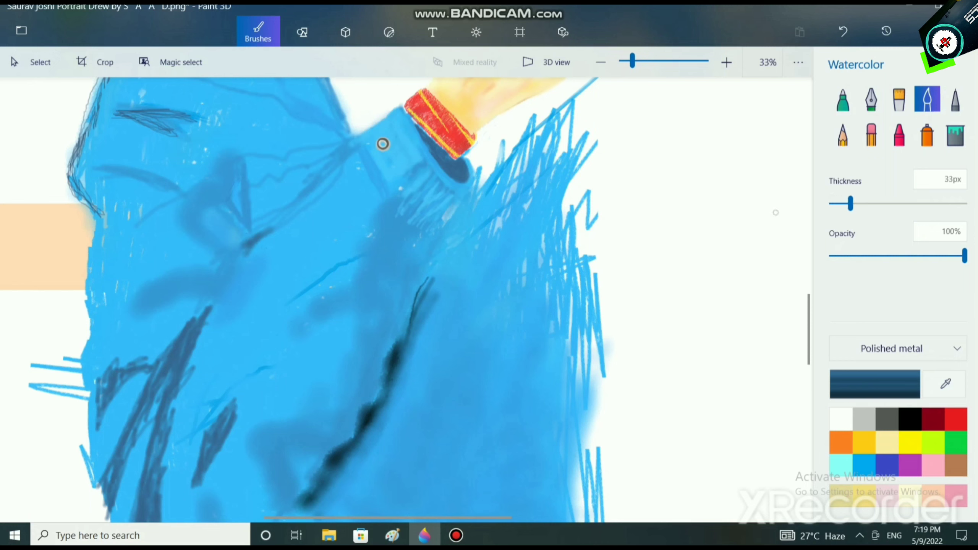
drag(238, 174, 228, 191)
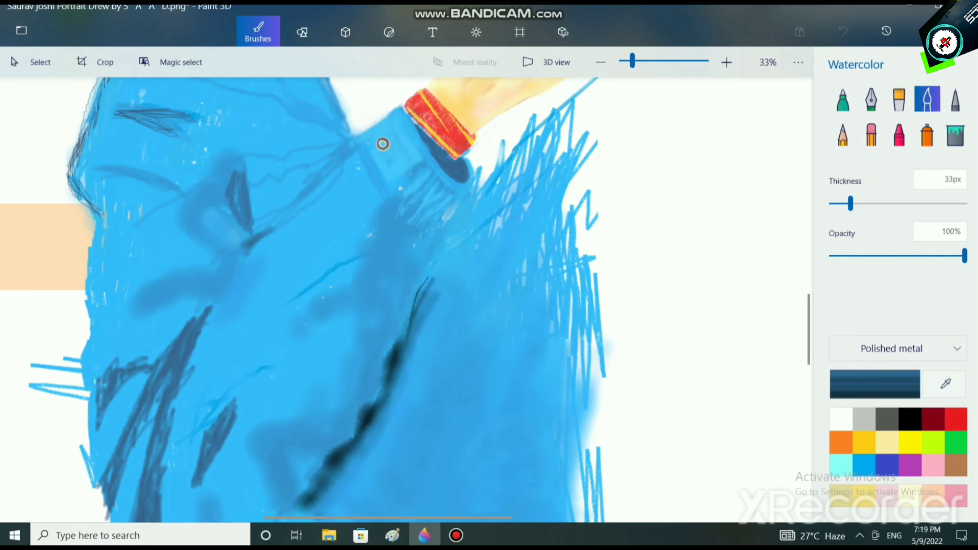
Undo the last dark-blue shading inside the triangular fold on the upper sleeve
click(864, 464)
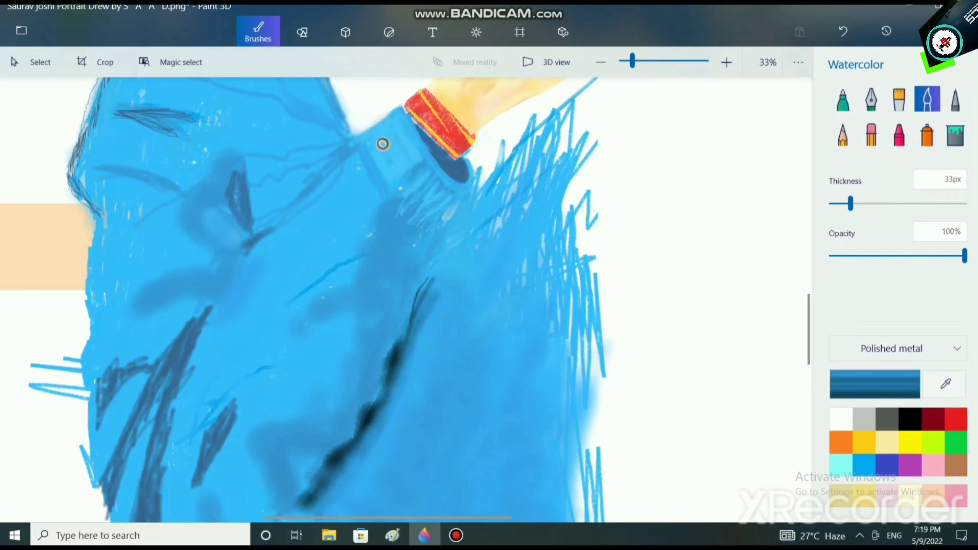
key(ctrl+z)
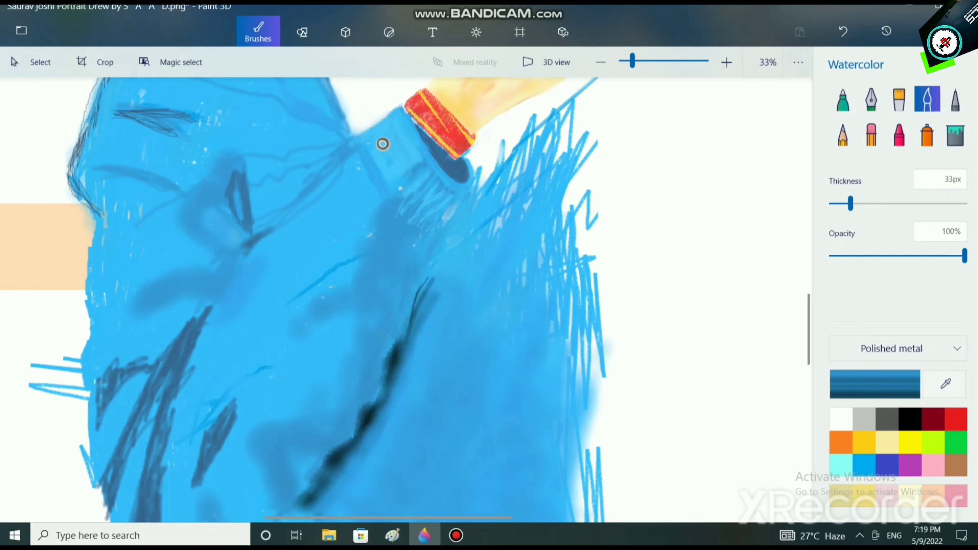
click(887, 465)
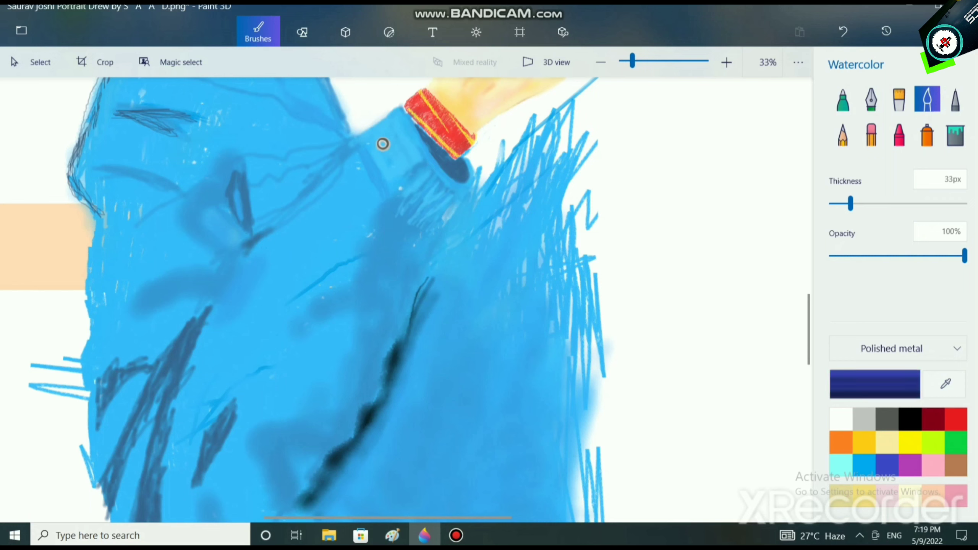
drag(267, 277, 257, 310)
Mix the dark blue 006e9f, set the thickness to 128 px and darken the broad horizontal fold at mid-sleeve
click(864, 465)
click(874, 384)
drag(545, 161, 549, 219)
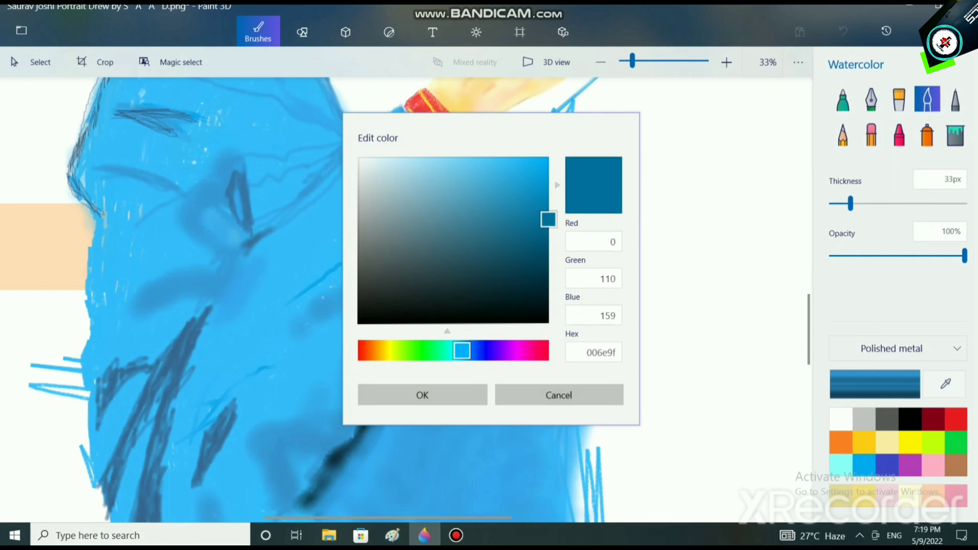
click(422, 395)
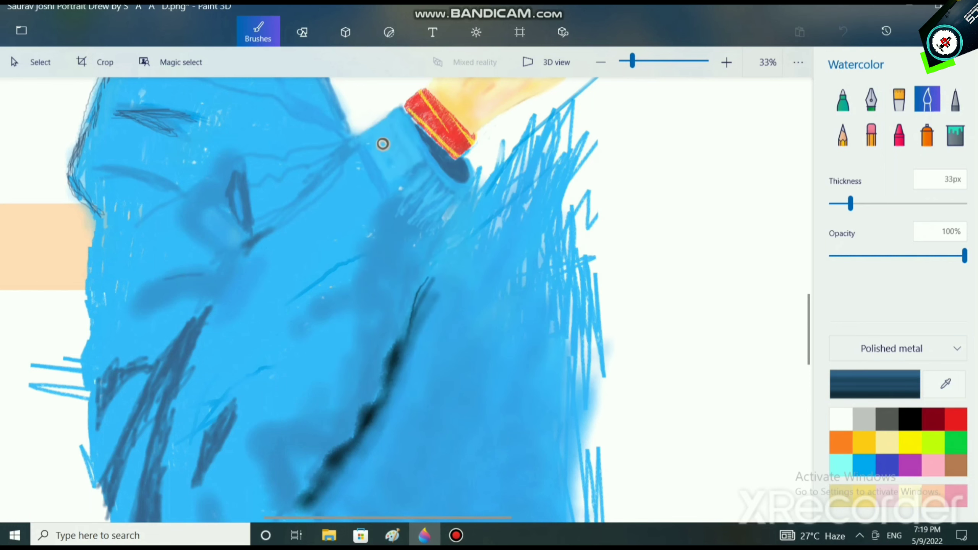
drag(850, 203, 916, 204)
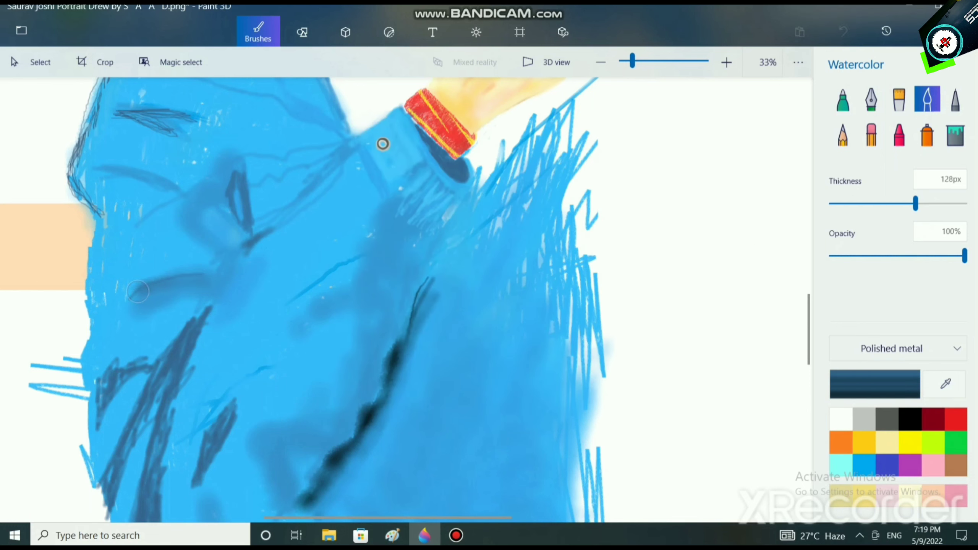
mouse_move(138, 292)
mouse_down()
mouse_move(202, 295)
mouse_move(153, 296)
mouse_up()
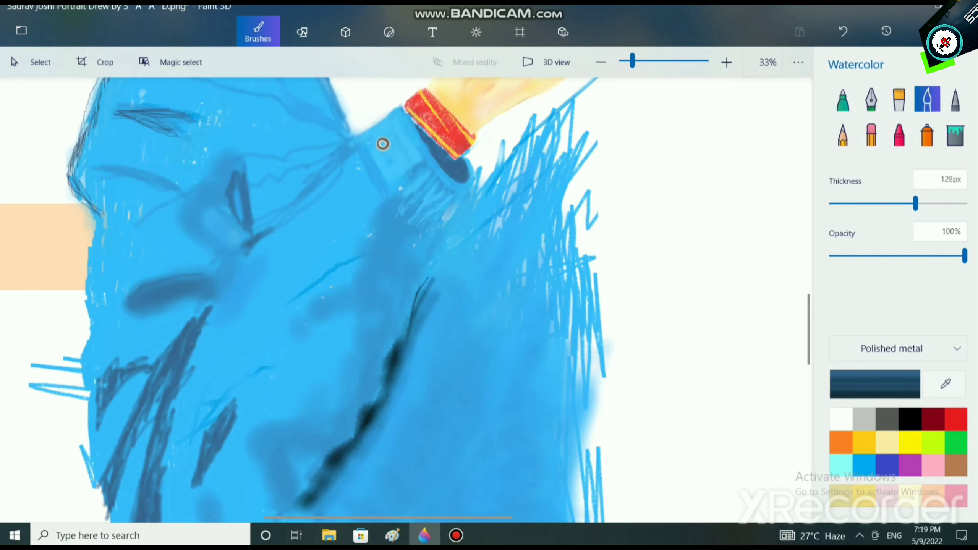
mouse_move(191, 332)
mouse_down()
mouse_move(186, 344)
mouse_move(209, 303)
mouse_up()
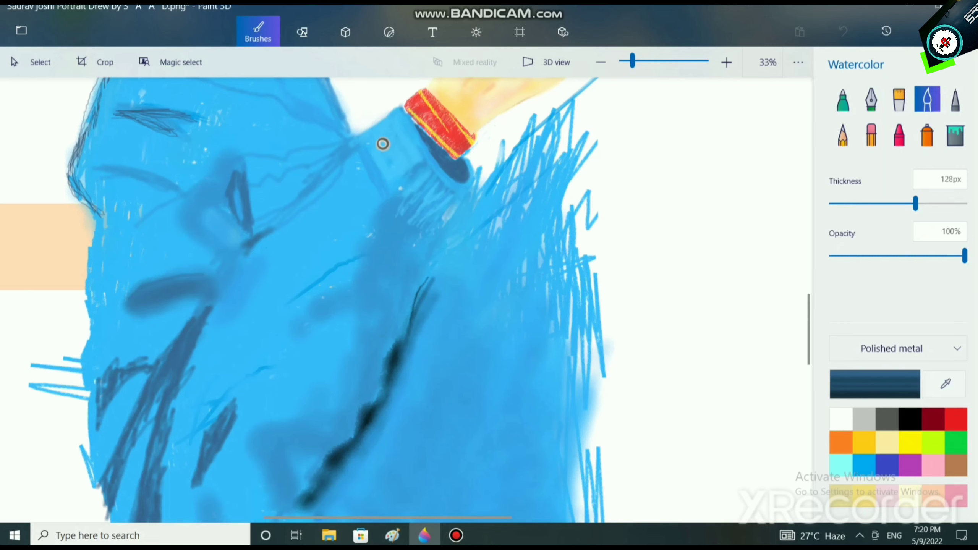
Set the thickness to 49 px, paint short dark creases beside the long sleeve fold and strengthen the fold near the sleeve's outer edge
scroll(382, 143, down, 5)
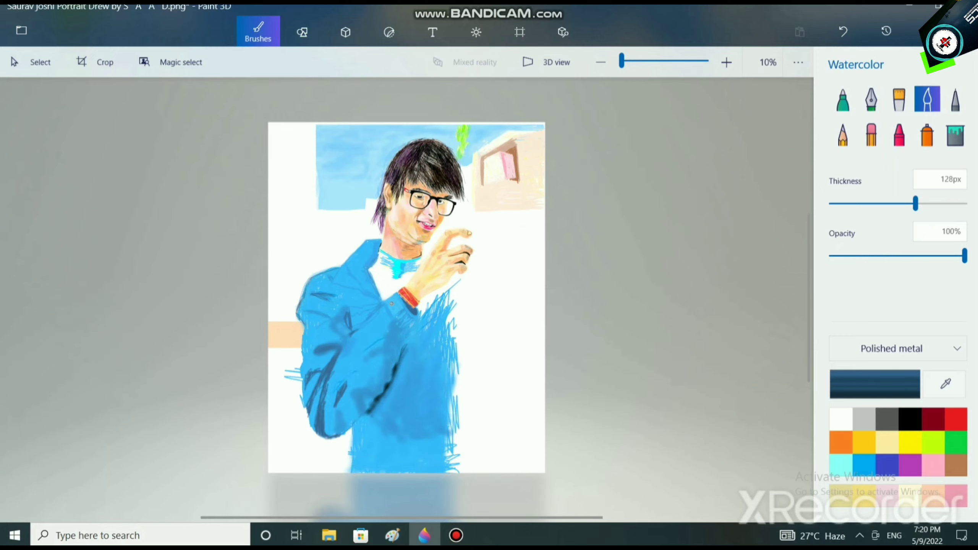
scroll(375, 442, up, 3)
click(862, 203)
scroll(400, 361, up, 2)
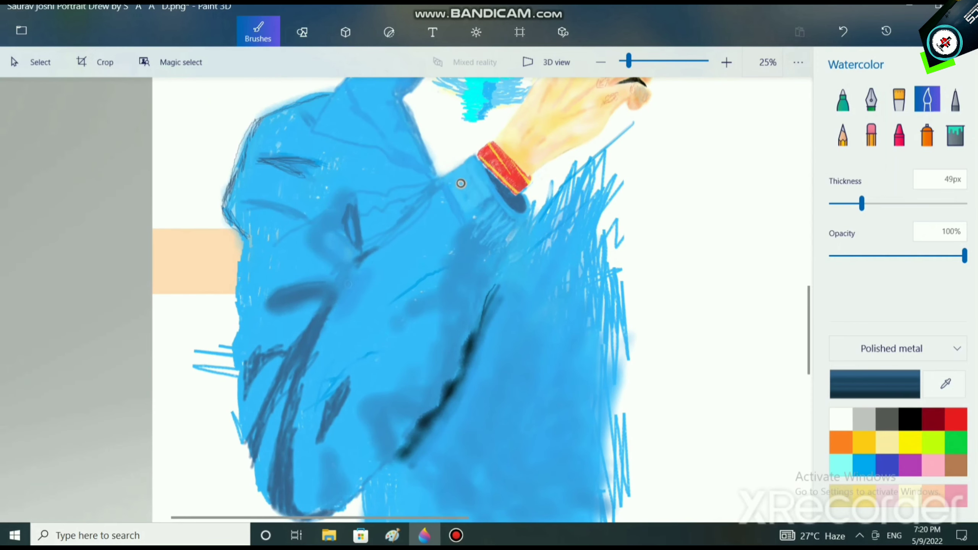
key(ctrl+z)
key(ctrl+z)
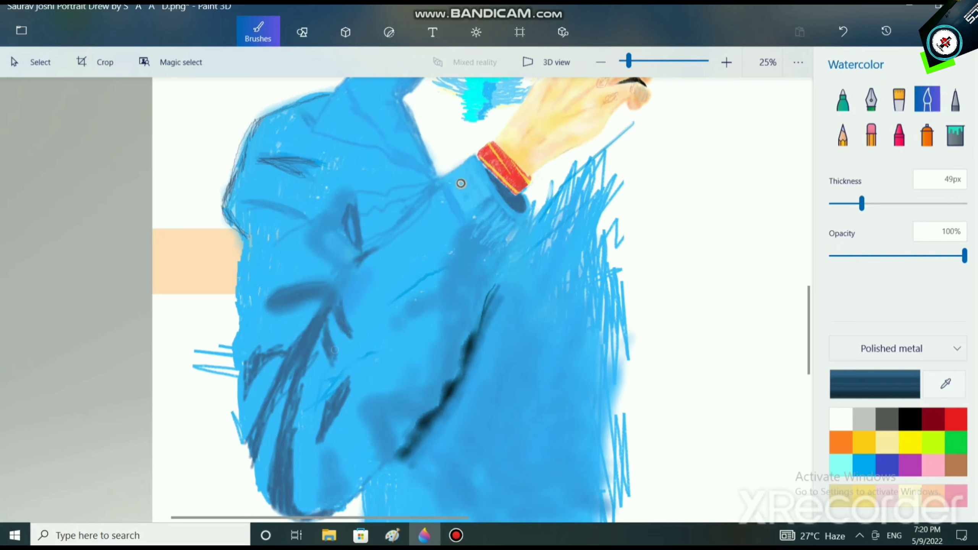
key(ctrl+z)
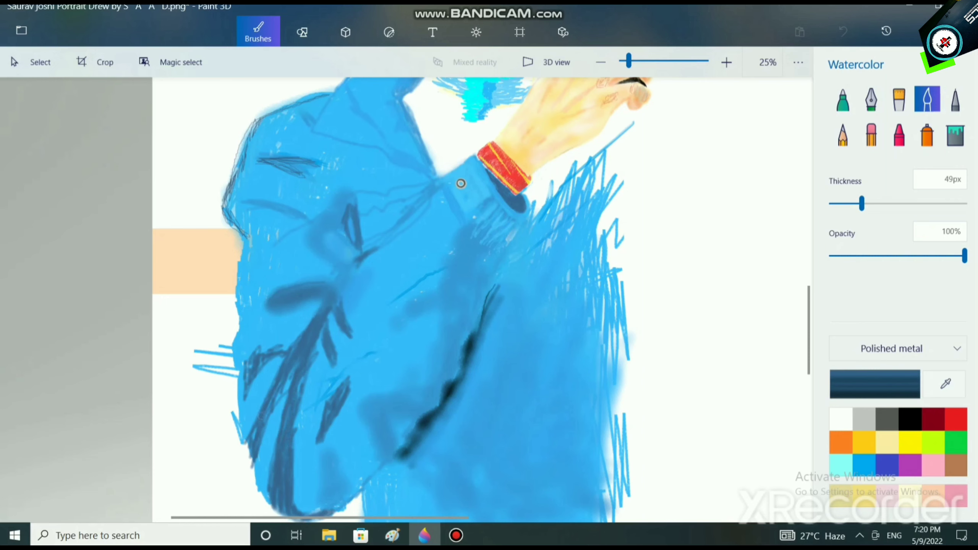
mouse_move(250, 353)
mouse_down()
mouse_move(284, 350)
mouse_move(257, 348)
mouse_up()
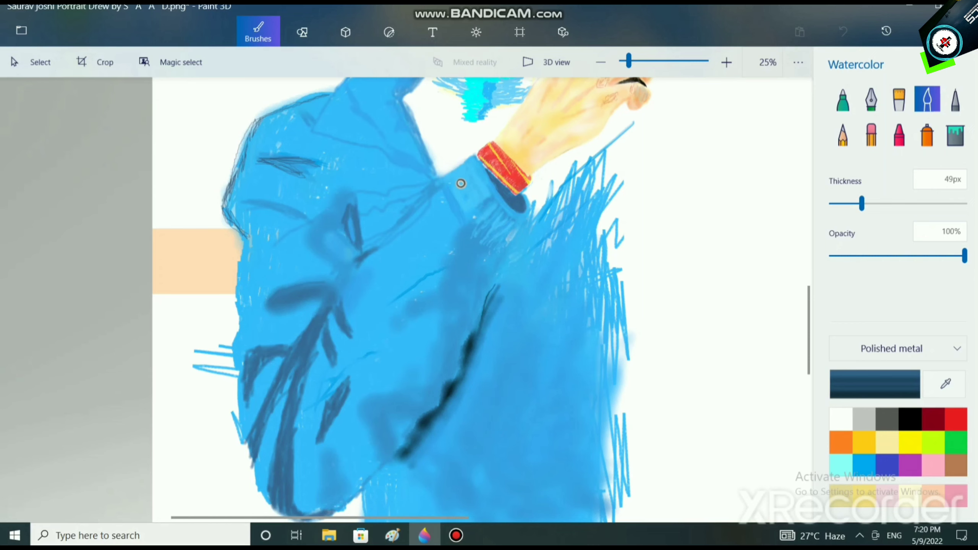
Paint a dark-blue shadow patch on the sleeve just below the cuff's seam
mouse_move(453, 231)
mouse_down()
mouse_move(445, 262)
mouse_move(451, 255)
mouse_up()
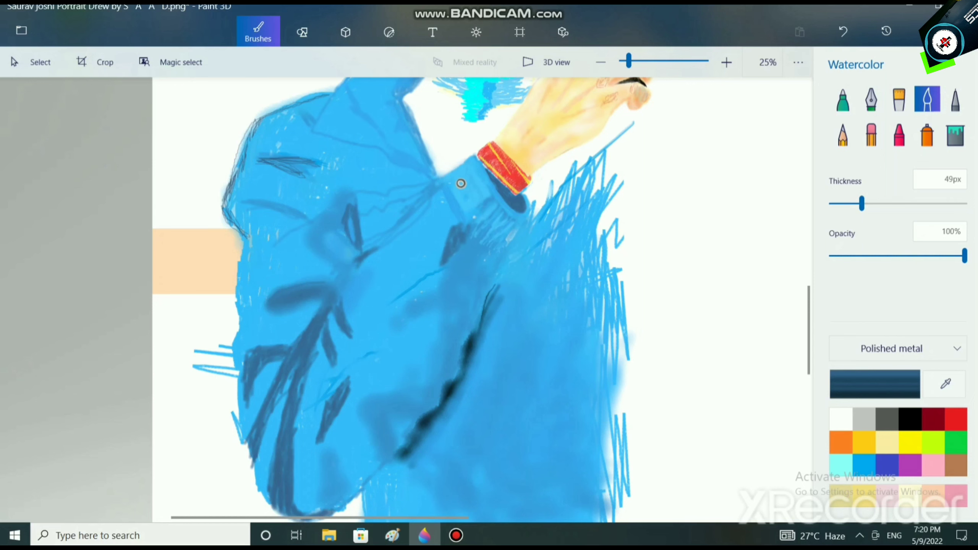
scroll(460, 183, up, 1)
mouse_move(501, 200)
mouse_down()
mouse_move(483, 230)
mouse_move(509, 219)
mouse_move(493, 188)
mouse_move(476, 213)
mouse_up()
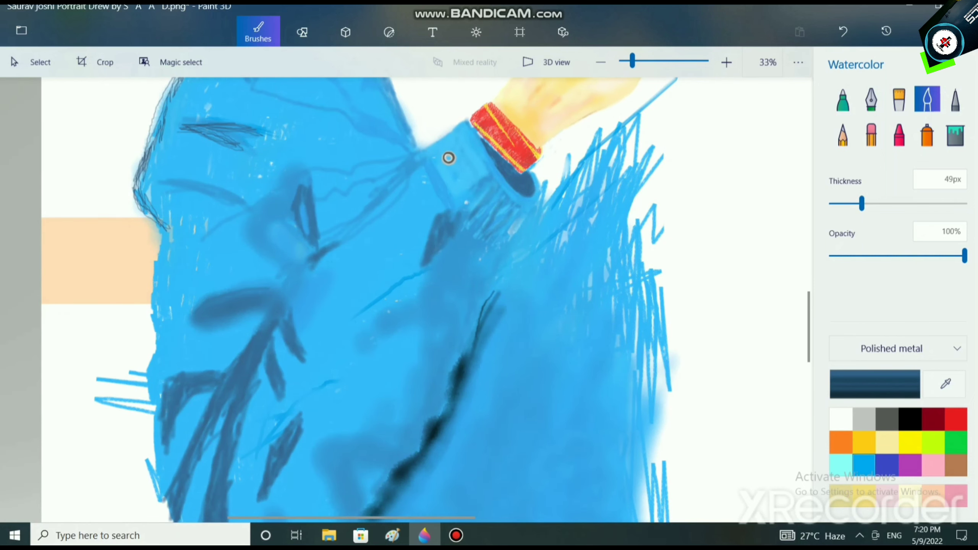
Mix the light blue 70d3ff and paint the first diagonal highlight on the sleeve directly below the cuff
click(864, 465)
click(875, 384)
click(525, 157)
click(465, 157)
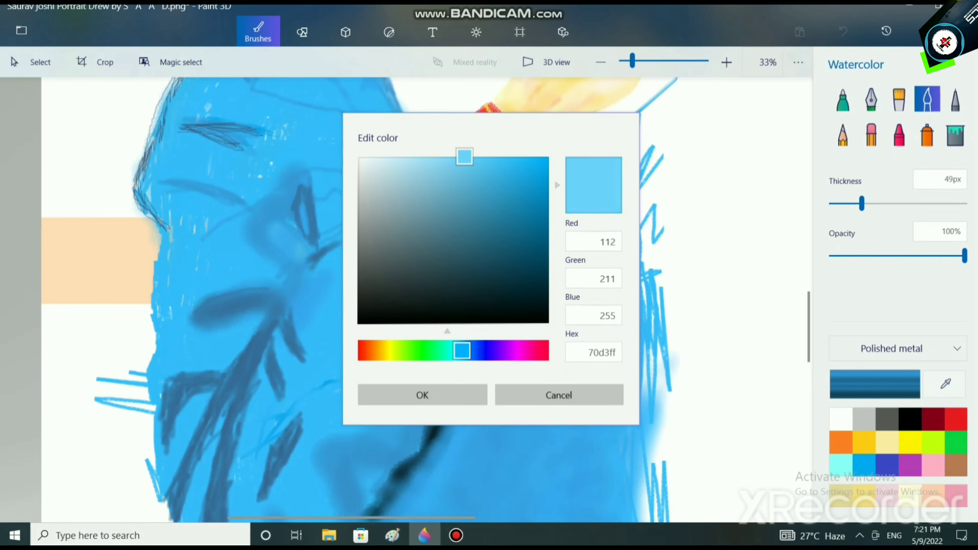
click(422, 395)
scroll(535, 135, up, 3)
mouse_move(474, 281)
mouse_down()
mouse_move(407, 371)
mouse_move(470, 300)
mouse_move(416, 363)
mouse_up()
Set the thickness to 27 px and add more diagonal light-blue highlight strokes below the cuff
drag(862, 203, 832, 203)
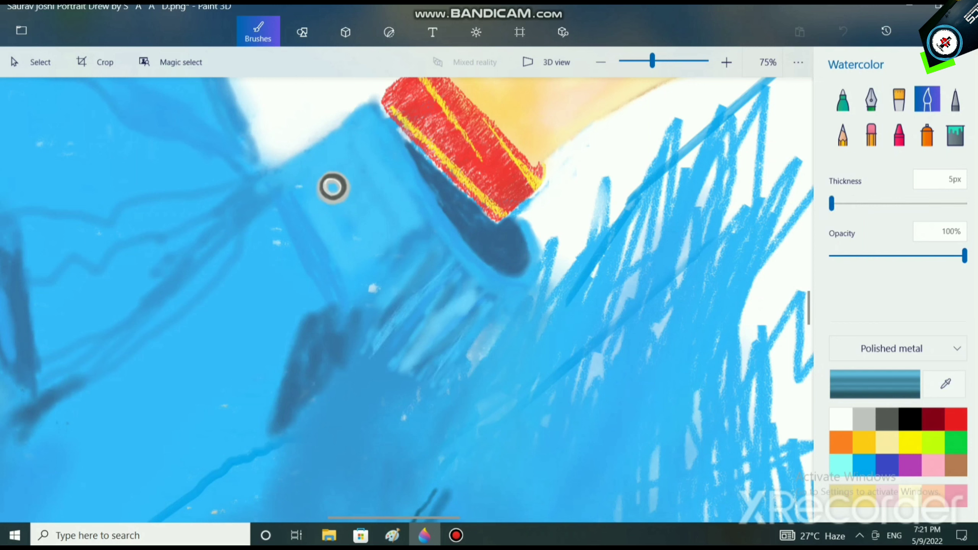
drag(832, 203, 846, 203)
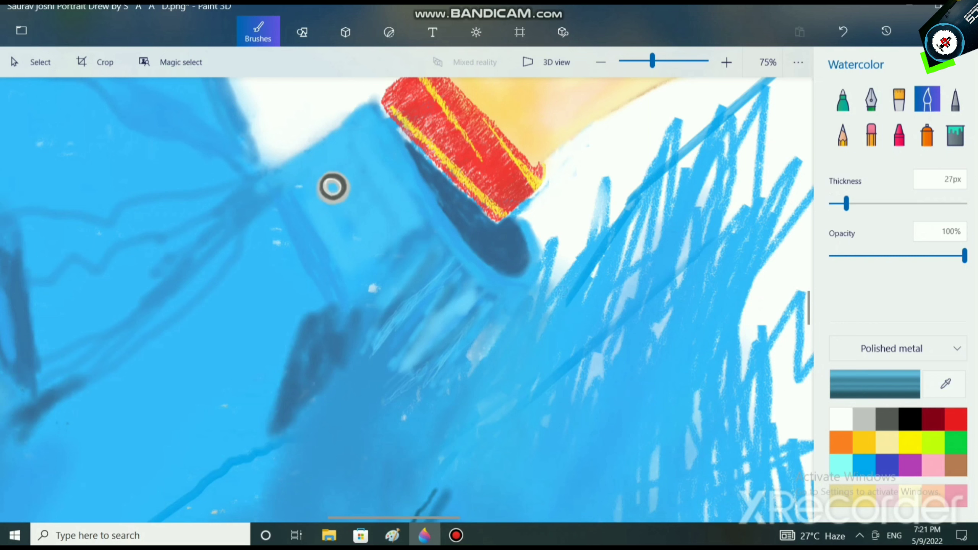
mouse_move(473, 333)
mouse_down()
mouse_move(391, 392)
mouse_move(405, 363)
mouse_move(385, 364)
mouse_up()
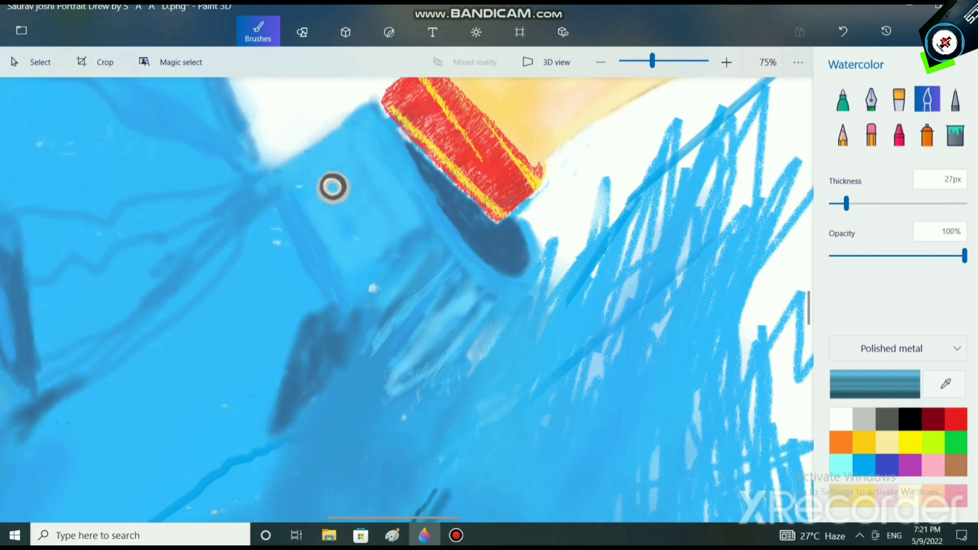
drag(439, 281, 374, 365)
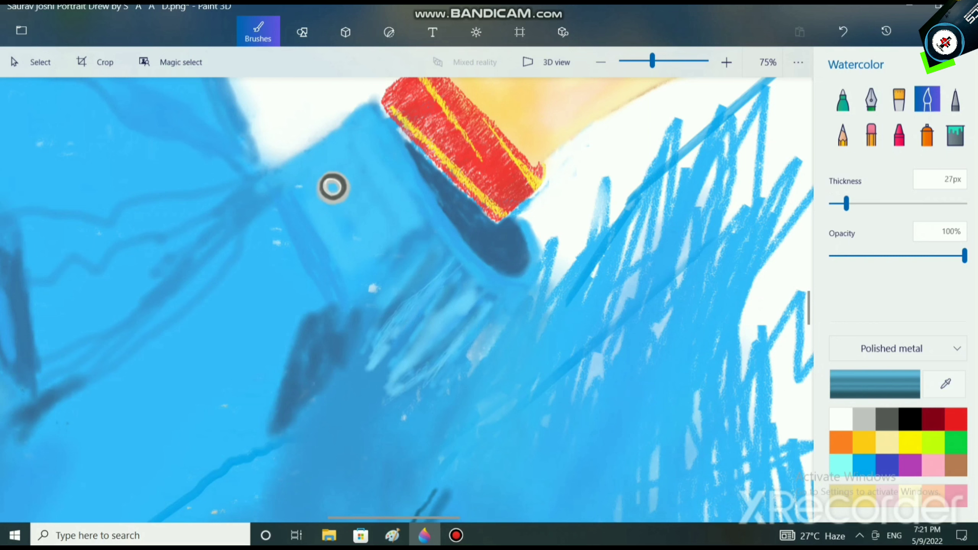
Mix a slightly darker blue and paint diagonal shading strokes between the light highlights below the cuff
scroll(350, 208, down, 1)
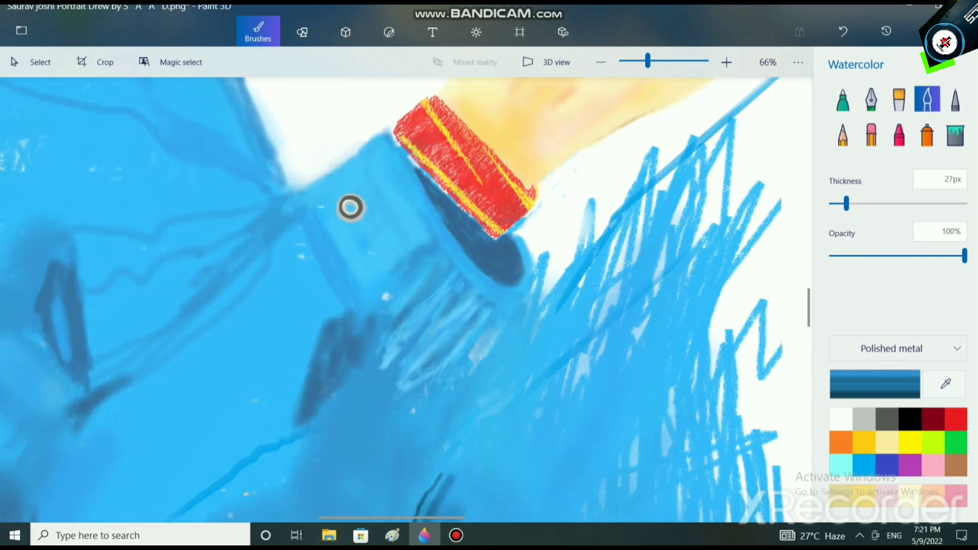
scroll(350, 207, down, 8)
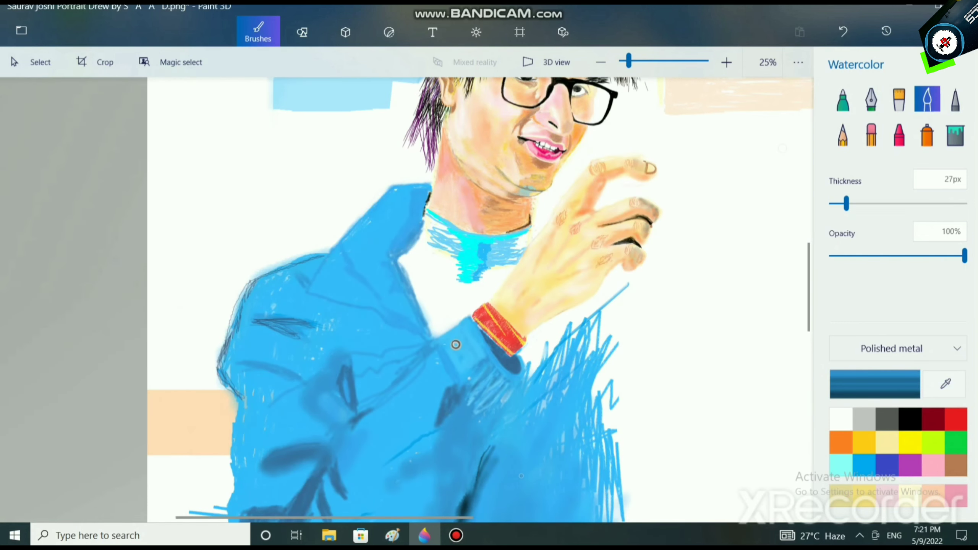
scroll(455, 345, up, 9)
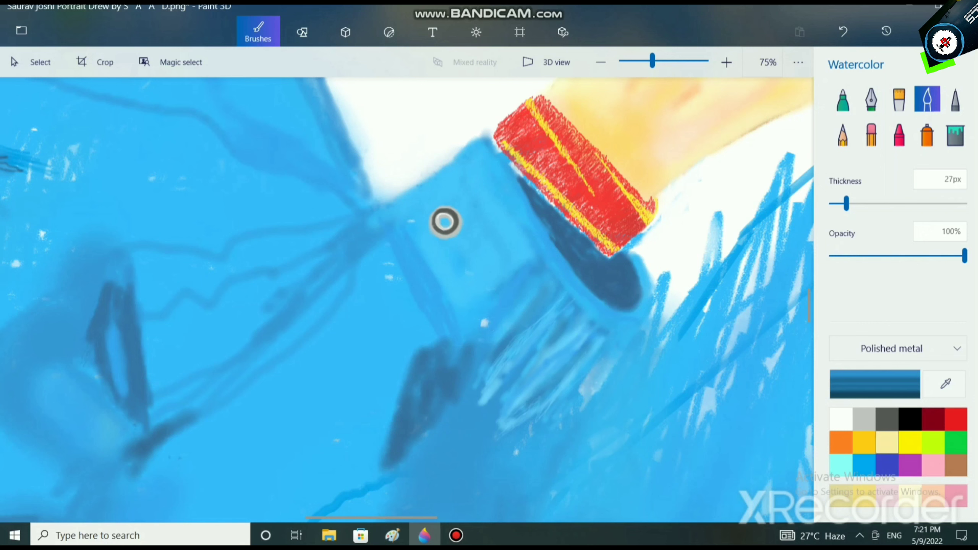
click(875, 384)
mouse_move(544, 165)
mouse_down()
mouse_move(544, 221)
mouse_move(546, 188)
mouse_up()
click(458, 395)
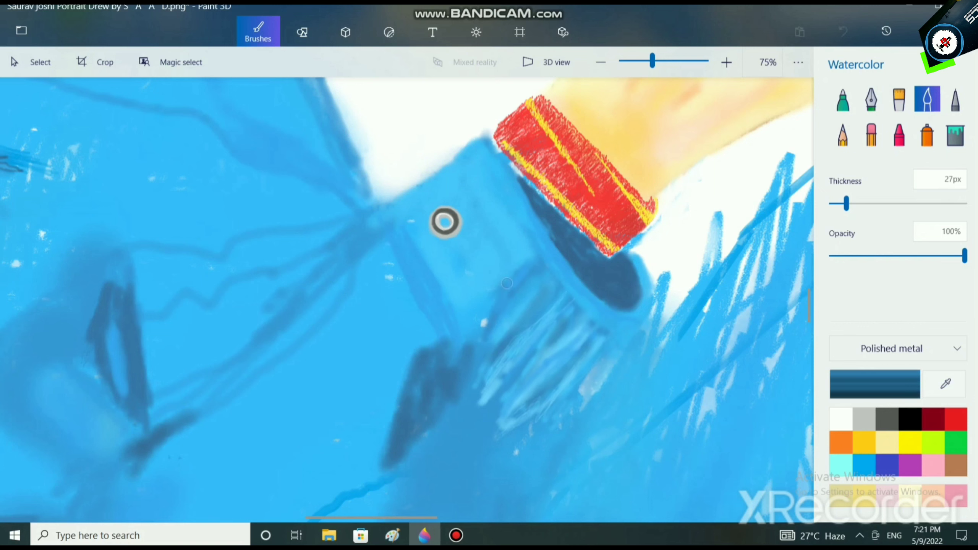
drag(519, 362, 484, 397)
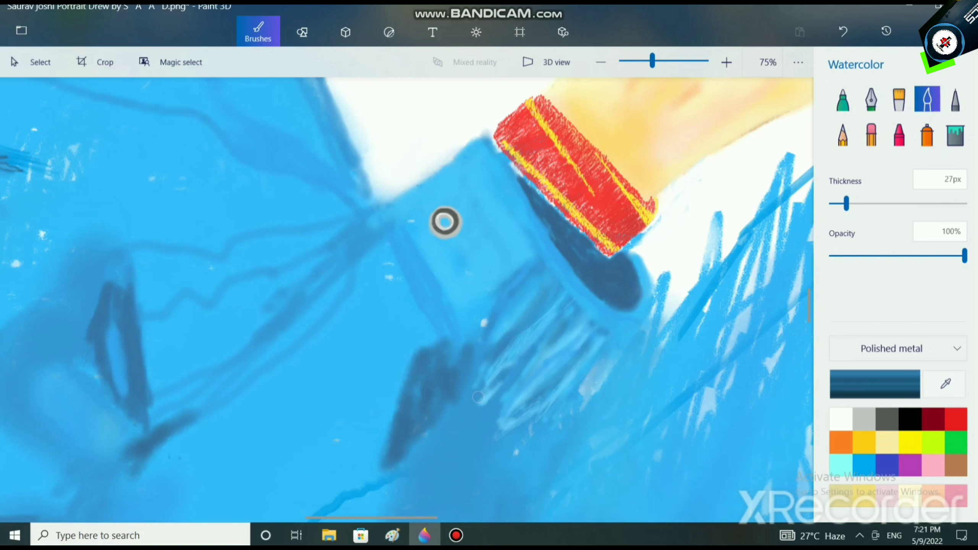
mouse_move(586, 337)
mouse_down()
mouse_move(503, 418)
mouse_move(528, 437)
mouse_up()
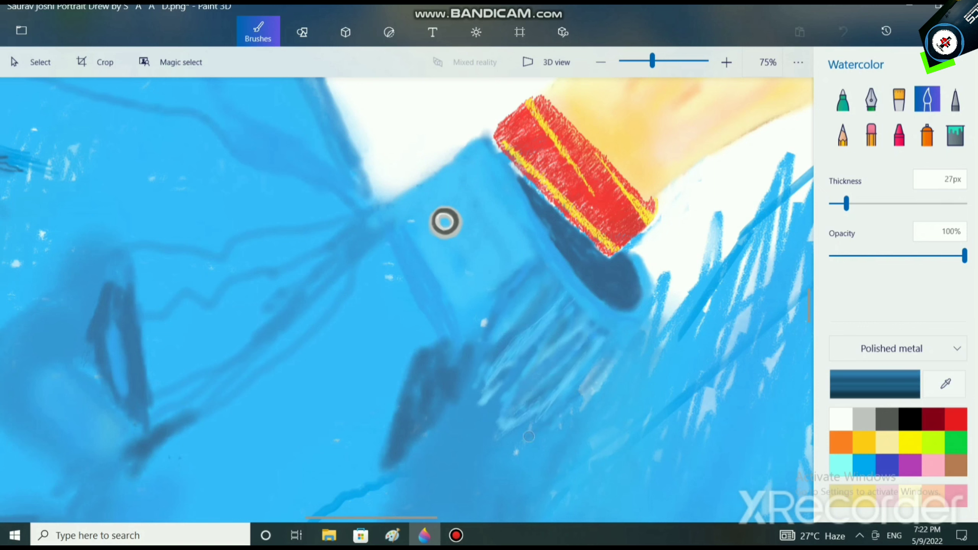
Mix a pale blue and hatch the sleeve area below the cuff with dense diagonal highlight strokes
click(864, 465)
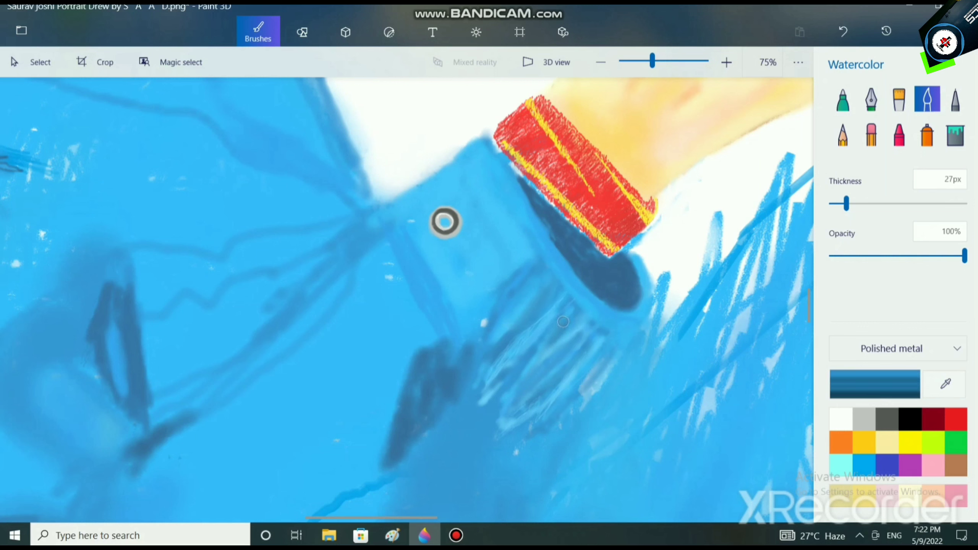
click(874, 384)
drag(549, 164, 456, 164)
click(422, 394)
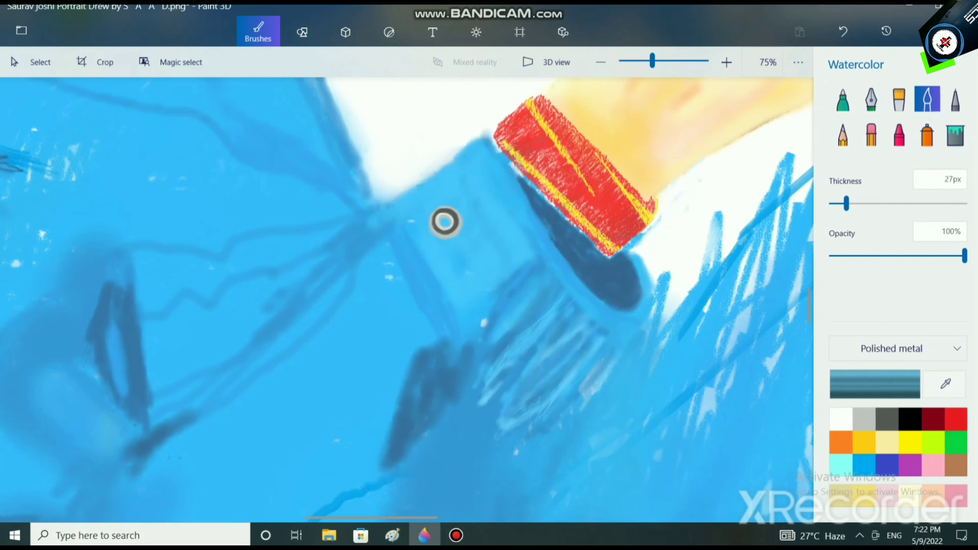
mouse_move(529, 297)
mouse_down()
mouse_move(480, 360)
mouse_move(475, 386)
mouse_up()
drag(555, 320, 499, 411)
drag(543, 357, 538, 361)
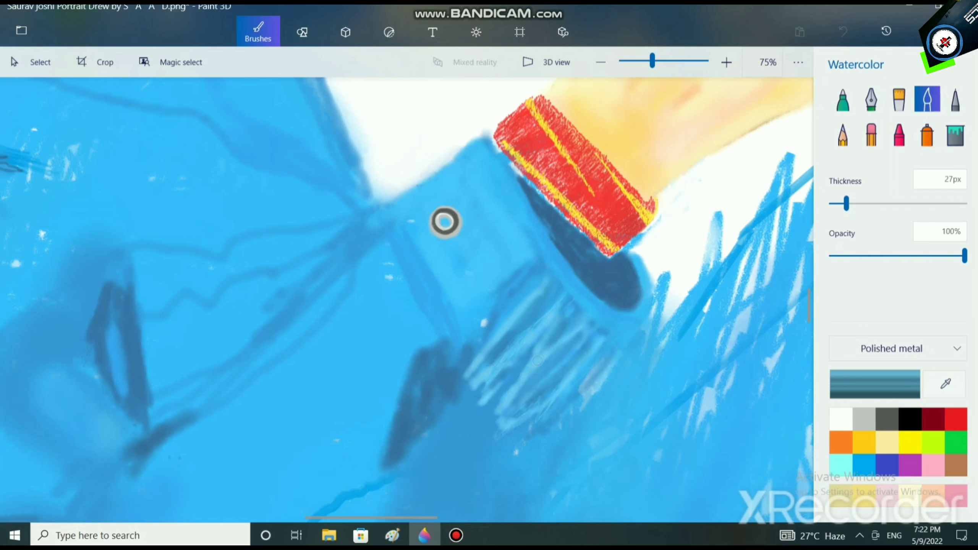
mouse_move(591, 324)
mouse_down()
mouse_move(579, 353)
mouse_move(499, 422)
mouse_move(465, 387)
mouse_up()
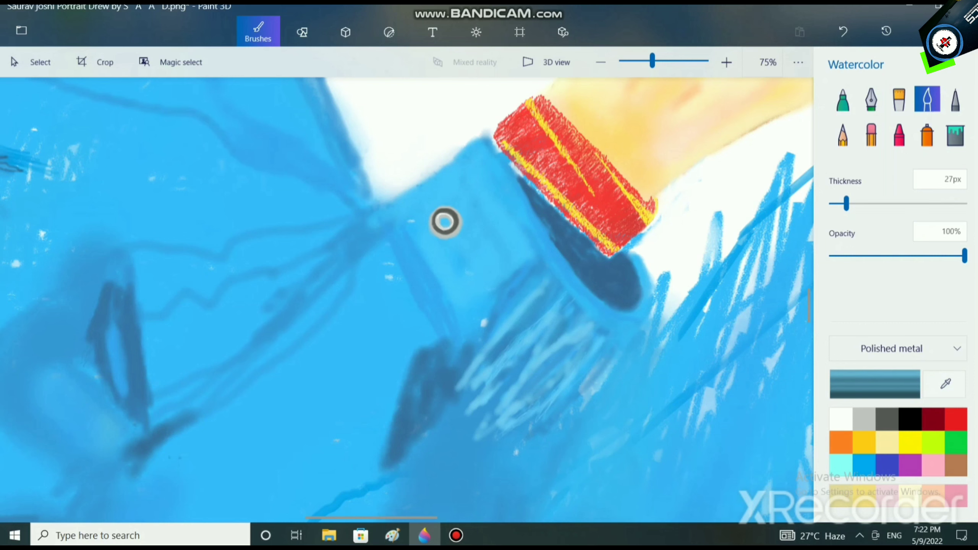
mouse_move(606, 342)
mouse_down()
mouse_move(520, 429)
mouse_move(617, 355)
mouse_move(554, 433)
mouse_up()
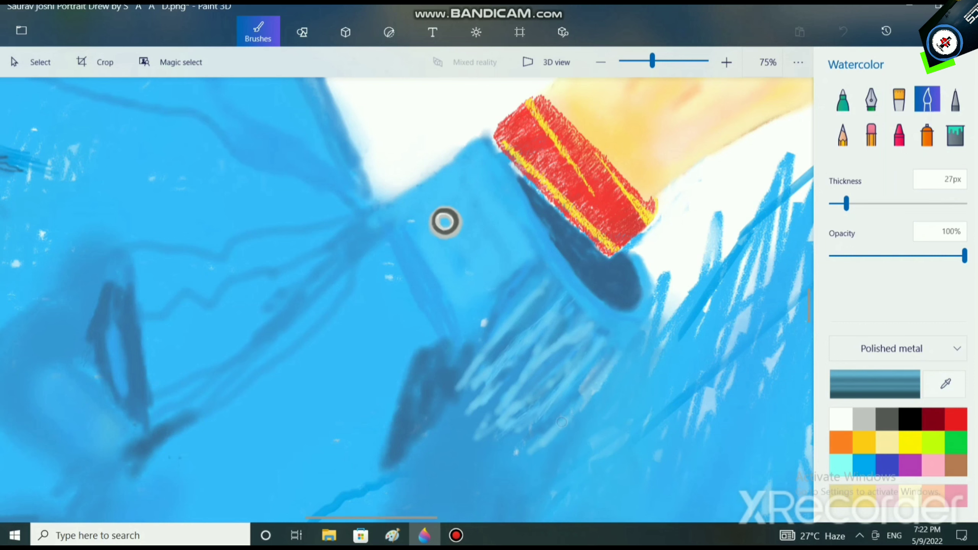
Switch to a deeper blue and add darker diagonal strokes among the pale hatching on the sleeve below the cuff
scroll(447, 227, down, 4)
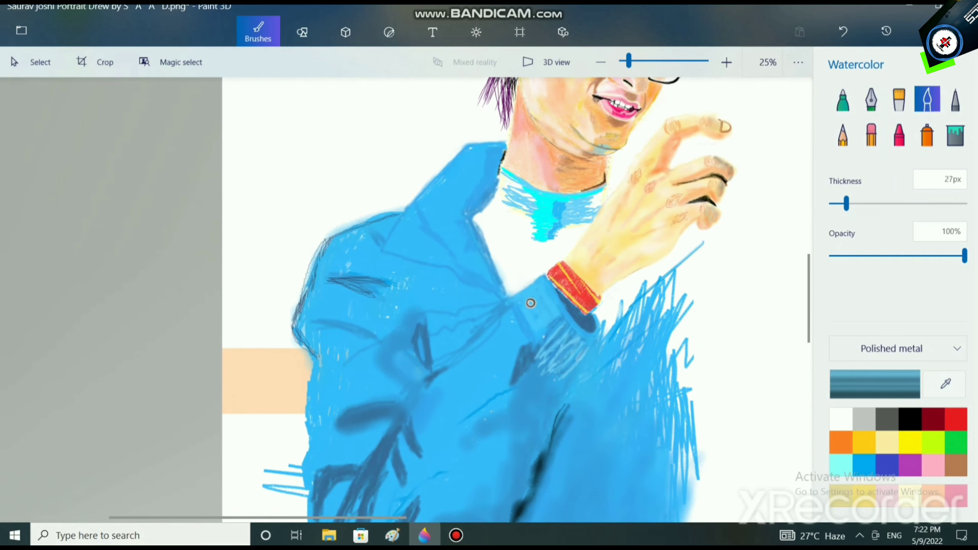
click(864, 465)
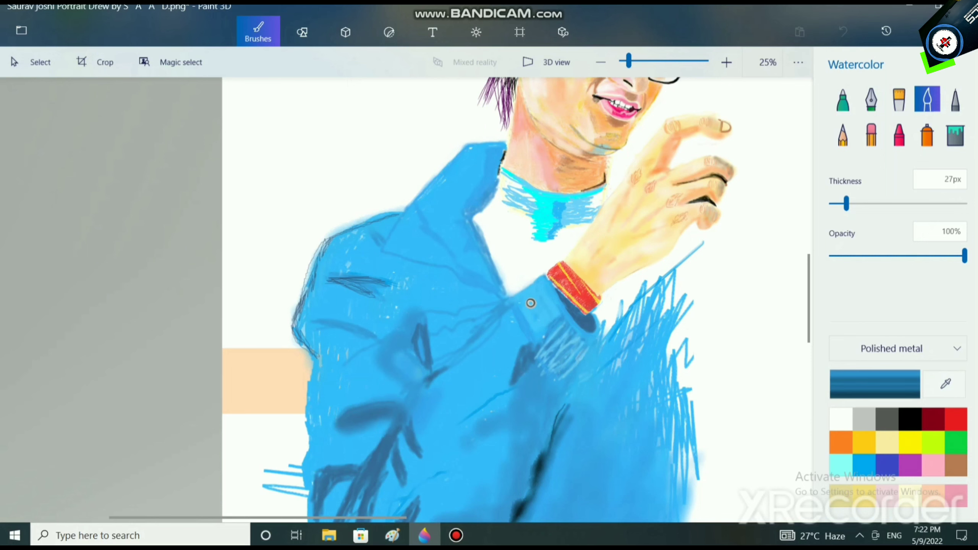
scroll(440, 410, down, 3)
scroll(439, 410, up, 3)
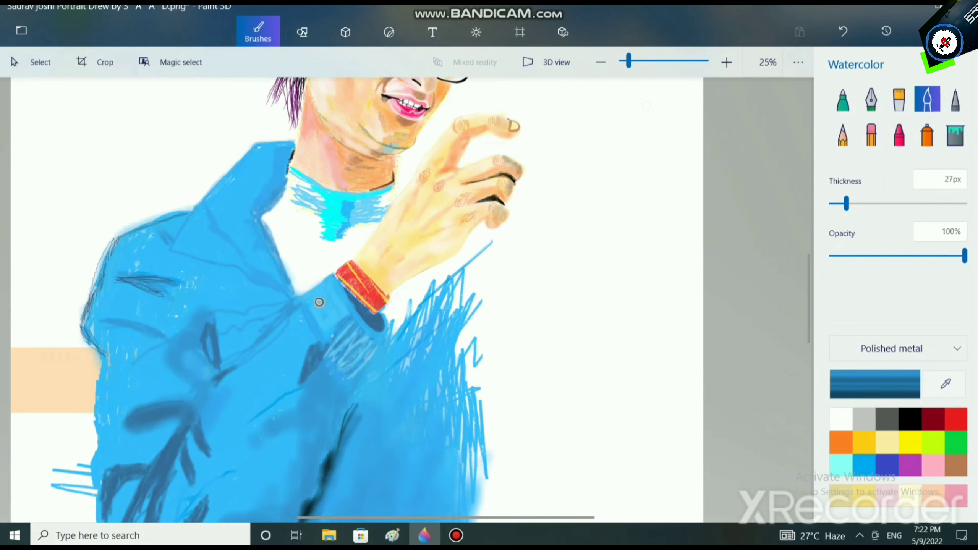
scroll(320, 302, up, 5)
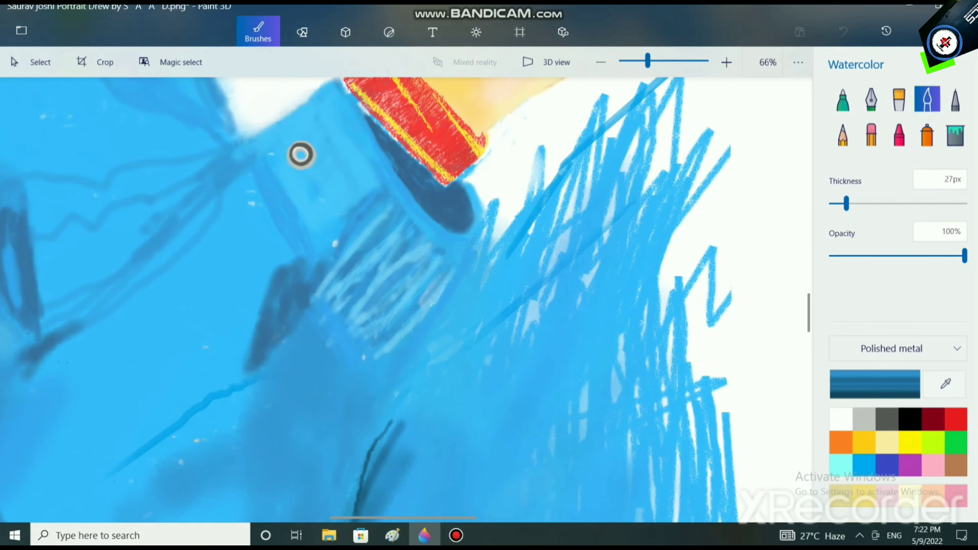
scroll(300, 154, down, 5)
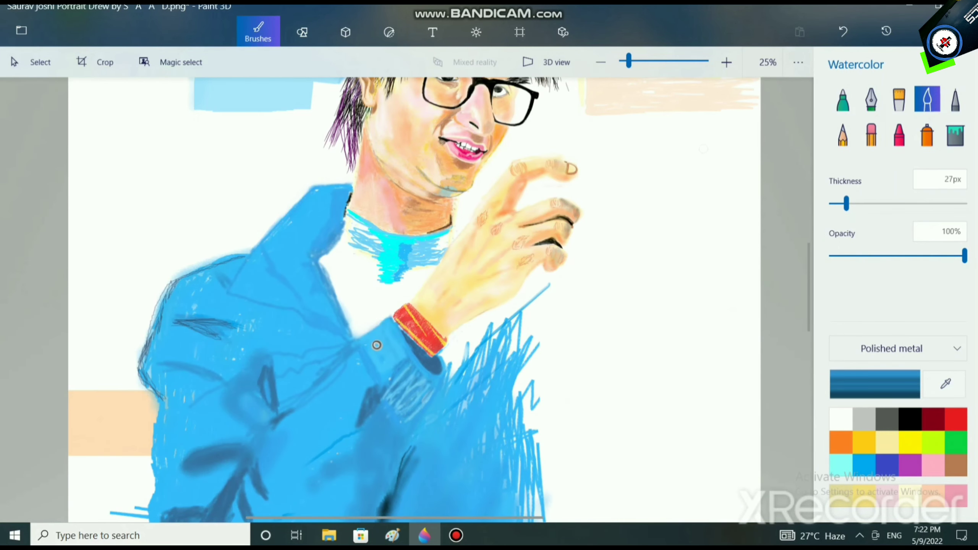
Choose light turquoise and hatch a small patch of the white shirt between the jacket collar and the blue neckline
click(841, 464)
scroll(370, 309, up, 6)
mouse_move(371, 268)
mouse_down()
mouse_move(327, 235)
mouse_move(370, 243)
mouse_move(308, 216)
mouse_move(381, 196)
mouse_up()
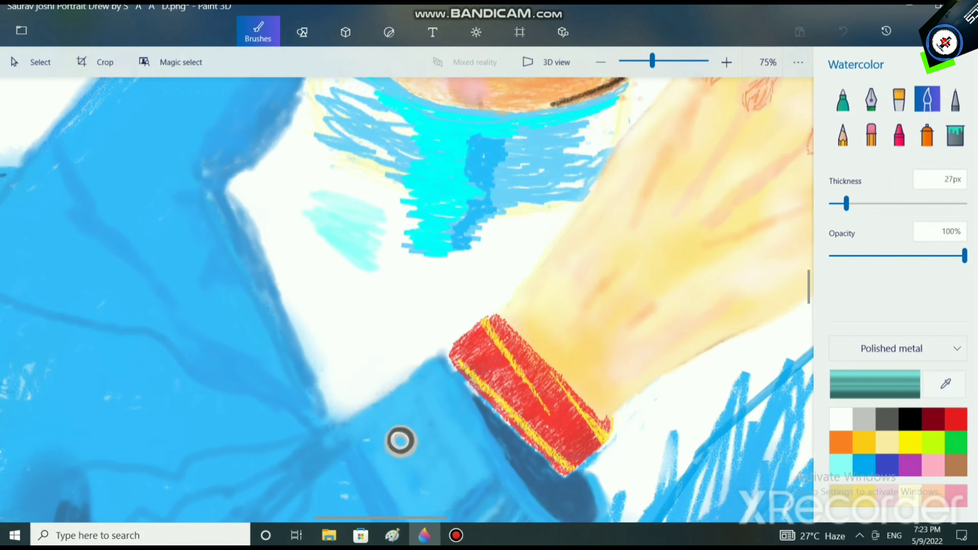
drag(316, 194, 385, 206)
Mix the turquoise 5bfff9, set the thickness to 94 px, and paint the shirt between the jacket collar and the hand
click(875, 384)
drag(444, 157, 481, 157)
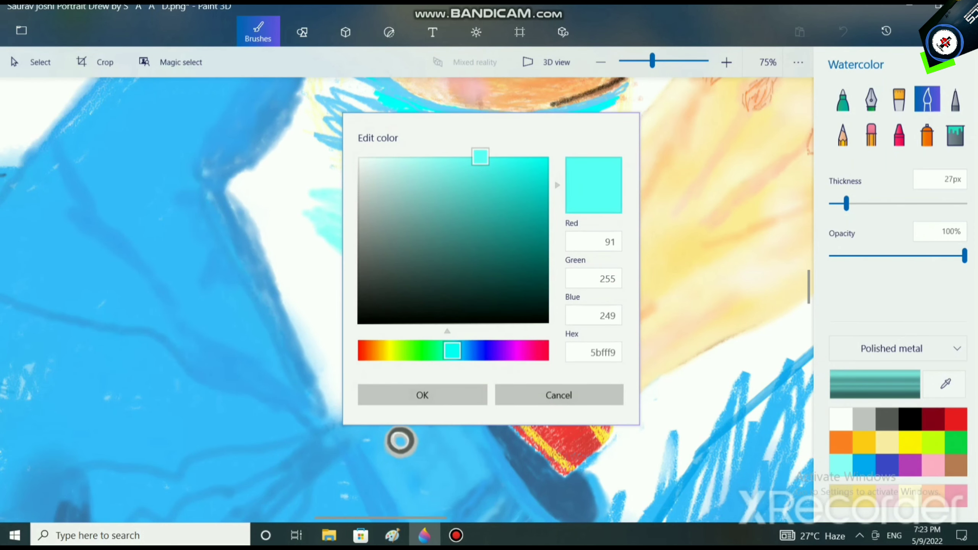
click(422, 395)
drag(846, 204, 892, 203)
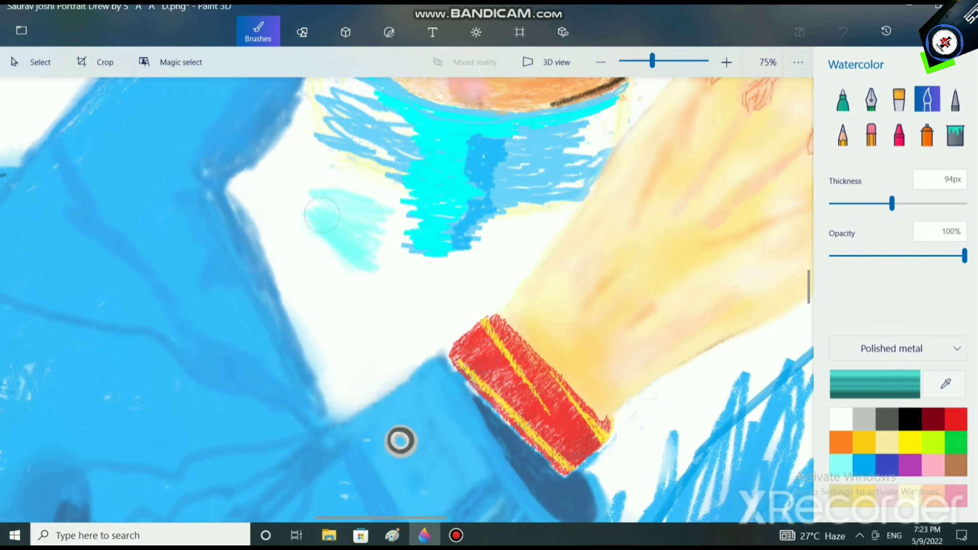
mouse_move(322, 216)
mouse_down()
mouse_move(312, 243)
mouse_move(385, 200)
mouse_move(331, 162)
mouse_move(370, 174)
mouse_up()
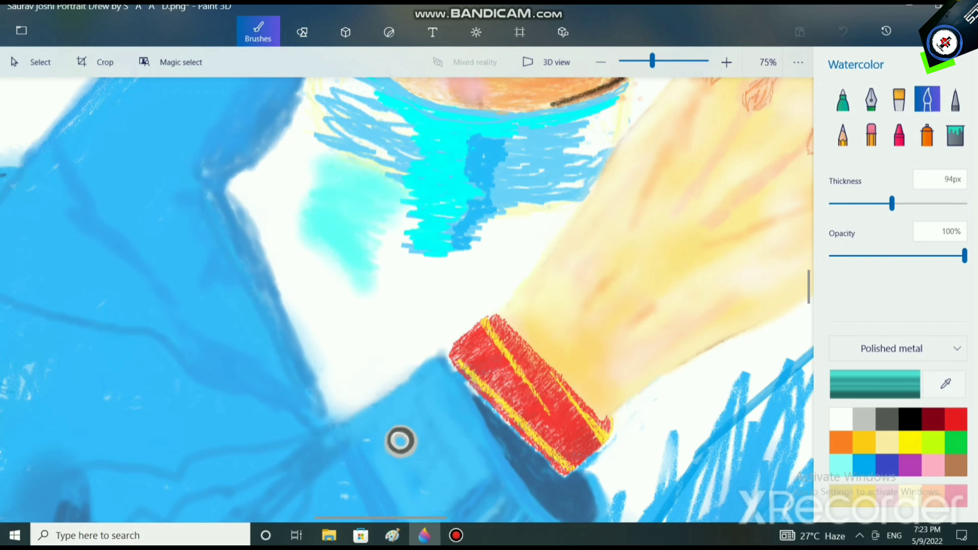
mouse_move(319, 221)
mouse_down()
mouse_move(337, 271)
mouse_move(388, 290)
mouse_move(392, 322)
mouse_move(354, 344)
mouse_move(361, 368)
mouse_move(389, 313)
mouse_move(450, 276)
mouse_move(288, 217)
mouse_move(327, 280)
mouse_move(302, 265)
mouse_move(314, 328)
mouse_move(294, 279)
mouse_move(323, 355)
mouse_move(351, 370)
mouse_up()
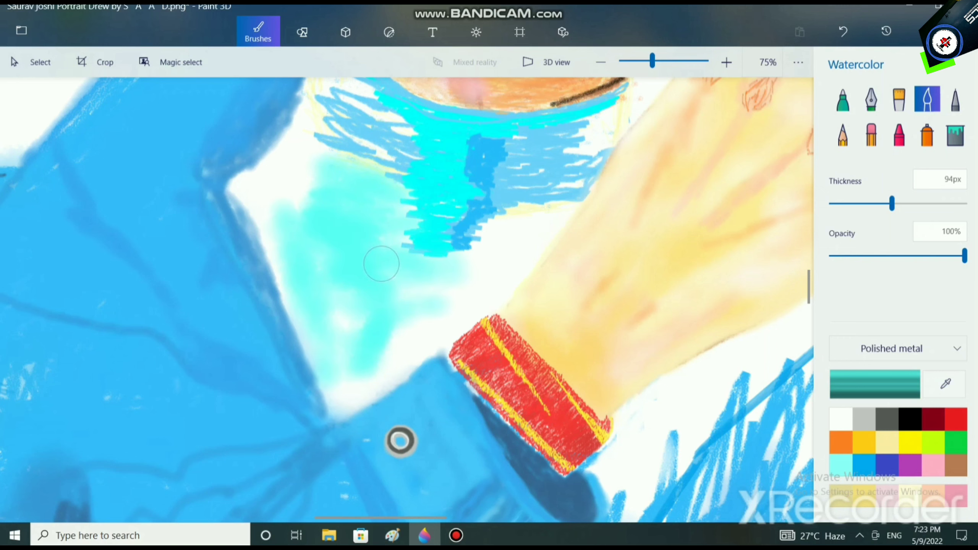
Mix a slightly bluer cyan and fill the remaining white areas of the shirt between the collar and the wrist
scroll(441, 343, down, 2)
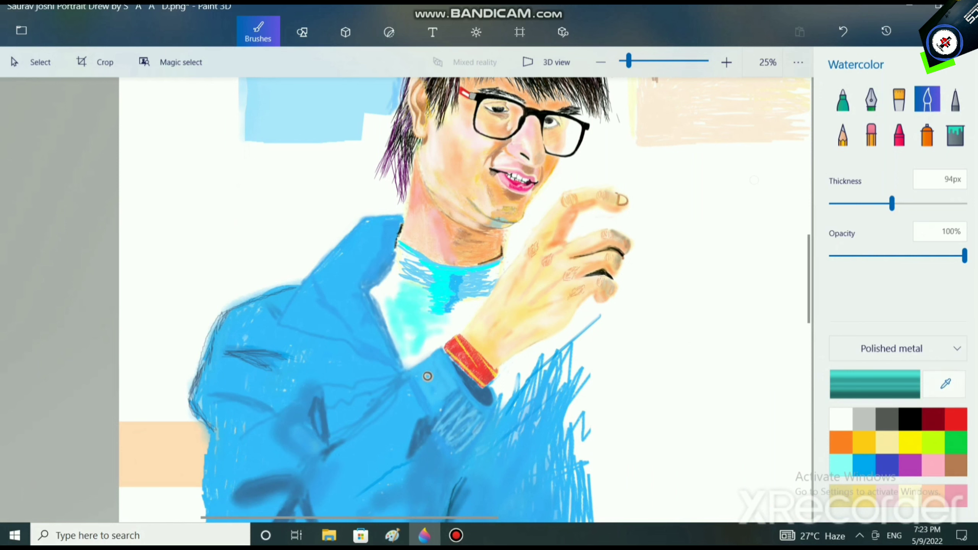
click(875, 384)
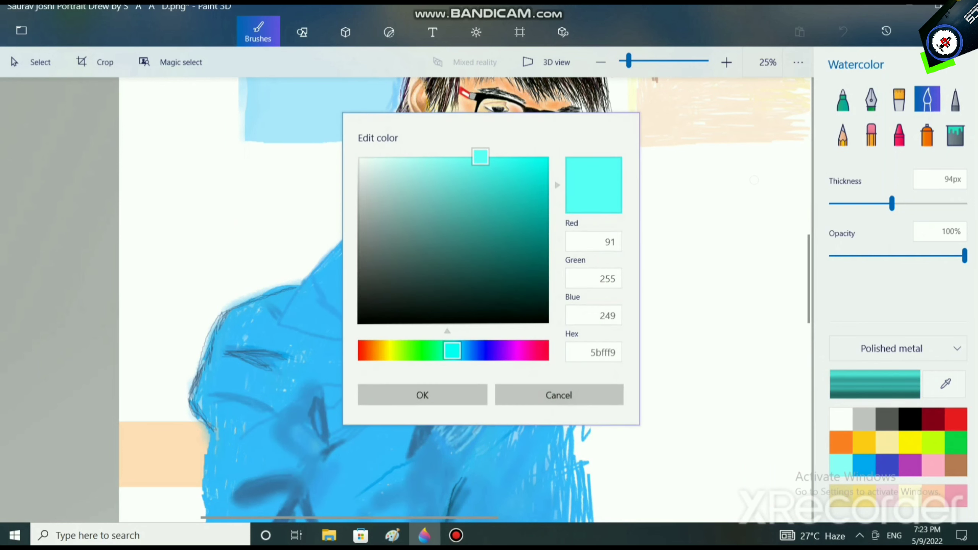
click(456, 350)
mouse_move(456, 350)
mouse_down()
mouse_move(441, 350)
mouse_move(473, 351)
mouse_move(456, 350)
mouse_up()
click(423, 395)
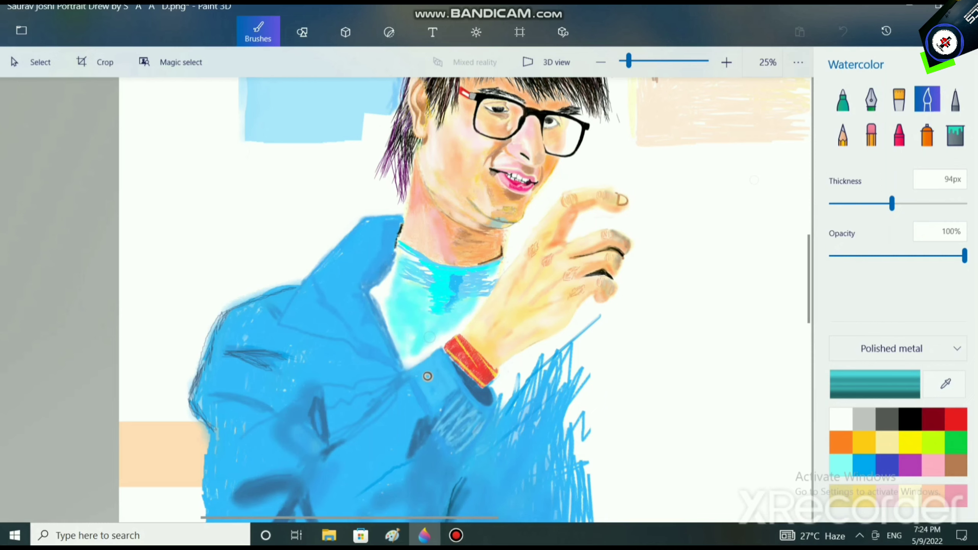
Check the whole portrait and save the painting
scroll(428, 376, down, 3)
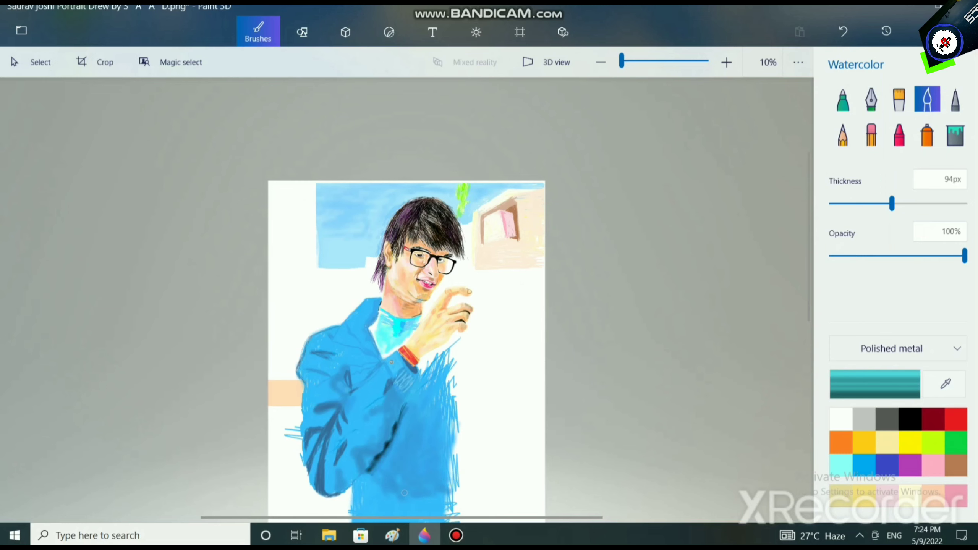
scroll(406, 308, down, 2)
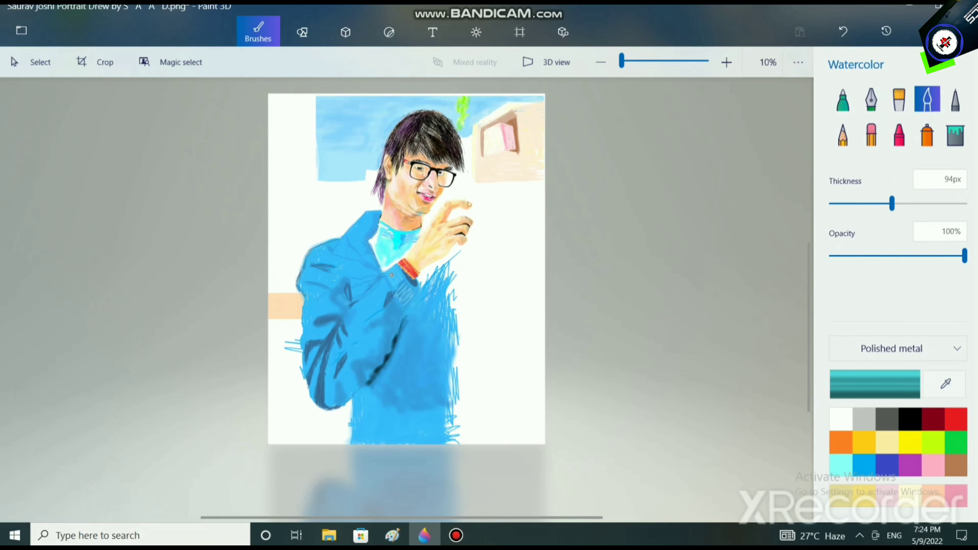
scroll(437, 399, up, 2)
scroll(498, 311, down, 1)
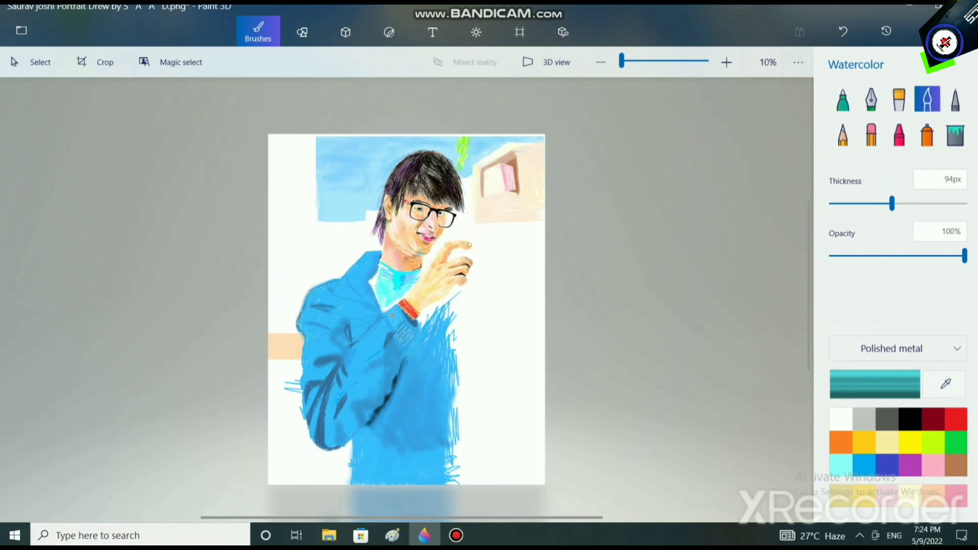
key(ctrl+s)
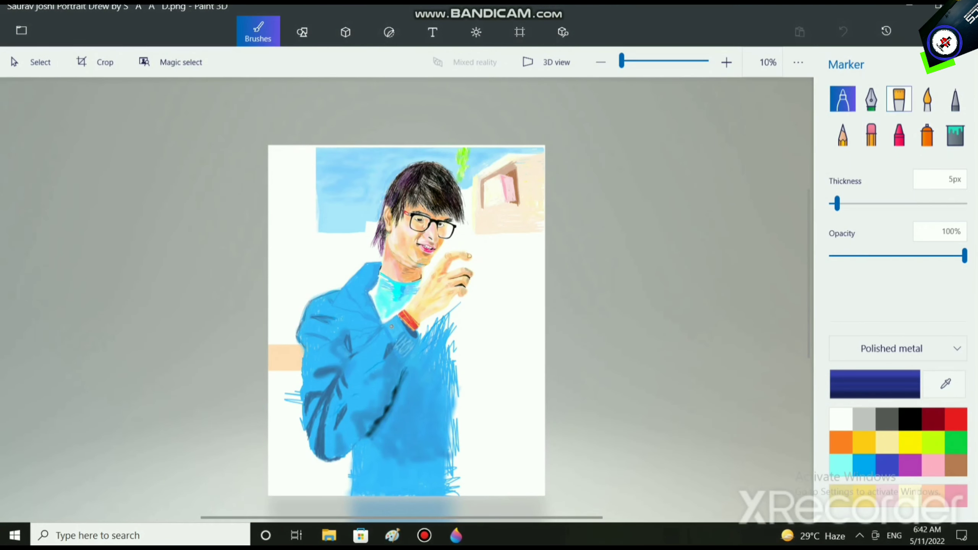
Try the Oil brush at 50 px with an indigo stroke on the blank background and undo it
click(899, 99)
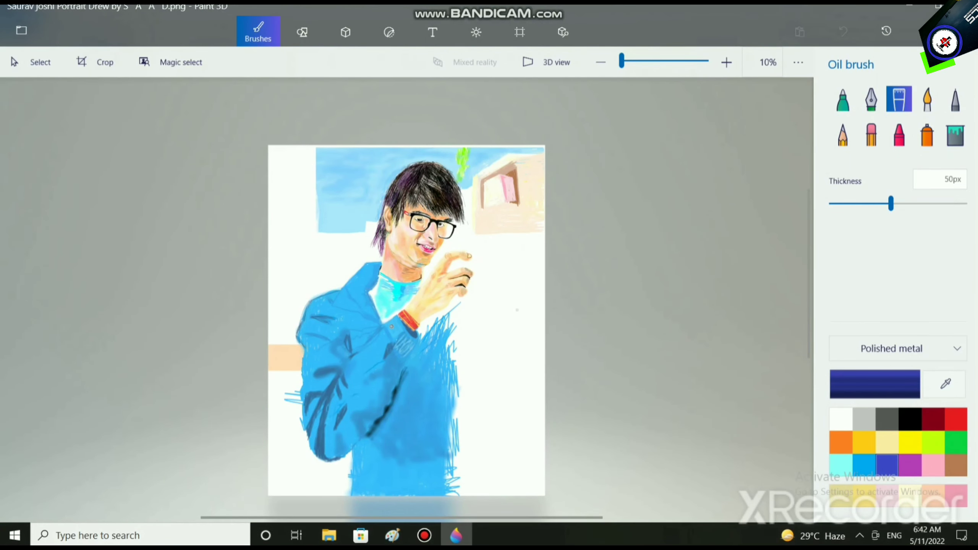
scroll(460, 353, up, 3)
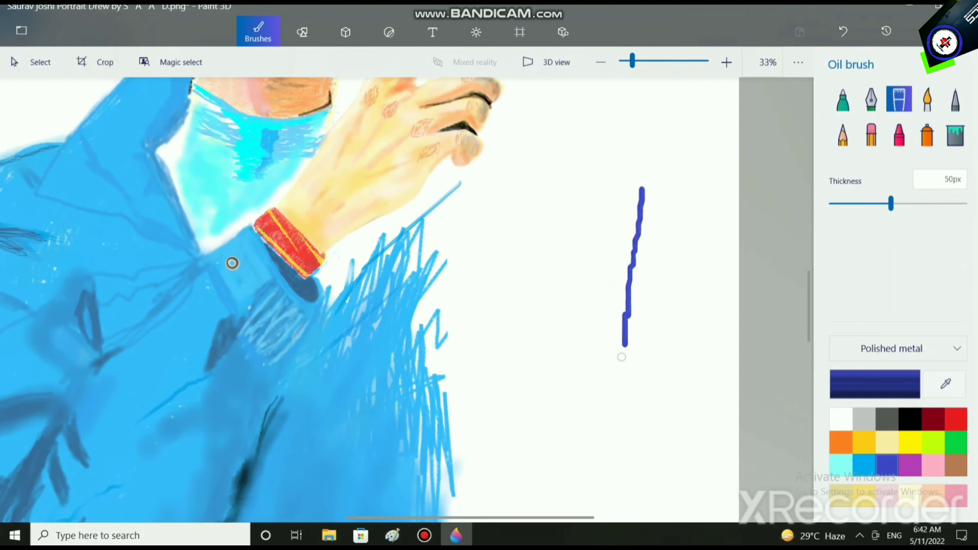
key(ctrl+z)
Try the Crayon with indigo strokes at 20 px and thicker settings up to 100 px on the blank background, and undo them all
click(899, 134)
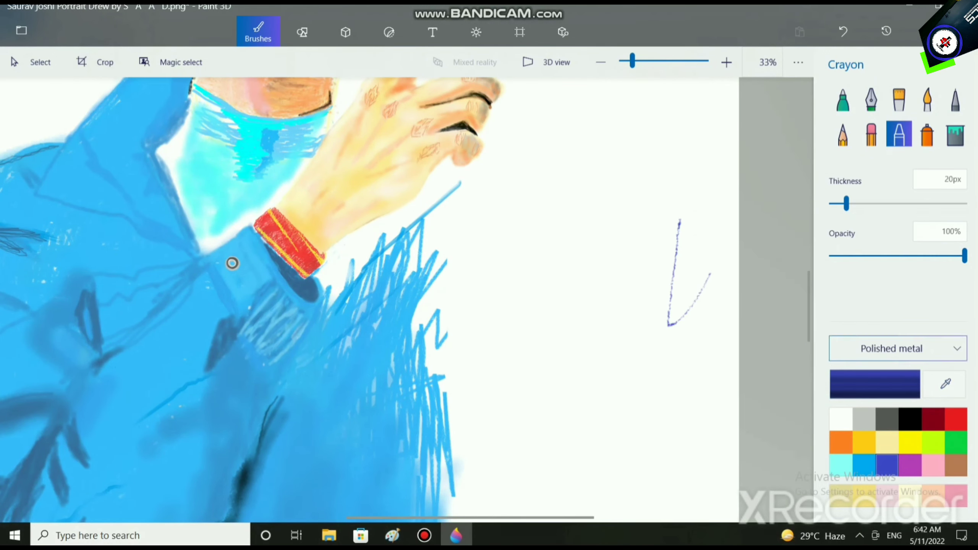
drag(846, 203, 893, 203)
mouse_move(604, 274)
mouse_down()
mouse_move(611, 376)
mouse_move(661, 318)
mouse_move(657, 430)
mouse_up()
drag(893, 203, 965, 203)
mouse_move(531, 353)
mouse_down()
mouse_move(539, 500)
mouse_move(586, 449)
mouse_up()
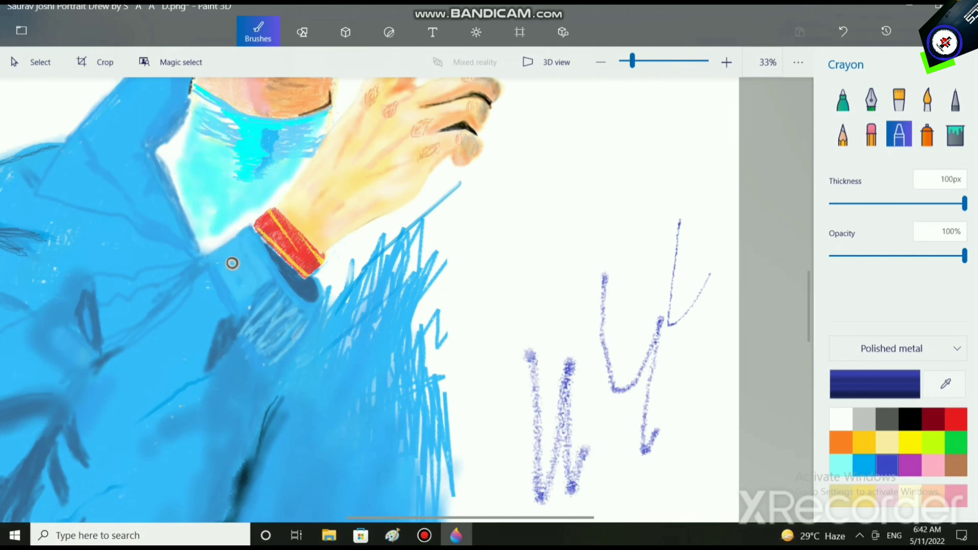
key(ctrl+z)
key(ctrl+z)
key(ctrl+z)
key(ctrl+z)
key(ctrl+z)
key(ctrl+z)
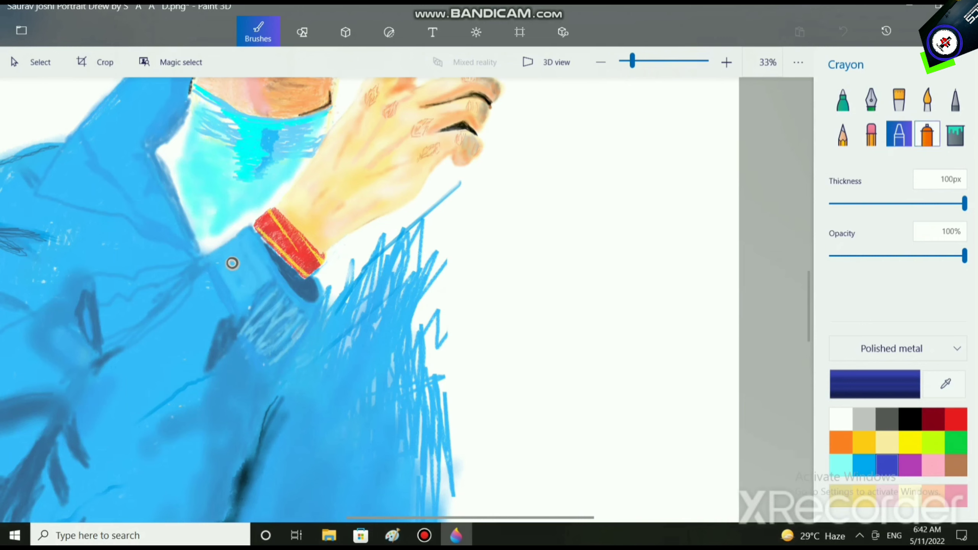
Try the Spray can at 25% opacity with indigo strokes at 75 px and 300 px on the blank background, and undo them
click(927, 134)
drag(663, 304, 679, 210)
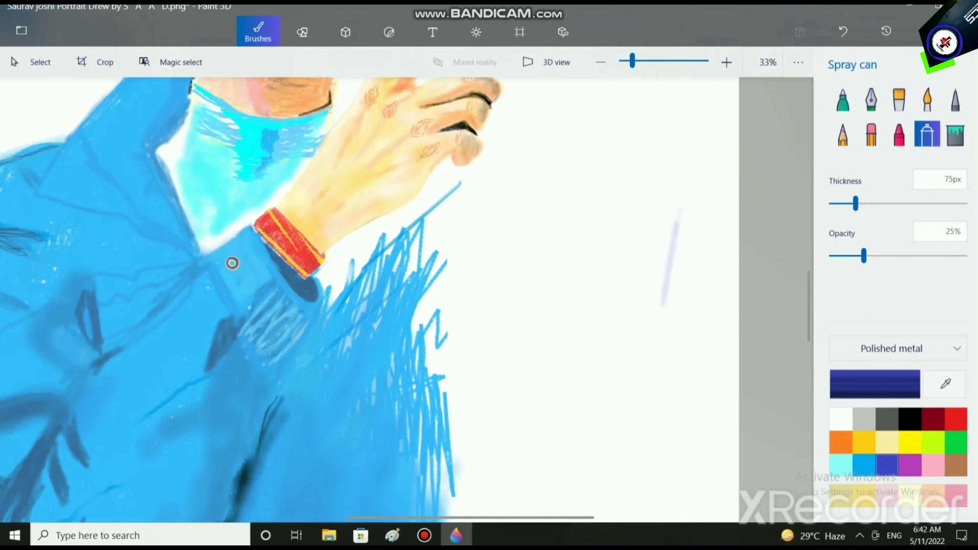
drag(698, 306, 693, 473)
drag(855, 204, 965, 204)
mouse_move(623, 312)
mouse_down()
mouse_move(624, 472)
mouse_move(672, 316)
mouse_up()
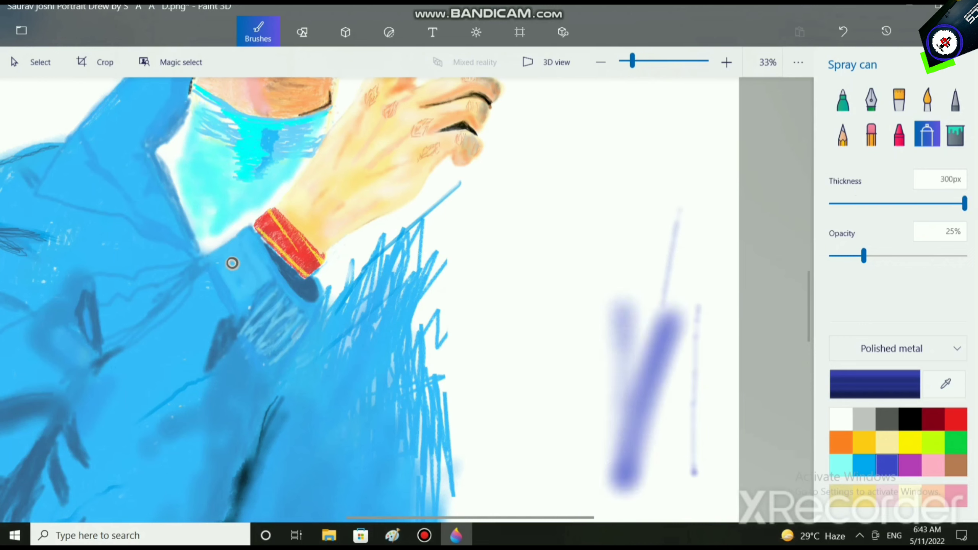
key(ctrl+s)
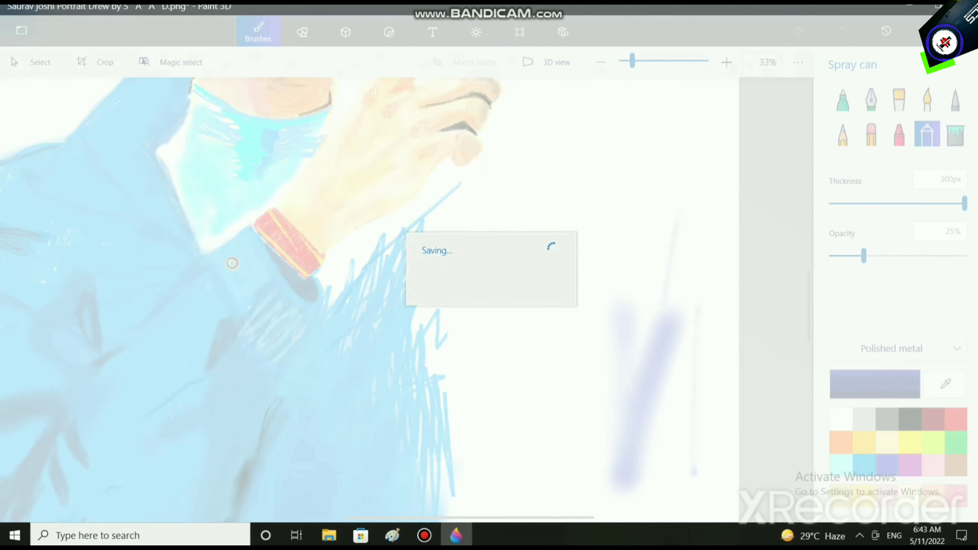
key(ctrl+z)
key(ctrl+z)
key(ctrl+z)
key(ctrl+z)
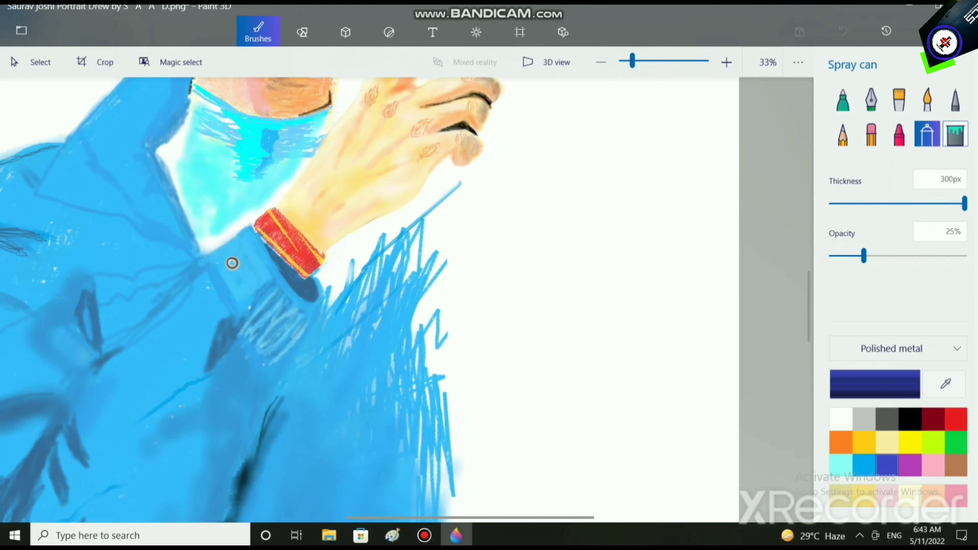
Try the Oil brush at 100 px with thick indigo strokes on the blank background and undo them
click(955, 134)
click(927, 134)
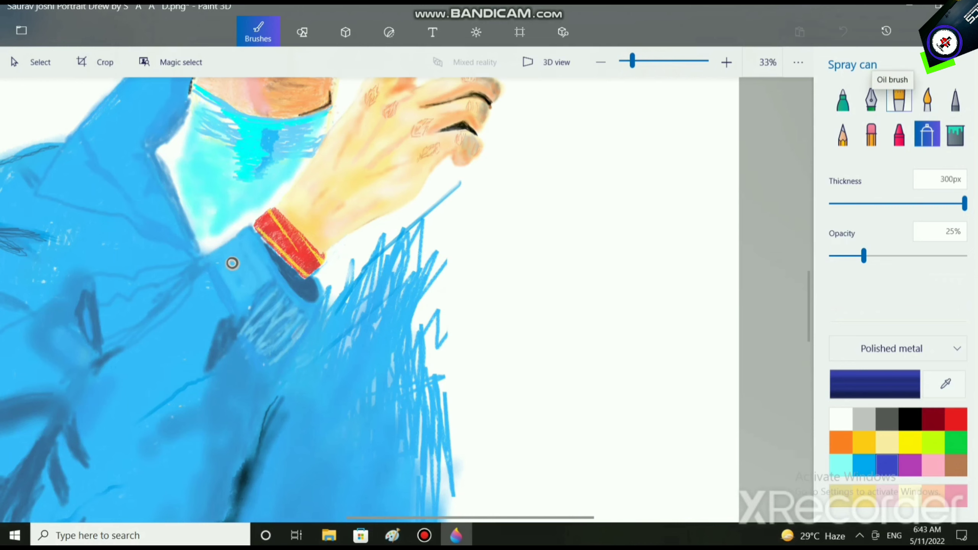
click(898, 99)
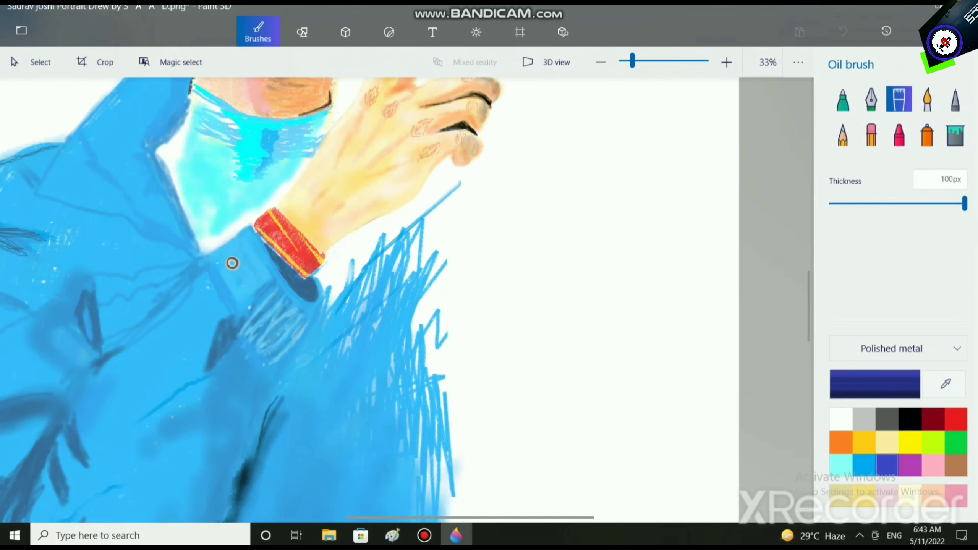
mouse_move(685, 227)
mouse_down()
mouse_move(687, 325)
mouse_move(618, 382)
mouse_move(588, 382)
mouse_up()
scroll(618, 451, up, 3)
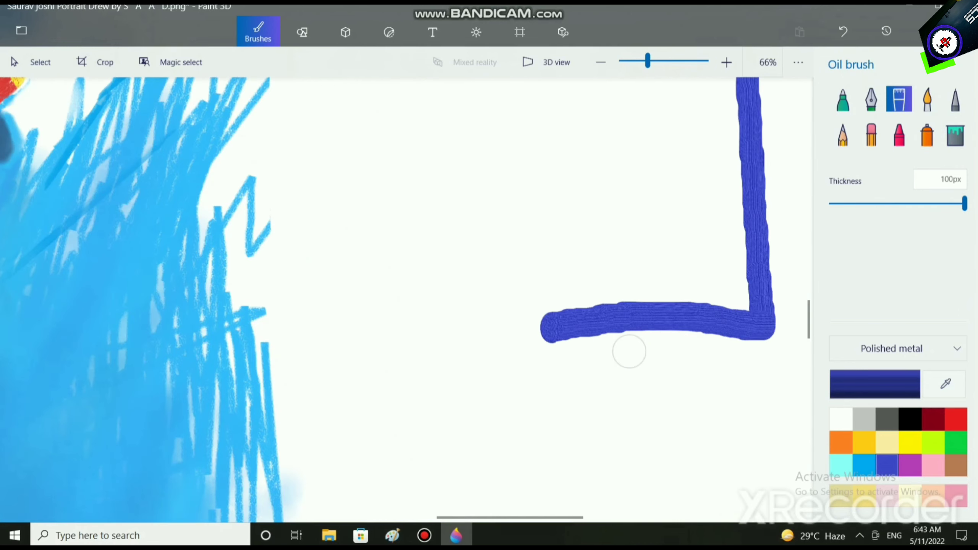
drag(630, 349, 616, 471)
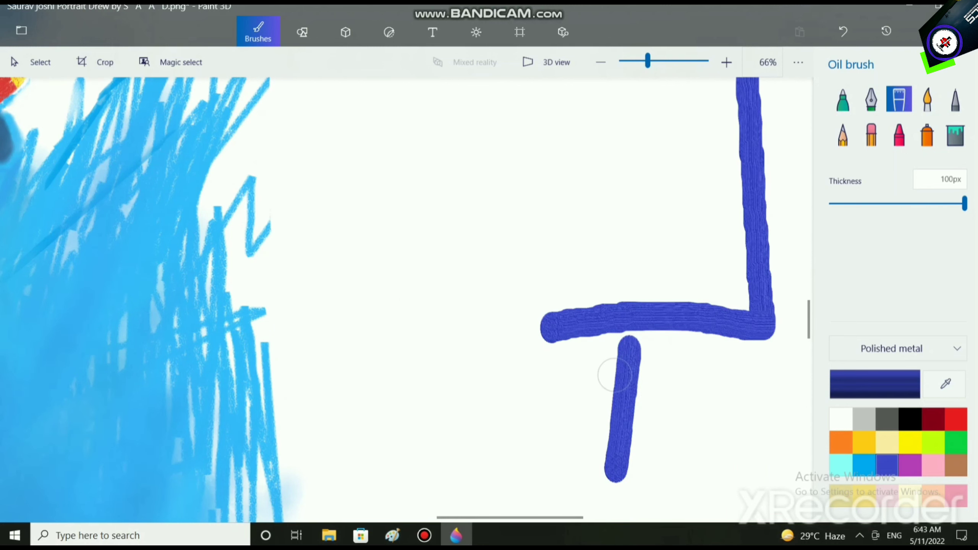
key(ctrl+z)
key(ctrl+z)
Paint a short dark gray Oil brush stroke at 100 px across the lower part of the beige building
scroll(640, 365, down, 5)
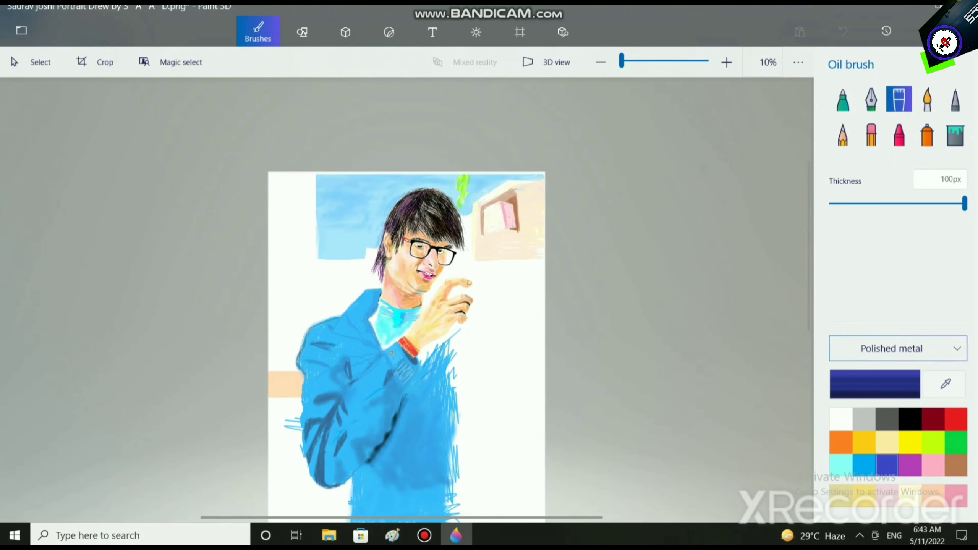
scroll(476, 295, up, 4)
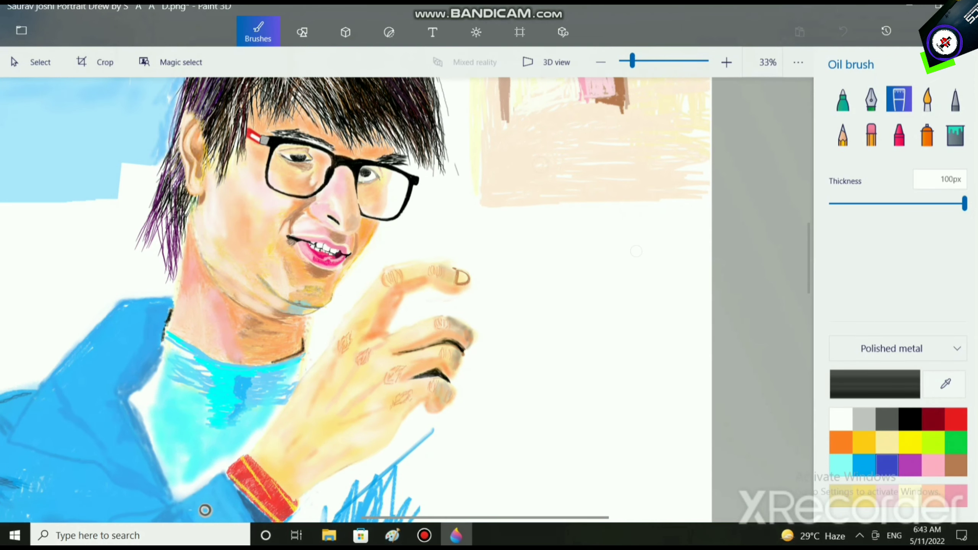
drag(540, 175, 618, 193)
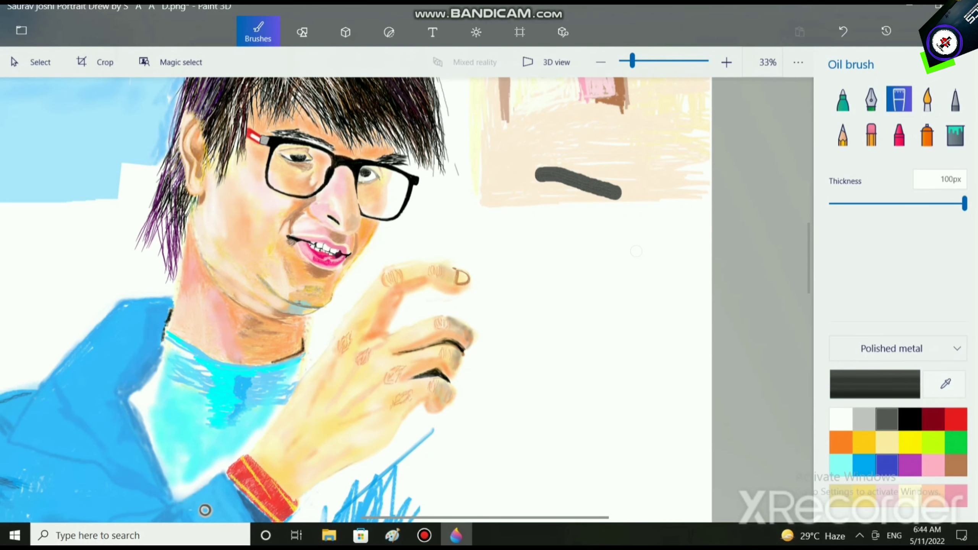
Set the material to Gloss, paint a long curving dark gray stroke beside the hand, and switch back to Polished metal
click(892, 349)
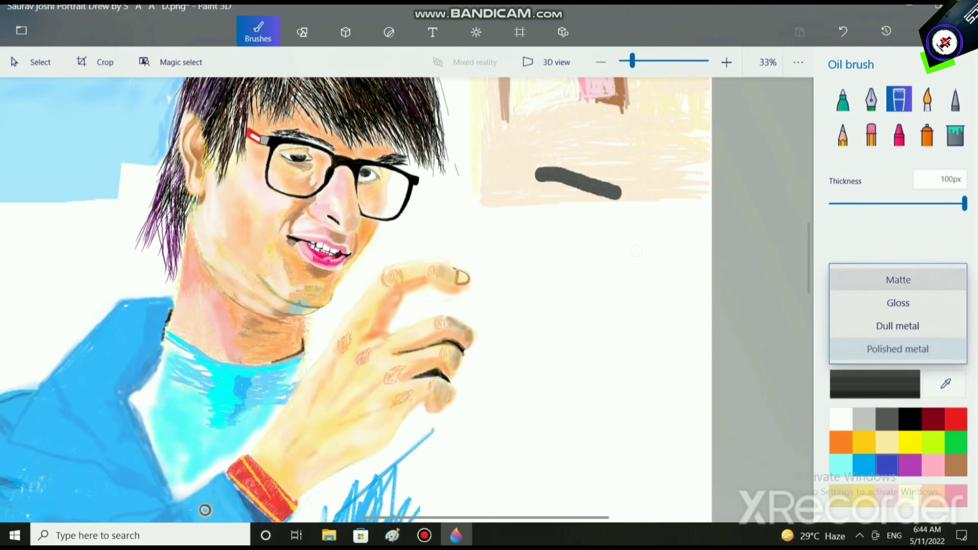
click(898, 303)
mouse_move(600, 202)
mouse_down()
mouse_move(554, 233)
mouse_move(622, 243)
mouse_move(603, 242)
mouse_move(622, 326)
mouse_move(655, 360)
mouse_move(634, 414)
mouse_up()
click(891, 348)
click(895, 394)
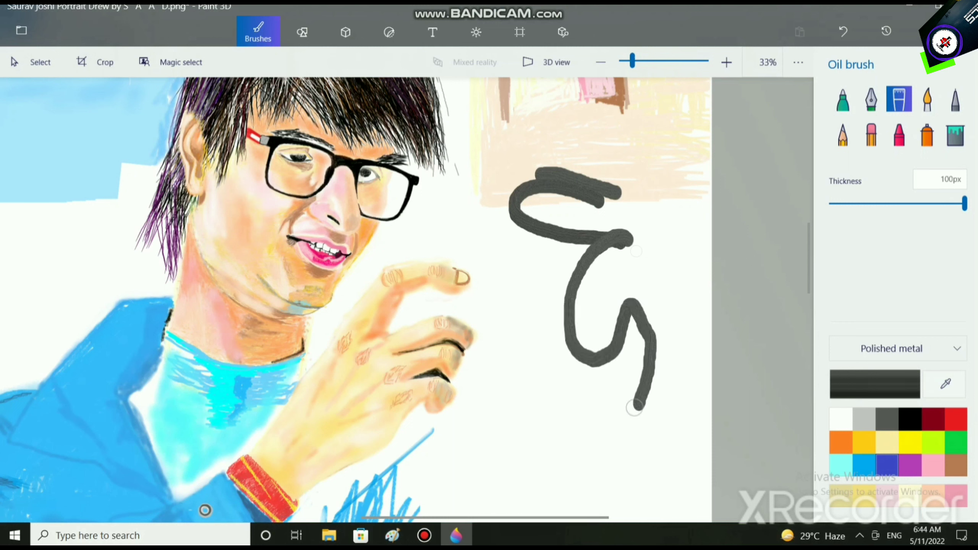
Undo the dark gray Oil brush strokes beside the hand
key(ctrl+z)
key(ctrl+z)
Try a light gray Polished metal ring with the Oil brush at 100 px beside the hand, and undo it
click(888, 420)
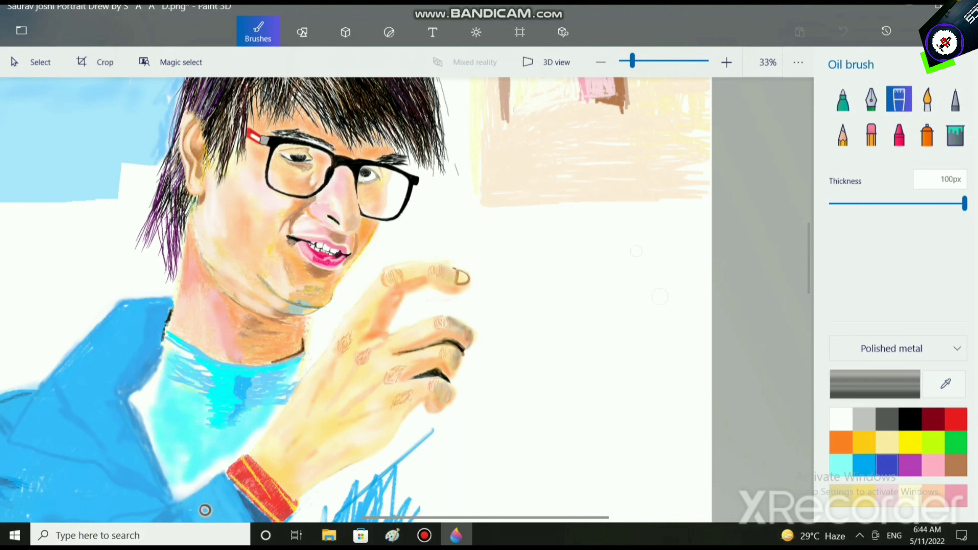
mouse_move(602, 233)
mouse_down()
mouse_move(537, 295)
mouse_move(603, 304)
mouse_move(646, 266)
mouse_move(581, 251)
mouse_up()
scroll(426, 327, up, 5)
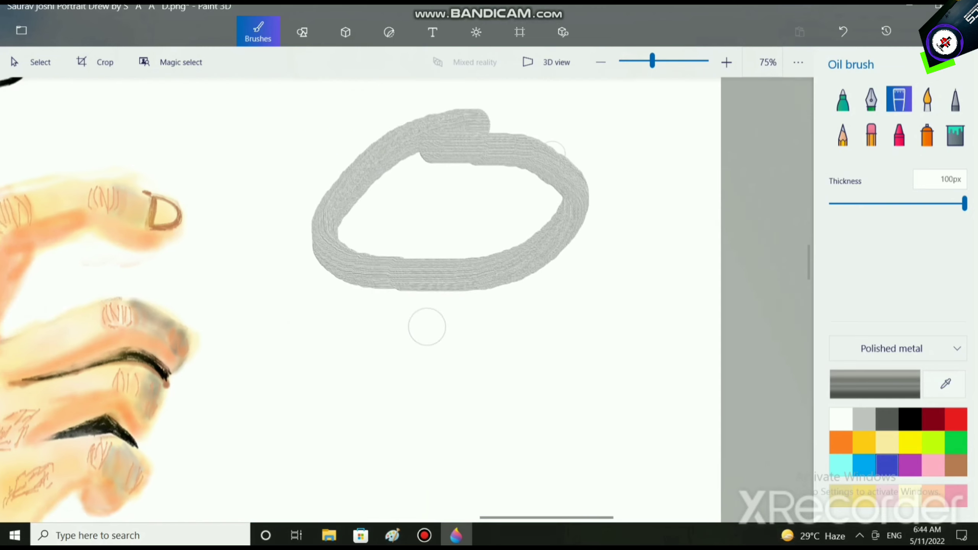
key(ctrl+z)
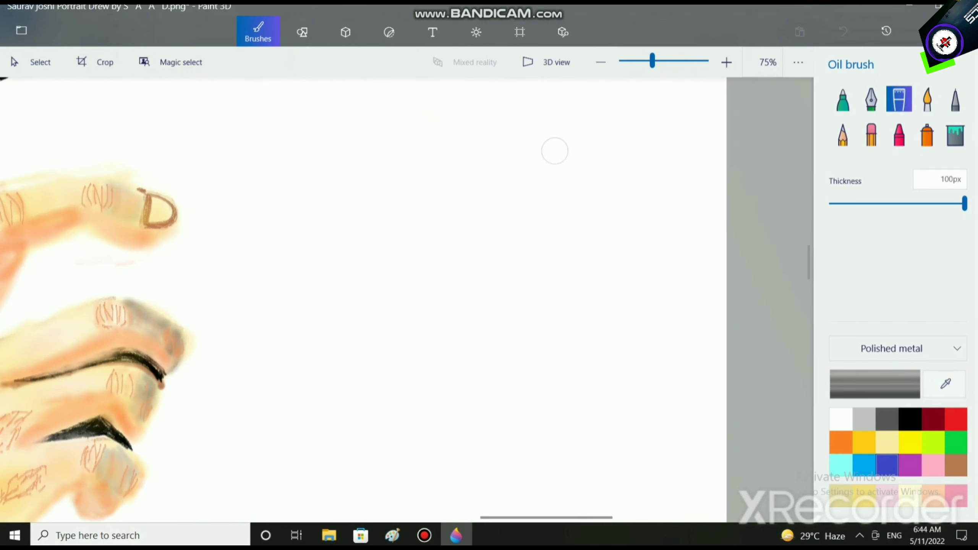
Set the color to medium gray 7c7c7c and paint a large Polished metal oval with inner loops over the lower building
click(874, 384)
drag(358, 194, 357, 243)
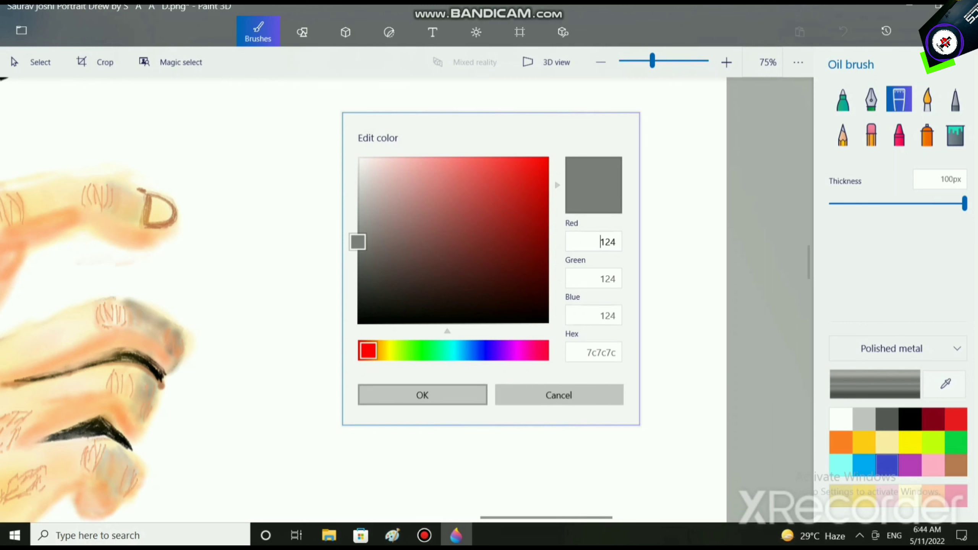
click(422, 395)
scroll(371, 198, down, 5)
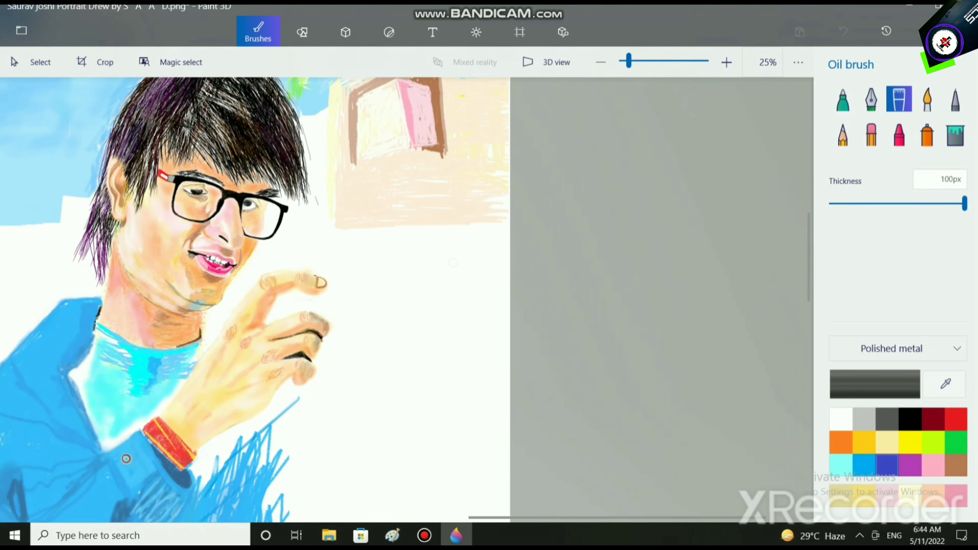
mouse_move(471, 179)
mouse_down()
mouse_move(385, 161)
mouse_move(353, 169)
mouse_move(345, 183)
mouse_move(352, 208)
mouse_move(393, 223)
mouse_move(473, 234)
mouse_move(482, 202)
mouse_move(466, 180)
mouse_move(392, 191)
mouse_move(366, 182)
mouse_up()
scroll(452, 262, up, 5)
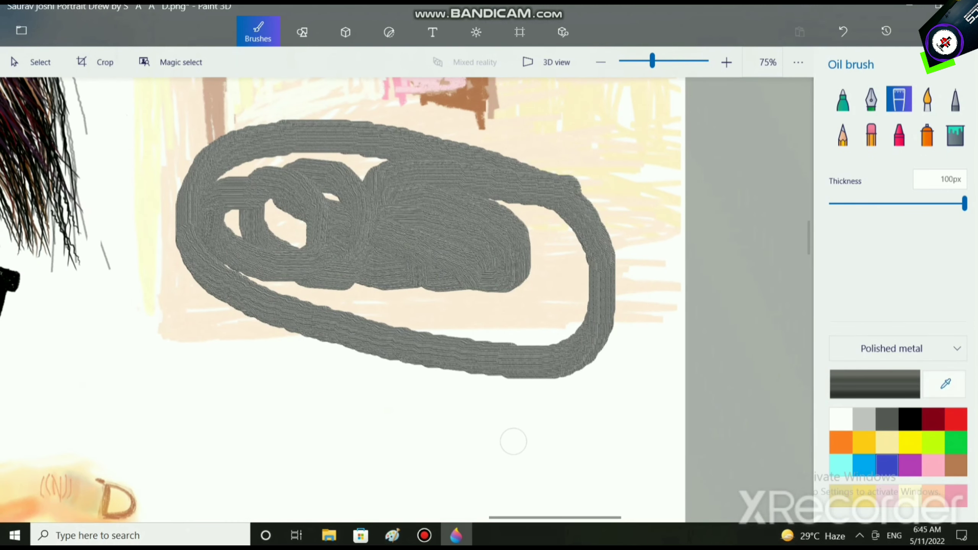
Try the Gloss material with several thick crossing gray strokes on the blank area below the oval
click(892, 348)
click(895, 301)
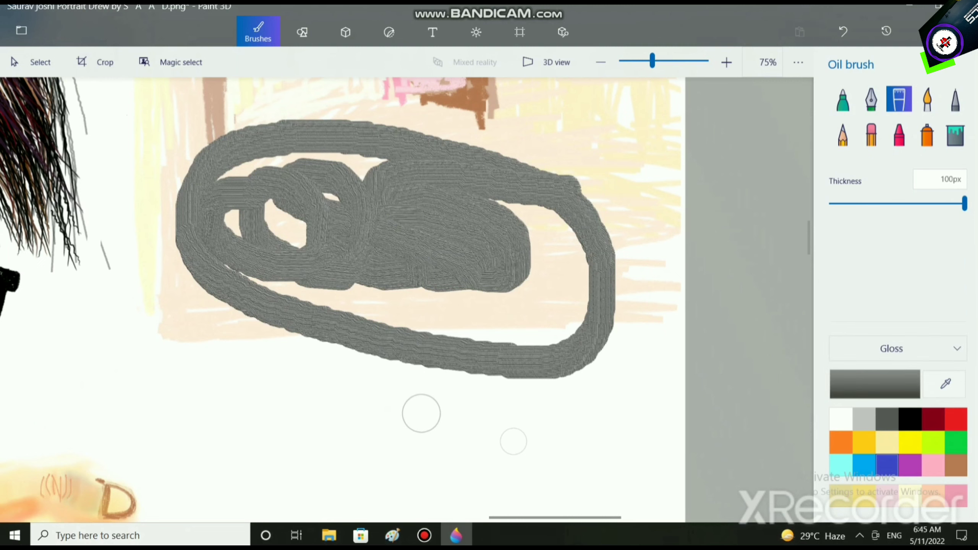
drag(467, 414, 588, 468)
scroll(591, 439, up, 3)
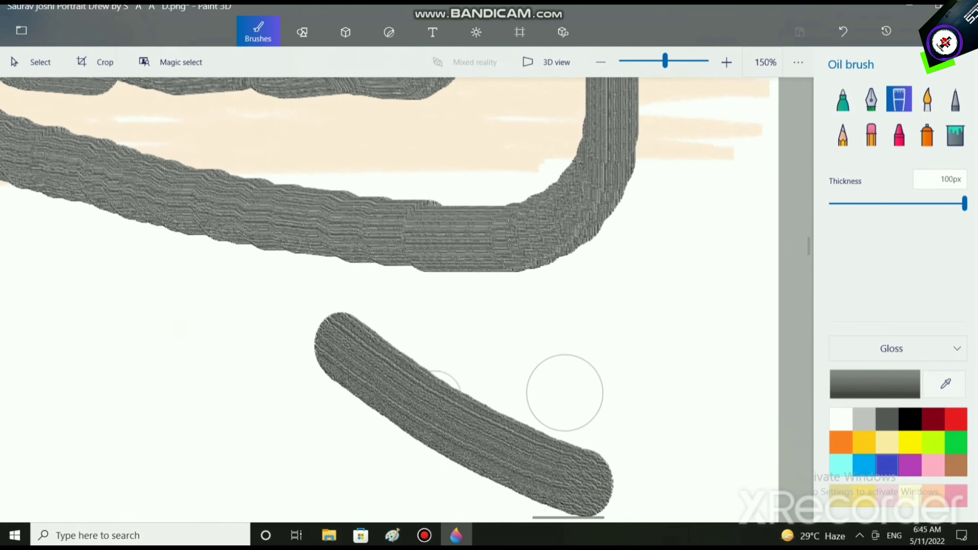
mouse_move(589, 409)
mouse_down()
mouse_move(673, 441)
mouse_move(683, 333)
mouse_move(383, 395)
mouse_up()
mouse_move(220, 347)
mouse_down()
mouse_move(220, 449)
mouse_move(320, 462)
mouse_move(389, 454)
mouse_up()
Try the Dull metal material with a vertical and a horizontal gray stroke around the Gloss strokes
click(892, 348)
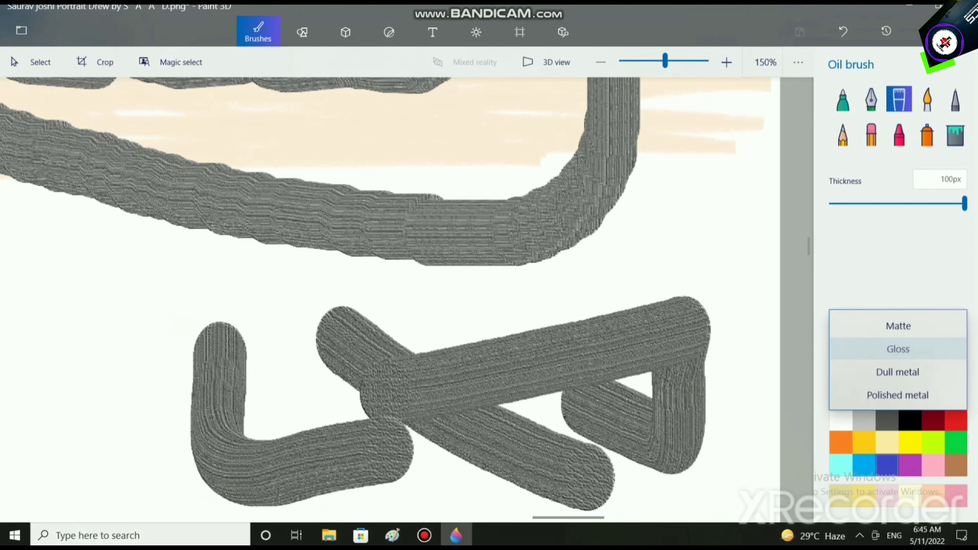
click(897, 372)
drag(719, 201, 741, 440)
scroll(640, 442, up, 2)
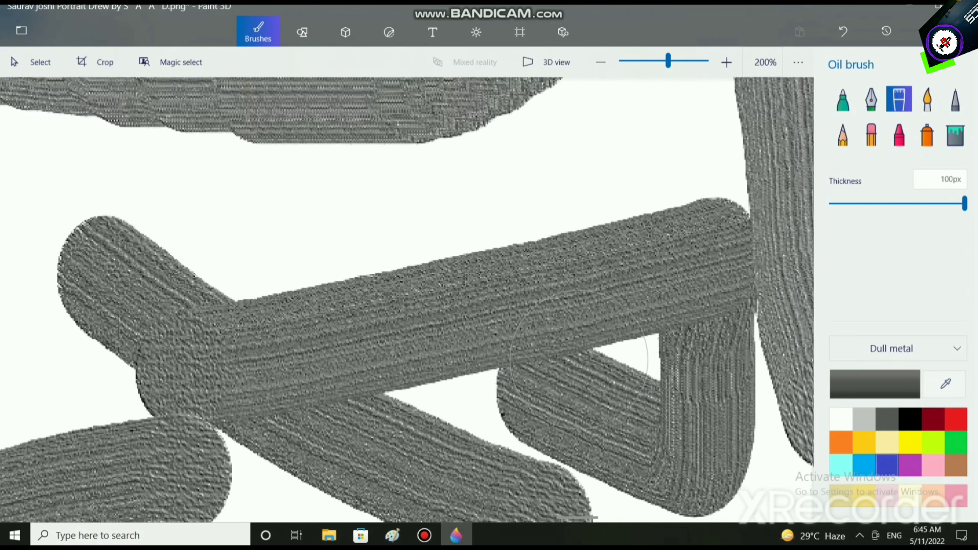
scroll(693, 443, down, 5)
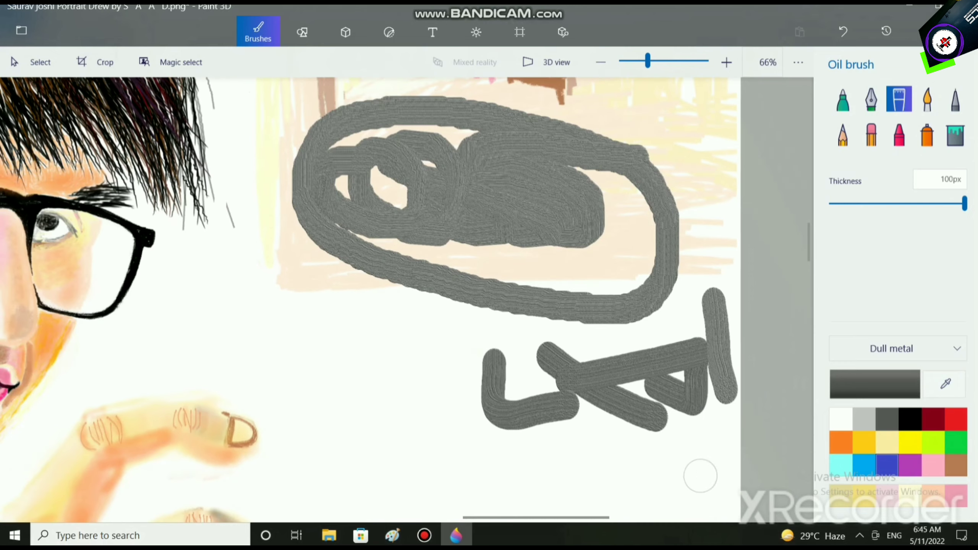
drag(695, 465, 524, 477)
Try the Matte material with a V-shaped gray stroke, compare the textures up close, and undo all test strokes below the oval
click(891, 349)
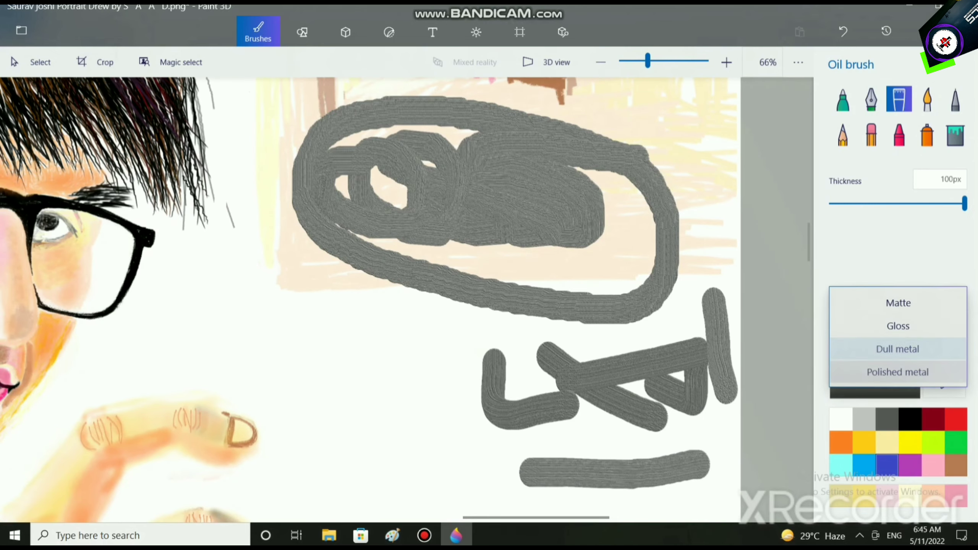
click(891, 303)
scroll(362, 361, up, 3)
mouse_move(362, 361)
mouse_down()
mouse_move(436, 466)
mouse_move(484, 472)
mouse_move(486, 296)
mouse_up()
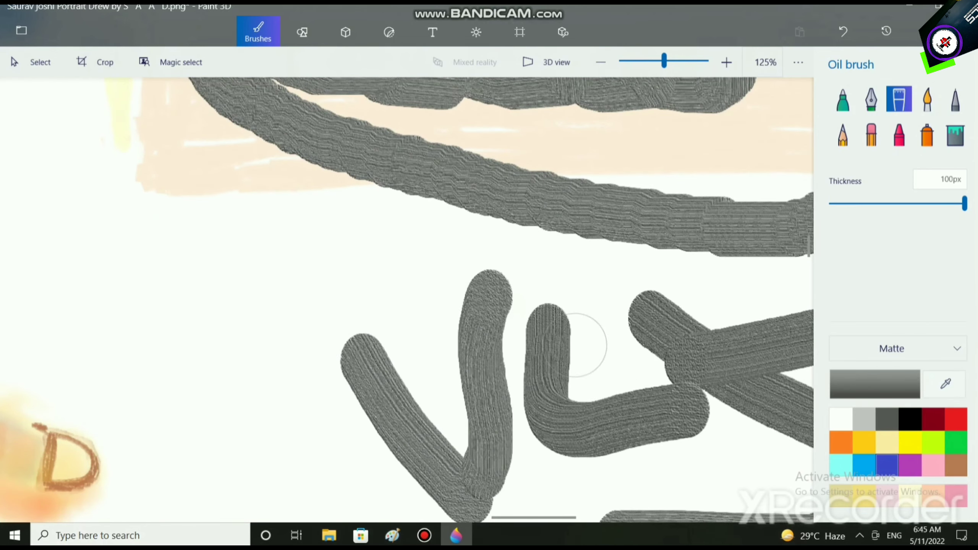
scroll(392, 371, up, 5)
scroll(546, 503, up, 10)
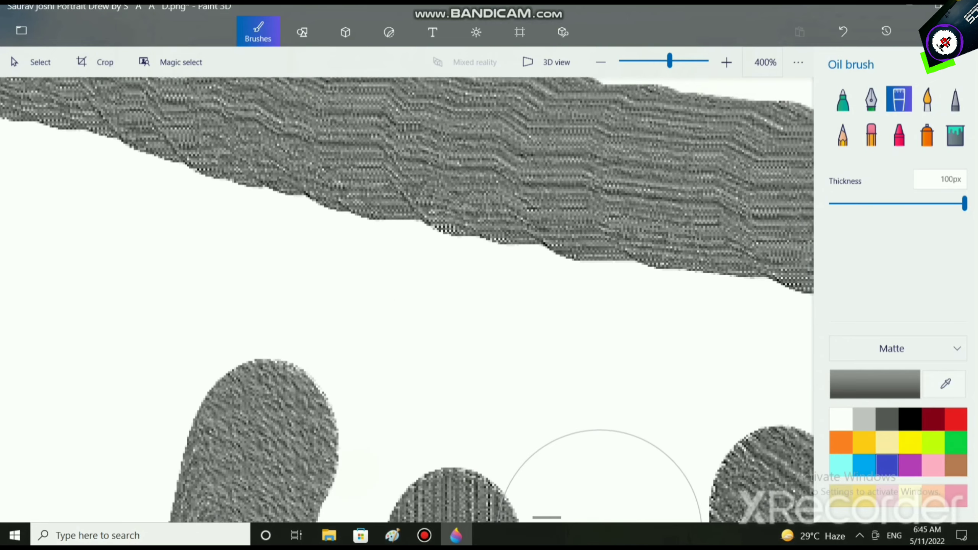
scroll(602, 411, down, 6)
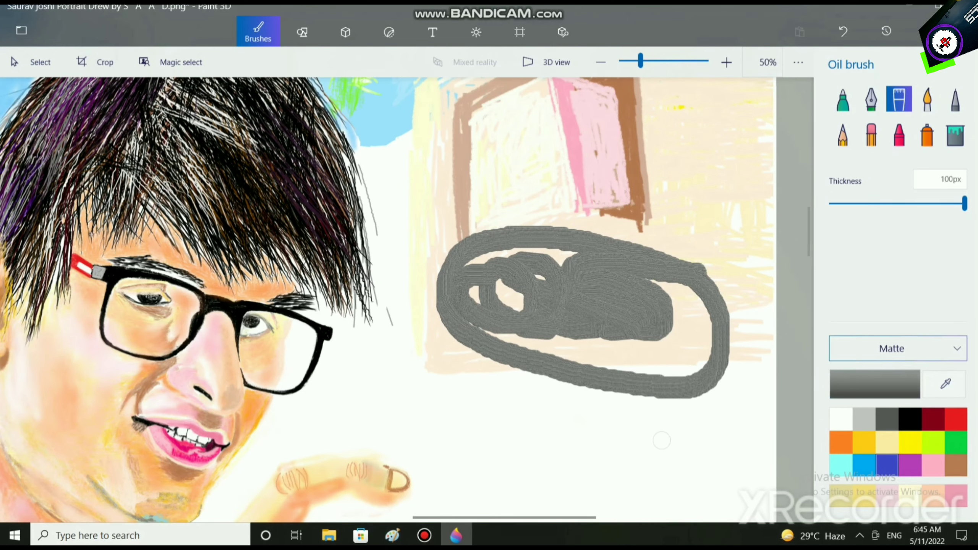
Set the material to Polished metal and fill the inside of the gray oval on the building with overlapping strokes
click(892, 348)
click(896, 417)
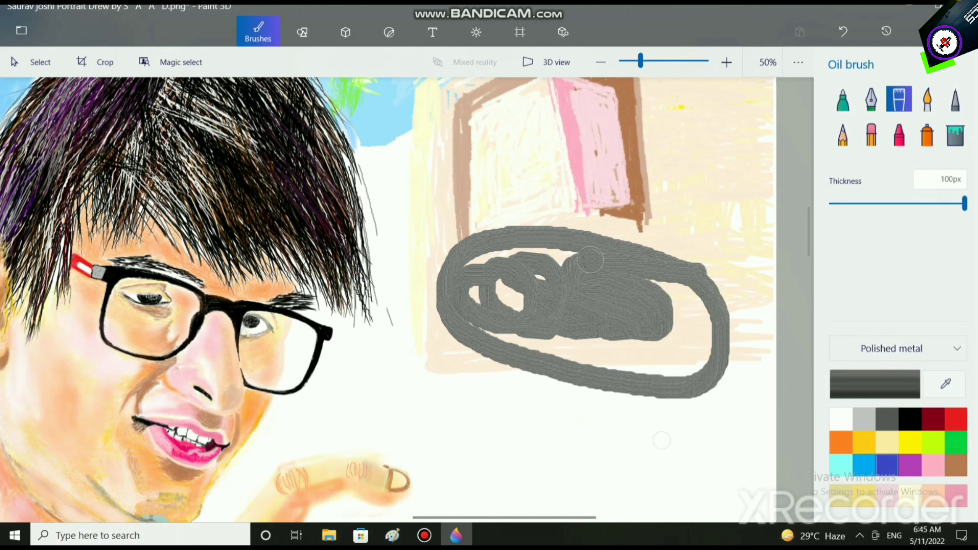
mouse_move(590, 260)
mouse_down()
mouse_move(503, 299)
mouse_move(589, 350)
mouse_move(654, 358)
mouse_move(689, 325)
mouse_move(687, 294)
mouse_move(708, 320)
mouse_move(690, 368)
mouse_move(525, 273)
mouse_up()
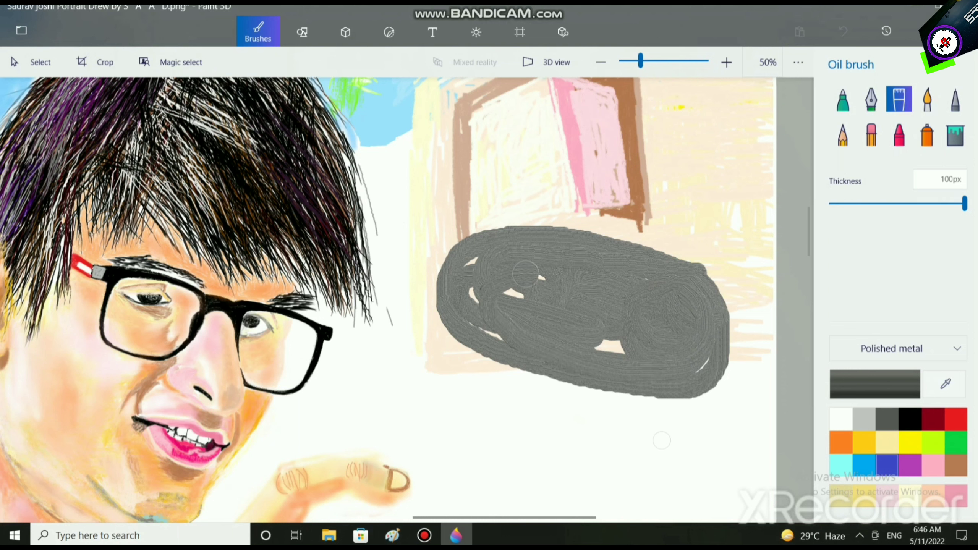
mouse_move(476, 297)
mouse_down()
mouse_move(451, 285)
mouse_move(485, 331)
mouse_up()
mouse_move(677, 385)
mouse_down()
mouse_move(695, 393)
mouse_move(578, 395)
mouse_move(478, 360)
mouse_move(446, 316)
mouse_up()
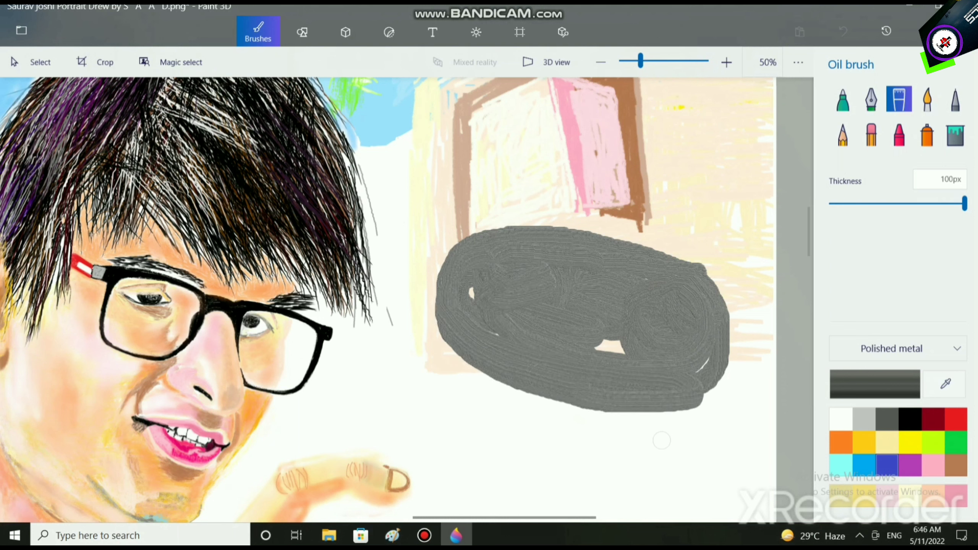
drag(596, 345, 622, 350)
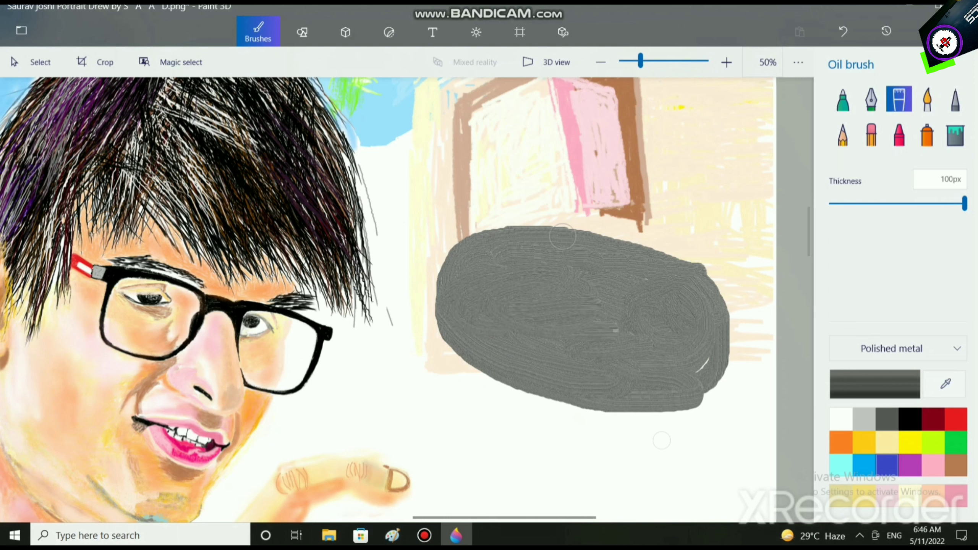
mouse_move(471, 249)
mouse_down()
mouse_move(556, 239)
mouse_move(649, 249)
mouse_move(716, 277)
mouse_move(734, 340)
mouse_move(665, 395)
mouse_up()
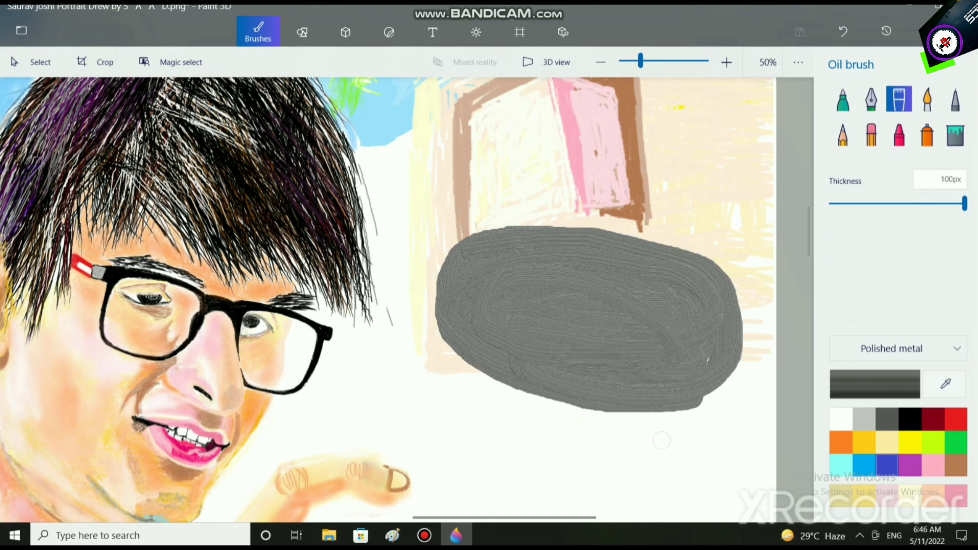
Set the material to Dull metal and paint over the middle and edges of the gray oval with curved strokes
scroll(657, 356, up, 3)
click(897, 349)
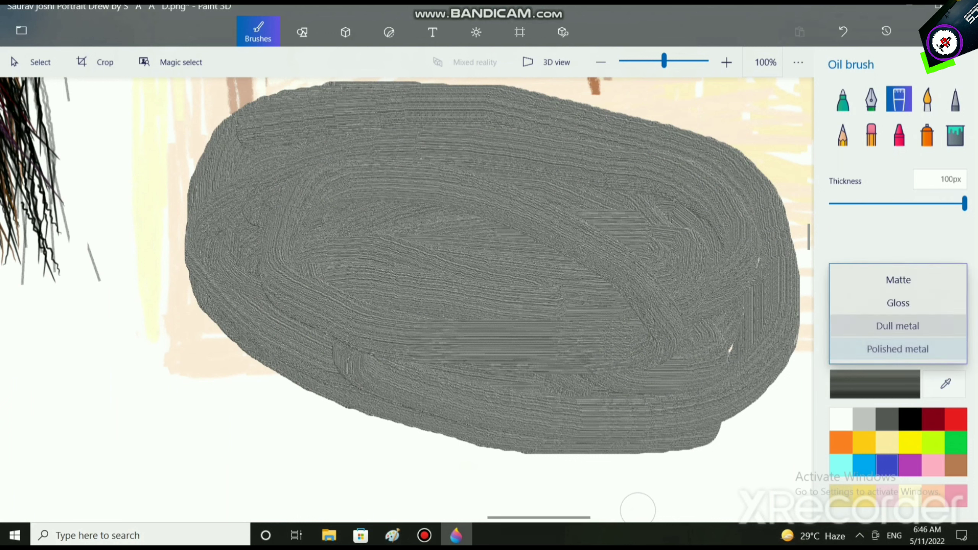
click(897, 325)
mouse_move(554, 230)
mouse_down()
mouse_move(389, 296)
mouse_move(435, 177)
mouse_move(491, 352)
mouse_move(550, 135)
mouse_move(322, 136)
mouse_move(289, 341)
mouse_move(382, 389)
mouse_move(285, 354)
mouse_move(200, 255)
mouse_move(260, 133)
mouse_move(184, 192)
mouse_move(188, 308)
mouse_move(358, 420)
mouse_move(588, 453)
mouse_move(751, 389)
mouse_move(787, 270)
mouse_move(666, 153)
mouse_up()
scroll(672, 345, down, 4)
scroll(663, 387, down, 2)
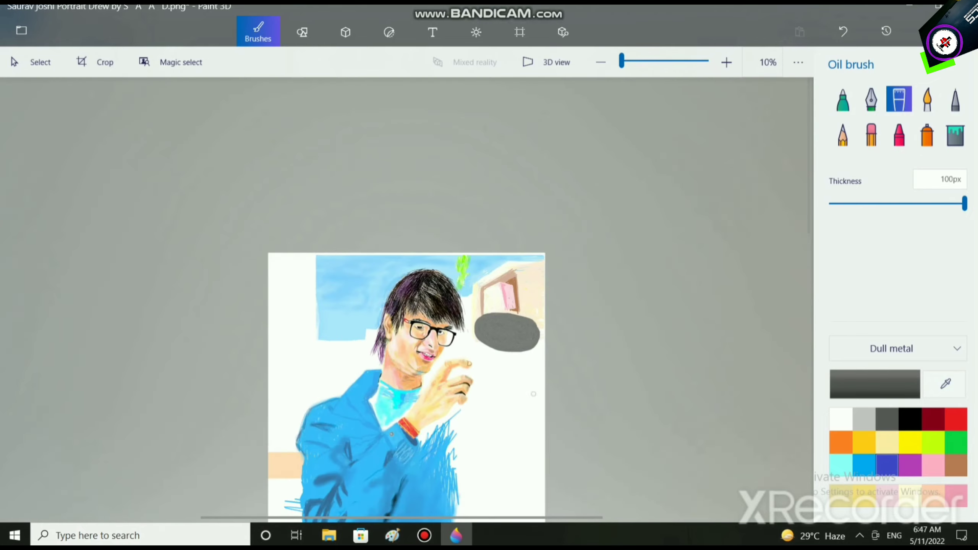
Widen the gray oval on both sides and along its upper edge with curved Dull metal strokes at 100 px
scroll(662, 387, up, 5)
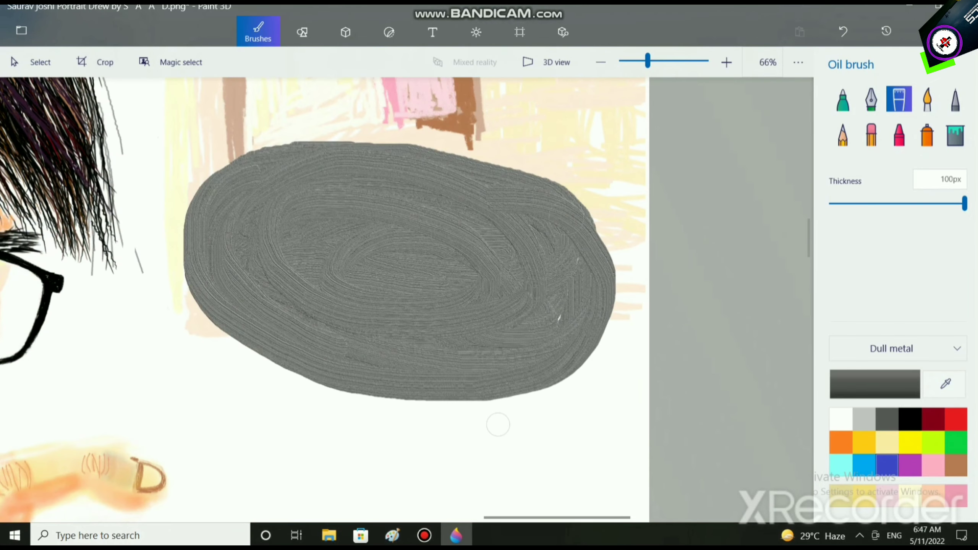
mouse_move(570, 189)
mouse_down()
mouse_move(617, 259)
mouse_move(619, 286)
mouse_move(586, 345)
mouse_move(539, 376)
mouse_up()
mouse_move(570, 215)
mouse_down()
mouse_move(577, 191)
mouse_move(501, 168)
mouse_move(314, 149)
mouse_move(221, 170)
mouse_move(175, 216)
mouse_move(179, 297)
mouse_move(274, 352)
mouse_move(446, 382)
mouse_move(497, 246)
mouse_up()
mouse_move(347, 250)
mouse_down()
mouse_move(296, 264)
mouse_move(458, 257)
mouse_up()
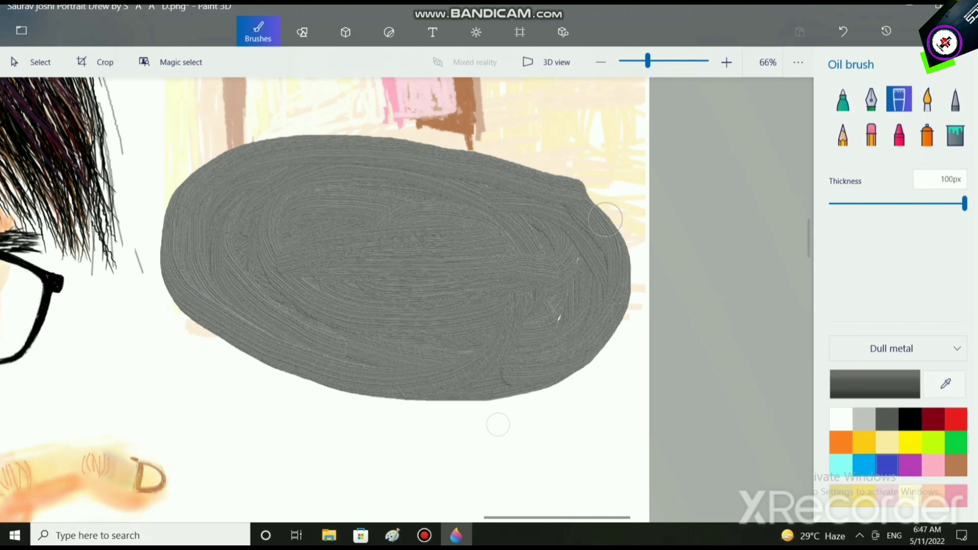
mouse_move(613, 238)
mouse_down()
mouse_move(552, 188)
mouse_move(608, 219)
mouse_move(627, 287)
mouse_move(613, 322)
mouse_move(560, 352)
mouse_move(605, 288)
mouse_move(609, 328)
mouse_move(594, 346)
mouse_move(527, 373)
mouse_move(614, 327)
mouse_move(619, 289)
mouse_move(581, 230)
mouse_up()
mouse_move(565, 191)
mouse_down()
mouse_move(524, 165)
mouse_move(339, 140)
mouse_move(202, 174)
mouse_up()
mouse_move(586, 212)
mouse_down()
mouse_move(556, 187)
mouse_move(474, 156)
mouse_move(346, 146)
mouse_move(222, 161)
mouse_move(168, 200)
mouse_move(163, 233)
mouse_move(179, 279)
mouse_move(219, 320)
mouse_up()
mouse_move(517, 377)
mouse_down()
mouse_move(419, 384)
mouse_move(299, 359)
mouse_move(233, 330)
mouse_move(172, 247)
mouse_move(173, 293)
mouse_move(225, 340)
mouse_move(310, 371)
mouse_move(385, 370)
mouse_up()
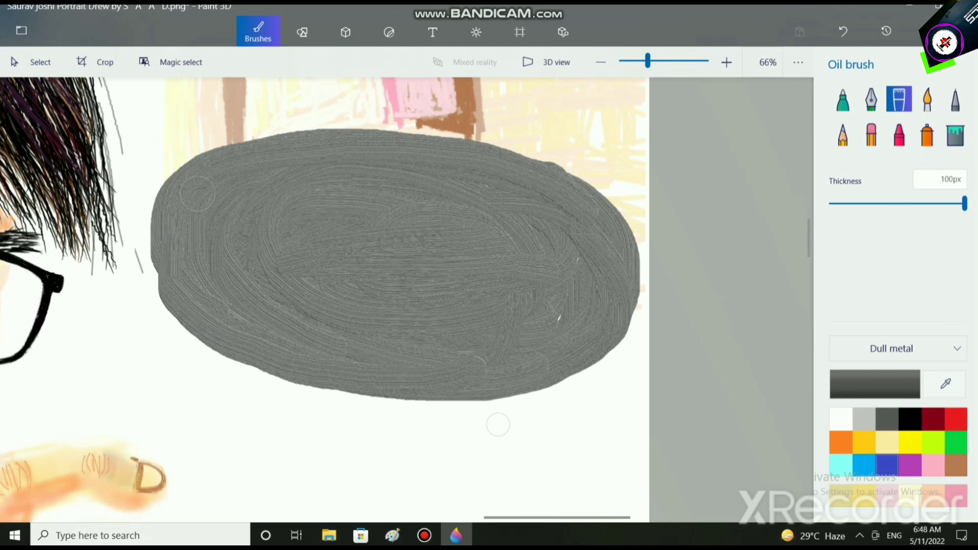
mouse_move(197, 193)
mouse_down()
mouse_move(161, 237)
mouse_move(162, 263)
mouse_move(173, 289)
mouse_move(200, 296)
mouse_move(167, 262)
mouse_move(165, 228)
mouse_move(184, 194)
mouse_move(159, 227)
mouse_move(161, 260)
mouse_move(210, 285)
mouse_up()
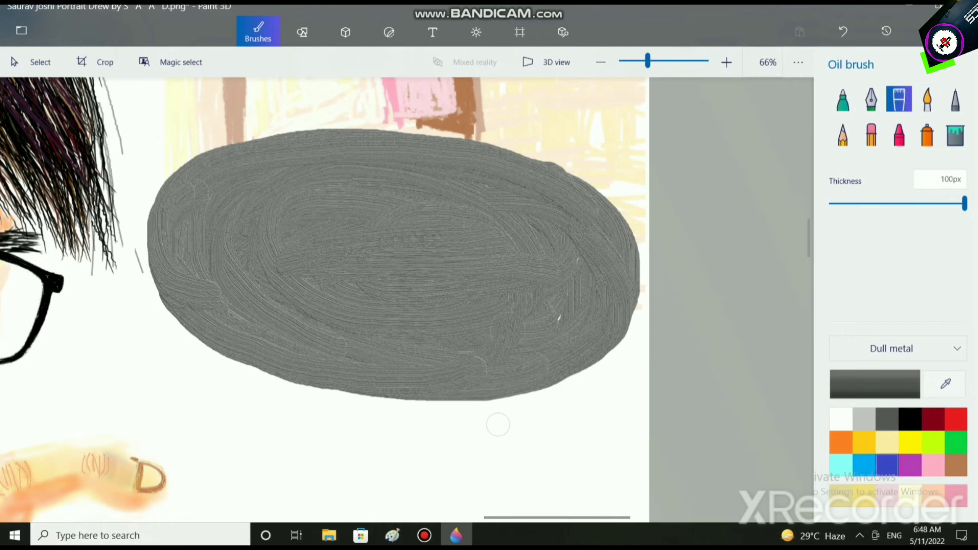
Try a gray Dull metal stroke around the oval's upper-left edge and undo it
scroll(498, 424, down, 5)
scroll(524, 409, up, 2)
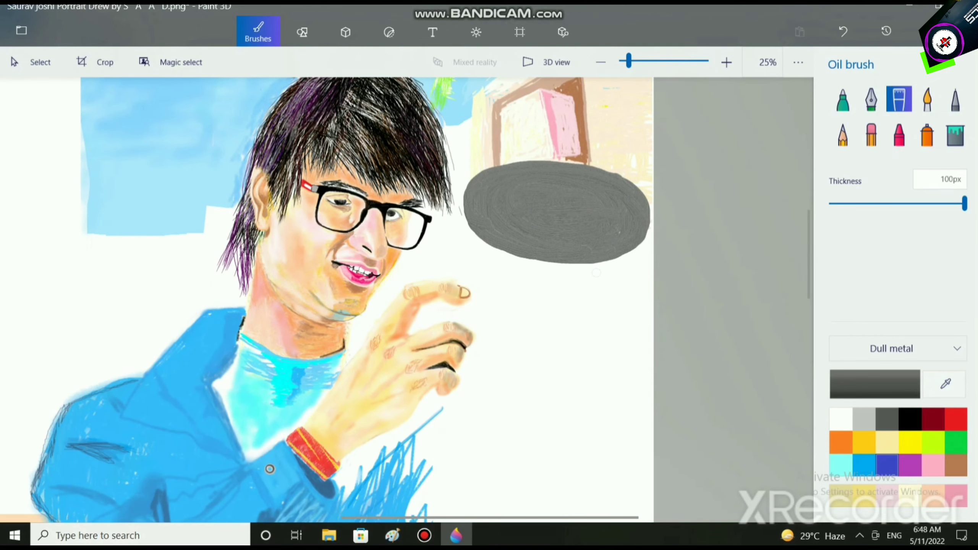
scroll(532, 384, right, 3)
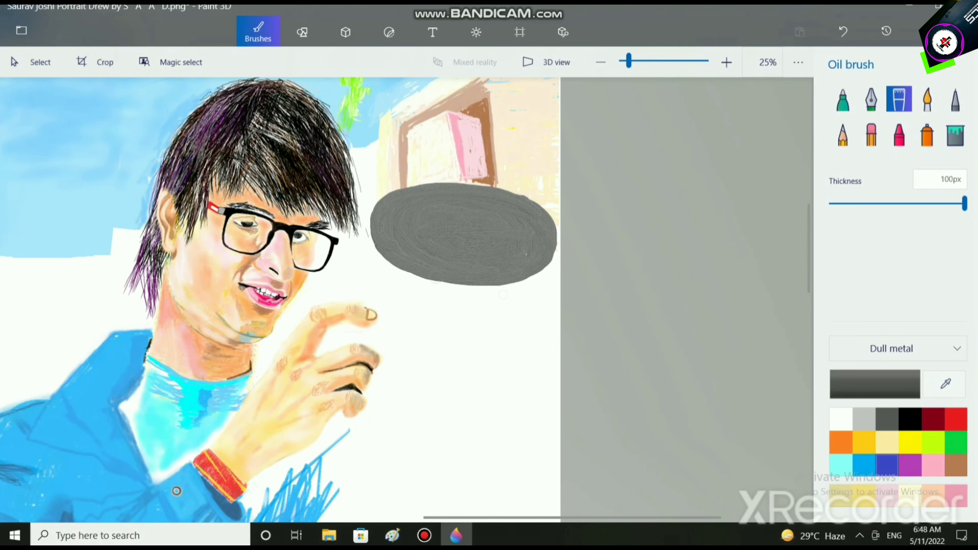
scroll(429, 197, up, 5)
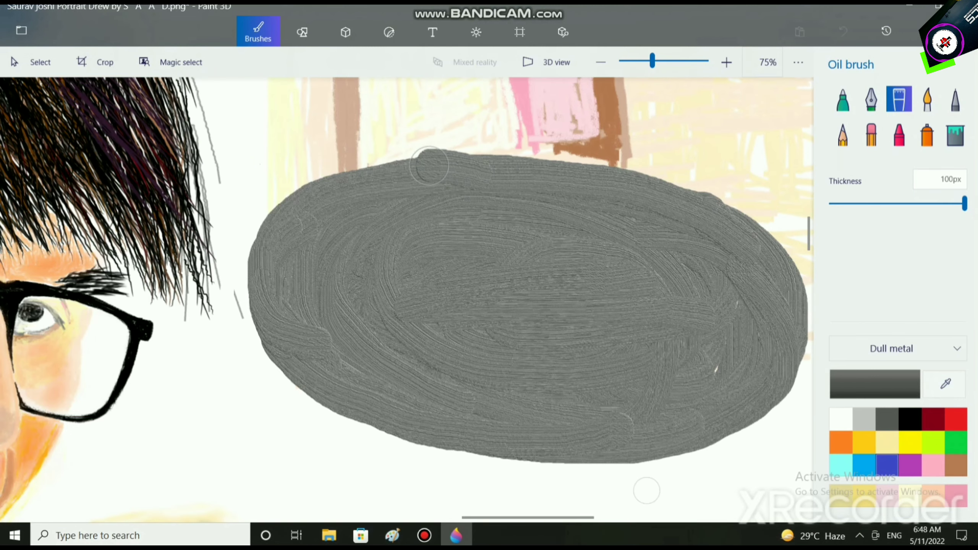
mouse_move(429, 166)
mouse_down()
mouse_move(325, 175)
mouse_move(256, 227)
mouse_move(254, 255)
mouse_up()
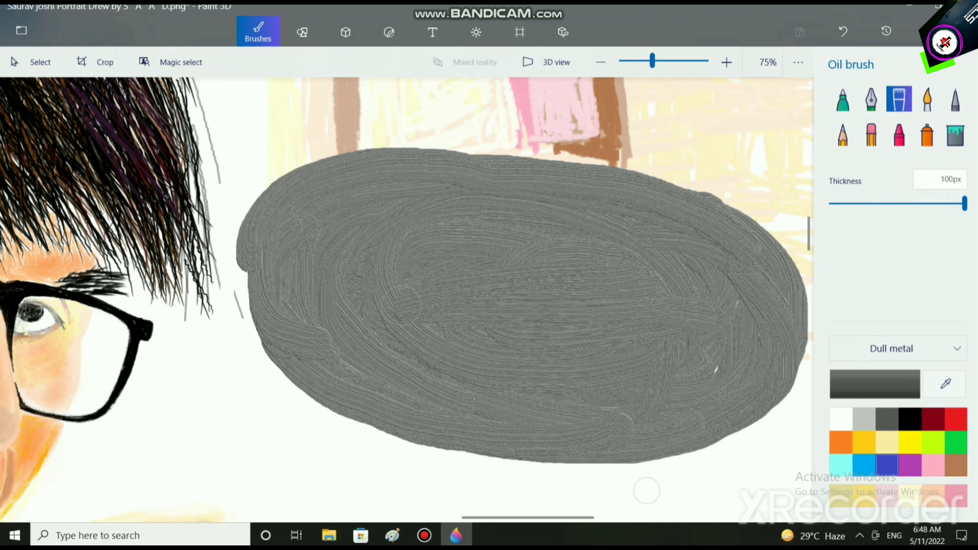
key(ctrl+z)
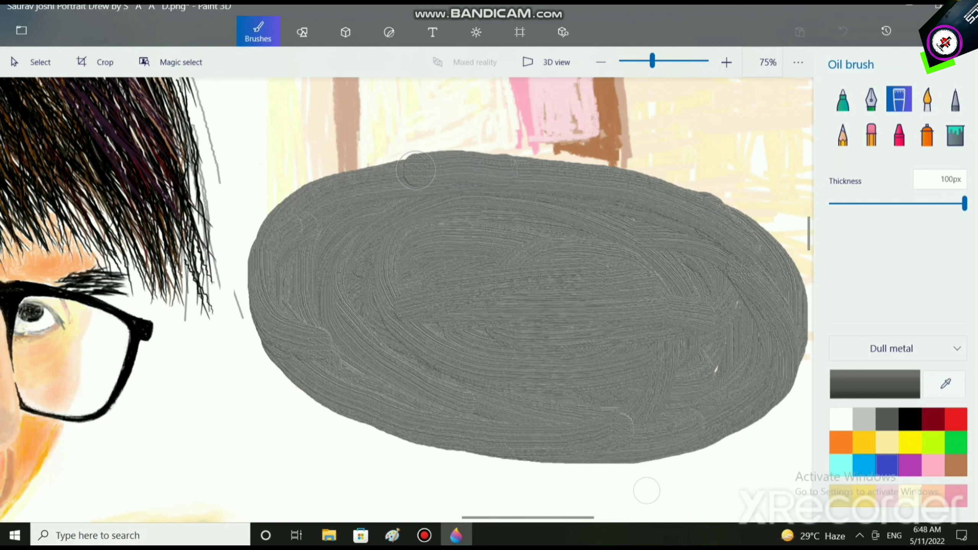
Round off the gray oval's upper-left side and upper edge with curved Dull metal strokes
mouse_move(416, 170)
mouse_down()
mouse_move(312, 191)
mouse_move(281, 213)
mouse_move(271, 285)
mouse_up()
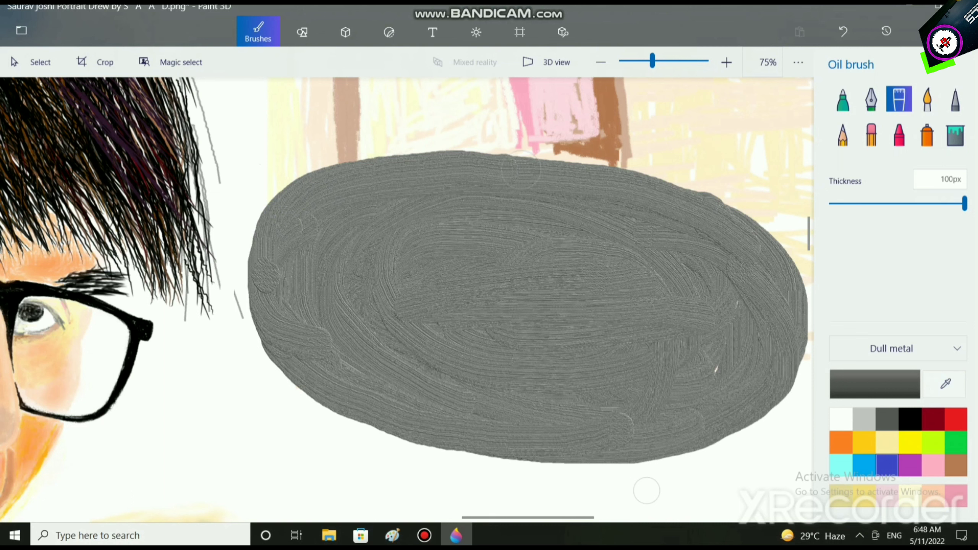
mouse_move(520, 169)
mouse_down()
mouse_move(400, 163)
mouse_move(302, 189)
mouse_move(261, 254)
mouse_move(285, 308)
mouse_up()
mouse_move(370, 183)
mouse_down()
mouse_move(415, 169)
mouse_move(547, 162)
mouse_move(605, 185)
mouse_up()
mouse_move(431, 162)
mouse_down()
mouse_move(592, 174)
mouse_move(669, 196)
mouse_move(714, 215)
mouse_move(784, 284)
mouse_up()
Paint long Dull metal strokes along the gray oval's upper edge and around its left end to even the outline
scroll(679, 313, down, 2)
scroll(659, 419, down, 1)
scroll(615, 369, up, 4)
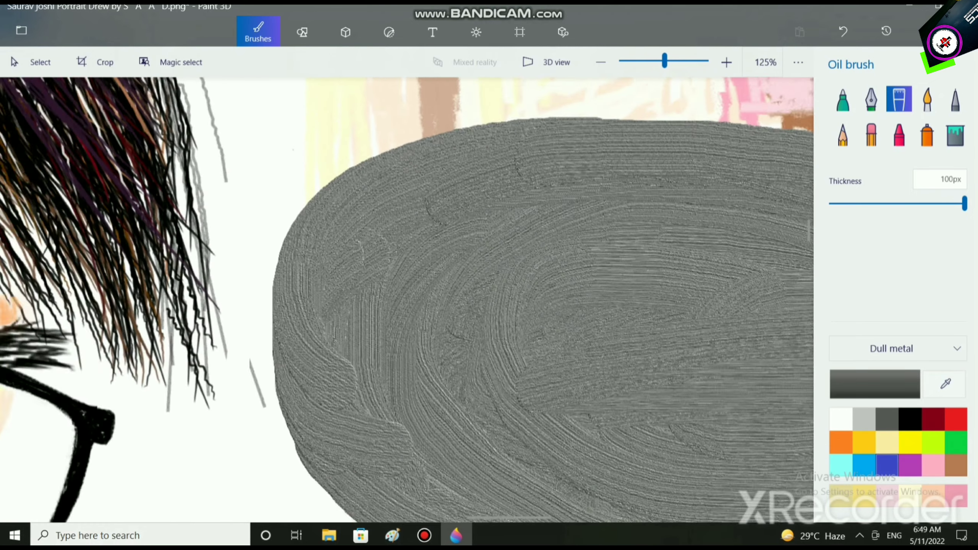
scroll(274, 227, down, 2)
mouse_move(287, 227)
mouse_down()
mouse_move(437, 181)
mouse_move(506, 179)
mouse_move(651, 204)
mouse_move(724, 246)
mouse_up()
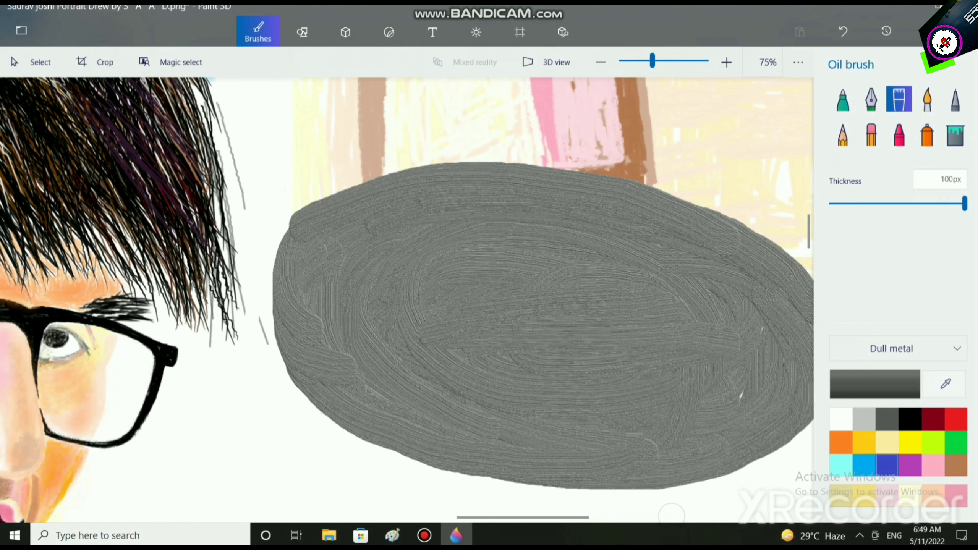
mouse_move(512, 164)
mouse_down()
mouse_move(407, 184)
mouse_move(315, 214)
mouse_move(279, 256)
mouse_move(291, 332)
mouse_up()
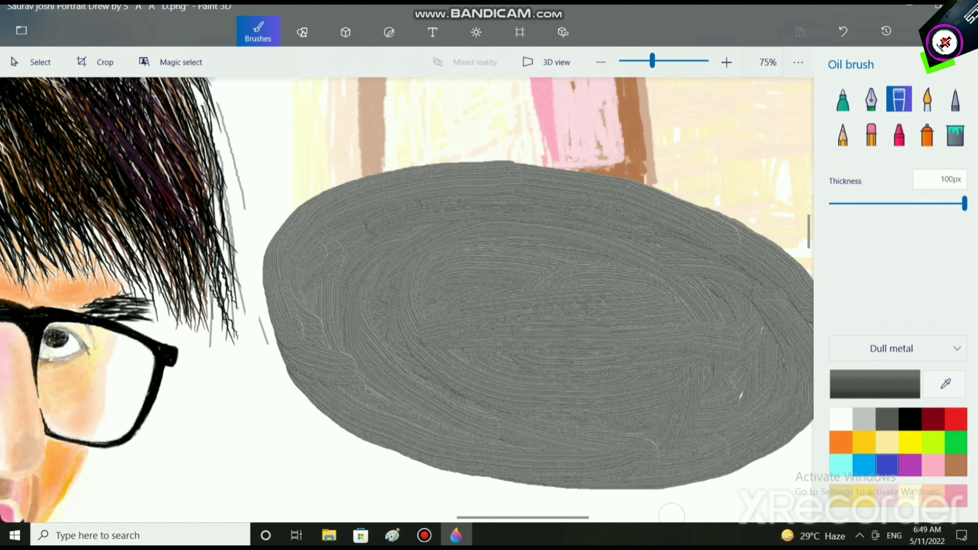
Paint diagonal and upright Dull metal strokes across the left half of the gray oval
mouse_move(308, 239)
mouse_down()
mouse_move(276, 305)
mouse_move(293, 358)
mouse_move(279, 276)
mouse_move(277, 323)
mouse_move(325, 407)
mouse_move(414, 419)
mouse_up()
drag(481, 400, 491, 329)
scroll(490, 381, up, 3)
scroll(489, 381, left, 3)
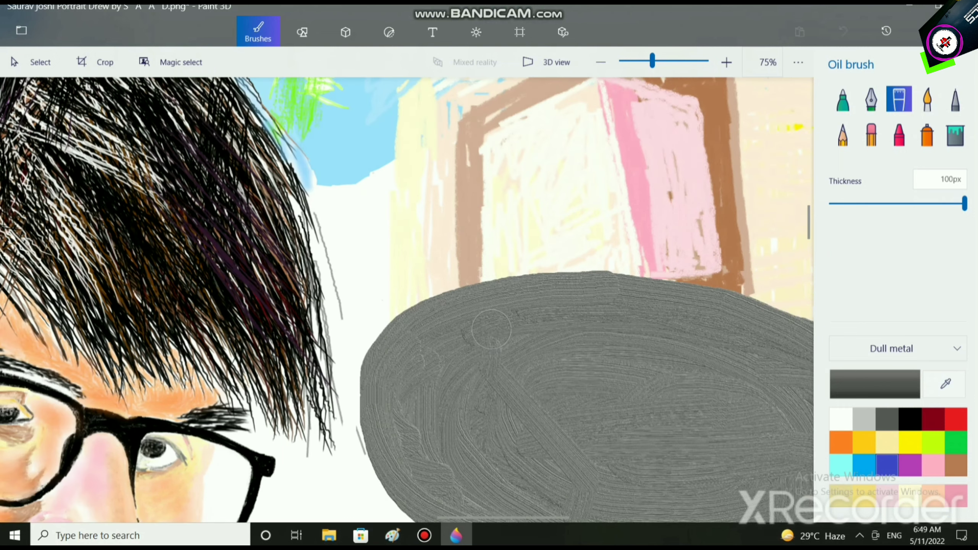
scroll(491, 329, down, 3)
scroll(491, 329, right, 2)
mouse_move(375, 237)
mouse_down()
mouse_move(327, 228)
mouse_move(312, 284)
mouse_move(339, 366)
mouse_move(467, 418)
mouse_move(608, 393)
mouse_up()
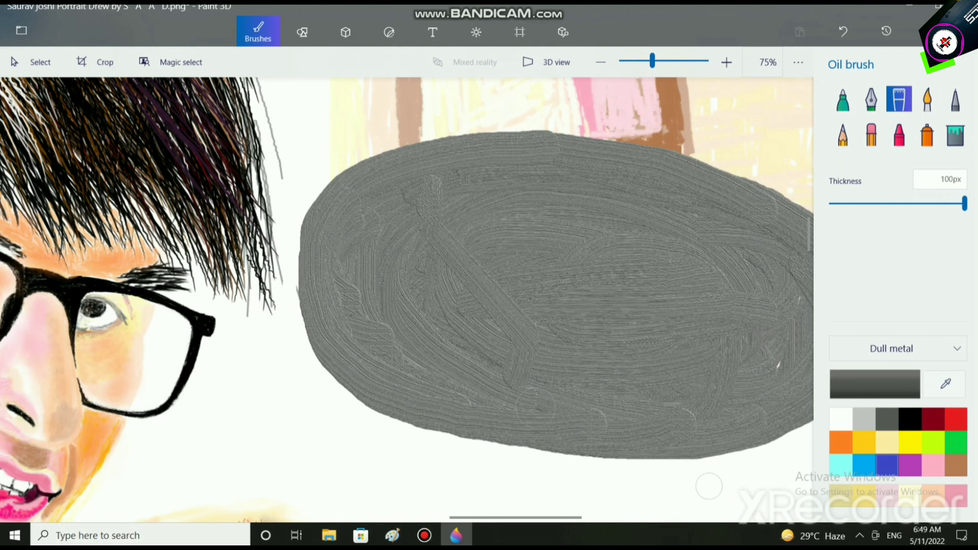
Paint short curved Dull metal strokes down the inside of the gray oval's left end
scroll(708, 487, down, 5)
scroll(553, 436, up, 3)
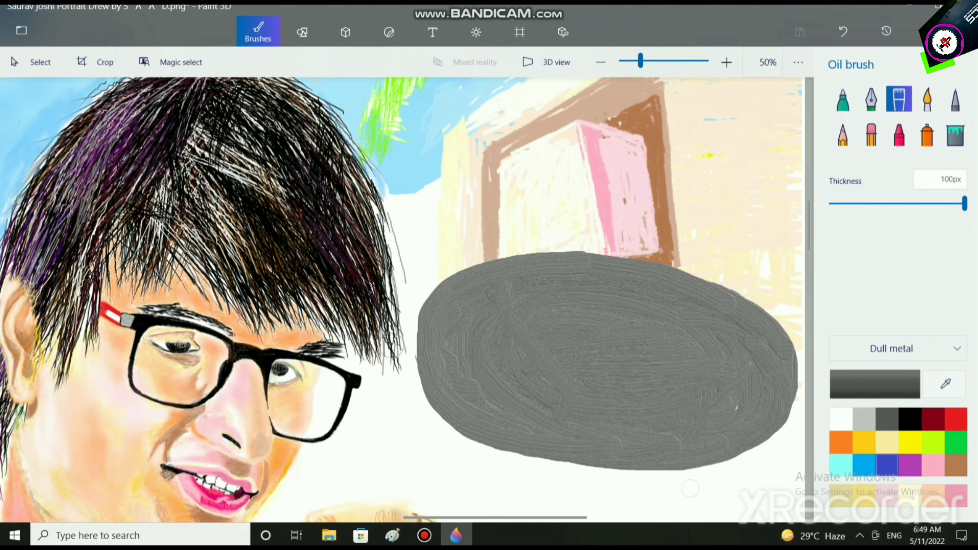
mouse_move(432, 316)
mouse_down()
mouse_move(423, 375)
mouse_move(443, 408)
mouse_move(476, 426)
mouse_up()
mouse_move(441, 304)
mouse_down()
mouse_move(423, 344)
mouse_move(428, 382)
mouse_move(418, 358)
mouse_move(432, 315)
mouse_move(417, 355)
mouse_move(446, 403)
mouse_move(430, 321)
mouse_move(448, 299)
mouse_move(423, 337)
mouse_move(433, 314)
mouse_move(422, 333)
mouse_move(433, 313)
mouse_move(426, 319)
mouse_move(423, 343)
mouse_up()
scroll(560, 385, down, 3)
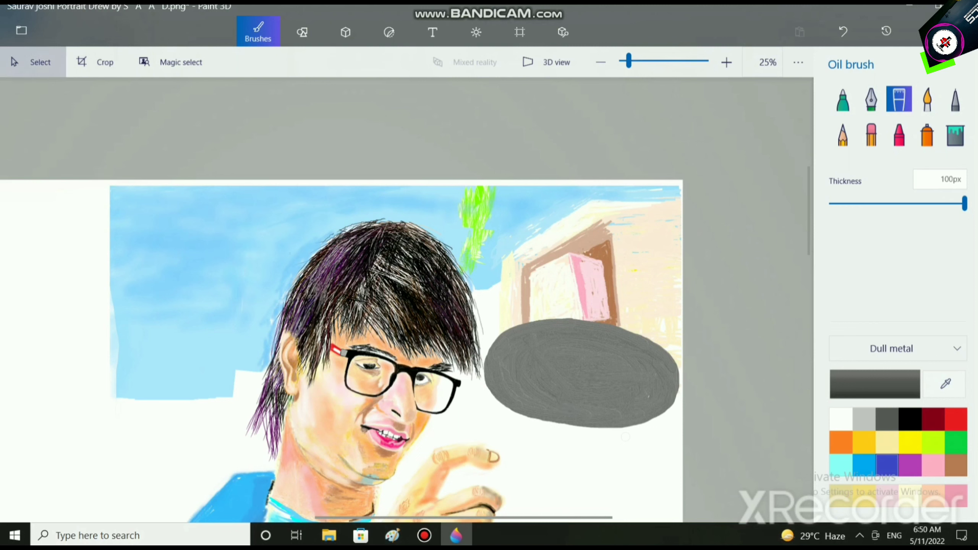
Select the rectangular area around the gray oval and resize it to 1088 × 880 px
click(35, 61)
drag(498, 319, 507, 339)
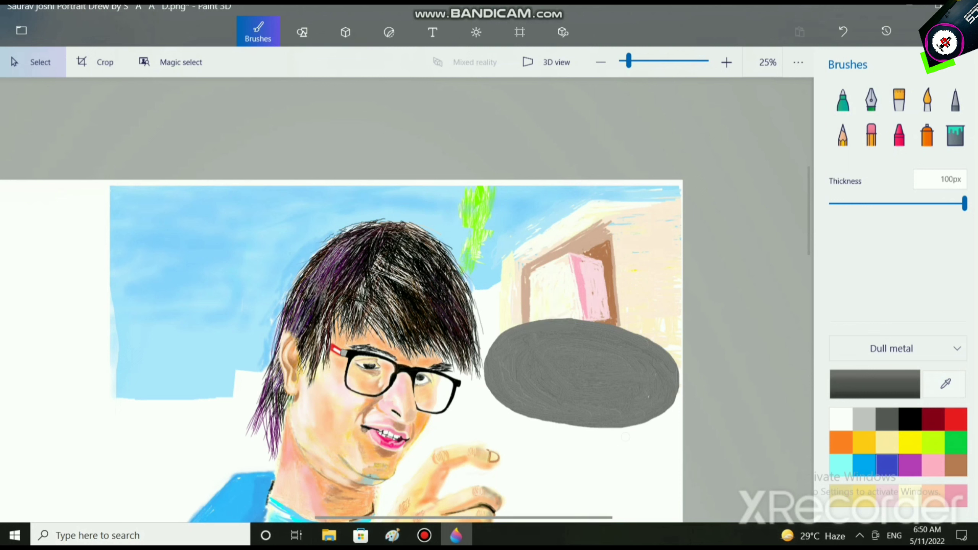
drag(676, 439, 588, 359)
key(Escape)
drag(680, 448, 484, 315)
drag(483, 447, 494, 418)
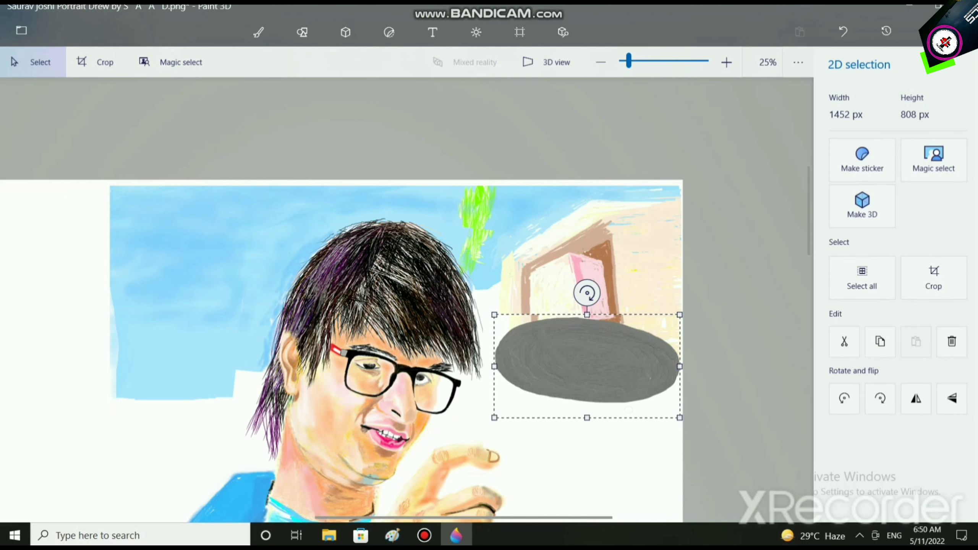
drag(680, 367, 633, 367)
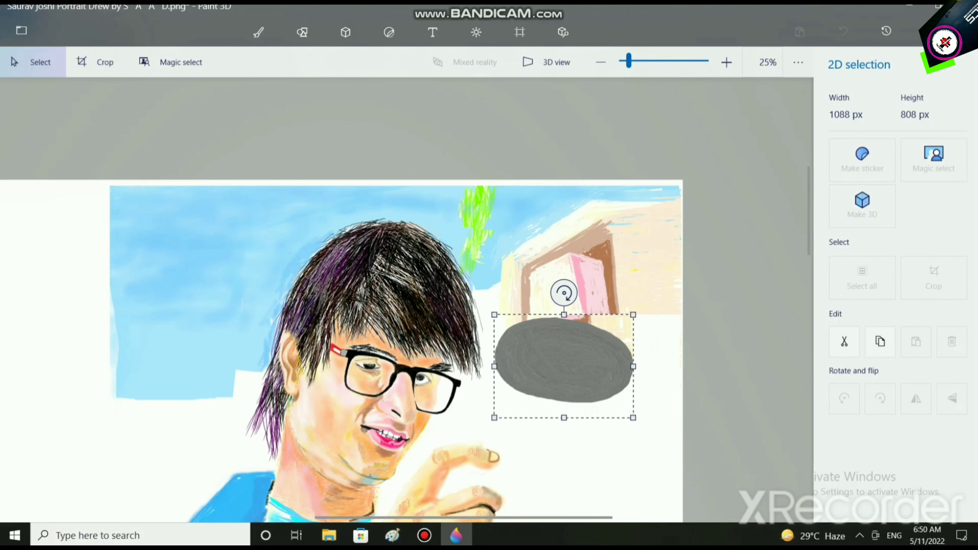
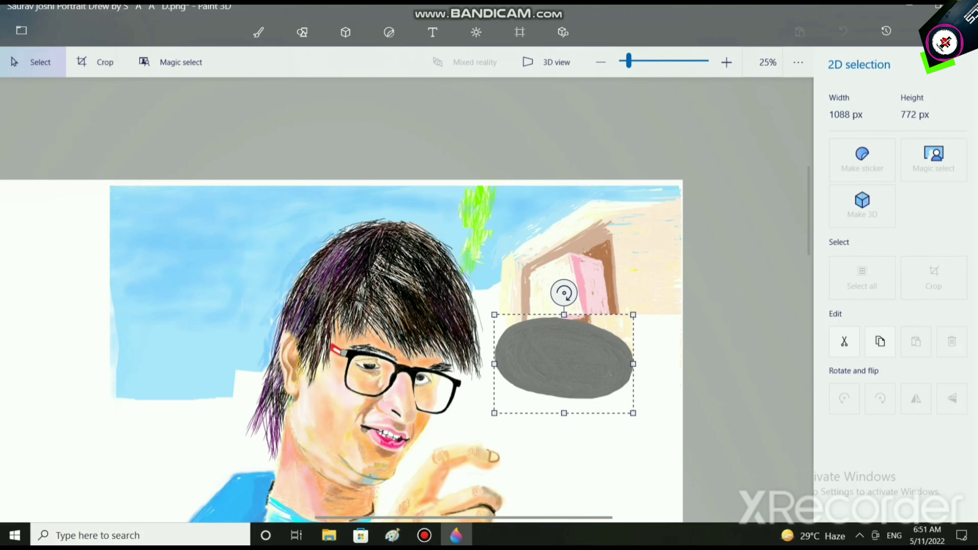
drag(564, 433, 564, 426)
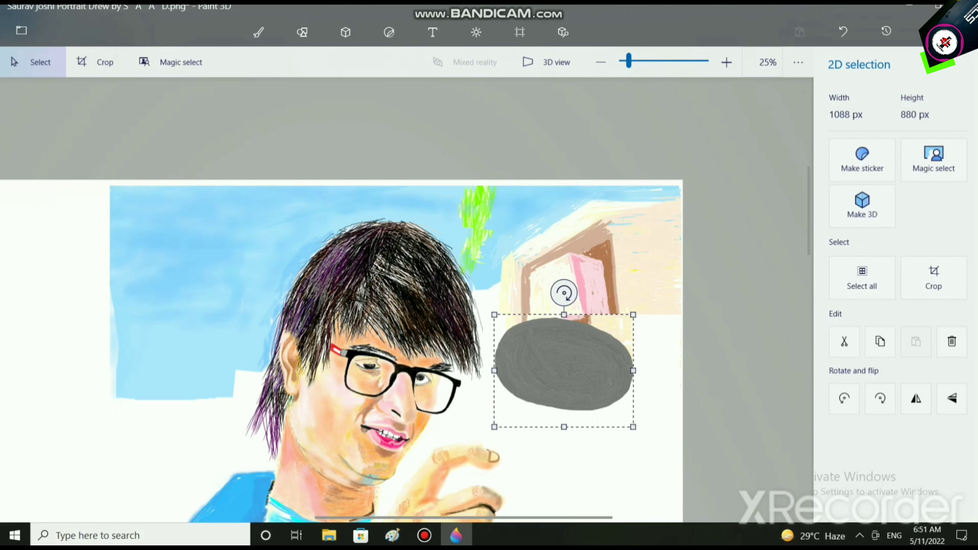
Rotate the selected oval slightly clockwise and return to painting with brushes
drag(564, 292, 574, 293)
drag(565, 293, 566, 293)
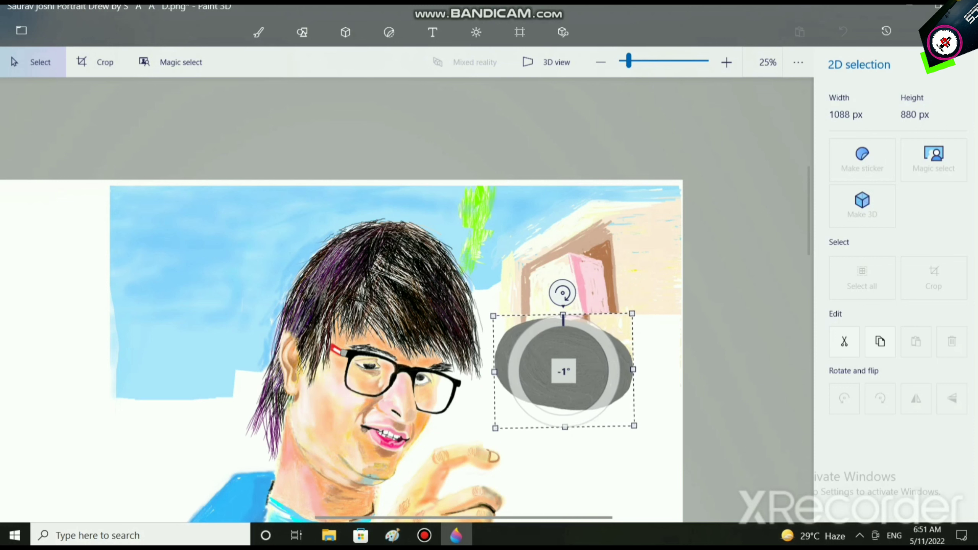
drag(562, 292, 565, 292)
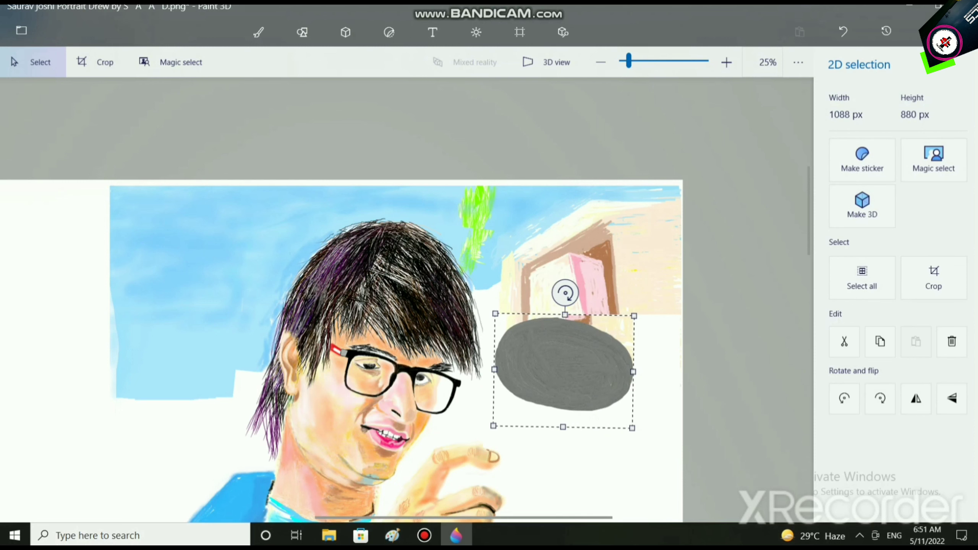
click(257, 31)
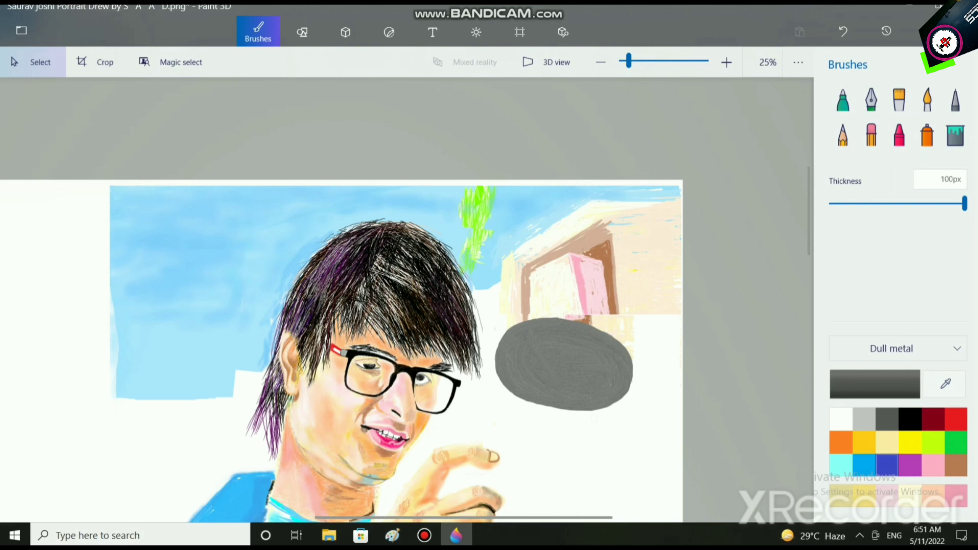
Paint the gray oval's lower edge and right end with 100 px oil brush strokes in the Gloss material
scroll(594, 418, up, 3)
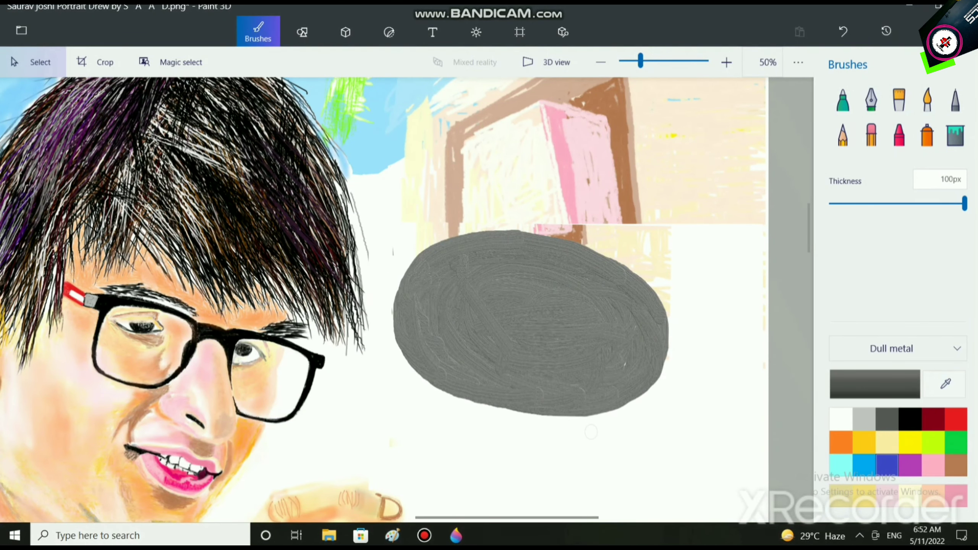
click(899, 100)
click(897, 348)
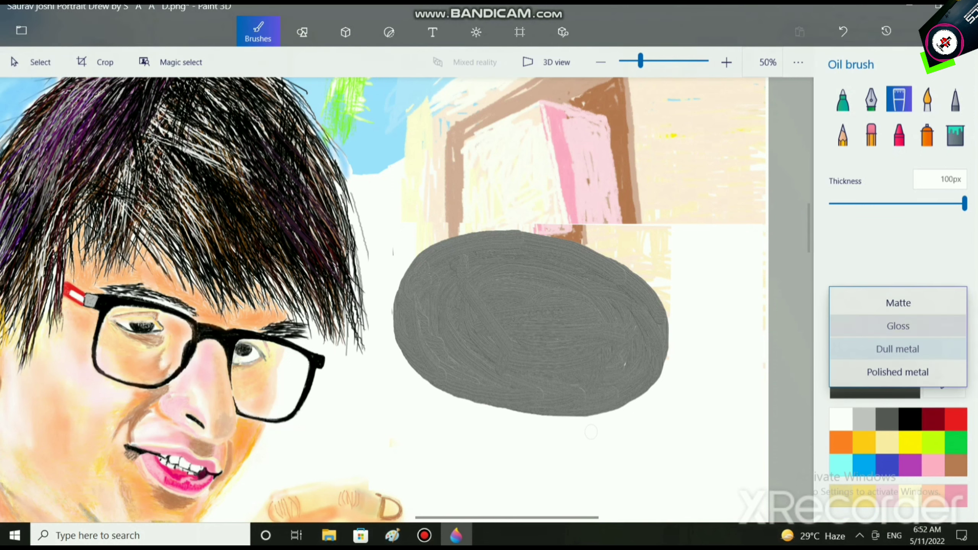
click(897, 325)
scroll(543, 335, up, 1)
mouse_move(504, 276)
mouse_down()
mouse_move(564, 286)
mouse_move(500, 271)
mouse_move(493, 233)
mouse_move(578, 381)
mouse_move(481, 354)
mouse_move(485, 362)
mouse_up()
mouse_move(416, 385)
mouse_down()
mouse_move(425, 405)
mouse_move(617, 424)
mouse_move(583, 433)
mouse_move(689, 379)
mouse_move(678, 408)
mouse_move(624, 427)
mouse_move(689, 405)
mouse_up()
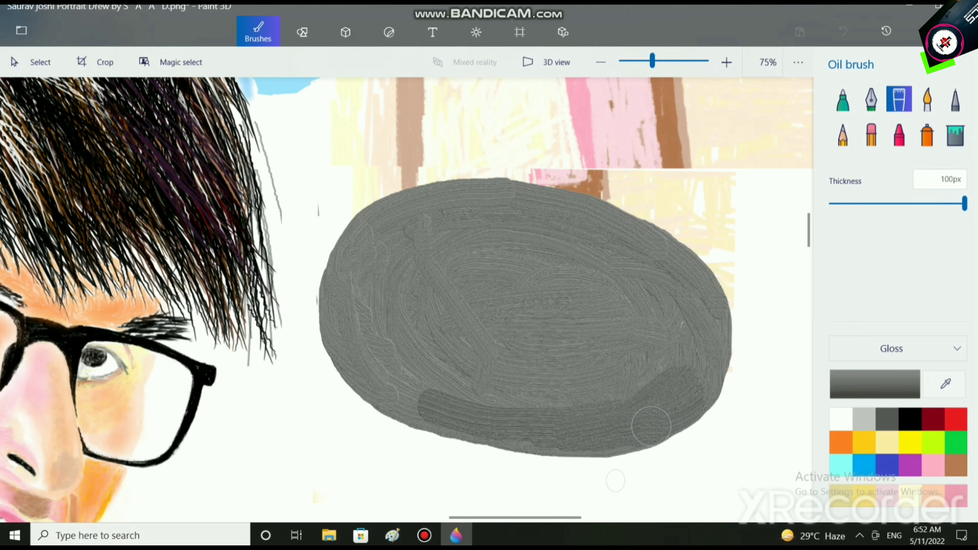
mouse_move(650, 426)
mouse_down()
mouse_move(682, 401)
mouse_move(698, 353)
mouse_move(681, 386)
mouse_move(685, 330)
mouse_move(666, 361)
mouse_move(649, 313)
mouse_move(648, 343)
mouse_move(683, 334)
mouse_move(697, 372)
mouse_move(710, 342)
mouse_move(701, 312)
mouse_move(714, 345)
mouse_move(708, 382)
mouse_move(719, 353)
mouse_move(707, 385)
mouse_move(722, 336)
mouse_move(715, 306)
mouse_move(717, 363)
mouse_up()
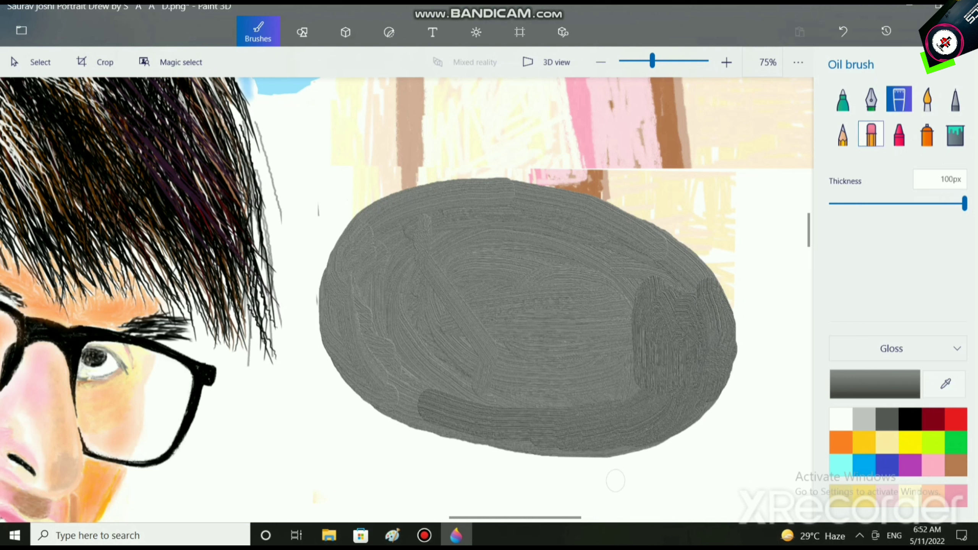
Try a 25 px eraser stroke in the gray oval's lower-right area and undo it
click(871, 134)
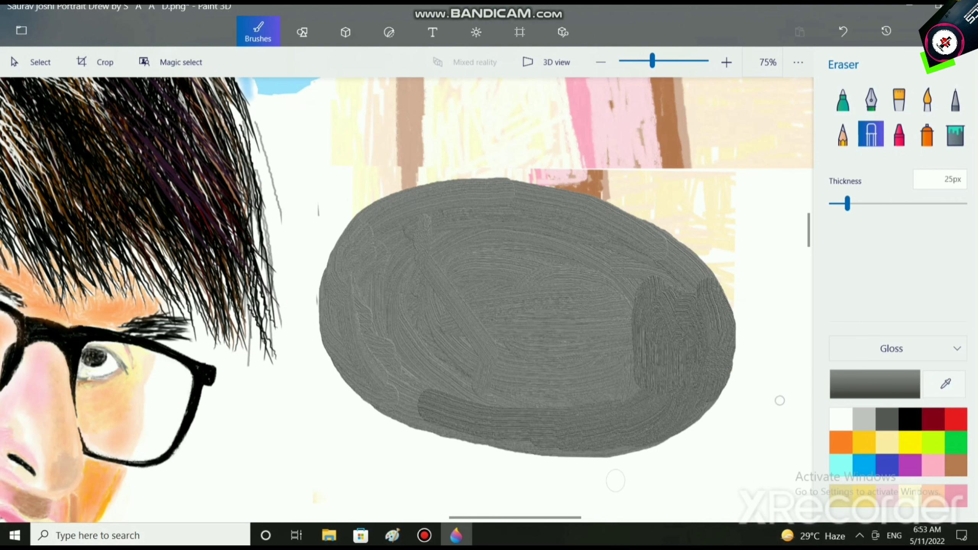
click(892, 348)
click(891, 347)
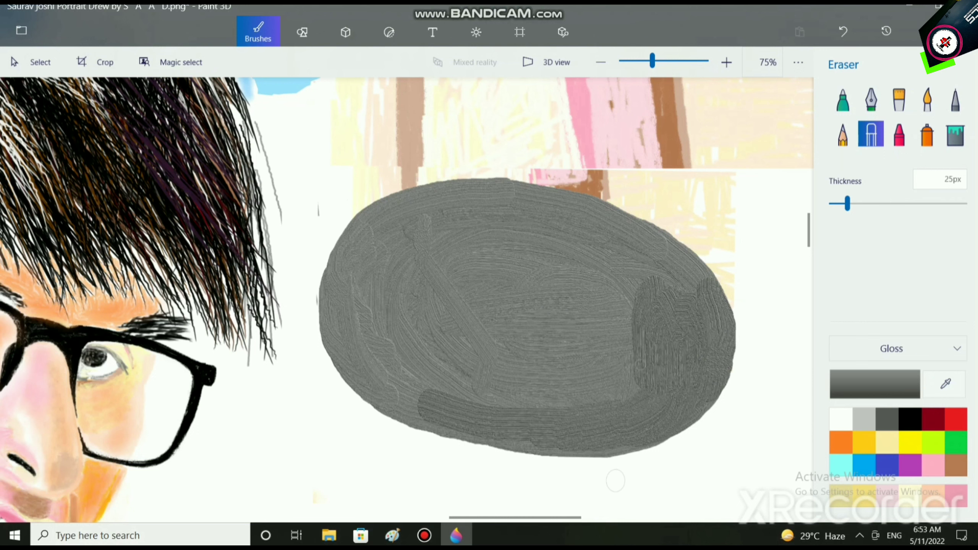
drag(587, 411, 662, 385)
key(ctrl+z)
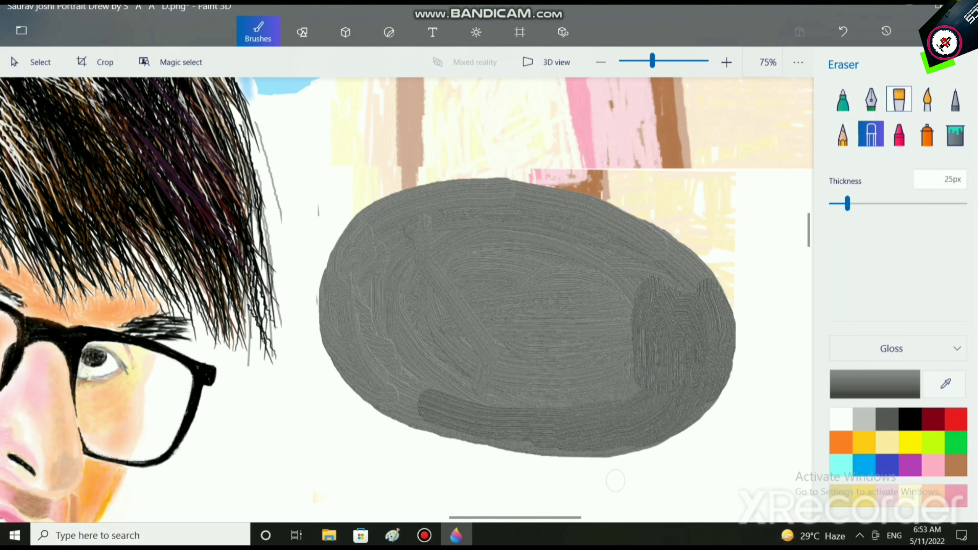
Extend the darker Gloss area inward and upward over the oval's right end with 100 px oil brush strokes
click(899, 99)
mouse_move(628, 385)
mouse_down()
mouse_move(663, 331)
mouse_move(644, 342)
mouse_move(643, 308)
mouse_move(605, 389)
mouse_move(606, 361)
mouse_up()
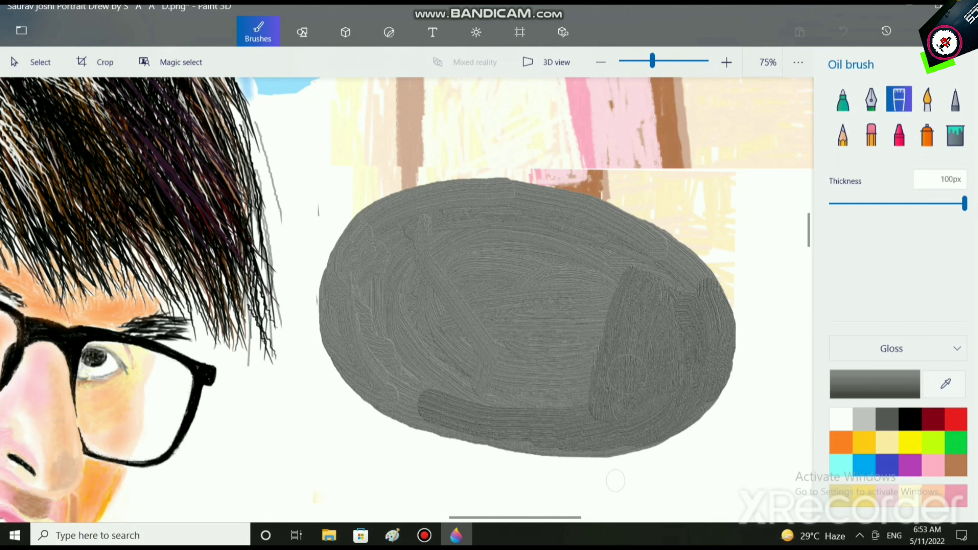
mouse_move(654, 312)
mouse_down()
mouse_move(680, 290)
mouse_move(664, 277)
mouse_move(680, 276)
mouse_move(658, 250)
mouse_up()
mouse_move(408, 227)
mouse_down()
mouse_move(613, 266)
mouse_move(392, 242)
mouse_move(428, 266)
mouse_move(396, 273)
mouse_move(454, 258)
mouse_up()
Change the oil brush material to Dull metal and cover the oval's upper and central area with long strokes
click(897, 349)
click(890, 371)
mouse_move(616, 266)
mouse_down()
mouse_move(385, 269)
mouse_move(389, 231)
mouse_move(516, 224)
mouse_move(473, 262)
mouse_move(582, 266)
mouse_move(595, 239)
mouse_move(569, 220)
mouse_move(527, 212)
mouse_up()
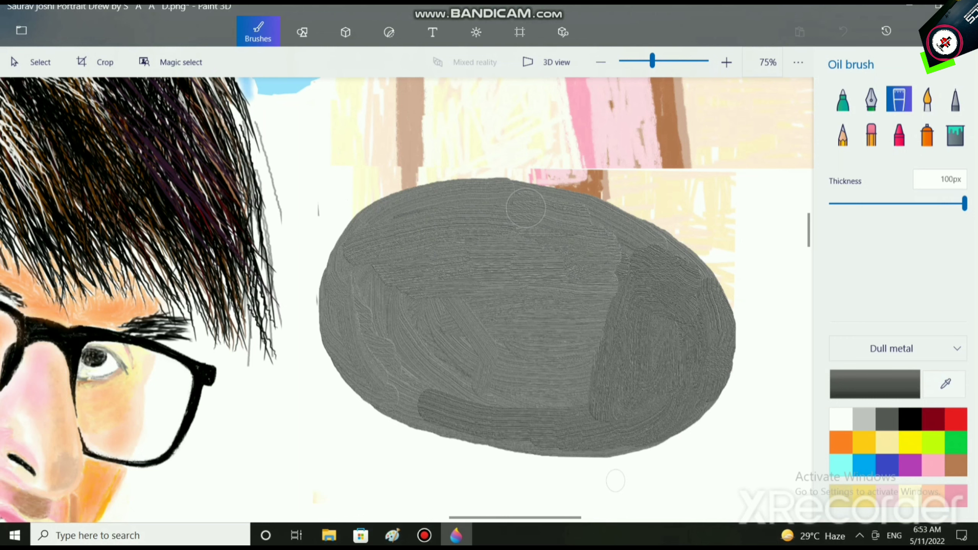
scroll(527, 212, up, 2)
mouse_move(576, 270)
mouse_down()
mouse_move(452, 225)
mouse_move(255, 222)
mouse_move(187, 260)
mouse_move(469, 223)
mouse_move(337, 208)
mouse_move(212, 222)
mouse_move(156, 246)
mouse_move(114, 304)
mouse_move(93, 381)
mouse_move(100, 436)
mouse_up()
Paint a long Dull metal stroke along the oval's upper edge and down around its left end
scroll(100, 435, down, 2)
scroll(482, 421, down, 2)
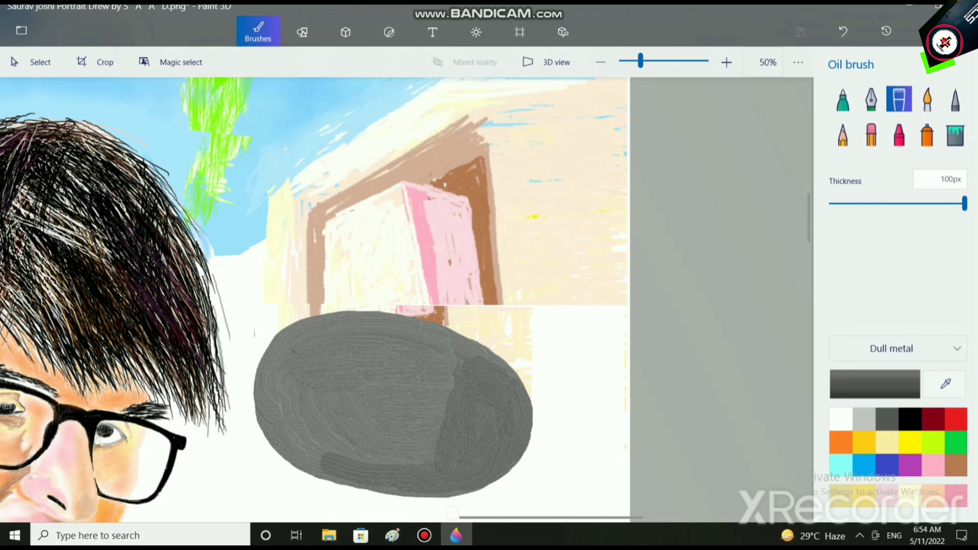
scroll(391, 327, up, 3)
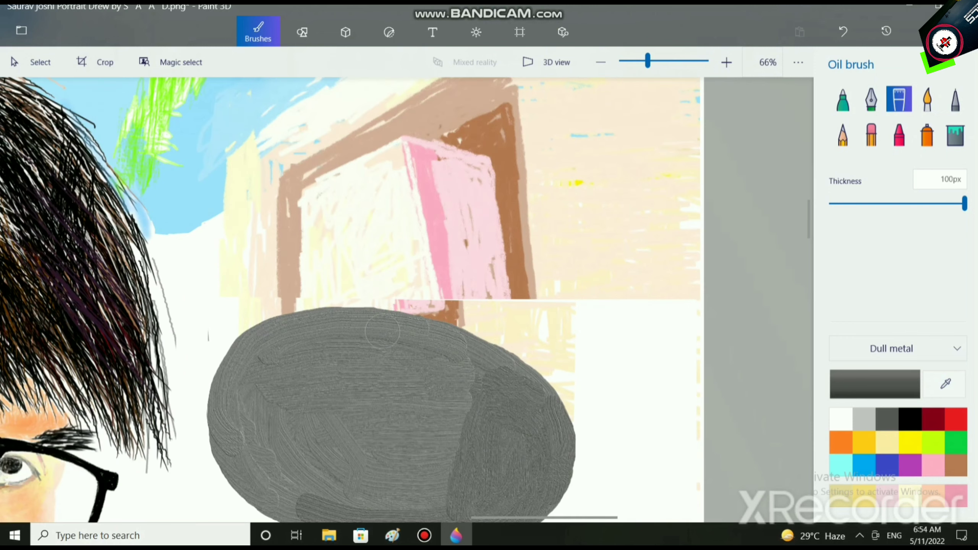
scroll(413, 327, up, 4)
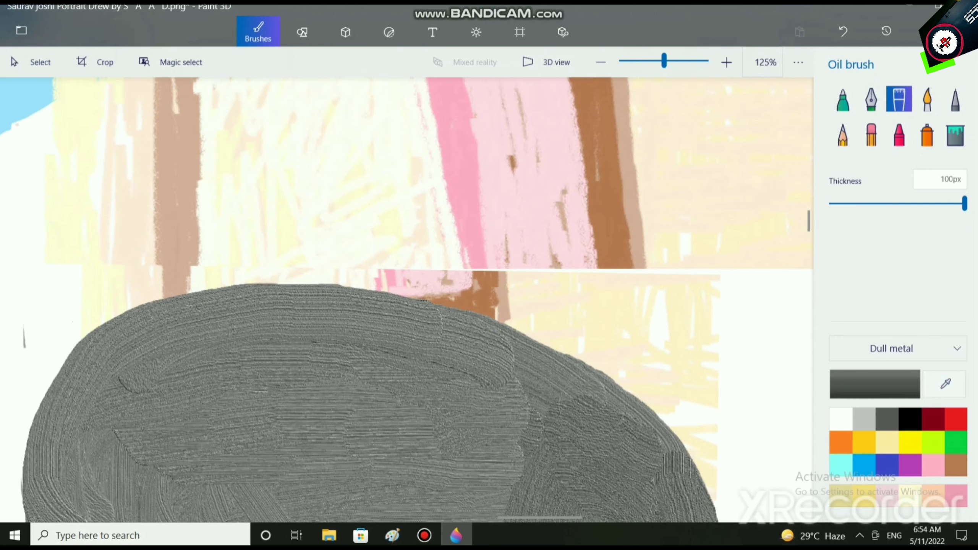
mouse_move(450, 339)
mouse_down()
mouse_move(312, 300)
mouse_move(166, 310)
mouse_move(104, 338)
mouse_move(58, 400)
mouse_move(35, 482)
mouse_up()
scroll(325, 390, down, 3)
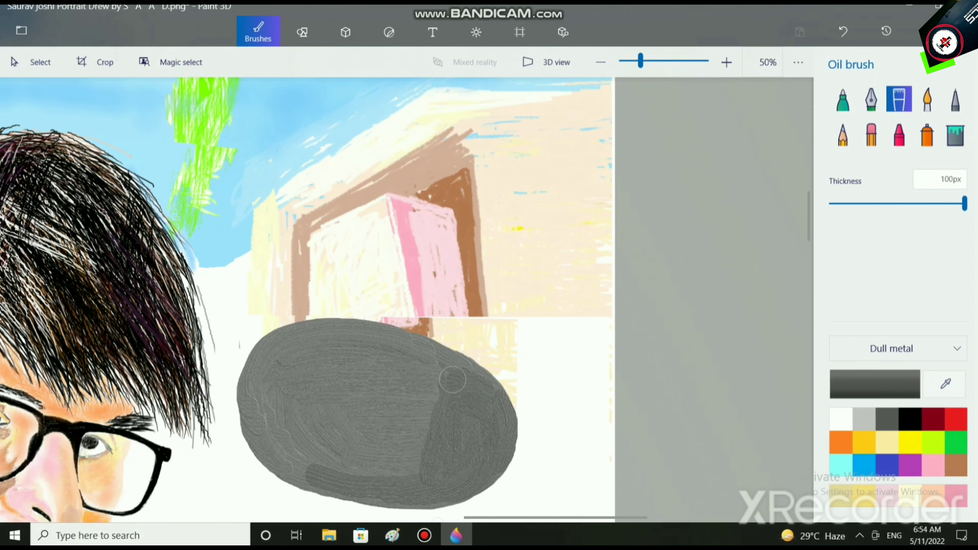
Try a long Dull metal stroke along the oval's lower edge up to its right end and undo it
scroll(491, 435, down, 2)
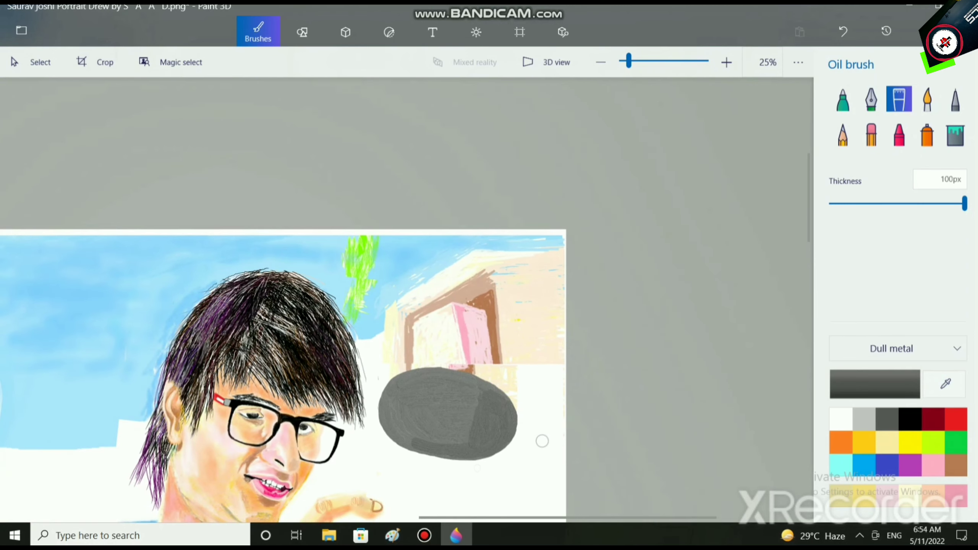
scroll(478, 468, down, 2)
scroll(474, 396, up, 3)
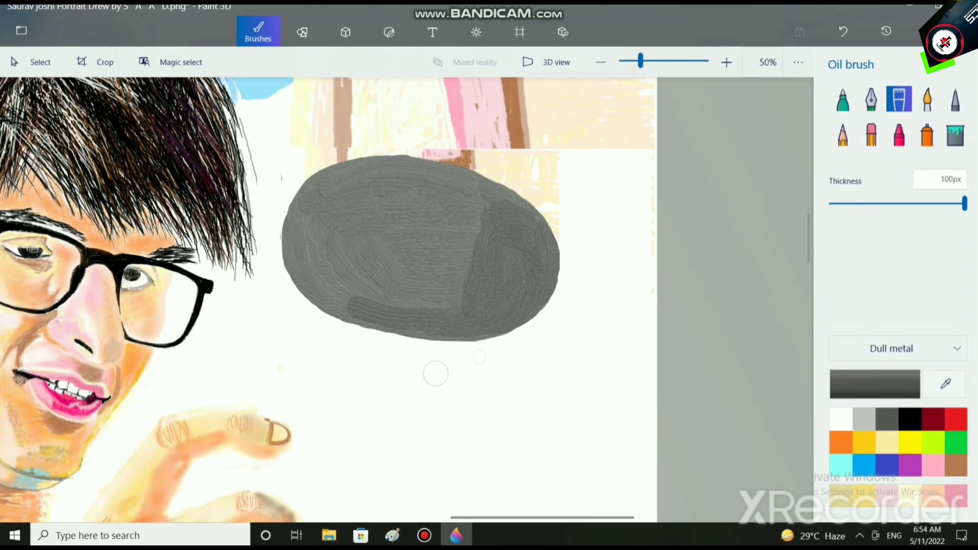
mouse_move(335, 308)
mouse_down()
mouse_move(265, 259)
mouse_move(296, 304)
mouse_move(350, 329)
mouse_move(457, 344)
mouse_move(544, 342)
mouse_move(598, 324)
mouse_move(629, 287)
mouse_move(655, 277)
mouse_up()
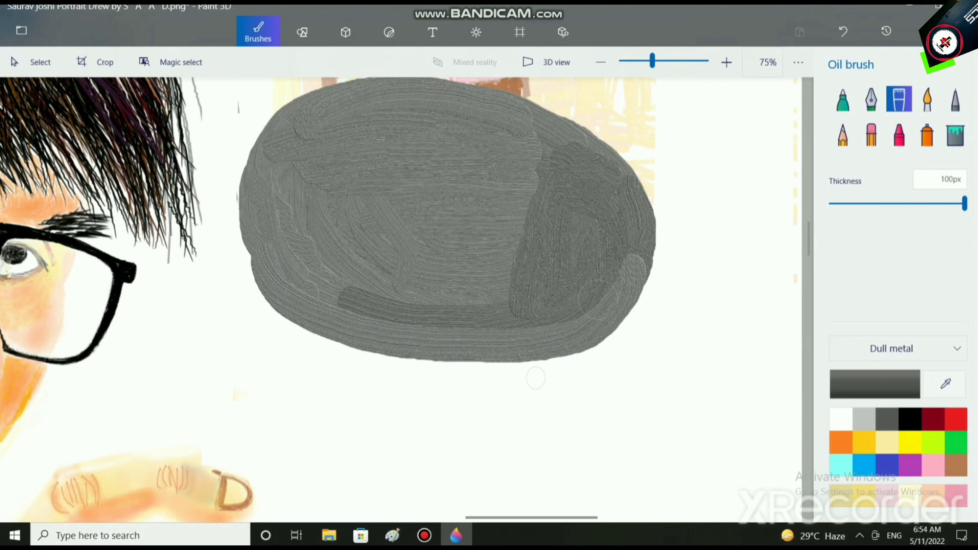
key(ctrl+z)
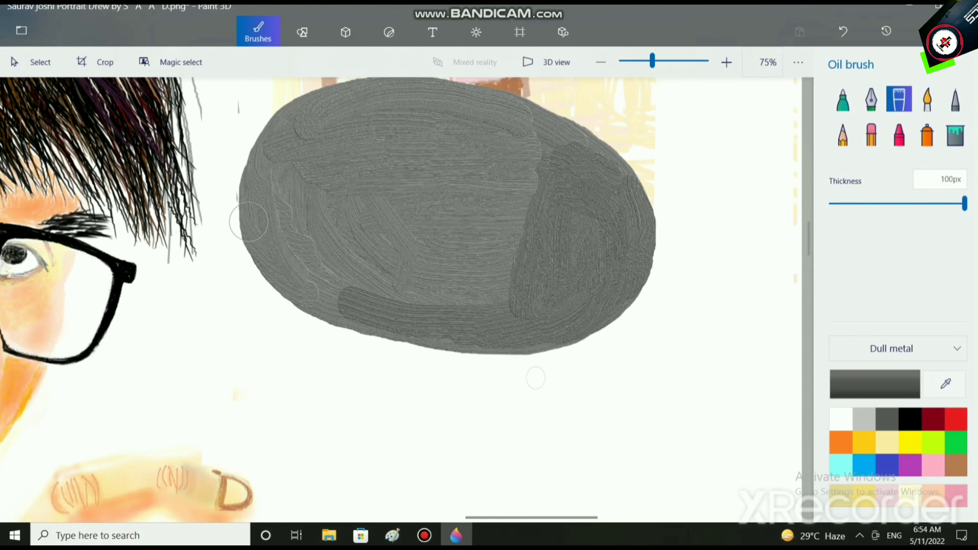
Paint curved Dull metal strokes around the oval's left end, along its lower edge and up its right end
mouse_move(248, 221)
mouse_down()
mouse_move(255, 189)
mouse_move(256, 240)
mouse_move(294, 294)
mouse_move(251, 236)
mouse_move(256, 227)
mouse_move(282, 298)
mouse_move(341, 333)
mouse_move(418, 344)
mouse_move(327, 321)
mouse_move(388, 348)
mouse_move(499, 351)
mouse_move(552, 340)
mouse_move(586, 322)
mouse_move(618, 280)
mouse_up()
scroll(612, 379, down, 3)
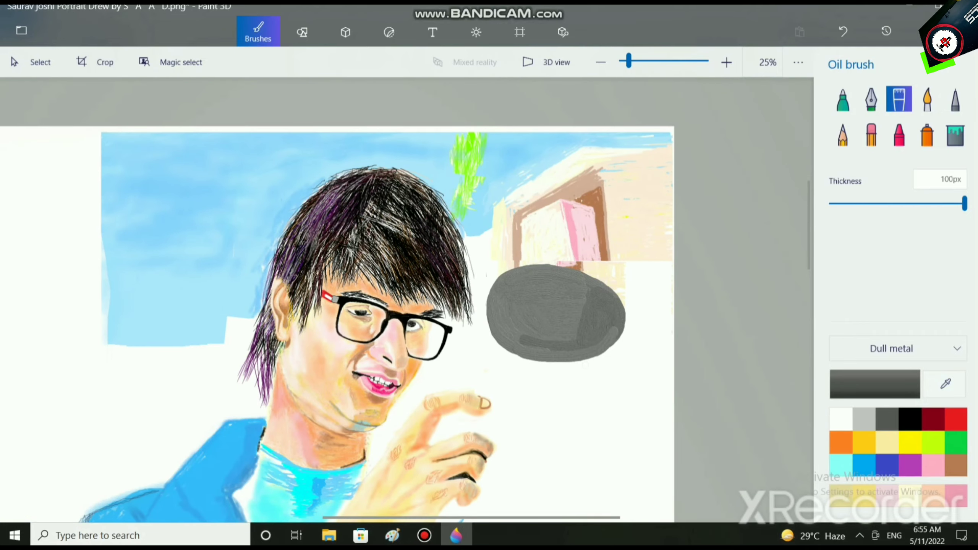
scroll(585, 365, up, 3)
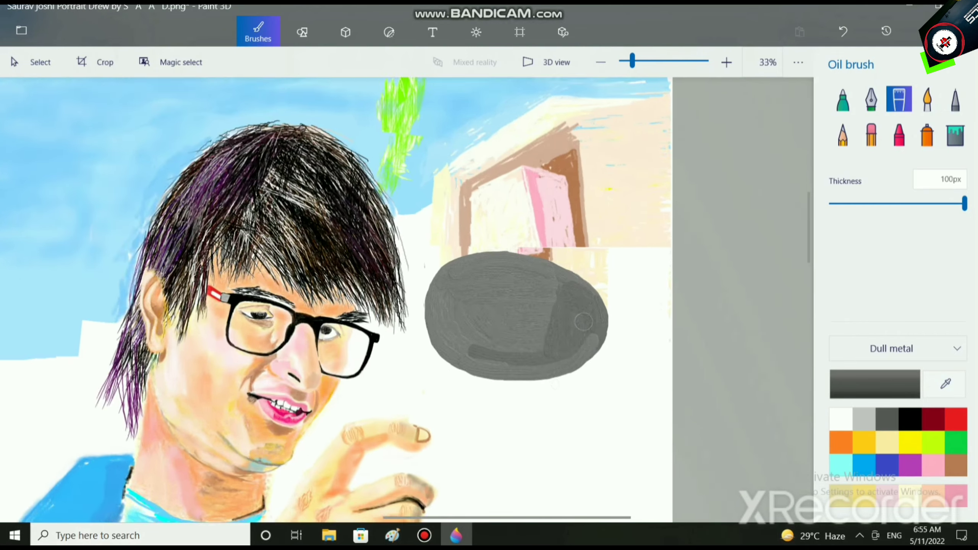
mouse_move(615, 366)
mouse_down()
mouse_move(614, 340)
mouse_move(618, 367)
mouse_move(604, 383)
mouse_move(554, 407)
mouse_move(443, 408)
mouse_up()
mouse_move(607, 386)
mouse_down()
mouse_move(623, 358)
mouse_move(619, 325)
mouse_move(613, 348)
mouse_move(624, 337)
mouse_move(618, 309)
mouse_move(620, 352)
mouse_move(628, 315)
mouse_move(605, 269)
mouse_move(542, 242)
mouse_move(620, 296)
mouse_move(631, 353)
mouse_move(589, 395)
mouse_move(613, 382)
mouse_move(628, 357)
mouse_move(554, 406)
mouse_move(505, 417)
mouse_move(597, 394)
mouse_move(536, 422)
mouse_move(416, 417)
mouse_move(601, 382)
mouse_move(606, 397)
mouse_move(527, 417)
mouse_up()
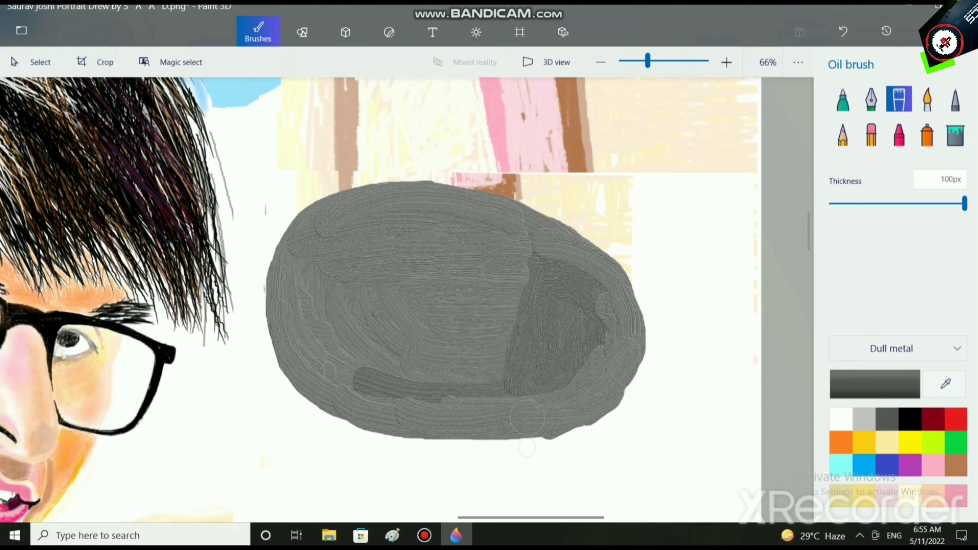
Undo the recent strokes on the oval's lower edge and right end, and restore the short lower-left stroke
key(ctrl+z)
key(ctrl+z)
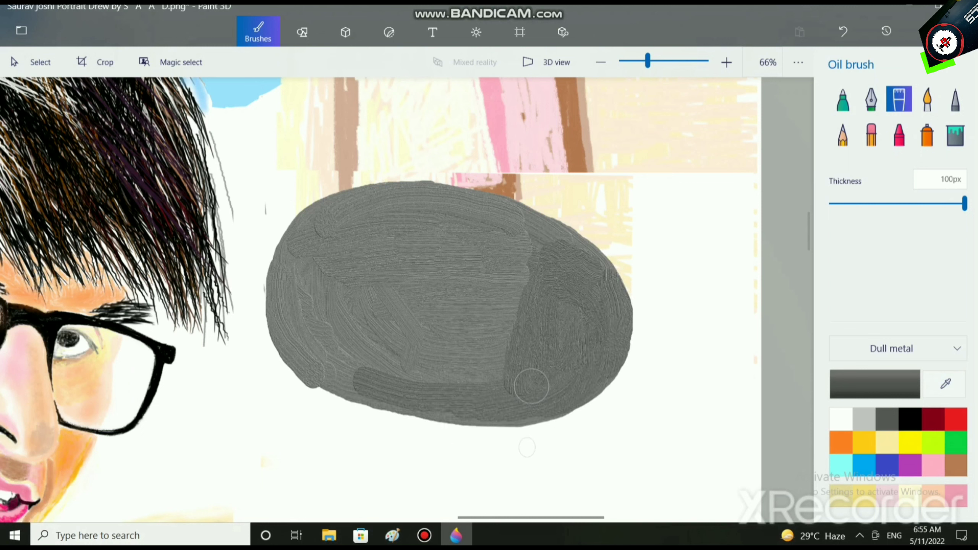
key(ctrl+y)
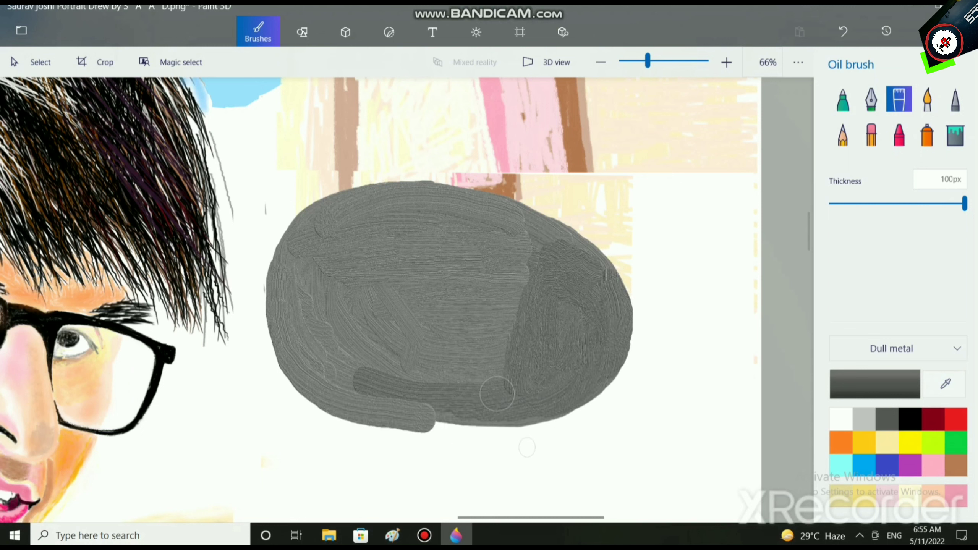
Widen and round off the gray oval's left end and lower-left edge with curved Dull metal strokes
mouse_move(312, 218)
mouse_down()
mouse_move(281, 262)
mouse_move(273, 321)
mouse_move(289, 350)
mouse_move(278, 311)
mouse_move(285, 356)
mouse_move(335, 392)
mouse_move(292, 364)
mouse_up()
mouse_move(279, 306)
mouse_down()
mouse_move(269, 335)
mouse_move(296, 380)
mouse_move(327, 397)
mouse_up()
mouse_move(283, 316)
mouse_down()
mouse_move(278, 336)
mouse_move(275, 299)
mouse_move(277, 349)
mouse_move(300, 379)
mouse_move(356, 401)
mouse_up()
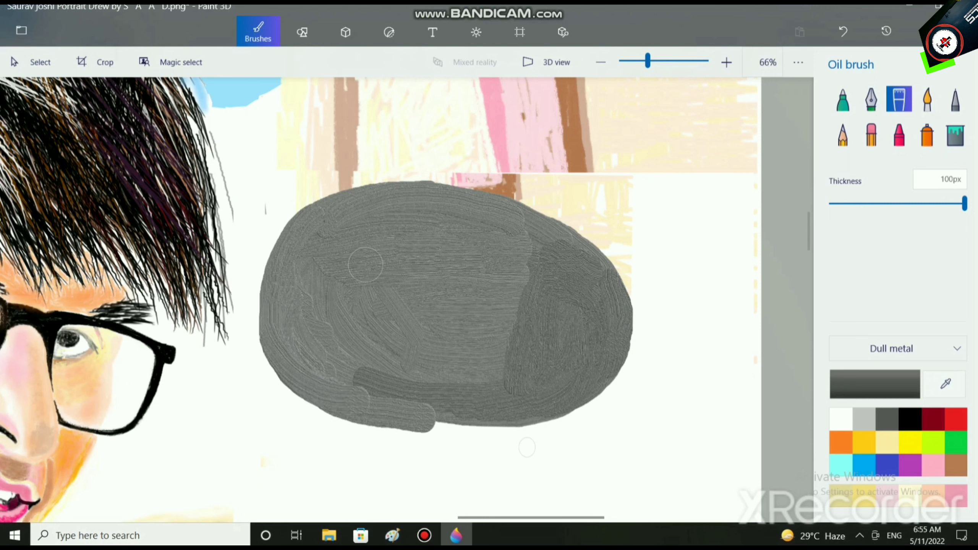
Thicken the oval's lower-left edge and smooth its bulge with further curved Dull metal strokes
mouse_move(328, 218)
mouse_down()
mouse_move(290, 239)
mouse_move(268, 286)
mouse_move(266, 311)
mouse_move(286, 359)
mouse_move(272, 305)
mouse_move(271, 337)
mouse_move(278, 308)
mouse_move(280, 349)
mouse_move(304, 389)
mouse_move(328, 401)
mouse_move(378, 412)
mouse_move(424, 399)
mouse_up()
mouse_move(275, 335)
mouse_down()
mouse_move(341, 401)
mouse_move(398, 410)
mouse_up()
mouse_move(267, 325)
mouse_down()
mouse_move(300, 379)
mouse_move(376, 420)
mouse_move(404, 424)
mouse_up()
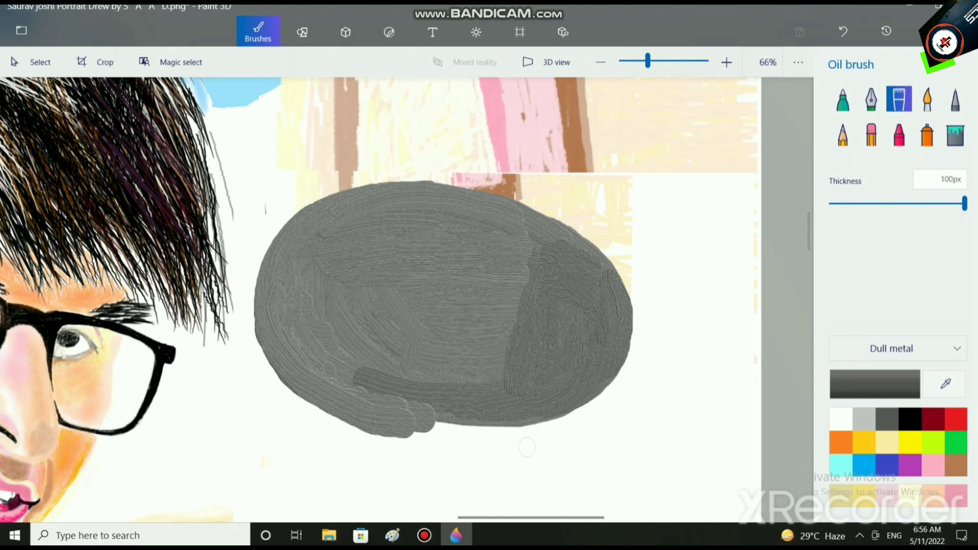
mouse_move(273, 306)
mouse_down()
mouse_move(280, 359)
mouse_move(271, 324)
mouse_move(269, 344)
mouse_move(290, 373)
mouse_move(285, 263)
mouse_move(319, 361)
mouse_move(269, 327)
mouse_move(281, 357)
mouse_move(271, 337)
mouse_move(279, 358)
mouse_move(272, 351)
mouse_move(269, 334)
mouse_move(282, 364)
mouse_move(343, 403)
mouse_move(325, 376)
mouse_move(280, 352)
mouse_move(290, 380)
mouse_move(309, 396)
mouse_move(394, 413)
mouse_move(332, 403)
mouse_move(373, 419)
mouse_move(421, 417)
mouse_move(333, 410)
mouse_move(302, 373)
mouse_up()
mouse_move(339, 406)
mouse_down()
mouse_move(291, 381)
mouse_move(277, 351)
mouse_move(309, 388)
mouse_move(271, 350)
mouse_move(293, 388)
mouse_move(345, 411)
mouse_move(408, 422)
mouse_up()
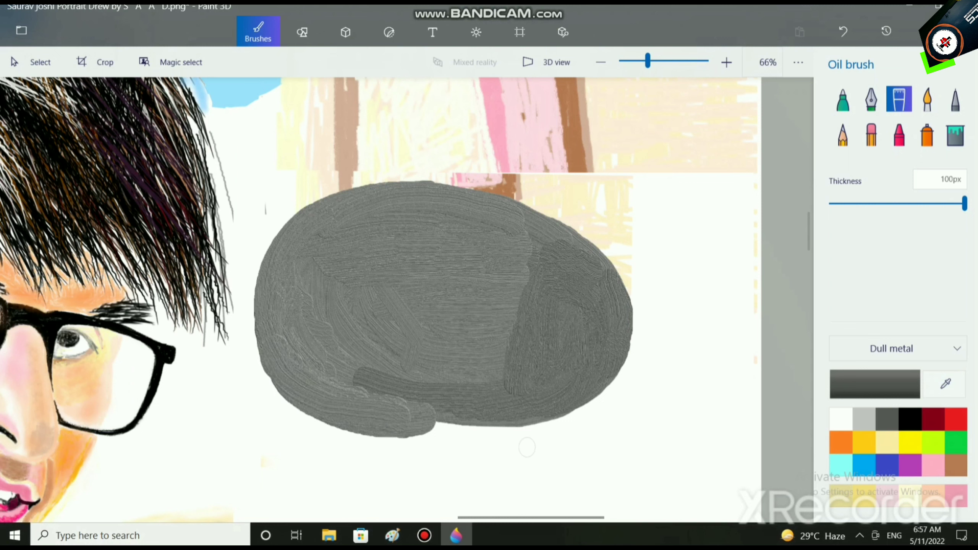
mouse_move(408, 421)
mouse_down()
mouse_move(496, 419)
mouse_move(549, 398)
mouse_move(474, 424)
mouse_move(416, 429)
mouse_move(390, 422)
mouse_move(433, 421)
mouse_move(374, 415)
mouse_move(437, 428)
mouse_move(346, 416)
mouse_move(384, 432)
mouse_move(332, 413)
mouse_up()
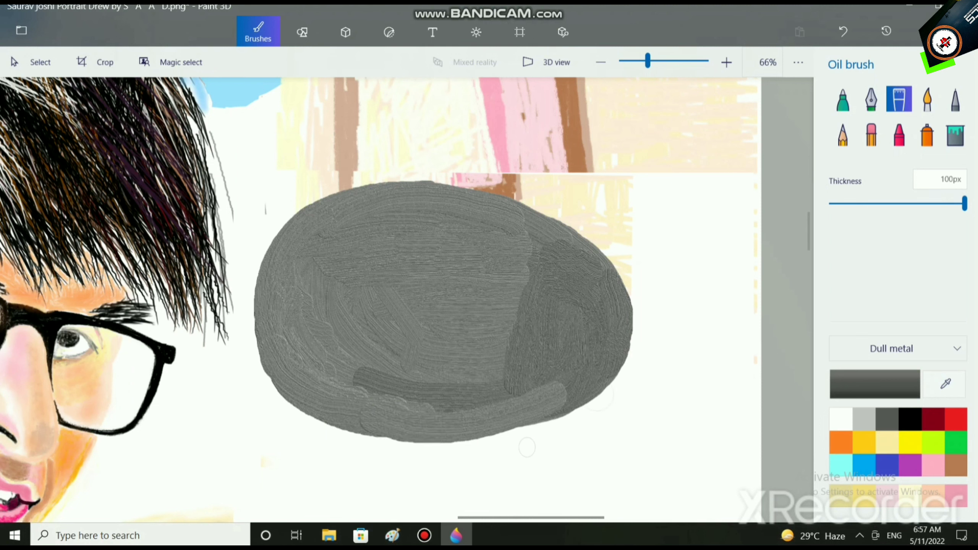
Extend the oval's lower edge with Dull metal strokes running towards its lower-right side
drag(462, 428, 602, 368)
mouse_move(482, 430)
mouse_down()
mouse_move(404, 418)
mouse_move(450, 436)
mouse_move(417, 430)
mouse_move(363, 408)
mouse_up()
scroll(526, 447, down, 10)
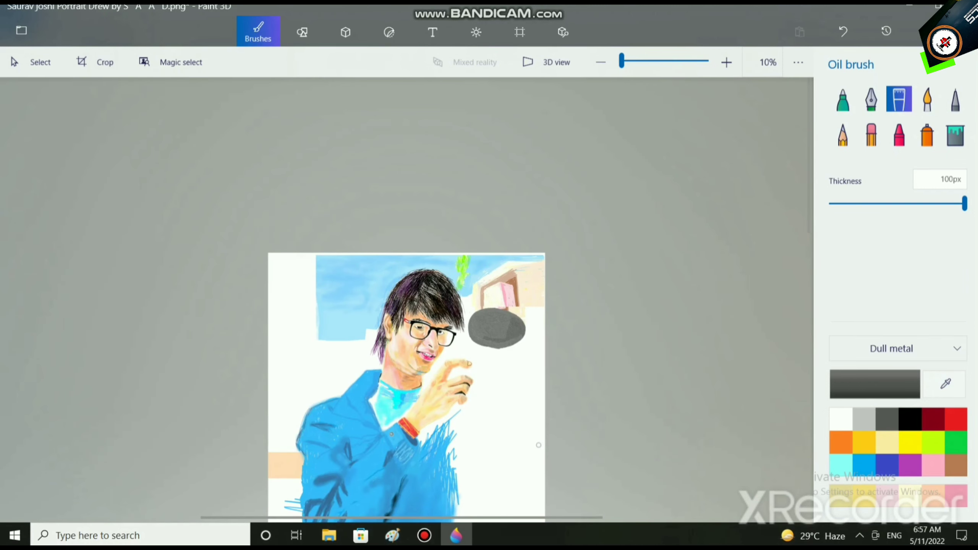
scroll(515, 367, up, 5)
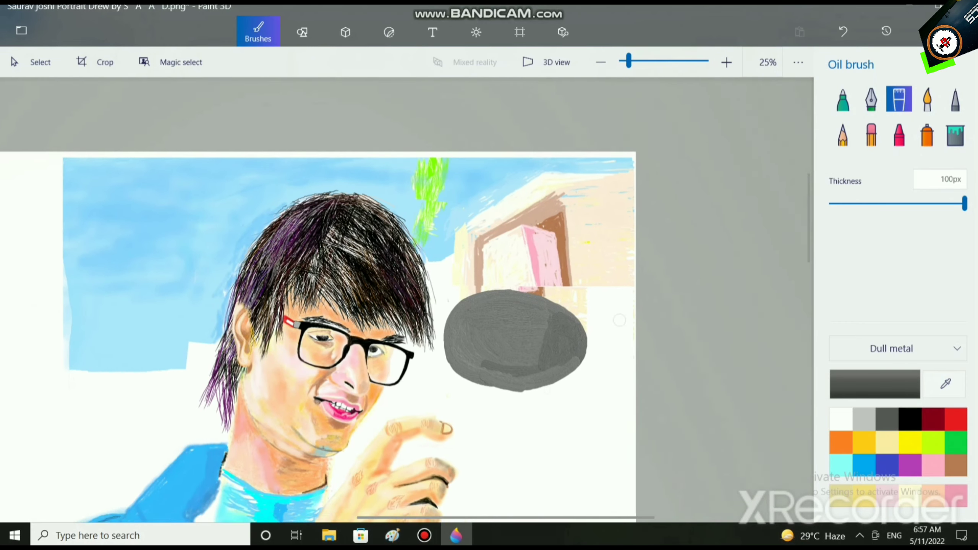
scroll(411, 304, up, 2)
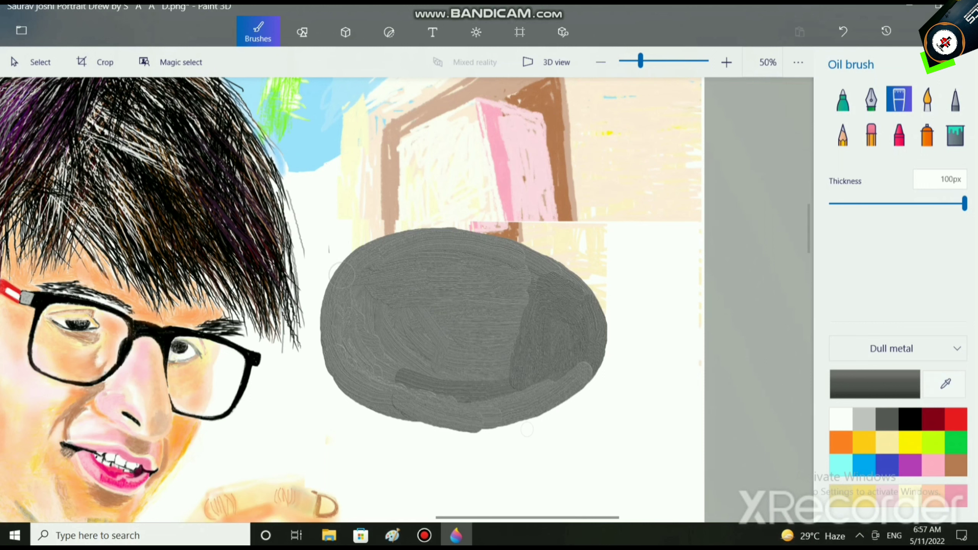
Widen the oval's left end and blend it into the lower edge with curved Dull metal strokes
mouse_move(340, 274)
mouse_down()
mouse_move(326, 332)
mouse_move(346, 368)
mouse_move(324, 334)
mouse_move(338, 284)
mouse_move(326, 324)
mouse_move(334, 292)
mouse_move(324, 309)
mouse_move(338, 359)
mouse_up()
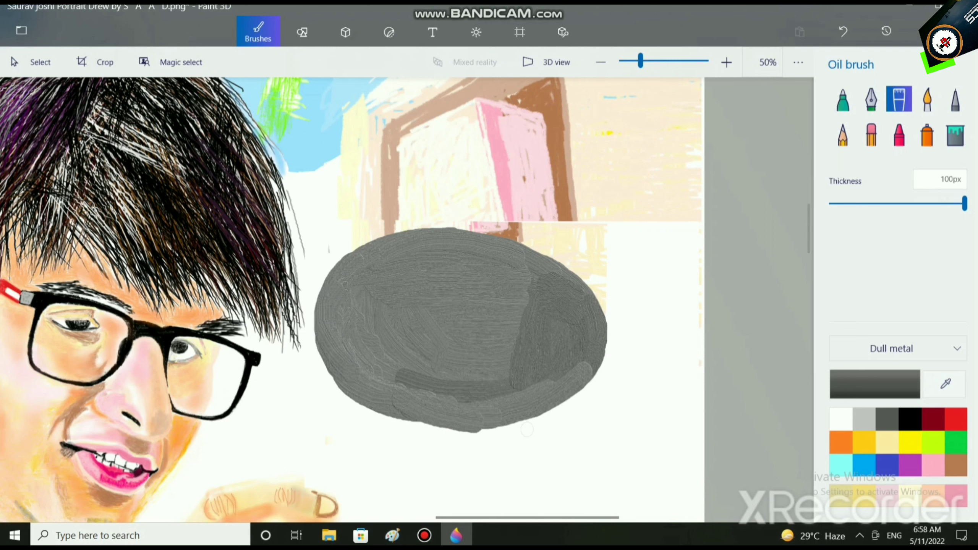
drag(328, 321, 332, 360)
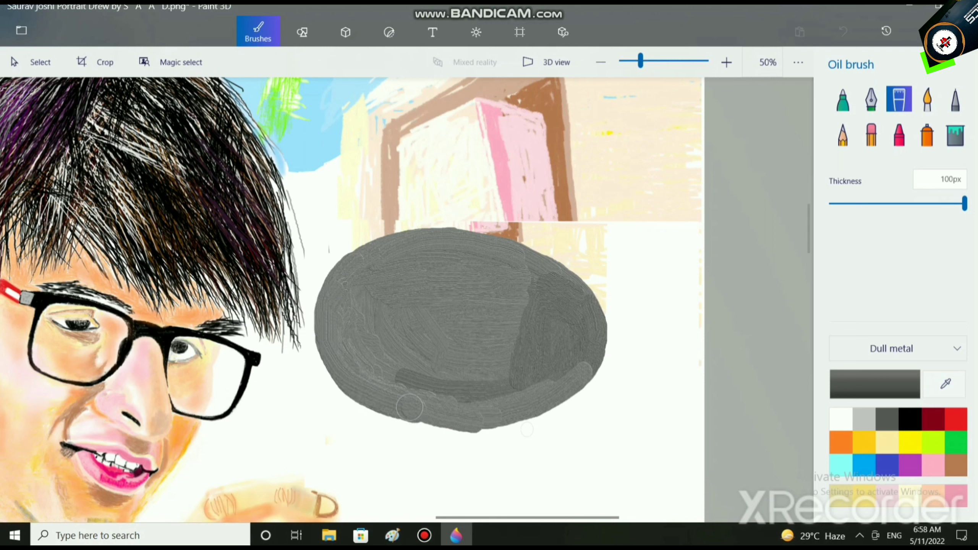
mouse_move(370, 399)
mouse_down()
mouse_move(326, 362)
mouse_move(325, 326)
mouse_up()
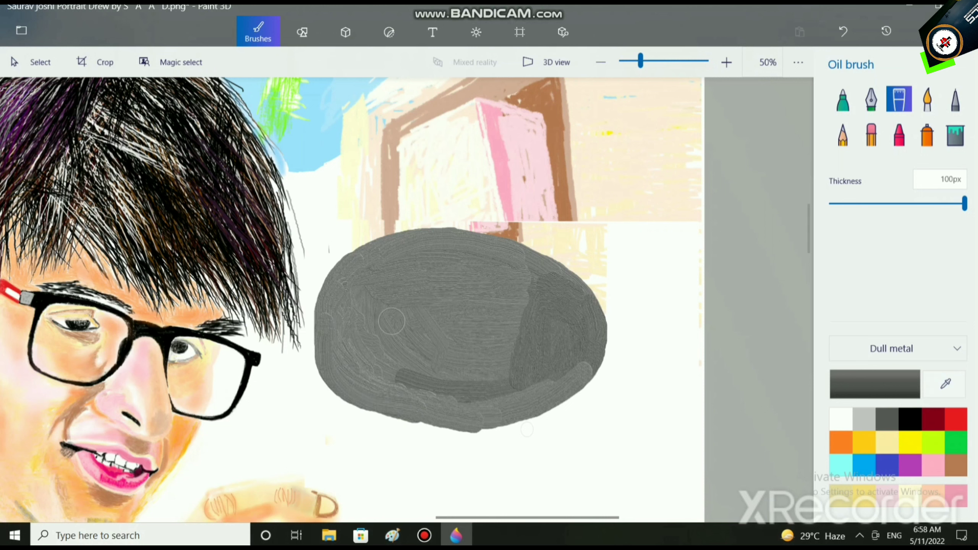
drag(390, 320, 339, 401)
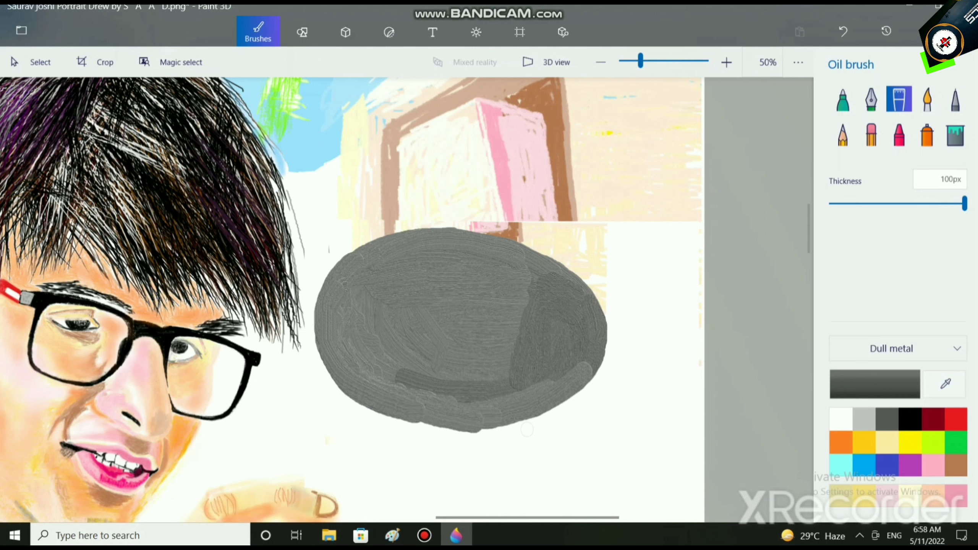
mouse_move(327, 327)
mouse_down()
mouse_move(329, 352)
mouse_move(328, 319)
mouse_move(341, 380)
mouse_move(415, 414)
mouse_up()
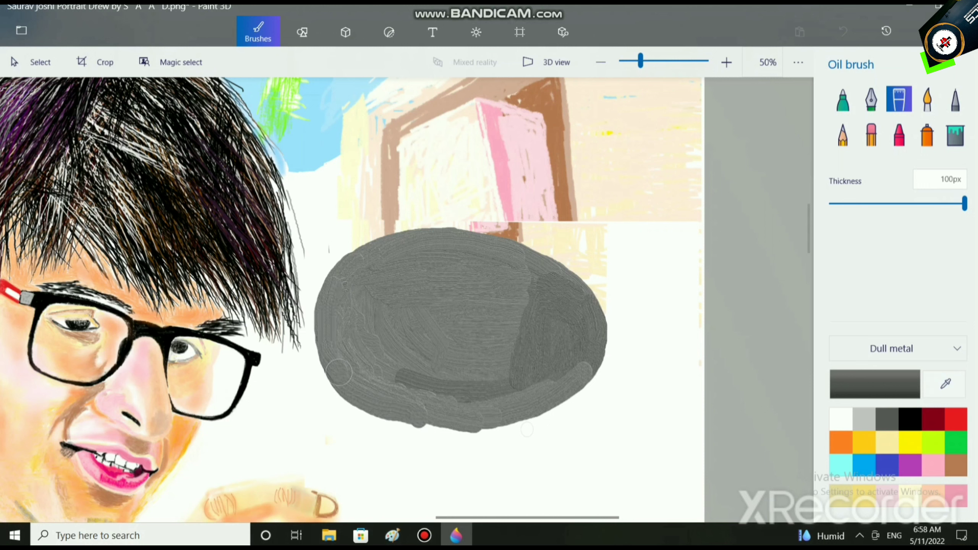
drag(339, 372, 325, 356)
mouse_move(324, 304)
mouse_down()
mouse_move(324, 353)
mouse_move(325, 292)
mouse_up()
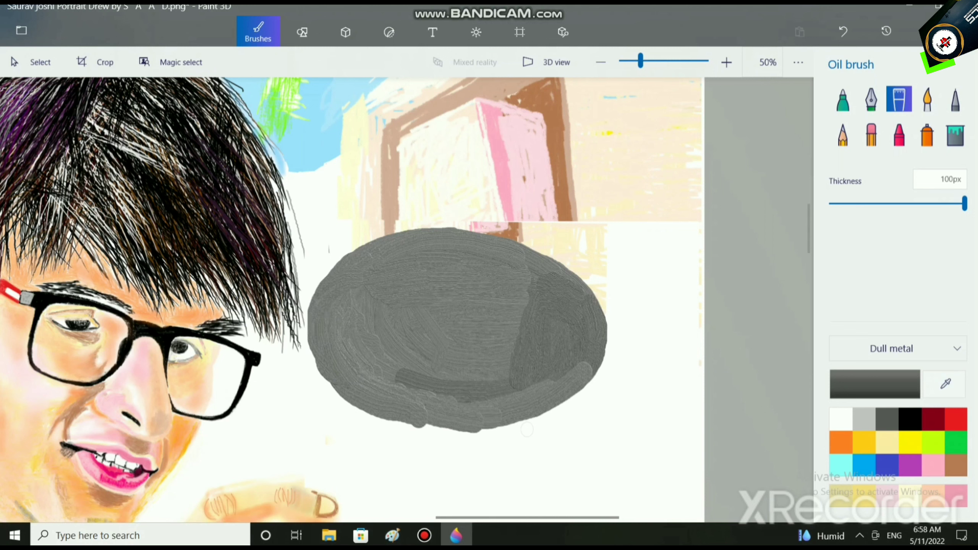
mouse_move(324, 361)
mouse_down()
mouse_move(399, 410)
mouse_move(452, 419)
mouse_up()
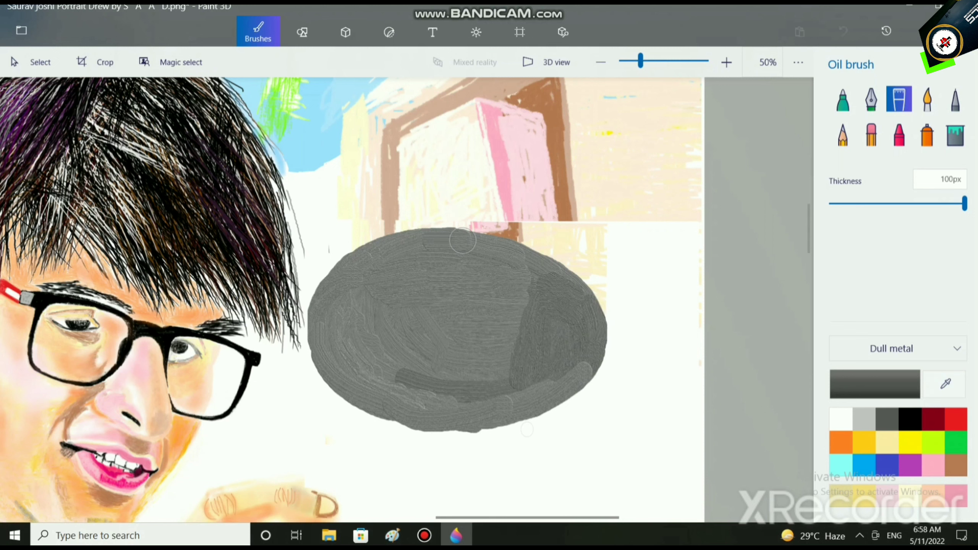
Paint Dull metal strokes along the oval's upper-right edge, around its right end and onto its lower-right edge
drag(535, 262, 500, 264)
mouse_move(570, 289)
mouse_down()
mouse_move(591, 356)
mouse_move(578, 314)
mouse_move(568, 382)
mouse_move(564, 376)
mouse_up()
mouse_move(566, 396)
mouse_down()
mouse_move(456, 420)
mouse_move(546, 404)
mouse_move(517, 417)
mouse_up()
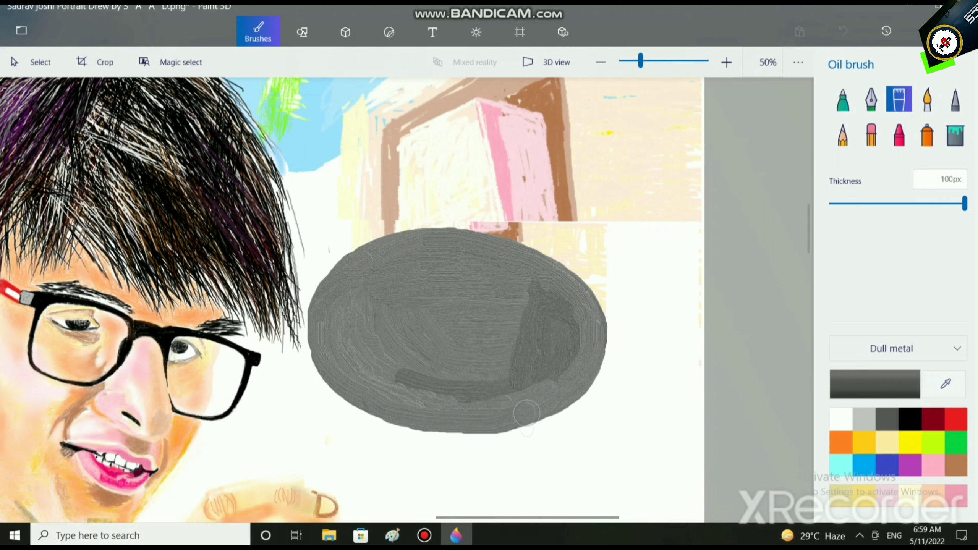
Even out the oval's lower-right outline and widen its right end slightly with short Dull metal strokes
mouse_move(529, 411)
mouse_down()
mouse_move(588, 391)
mouse_move(518, 428)
mouse_move(456, 431)
mouse_move(387, 411)
mouse_move(559, 365)
mouse_move(553, 353)
mouse_move(591, 352)
mouse_move(425, 419)
mouse_move(408, 415)
mouse_move(518, 420)
mouse_move(457, 426)
mouse_move(492, 428)
mouse_move(546, 416)
mouse_move(575, 398)
mouse_move(590, 340)
mouse_move(559, 385)
mouse_move(591, 375)
mouse_move(596, 341)
mouse_up()
key(ctrl+z)
key(ctrl+z)
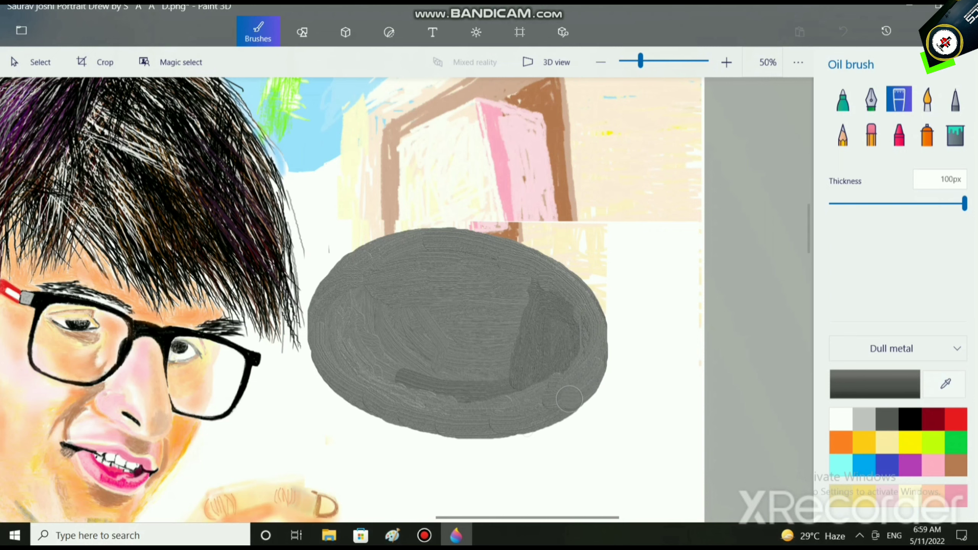
drag(600, 331, 600, 357)
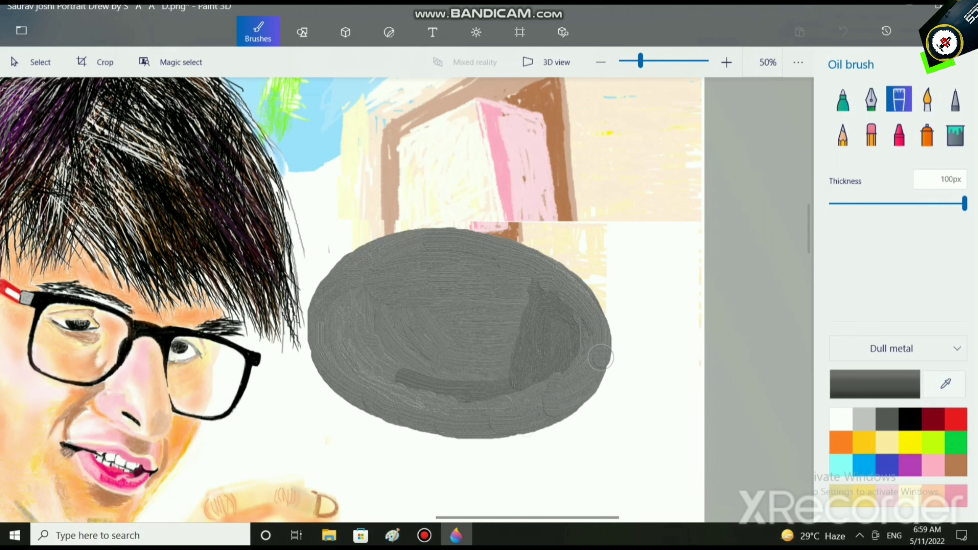
scroll(440, 417, down, 4)
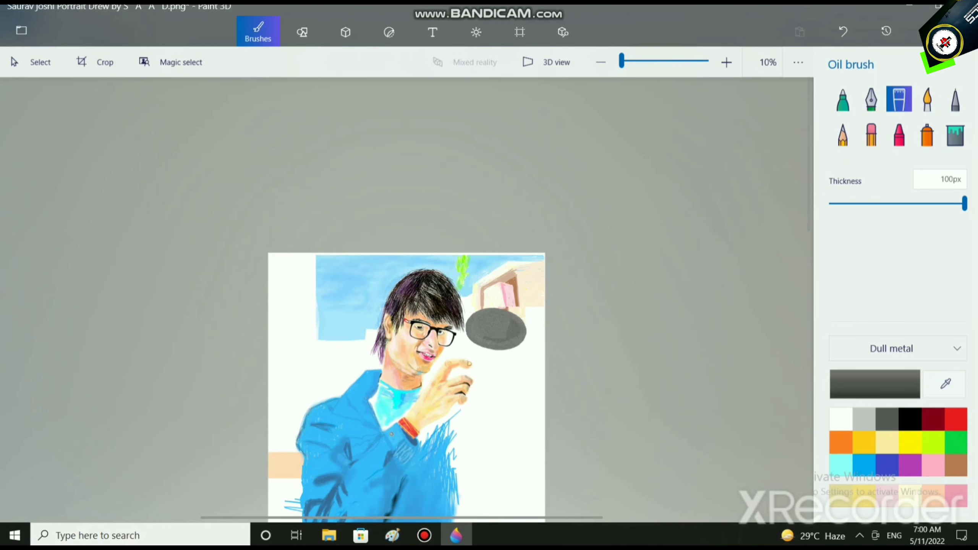
scroll(491, 380, up, 4)
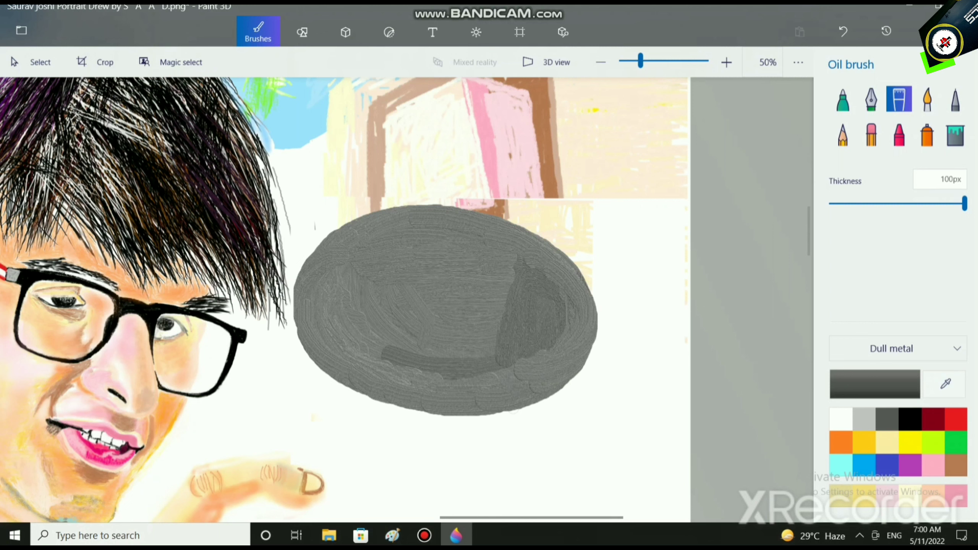
Paint Dull metal and Gloss strokes over the darker patch inside the oval's right part
click(897, 348)
click(897, 349)
drag(527, 289, 546, 289)
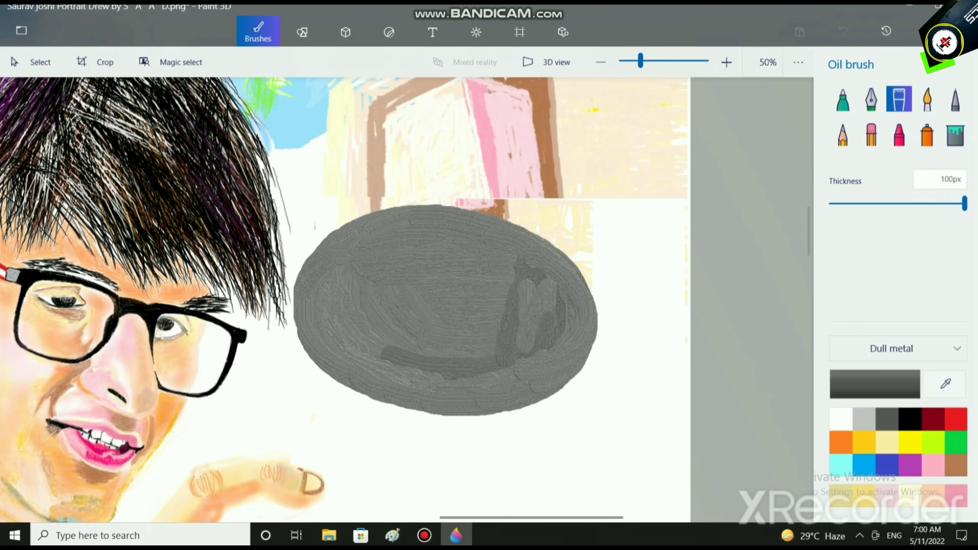
click(897, 349)
click(897, 327)
mouse_move(511, 339)
mouse_down()
mouse_move(536, 307)
mouse_move(546, 354)
mouse_up()
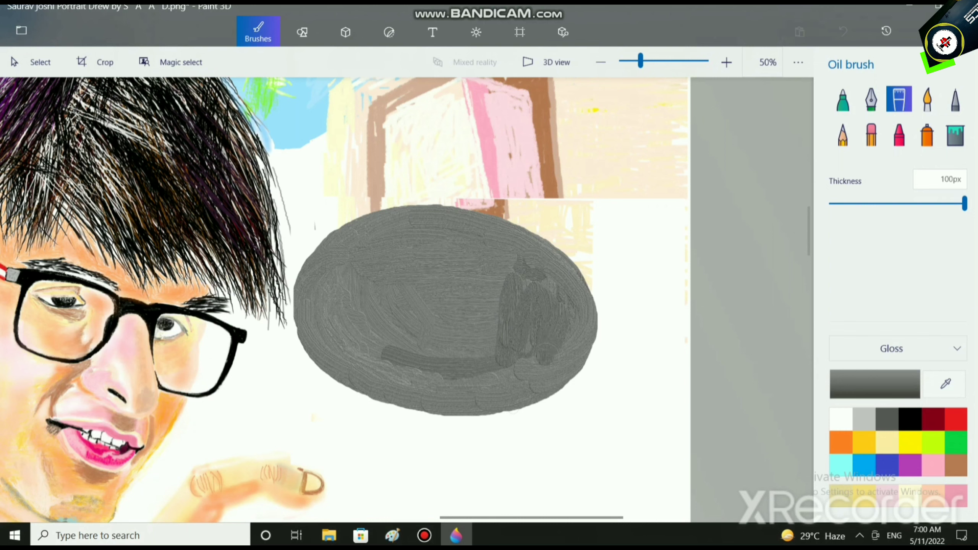
Try a black Gloss stroke around the inside of the oval's right end and undo it
click(910, 419)
mouse_move(574, 289)
mouse_down()
mouse_move(572, 328)
mouse_move(581, 323)
mouse_move(552, 365)
mouse_up()
scroll(608, 339, up, 5)
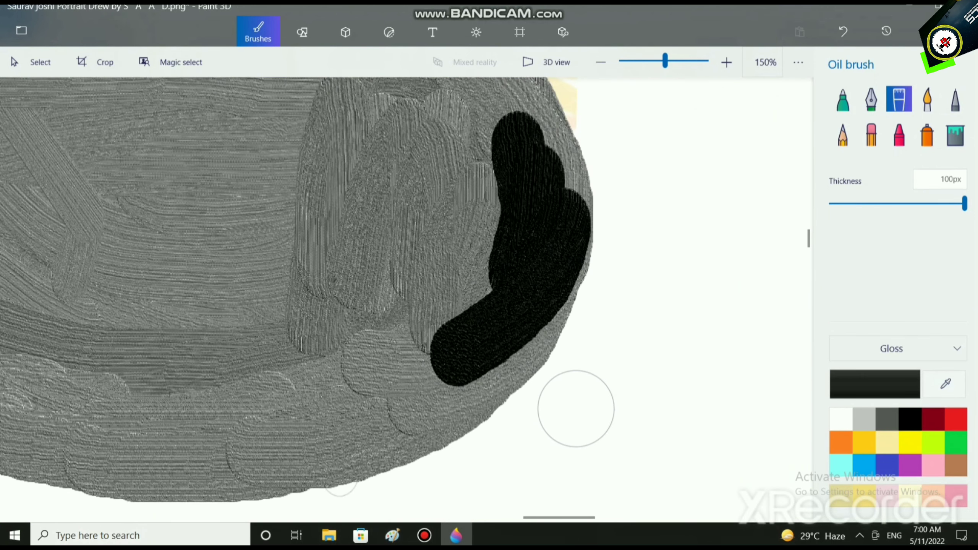
key(ctrl+z)
Set the brush material to Polished metal, undo the black test stroke, and change the color to dark gray 575555
click(892, 348)
click(892, 395)
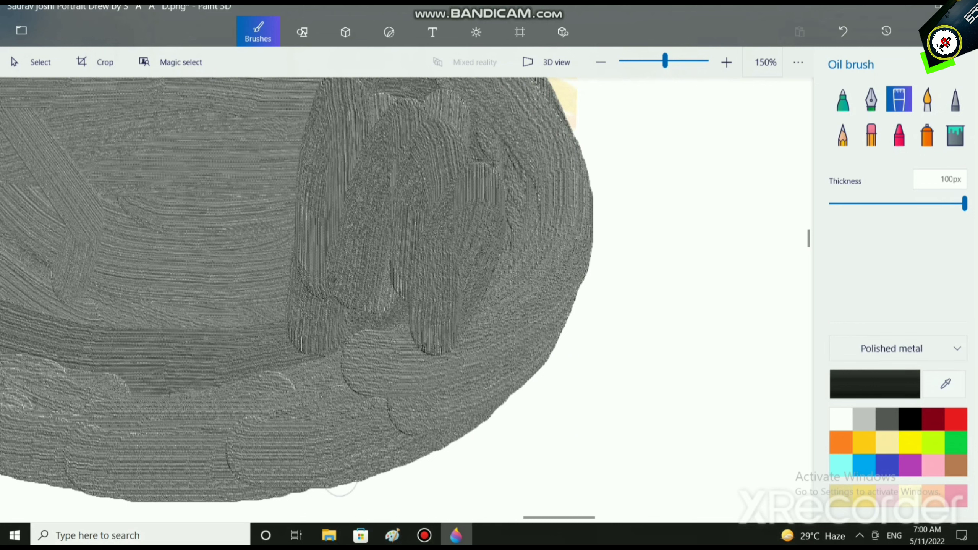
drag(495, 189, 463, 309)
key(ctrl+z)
click(875, 384)
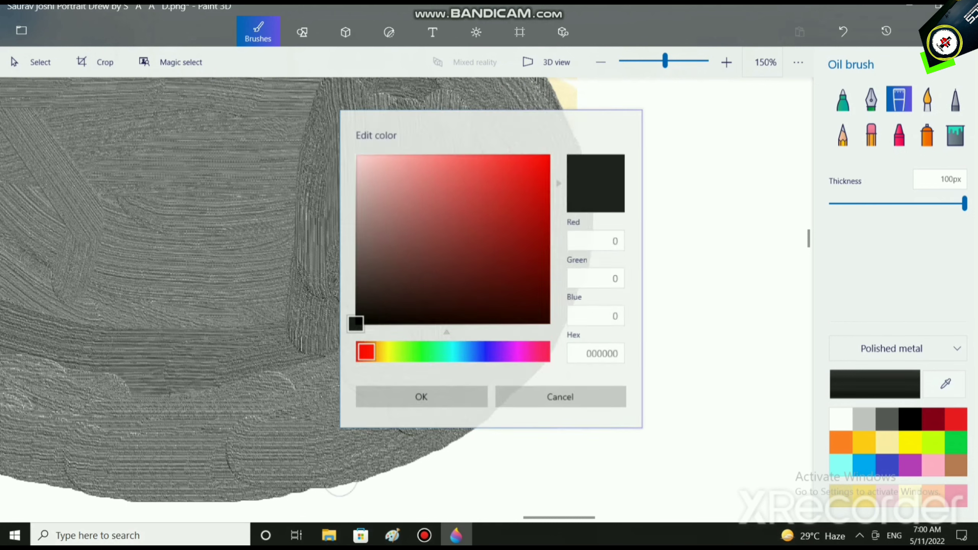
mouse_move(360, 326)
mouse_down()
mouse_move(371, 230)
mouse_move(361, 267)
mouse_up()
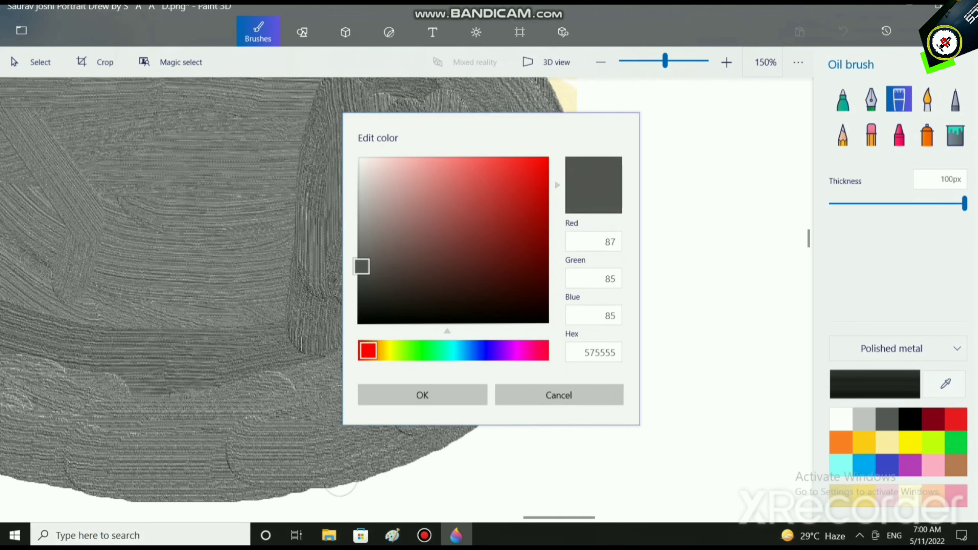
click(422, 395)
Cover the oval's right end and lower-right edge with dark gray Polished metal strokes and overlapping dabs
mouse_move(528, 202)
mouse_down()
mouse_move(500, 335)
mouse_move(439, 377)
mouse_move(462, 201)
mouse_move(538, 206)
mouse_move(558, 235)
mouse_move(554, 297)
mouse_move(481, 381)
mouse_move(380, 430)
mouse_move(442, 401)
mouse_move(401, 428)
mouse_move(449, 410)
mouse_move(393, 414)
mouse_move(294, 458)
mouse_move(232, 461)
mouse_move(385, 370)
mouse_up()
scroll(517, 266, down, 4)
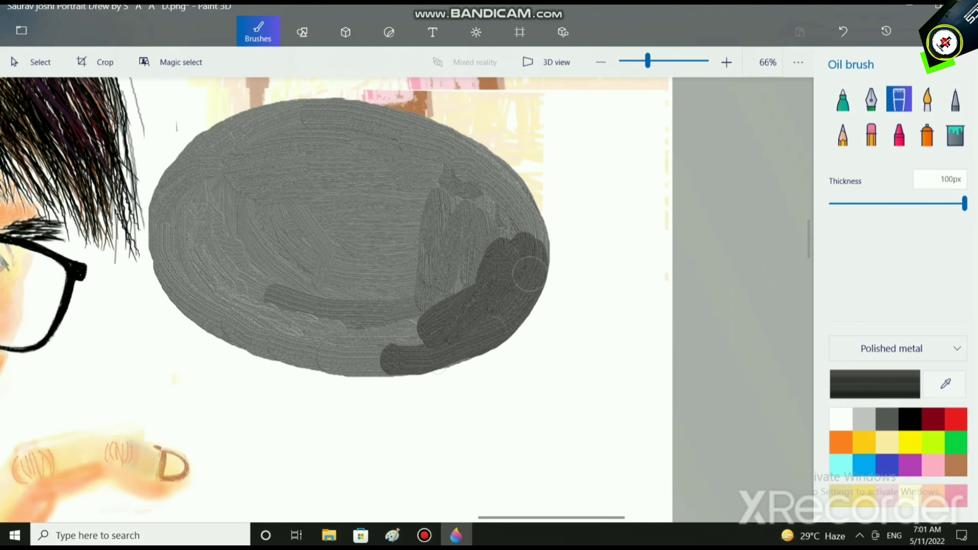
scroll(506, 262, up, 2)
mouse_move(516, 227)
mouse_down()
mouse_move(490, 188)
mouse_move(483, 242)
mouse_move(473, 231)
mouse_move(494, 200)
mouse_move(441, 292)
mouse_move(444, 185)
mouse_move(456, 208)
mouse_move(479, 170)
mouse_move(501, 173)
mouse_move(524, 219)
mouse_move(545, 219)
mouse_move(548, 236)
mouse_move(548, 221)
mouse_move(548, 249)
mouse_move(551, 236)
mouse_move(501, 269)
mouse_move(571, 240)
mouse_up()
scroll(548, 238, up, 2)
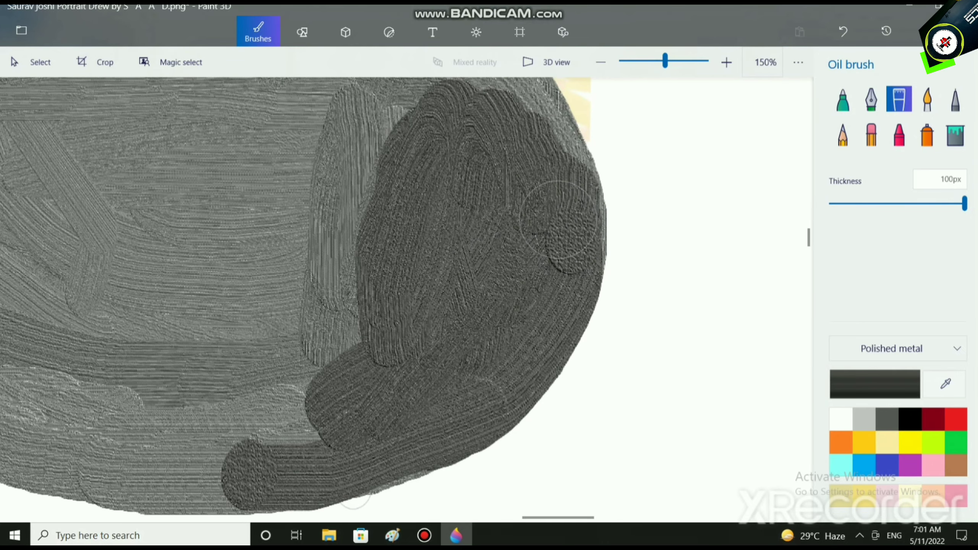
click(558, 221)
click(503, 232)
mouse_move(512, 242)
mouse_down()
mouse_move(545, 220)
mouse_move(516, 233)
mouse_up()
scroll(268, 264, down, 2)
Dab a looping trail of dark Polished metal spots across the oval's middle and out towards its left side
click(159, 218)
click(203, 203)
click(171, 206)
click(159, 186)
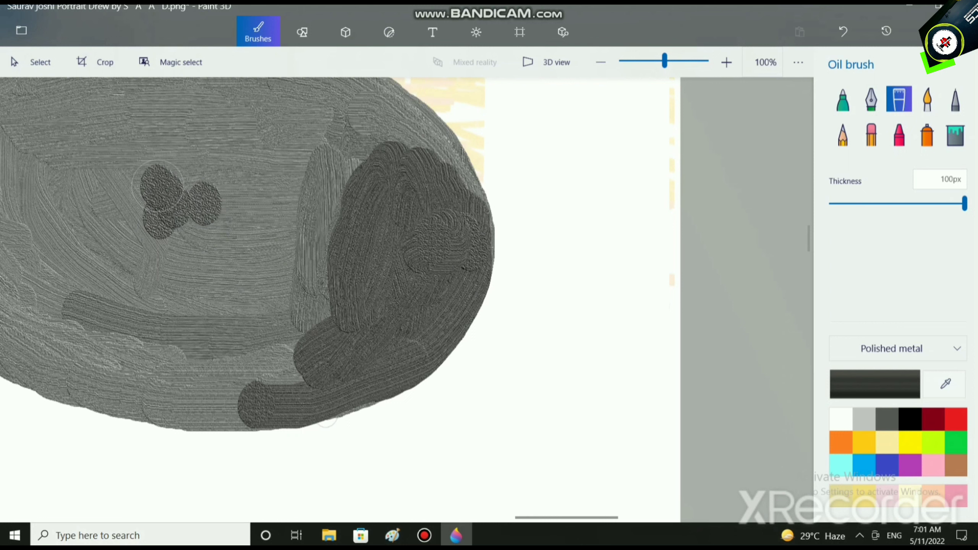
click(175, 168)
click(181, 152)
click(211, 141)
click(223, 123)
mouse_move(223, 123)
mouse_down()
mouse_move(246, 112)
mouse_move(249, 170)
mouse_move(235, 216)
mouse_move(199, 240)
mouse_move(146, 239)
mouse_move(135, 200)
mouse_move(108, 173)
mouse_move(53, 175)
mouse_up()
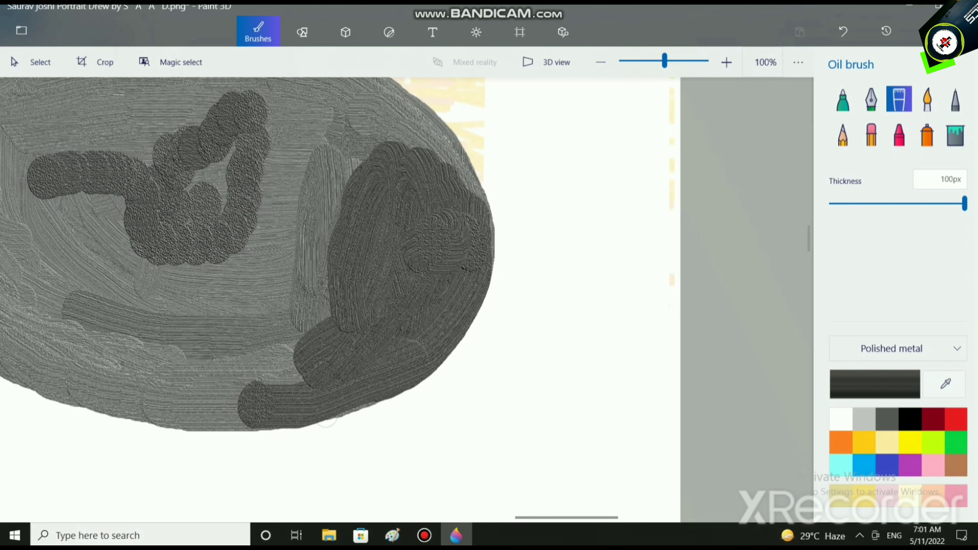
Add separate dark Polished metal dabs above the spotted trail in the oval's upper-left part
scroll(249, 345, down, 3)
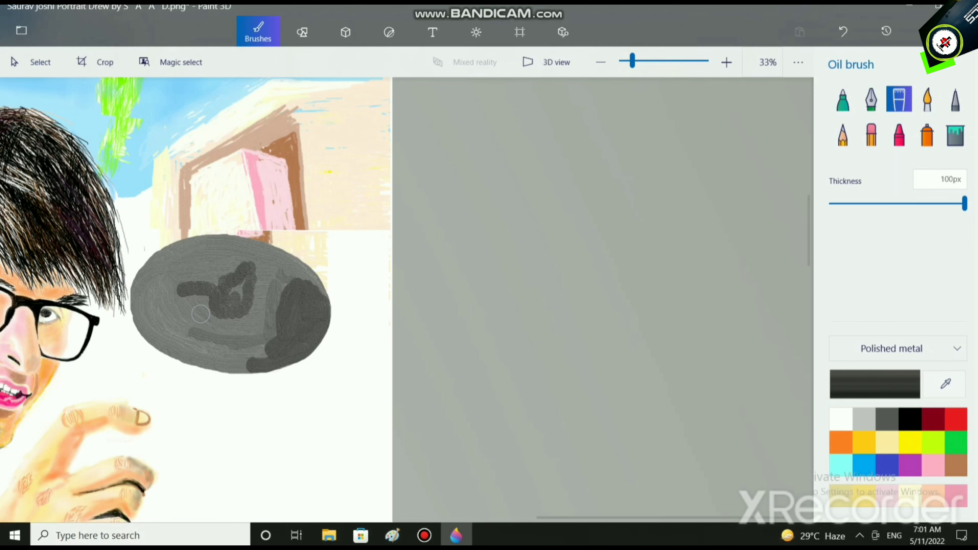
scroll(321, 364, up, 1)
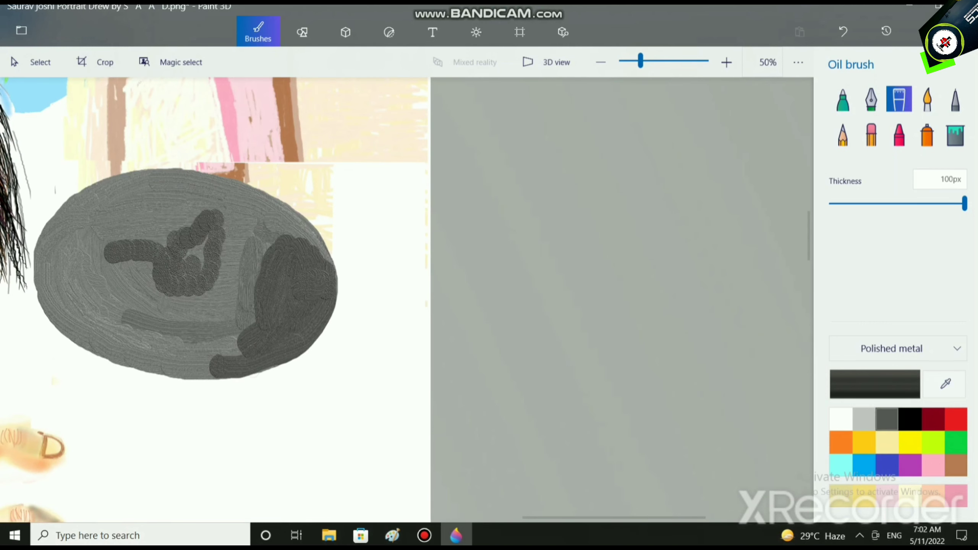
click(159, 222)
click(151, 226)
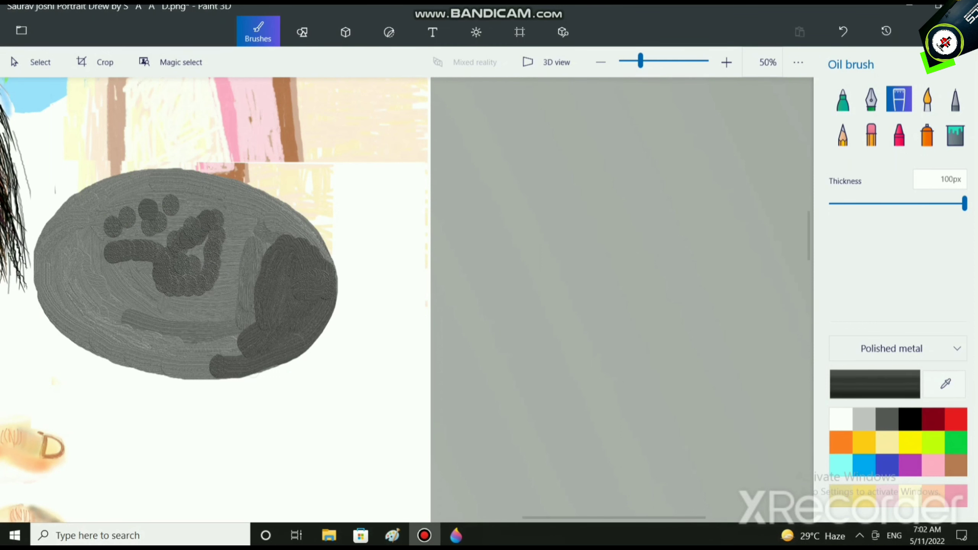
Cover the oval's middle and upper-left area with dark Polished metal dabs and wide back-and-forth oil strokes
scroll(195, 295, up, 2)
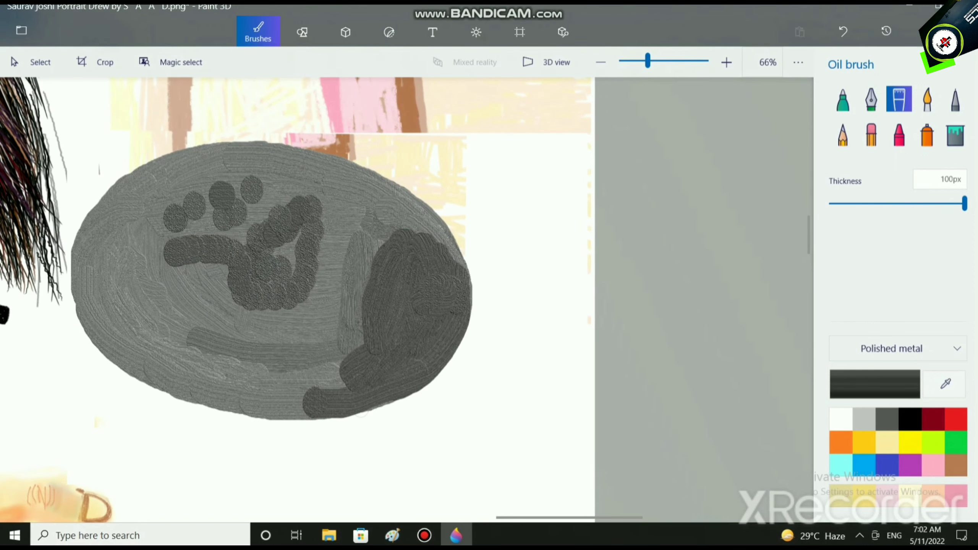
click(196, 295)
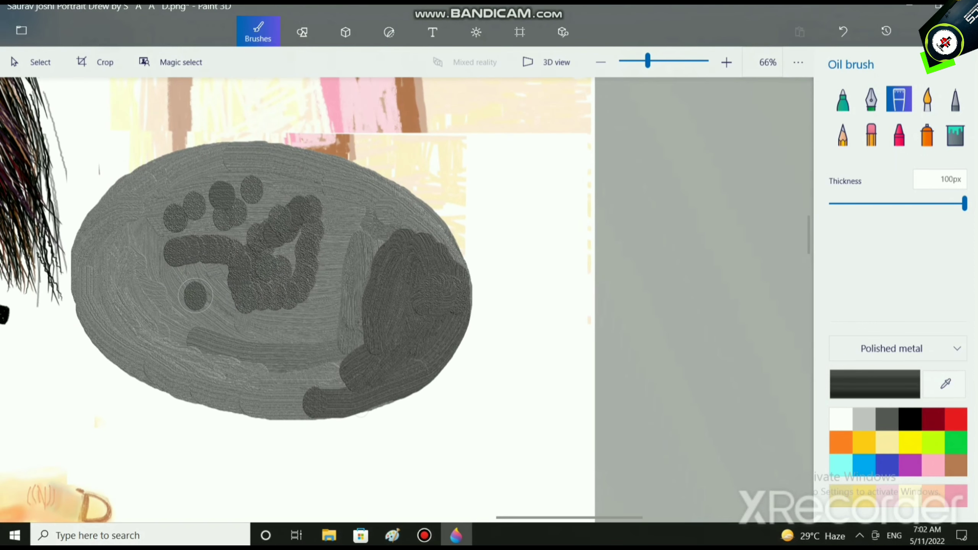
mouse_move(195, 295)
mouse_down()
mouse_move(158, 231)
mouse_move(300, 175)
mouse_move(233, 245)
mouse_up()
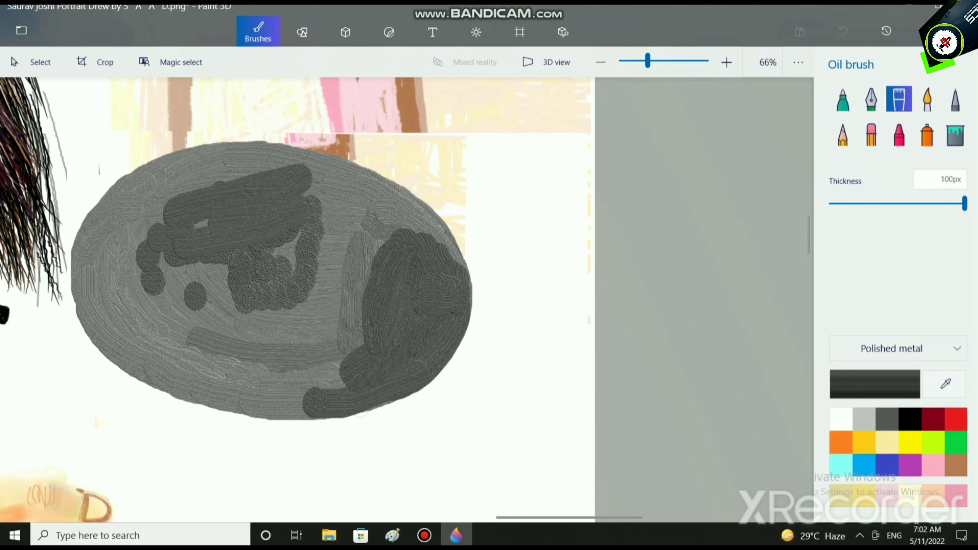
mouse_move(158, 262)
mouse_down()
mouse_move(300, 250)
mouse_move(204, 319)
mouse_move(339, 293)
mouse_move(362, 262)
mouse_up()
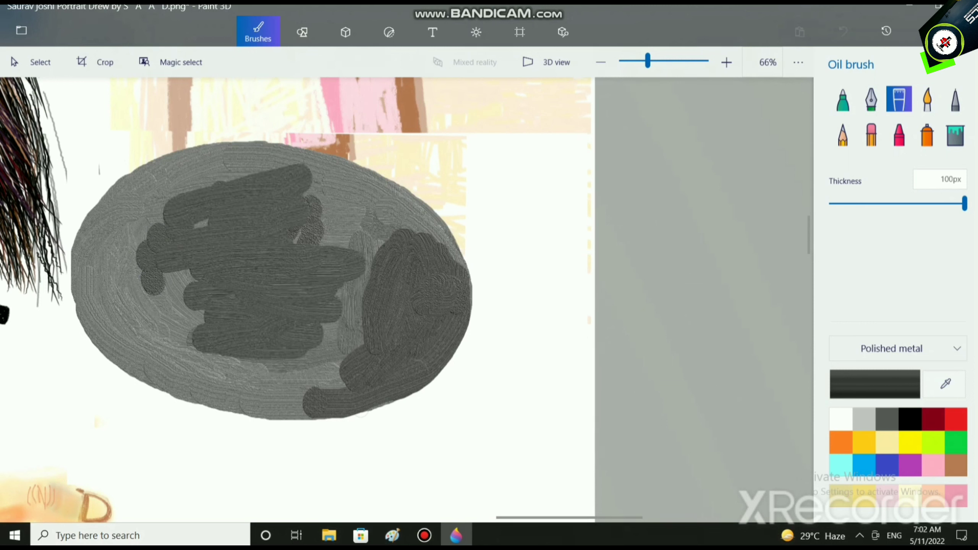
Paint dark strokes in the oval's upper-left with Gloss, and fill its left and middle areas with Matte strokes
click(891, 349)
click(897, 301)
mouse_move(181, 214)
mouse_down()
mouse_move(277, 204)
mouse_move(154, 204)
mouse_up()
click(892, 348)
click(897, 325)
mouse_move(265, 215)
mouse_down()
mouse_move(153, 224)
mouse_move(243, 181)
mouse_move(265, 193)
mouse_move(278, 168)
mouse_move(199, 171)
mouse_move(127, 232)
mouse_move(189, 299)
mouse_move(166, 331)
mouse_move(146, 308)
mouse_up()
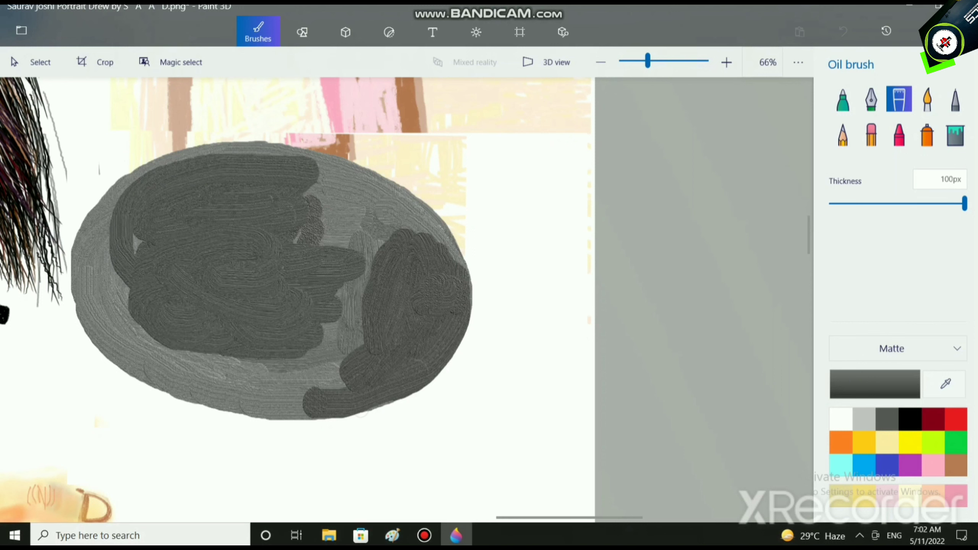
mouse_move(294, 236)
mouse_down()
mouse_move(325, 221)
mouse_move(367, 250)
mouse_move(300, 359)
mouse_move(212, 370)
mouse_move(96, 269)
mouse_move(129, 320)
mouse_move(196, 375)
mouse_move(316, 385)
mouse_move(366, 324)
mouse_move(389, 331)
mouse_up()
scroll(389, 331, down, 5)
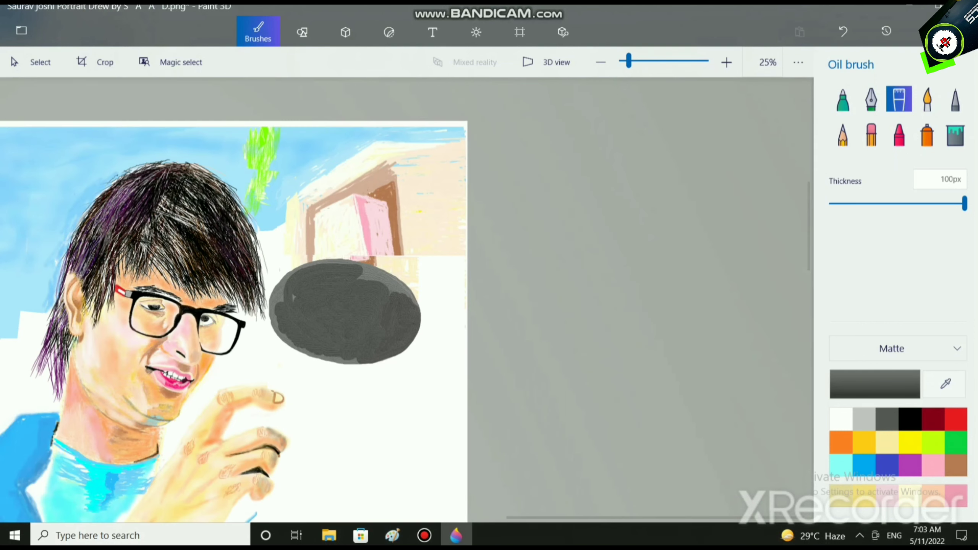
Try a light gray Matte stroke on the oval's upper-left part and undo it
click(864, 419)
scroll(368, 349, up, 3)
drag(241, 256, 276, 237)
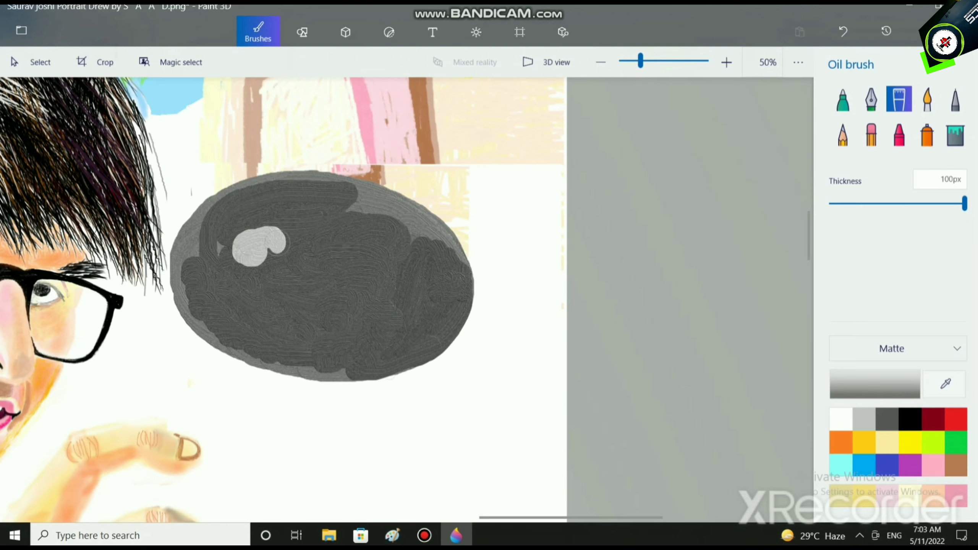
key(ctrl+z)
Change the color to gray 989797 and paint a Matte highlight across the oval's upper-left part
click(874, 384)
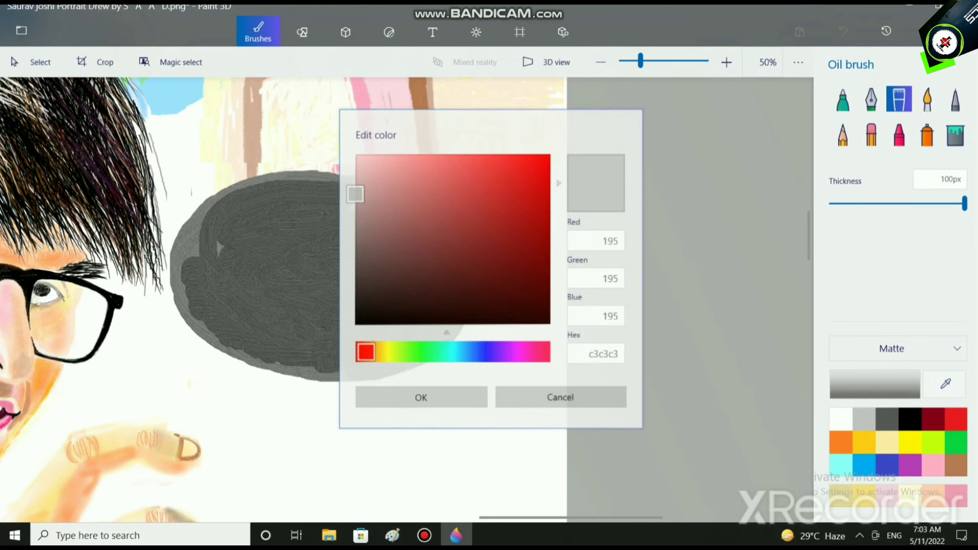
drag(358, 196, 358, 224)
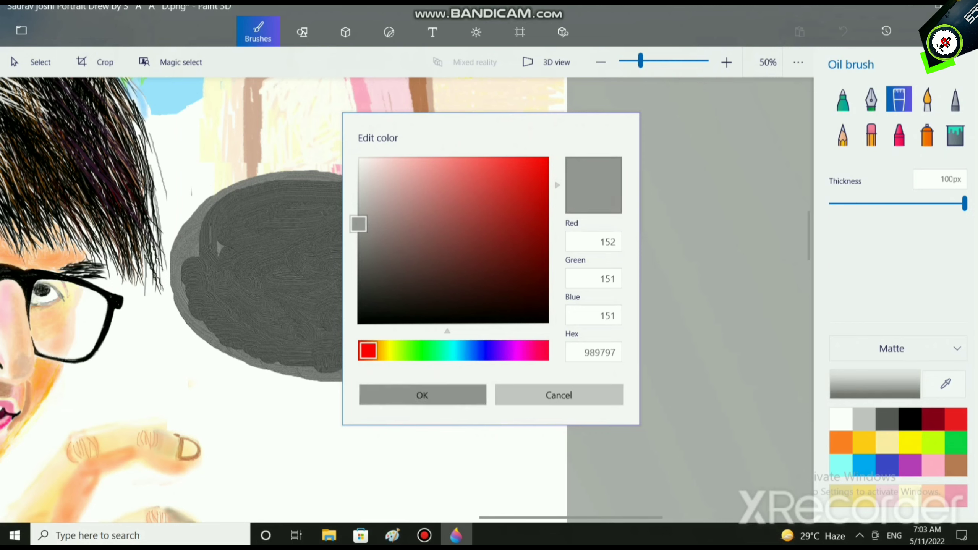
click(422, 395)
mouse_move(215, 278)
mouse_down()
mouse_move(279, 251)
mouse_move(285, 224)
mouse_move(354, 220)
mouse_move(358, 238)
mouse_up()
Confirm a slightly darker gray and blanket the oval's upper-left highlight with broad Matte strokes up to the upper edge
scroll(285, 224, up, 2)
click(875, 384)
click(423, 395)
mouse_move(219, 270)
mouse_down()
mouse_move(293, 229)
mouse_move(332, 231)
mouse_up()
mouse_move(270, 258)
mouse_down()
mouse_move(208, 274)
mouse_move(232, 280)
mouse_up()
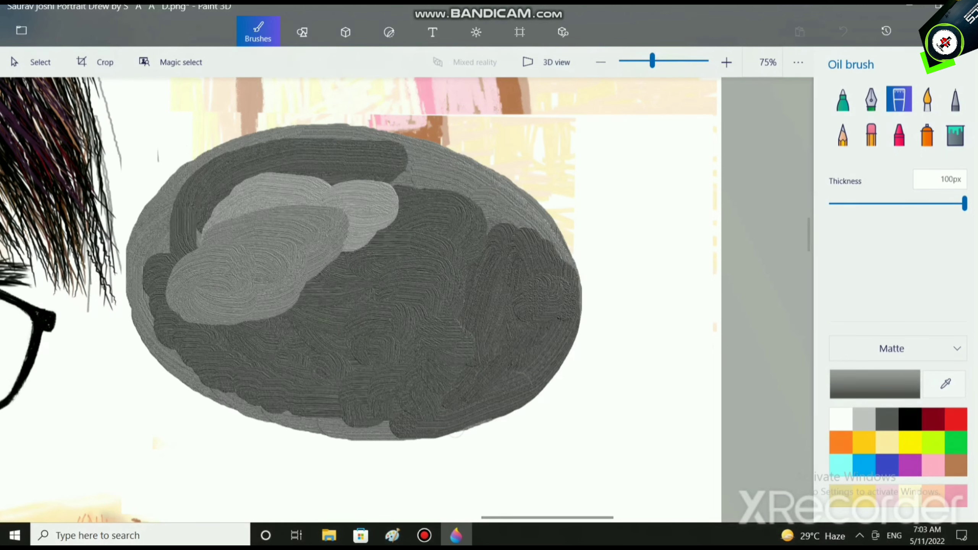
mouse_move(248, 210)
mouse_down()
mouse_move(391, 181)
mouse_move(181, 246)
mouse_move(225, 195)
mouse_move(402, 166)
mouse_move(237, 177)
mouse_move(187, 202)
mouse_up()
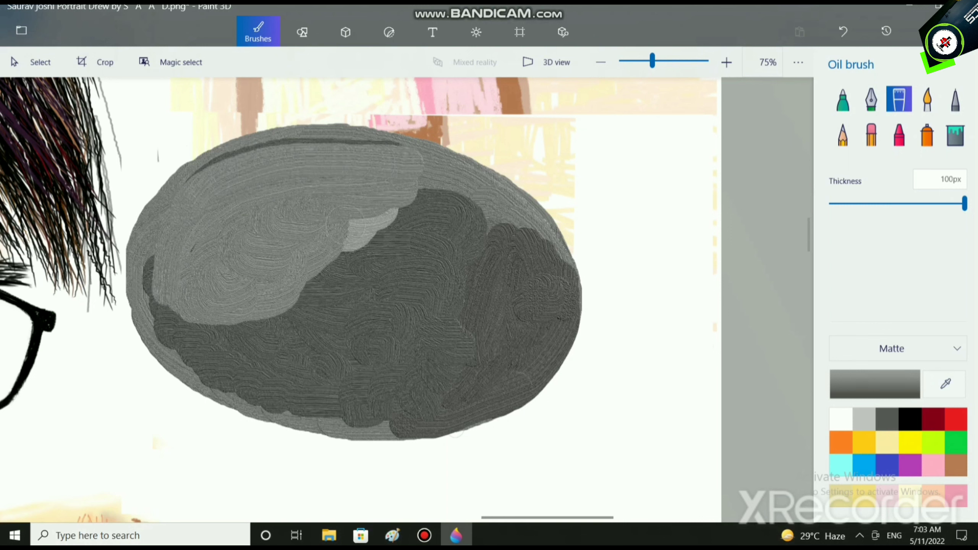
Extend the gray Matte strokes over the oval's left half down to its lower edge, keeping the painting
mouse_move(339, 262)
mouse_down()
mouse_move(408, 200)
mouse_move(300, 292)
mouse_move(215, 347)
mouse_move(218, 375)
mouse_move(374, 412)
mouse_move(271, 403)
mouse_move(382, 414)
mouse_move(308, 416)
mouse_move(254, 400)
mouse_move(381, 322)
mouse_up()
mouse_move(212, 330)
mouse_down()
mouse_move(180, 314)
mouse_move(180, 328)
mouse_move(169, 282)
mouse_move(188, 340)
mouse_move(154, 289)
mouse_move(219, 374)
mouse_move(172, 295)
mouse_move(167, 252)
mouse_move(162, 311)
mouse_move(143, 304)
mouse_move(146, 252)
mouse_move(142, 296)
mouse_up()
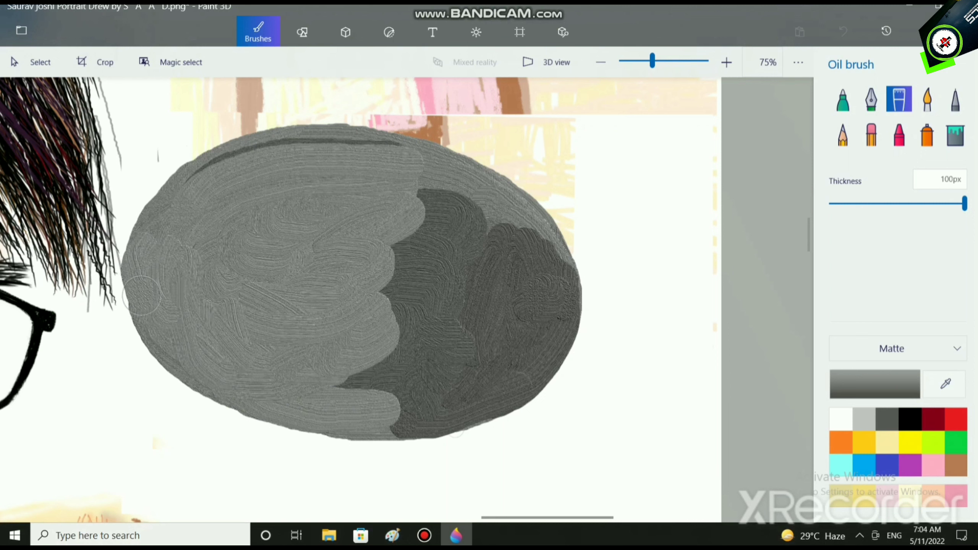
key(ctrl+z)
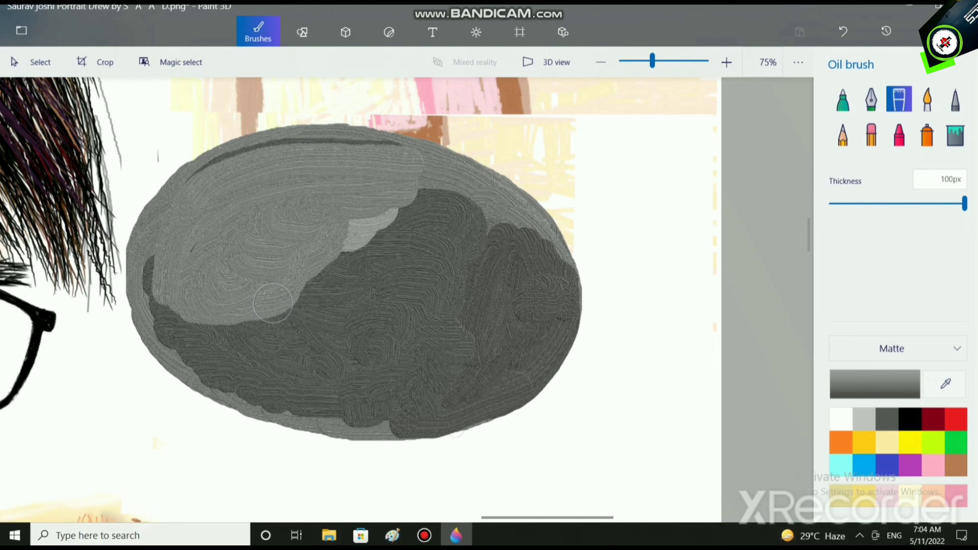
key(ctrl+y)
Trim the oval's left edge with the 25px Eraser
scroll(426, 331, down, 2)
click(871, 134)
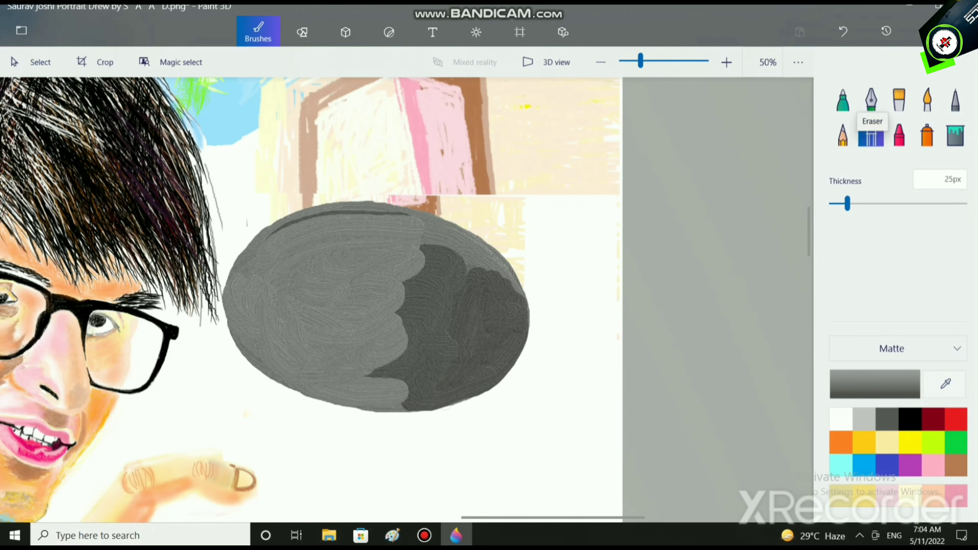
scroll(211, 255, up, 4)
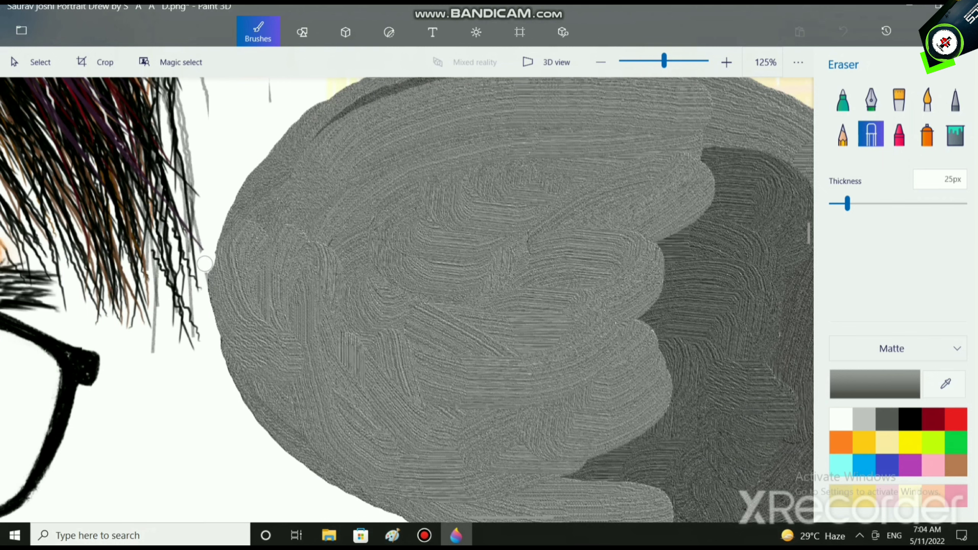
drag(203, 295, 204, 312)
scroll(204, 313, down, 5)
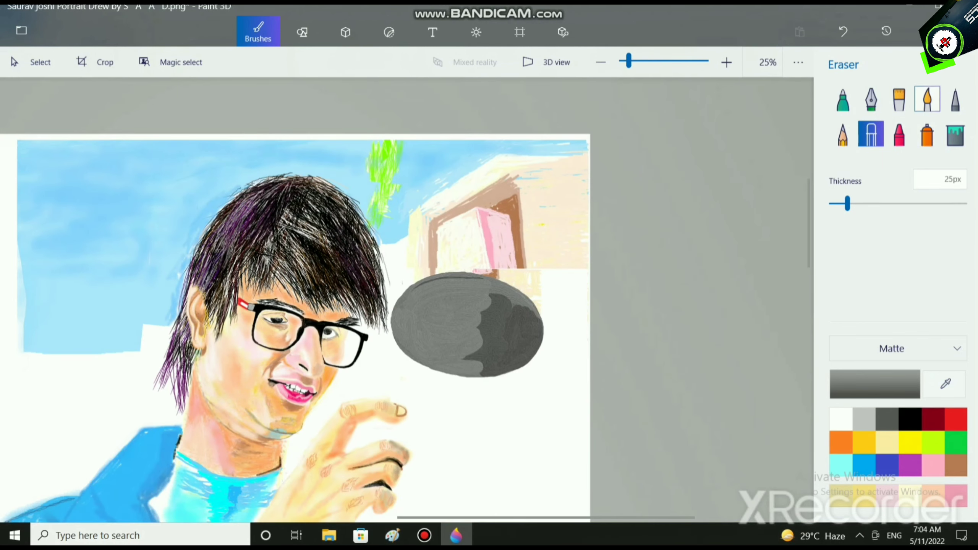
Blend the boundary between light and dark areas and shade the oval's upper edge with dark gray Matte Watercolor
click(927, 99)
click(887, 419)
scroll(454, 338, up, 2)
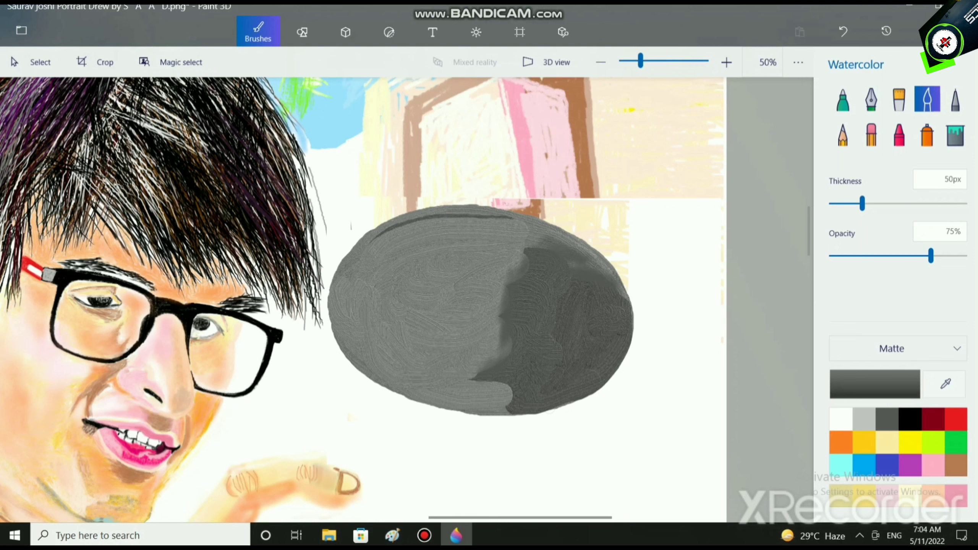
drag(503, 348, 489, 334)
drag(511, 271, 493, 326)
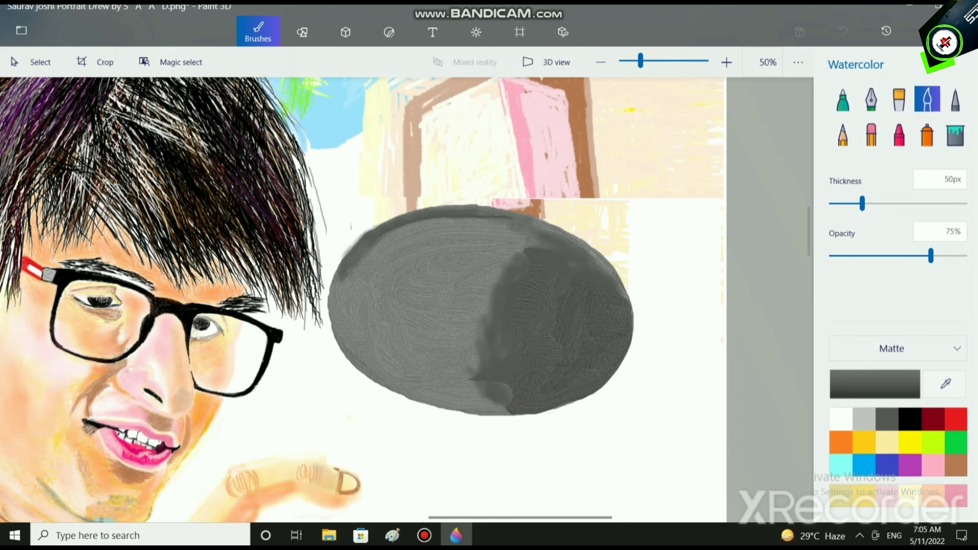
Set the color to gray 9c9999 and the material to Dull metal, and paint a Watercolor streak along the light-dark boundary
scroll(550, 411, down, 4)
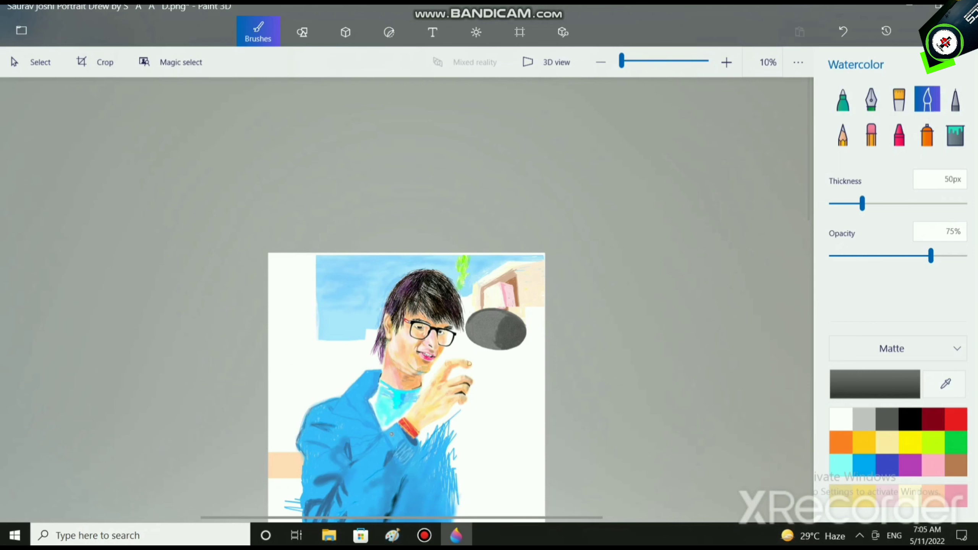
scroll(539, 421, up, 3)
scroll(437, 208, up, 4)
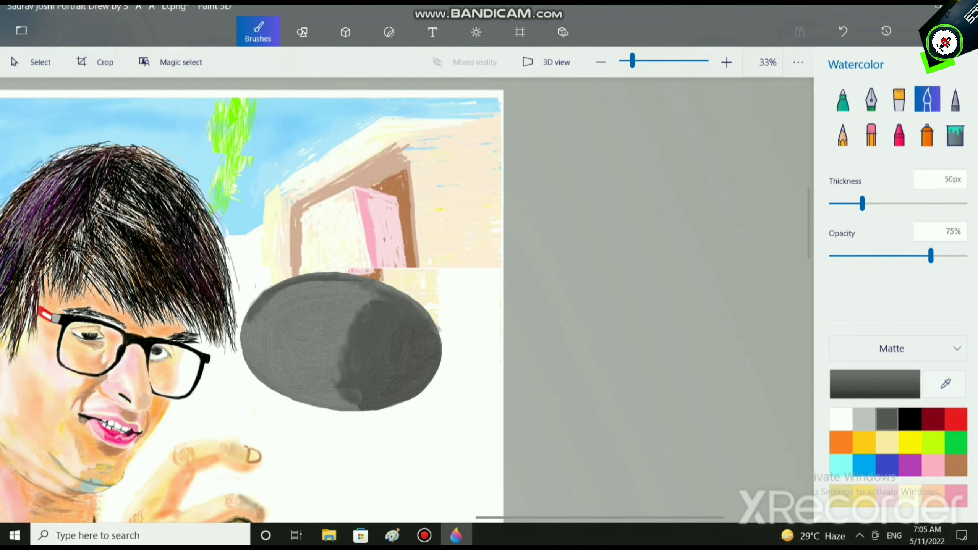
click(874, 383)
drag(358, 264, 360, 221)
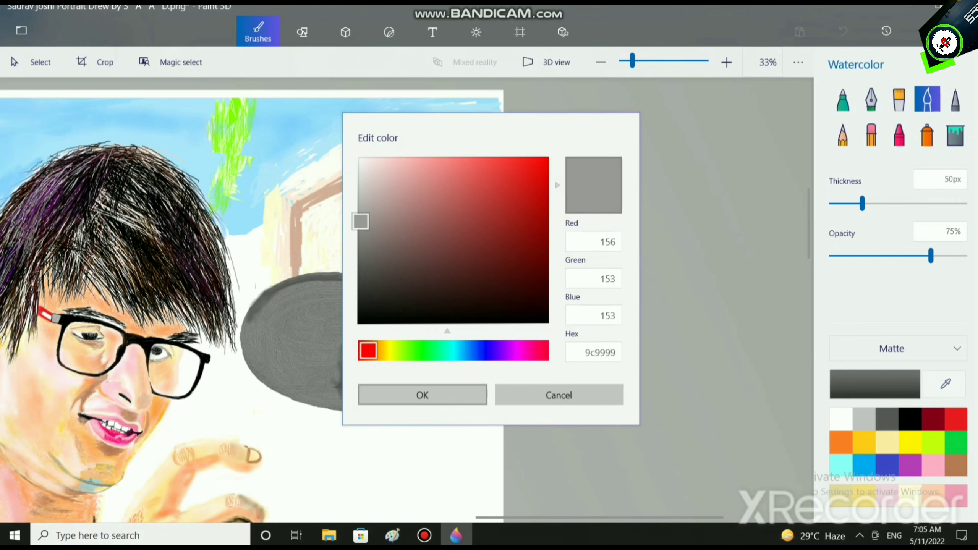
click(423, 395)
click(897, 348)
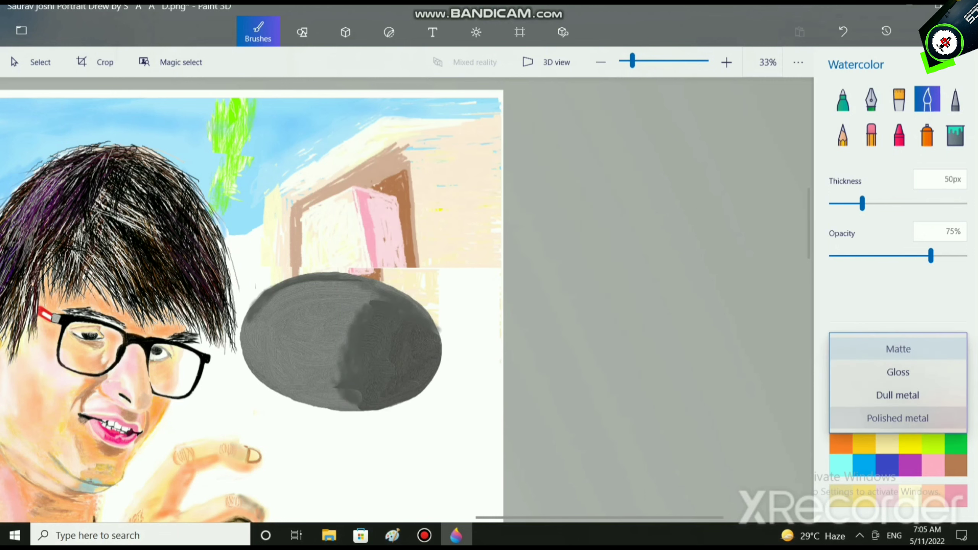
click(897, 395)
scroll(339, 355, up, 3)
drag(391, 266, 356, 376)
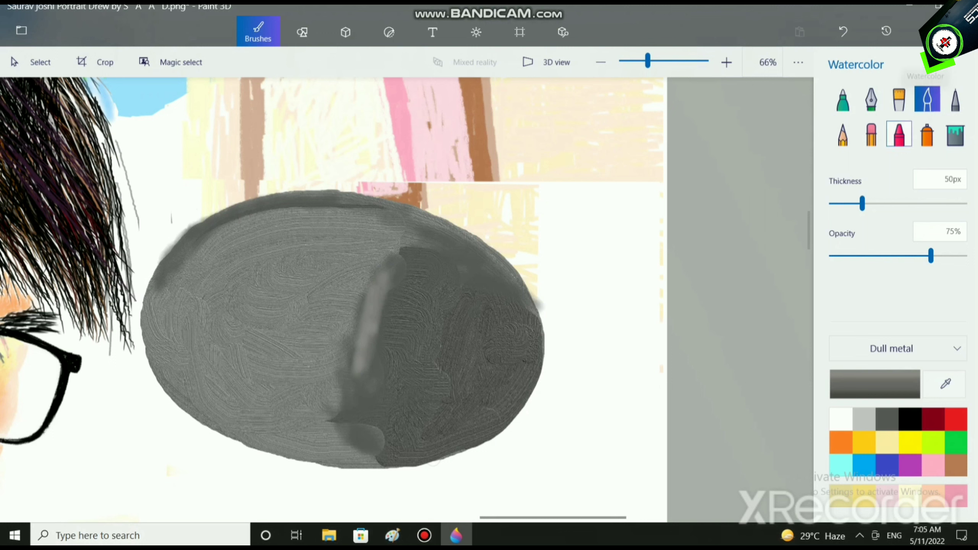
Paint over the boundary streak with the 100px Oil brush, and repaint it in gray 8c8c8c
click(899, 99)
drag(387, 271, 360, 335)
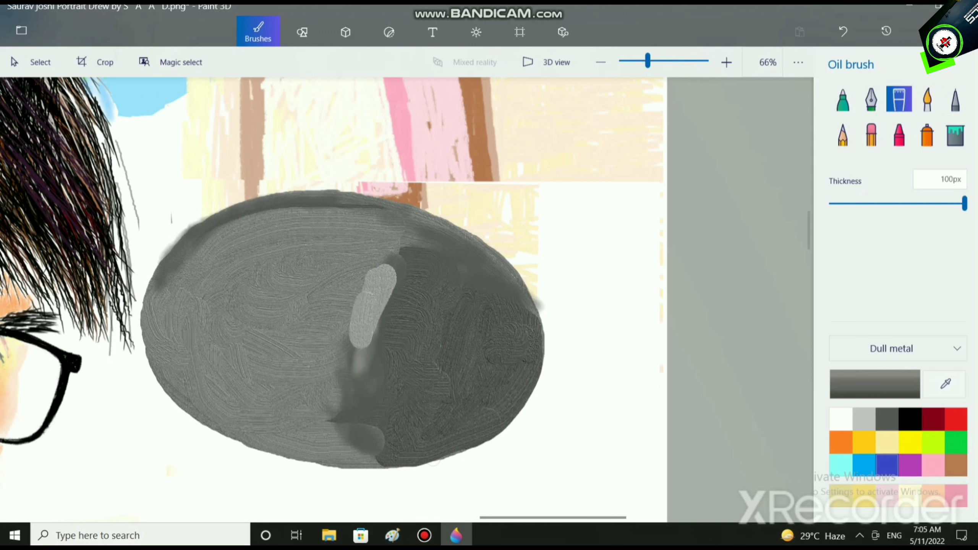
click(875, 383)
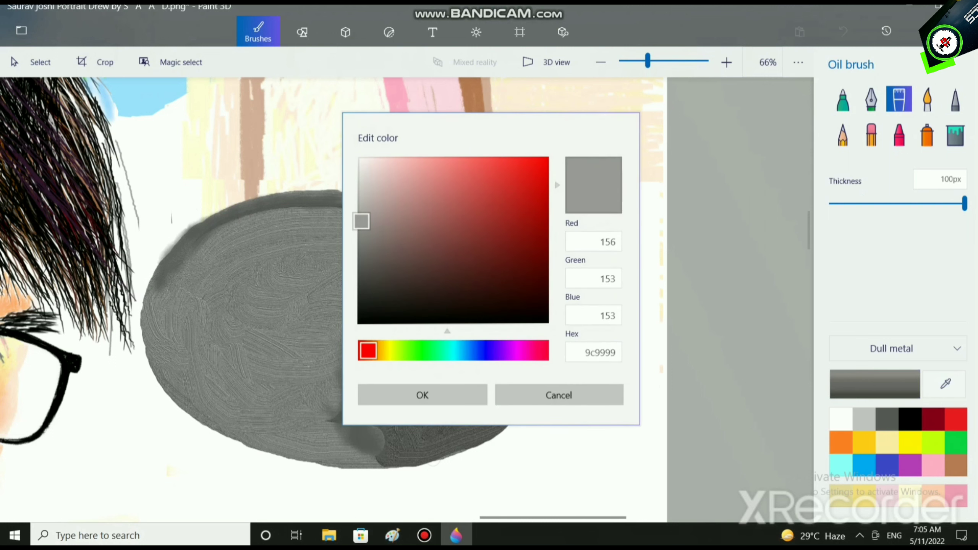
drag(364, 233, 358, 231)
click(422, 395)
drag(379, 281, 362, 342)
Darken the gray slightly, cover the oval's left and middle with overlapping Dull metal dabs, and undo the last dab
click(875, 383)
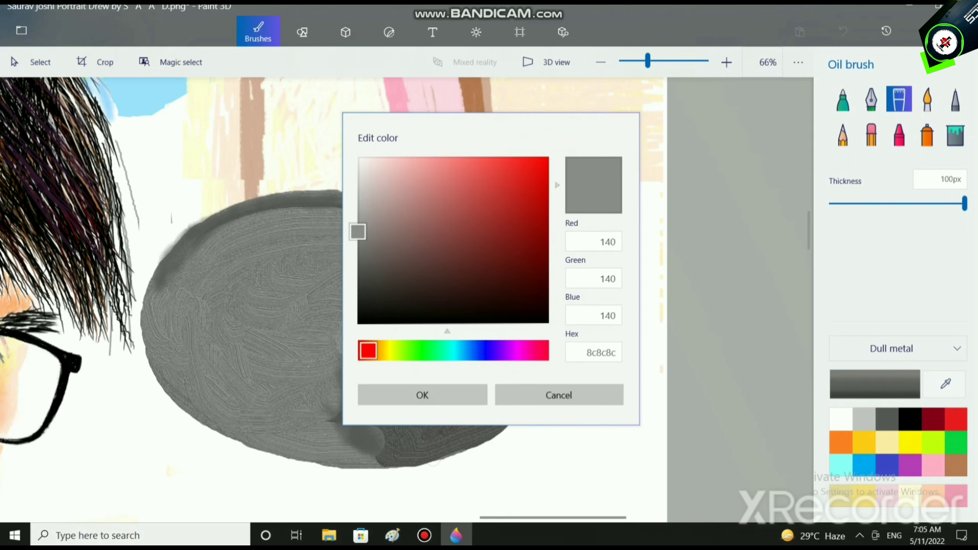
click(357, 235)
drag(358, 235, 357, 239)
key(ctrl+z)
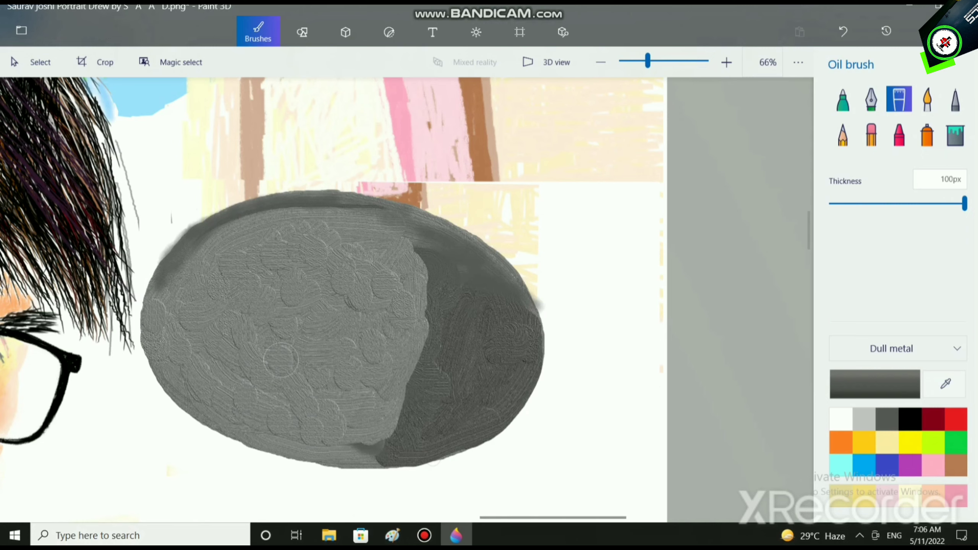
Build up scale-like texture across the oval's lighter area with overlapping Dull metal dabs and strokes
scroll(385, 441, up, 3)
click(401, 327)
click(377, 317)
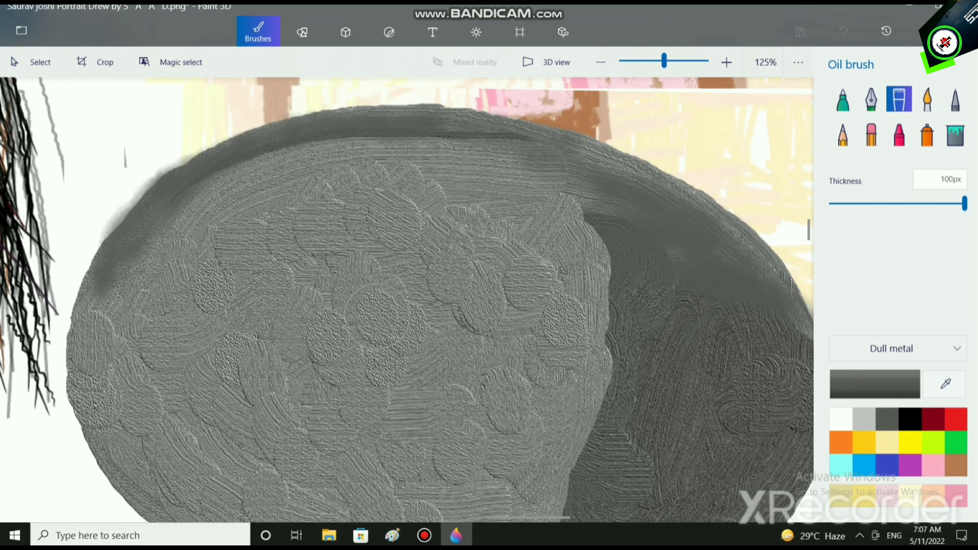
drag(293, 303, 323, 280)
click(369, 253)
mouse_move(369, 251)
mouse_down()
mouse_move(165, 292)
mouse_move(492, 215)
mouse_move(389, 197)
mouse_move(284, 234)
mouse_move(436, 242)
mouse_move(212, 288)
mouse_move(410, 278)
mouse_move(484, 291)
mouse_move(160, 320)
mouse_move(342, 316)
mouse_move(566, 337)
mouse_move(236, 336)
mouse_move(160, 361)
mouse_move(552, 368)
mouse_move(273, 371)
mouse_move(155, 357)
mouse_move(550, 384)
mouse_move(181, 405)
mouse_move(515, 422)
mouse_move(328, 448)
mouse_move(183, 437)
mouse_move(295, 442)
mouse_move(508, 415)
mouse_move(218, 421)
mouse_move(542, 378)
mouse_move(331, 384)
mouse_move(202, 368)
mouse_move(537, 339)
mouse_move(164, 376)
mouse_move(393, 250)
mouse_move(141, 312)
mouse_move(273, 235)
mouse_move(470, 177)
mouse_move(304, 173)
mouse_move(170, 225)
mouse_move(114, 276)
mouse_move(292, 218)
mouse_move(433, 201)
mouse_move(249, 214)
mouse_move(202, 241)
mouse_move(397, 228)
mouse_move(197, 306)
mouse_move(562, 271)
mouse_move(522, 302)
mouse_move(318, 326)
mouse_move(161, 371)
mouse_move(577, 342)
mouse_move(495, 361)
mouse_move(143, 385)
mouse_move(287, 400)
mouse_move(612, 370)
mouse_move(447, 403)
mouse_move(161, 391)
mouse_move(298, 412)
mouse_move(587, 416)
mouse_move(487, 429)
mouse_move(208, 429)
mouse_move(160, 409)
mouse_move(554, 440)
mouse_move(385, 449)
mouse_move(181, 431)
mouse_move(250, 466)
mouse_move(385, 482)
mouse_move(508, 476)
mouse_up()
Dab a curved Dull metal row along the oval's upper-left edge and undo the last dabs
scroll(508, 474, down, 5)
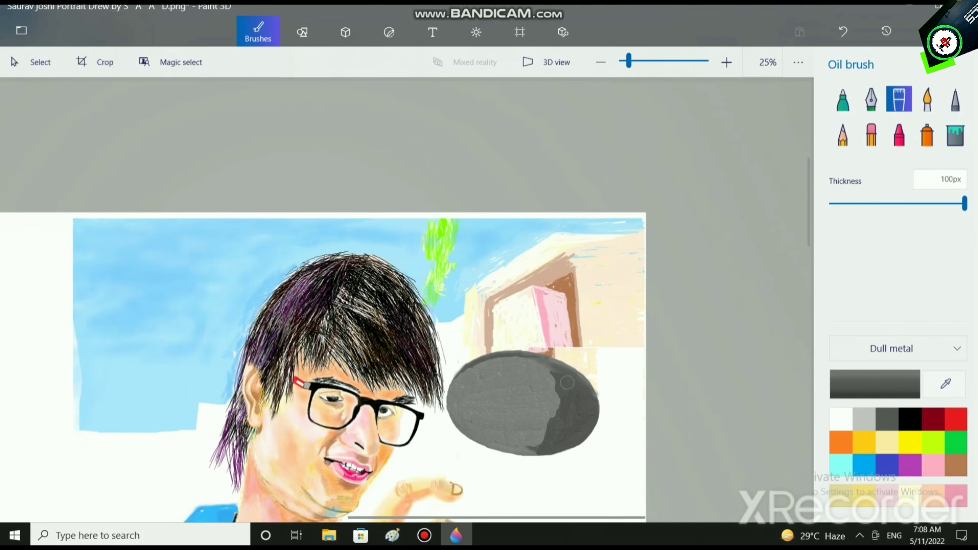
scroll(532, 319, up, 4)
scroll(532, 319, down, 2)
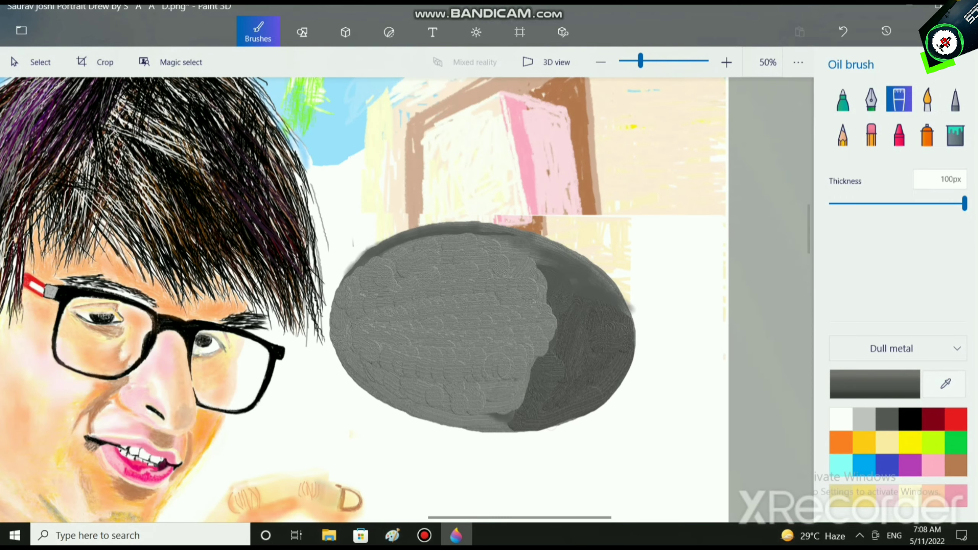
scroll(533, 319, up, 4)
scroll(460, 166, up, 2)
mouse_move(535, 216)
mouse_down()
mouse_move(403, 204)
mouse_move(256, 228)
mouse_move(197, 258)
mouse_move(147, 310)
mouse_move(118, 380)
mouse_up()
click(118, 399)
key(ctrl+z)
key(ctrl+z)
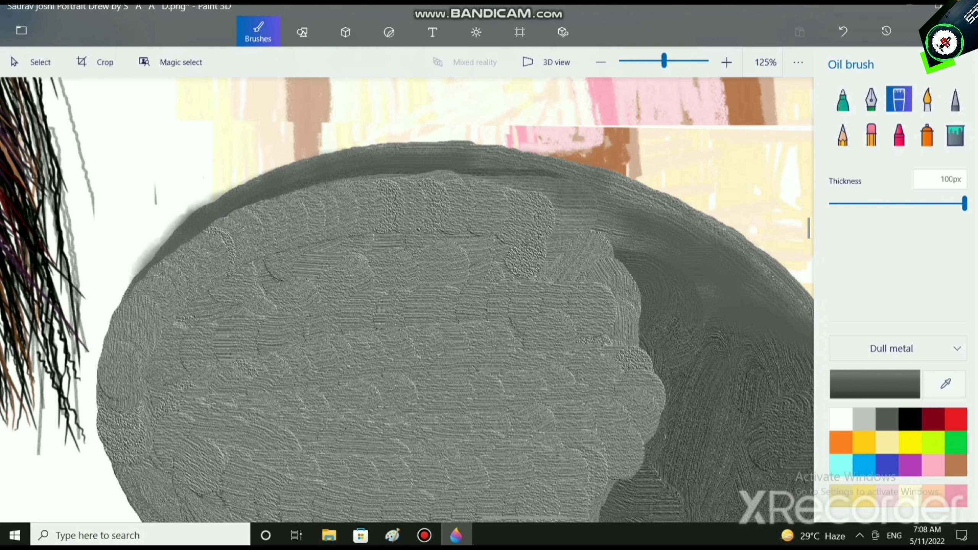
Dab further textured Dull metal rows just below the upper row, from the dark boundary to the oval's left edge
click(601, 256)
mouse_move(601, 255)
mouse_down()
mouse_move(463, 244)
mouse_move(247, 285)
mouse_move(145, 361)
mouse_move(124, 434)
mouse_move(206, 349)
mouse_move(251, 332)
mouse_move(365, 301)
mouse_move(624, 276)
mouse_move(587, 260)
mouse_move(408, 272)
mouse_move(354, 293)
mouse_move(280, 299)
mouse_move(129, 368)
mouse_move(169, 304)
mouse_move(241, 279)
mouse_move(393, 246)
mouse_move(551, 237)
mouse_move(511, 218)
mouse_move(436, 218)
mouse_move(296, 252)
mouse_move(162, 320)
mouse_up()
scroll(539, 337, up, 3)
Fill the middle of the oval's lighter area with more rows of overlapping Dull metal dabs
scroll(562, 337, down, 6)
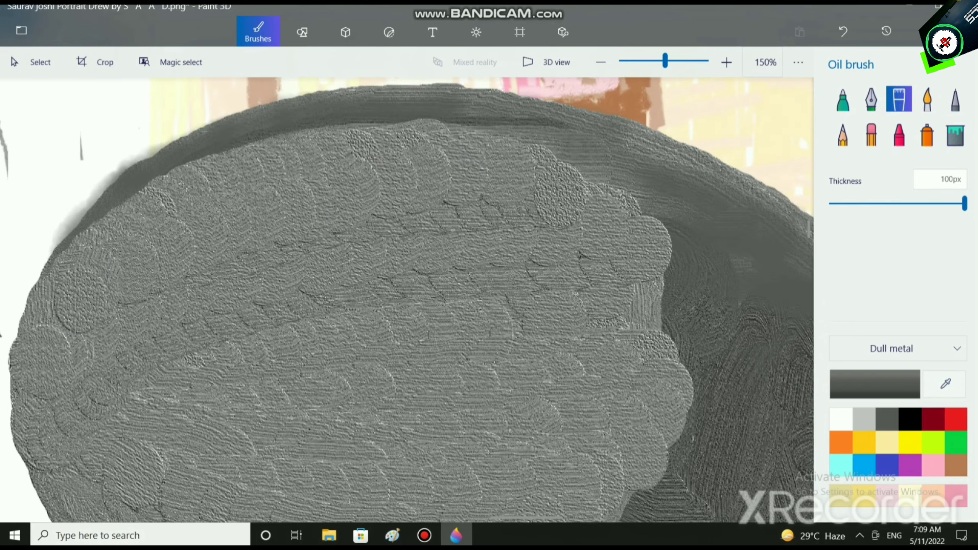
scroll(593, 353, up, 4)
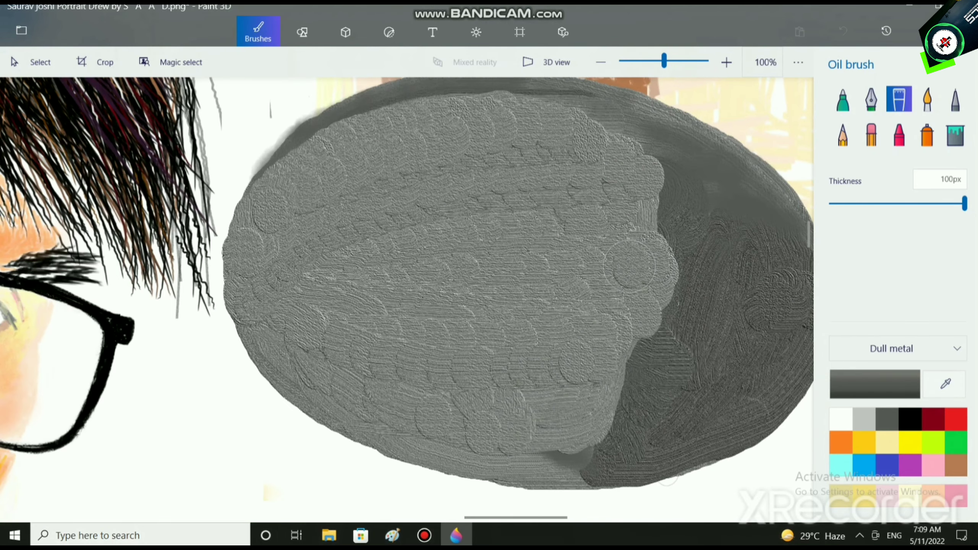
mouse_move(519, 269)
mouse_down()
mouse_move(253, 292)
mouse_move(644, 261)
mouse_move(645, 234)
mouse_move(591, 248)
mouse_move(268, 277)
mouse_move(630, 229)
mouse_move(661, 215)
mouse_move(456, 212)
mouse_move(262, 254)
mouse_move(424, 219)
mouse_up()
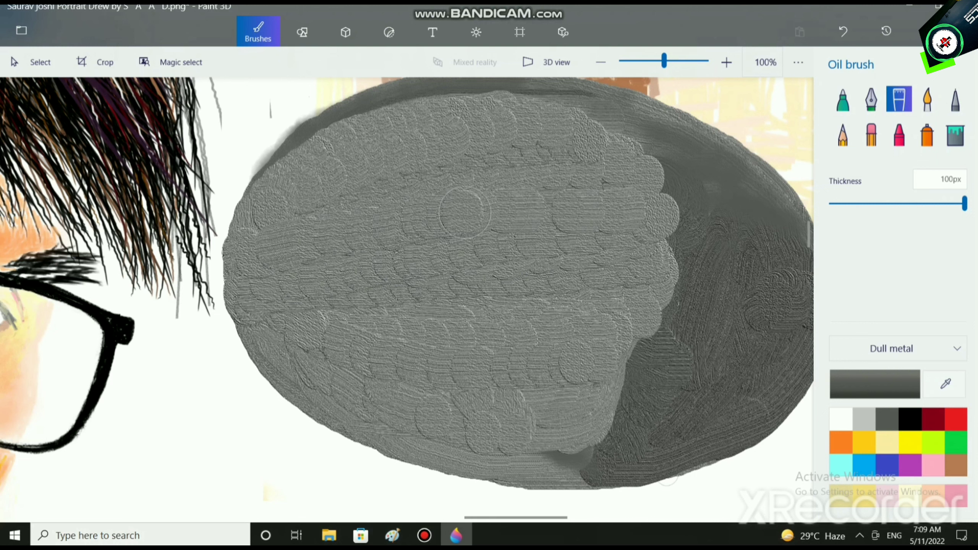
mouse_move(606, 200)
mouse_down()
mouse_move(665, 191)
mouse_move(277, 239)
mouse_move(361, 227)
mouse_up()
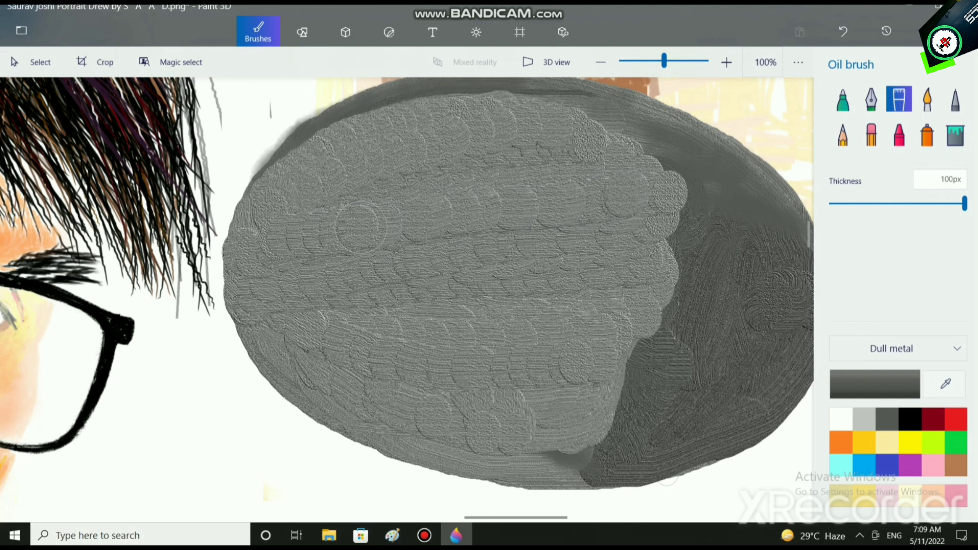
Dab overlapping Dull metal oil strokes through the oval's middle, down the dark boundary and across its lower area
mouse_move(426, 217)
mouse_down()
mouse_move(543, 198)
mouse_move(635, 202)
mouse_move(674, 208)
mouse_move(667, 250)
mouse_up()
mouse_move(659, 286)
mouse_down()
mouse_move(657, 308)
mouse_move(637, 330)
mouse_move(651, 328)
mouse_move(645, 354)
mouse_move(629, 378)
mouse_up()
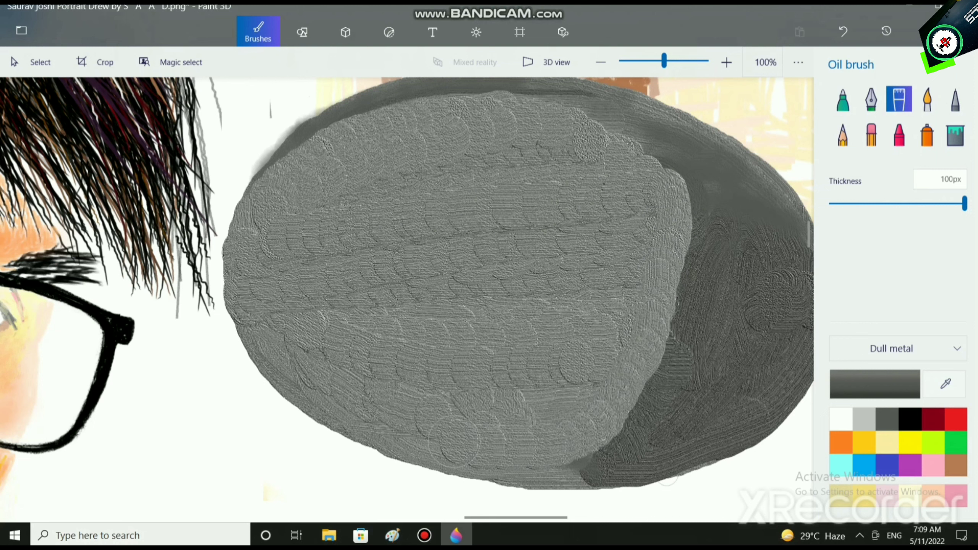
mouse_move(393, 424)
mouse_down()
mouse_move(344, 396)
mouse_move(460, 415)
mouse_move(567, 387)
mouse_up()
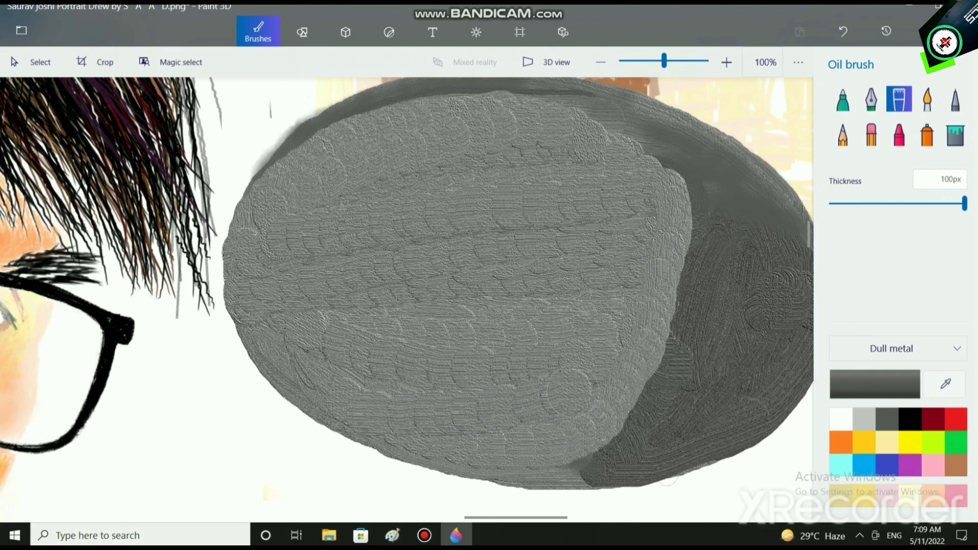
Layer swirling 100px Dull metal oil strokes in varied directions over the upper and middle rows, out to the oval's edge near the hair
scroll(667, 467, down, 2)
scroll(704, 405, up, 2)
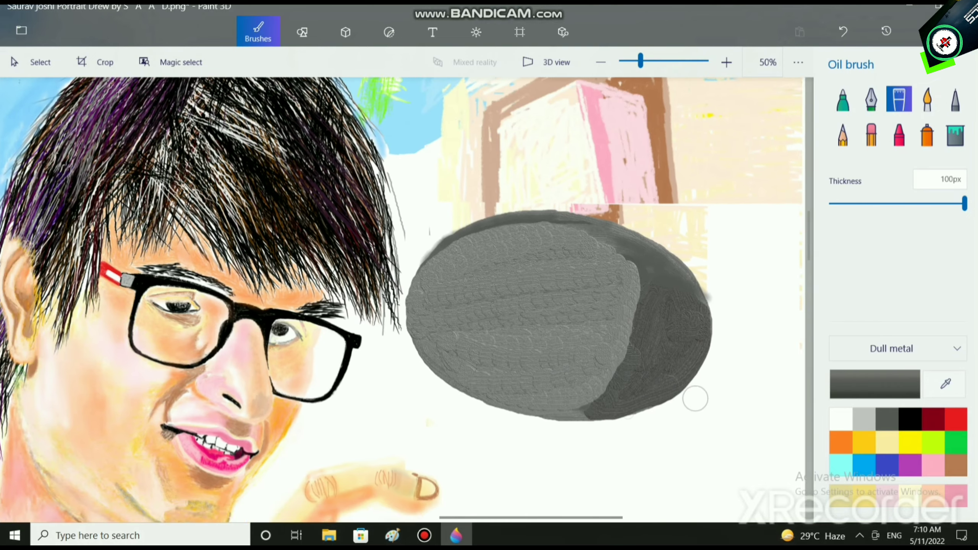
scroll(477, 385, up, 5)
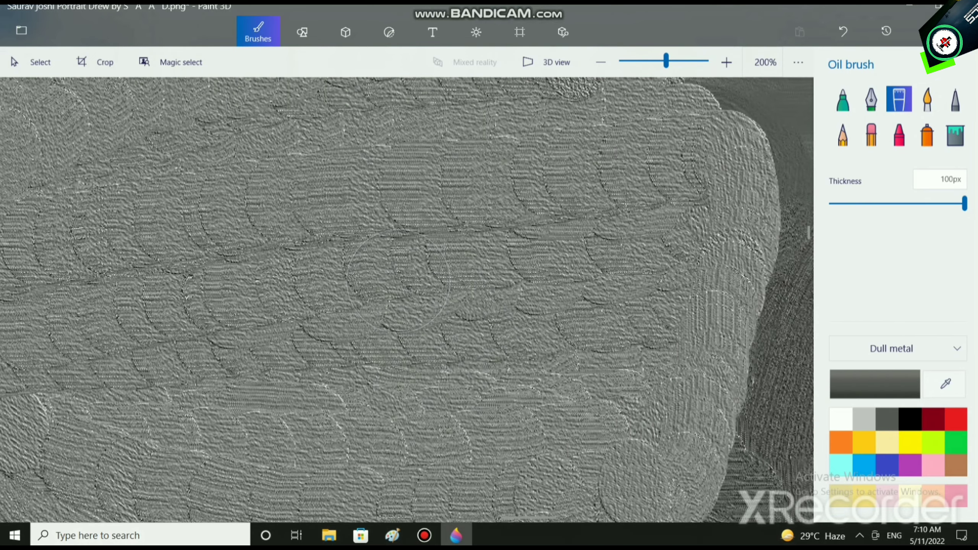
scroll(399, 282, down, 3)
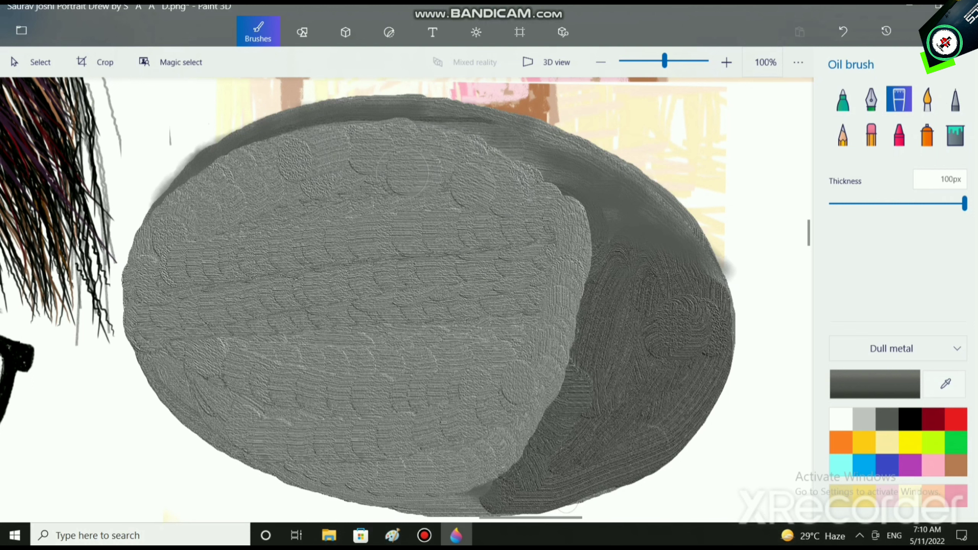
drag(474, 199, 312, 204)
drag(477, 231, 283, 232)
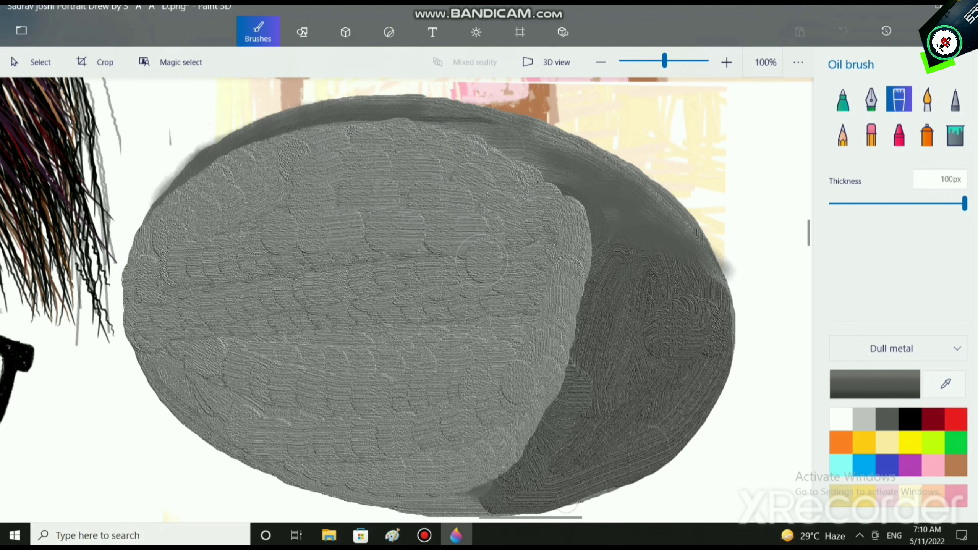
mouse_move(476, 260)
mouse_down()
mouse_move(361, 254)
mouse_move(489, 288)
mouse_move(260, 254)
mouse_move(184, 254)
mouse_move(509, 281)
mouse_move(381, 290)
mouse_move(215, 276)
mouse_move(262, 299)
mouse_move(362, 322)
mouse_move(441, 321)
mouse_move(521, 291)
mouse_move(534, 235)
mouse_move(204, 298)
mouse_move(347, 297)
mouse_move(395, 264)
mouse_move(326, 309)
mouse_move(321, 269)
mouse_move(362, 197)
mouse_move(389, 242)
mouse_move(434, 217)
mouse_move(383, 209)
mouse_up()
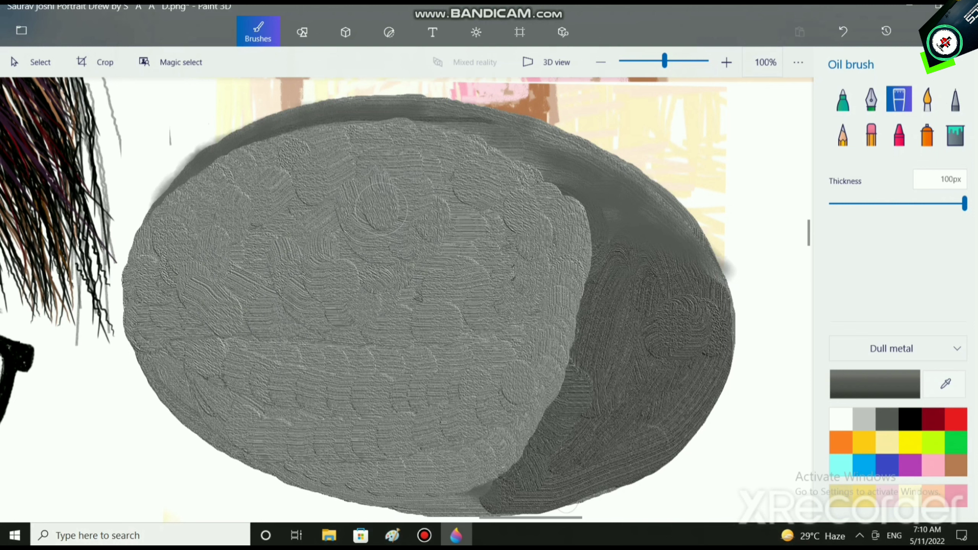
mouse_move(451, 271)
mouse_down()
mouse_move(500, 269)
mouse_move(426, 257)
mouse_move(440, 306)
mouse_move(321, 317)
mouse_move(357, 355)
mouse_move(333, 338)
mouse_move(352, 364)
mouse_move(402, 371)
mouse_move(362, 384)
mouse_move(416, 382)
mouse_move(446, 400)
mouse_move(512, 364)
mouse_move(532, 316)
mouse_move(510, 265)
mouse_move(533, 255)
mouse_move(502, 250)
mouse_move(506, 221)
mouse_move(517, 225)
mouse_move(501, 218)
mouse_move(499, 195)
mouse_move(491, 204)
mouse_move(487, 184)
mouse_move(481, 194)
mouse_move(377, 184)
mouse_move(396, 174)
mouse_move(344, 188)
mouse_move(325, 171)
mouse_move(340, 184)
mouse_move(279, 210)
mouse_move(278, 194)
mouse_move(289, 205)
mouse_move(263, 208)
mouse_move(262, 199)
mouse_move(206, 221)
mouse_move(215, 216)
mouse_move(194, 210)
mouse_move(216, 230)
mouse_up()
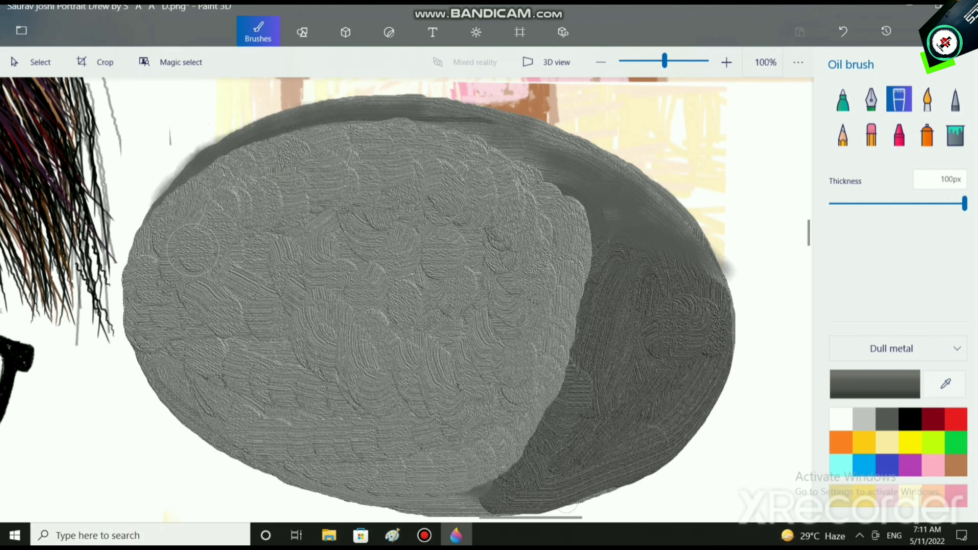
drag(173, 263, 168, 296)
Reduce the oil brush thickness to 53px and lay finer strokes over the oval's textured lighter area
scroll(437, 341, down, 2)
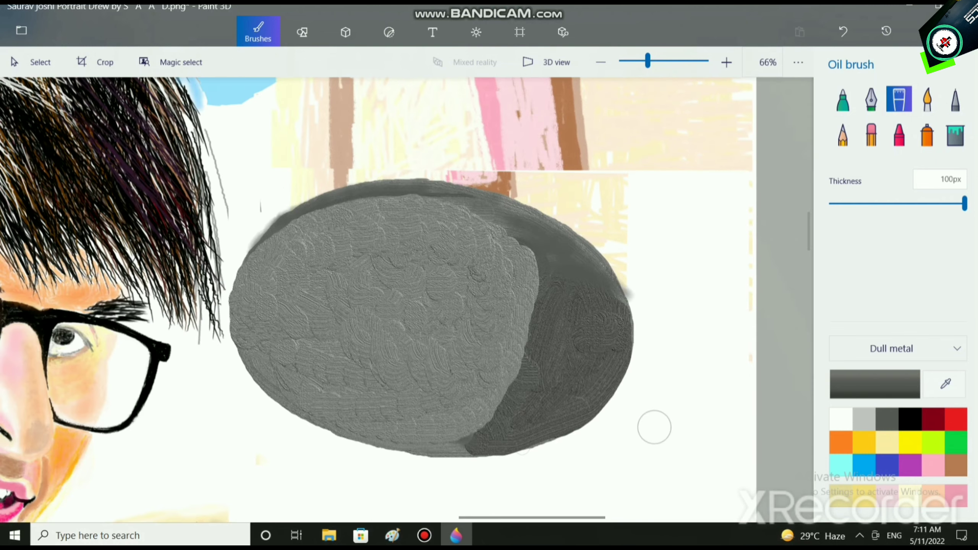
scroll(650, 428, up, 3)
scroll(639, 439, down, 3)
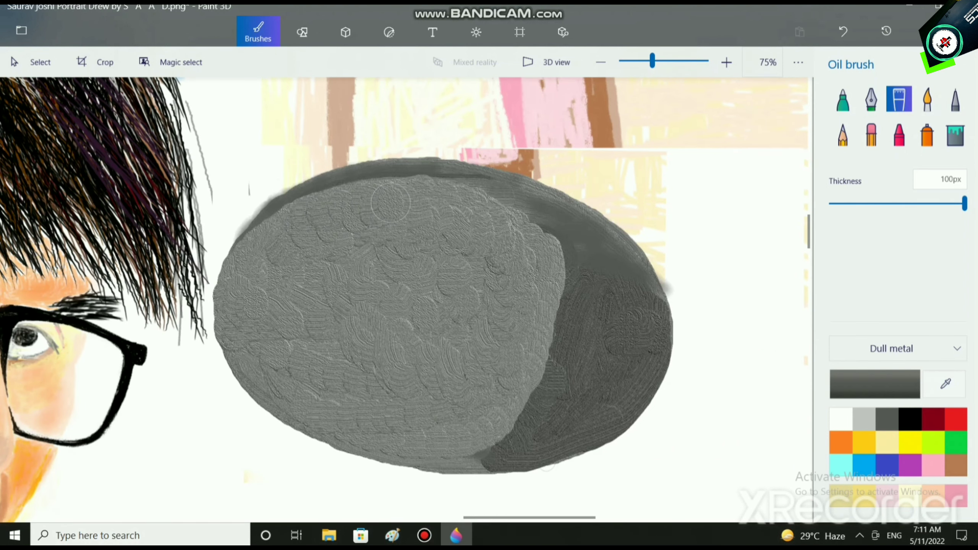
drag(924, 202, 894, 203)
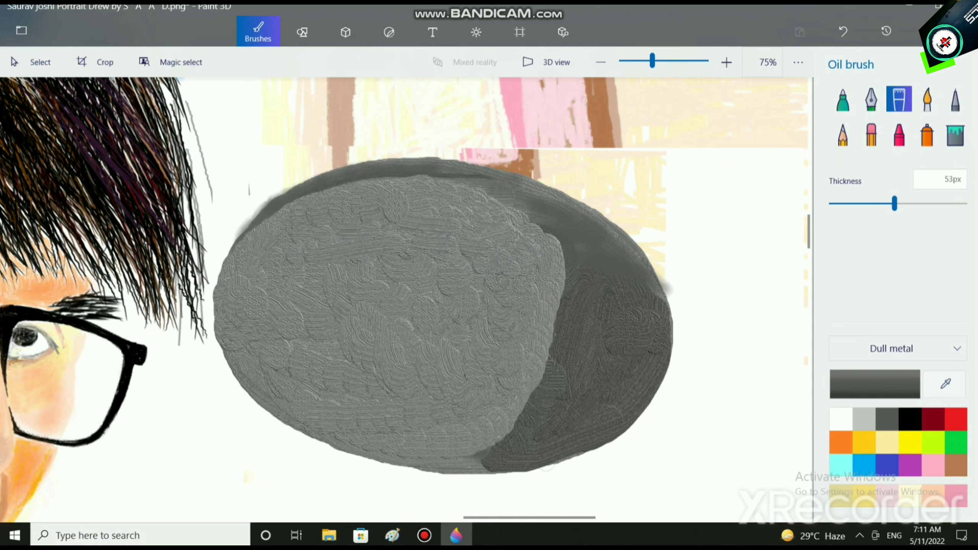
scroll(545, 374, down, 3)
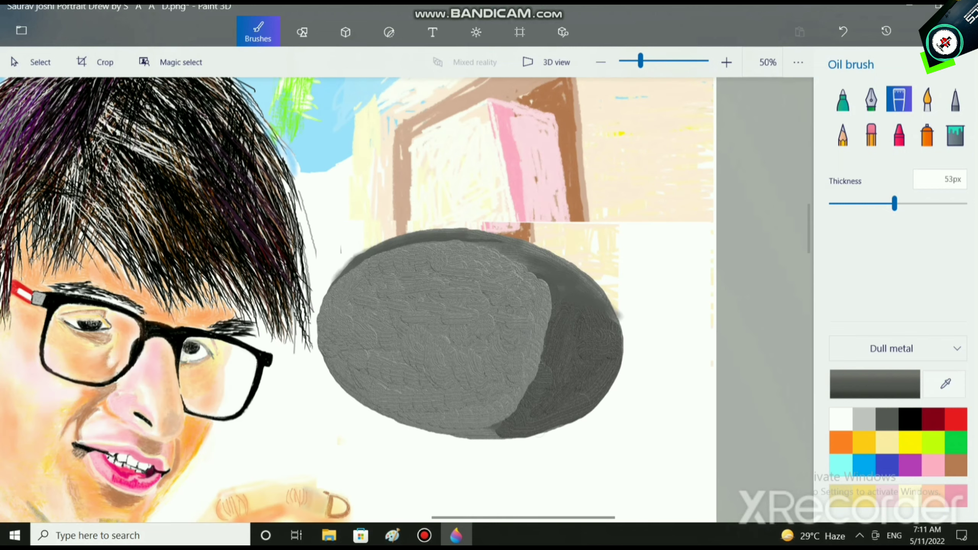
Blend the boundary between the oval's light and dark areas using the 200px Dull metal watercolor brush at 66% opacity
scroll(542, 372, up, 2)
click(927, 98)
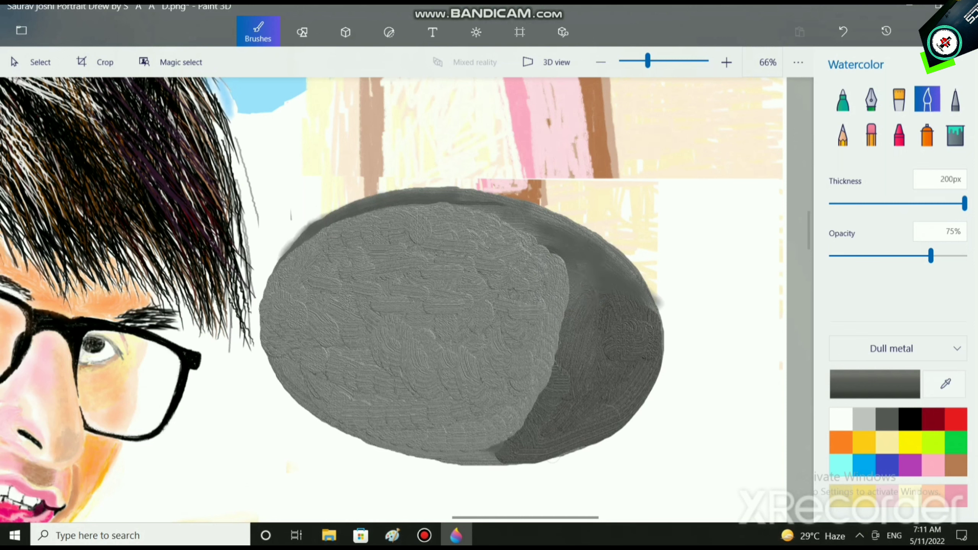
drag(572, 345, 525, 441)
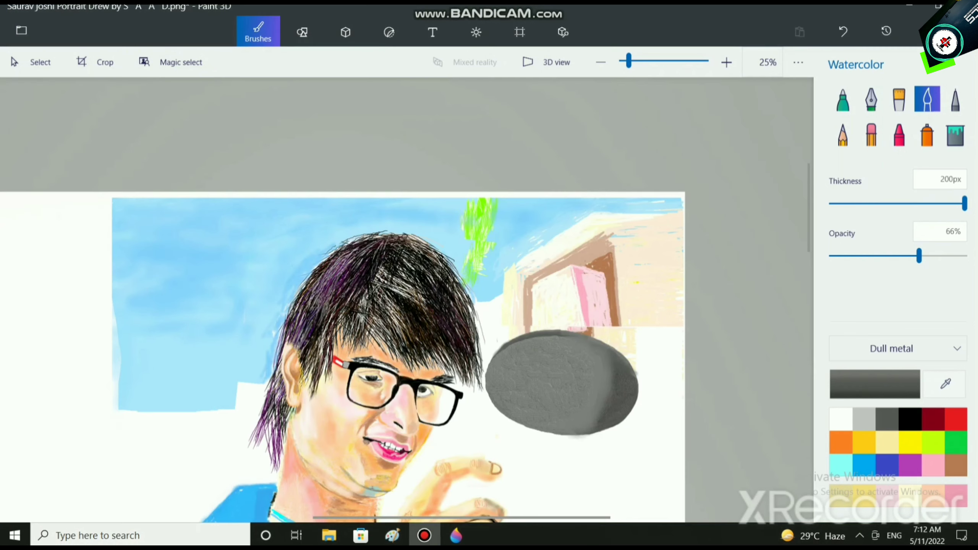
scroll(630, 430, up, 3)
click(533, 416)
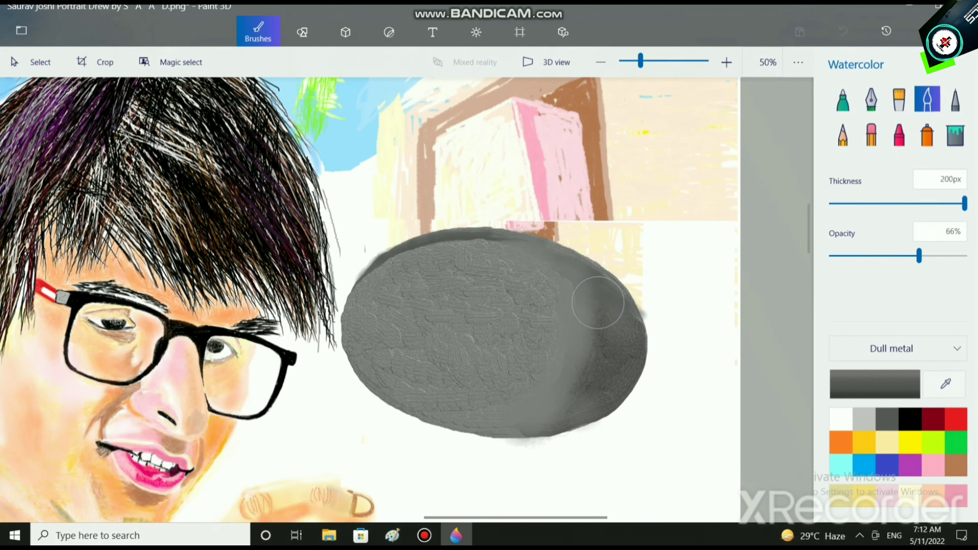
Paint dark gray Dull metal bands along the oval's lower and upper edges with the 53px oil brush, undoing the black stroke first
click(911, 420)
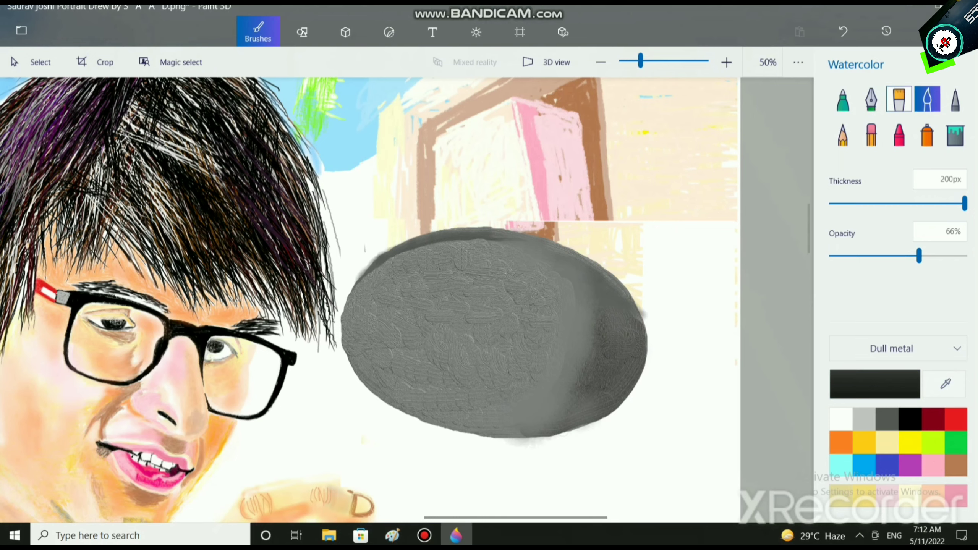
click(898, 98)
scroll(538, 430, up, 2)
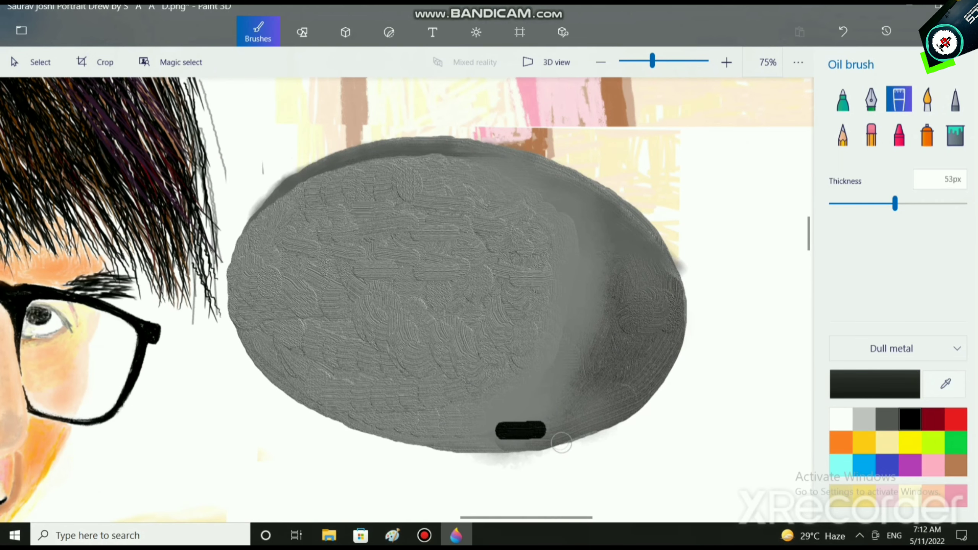
key(ctrl+z)
click(887, 420)
drag(532, 432, 397, 410)
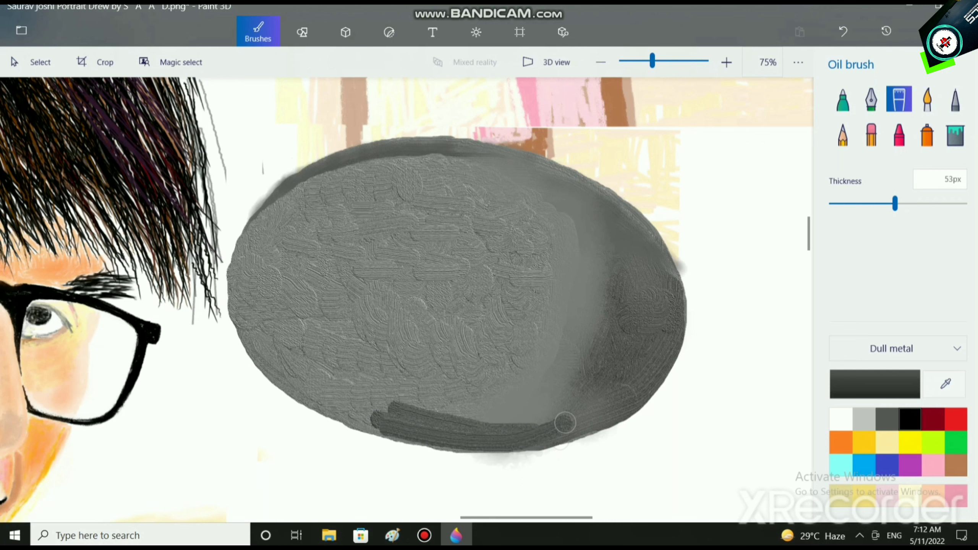
drag(519, 419, 373, 408)
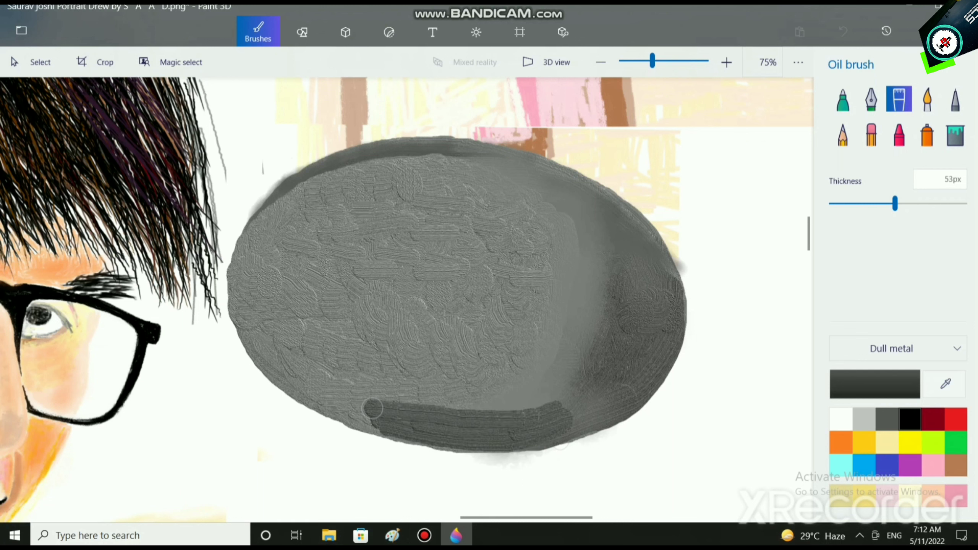
mouse_move(483, 173)
mouse_down()
mouse_move(358, 171)
mouse_move(279, 200)
mouse_move(520, 166)
mouse_move(447, 148)
mouse_move(537, 177)
mouse_up()
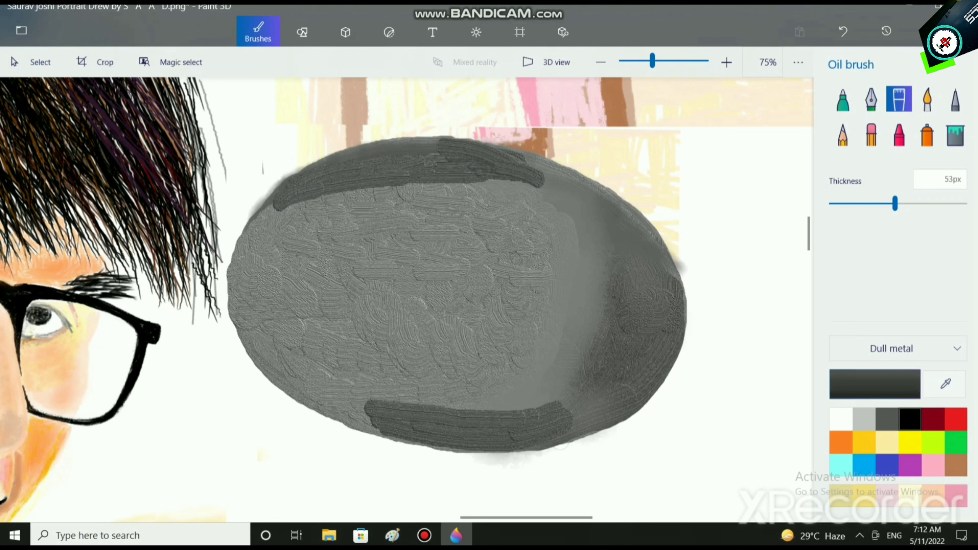
Soften the oval's upper and lower bands and its dark end with dark gray 200px watercolor shading at 66% opacity
click(928, 99)
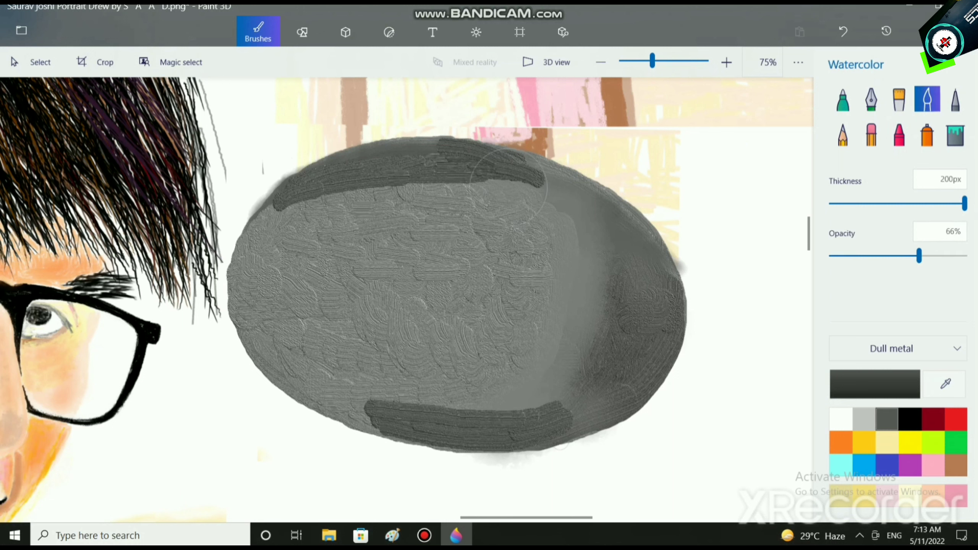
mouse_move(539, 185)
mouse_down()
mouse_move(313, 205)
mouse_move(271, 228)
mouse_up()
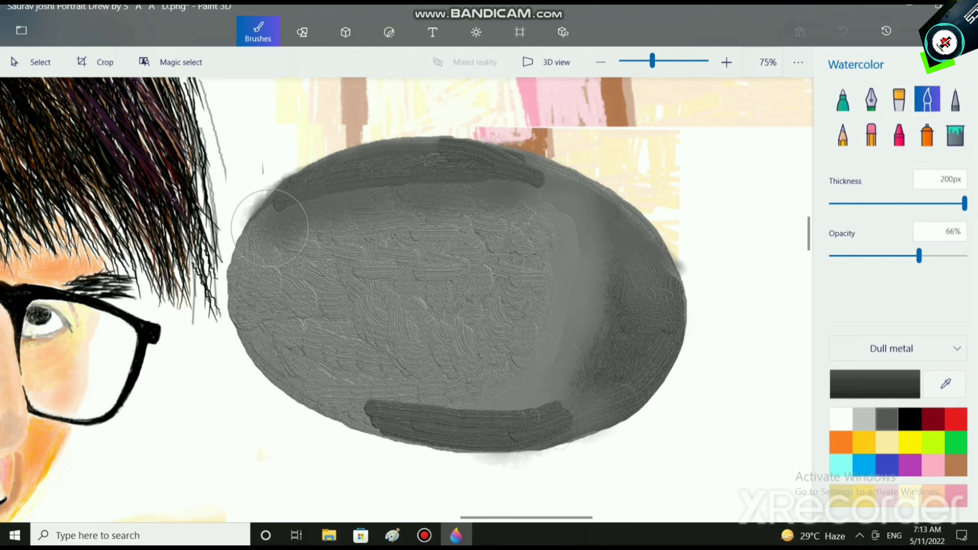
drag(558, 178, 613, 228)
mouse_move(598, 405)
mouse_down()
mouse_move(572, 413)
mouse_move(339, 408)
mouse_up()
mouse_move(565, 401)
mouse_down()
mouse_move(356, 407)
mouse_move(324, 388)
mouse_move(363, 410)
mouse_up()
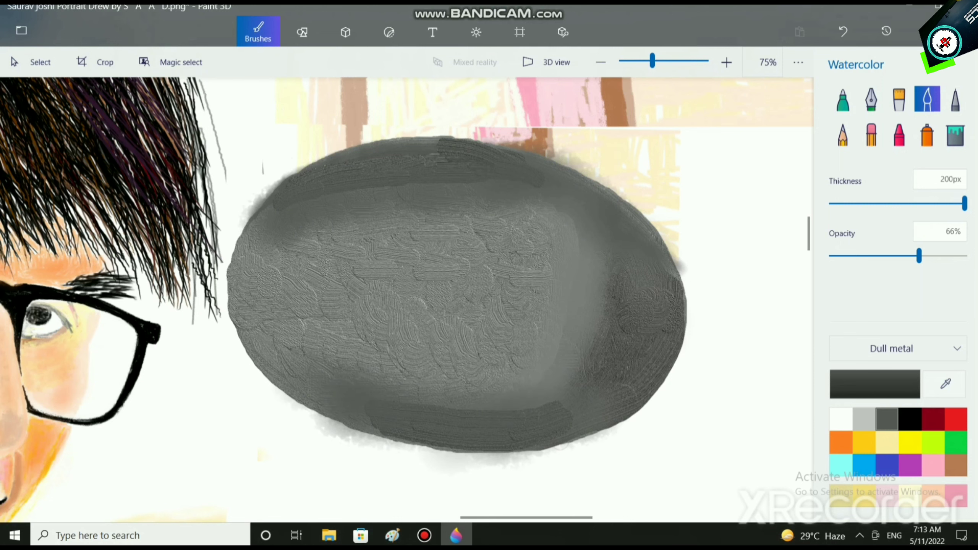
scroll(600, 412, down, 2)
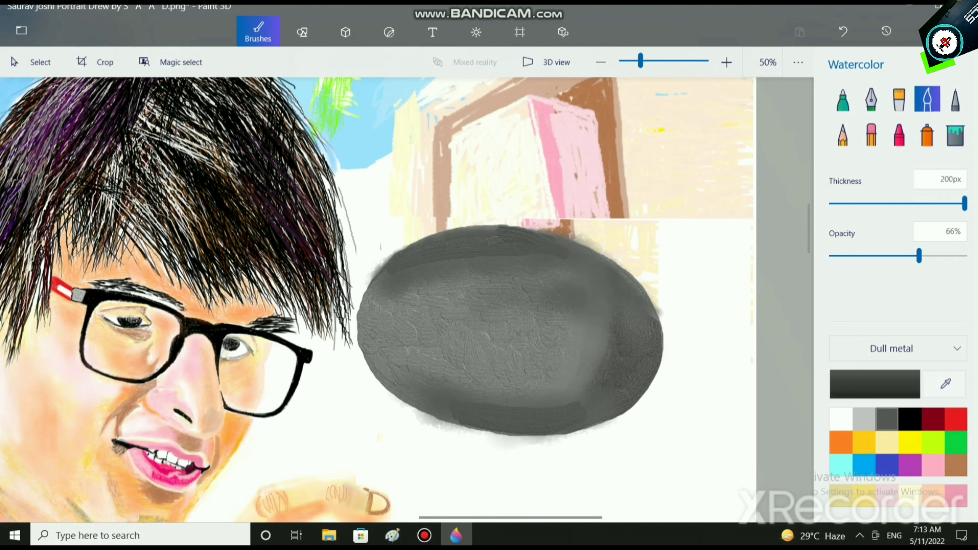
drag(605, 337, 633, 343)
Add soft light gray Dull metal watercolor highlights along the oval's upper edge
click(864, 419)
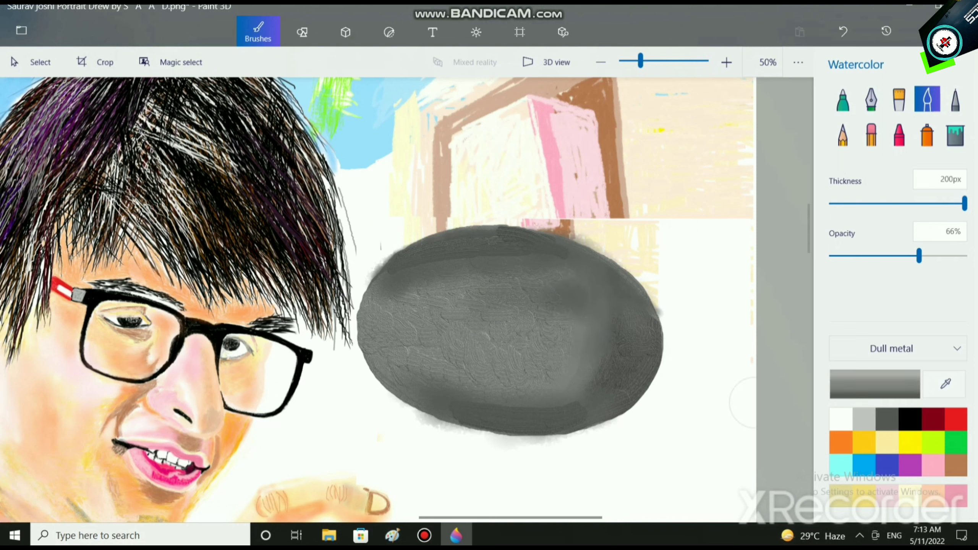
mouse_move(423, 256)
mouse_down()
mouse_move(538, 255)
mouse_move(456, 249)
mouse_up()
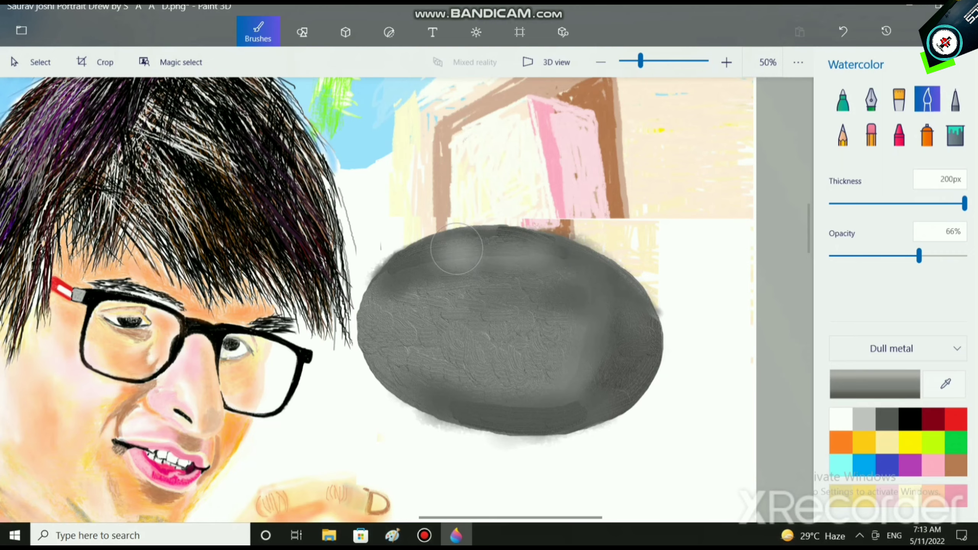
scroll(457, 248, down, 1)
Paint a large letter R on the oval's side nearest the hair with the oil brush at 35px in light gray Dull metal
scroll(494, 360, up, 2)
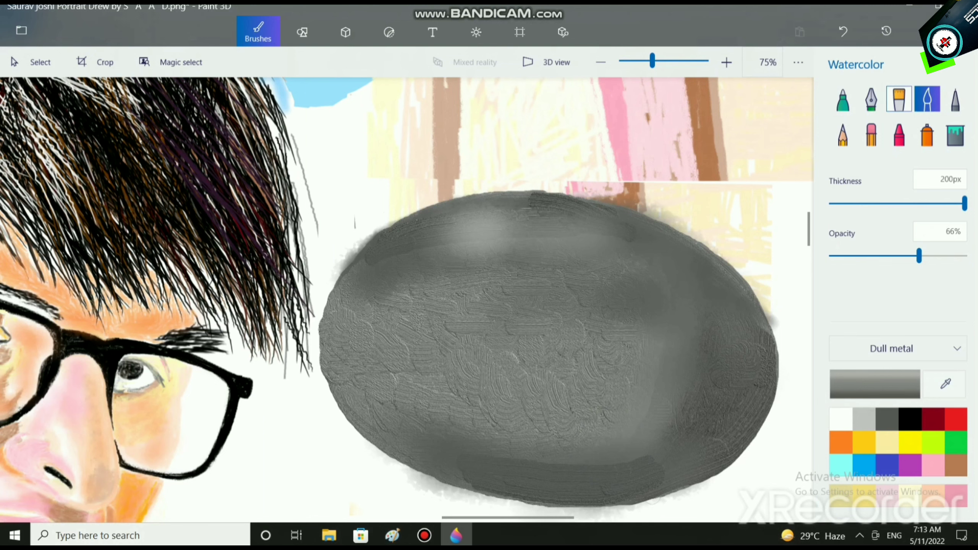
click(899, 99)
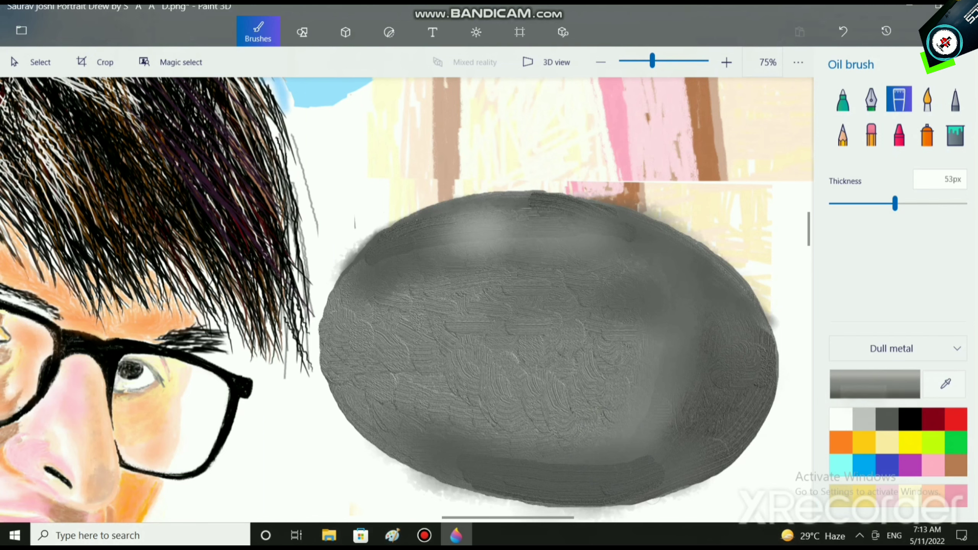
scroll(384, 225, up, 2)
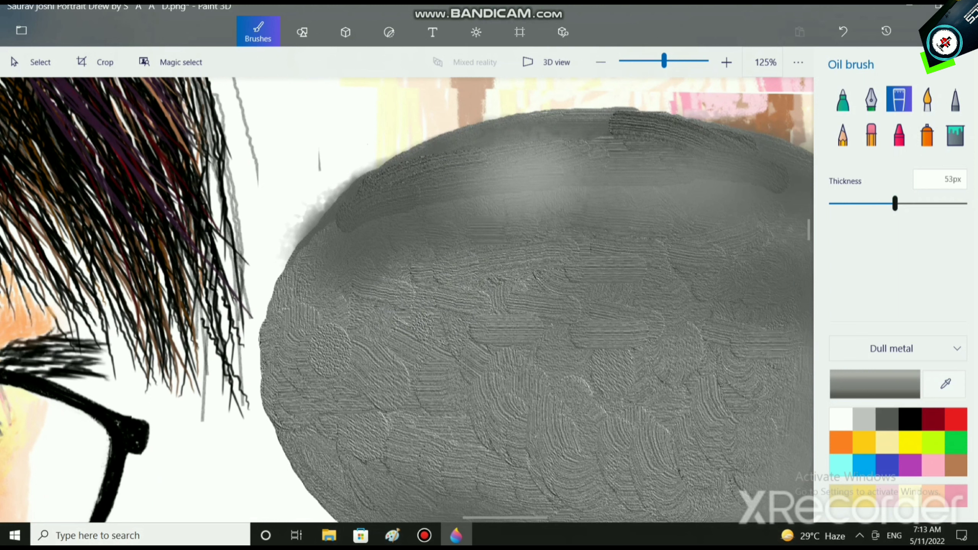
click(878, 204)
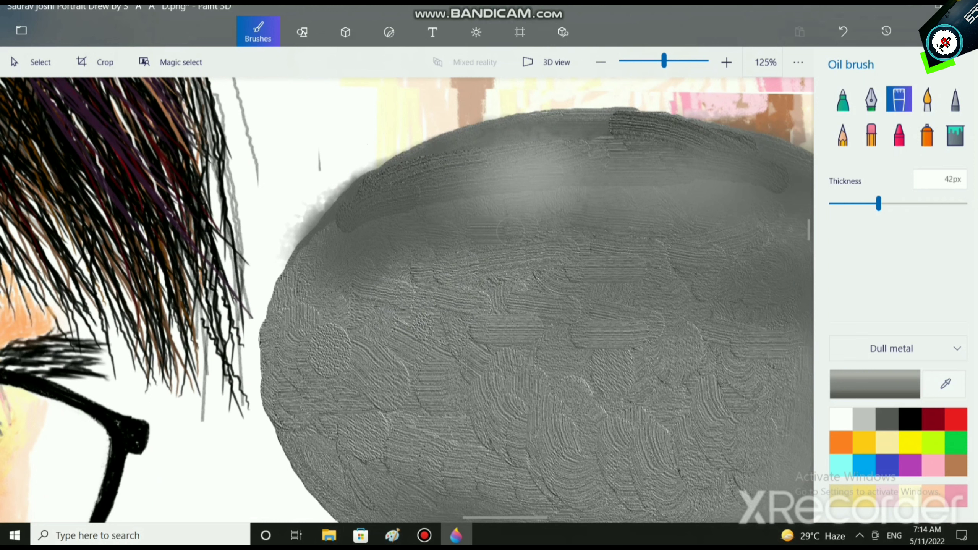
key(bracketleft)
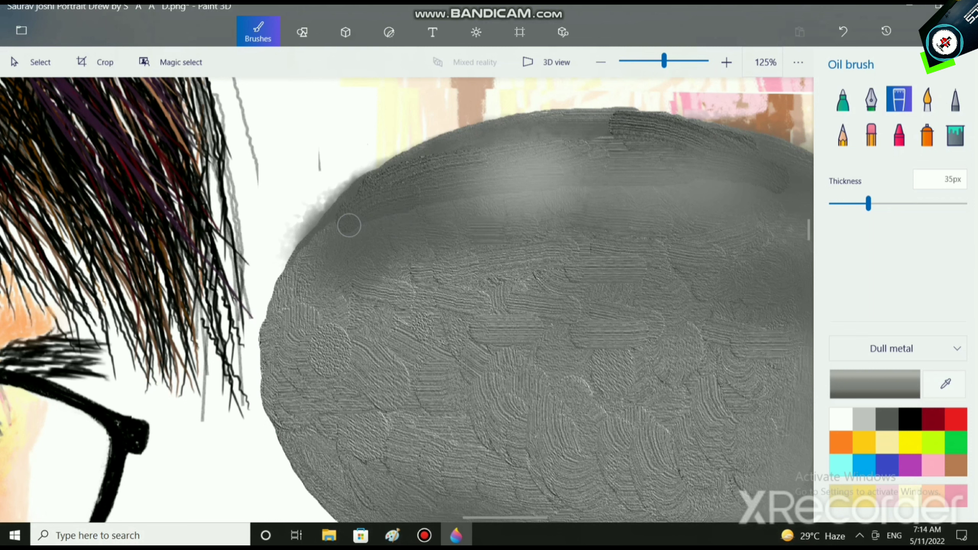
drag(355, 223, 335, 372)
drag(356, 223, 335, 373)
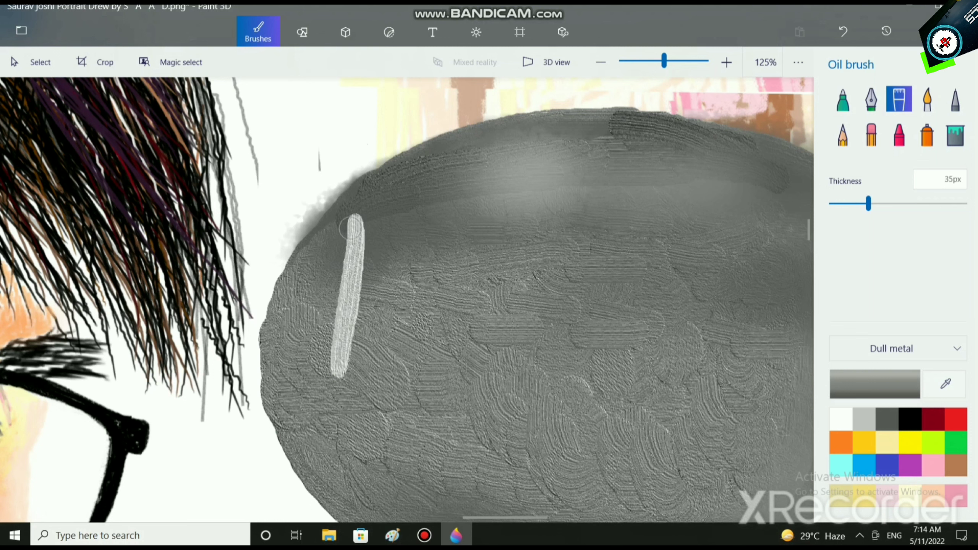
mouse_move(356, 223)
mouse_down()
mouse_move(342, 360)
mouse_move(350, 224)
mouse_move(363, 223)
mouse_move(391, 241)
mouse_move(392, 272)
mouse_move(357, 282)
mouse_move(377, 290)
mouse_move(390, 372)
mouse_up()
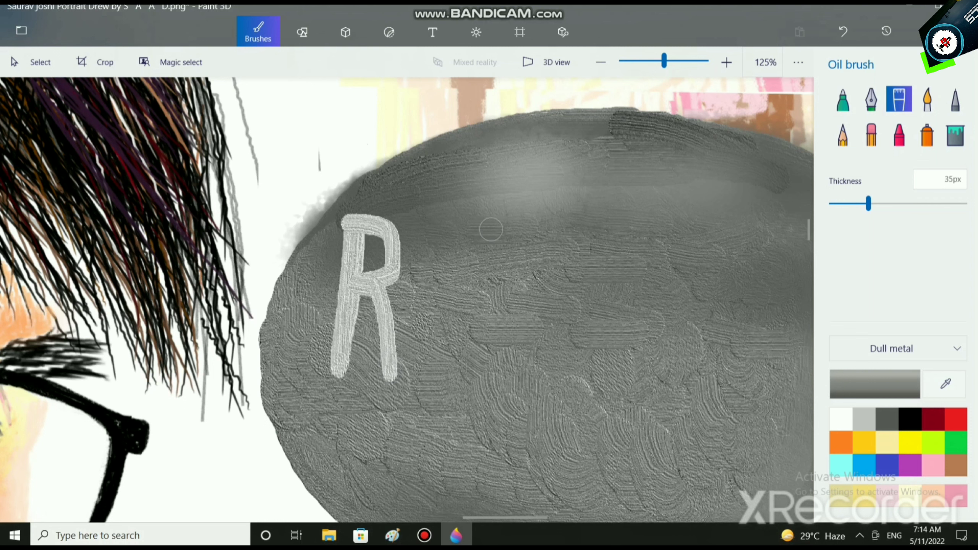
Paint the letters O and D after the R with the same light gray oil brush
mouse_move(493, 220)
mouse_down()
mouse_move(464, 222)
mouse_move(445, 250)
mouse_move(440, 303)
mouse_move(444, 365)
mouse_move(473, 377)
mouse_move(494, 357)
mouse_move(503, 312)
mouse_move(505, 229)
mouse_move(483, 223)
mouse_up()
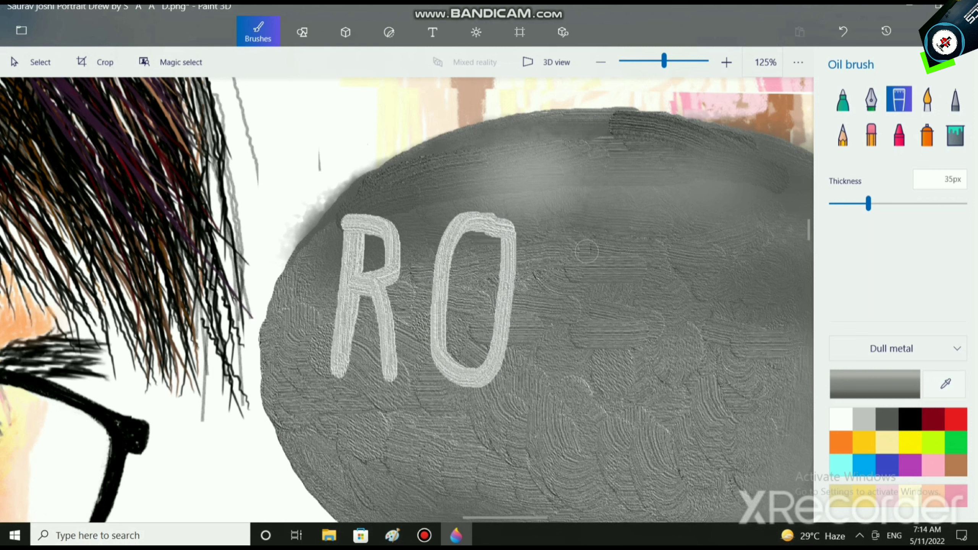
drag(564, 222, 556, 372)
mouse_move(563, 219)
mouse_down()
mouse_move(610, 229)
mouse_move(616, 355)
mouse_move(604, 369)
mouse_move(558, 373)
mouse_up()
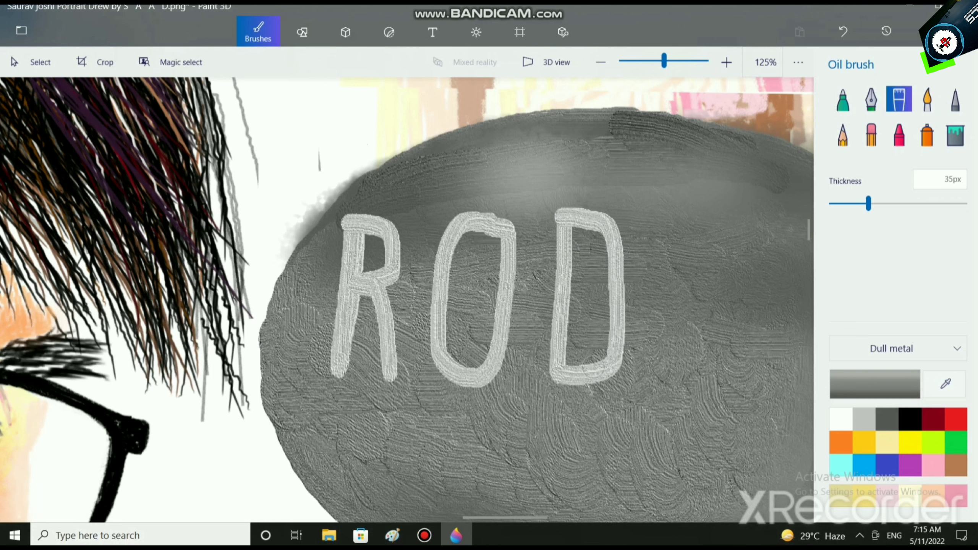
Redo the last stroke of the D and paint a letter E after it with the 35px light gray Dull metal oil brush
key(ctrl+z)
mouse_move(563, 221)
mouse_down()
mouse_move(611, 223)
mouse_move(619, 290)
mouse_move(612, 360)
mouse_move(601, 372)
mouse_move(560, 373)
mouse_up()
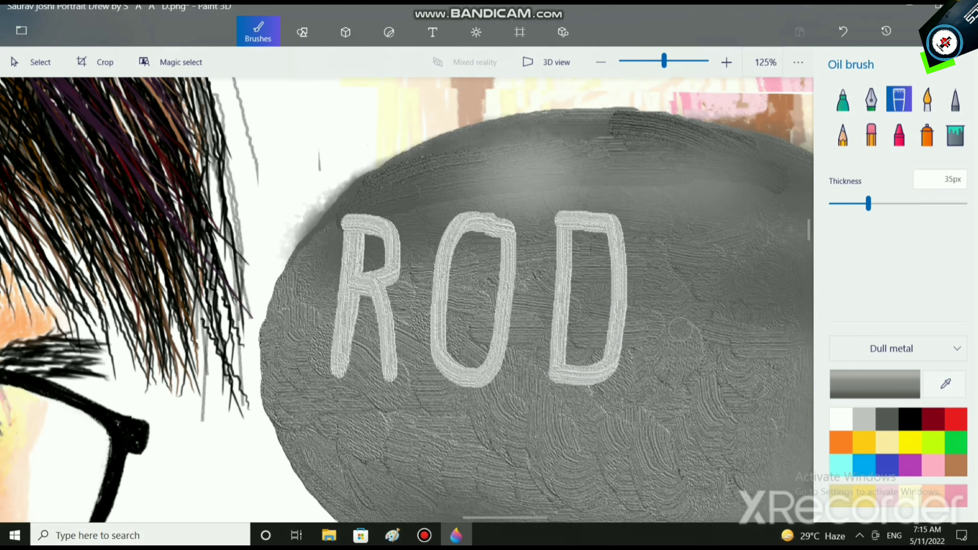
scroll(680, 330, right, 2)
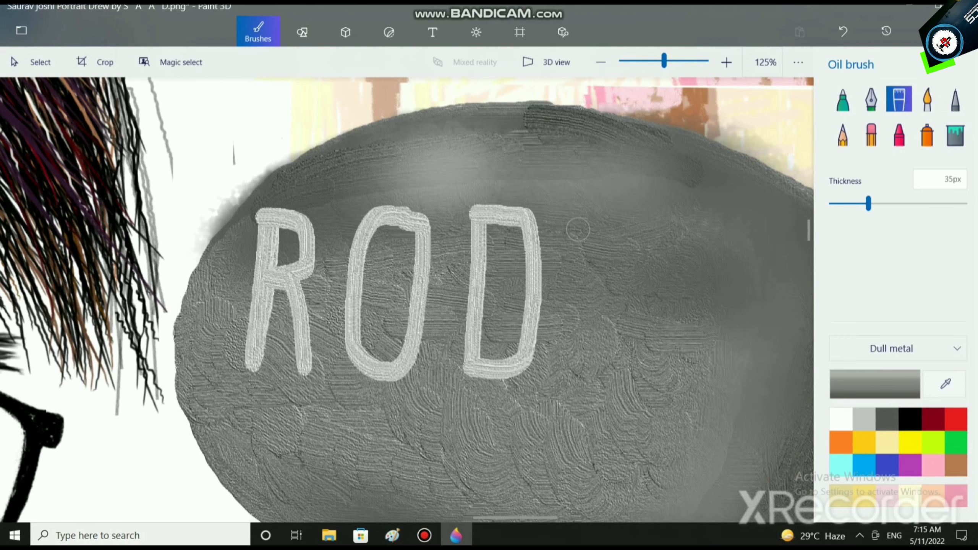
drag(578, 218, 579, 368)
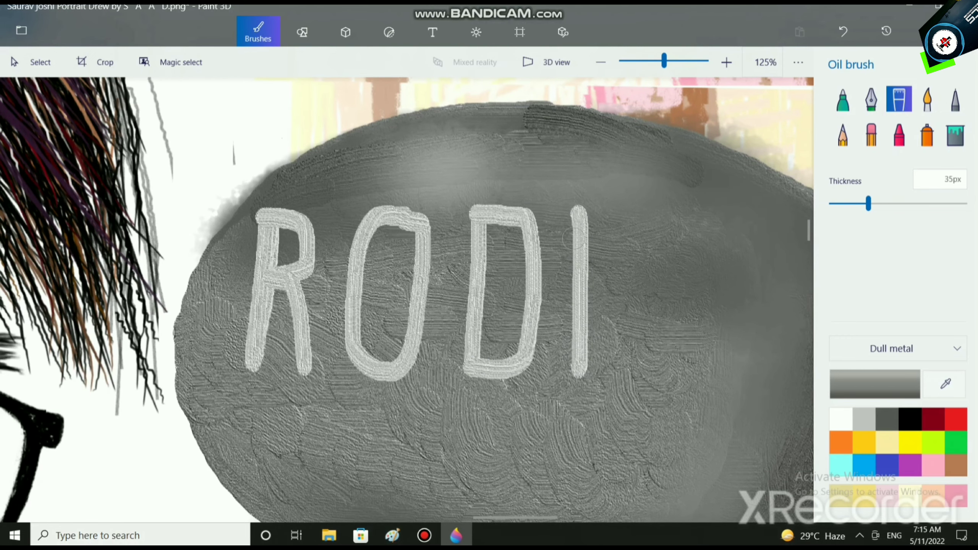
drag(575, 238, 576, 362)
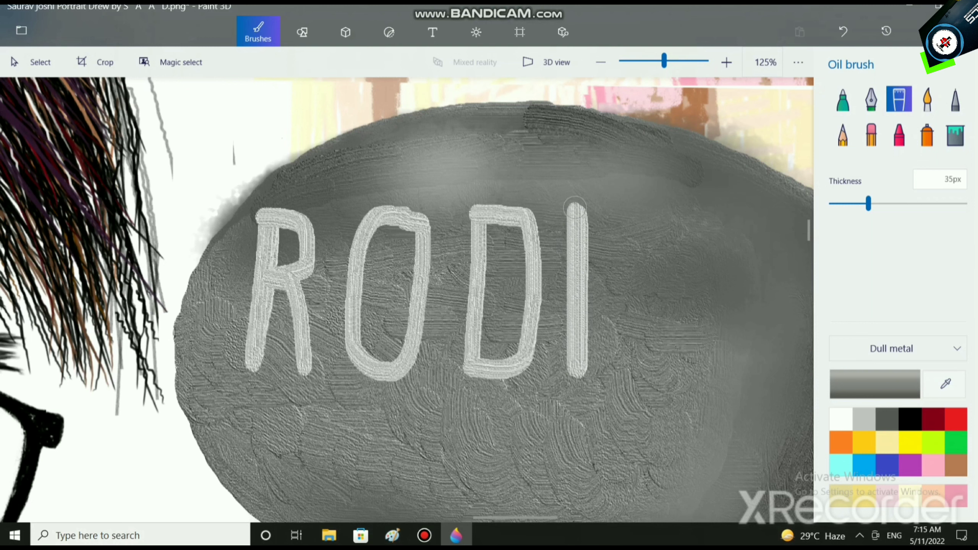
mouse_move(576, 208)
mouse_down()
mouse_move(637, 208)
mouse_move(630, 221)
mouse_move(583, 219)
mouse_move(621, 223)
mouse_up()
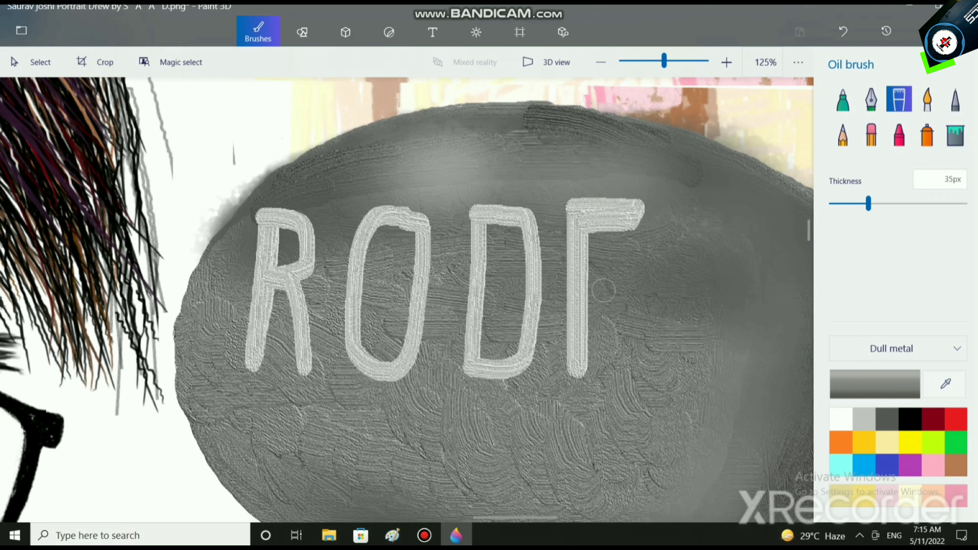
mouse_move(582, 286)
mouse_down()
mouse_move(632, 282)
mouse_move(624, 292)
mouse_move(585, 292)
mouse_up()
mouse_move(576, 367)
mouse_down()
mouse_move(637, 357)
mouse_move(632, 368)
mouse_move(574, 368)
mouse_move(647, 353)
mouse_move(637, 357)
mouse_up()
ctrl+scroll(629, 365, down, 5)
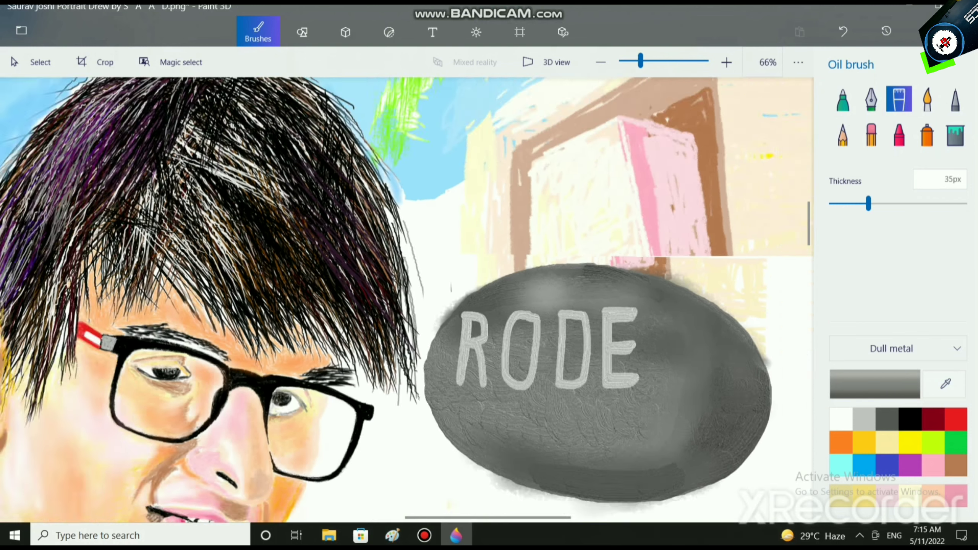
ctrl+scroll(685, 454, down, 3)
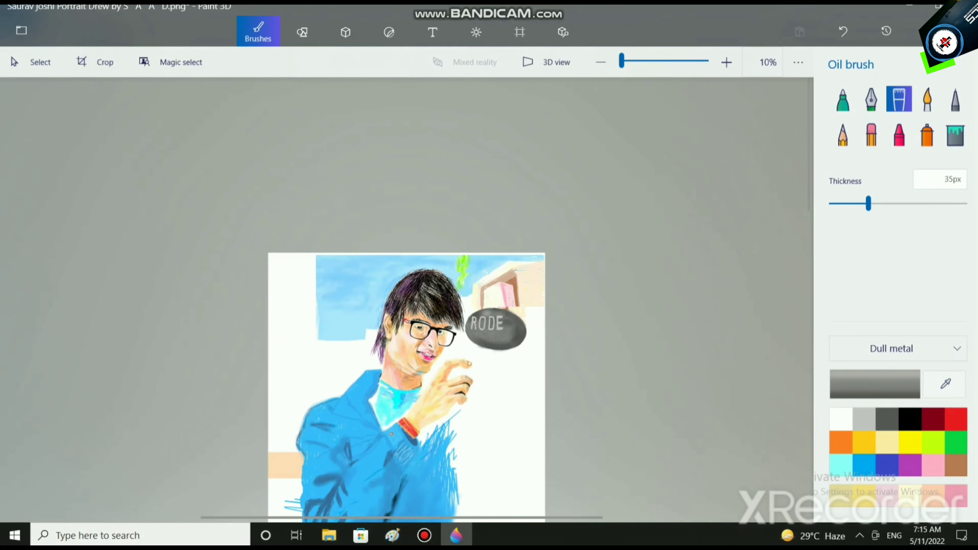
ctrl+scroll(555, 374, up, 4)
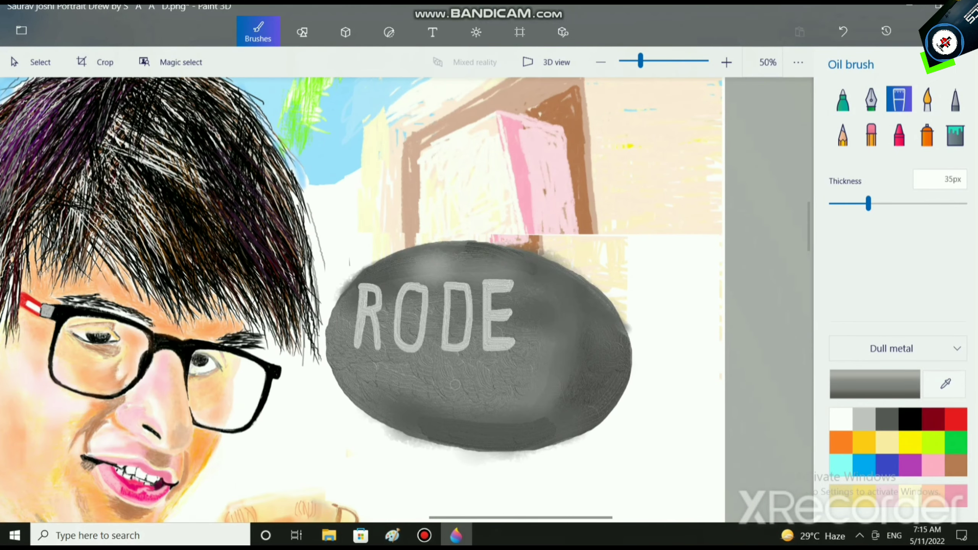
ctrl+scroll(498, 374, down, 2)
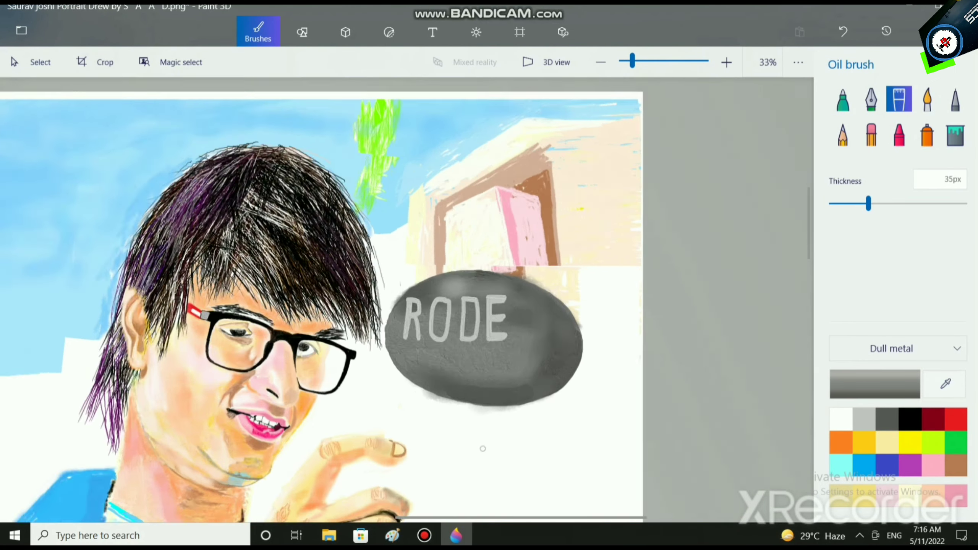
ctrl+scroll(422, 381, up, 4)
ctrl+scroll(399, 355, up, 1)
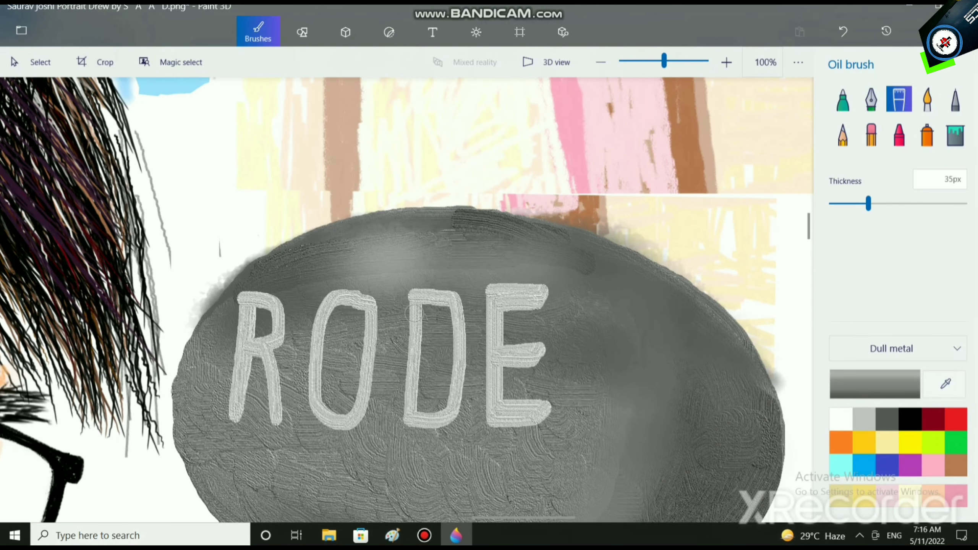
mouse_move(409, 298)
mouse_down()
mouse_move(404, 338)
mouse_move(408, 304)
mouse_move(408, 418)
mouse_up()
mouse_move(406, 324)
mouse_down()
mouse_move(406, 418)
mouse_move(402, 338)
mouse_up()
key(ctrl+z)
key(ctrl+z)
key(ctrl+z)
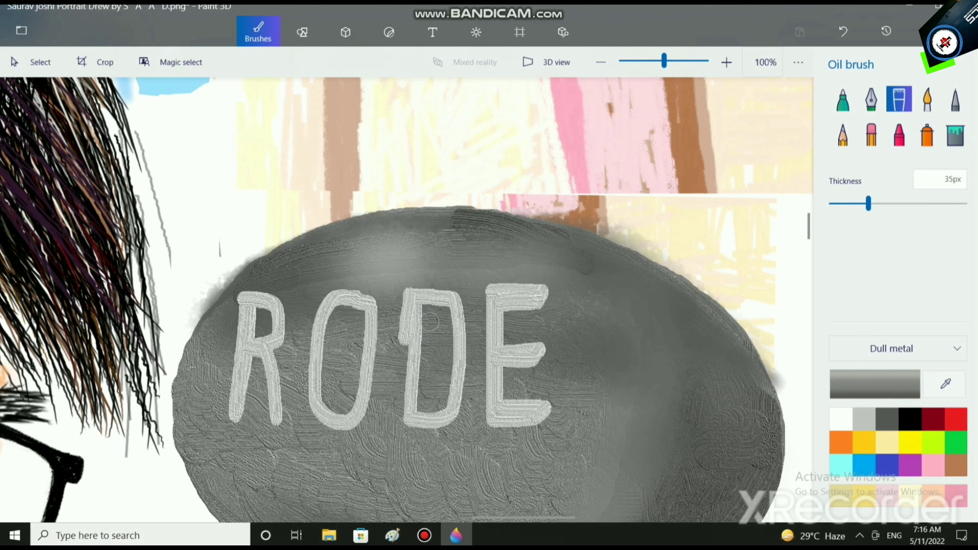
Set the oil brush thickness to 39px and thicken the strokes of the letters D and O in light gray Dull metal
click(871, 204)
drag(871, 203, 874, 203)
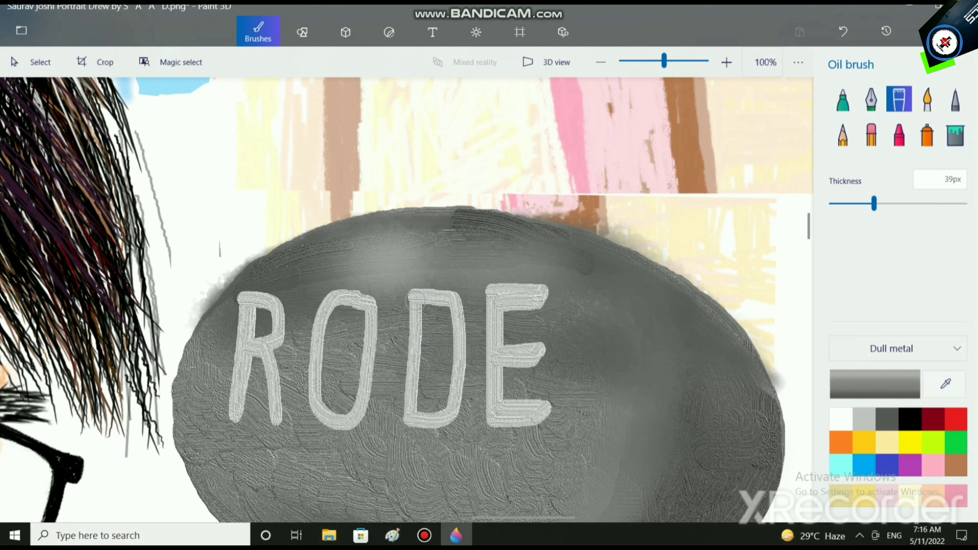
mouse_move(417, 300)
mouse_down()
mouse_move(412, 398)
mouse_move(409, 297)
mouse_move(412, 408)
mouse_up()
drag(408, 300, 408, 417)
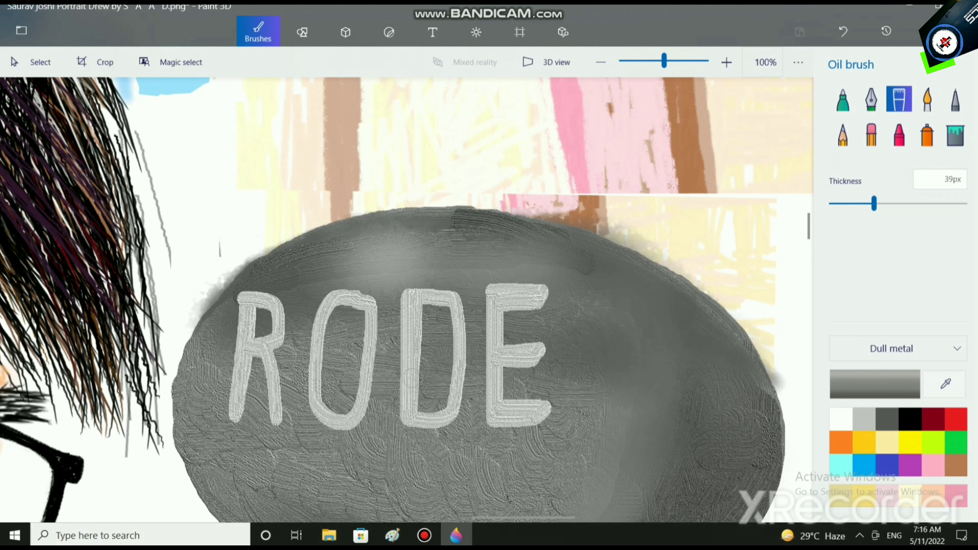
drag(404, 313, 404, 418)
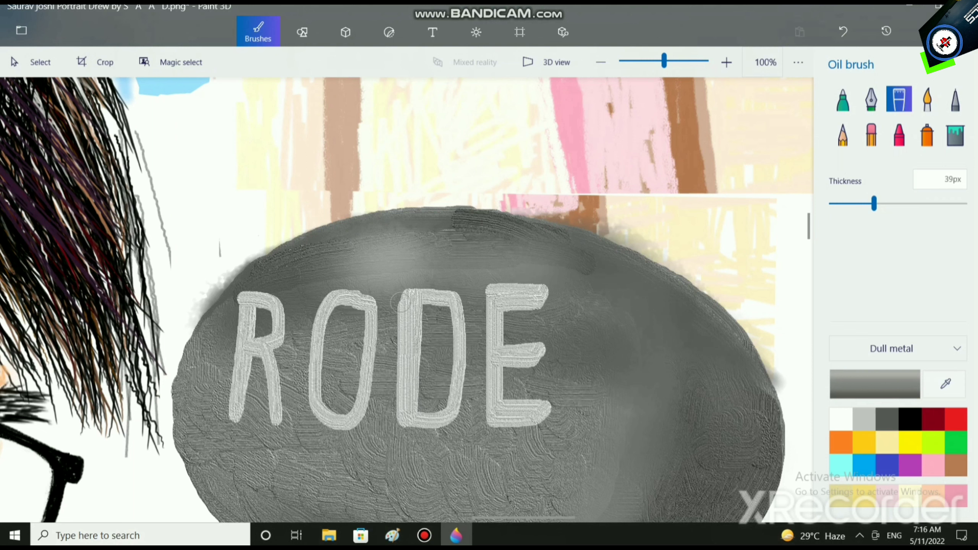
mouse_move(401, 303)
mouse_down()
mouse_move(454, 304)
mouse_move(460, 324)
mouse_move(465, 396)
mouse_move(457, 414)
mouse_move(418, 421)
mouse_up()
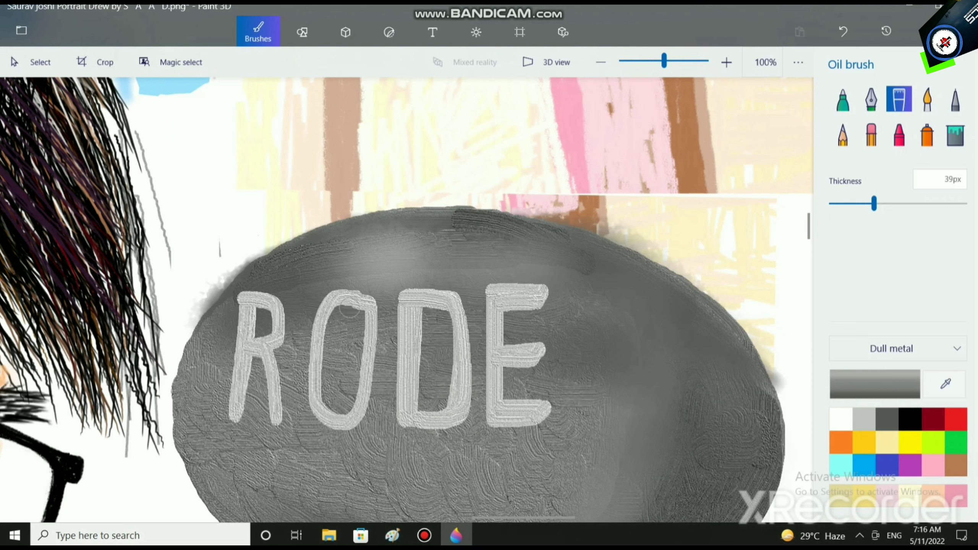
mouse_move(371, 305)
mouse_down()
mouse_move(329, 297)
mouse_move(310, 369)
mouse_move(321, 417)
mouse_move(346, 420)
mouse_move(364, 407)
mouse_move(369, 297)
mouse_up()
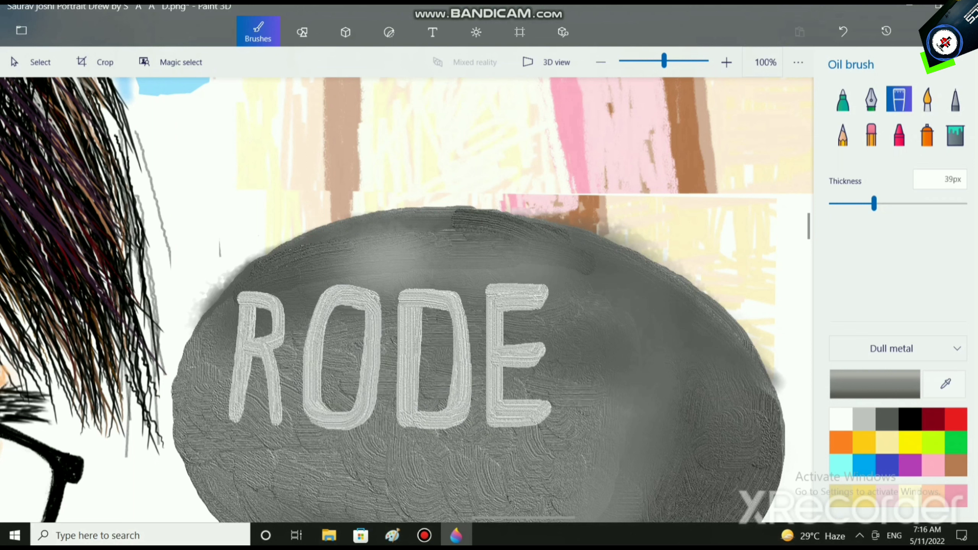
Select the area around the whole lettered oval and resize the selection to 1324 × 940 px
scroll(392, 434, down, 5)
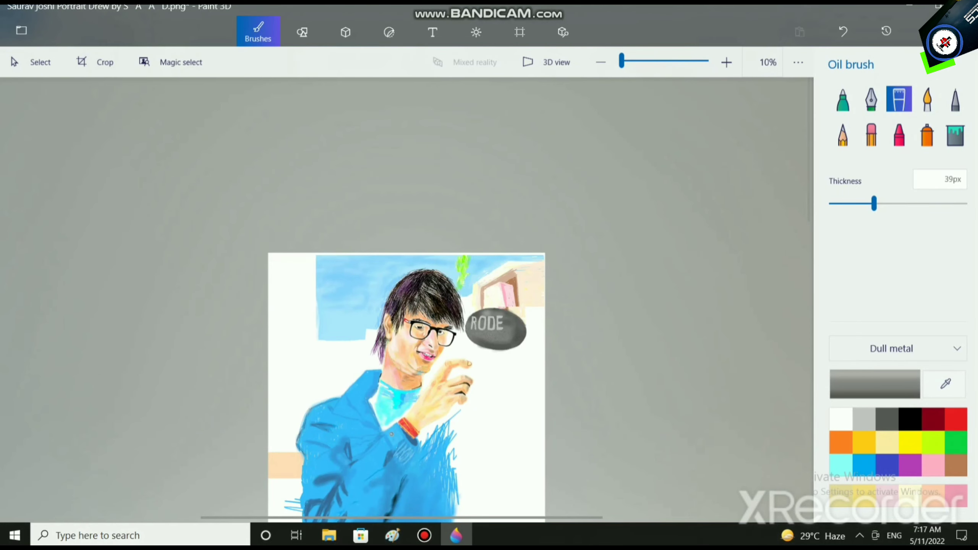
scroll(532, 358, up, 4)
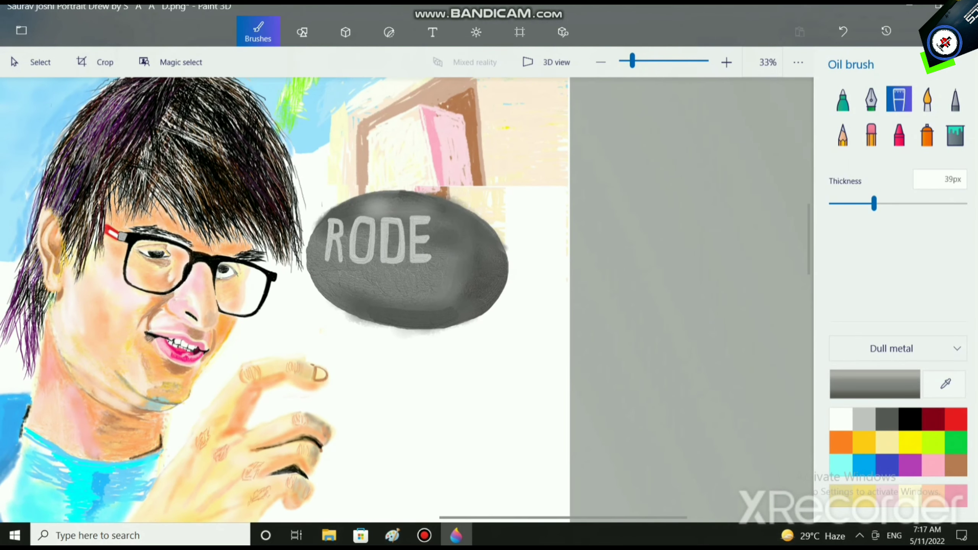
click(33, 62)
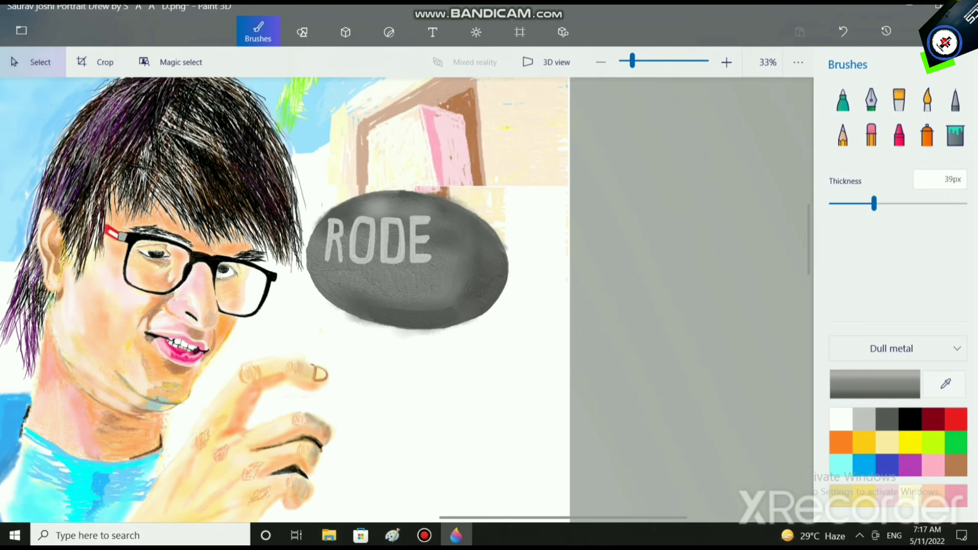
drag(309, 182, 346, 283)
click(303, 181)
drag(304, 181, 367, 282)
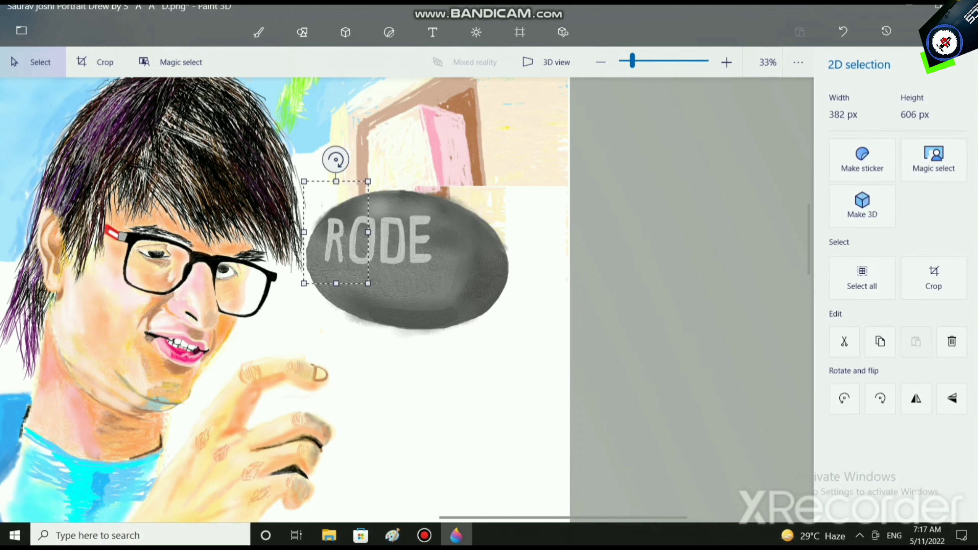
mouse_move(498, 353)
mouse_down()
mouse_move(310, 192)
mouse_move(306, 149)
mouse_move(305, 187)
mouse_up()
drag(525, 267, 538, 267)
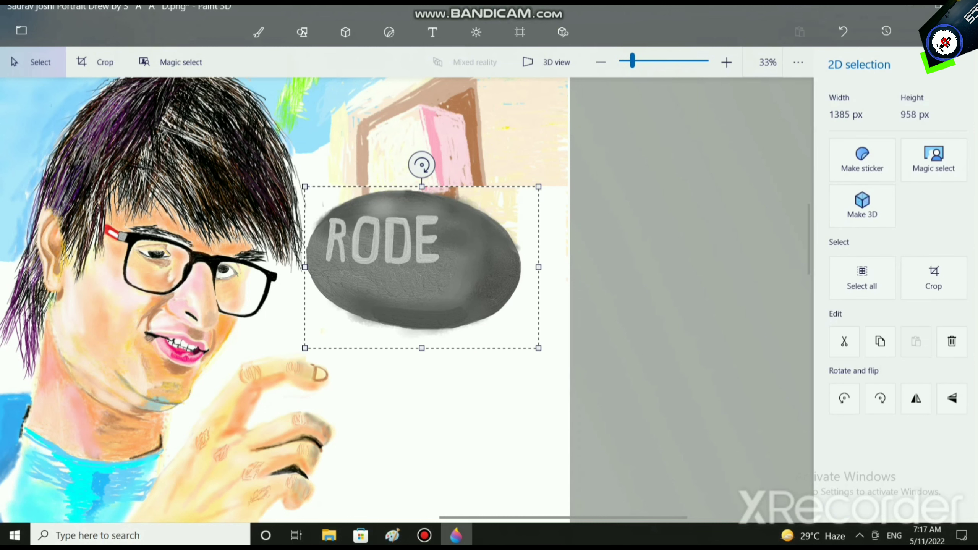
drag(539, 267, 547, 267)
mouse_move(547, 186)
mouse_down()
mouse_move(529, 181)
mouse_move(528, 189)
mouse_up()
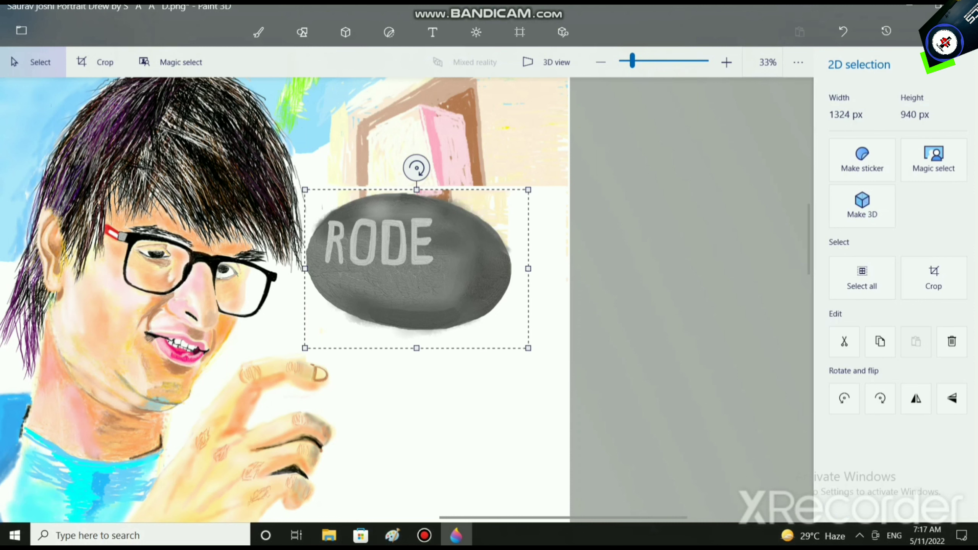
click(257, 32)
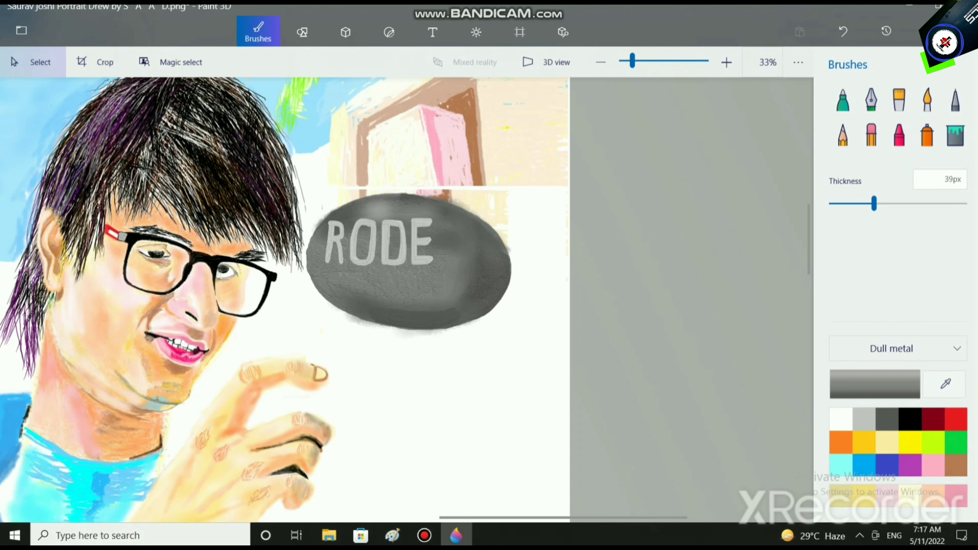
drag(438, 210, 339, 280)
key(Escape)
mouse_move(435, 215)
mouse_down()
mouse_move(387, 274)
mouse_move(327, 279)
mouse_move(324, 270)
mouse_up()
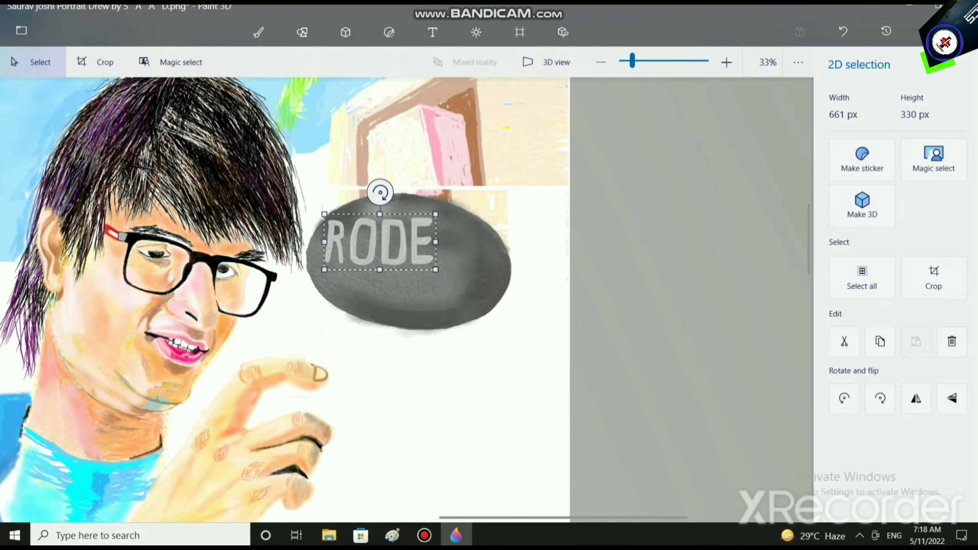
click(258, 32)
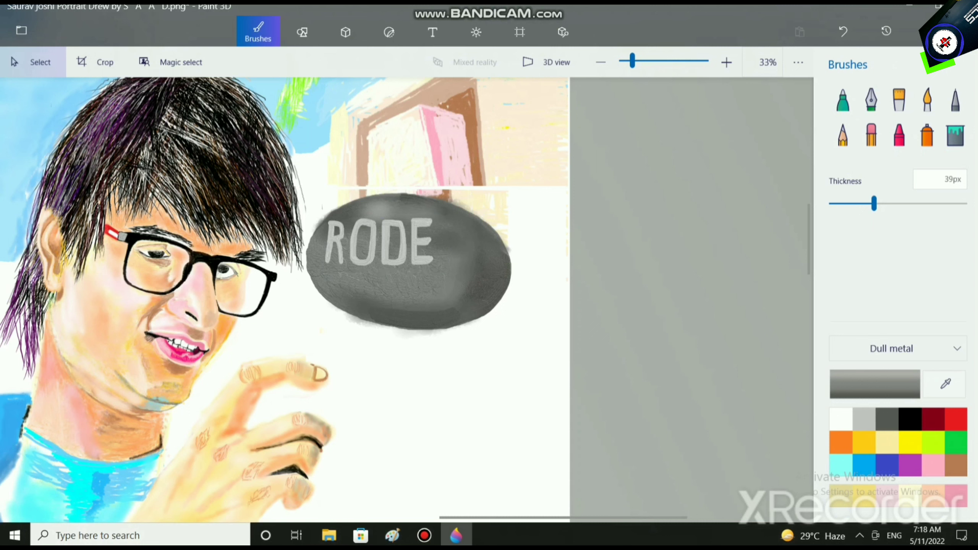
Select the RODE lettering closely, about 649 × 315 px, and narrow the selection to 519 px wide
drag(434, 262, 376, 237)
key(b)
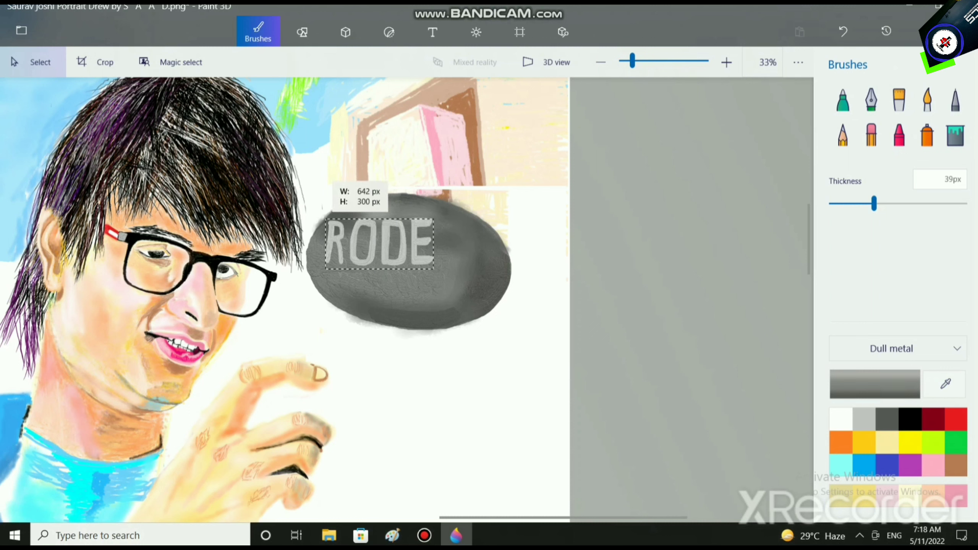
key(ctrl+z)
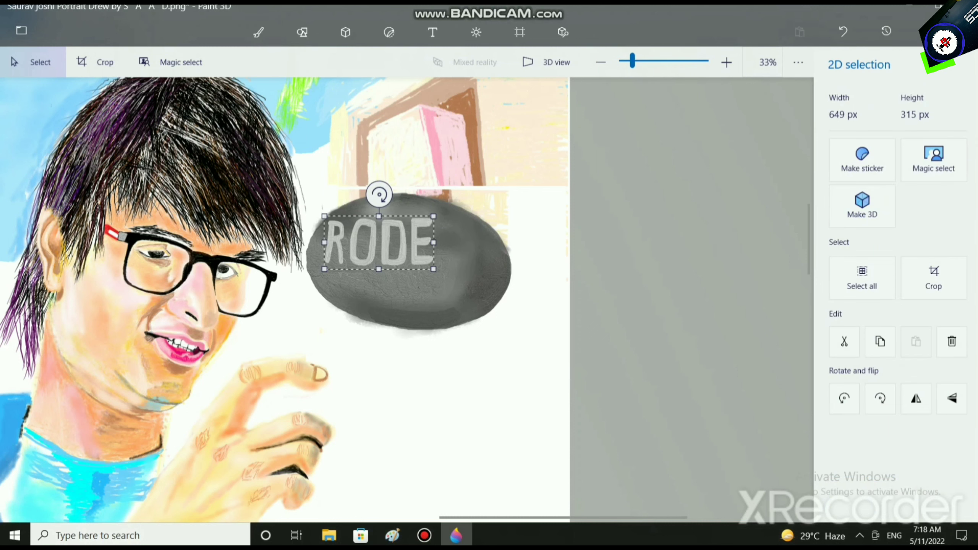
key(ctrl+z)
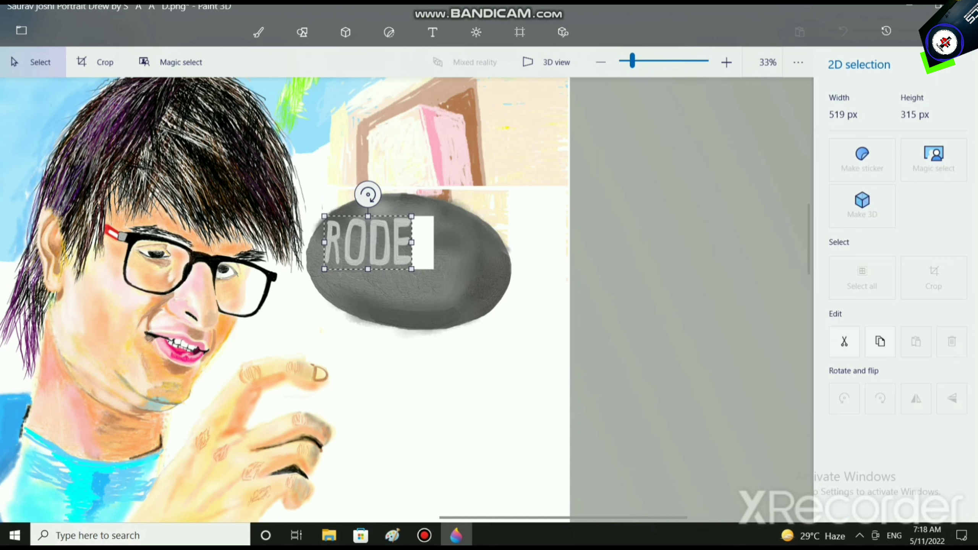
Rotate the selected RODE lettering about 4° clockwise and shift it slightly down toward the hair
drag(368, 194, 371, 194)
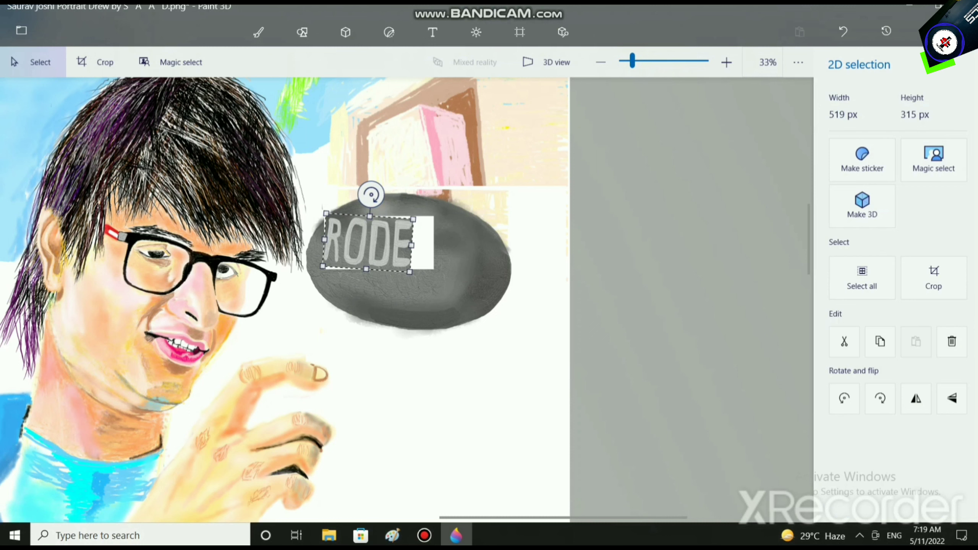
drag(371, 194, 370, 195)
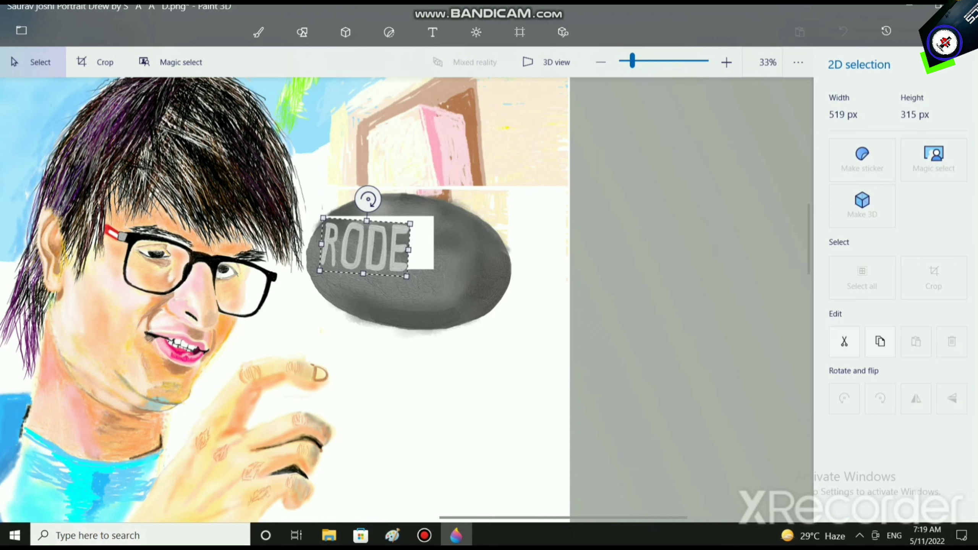
drag(365, 199, 365, 199)
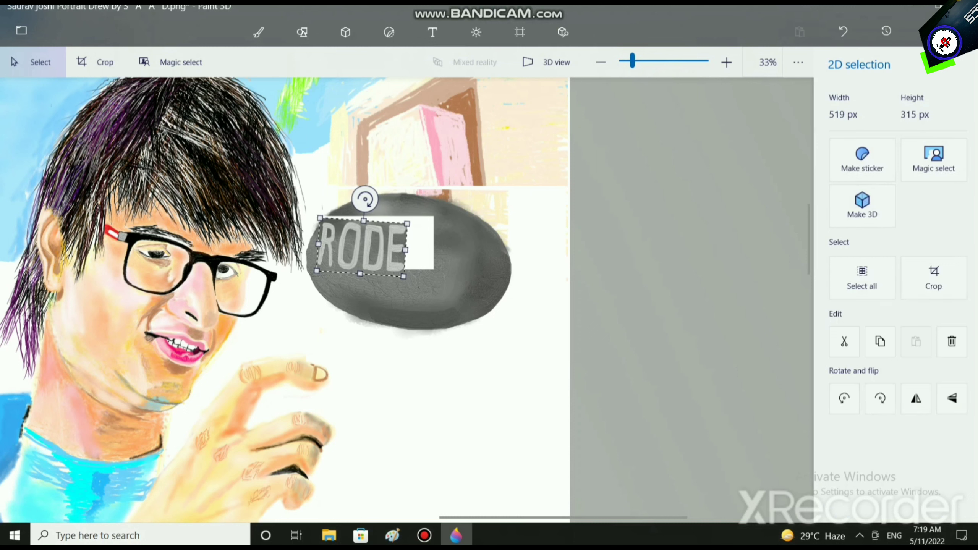
Narrow the tilted RODE lettering to 450 px wide, commit it at a 4° rotation, and return to the Oil brush
drag(405, 250, 393, 249)
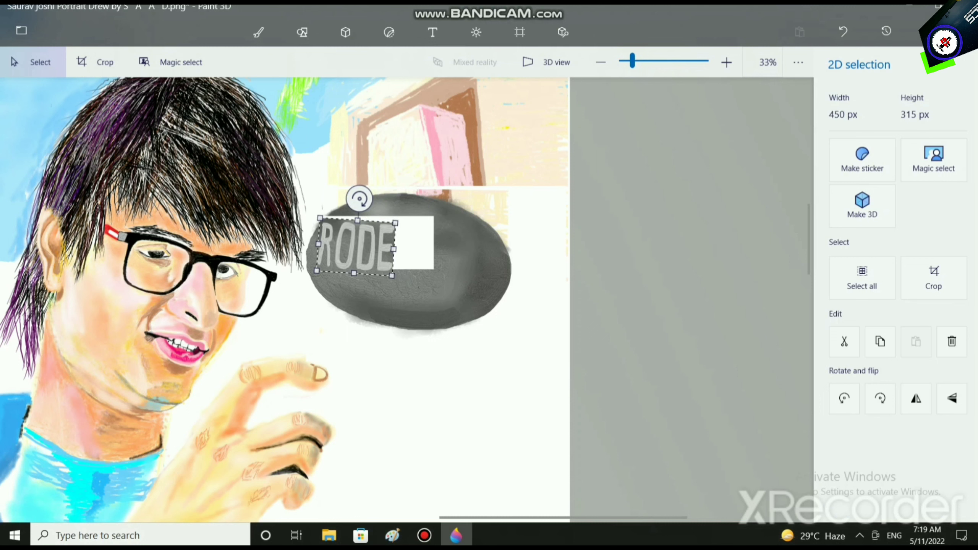
drag(359, 199, 358, 198)
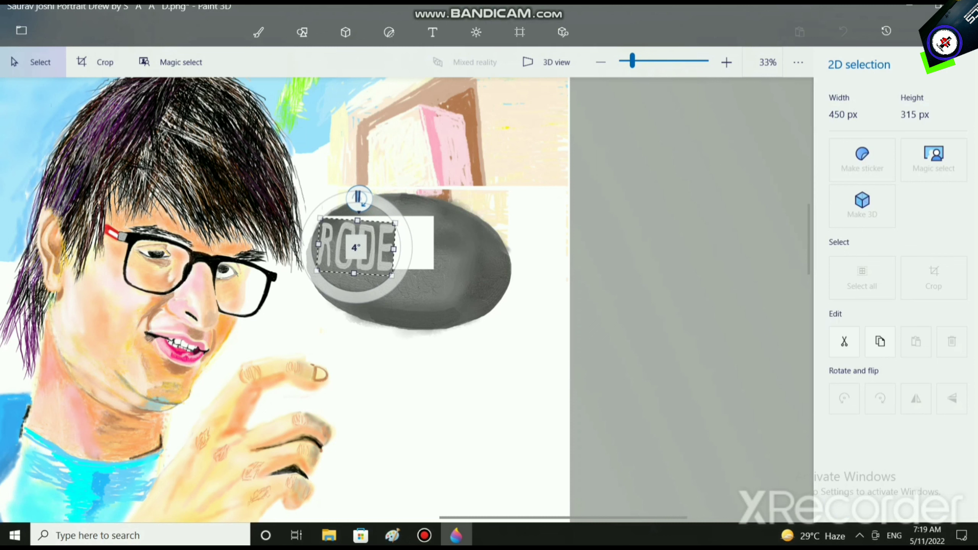
drag(358, 198, 358, 198)
click(258, 32)
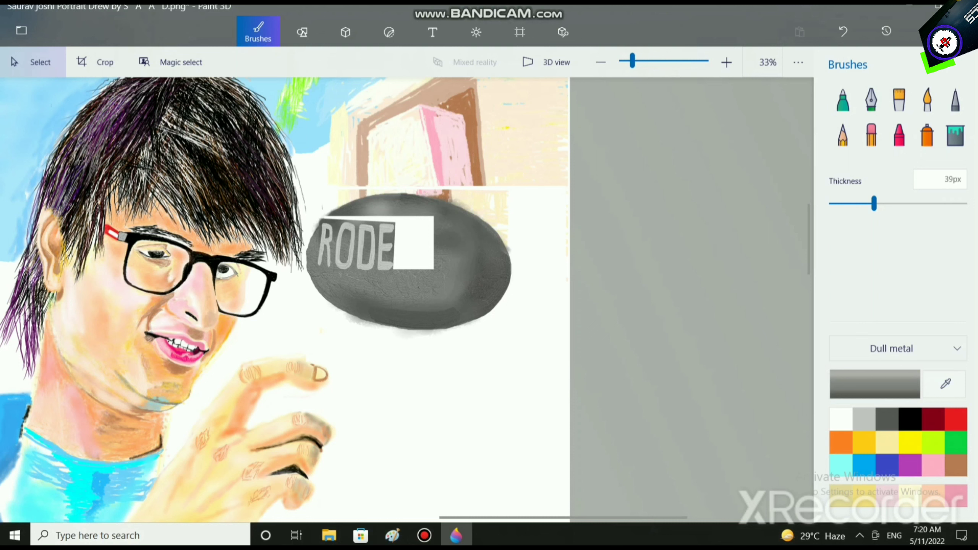
click(899, 99)
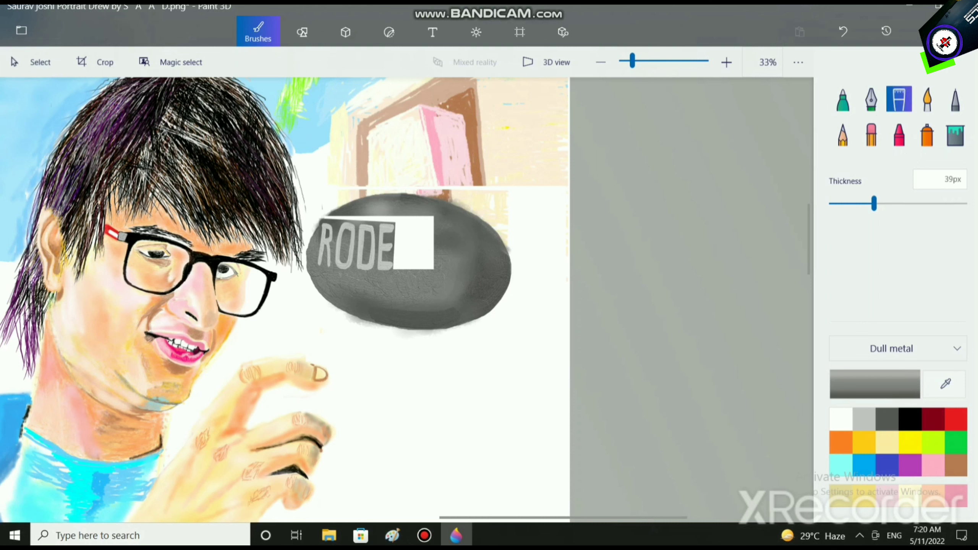
Thicken the Oil brush to 78 px, try light and dark gray strokes over the white gap beside RODE, and undo the last dark stroke
drag(426, 257, 404, 261)
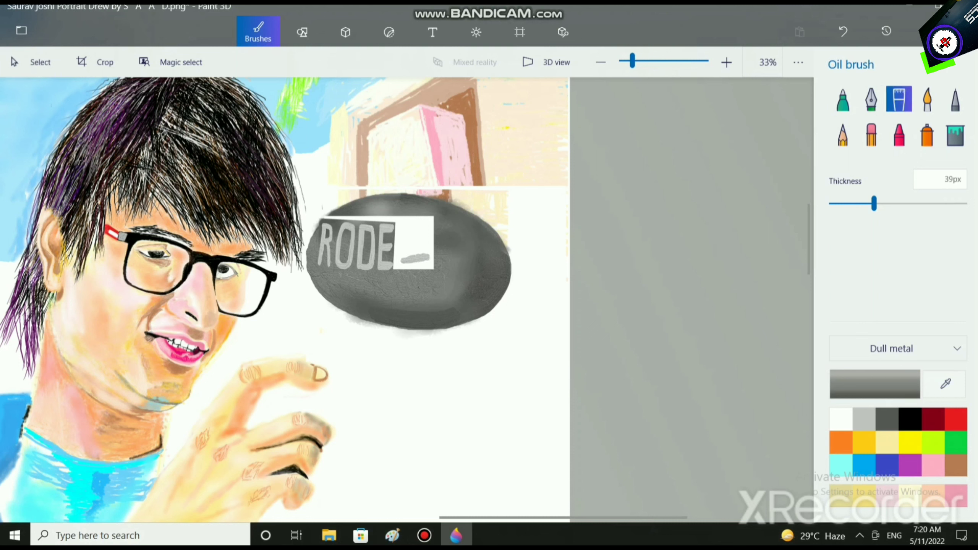
drag(874, 203, 931, 204)
mouse_move(423, 265)
mouse_down()
mouse_move(423, 228)
mouse_move(428, 271)
mouse_move(390, 268)
mouse_up()
click(887, 419)
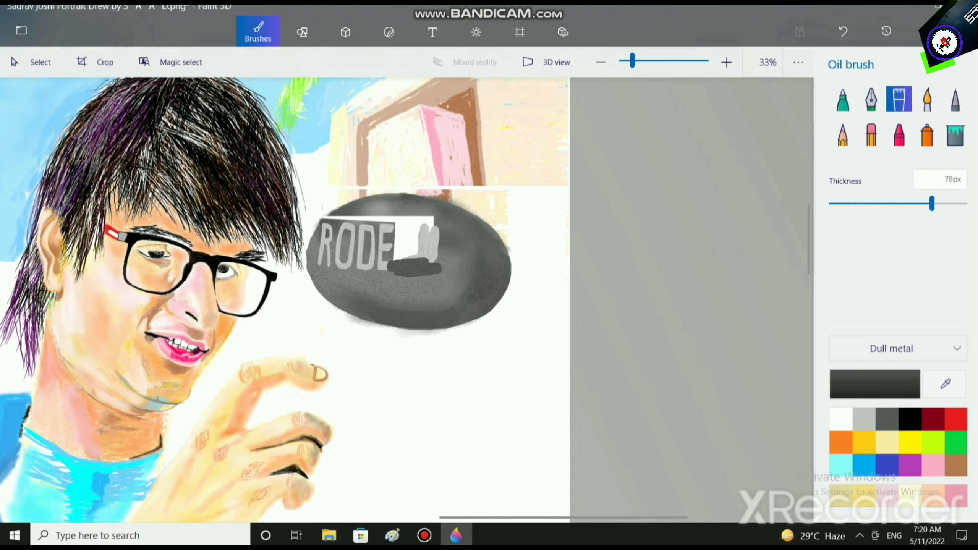
key(ctrl+z)
Mix a slightly lighter shade of the dark gray and paint over the white gaps beside and above the RODE lettering
click(875, 384)
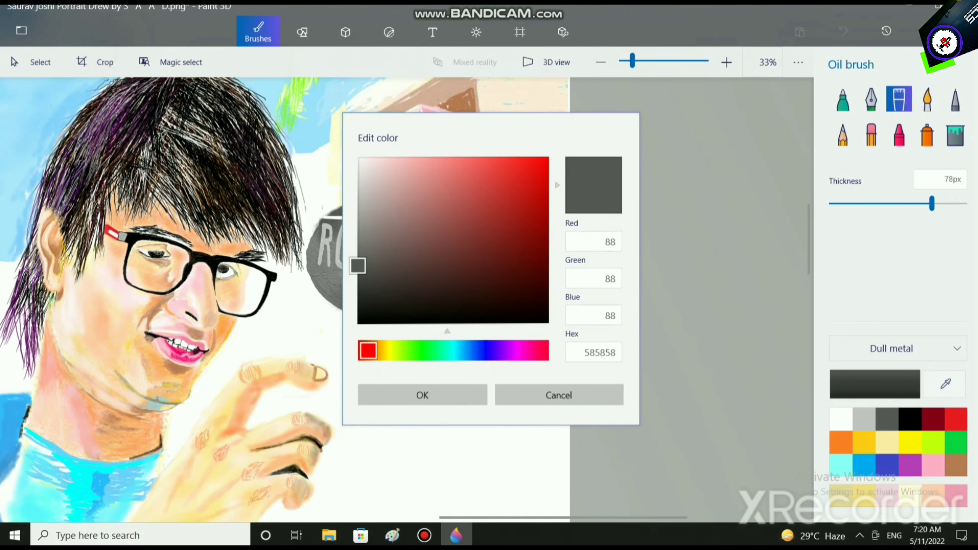
drag(358, 266, 362, 237)
click(423, 395)
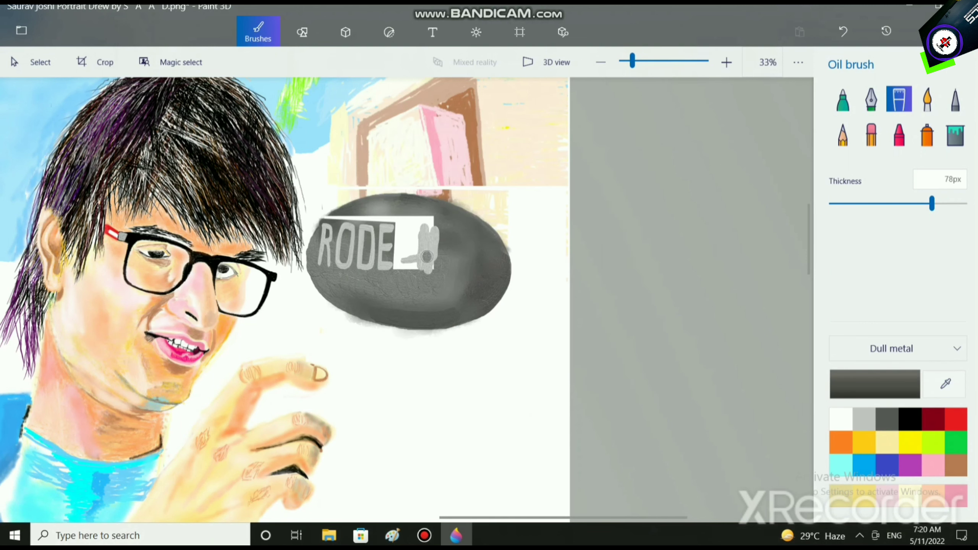
mouse_move(426, 256)
mouse_down()
mouse_move(429, 237)
mouse_move(406, 266)
mouse_move(411, 220)
mouse_move(446, 221)
mouse_up()
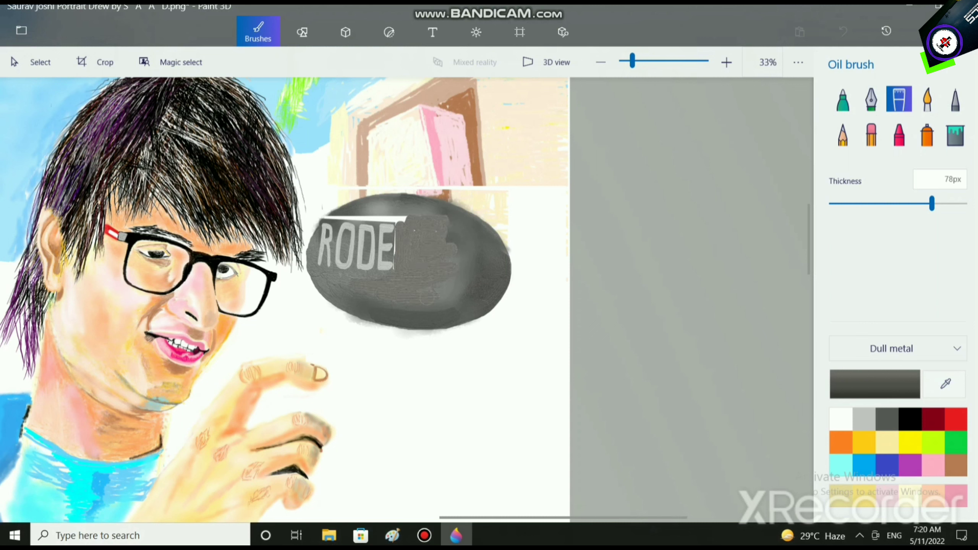
scroll(423, 270, up, 3)
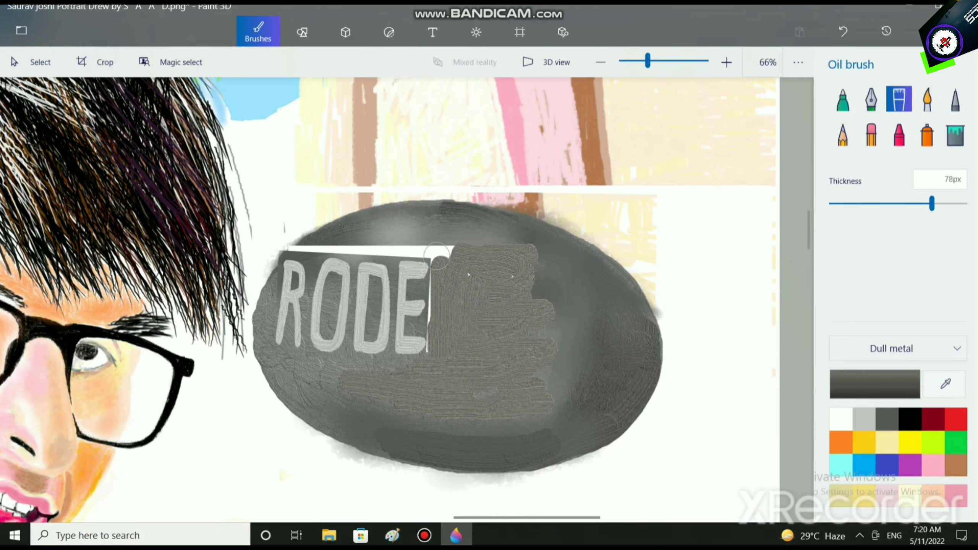
mouse_move(460, 250)
mouse_down()
mouse_move(413, 234)
mouse_move(264, 232)
mouse_move(286, 241)
mouse_move(272, 243)
mouse_move(462, 246)
mouse_up()
scroll(424, 347, up, 1)
Reduce the Oil brush to 32 px and cover the remaining white slivers above RODE and around the arms of the E
drag(931, 204, 865, 203)
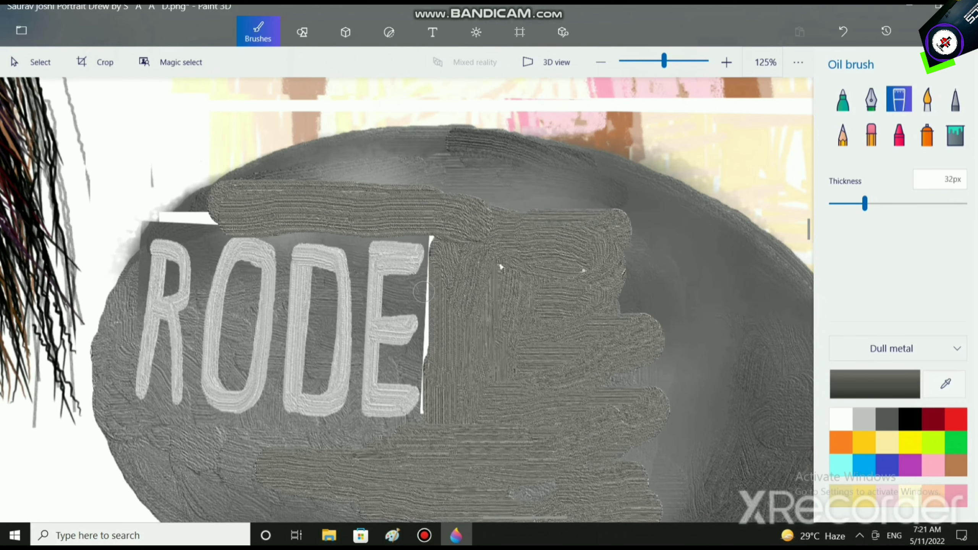
mouse_move(426, 285)
mouse_down()
mouse_move(432, 361)
mouse_move(434, 231)
mouse_move(431, 401)
mouse_move(427, 323)
mouse_move(516, 270)
mouse_move(616, 271)
mouse_move(657, 309)
mouse_move(658, 386)
mouse_move(606, 401)
mouse_up()
mouse_move(232, 220)
mouse_down()
mouse_move(174, 220)
mouse_move(254, 186)
mouse_up()
scroll(460, 301, down, 1)
scroll(432, 370, up, 3)
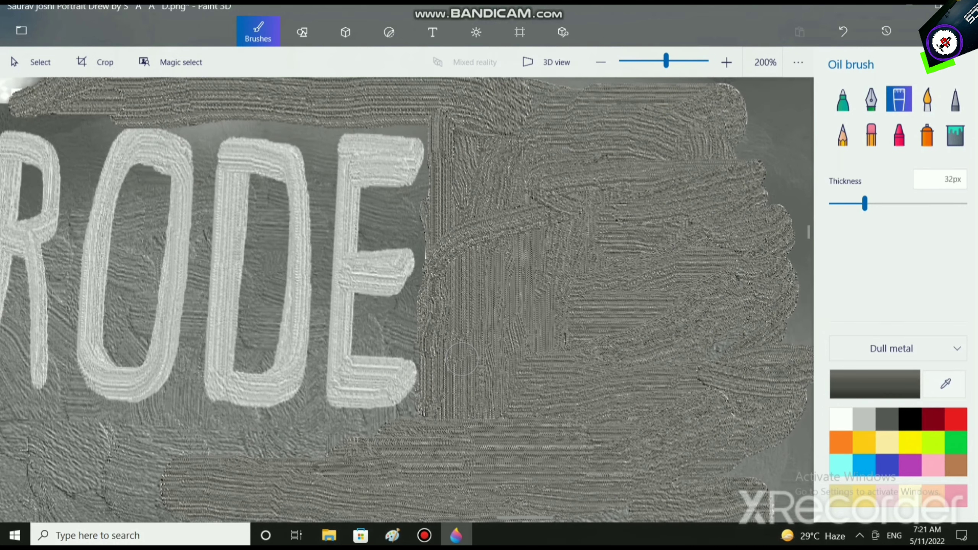
mouse_move(424, 329)
mouse_down()
mouse_move(384, 327)
mouse_move(378, 312)
mouse_move(418, 305)
mouse_move(432, 271)
mouse_move(420, 286)
mouse_move(433, 264)
mouse_move(417, 230)
mouse_move(402, 217)
mouse_up()
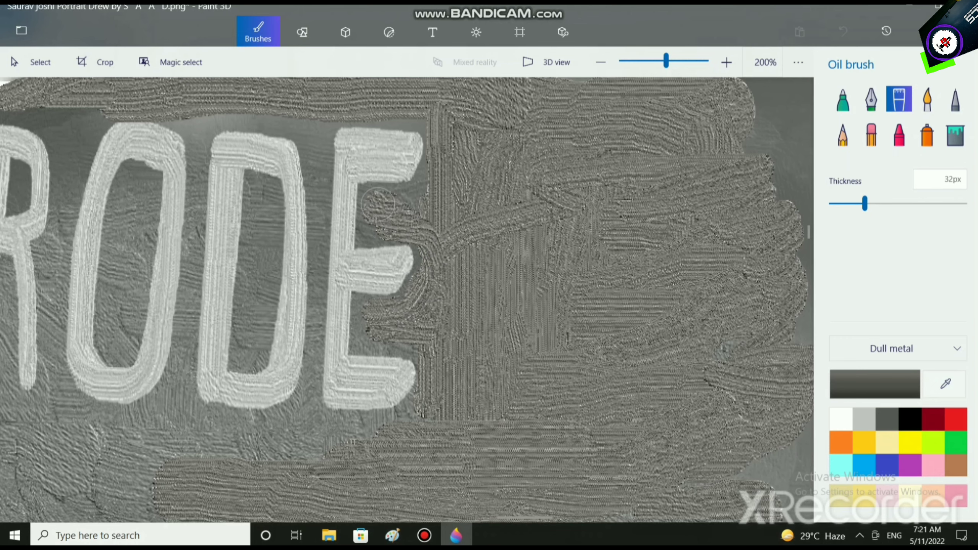
scroll(562, 231, down, 1)
scroll(558, 332, down, 4)
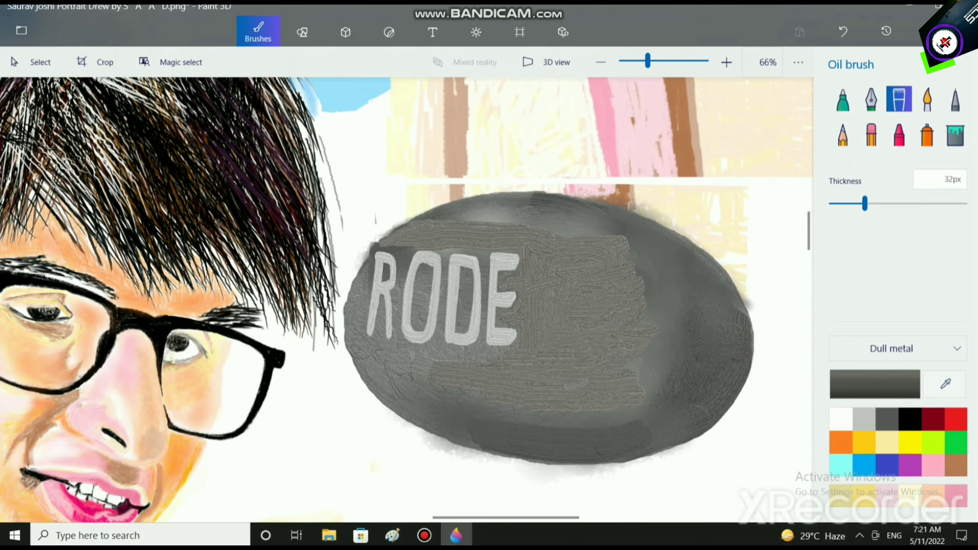
Extend the textured gray strokes beneath the RODE lettering toward the oval's lower edge on the hair side
scroll(461, 399, up, 3)
mouse_move(437, 339)
mouse_down()
mouse_move(356, 335)
mouse_move(398, 358)
mouse_up()
mouse_move(325, 381)
mouse_down()
mouse_move(256, 308)
mouse_move(279, 374)
mouse_move(253, 304)
mouse_move(287, 381)
mouse_move(271, 356)
mouse_up()
scroll(500, 435, down, 4)
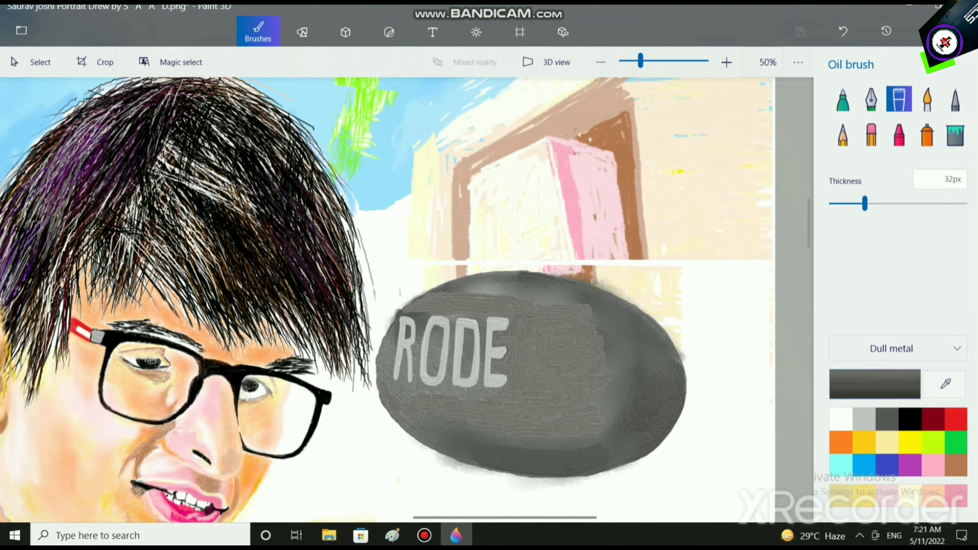
Paint a light gray diagonal slash through the O of RODE so that the lettering reads RØDE
scroll(474, 373, up, 2)
scroll(412, 343, up, 1)
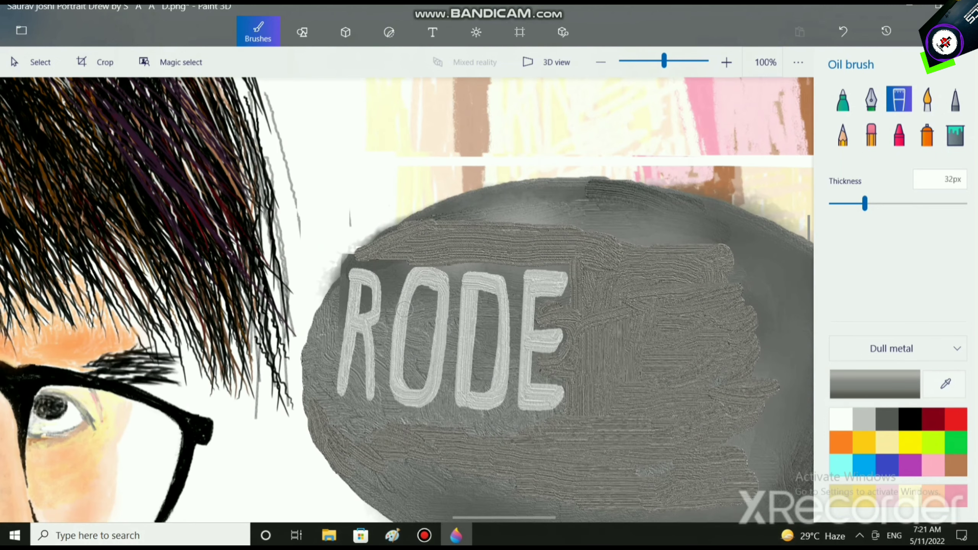
scroll(397, 347, up, 3)
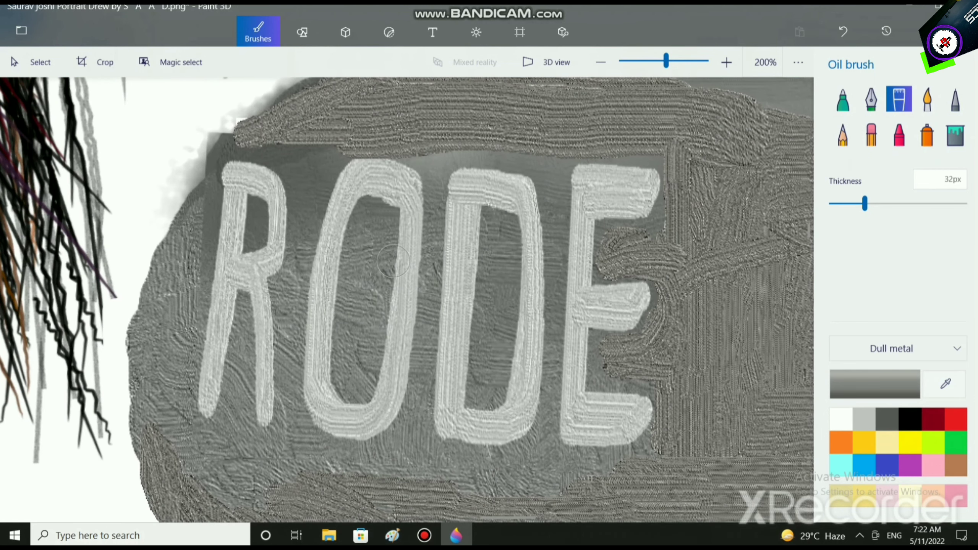
mouse_move(400, 192)
mouse_down()
mouse_move(364, 266)
mouse_move(329, 395)
mouse_up()
scroll(489, 390, down, 5)
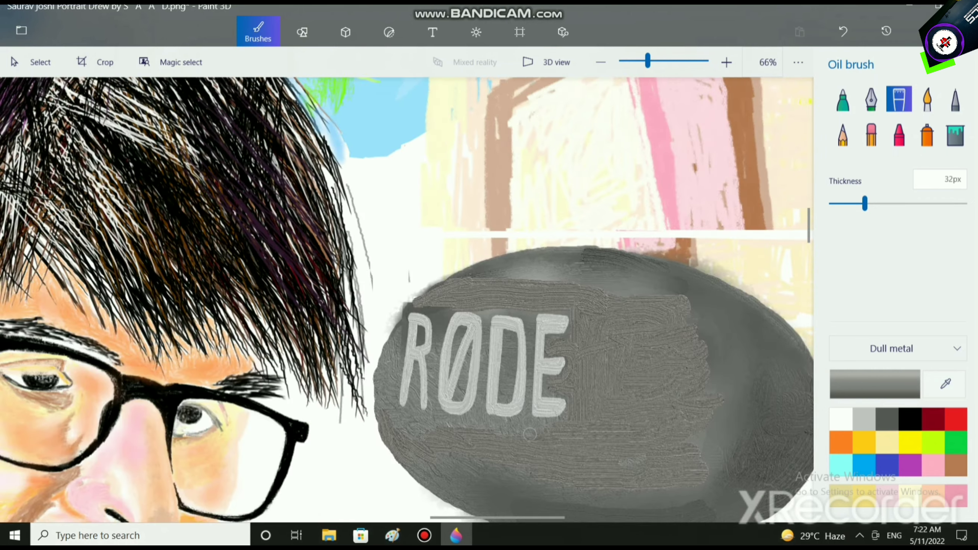
scroll(554, 327, up, 2)
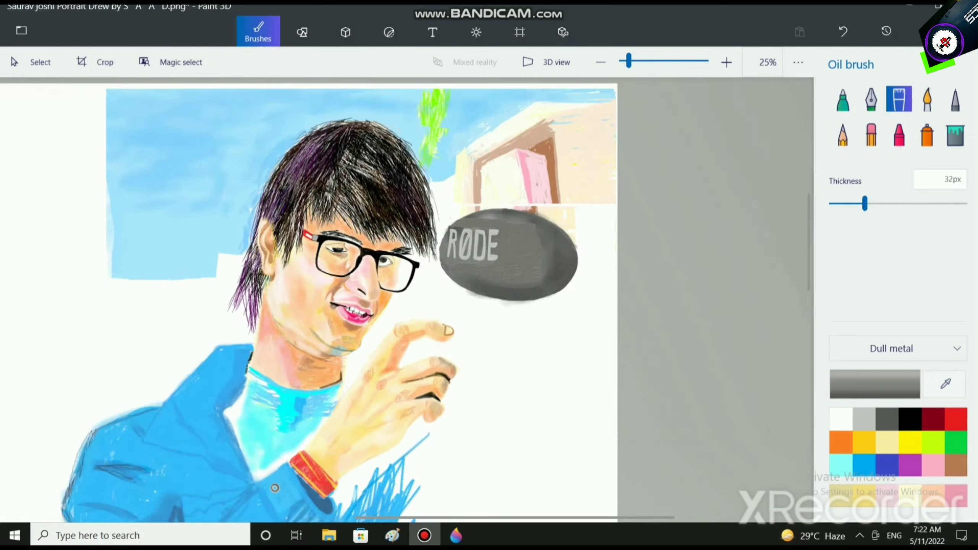
scroll(554, 327, down, 1)
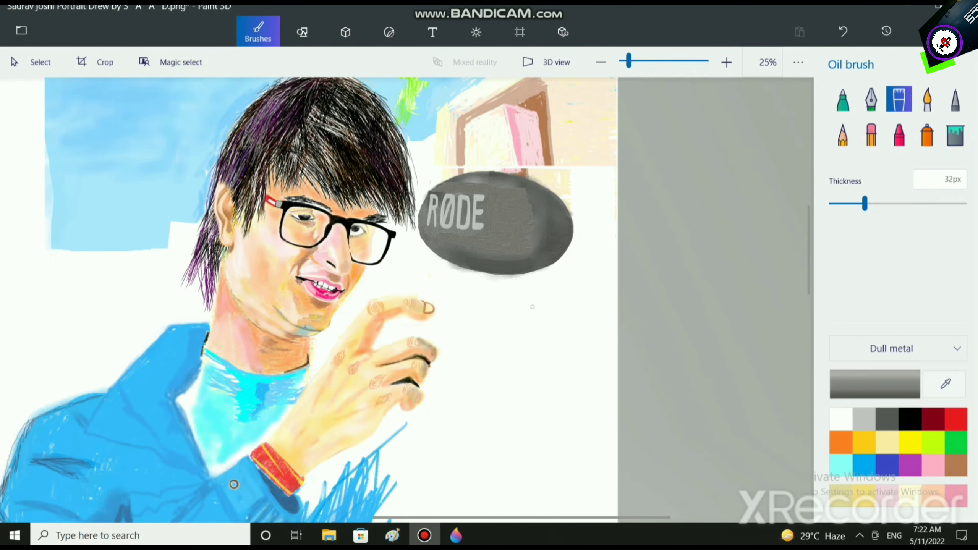
Clean up the oval's edge just above the letter R with the 25 px Eraser
scroll(532, 307, up, 5)
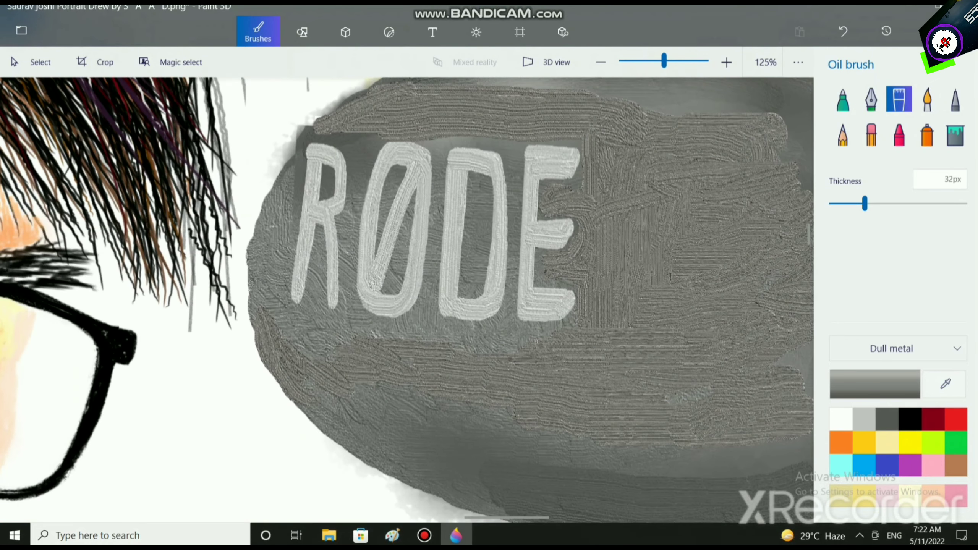
click(871, 134)
scroll(312, 166, up, 1)
mouse_move(295, 107)
mouse_down()
mouse_move(281, 132)
mouse_move(306, 107)
mouse_move(255, 168)
mouse_up()
scroll(270, 162, down, 4)
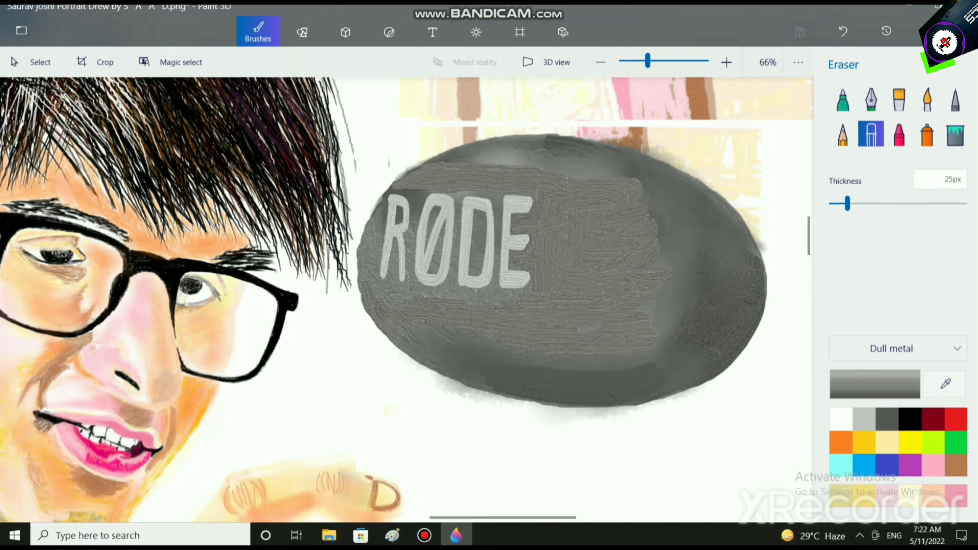
scroll(570, 353, down, 2)
Leave the color mix uncommitted and switch to the Watercolor brush at 200 px and 66% opacity with the dark gray swatch
click(875, 384)
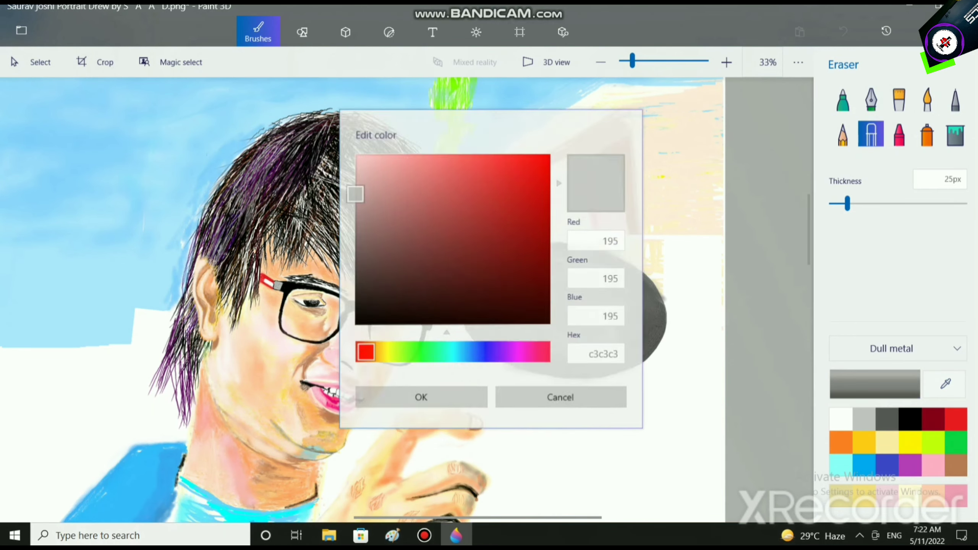
key(Escape)
scroll(570, 309, up, 1)
click(927, 99)
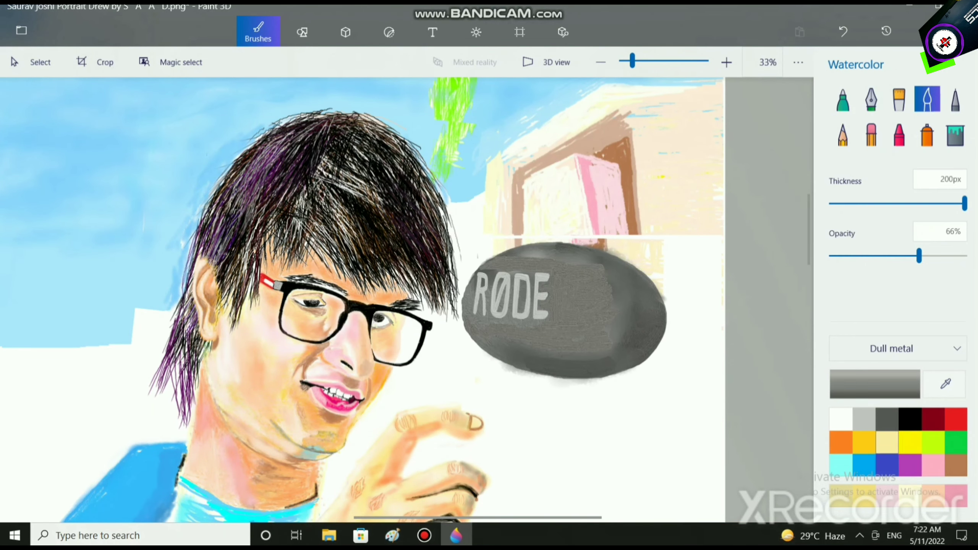
click(888, 419)
scroll(576, 303, up, 1)
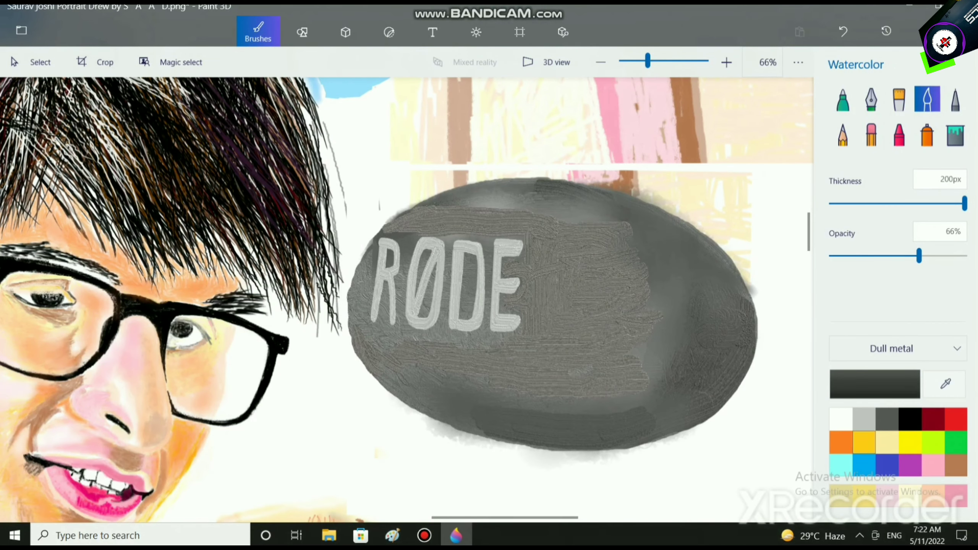
Try light gray Watercolor highlights along the oval's upper edge and far side, and undo them
click(864, 419)
mouse_move(694, 277)
mouse_down()
mouse_move(663, 241)
mouse_move(583, 223)
mouse_move(605, 212)
mouse_move(536, 204)
mouse_up()
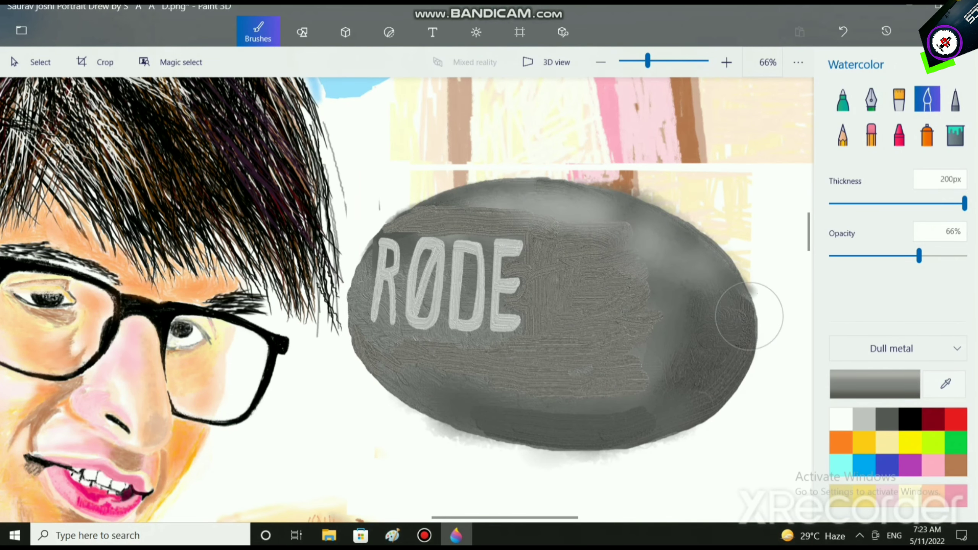
key(ctrl+z)
key(ctrl+z)
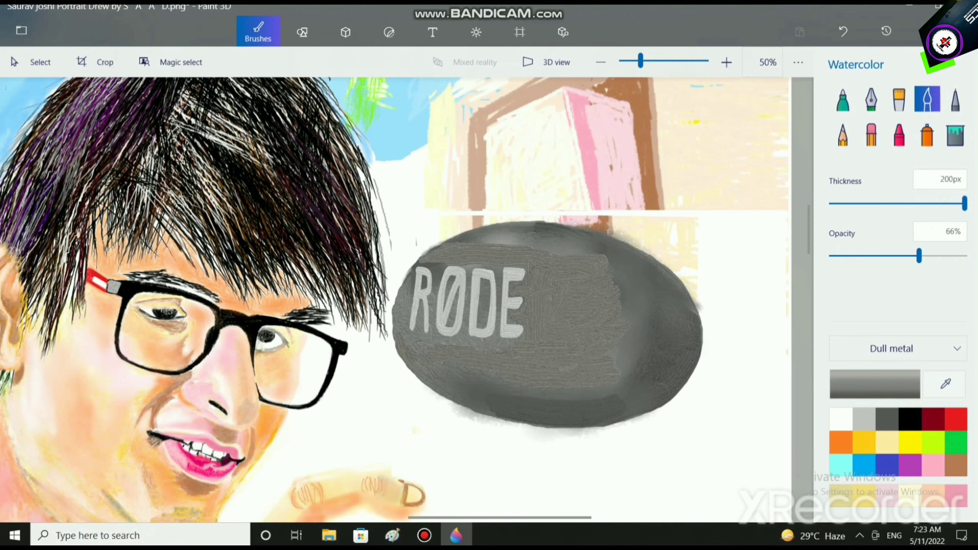
Shade the oval's upper edge and far side with dark gray Watercolor strokes, blending the textured patch, and review the whole portrait
scroll(742, 323, down, 1)
click(887, 419)
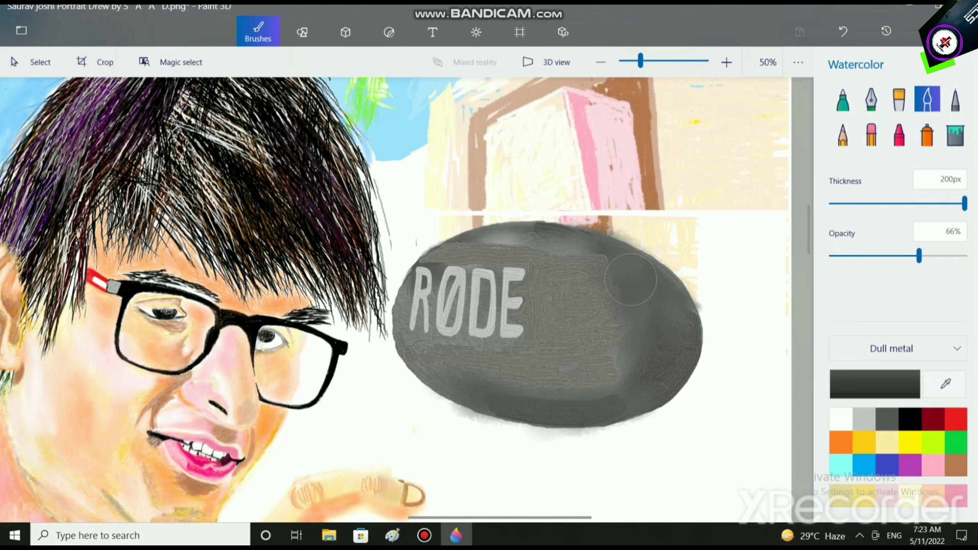
mouse_move(610, 261)
mouse_down()
mouse_move(591, 262)
mouse_move(635, 281)
mouse_move(564, 248)
mouse_move(474, 239)
mouse_up()
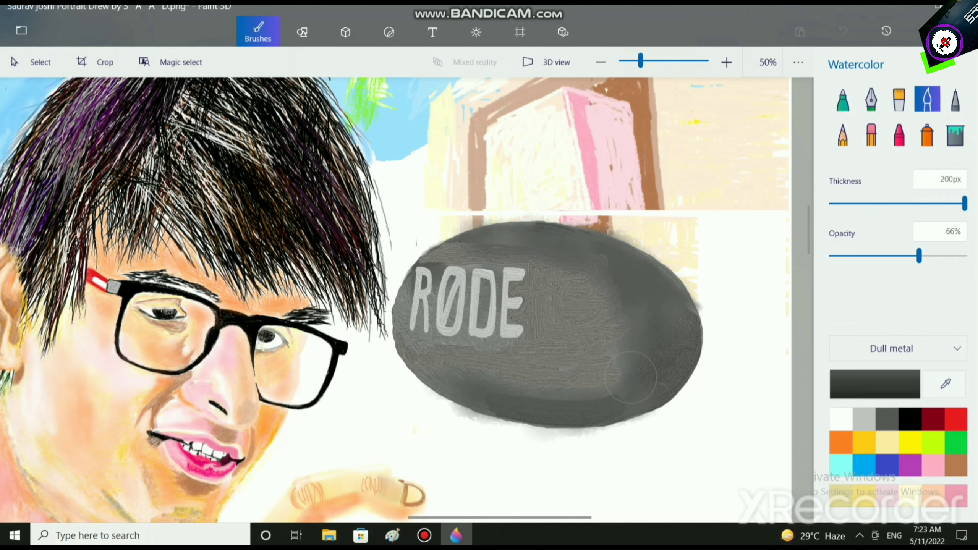
scroll(632, 349, down, 2)
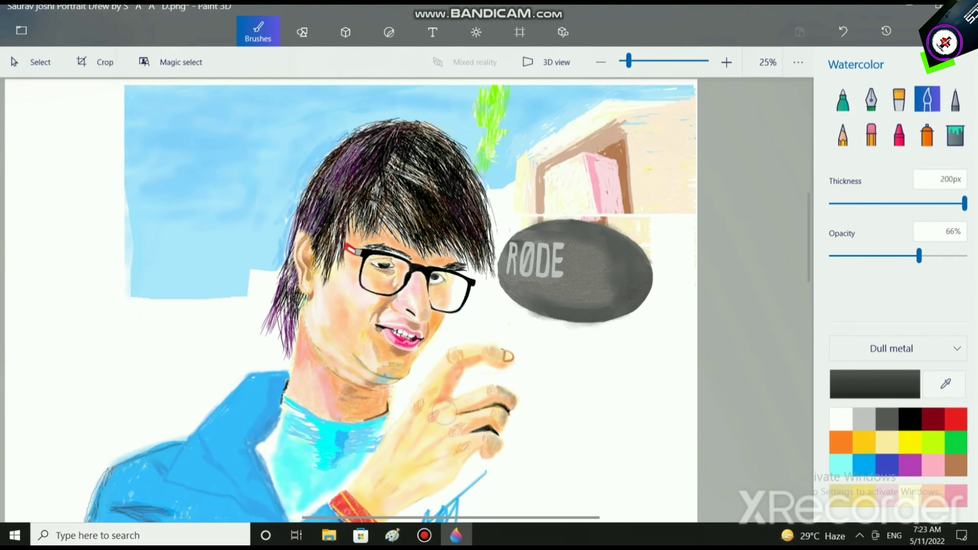
scroll(495, 369, down, 2)
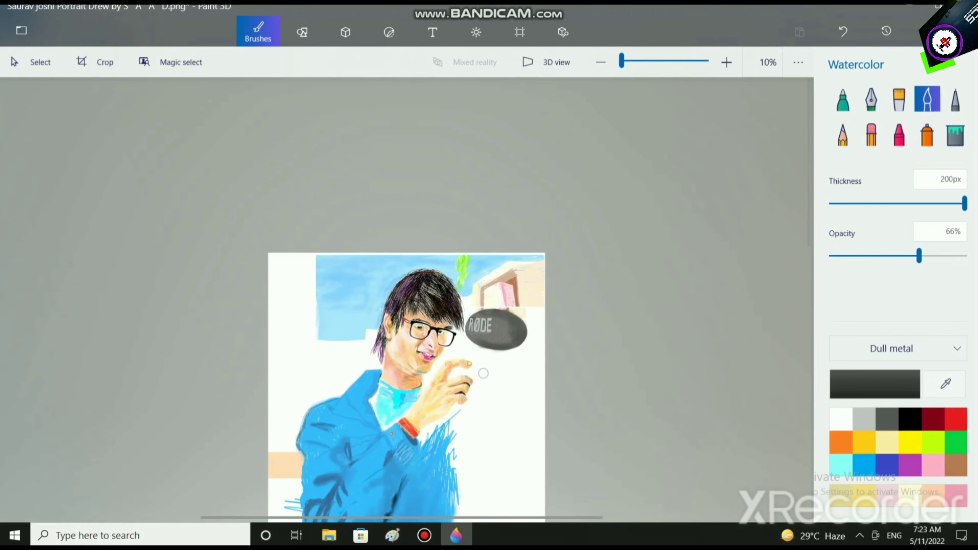
scroll(494, 369, up, 3)
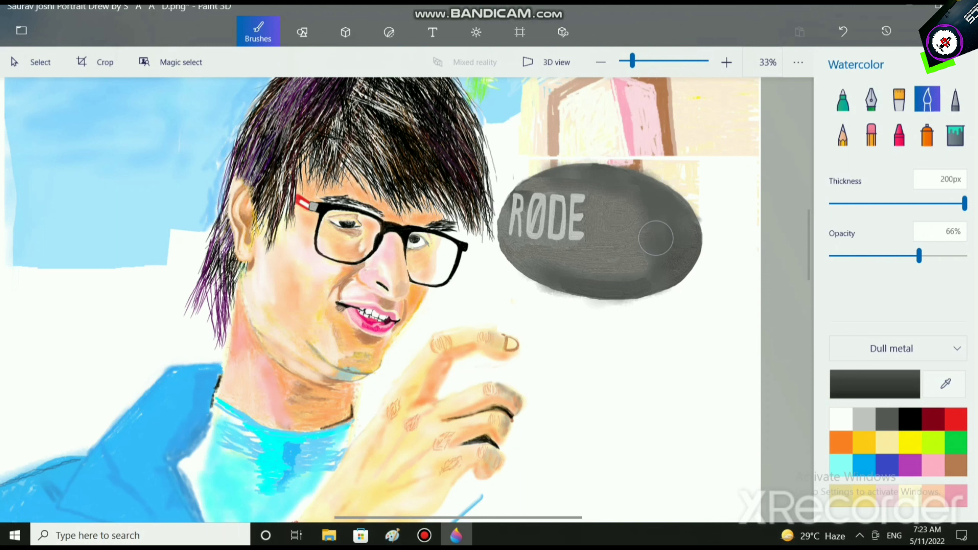
scroll(655, 238, down, 3)
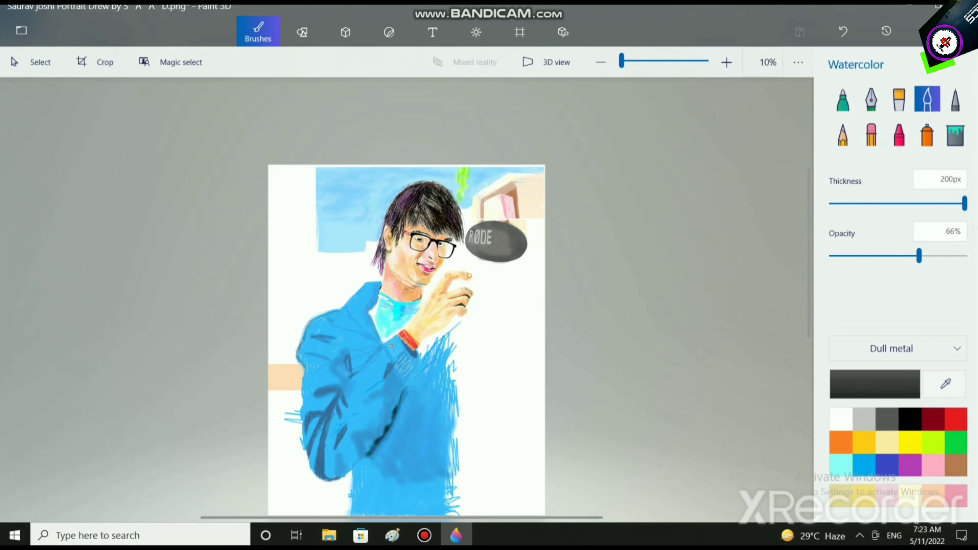